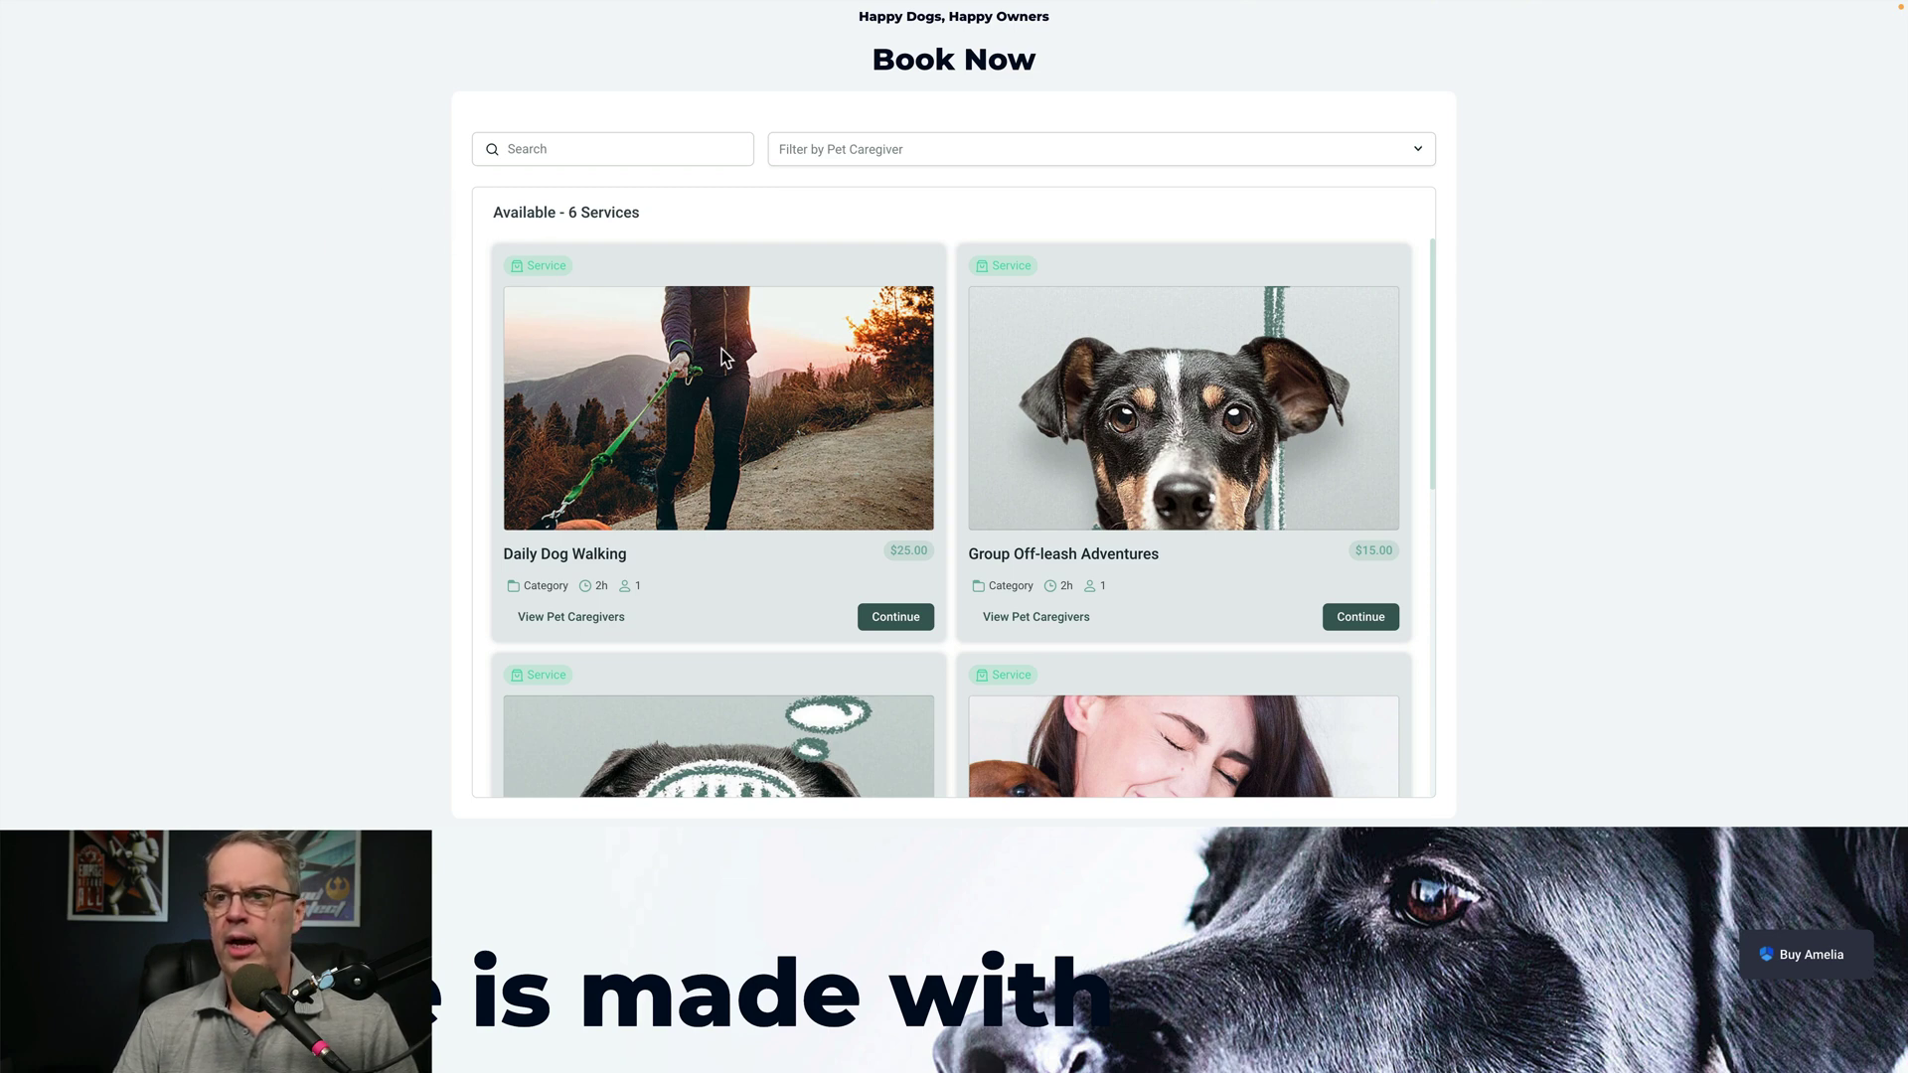
Browse all six service cards and open the Daily Dog Walking details ($25.00, 2h)
scroll(748, 430, down, 1)
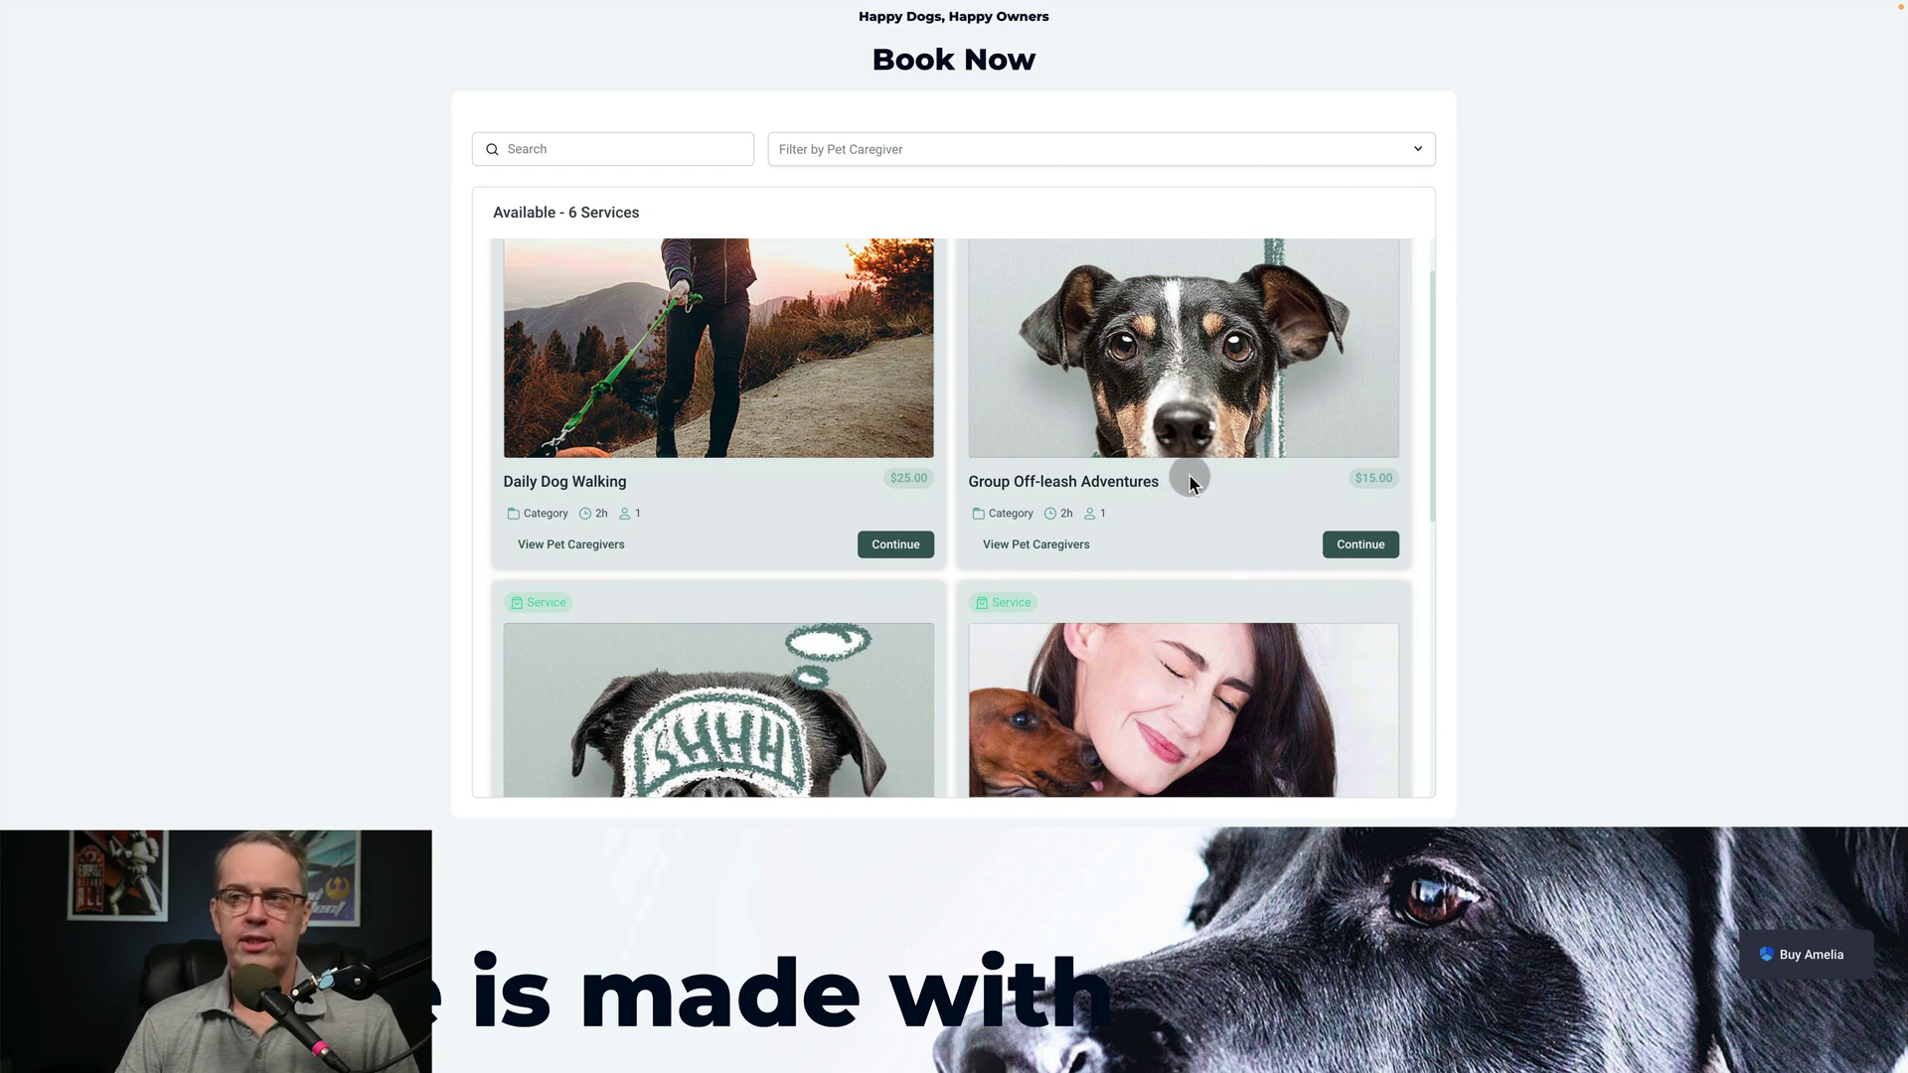
scroll(1210, 479, down, 2)
scroll(1210, 479, down, 2)
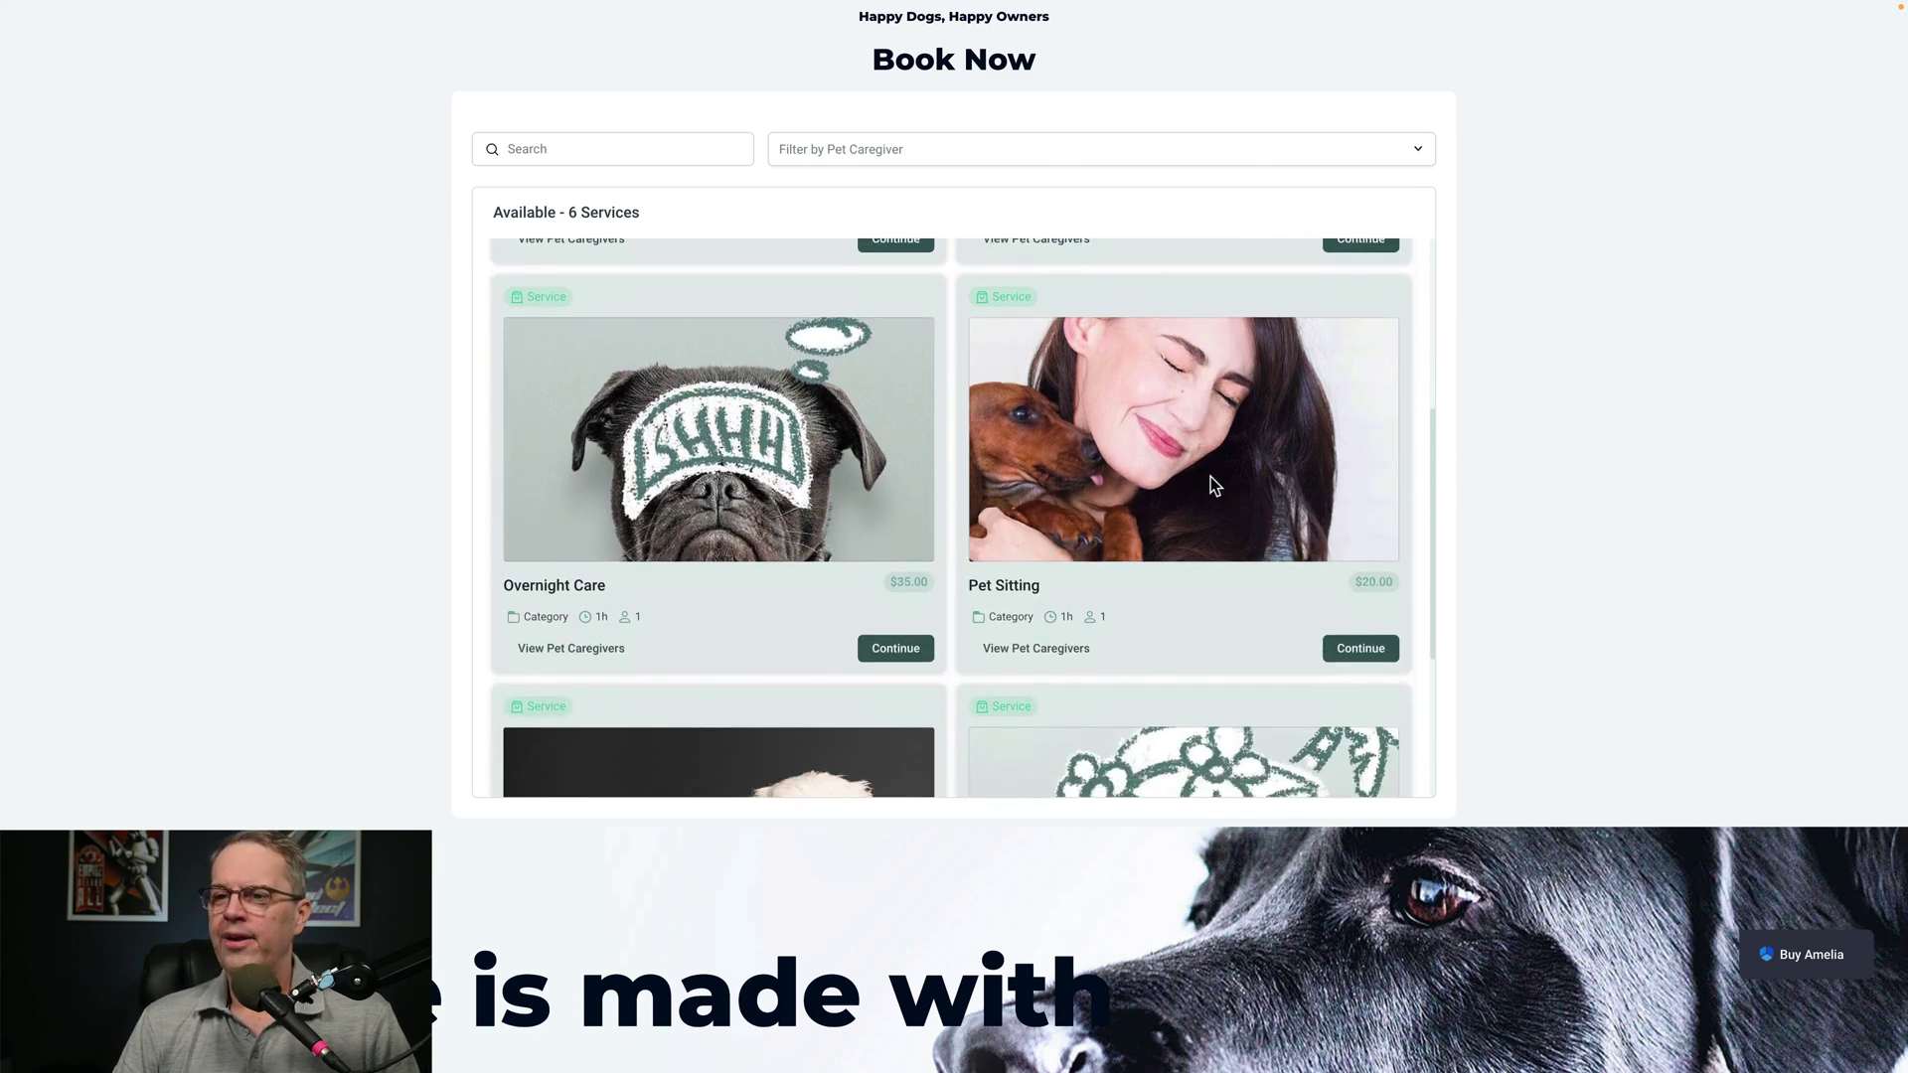
scroll(1157, 486, down, 3)
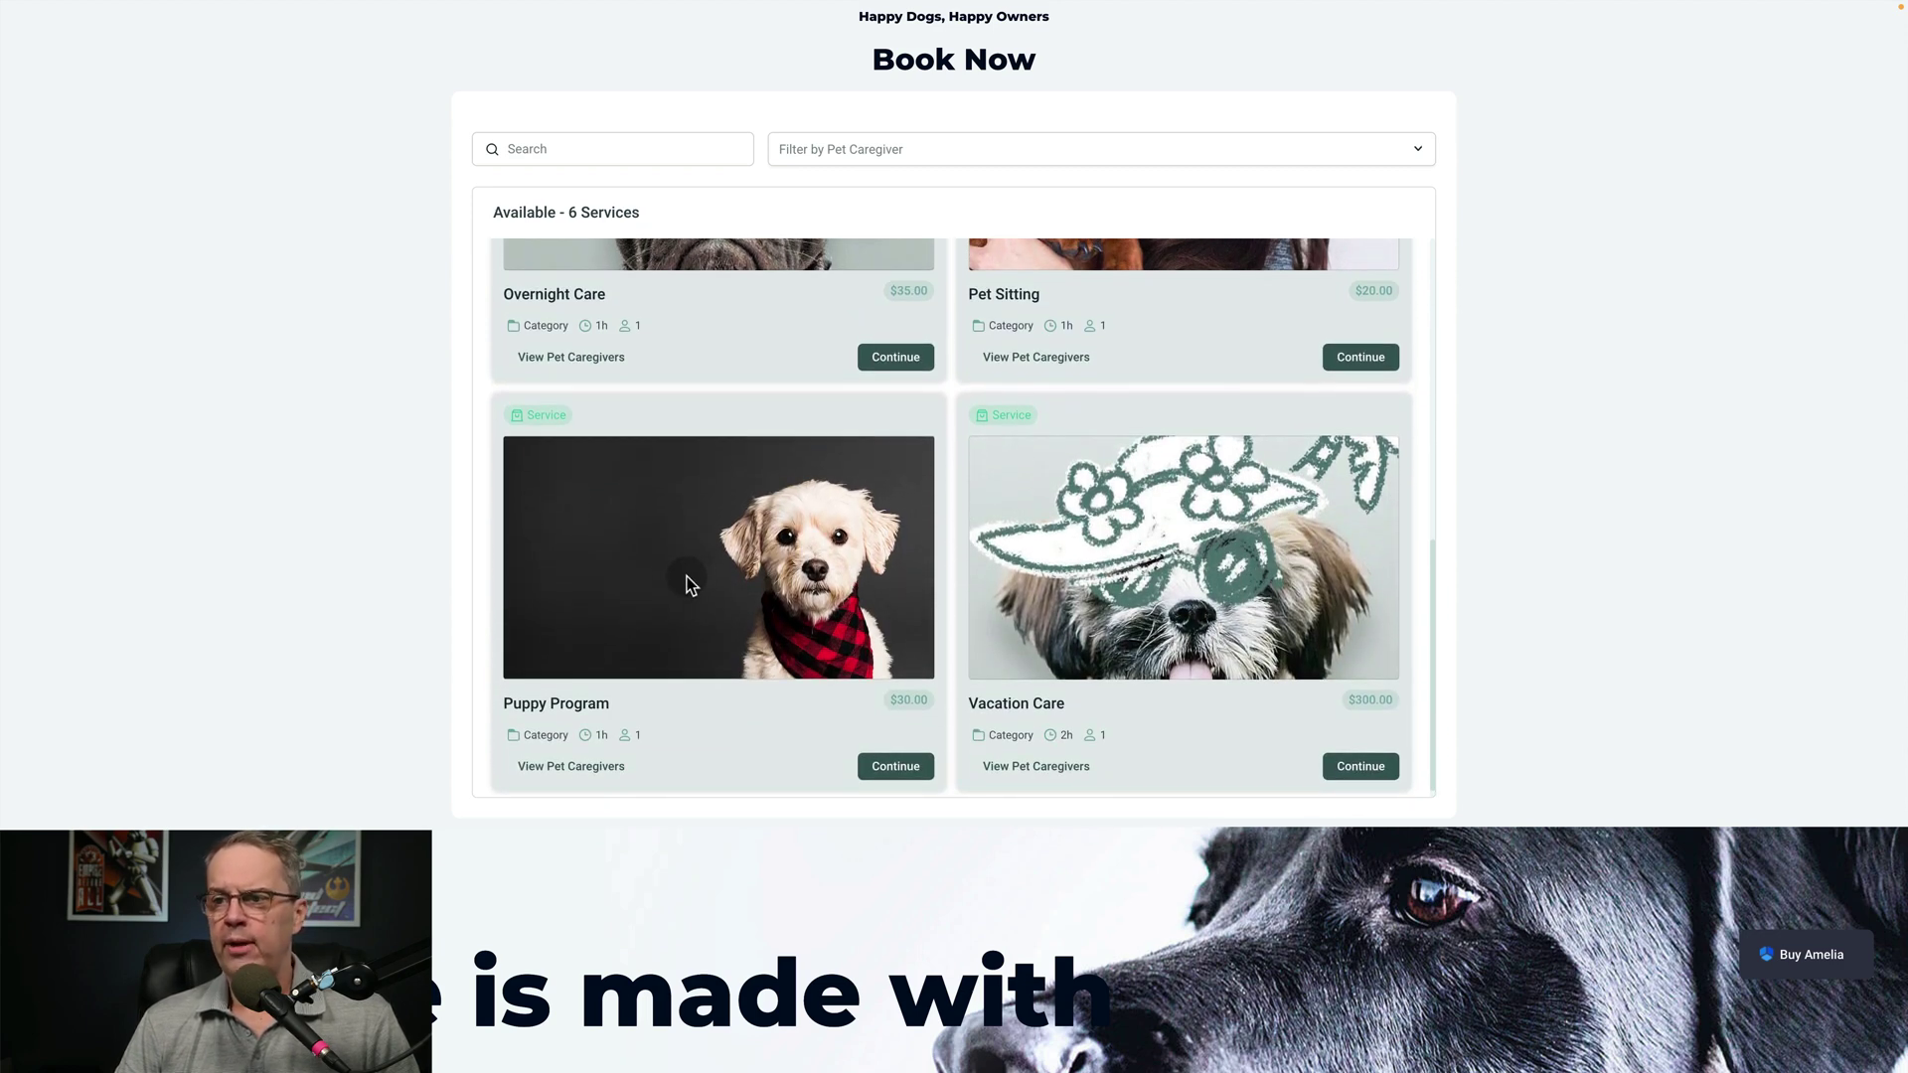
scroll(1006, 410, up, 4)
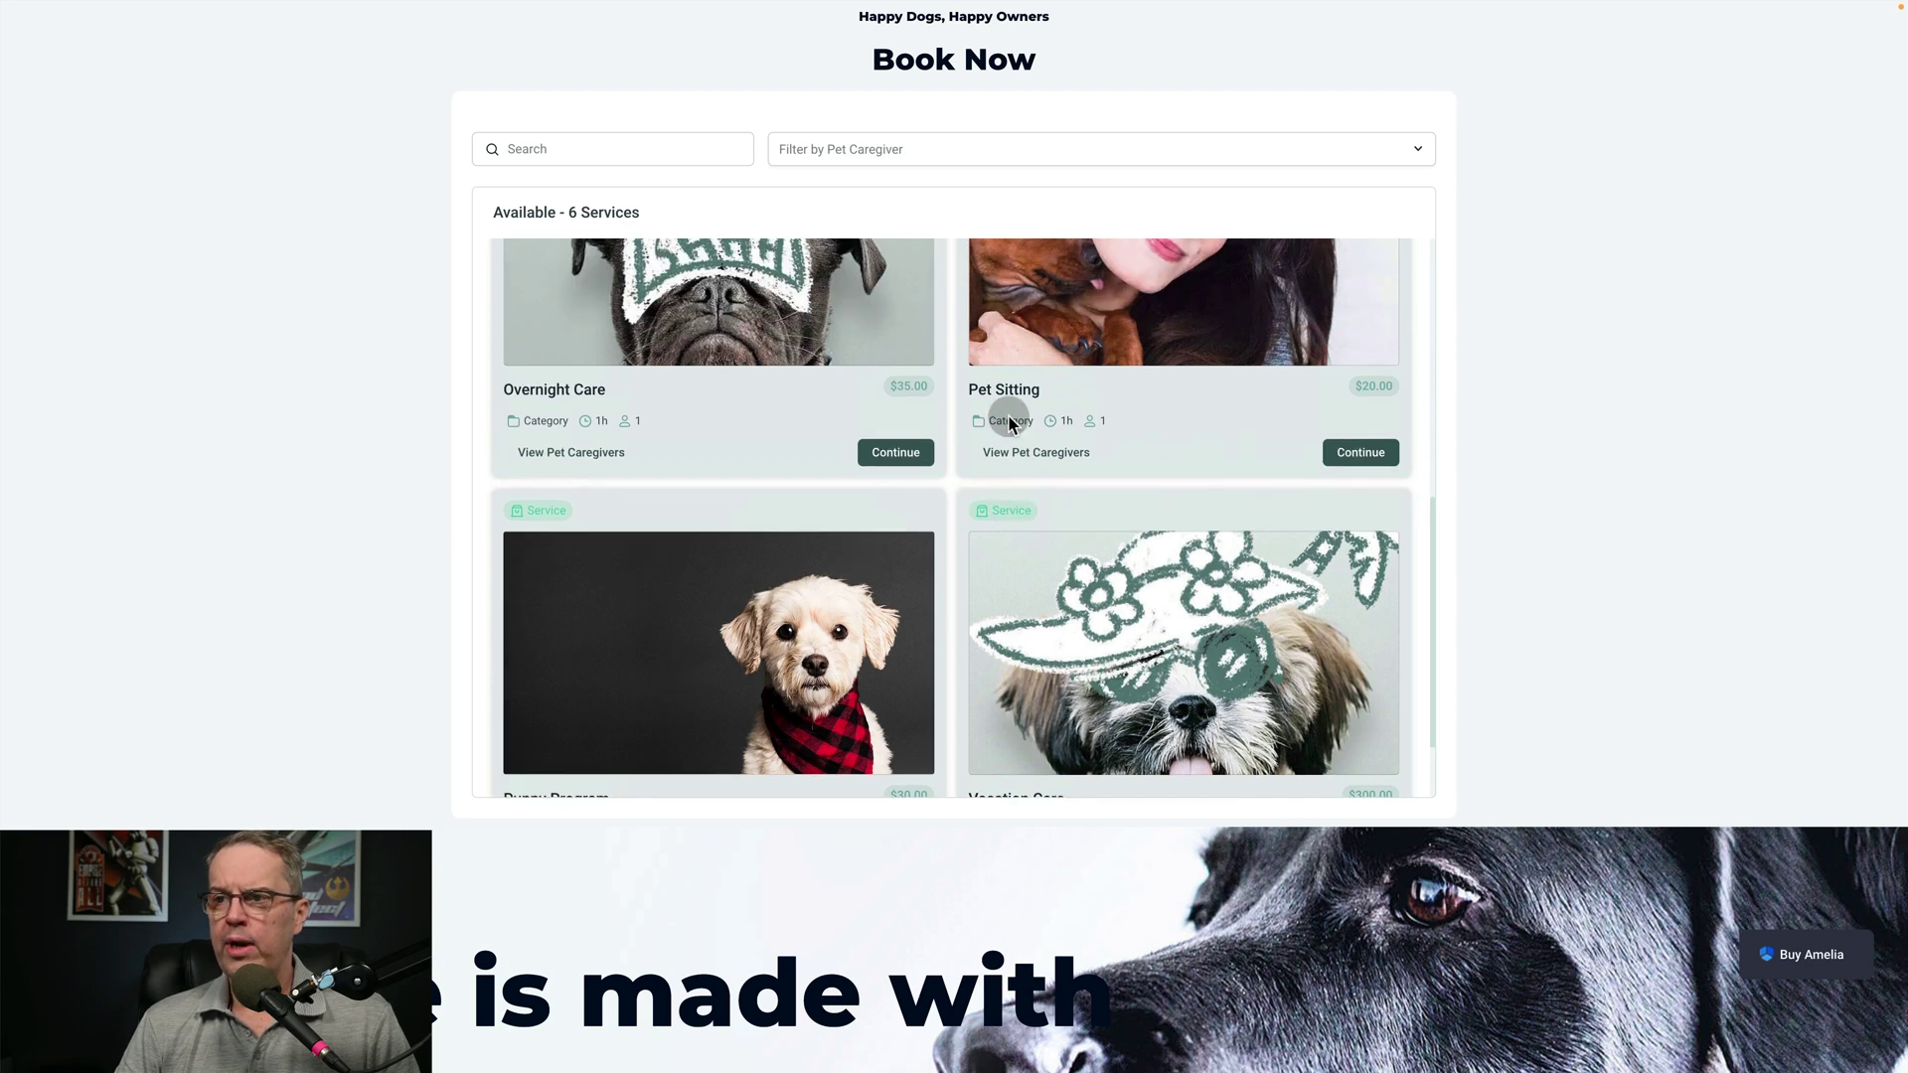
scroll(1007, 415, up, 3)
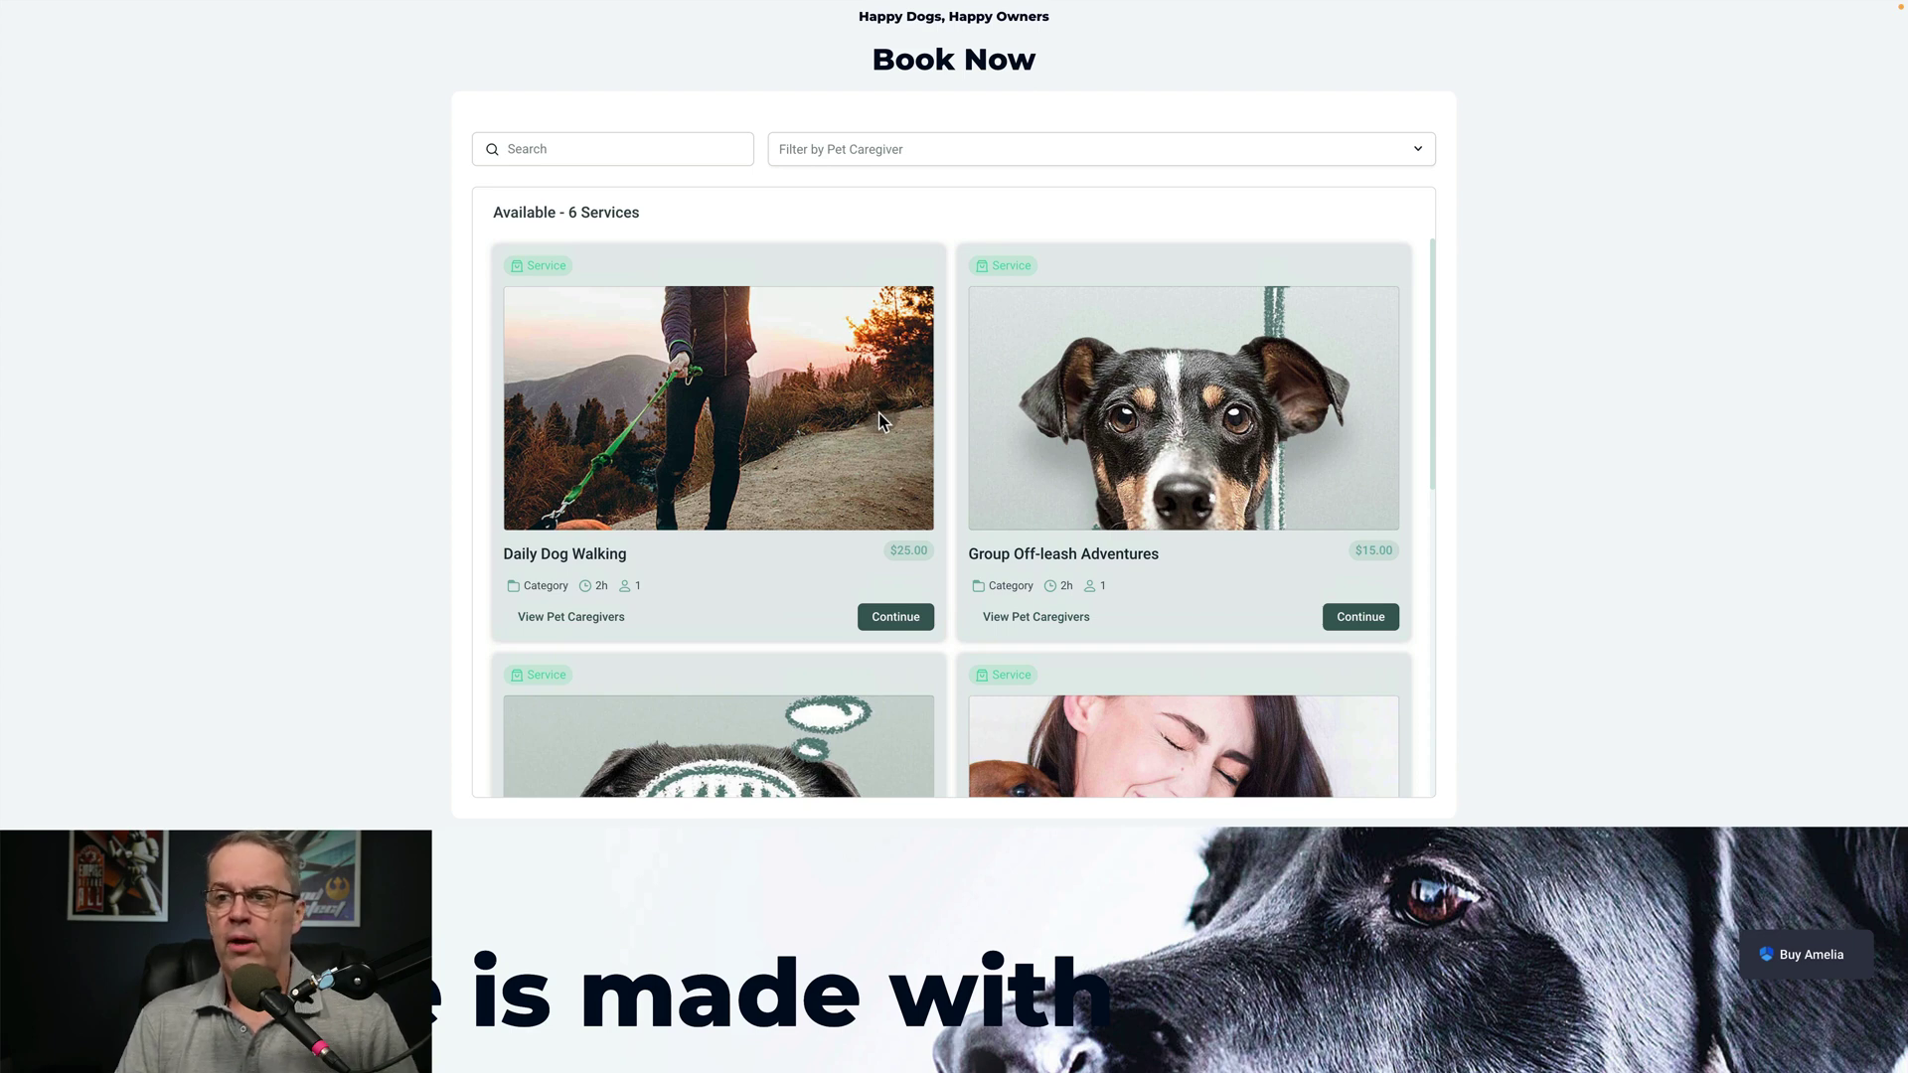
click(969, 441)
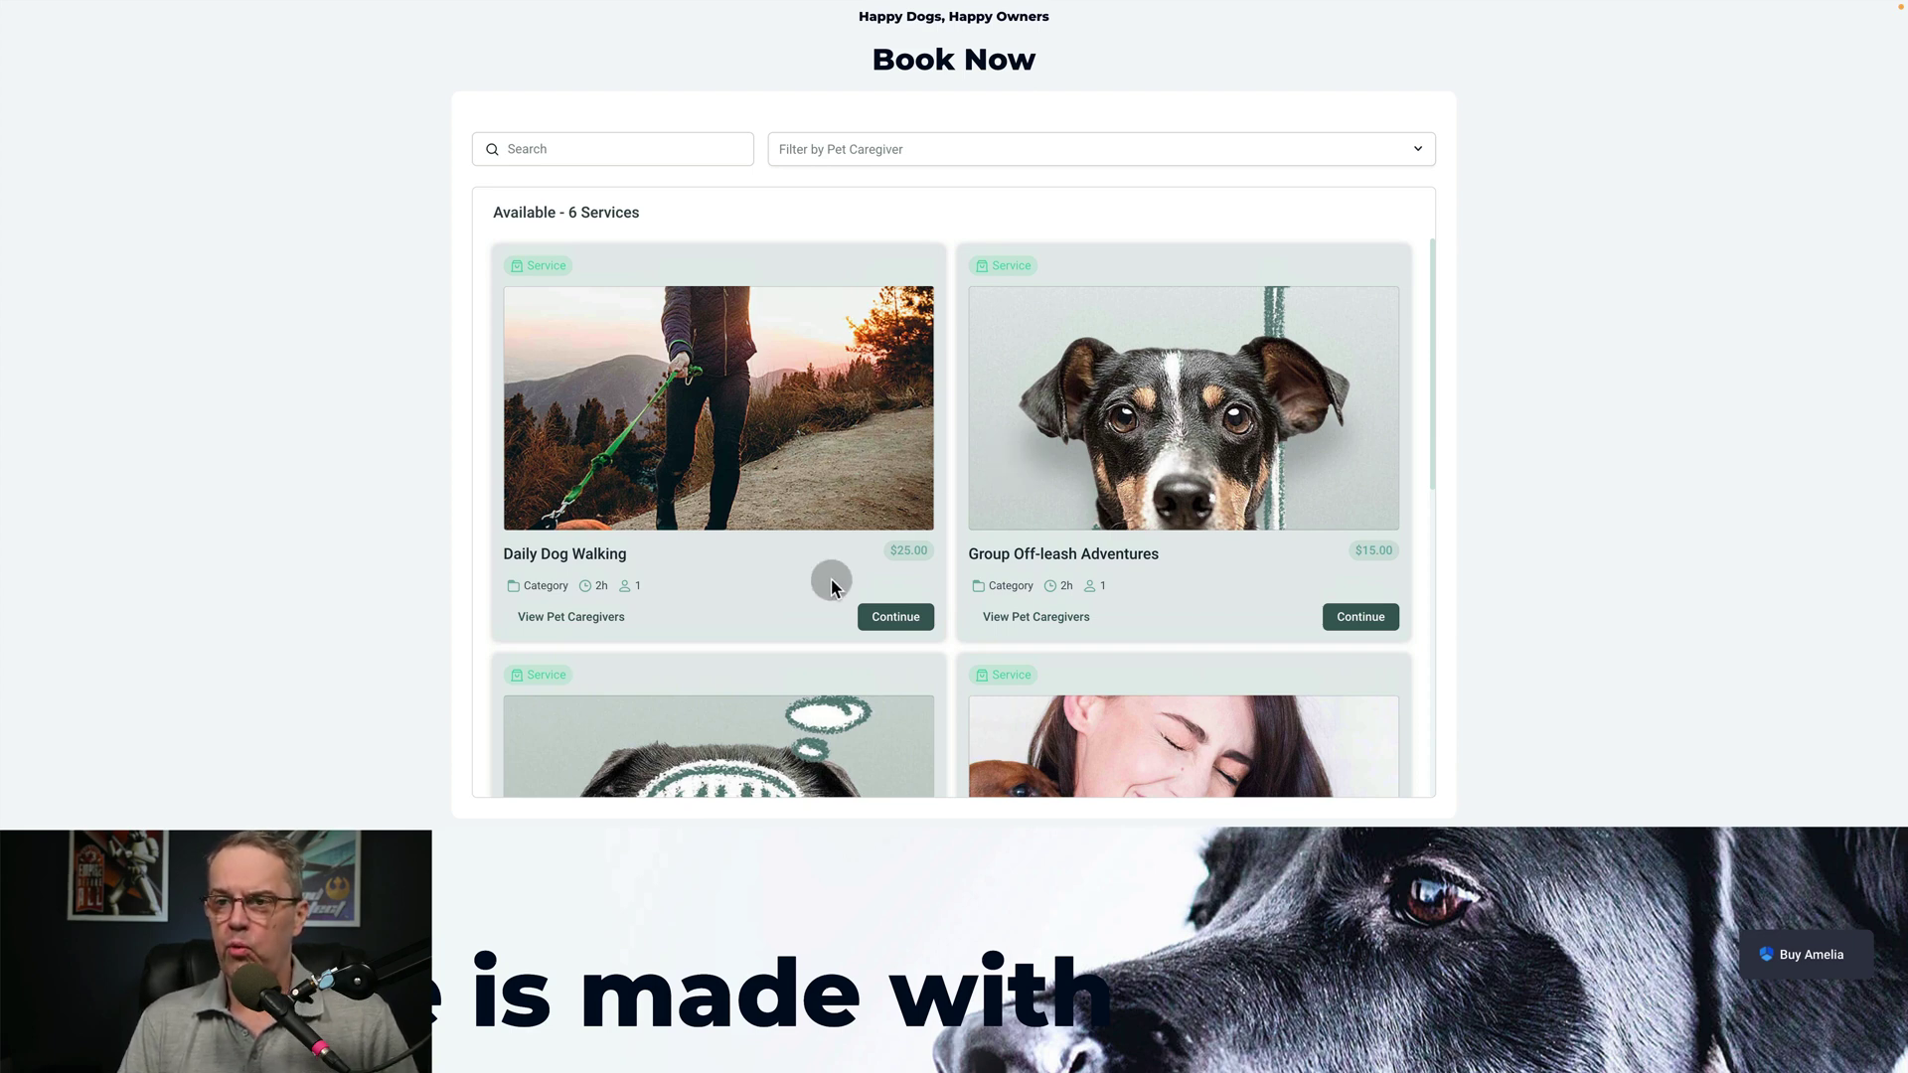
click(892, 617)
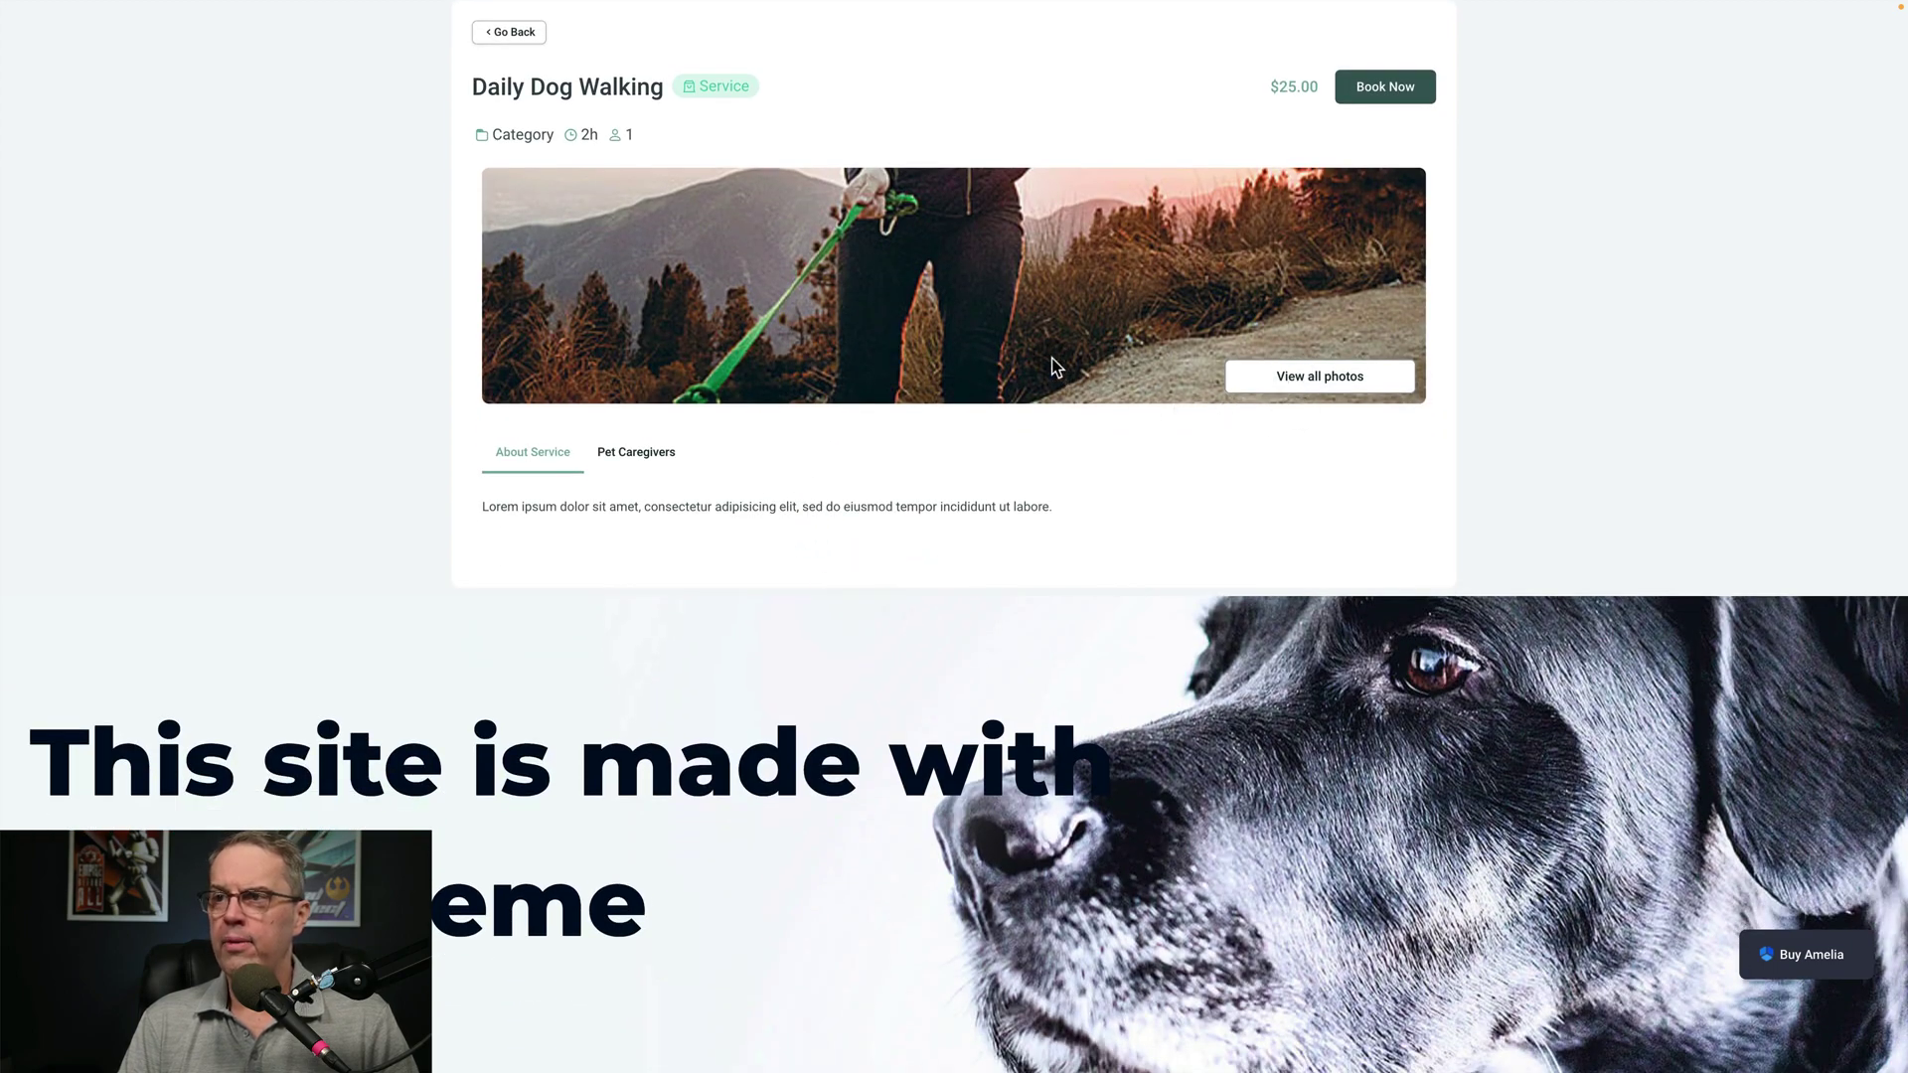
Book Daily Dog Walking with a selected pet caregiver and continue to the Date & Time step
click(1398, 87)
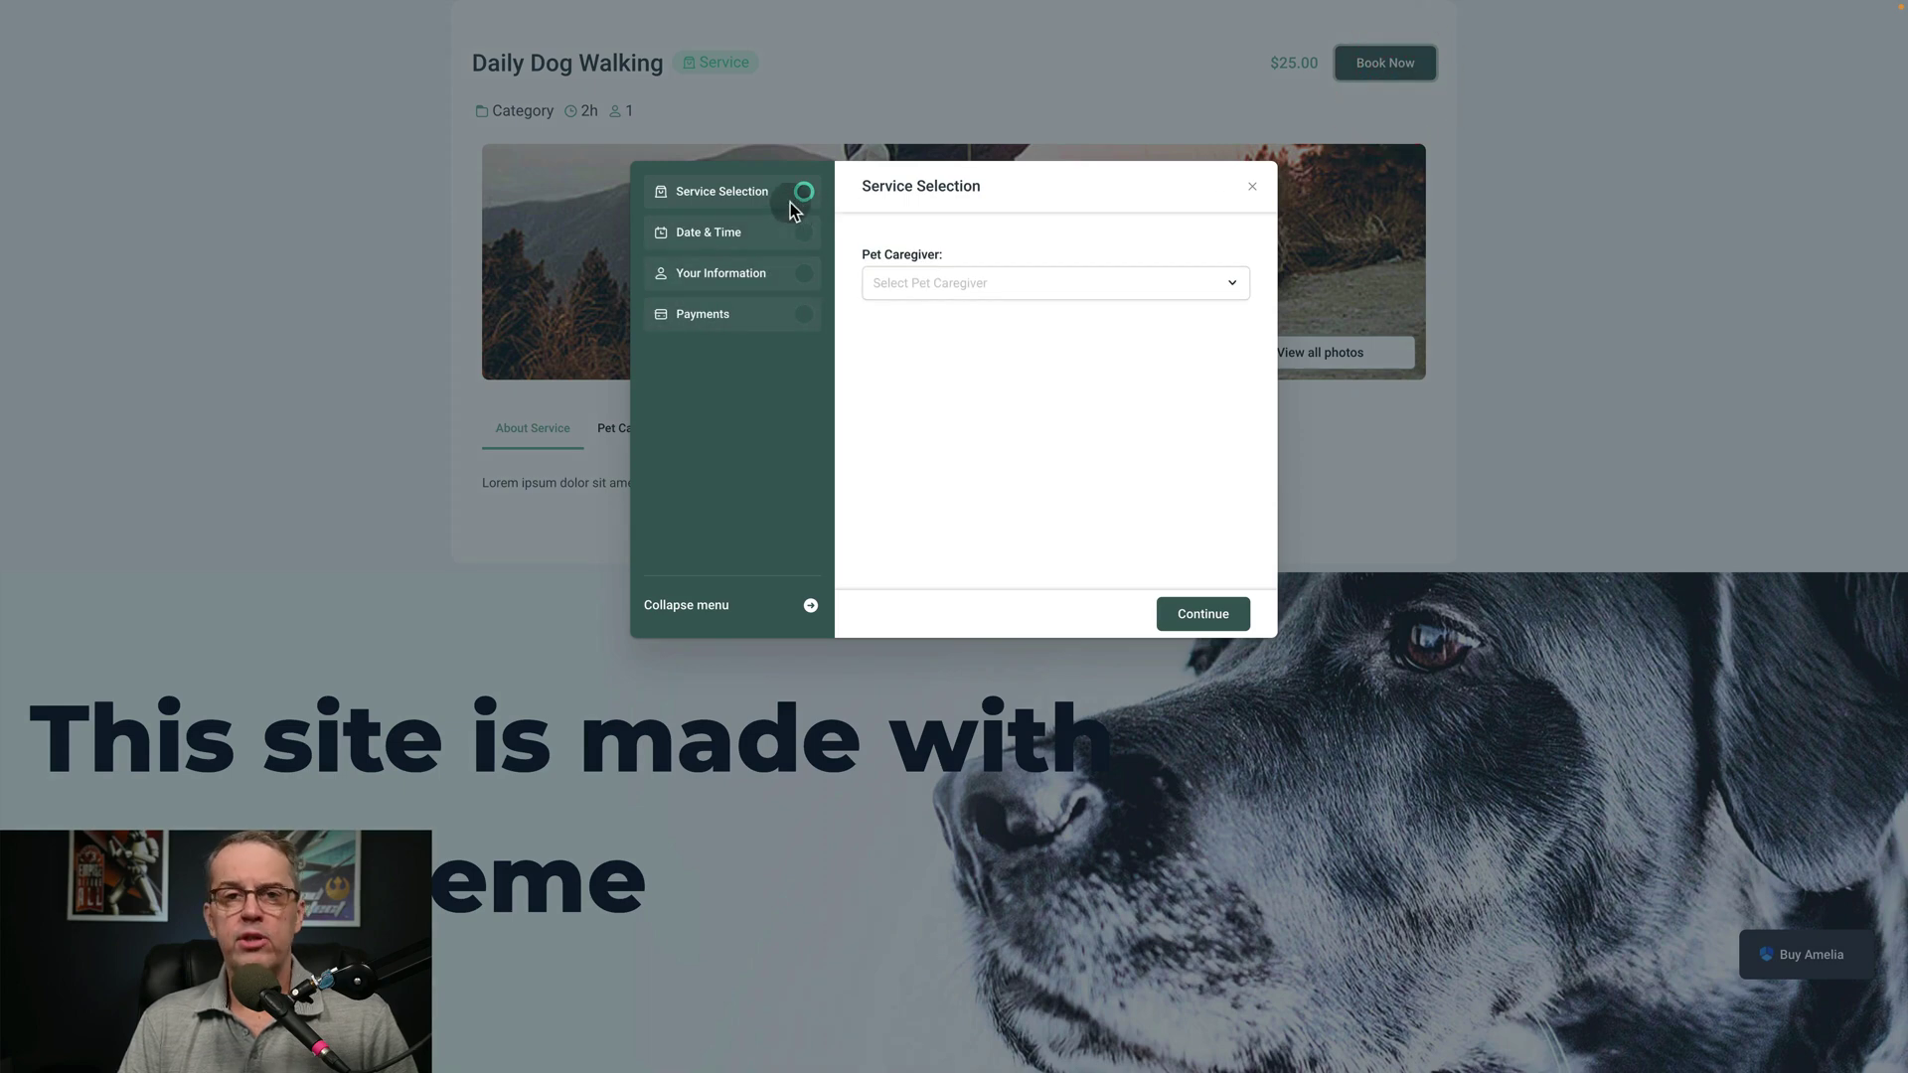
click(981, 284)
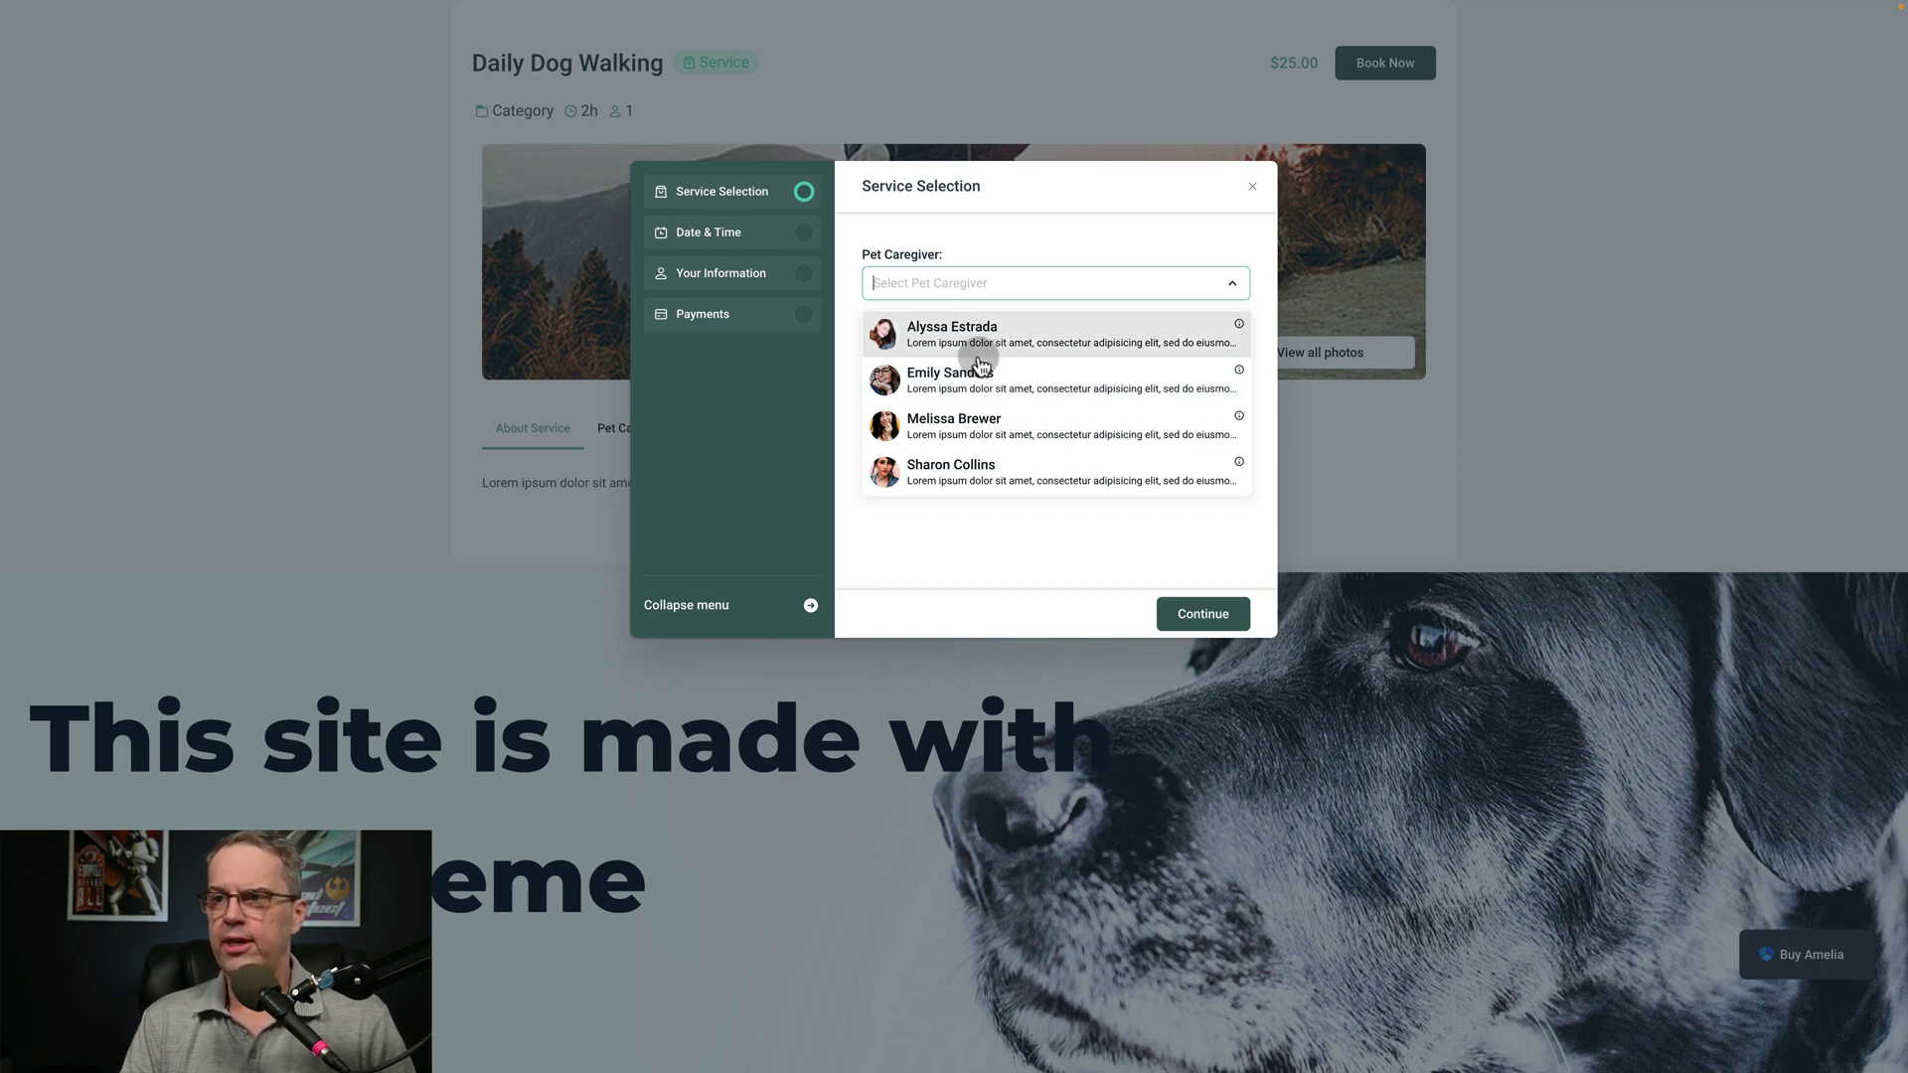
click(975, 419)
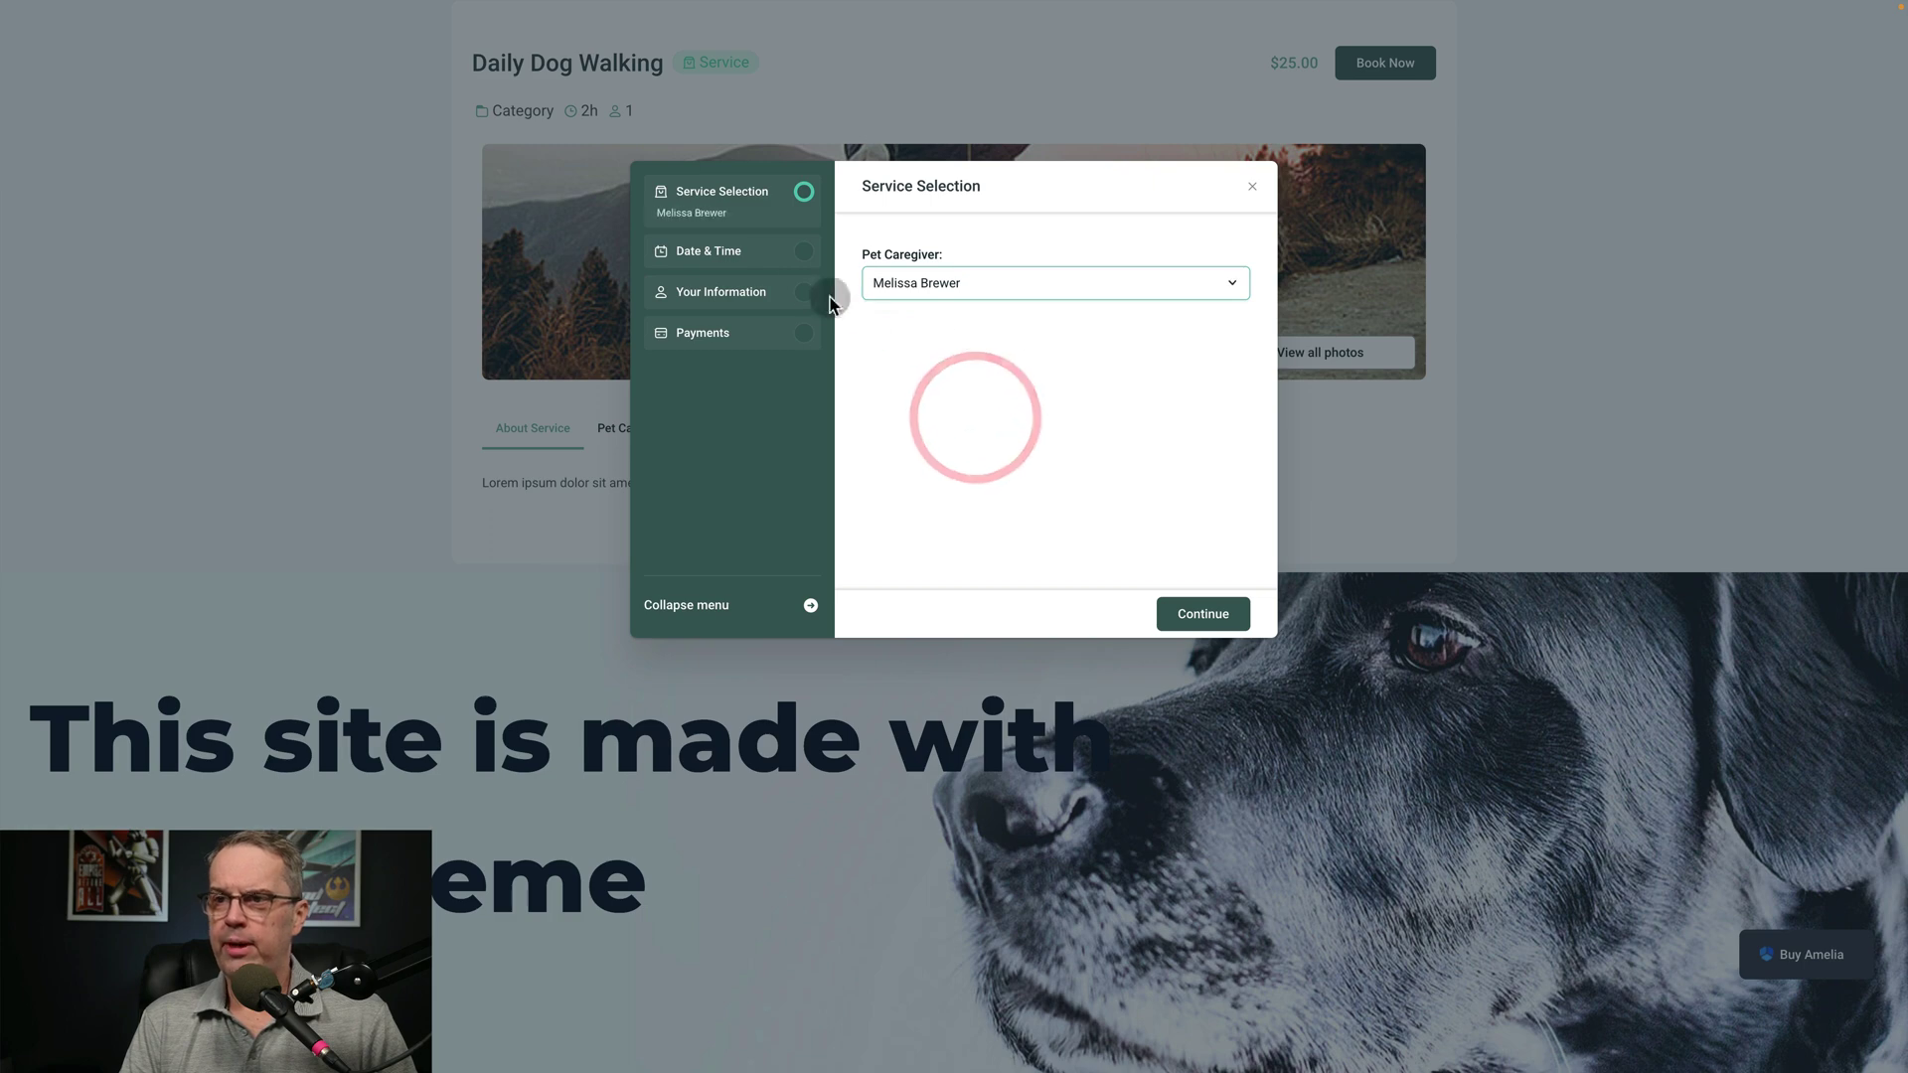
click(707, 252)
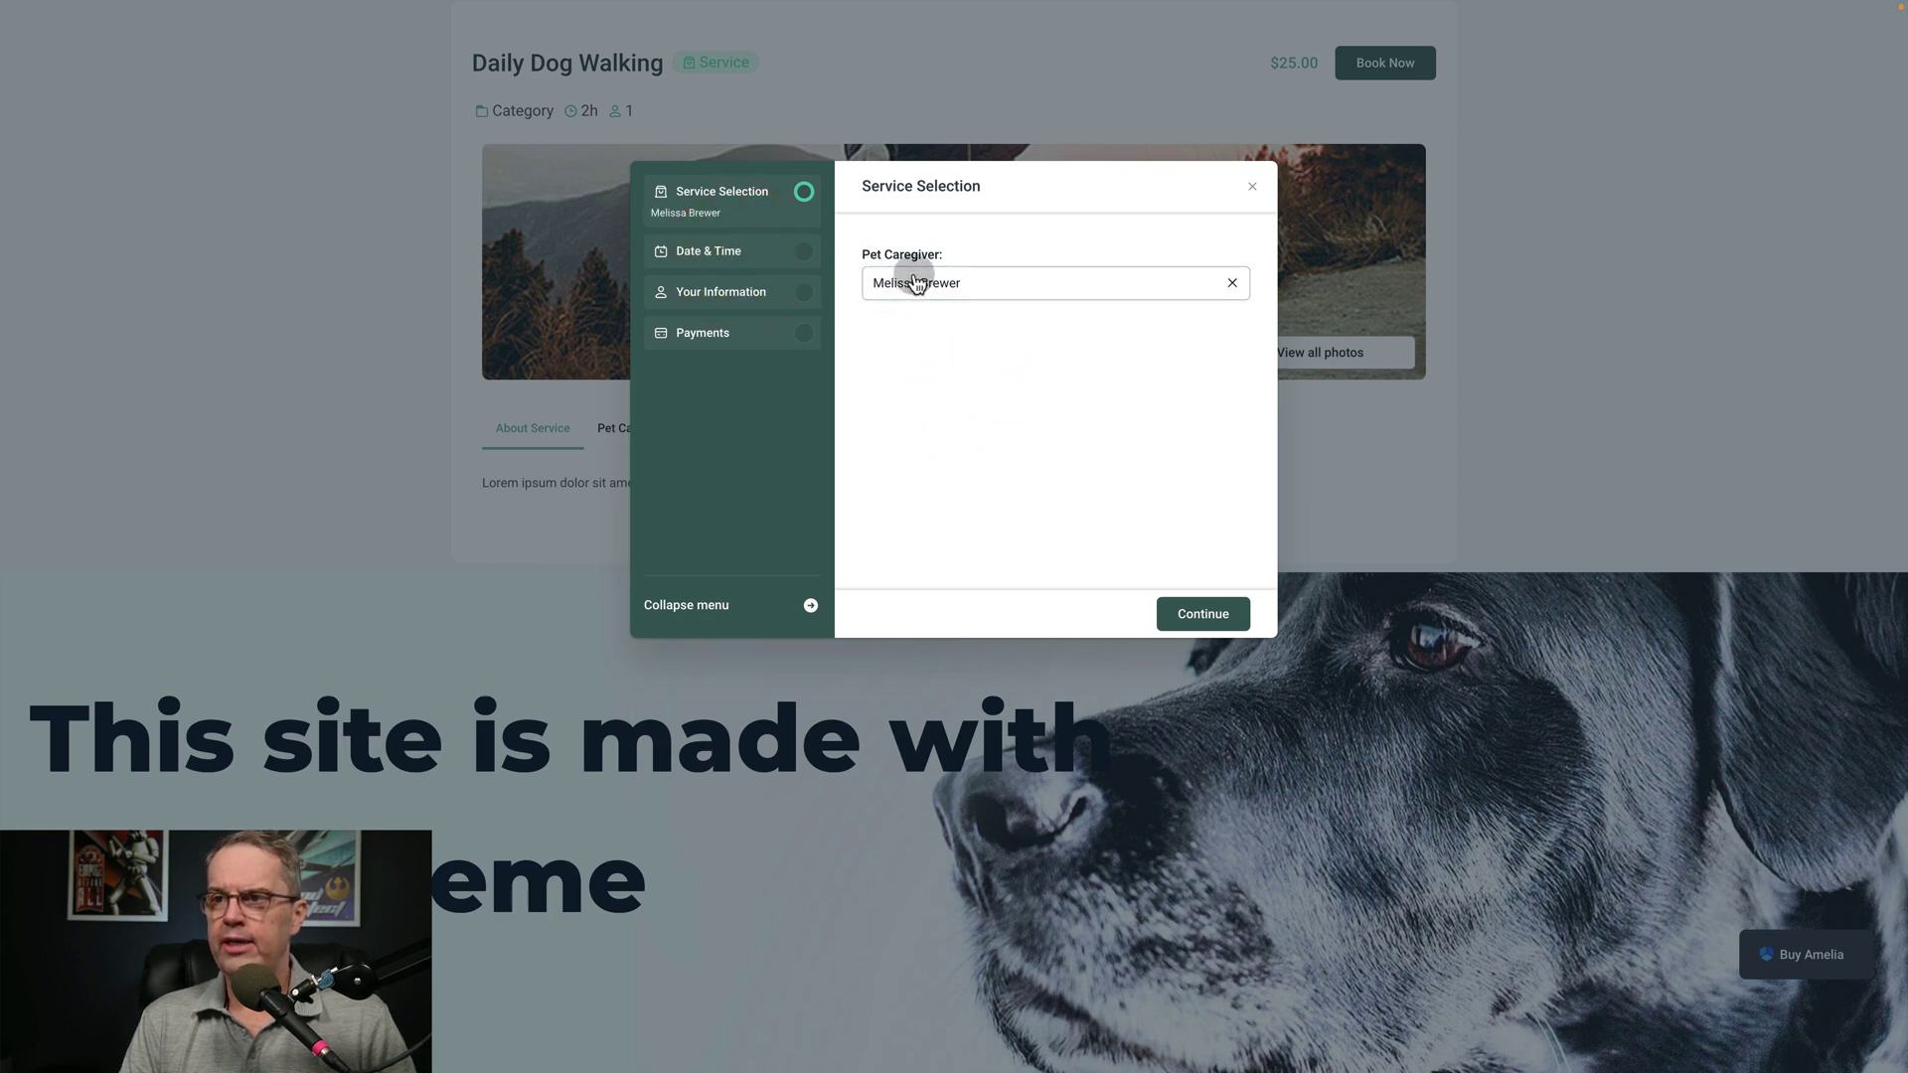
click(1185, 614)
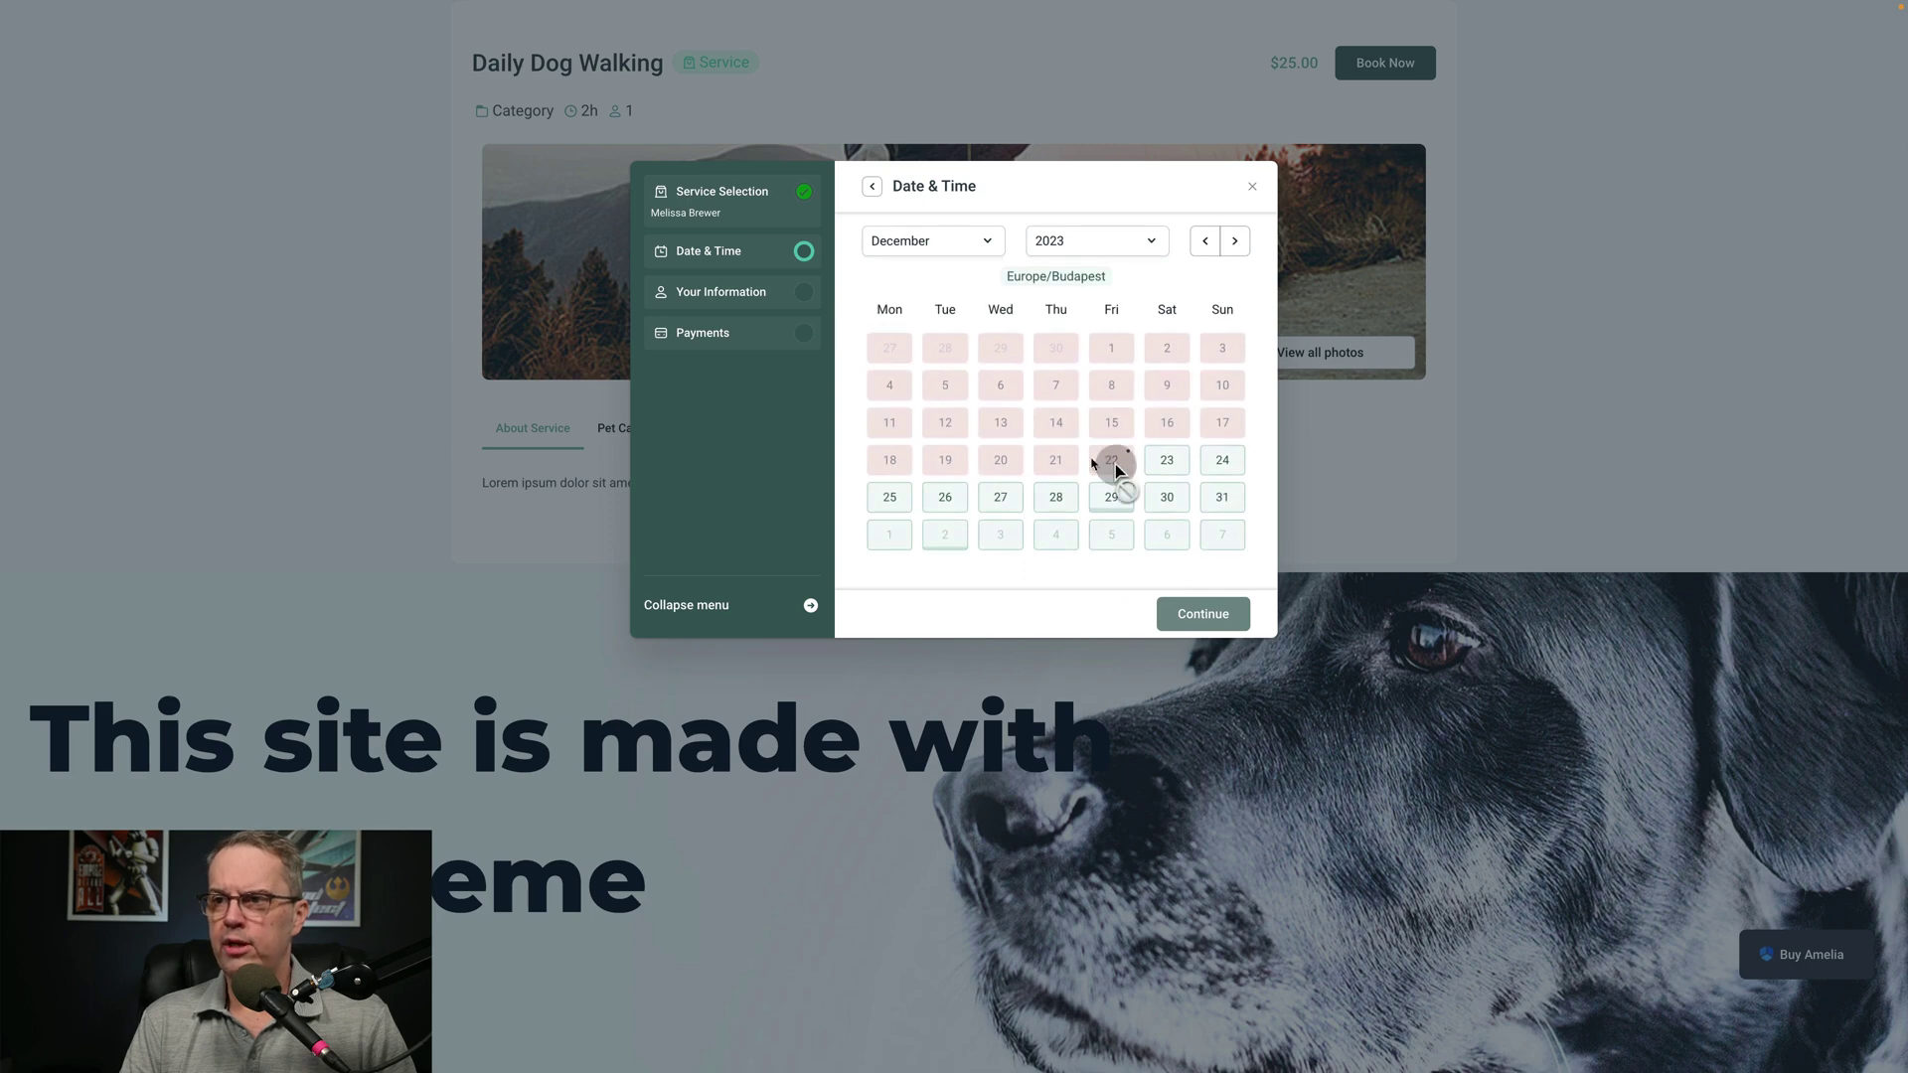
Choose December 27, 2023 at 10:30 AM – 12:30 PM and continue to Your Information
click(1203, 466)
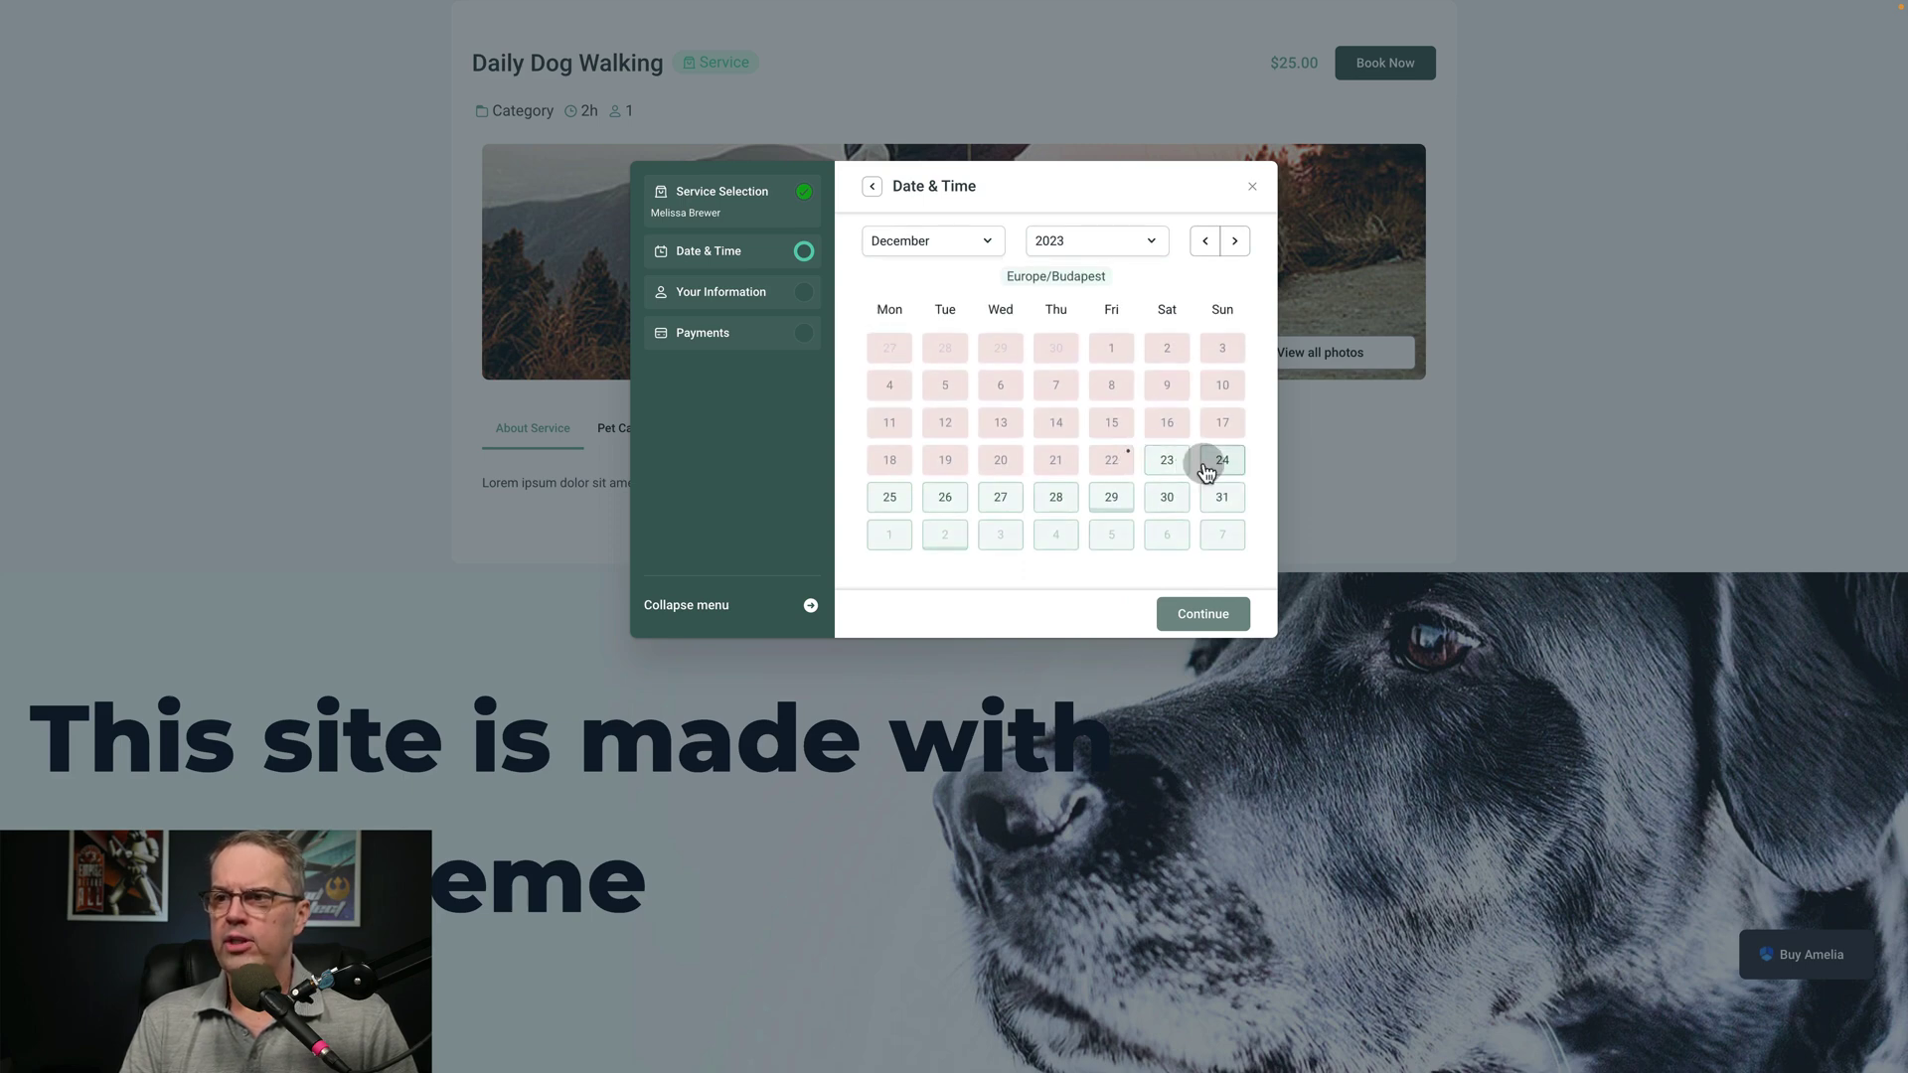
click(999, 500)
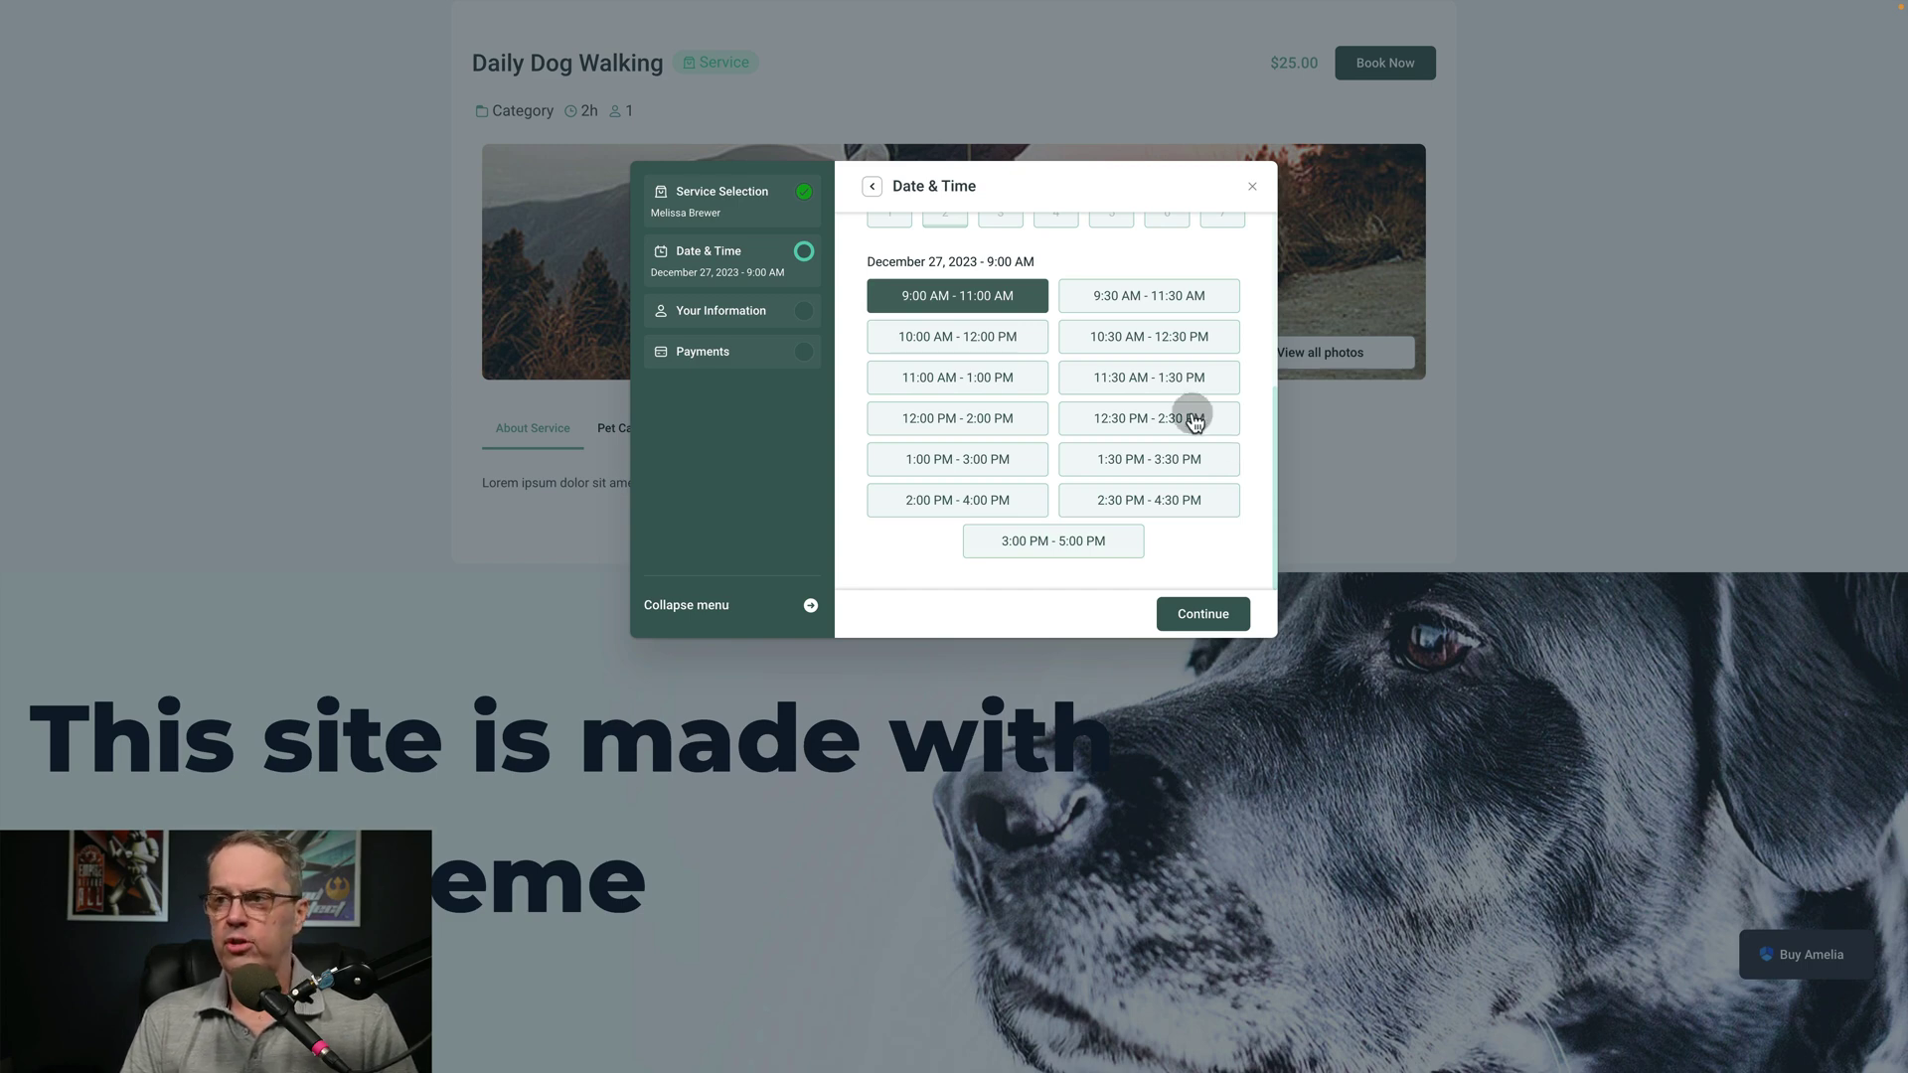
click(1107, 342)
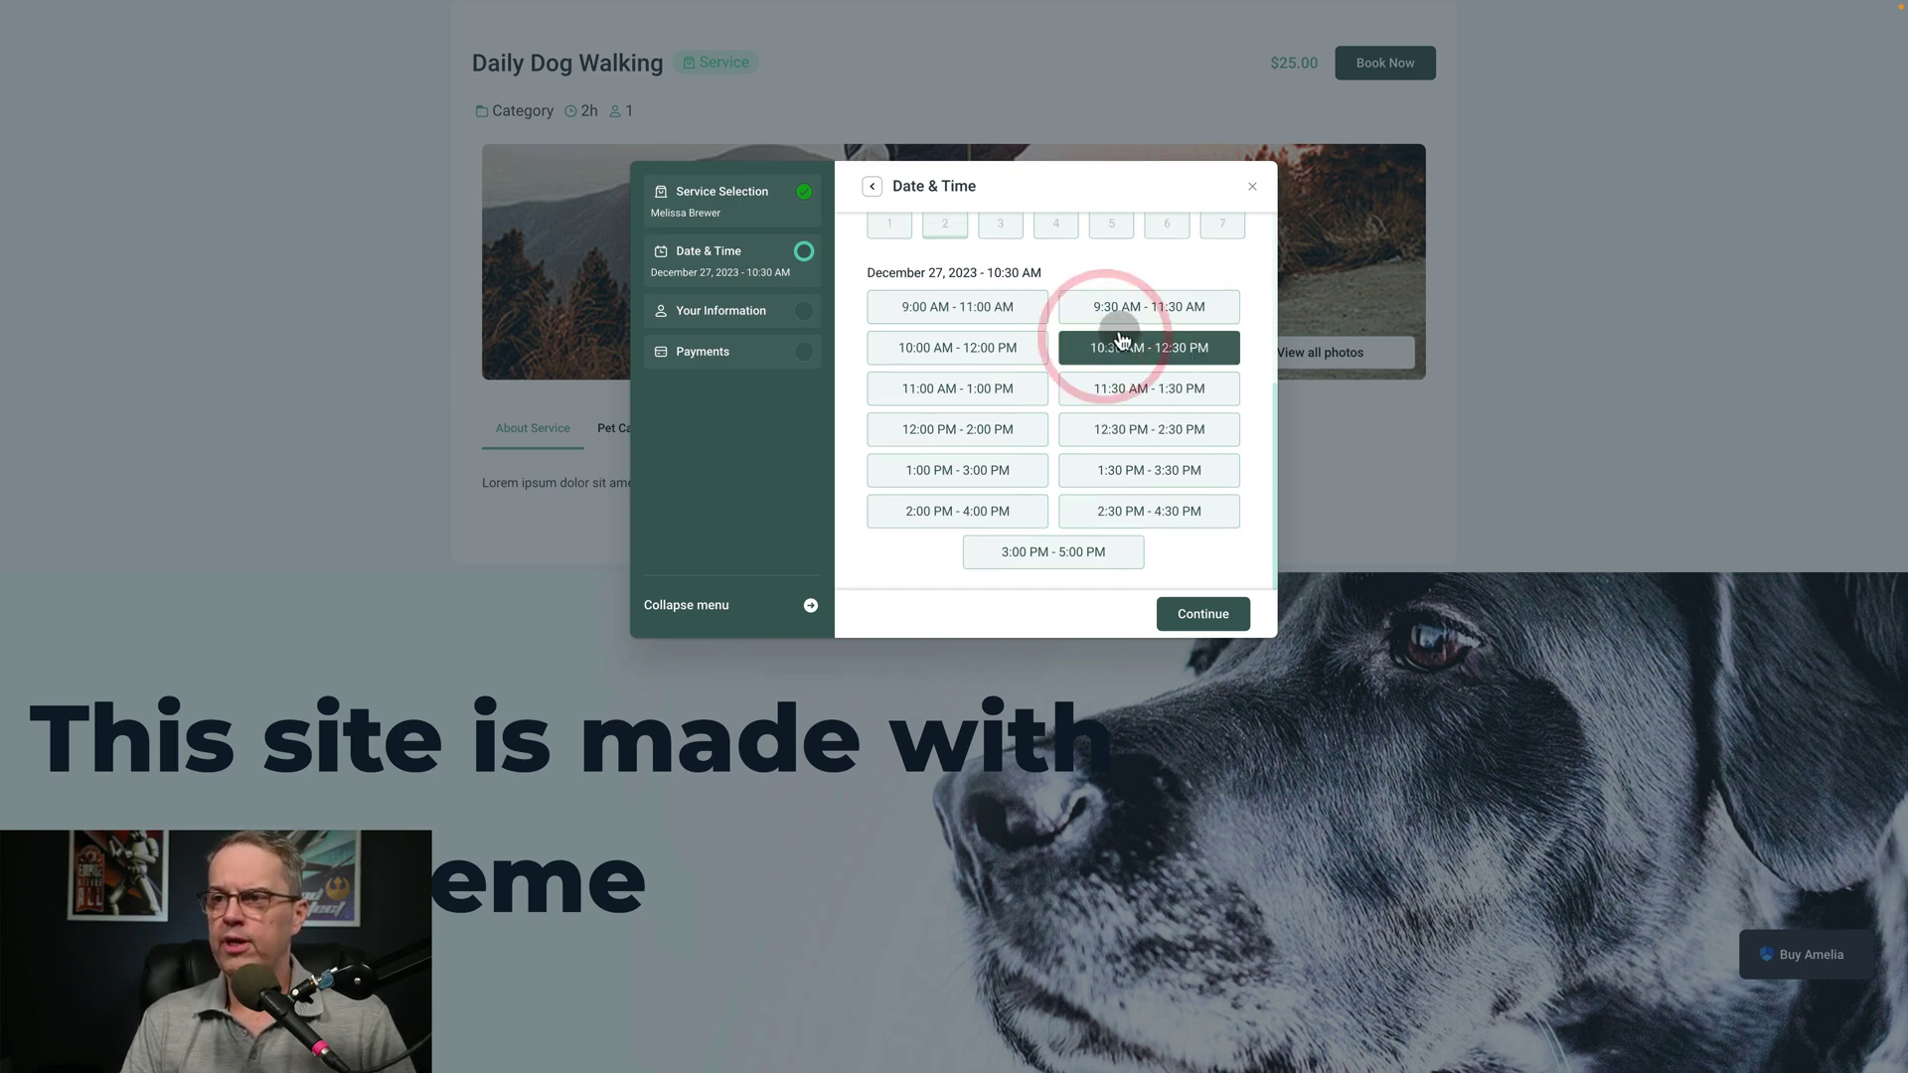
click(1197, 621)
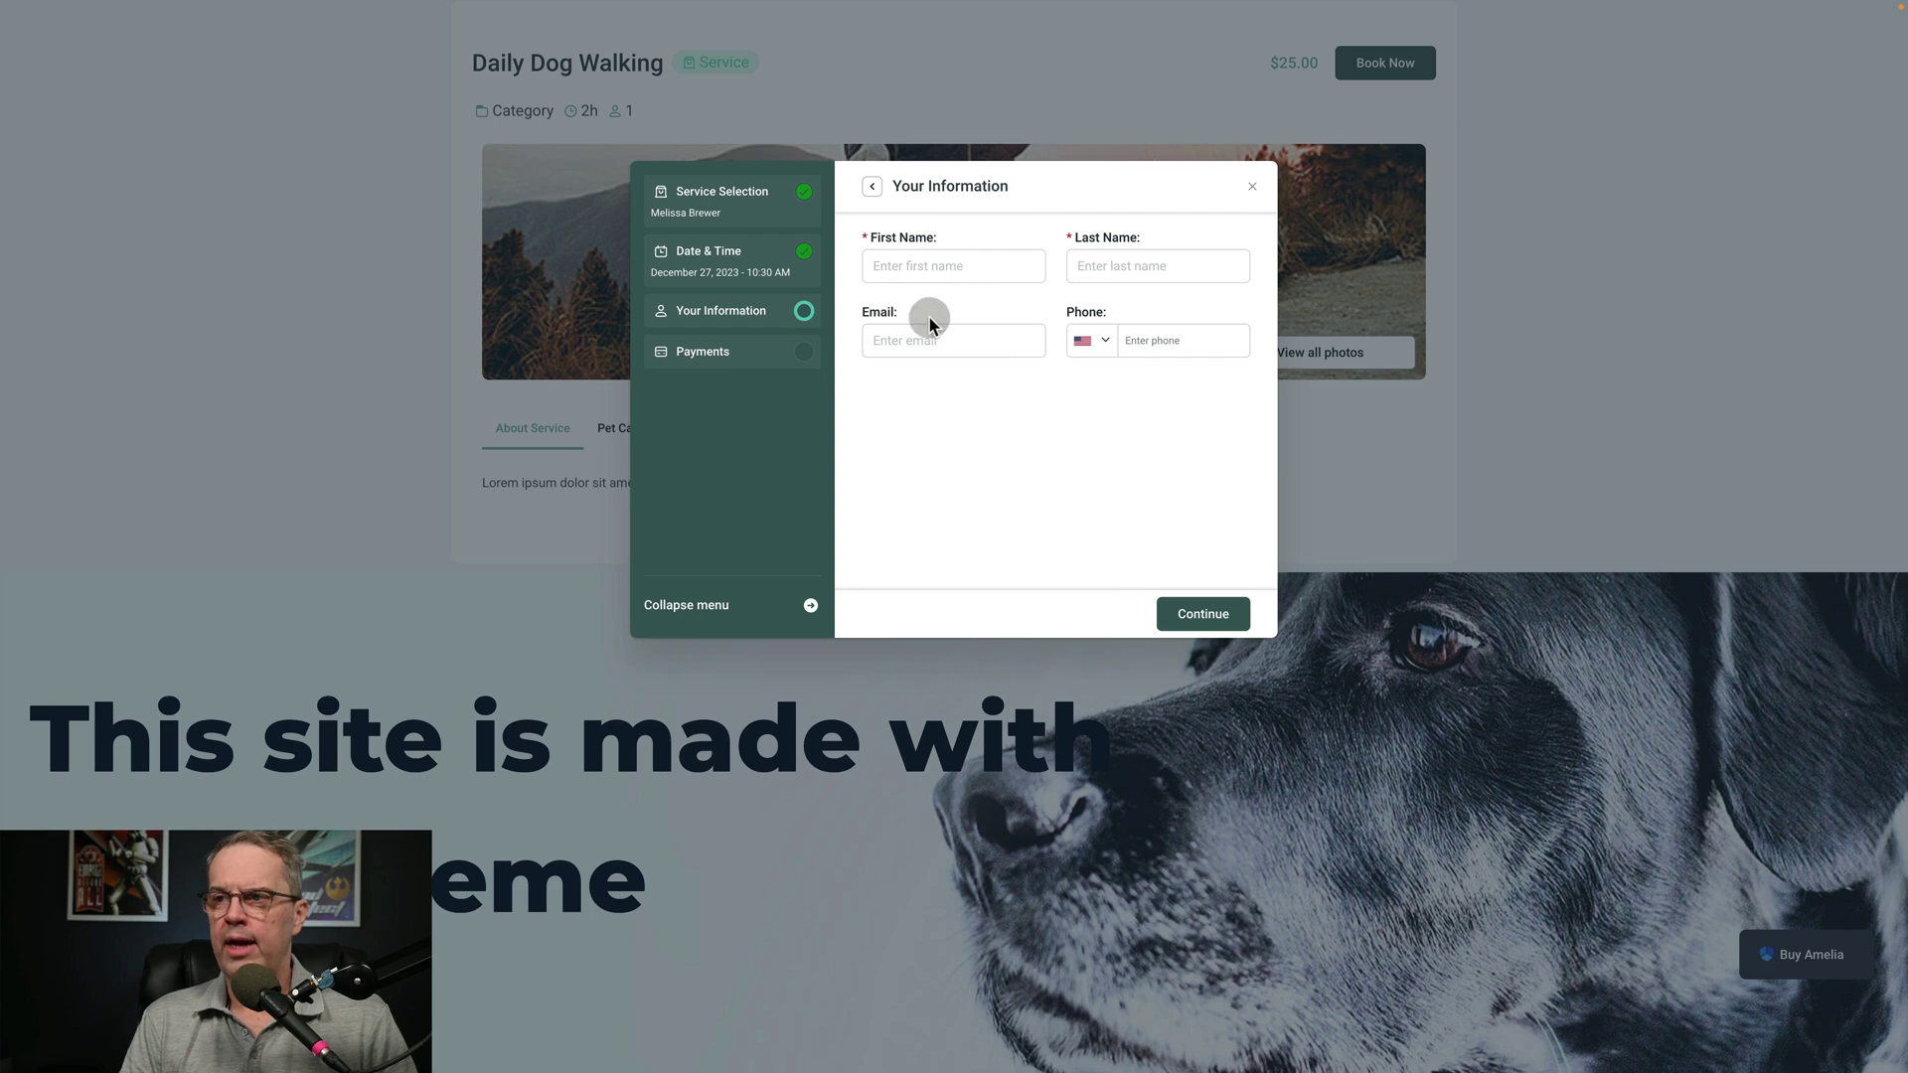
Enter the customer's first and last name and continue to the $25.00 on-site payment summary
click(932, 265)
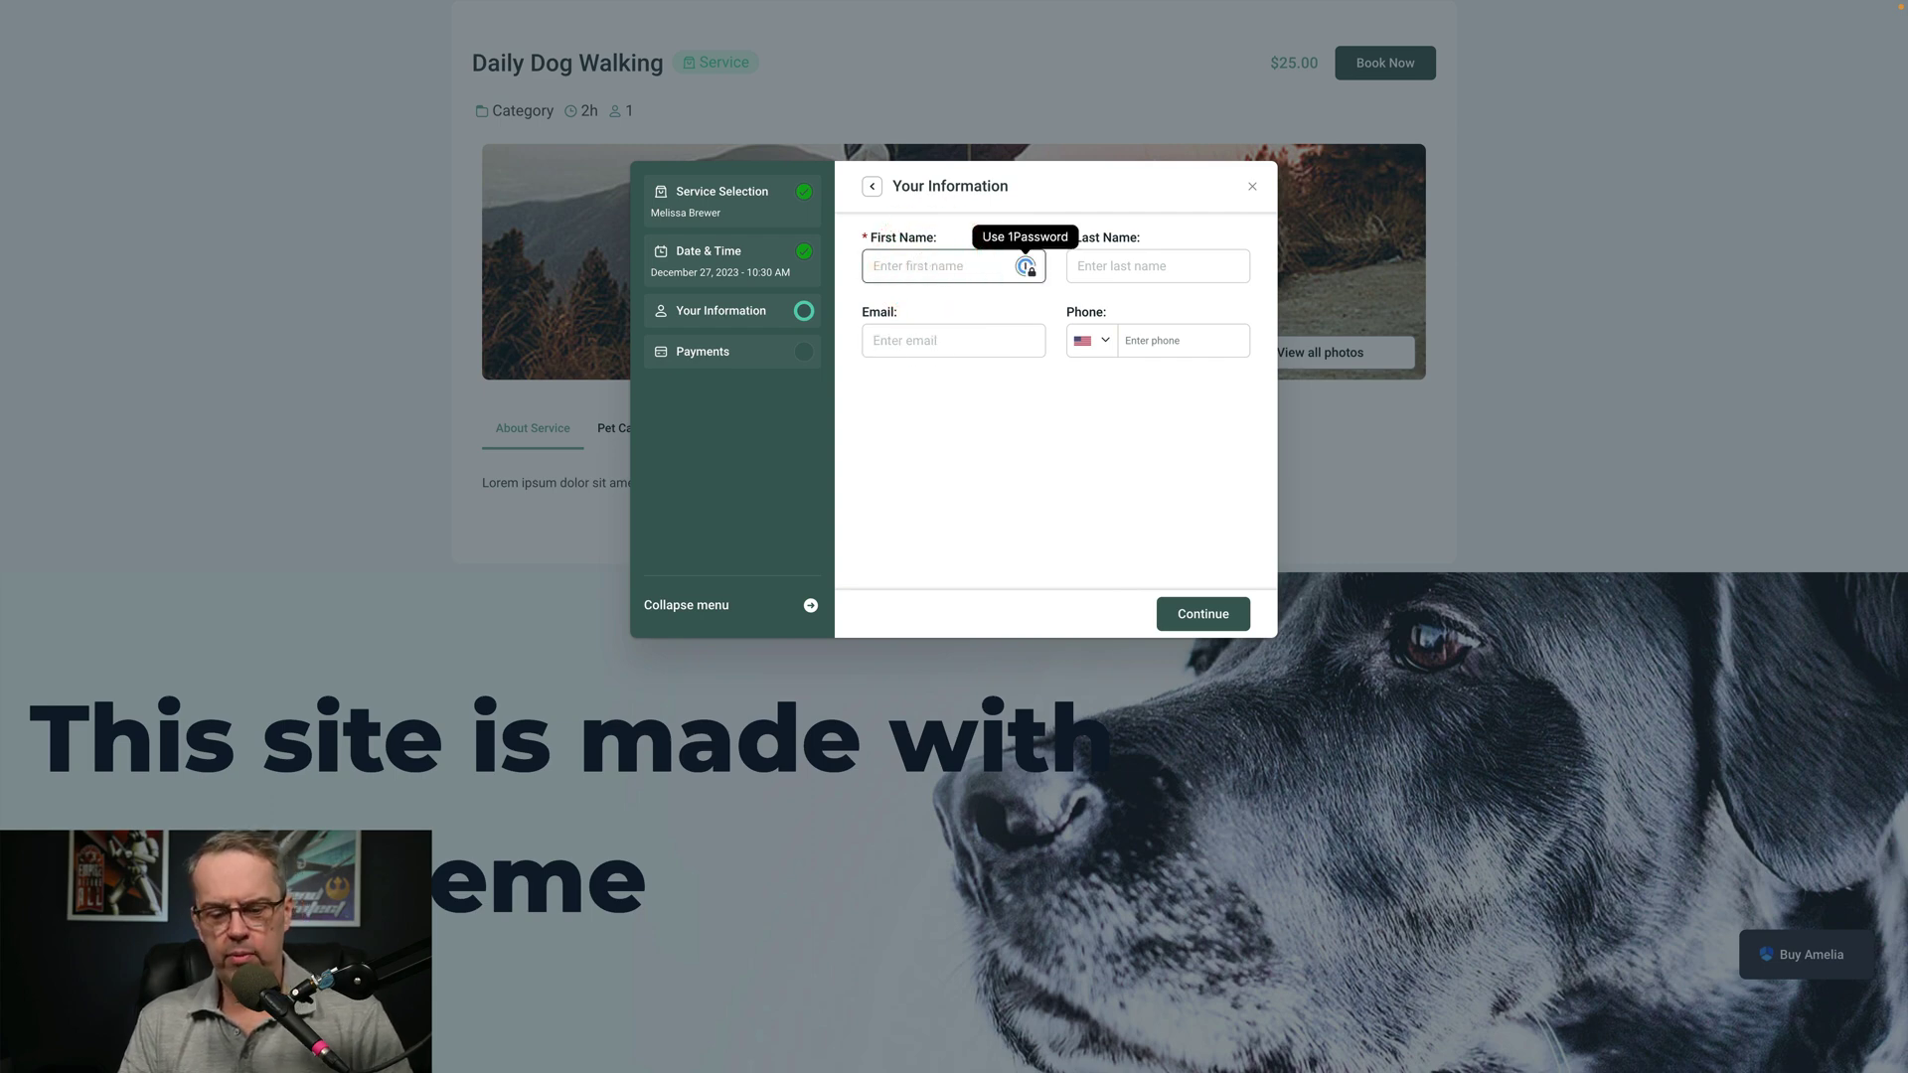
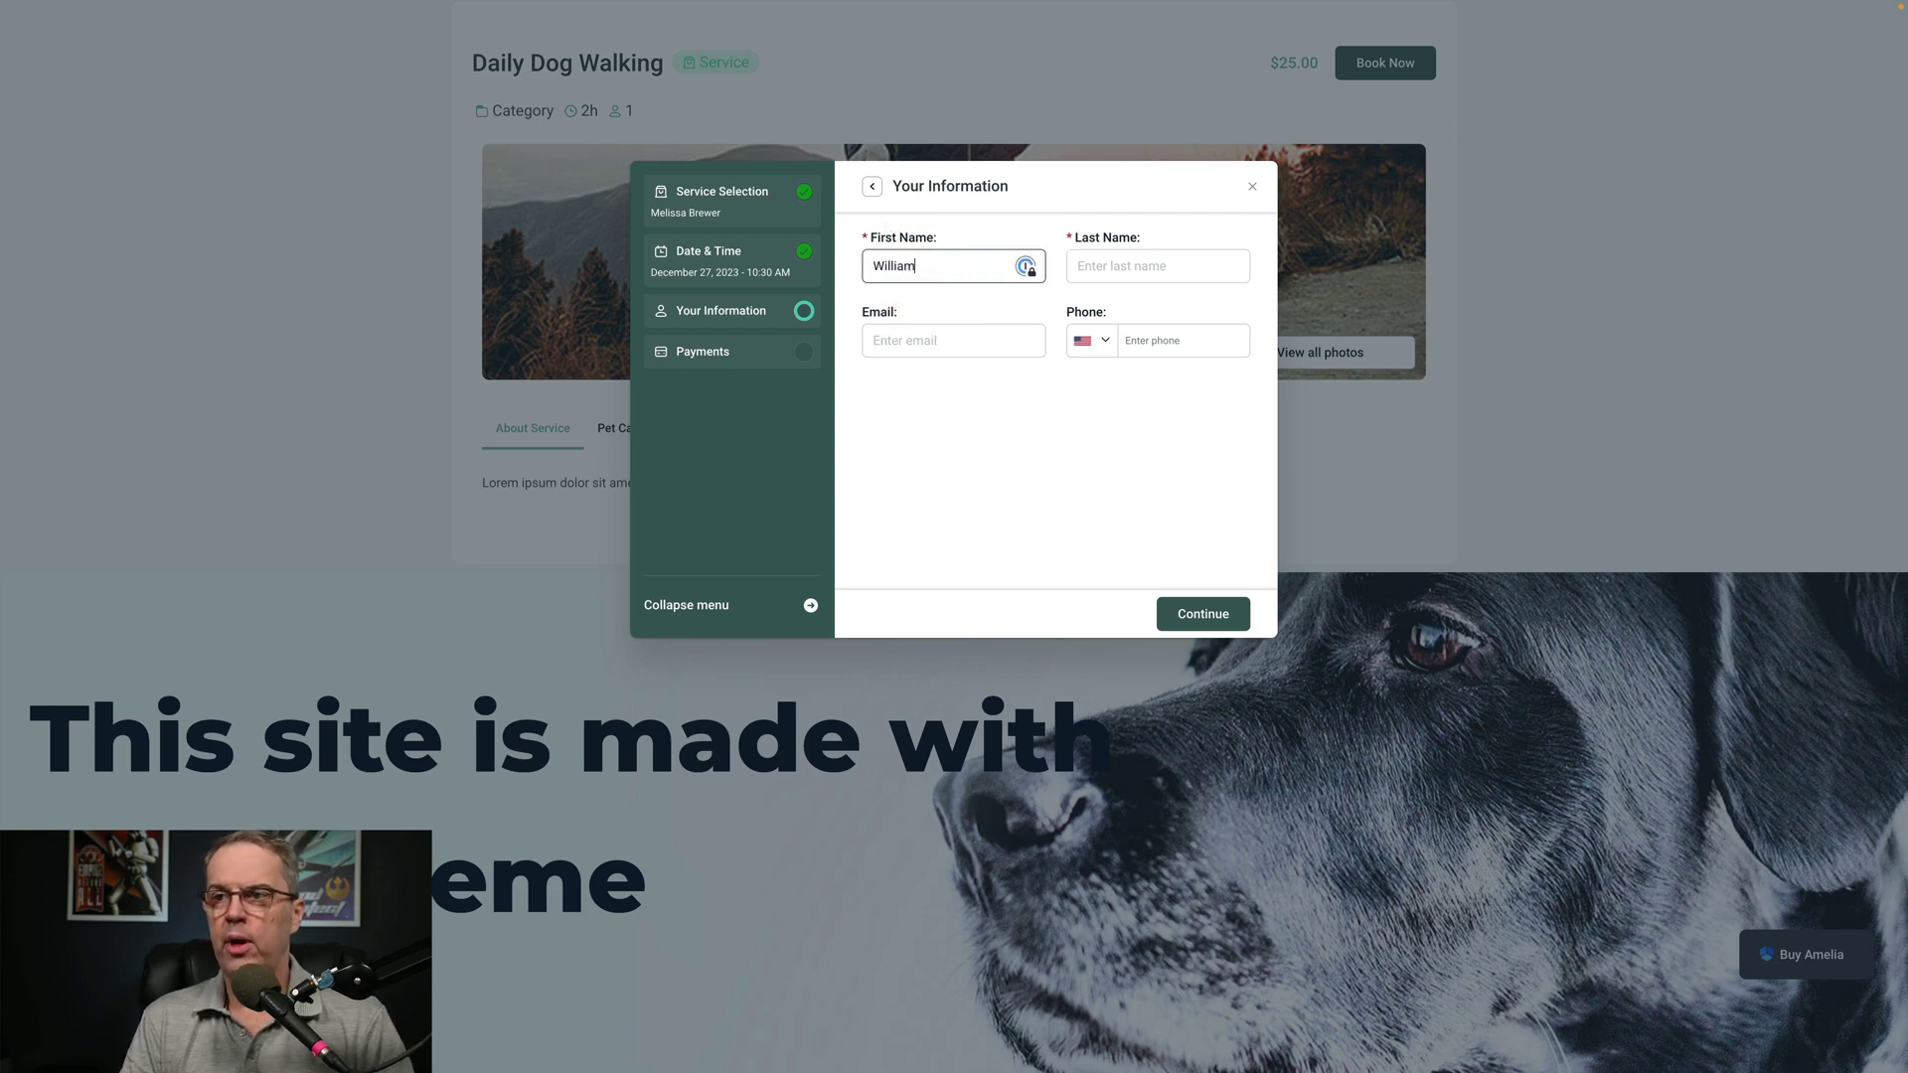
key(Tab)
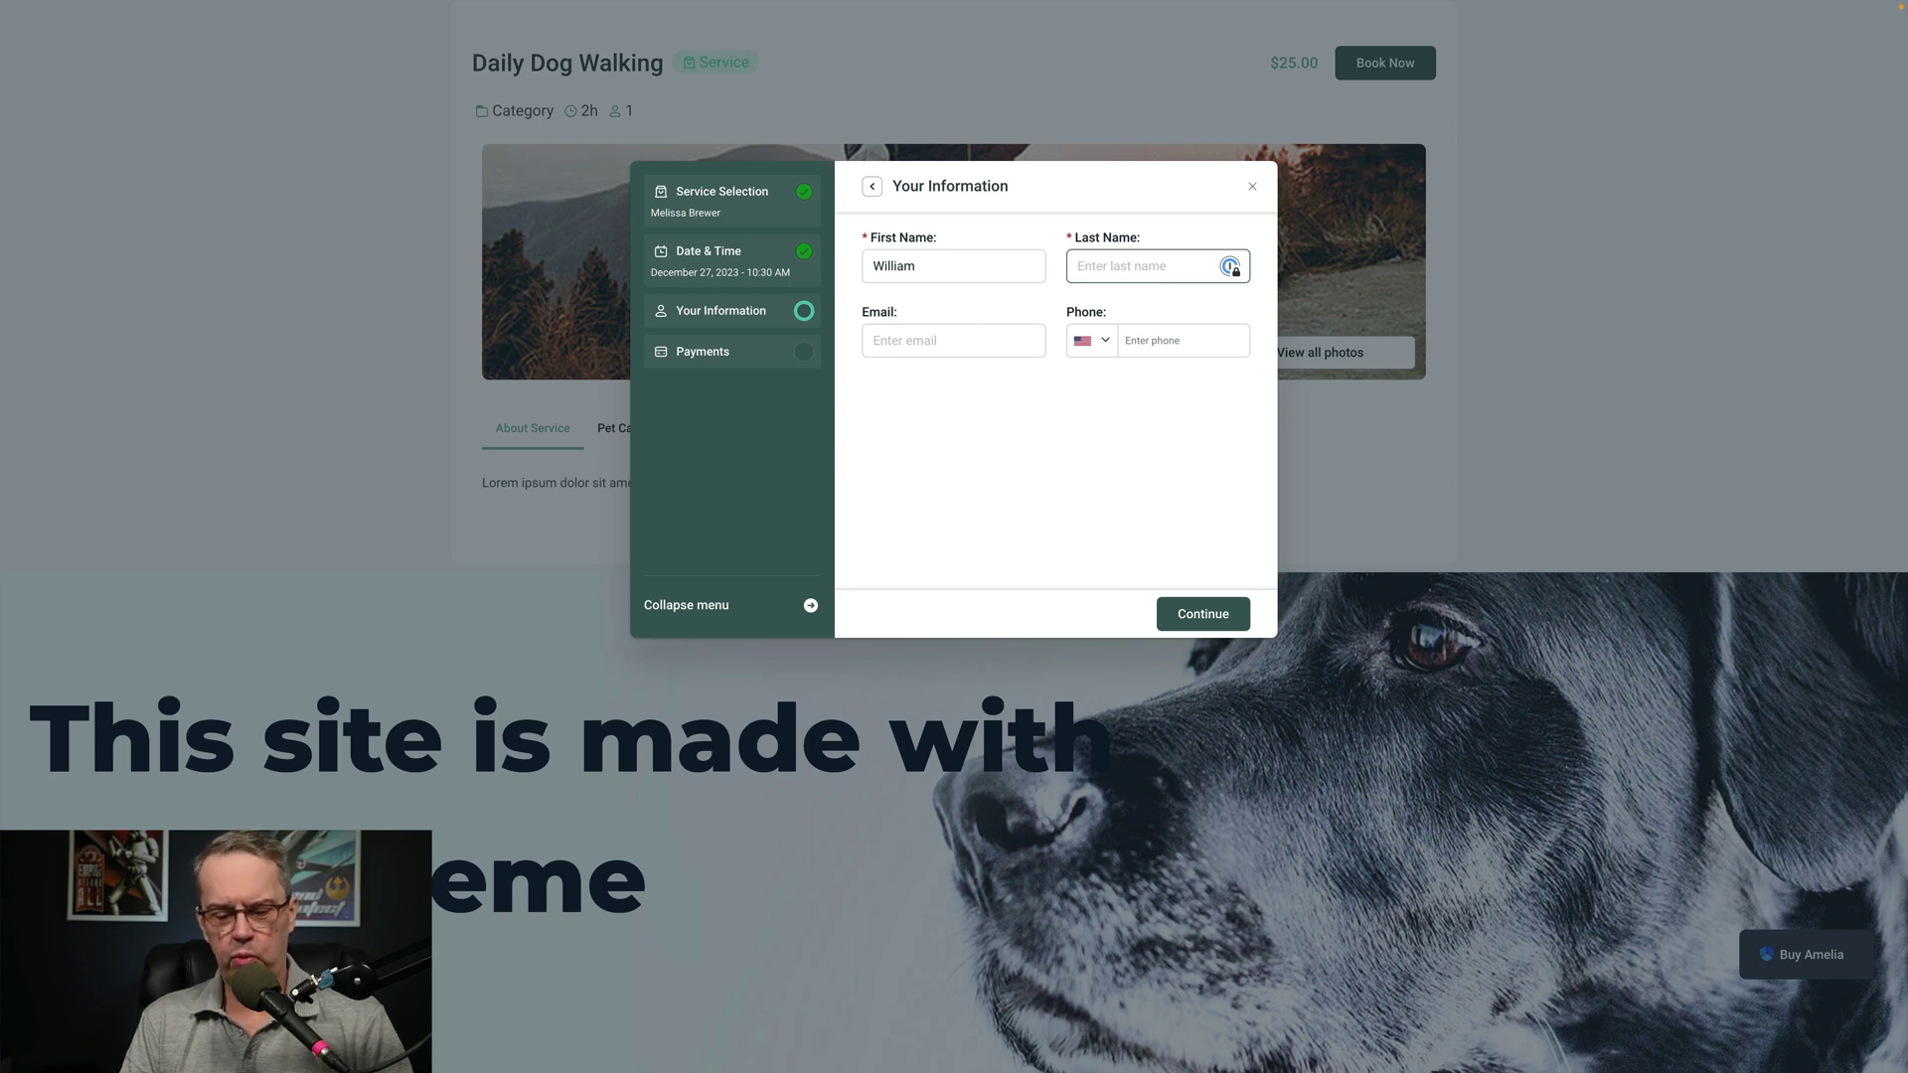
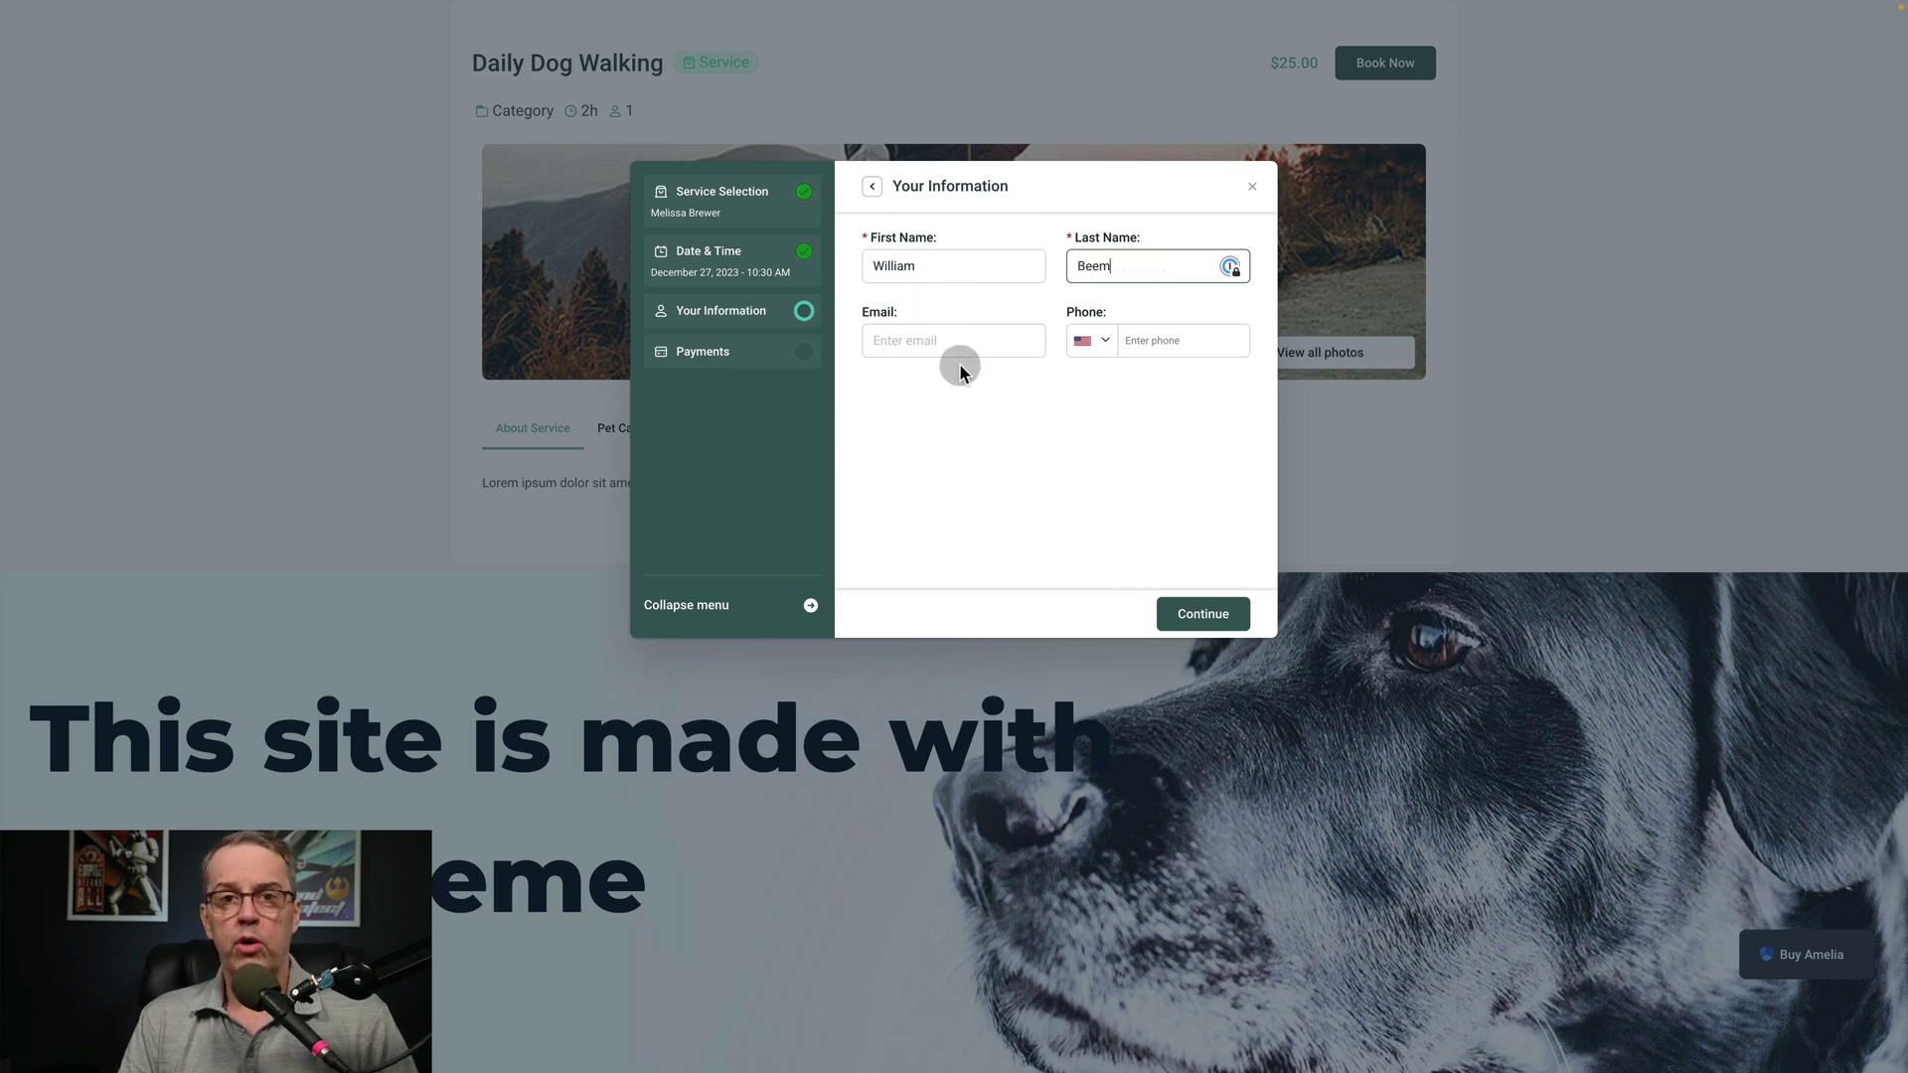
click(1216, 616)
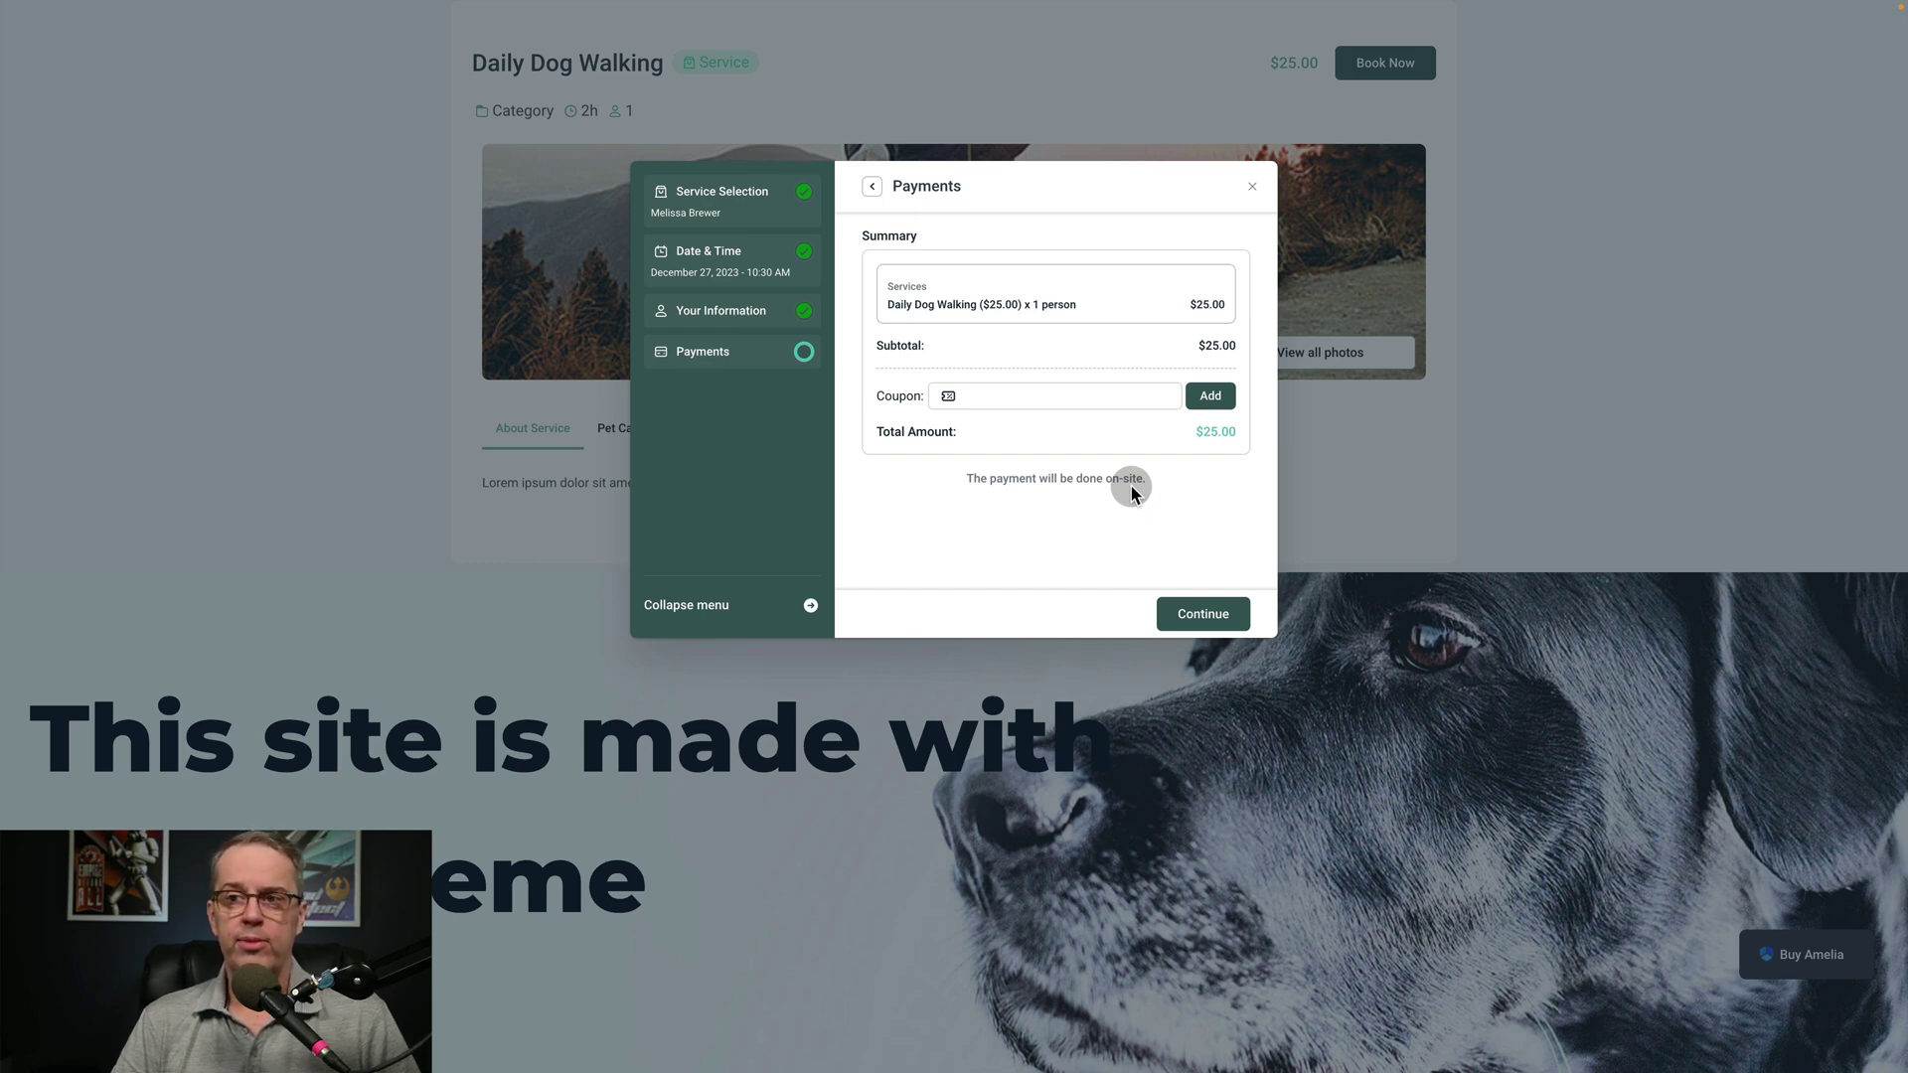
Close the booking form to return to the Amelia Dashboard
click(1254, 191)
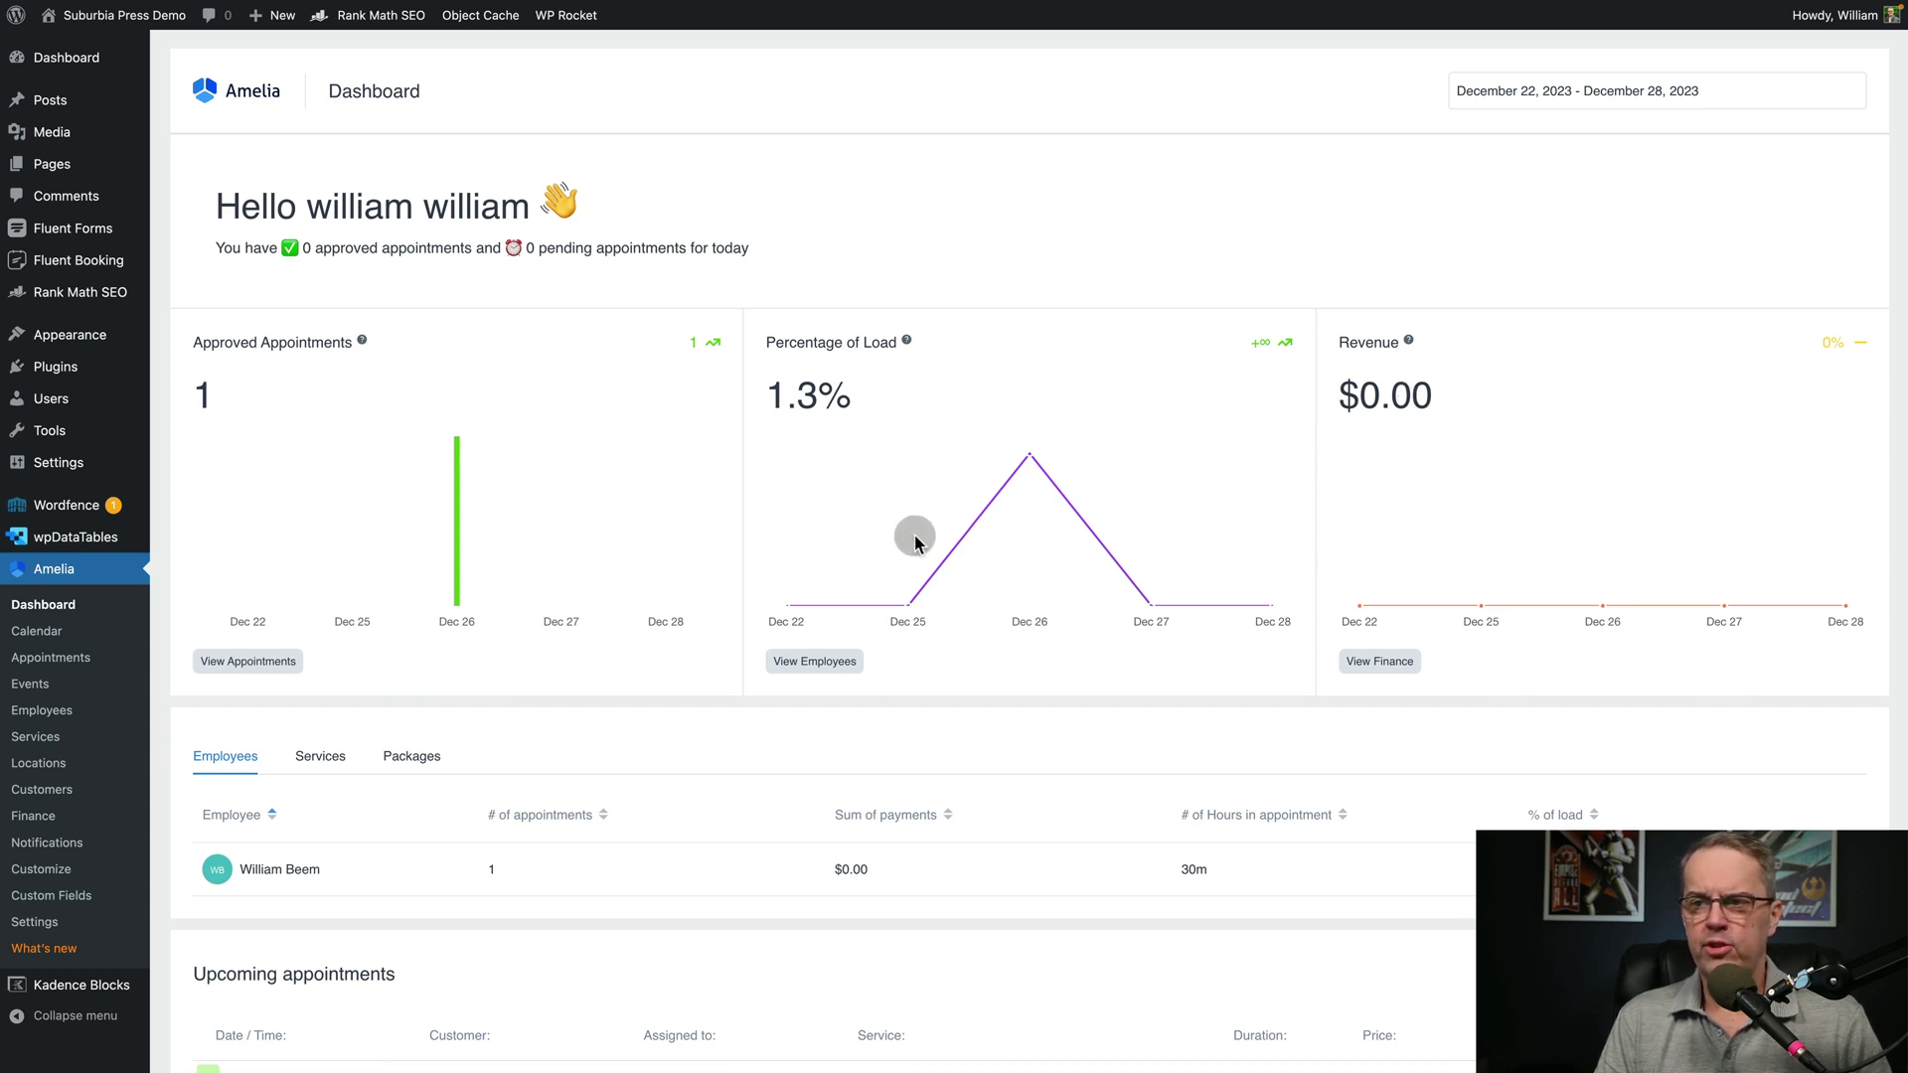
Glance at the Employees list, then try the per-service and per-location conversion views on the dashboard
click(799, 663)
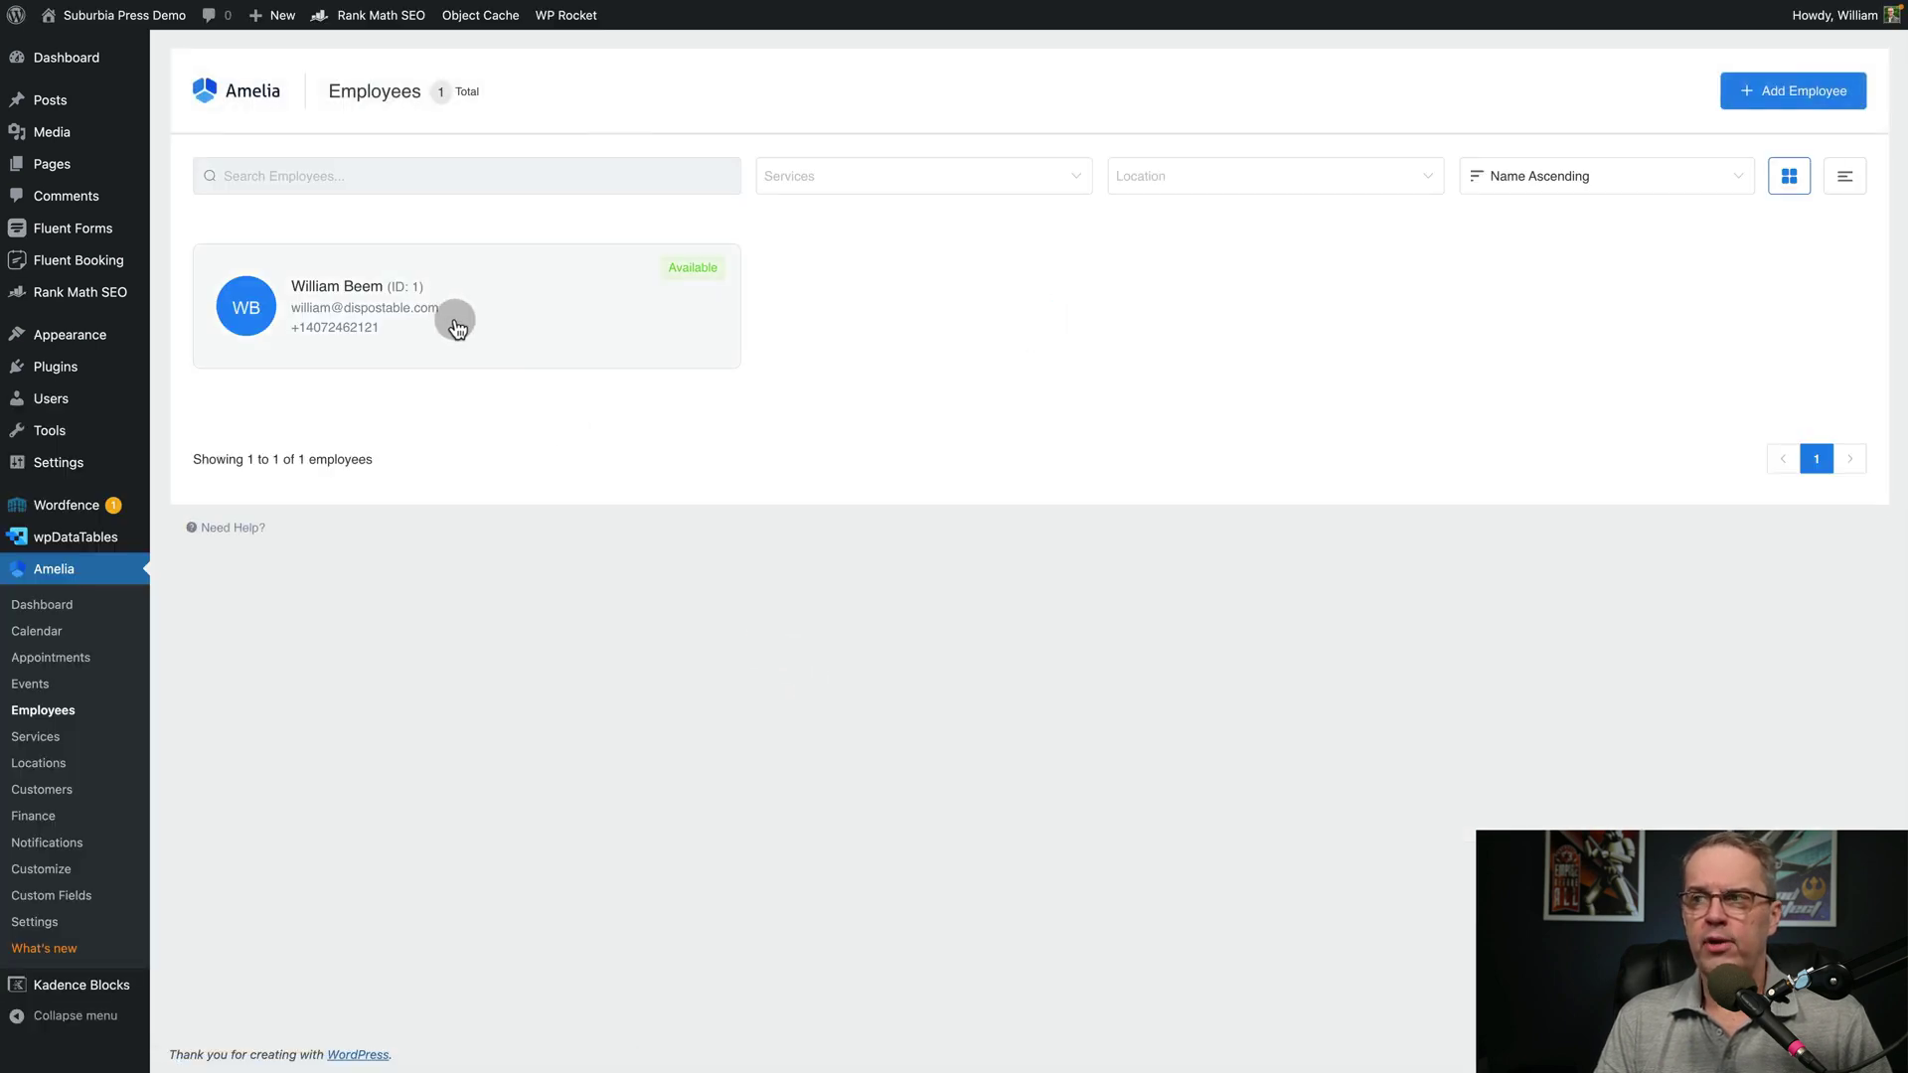
click(28, 608)
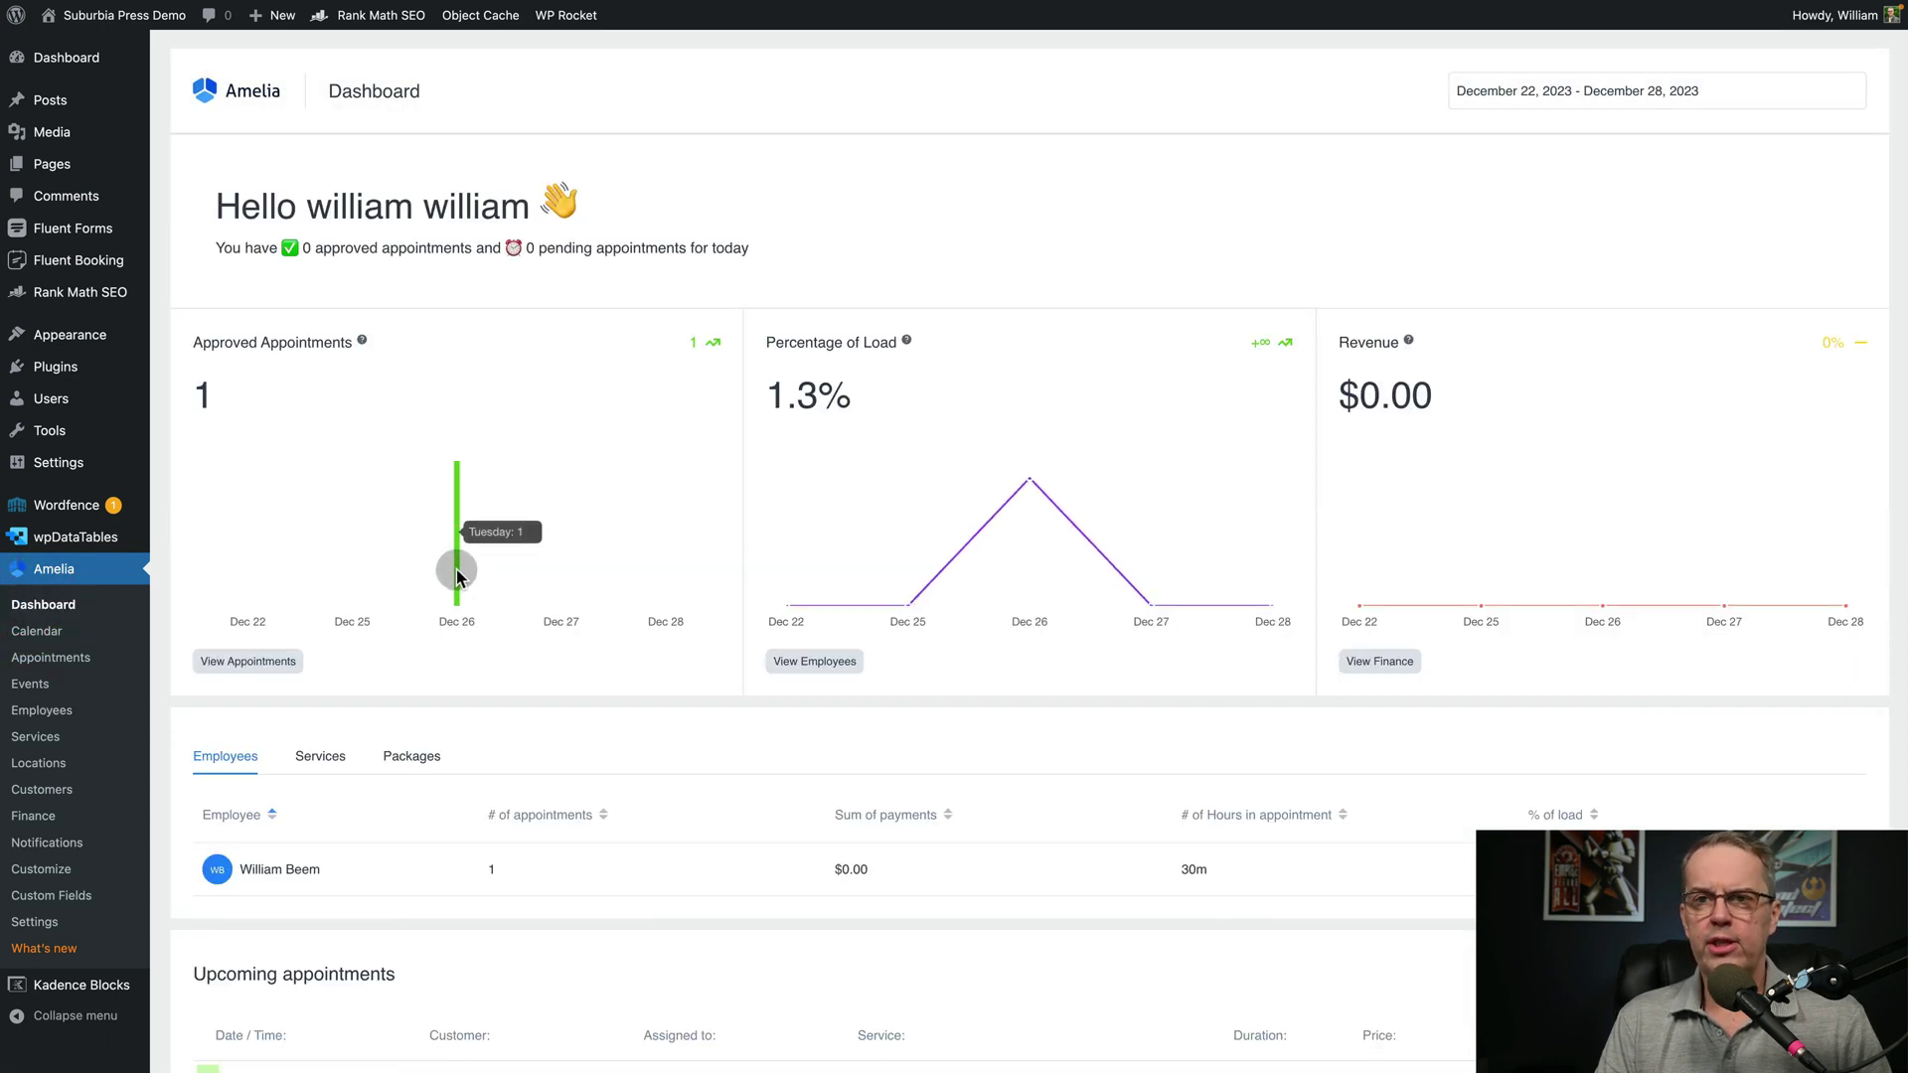
scroll(565, 540, down, 4)
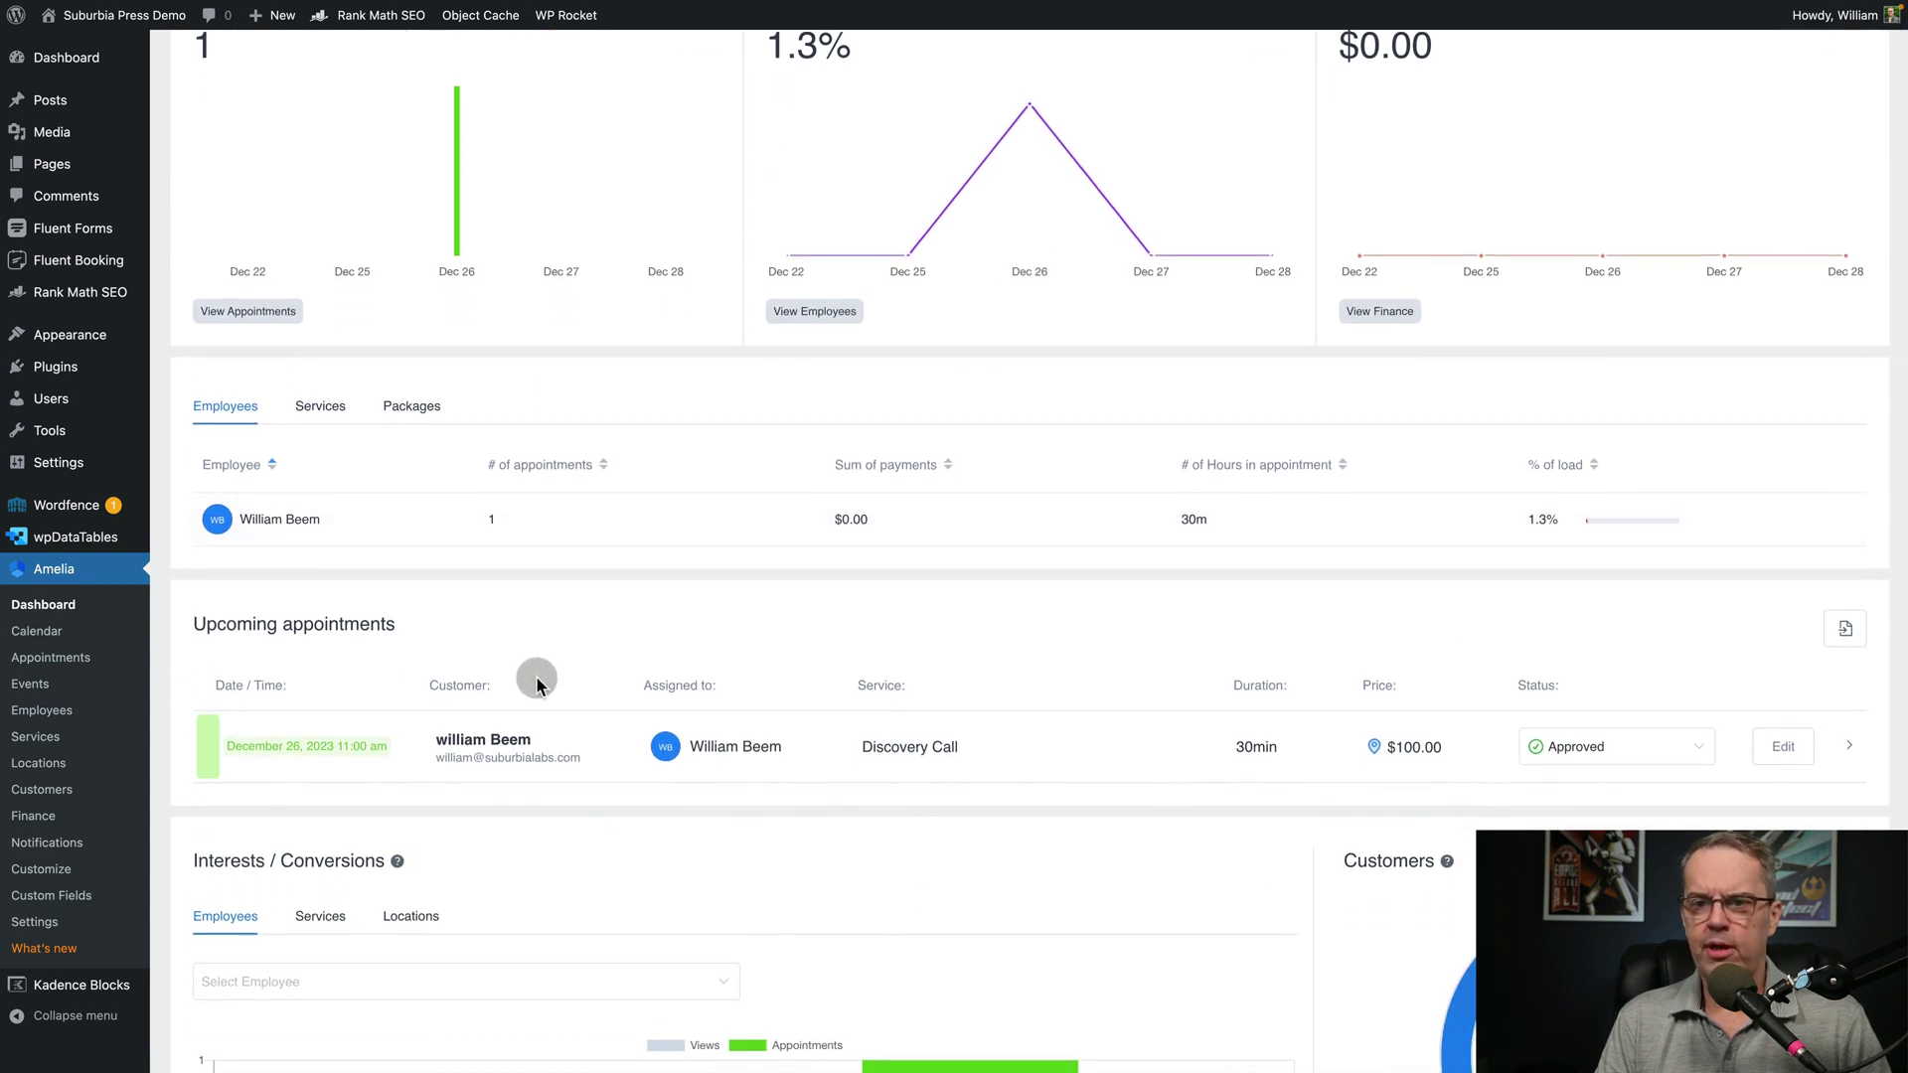
scroll(537, 676, down, 3)
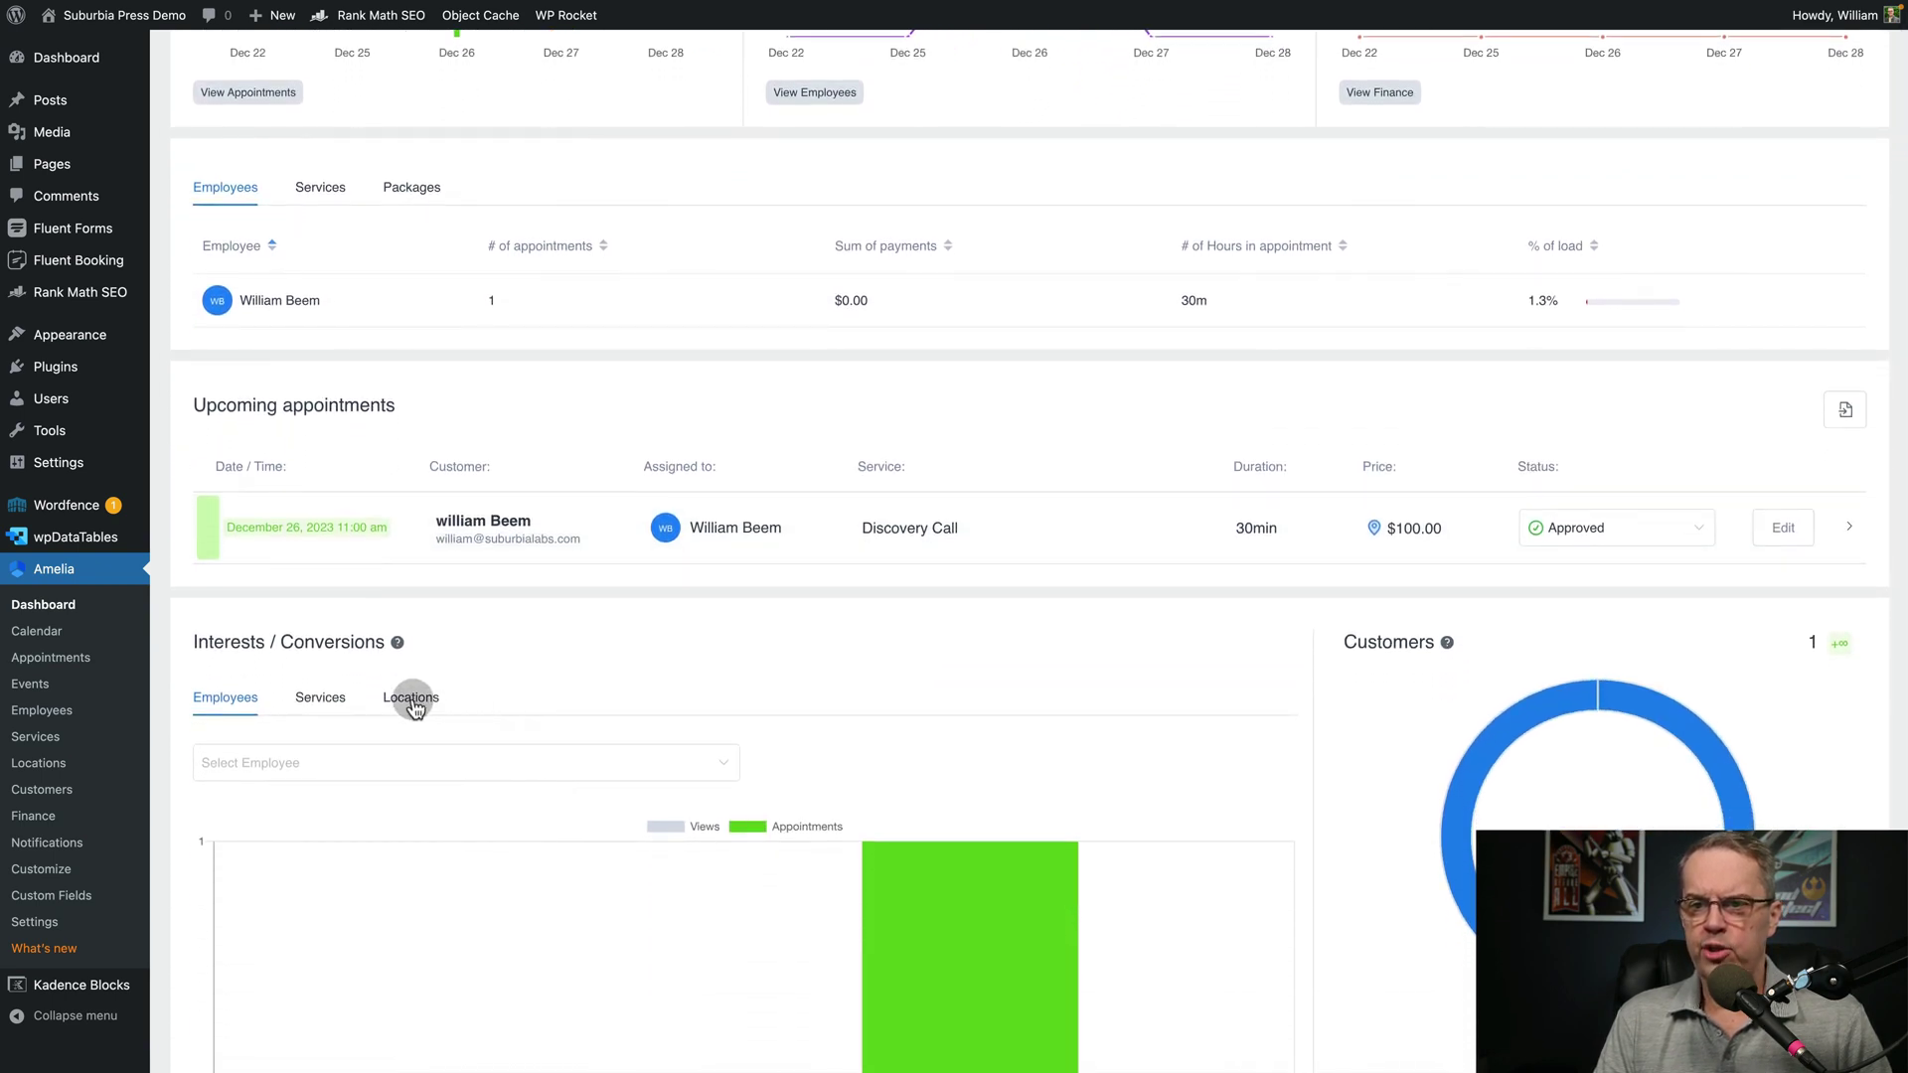
click(327, 698)
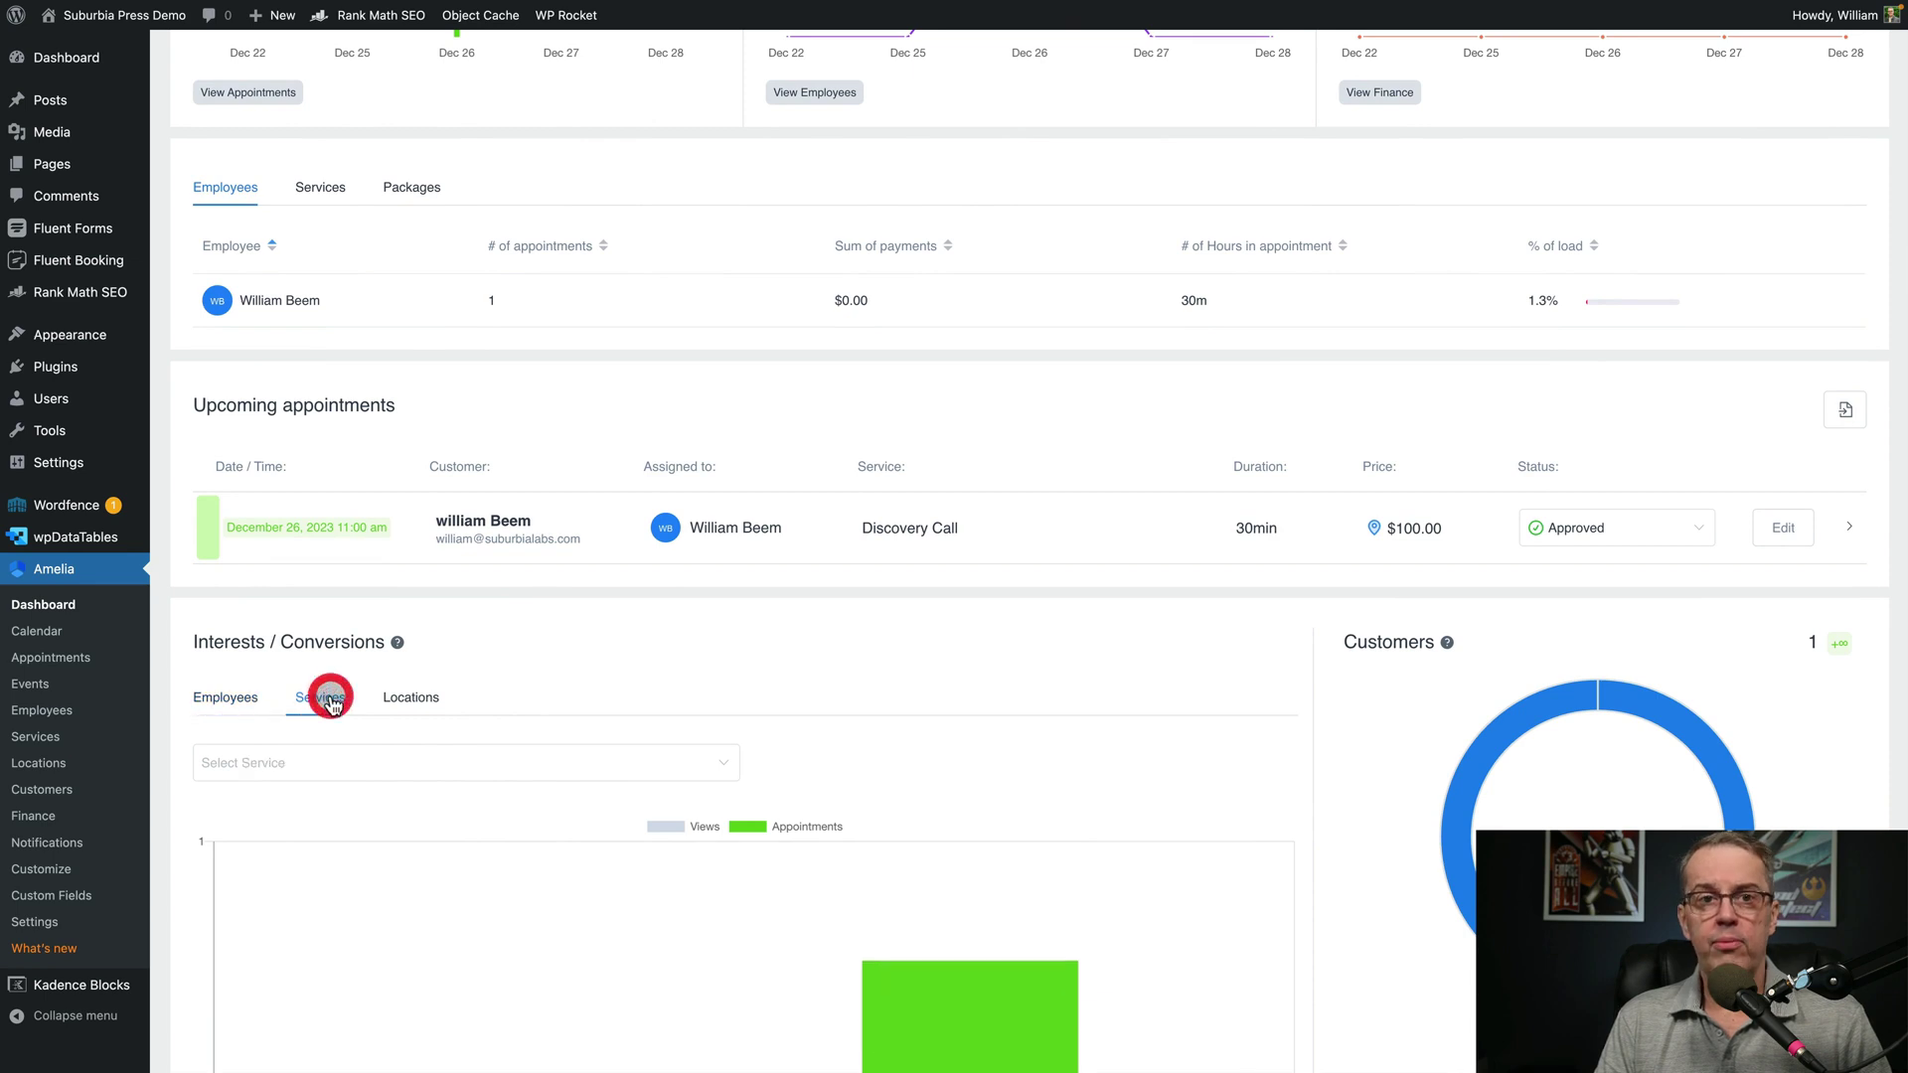
click(402, 696)
scroll(512, 658, down, 2)
scroll(513, 659, down, 2)
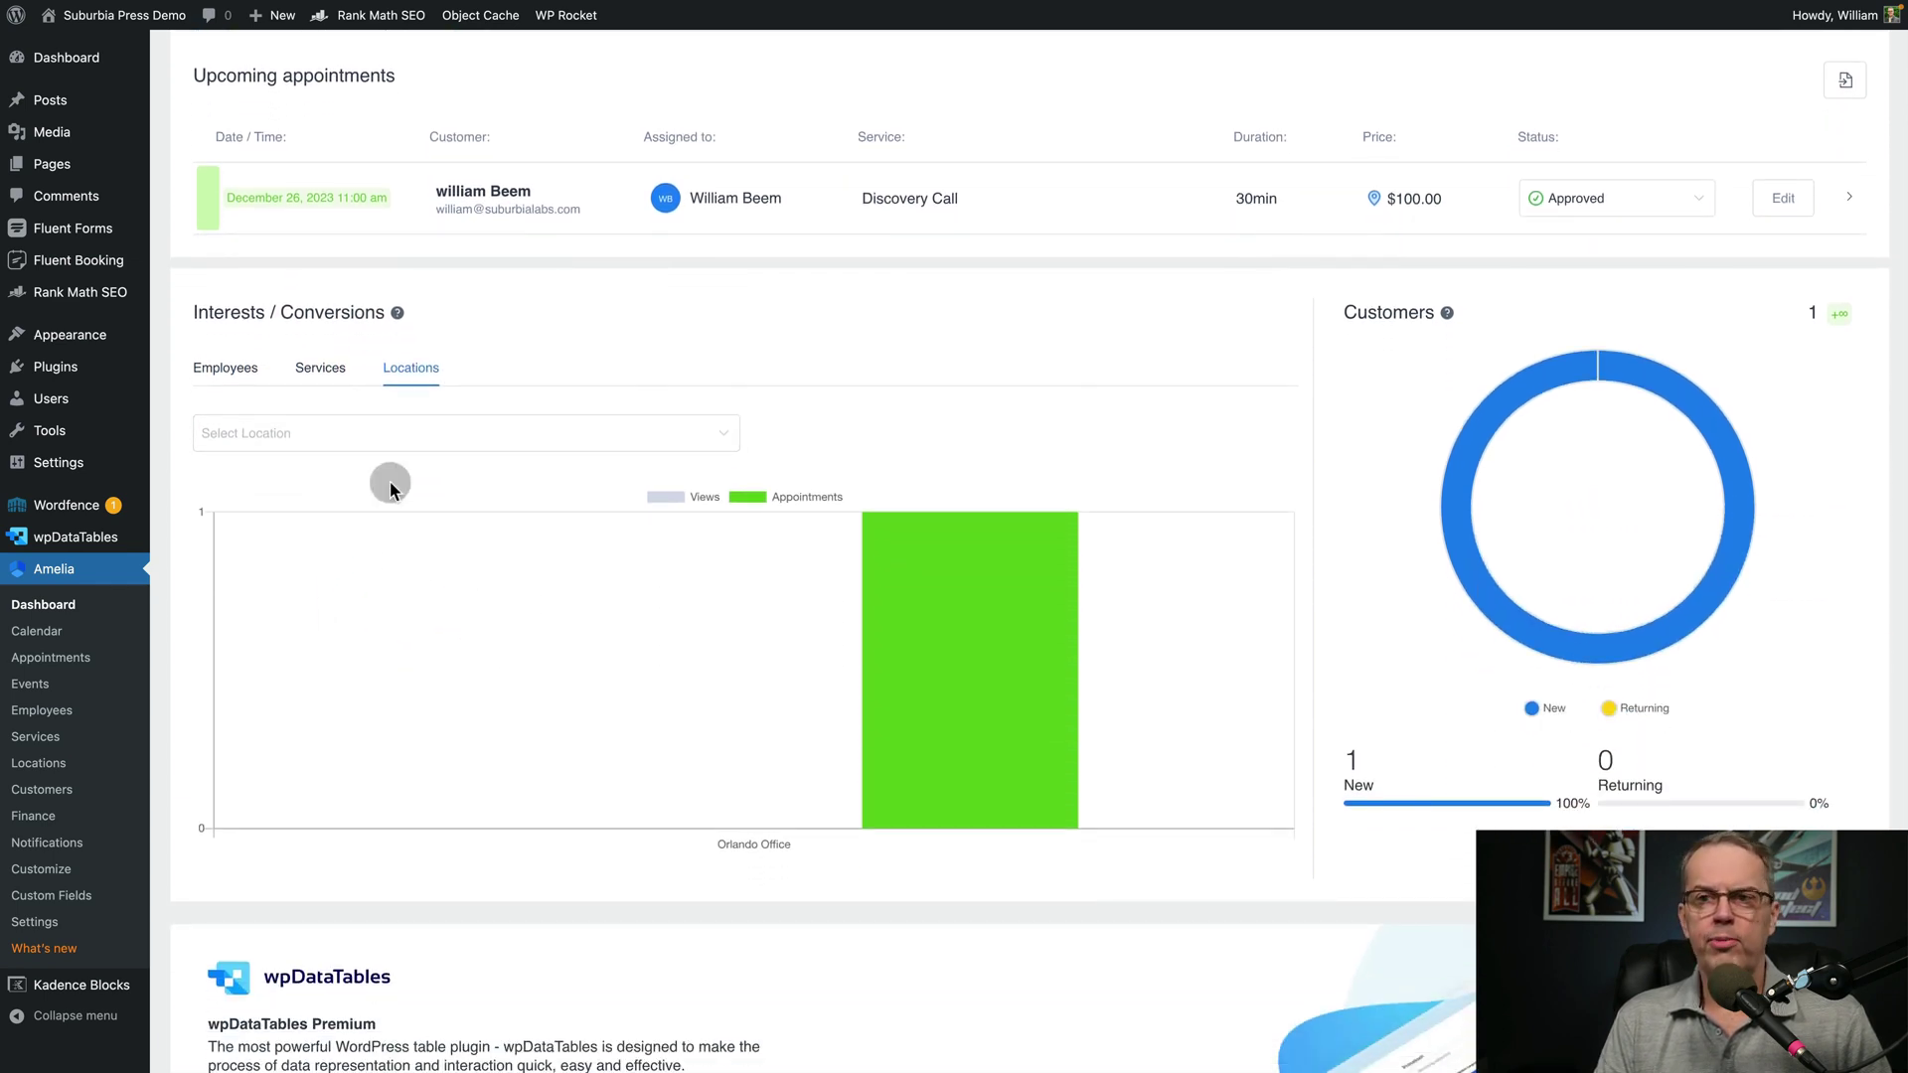
mouse_move(1530, 640)
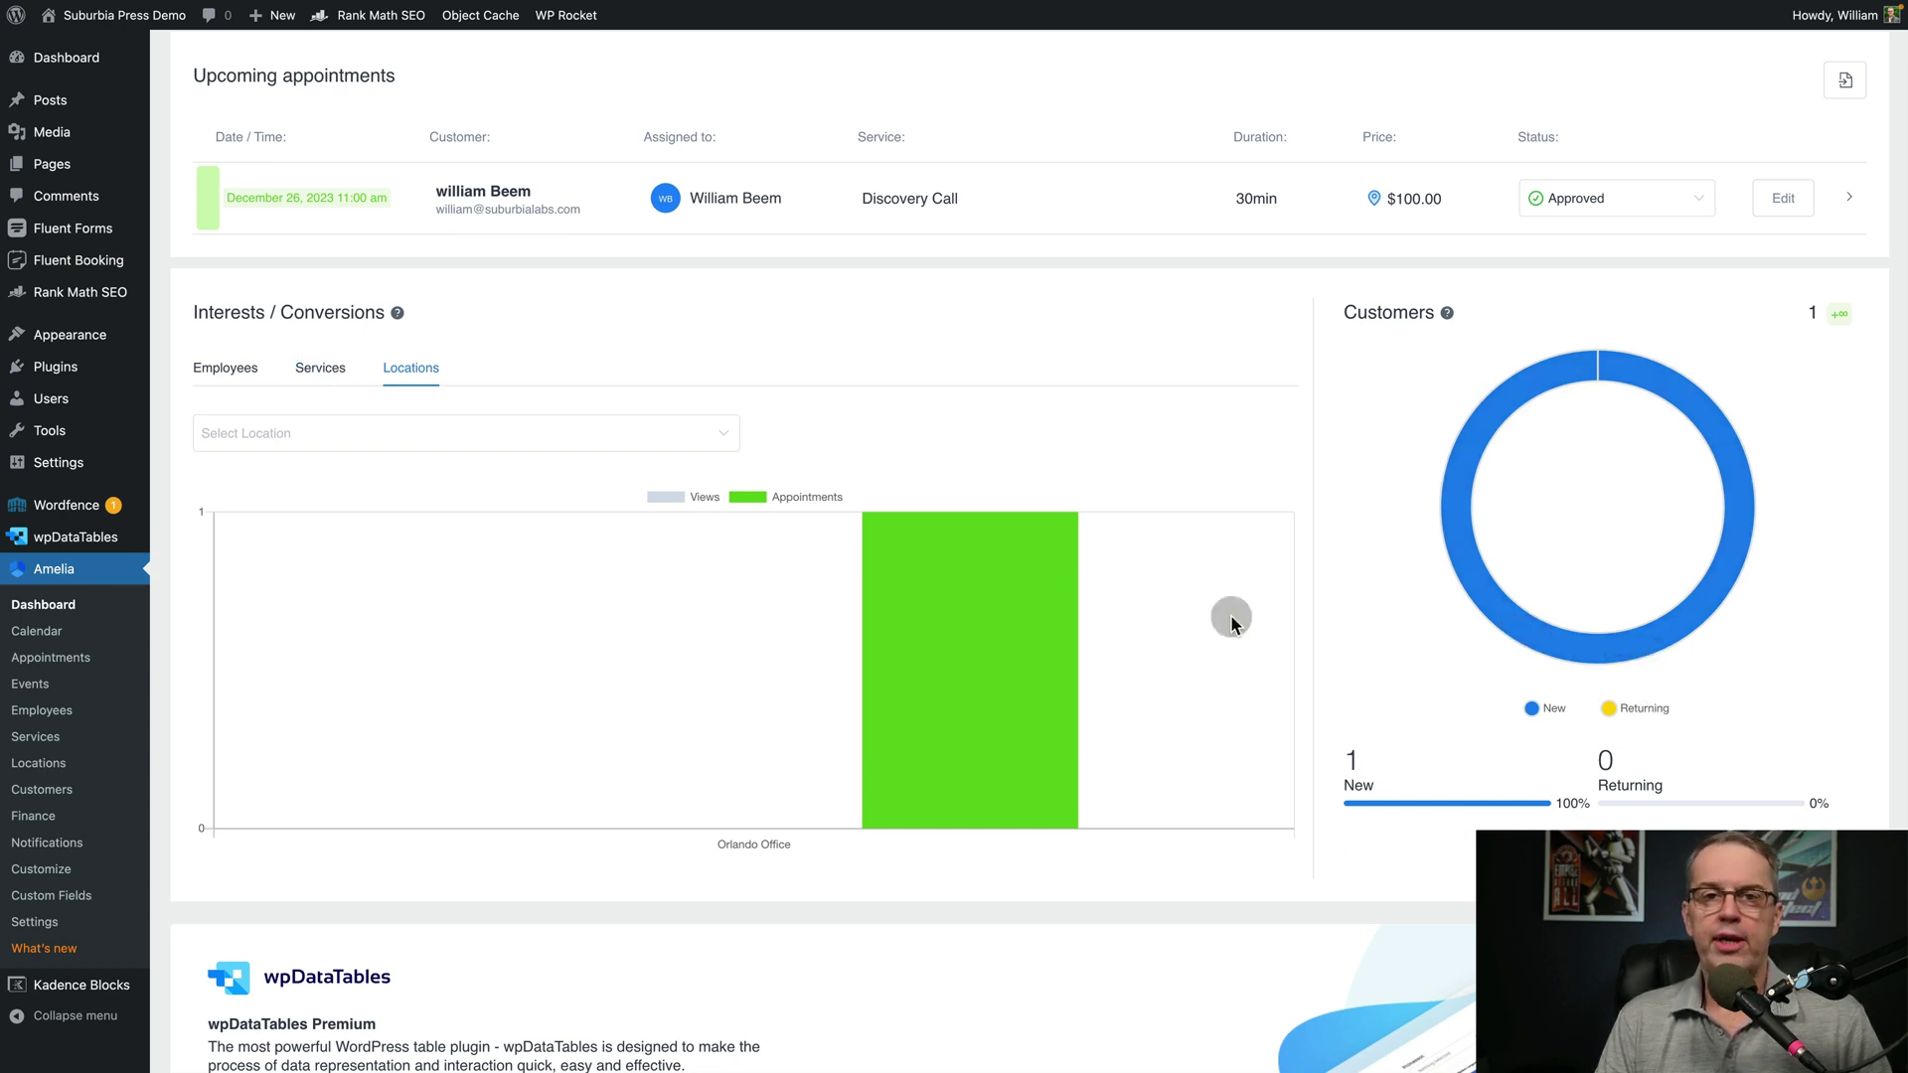
Switch Interests / Conversions to the per-employee breakdown and go to the Employees page
click(323, 368)
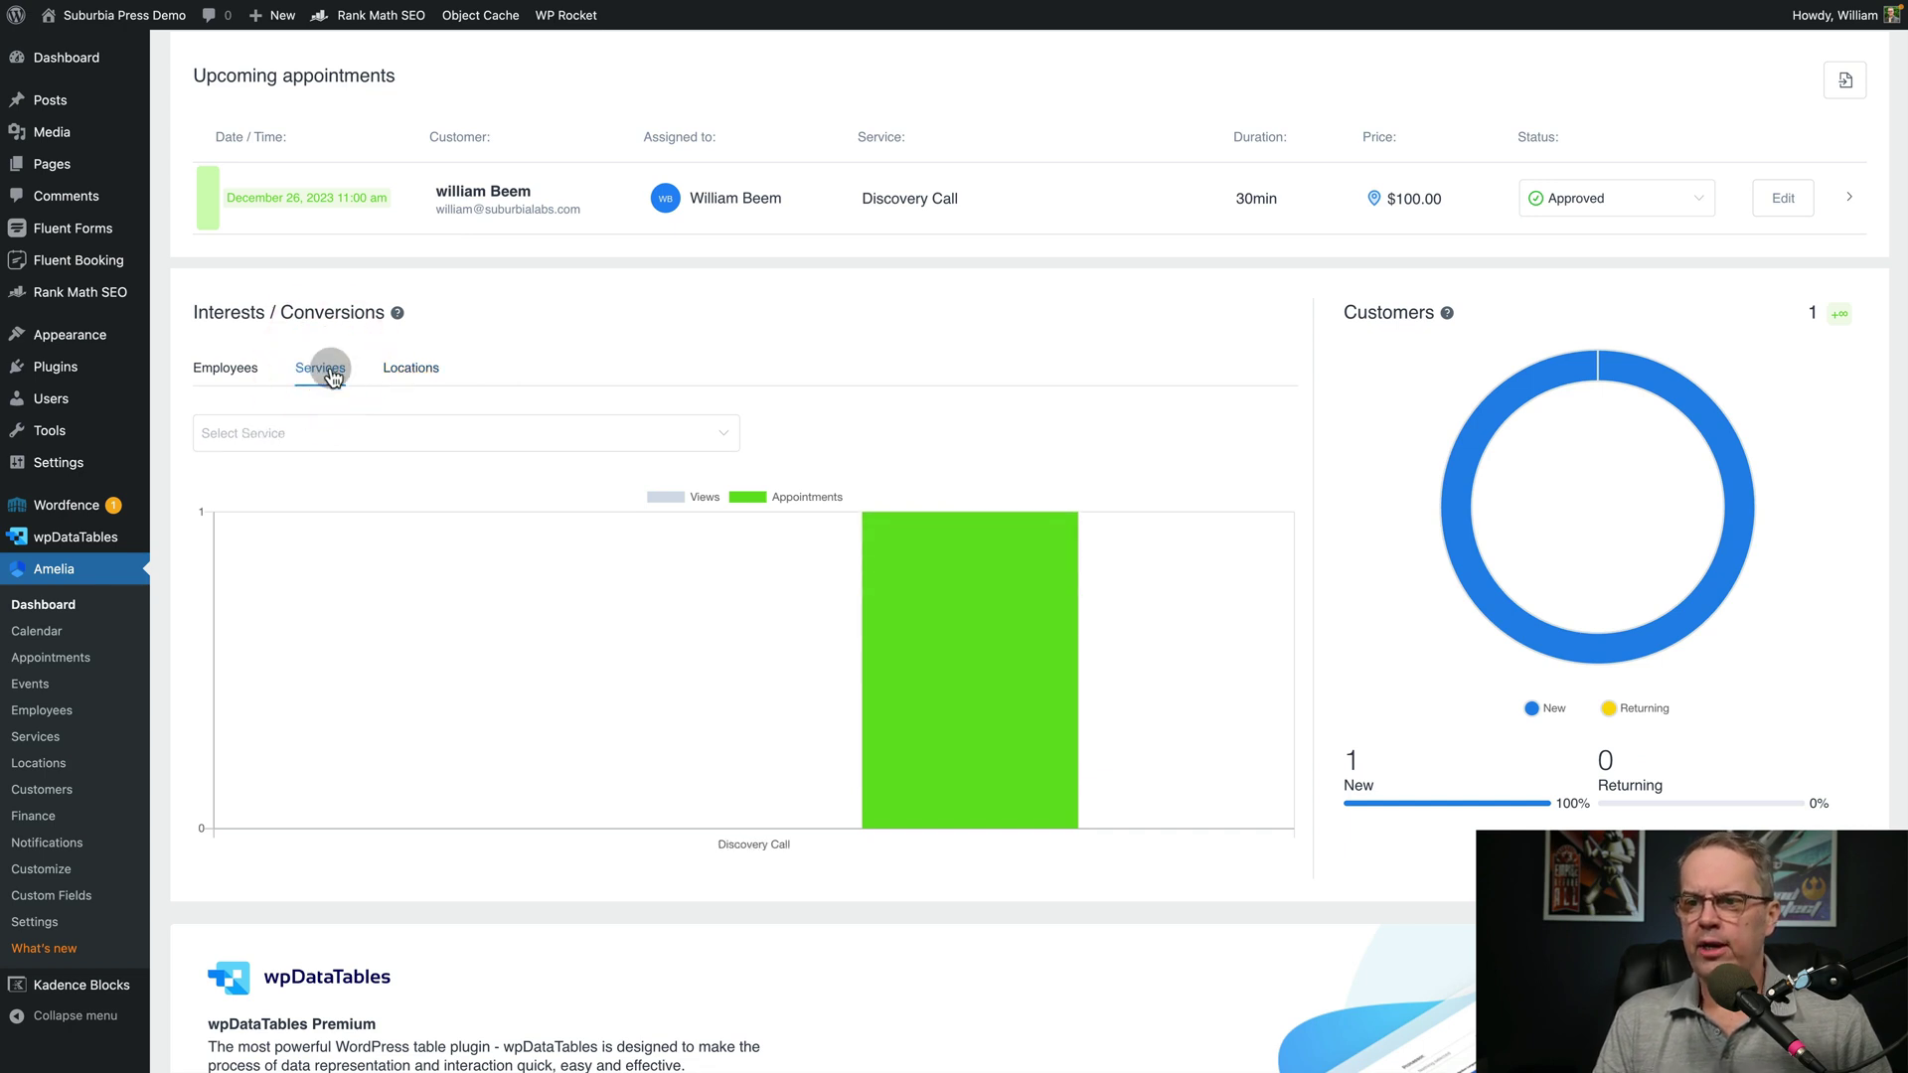
click(232, 367)
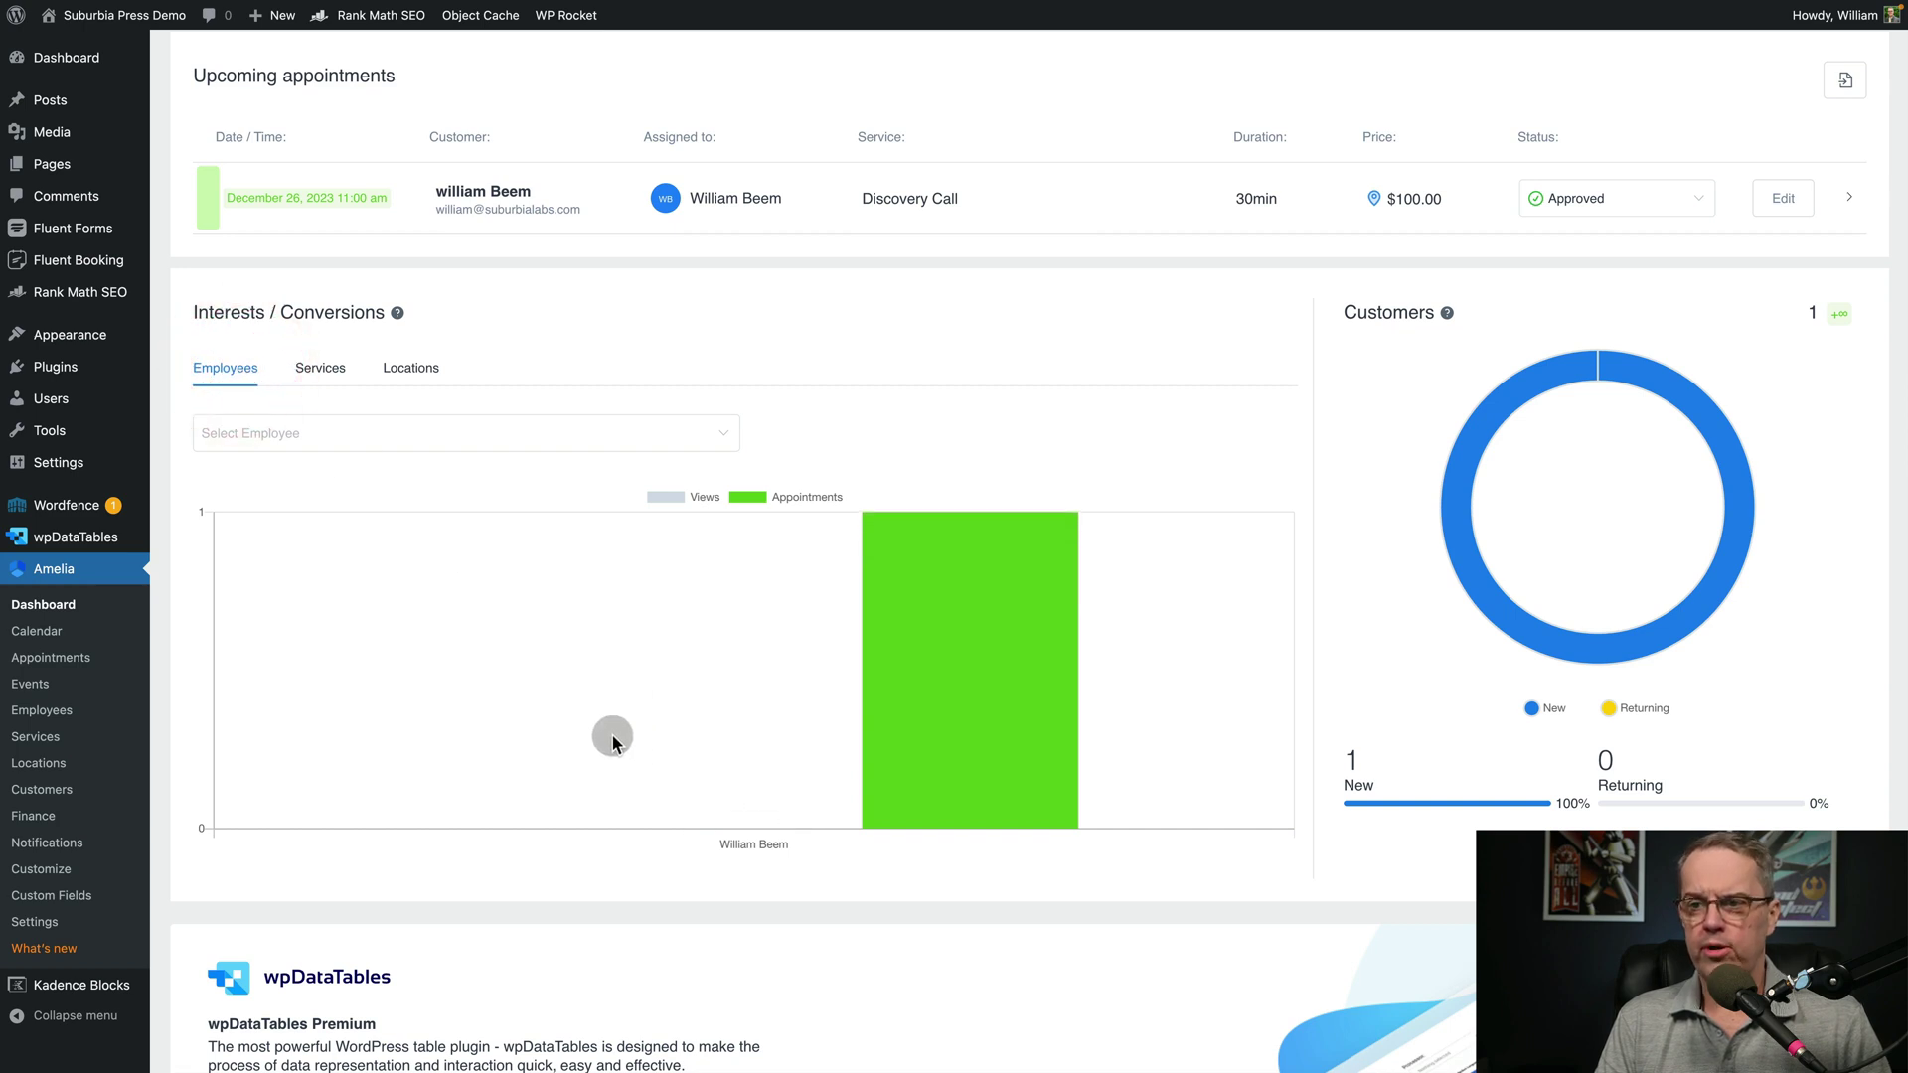
scroll(776, 740, down, 2)
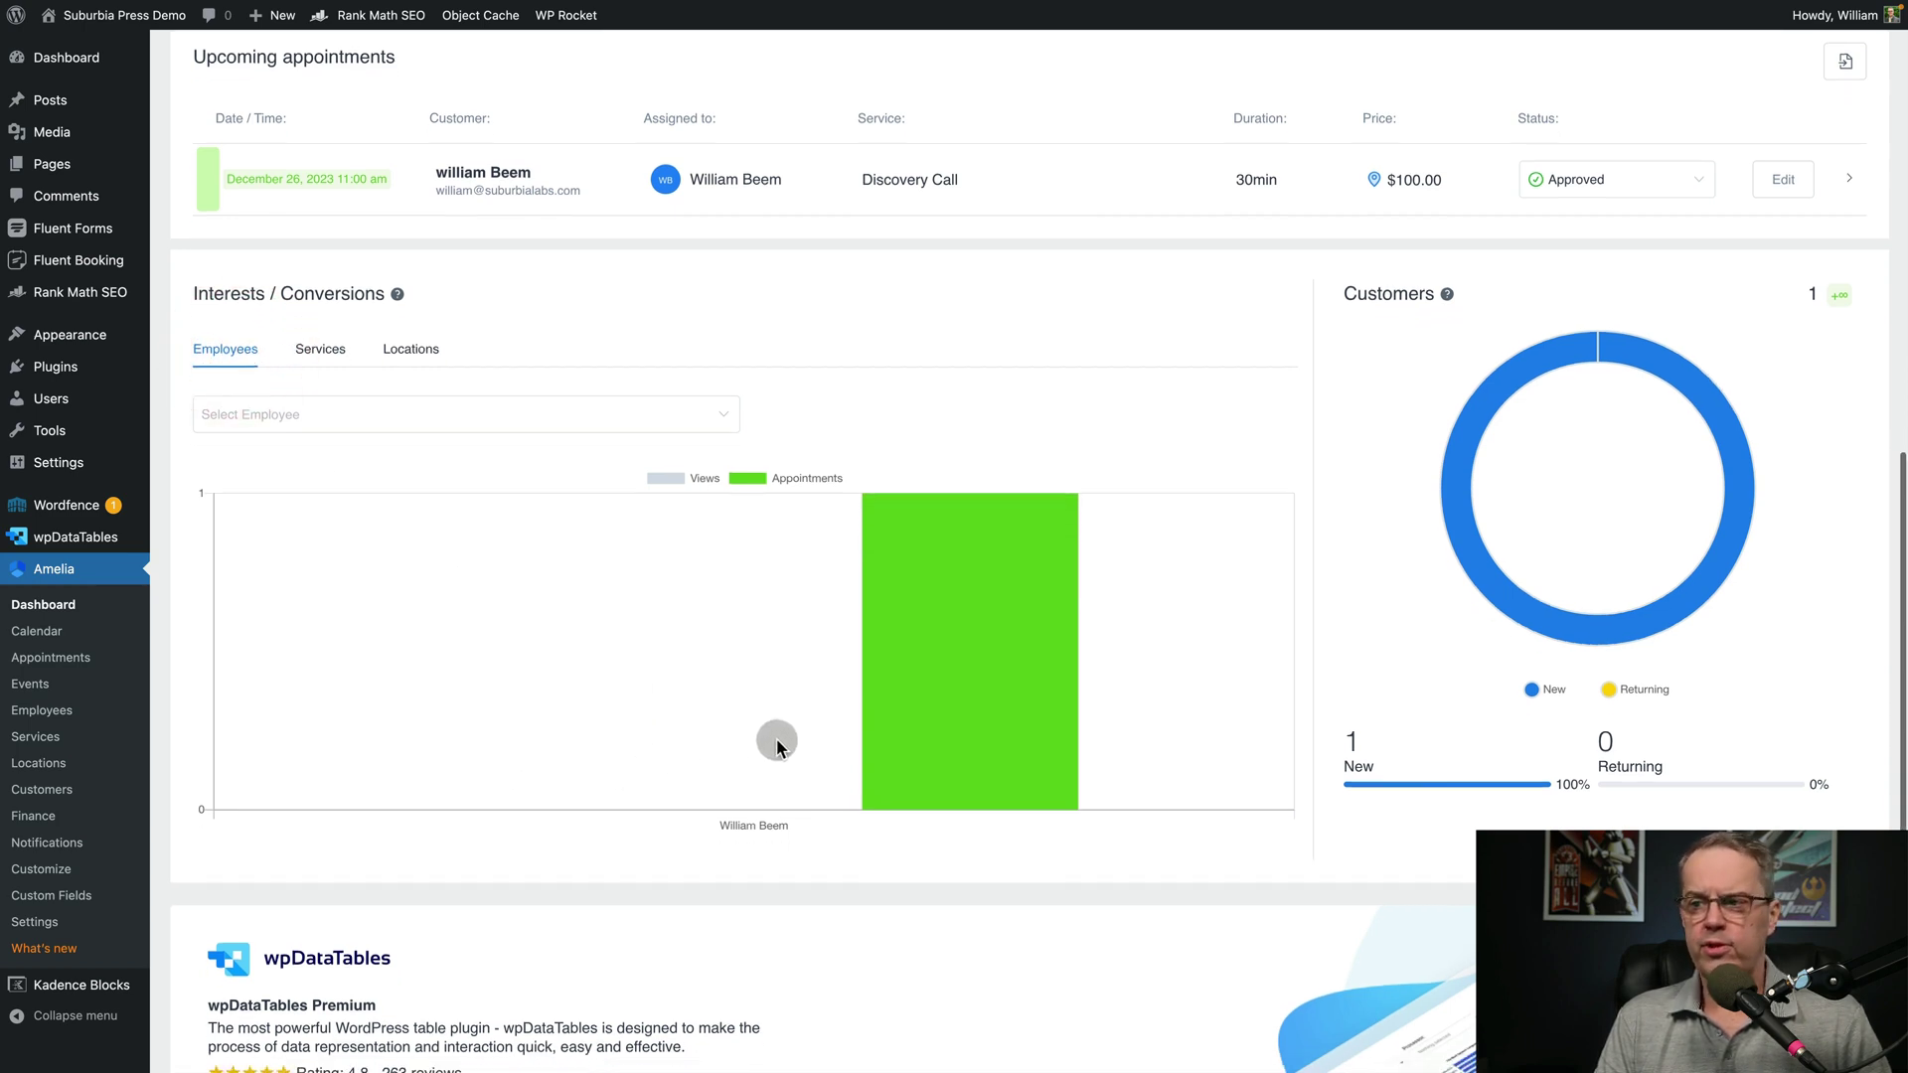
scroll(776, 740, down, 1)
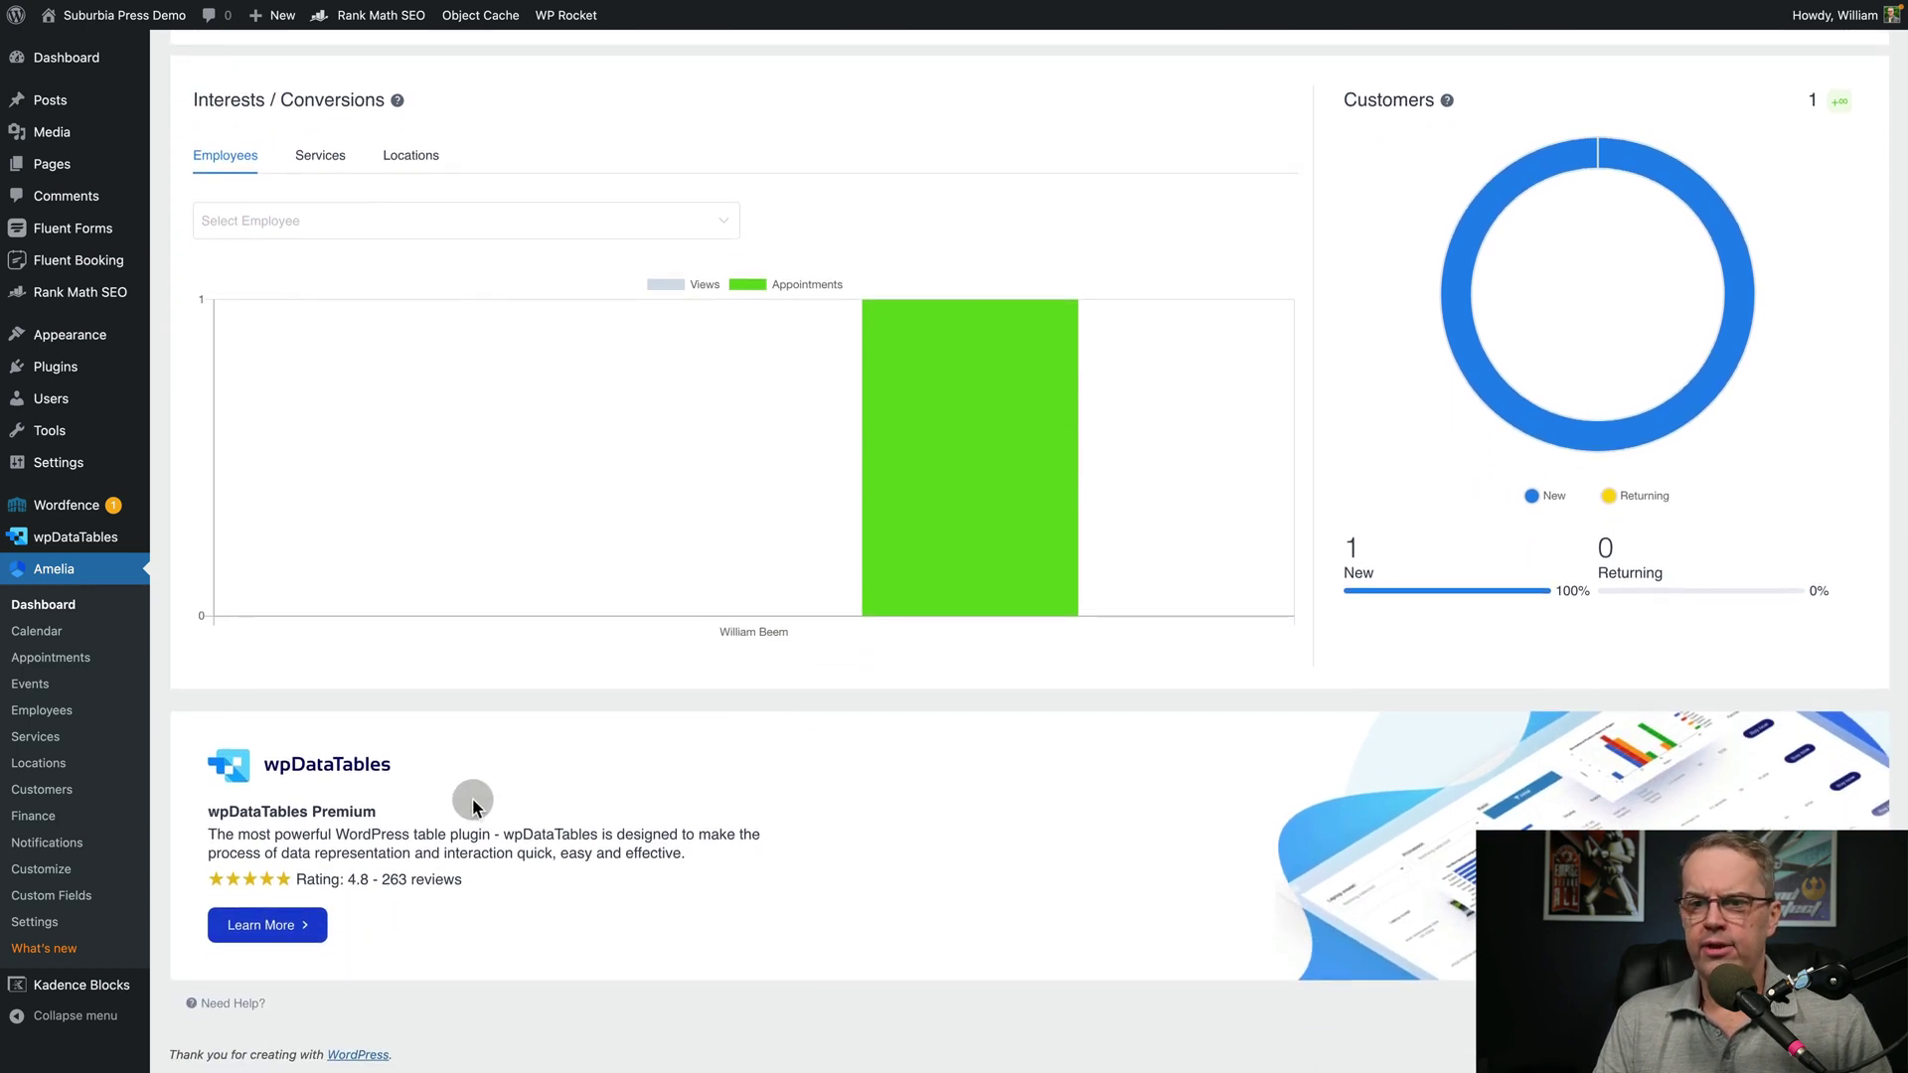
scroll(491, 763, up, 3)
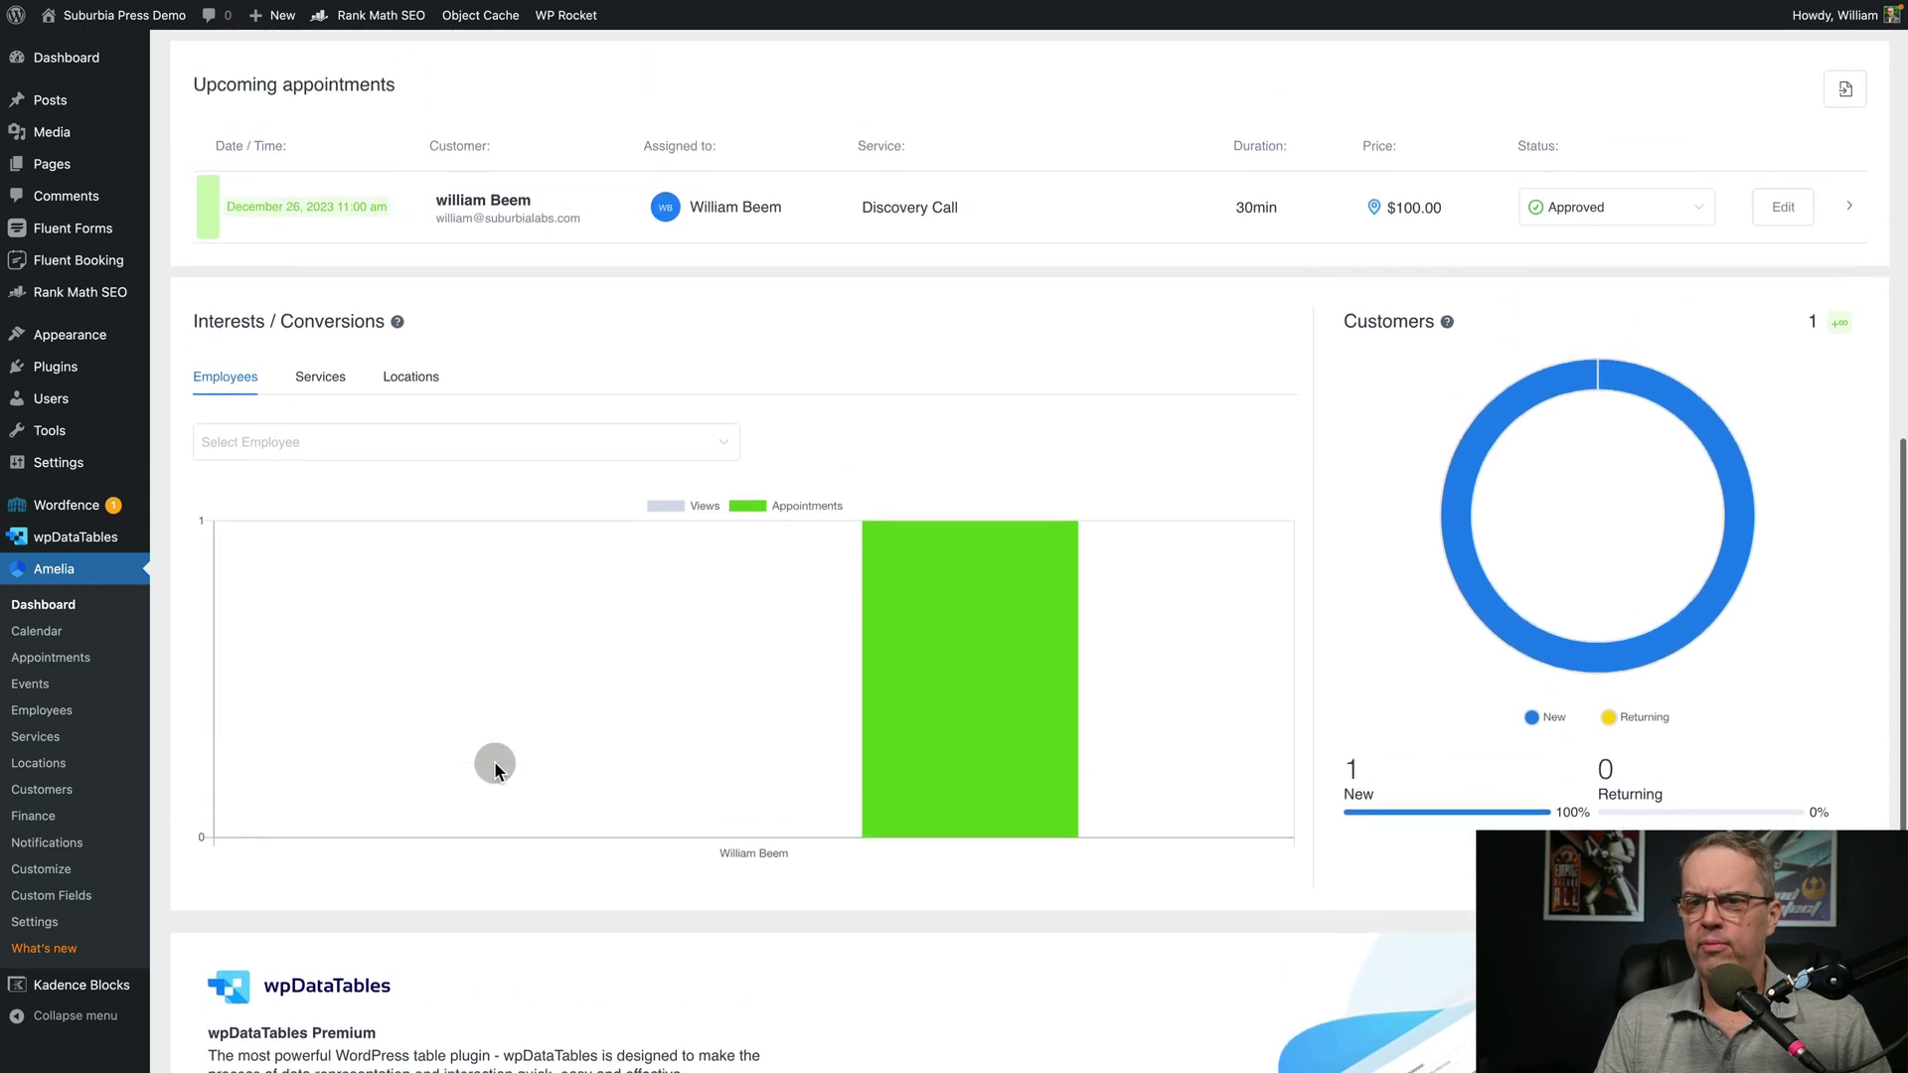
scroll(494, 766, up, 1)
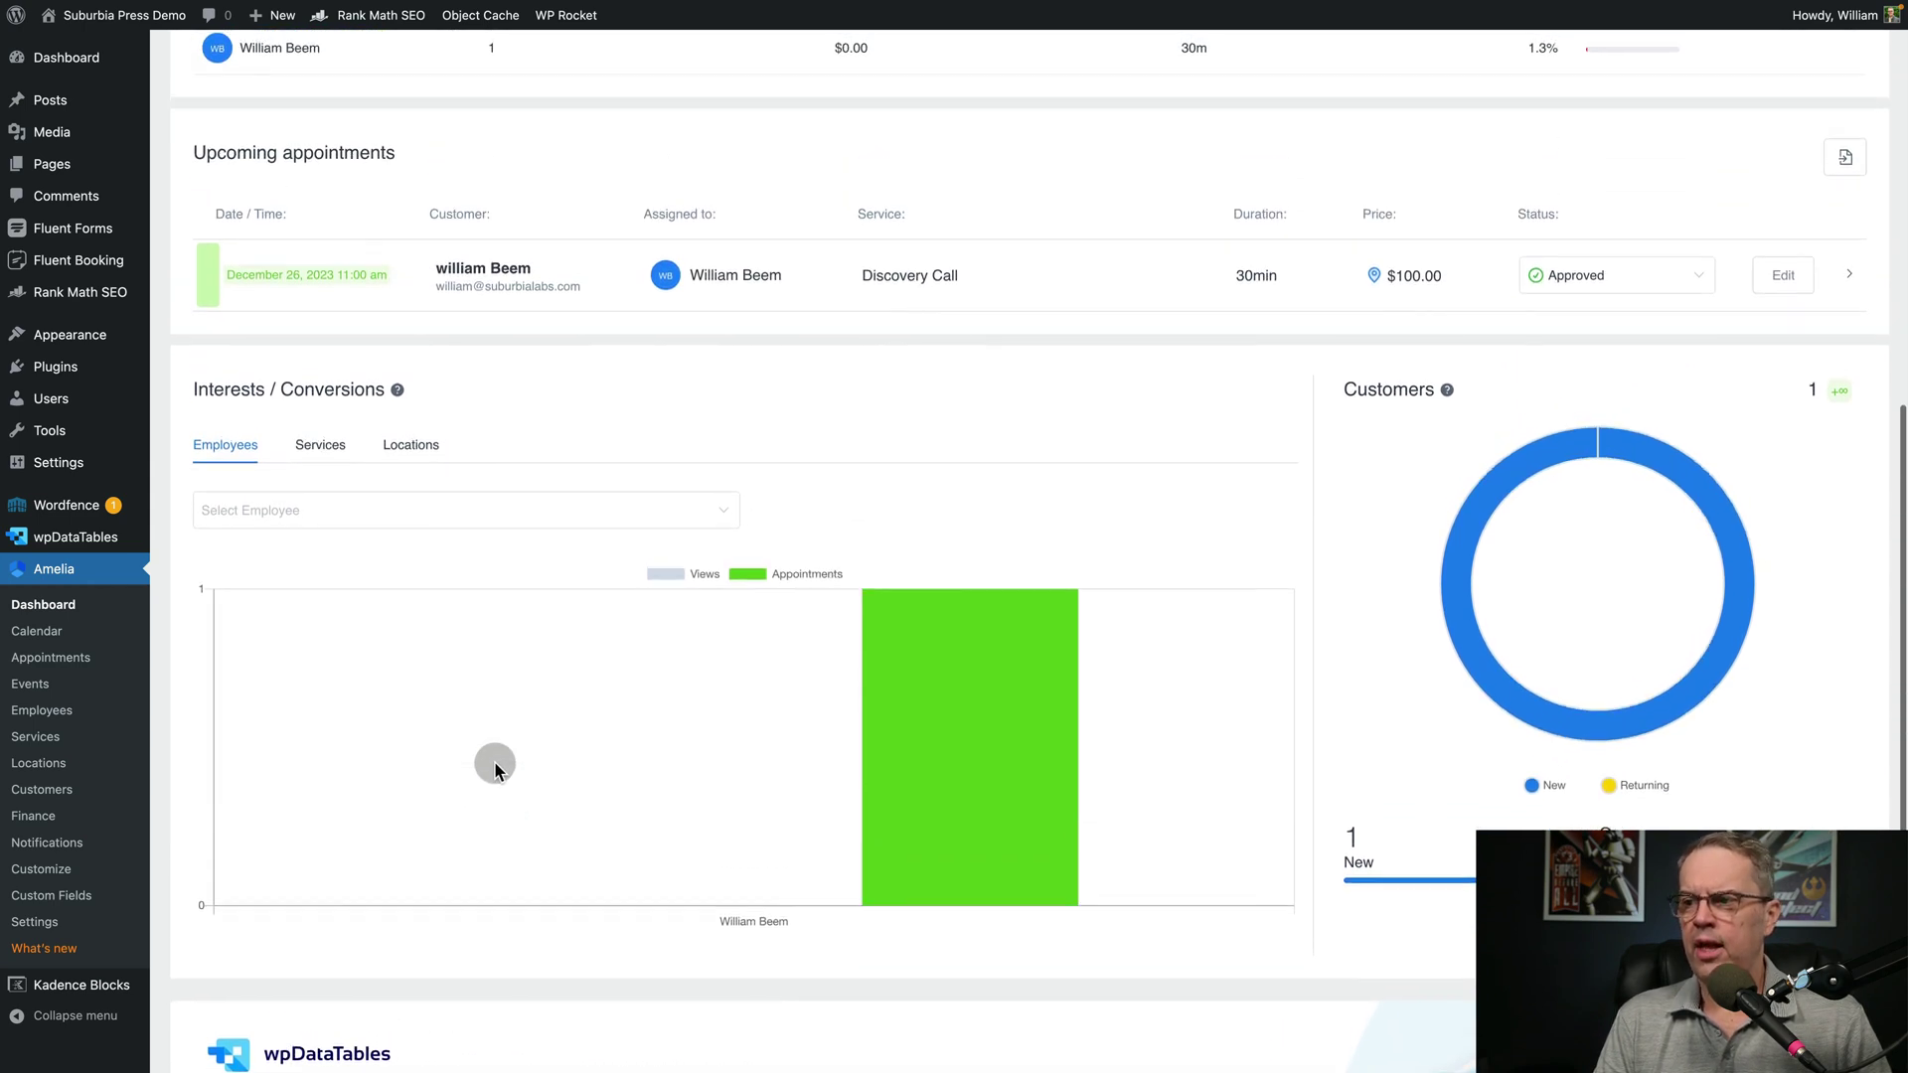
scroll(492, 765, up, 1)
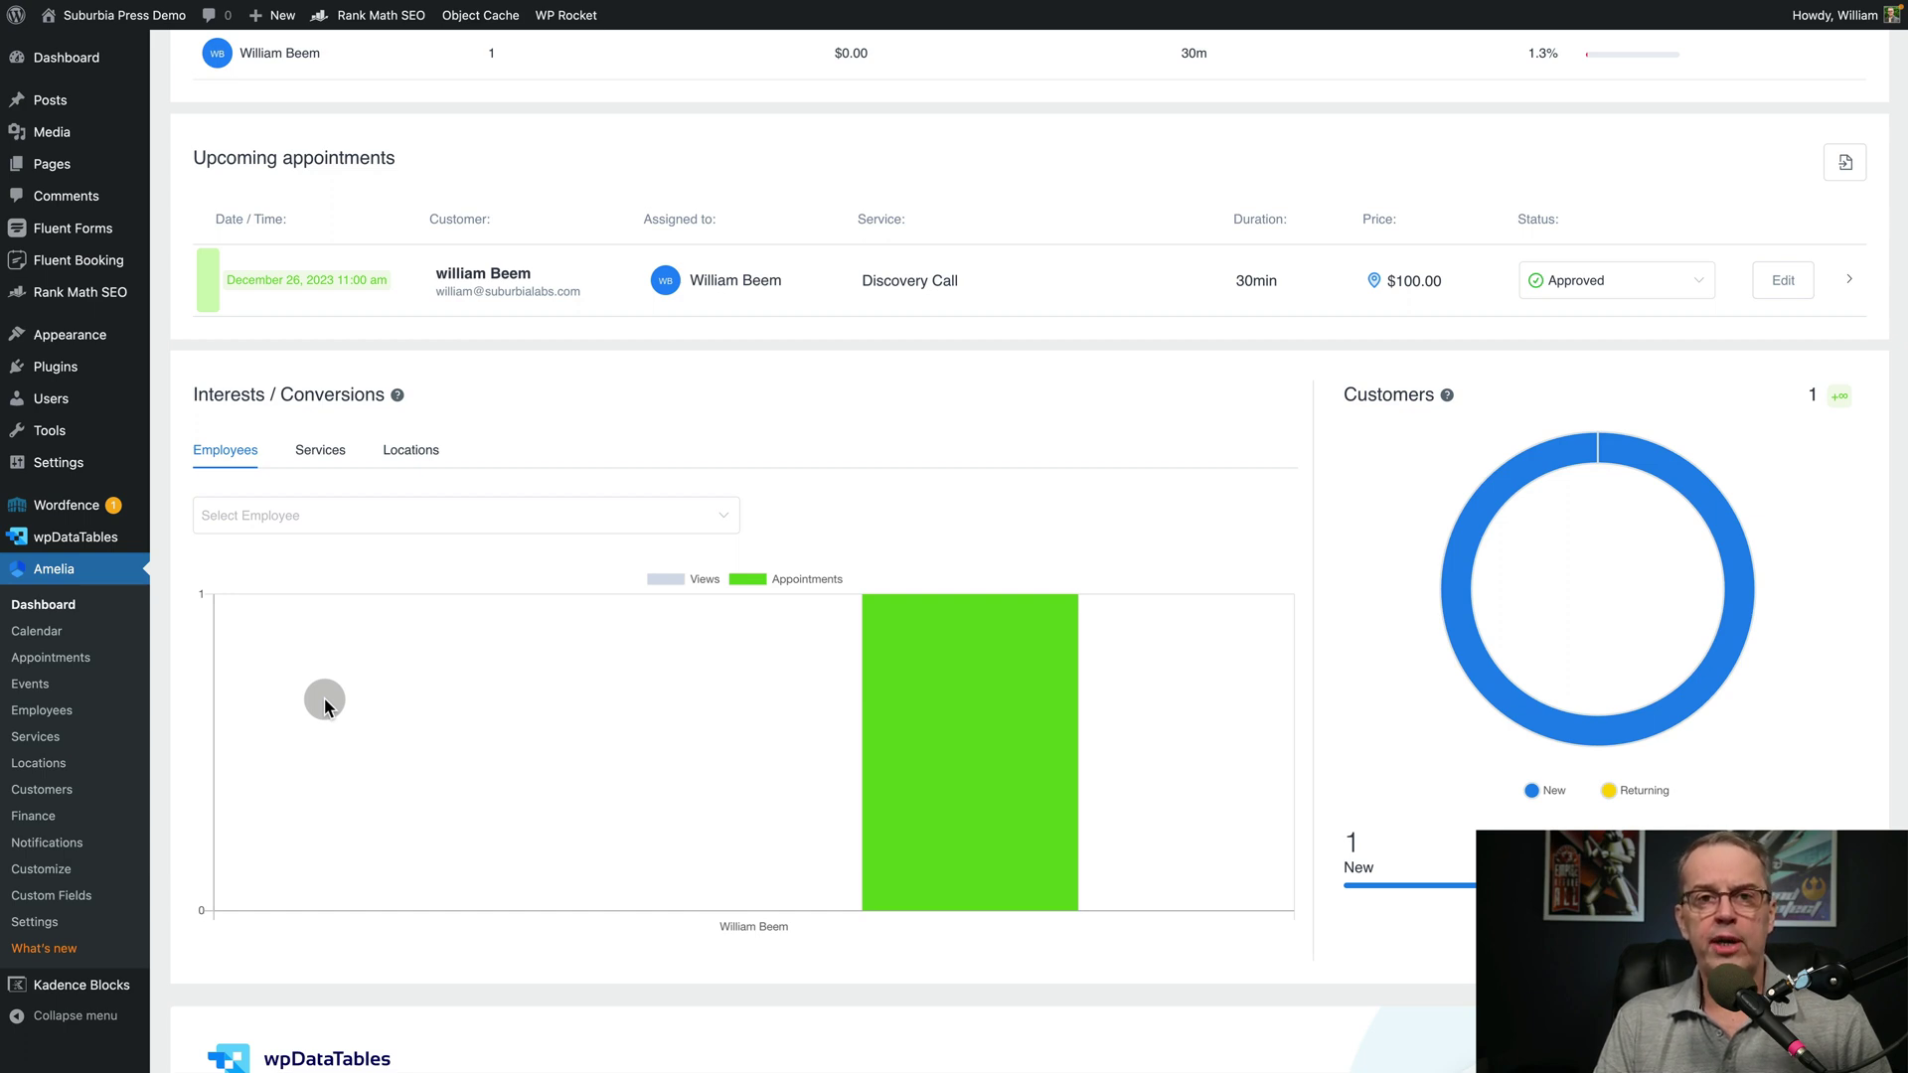
click(43, 719)
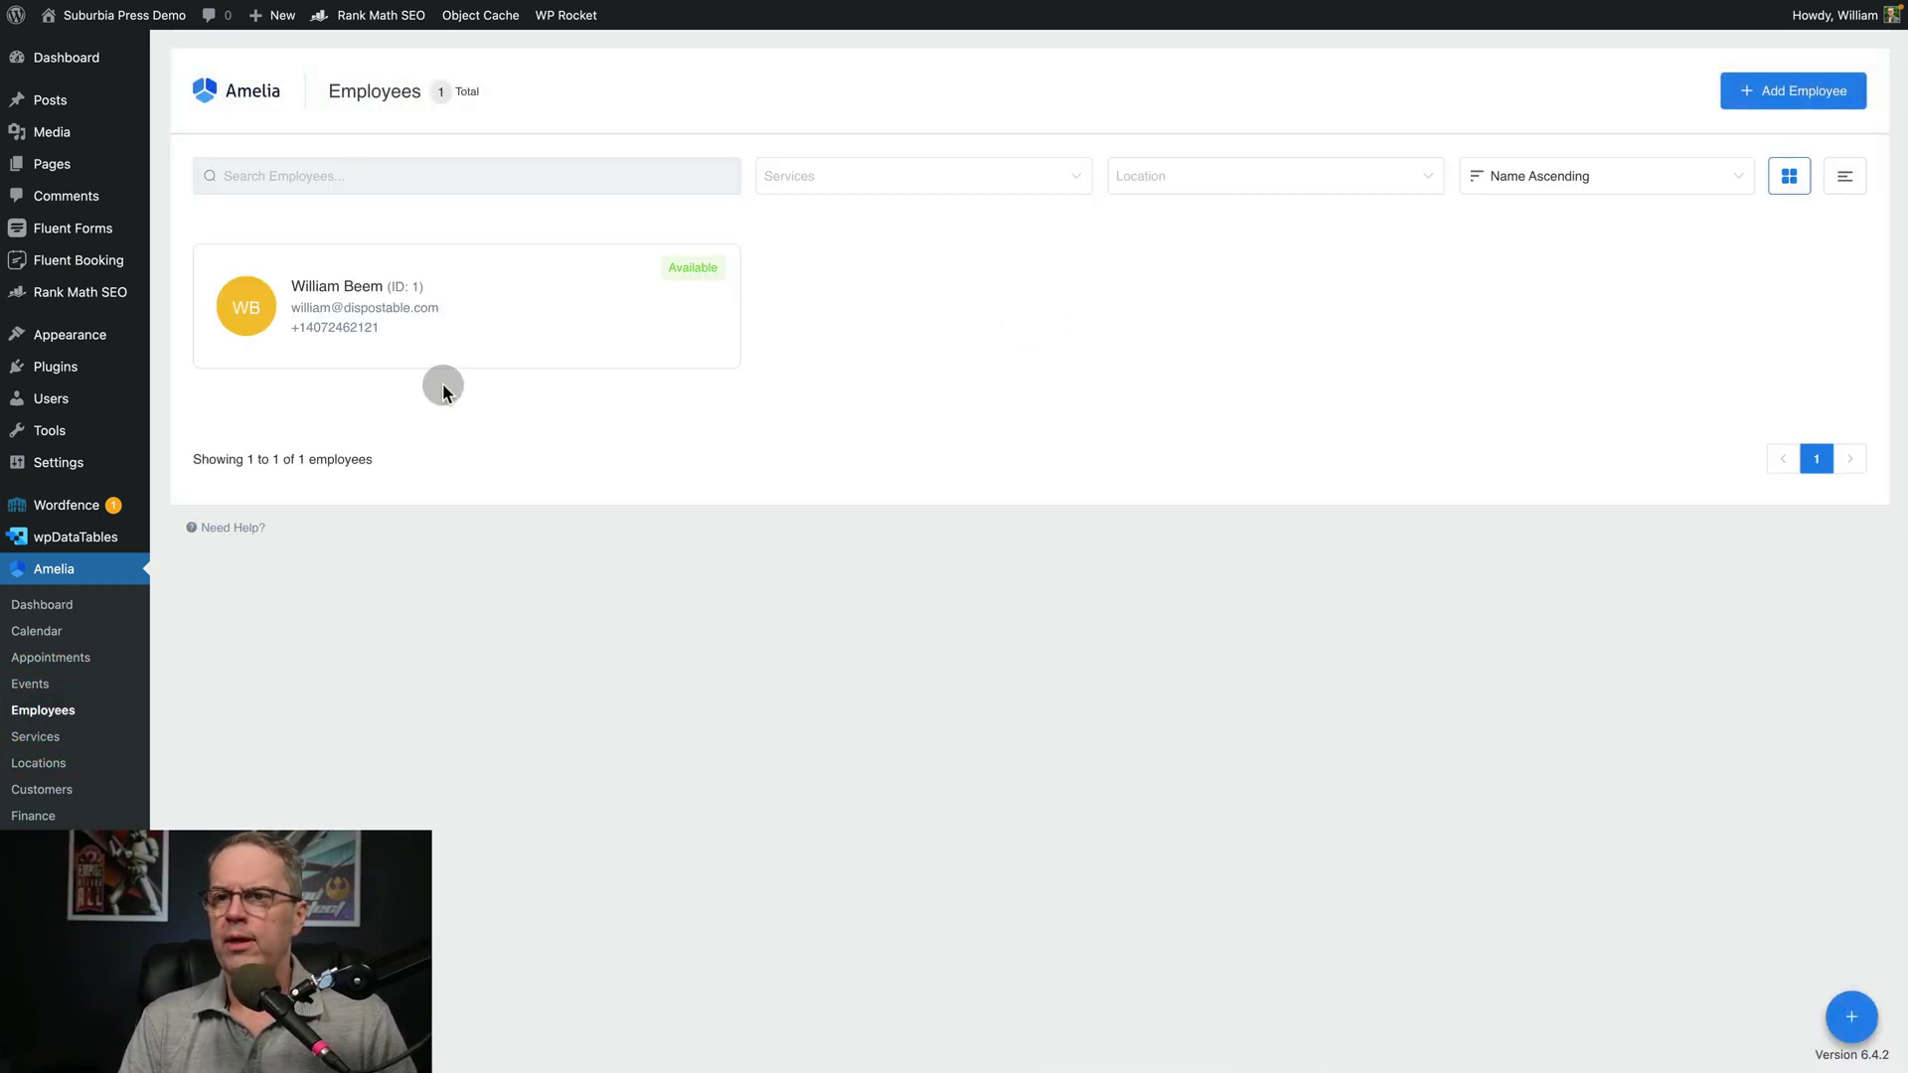
Start a new employee with first name, last name, e-mail address and Orlando Office location
click(1803, 92)
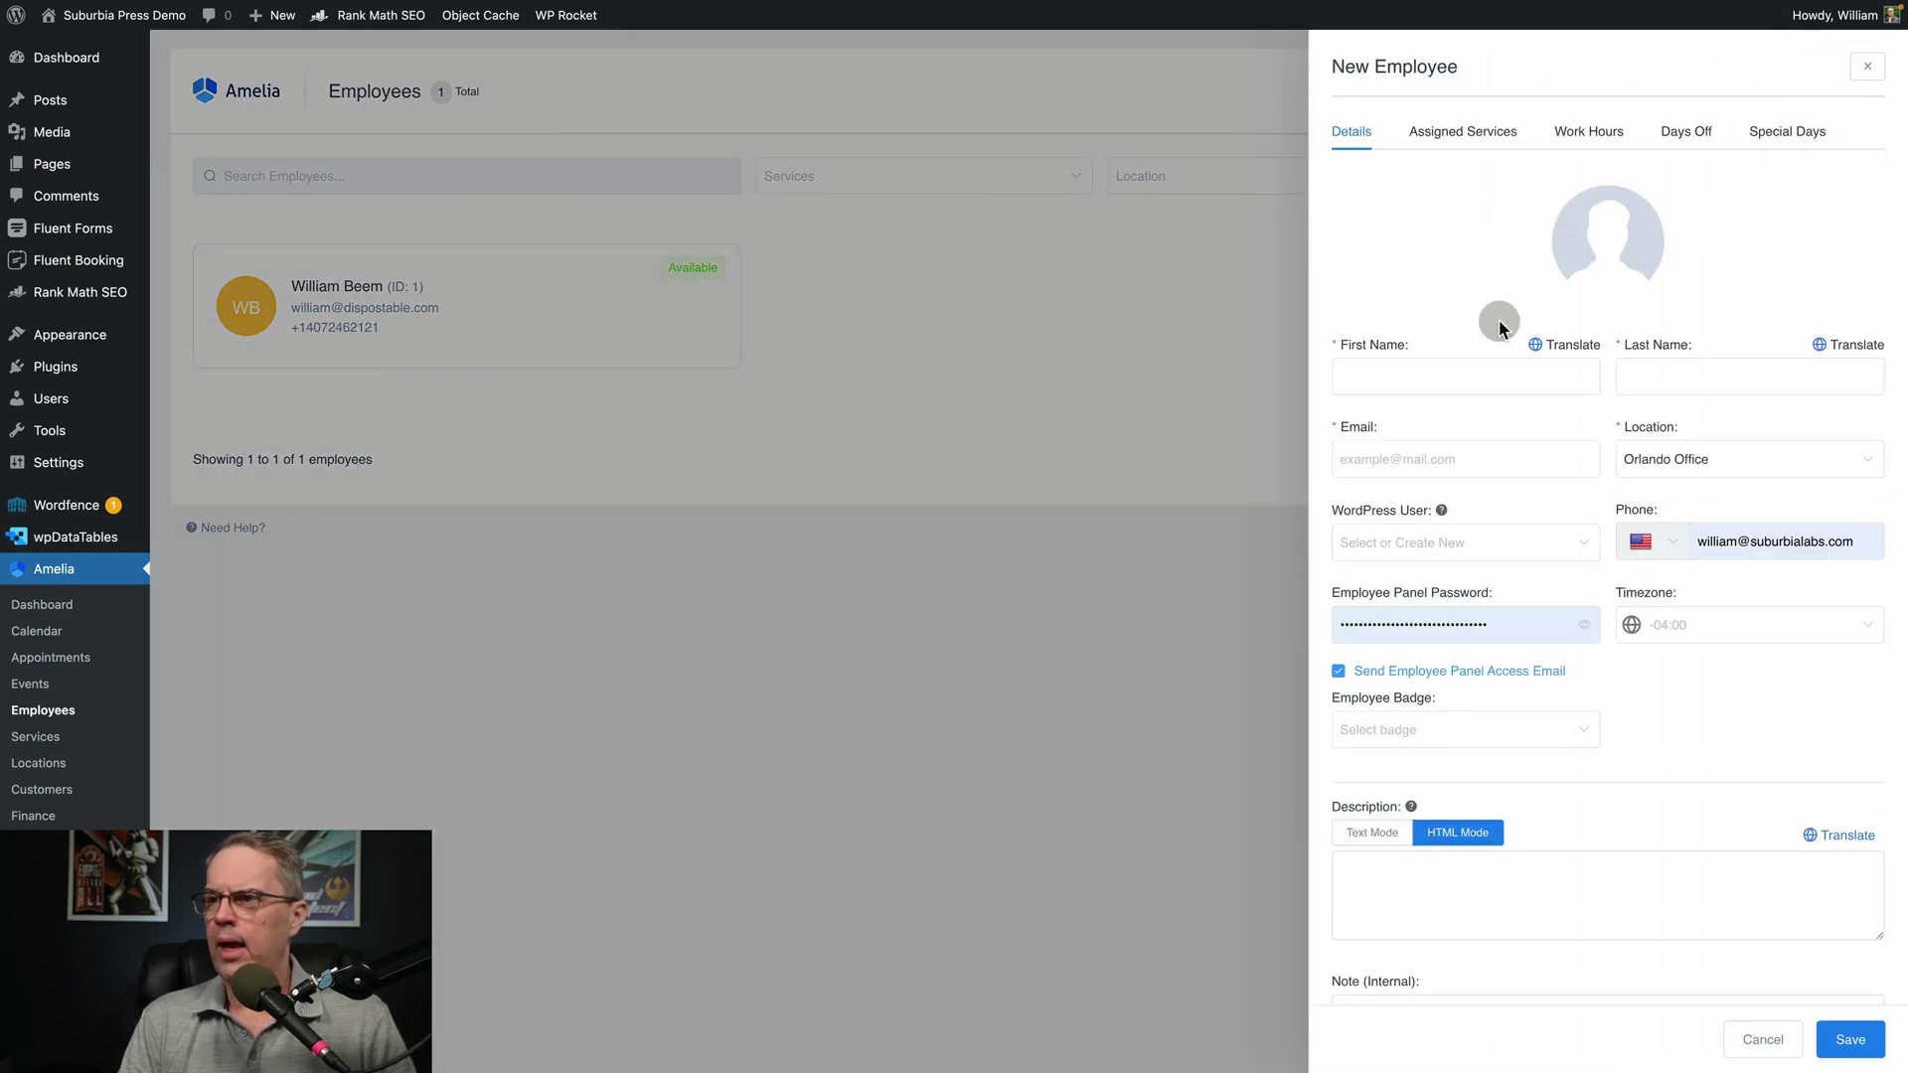
click(1470, 369)
text(John)
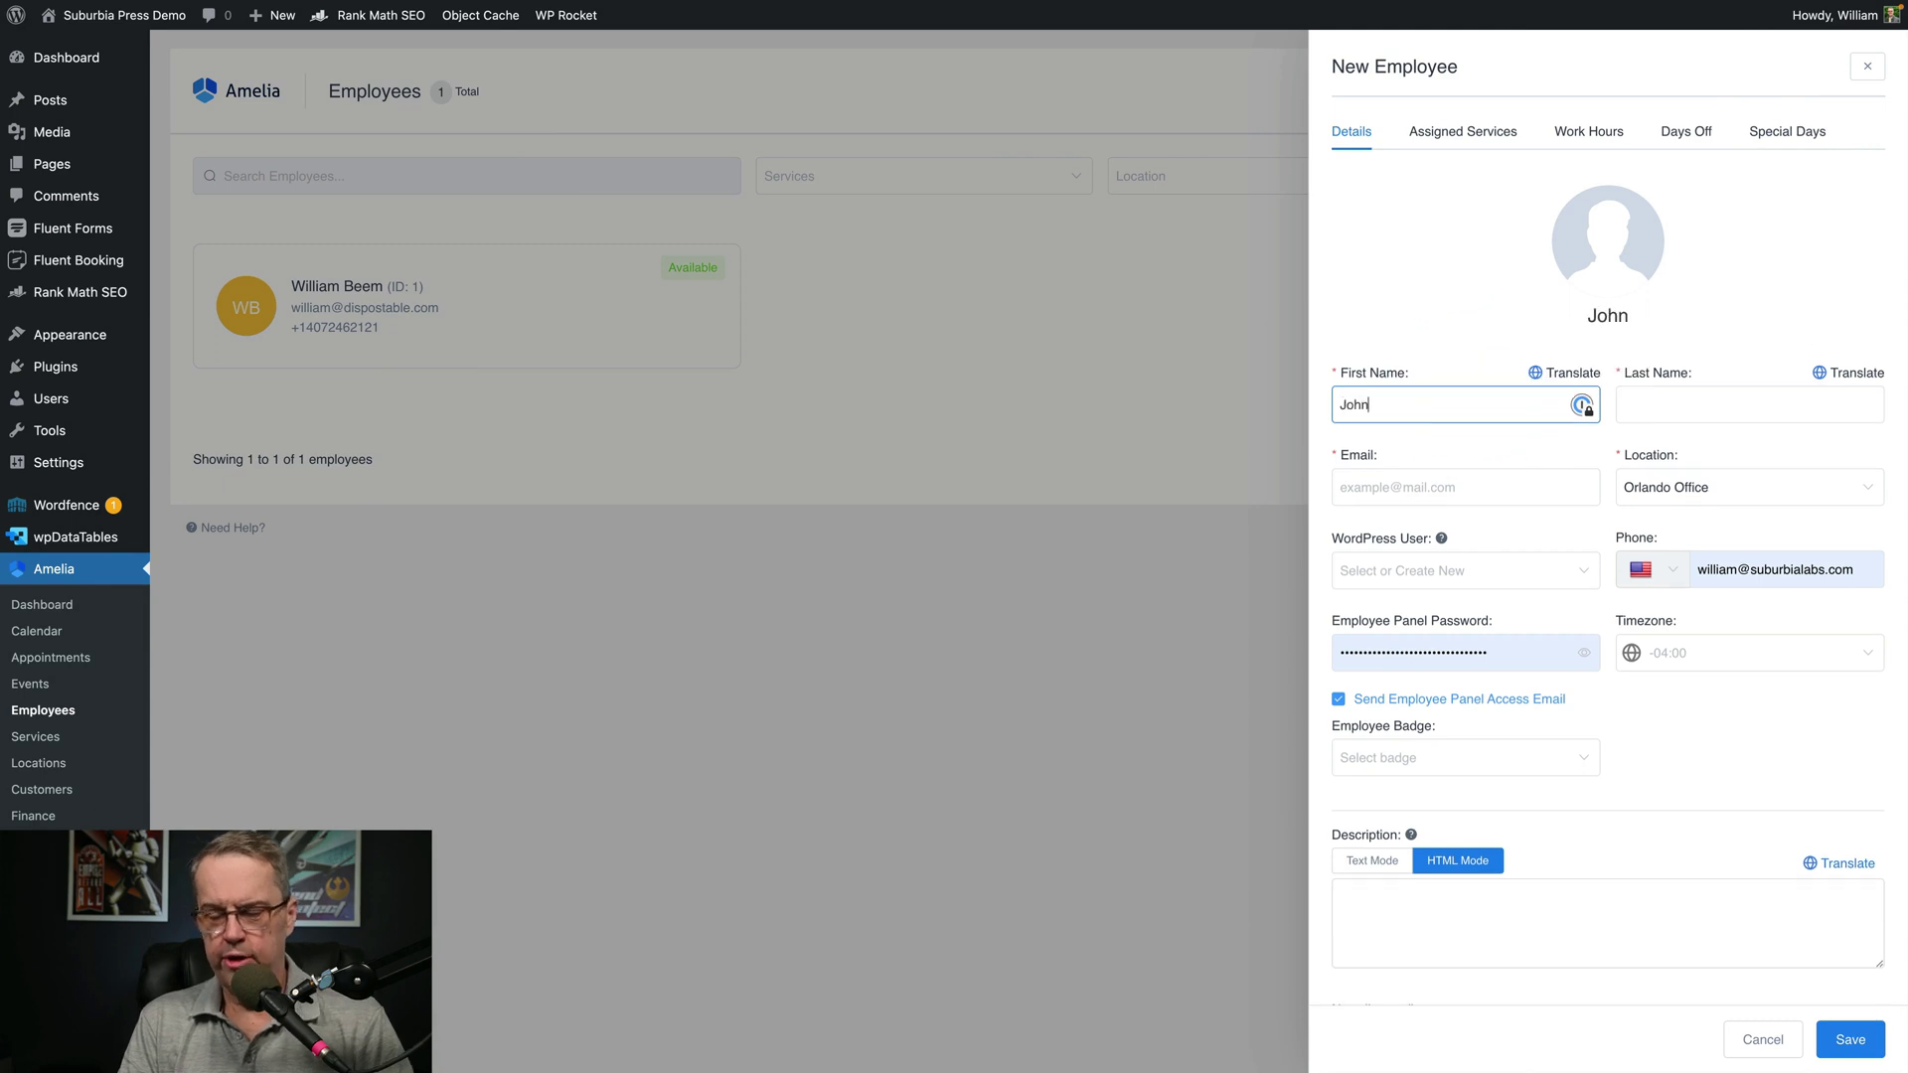
click(1748, 404)
text(Doe)
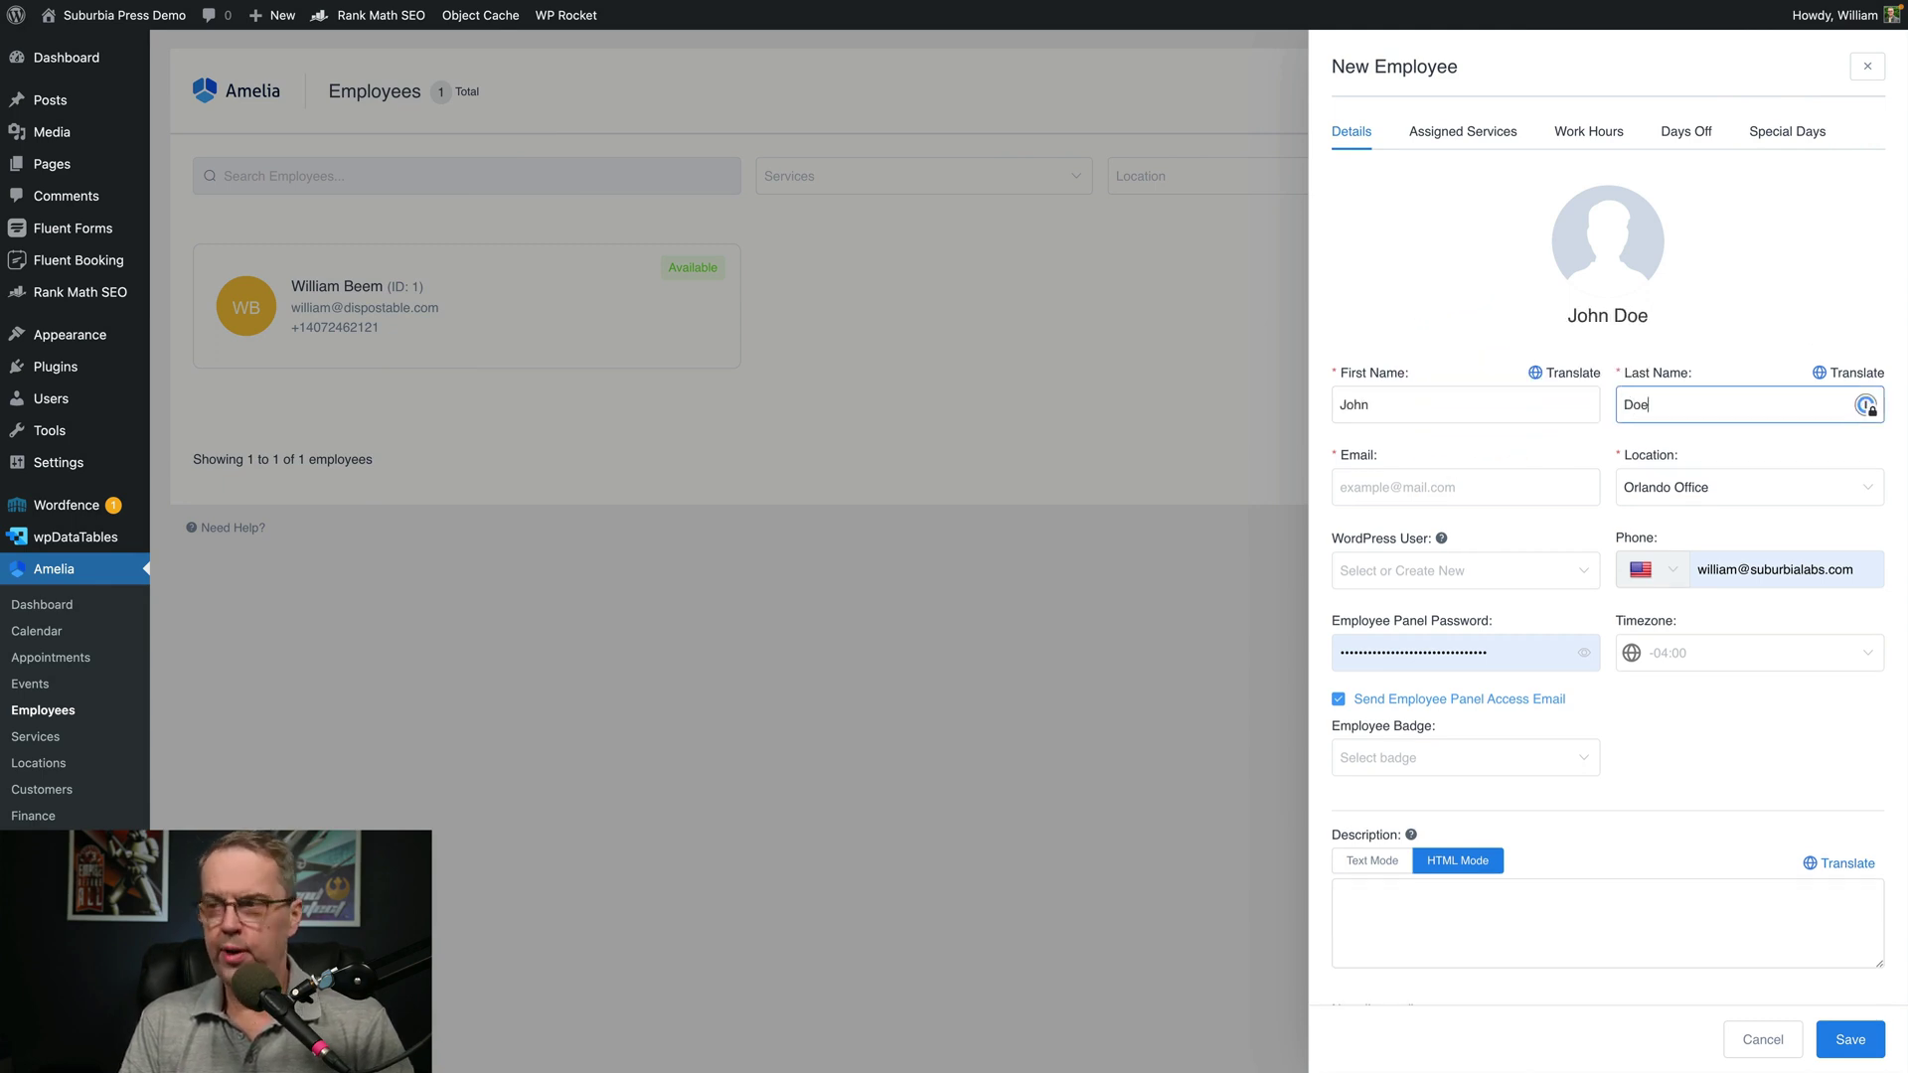
click(1451, 487)
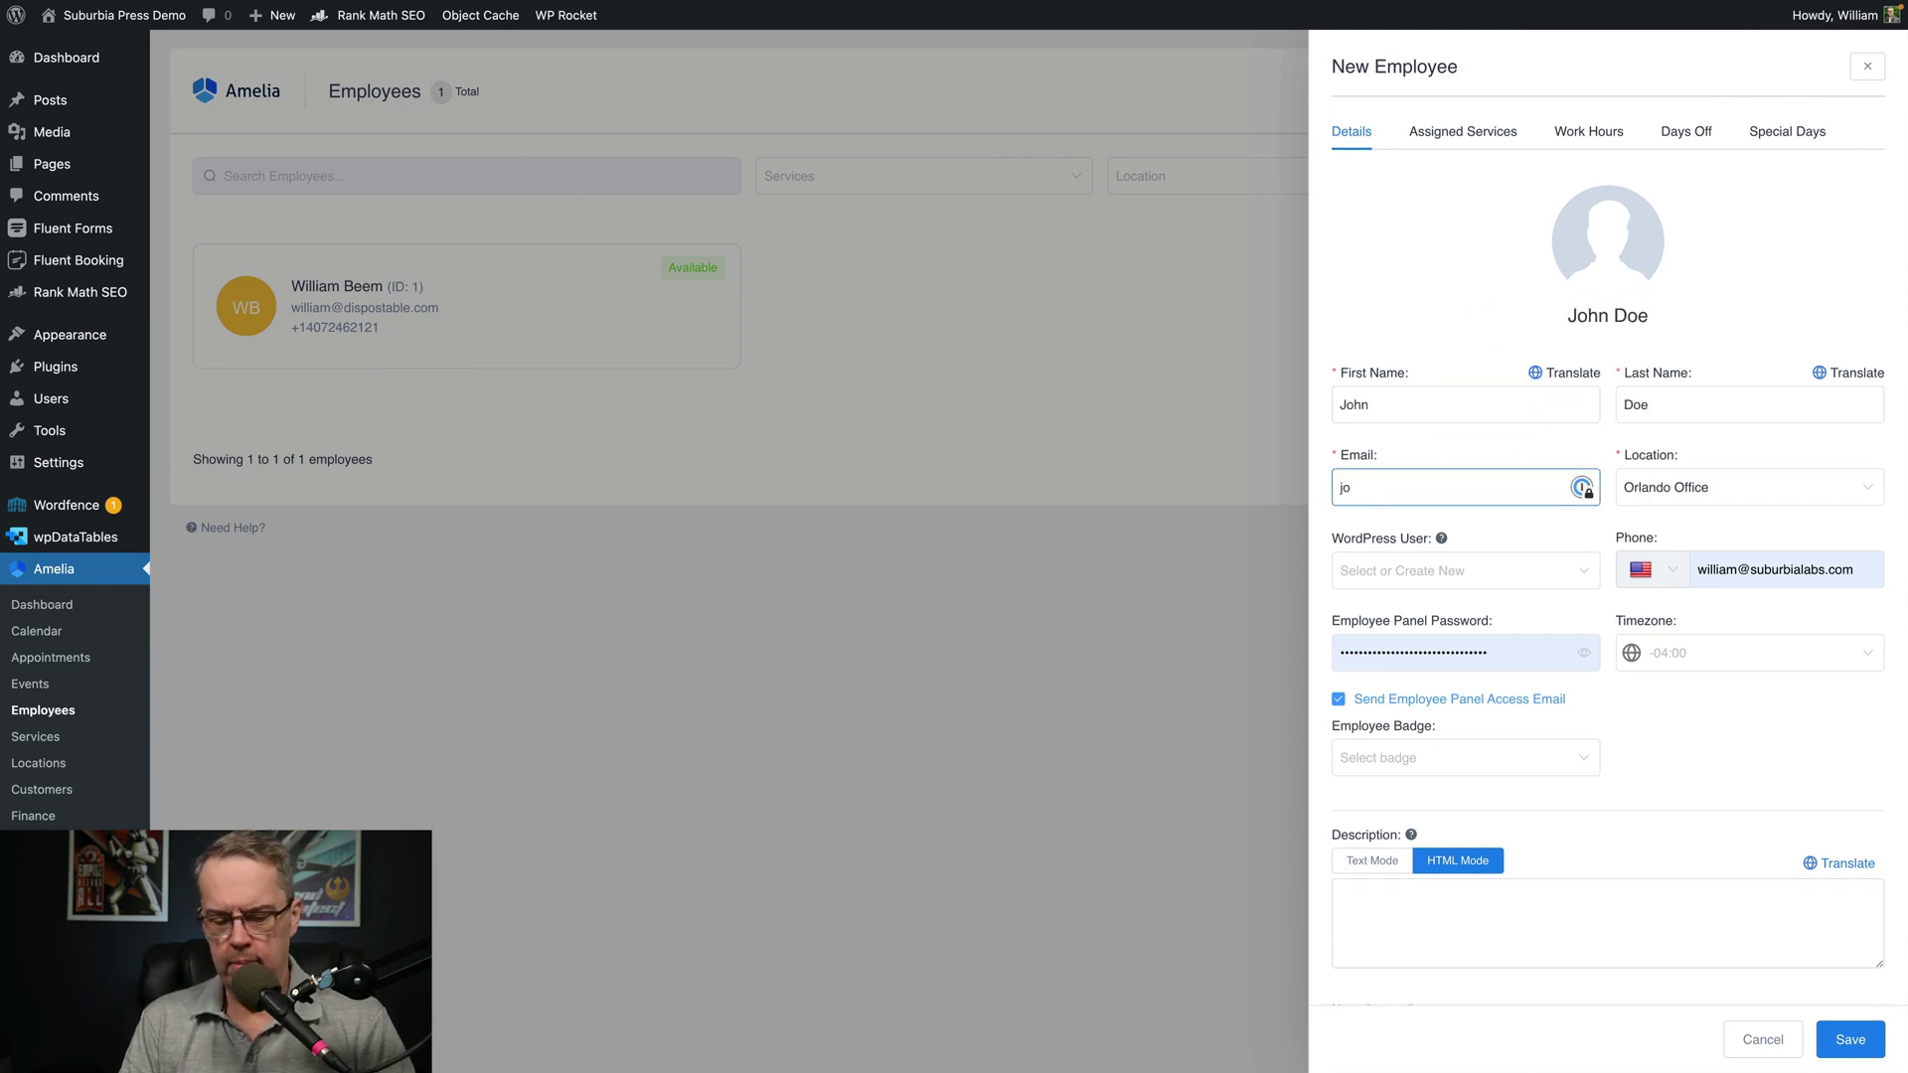
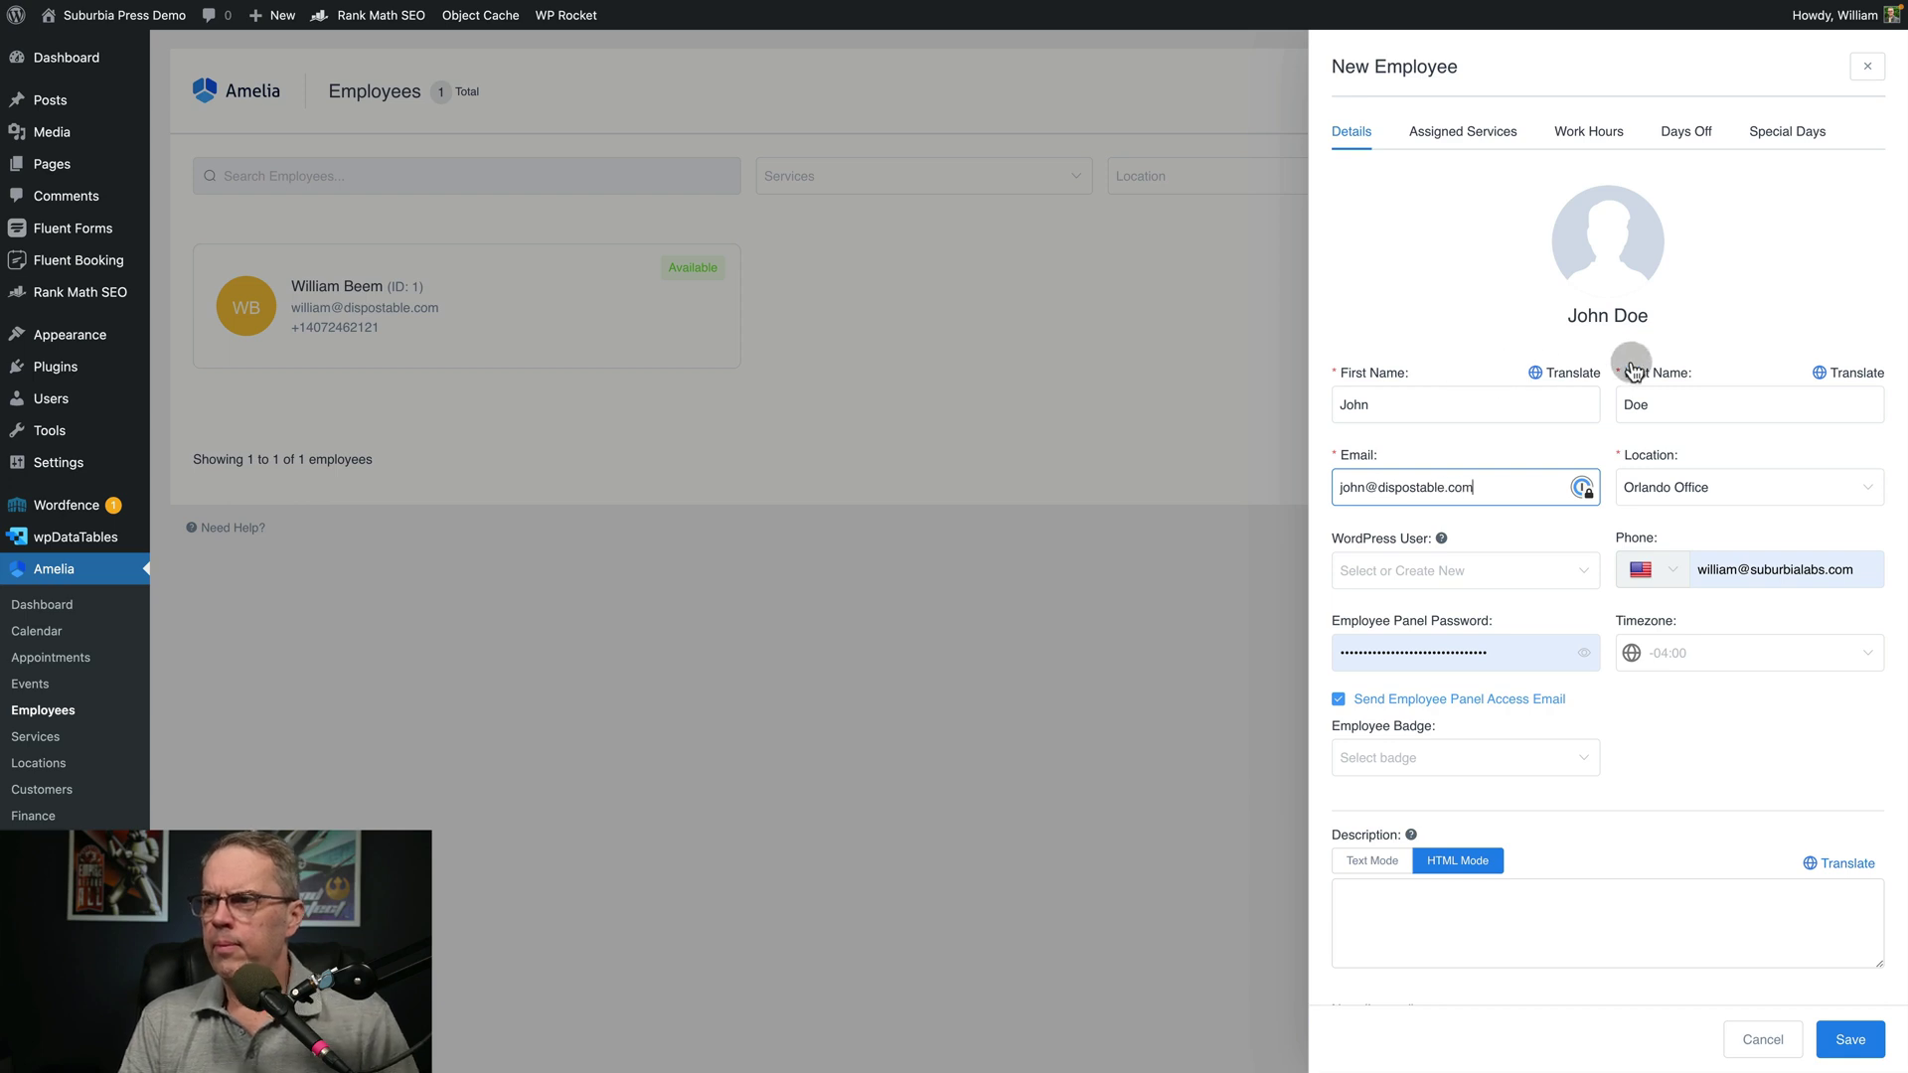
click(1701, 487)
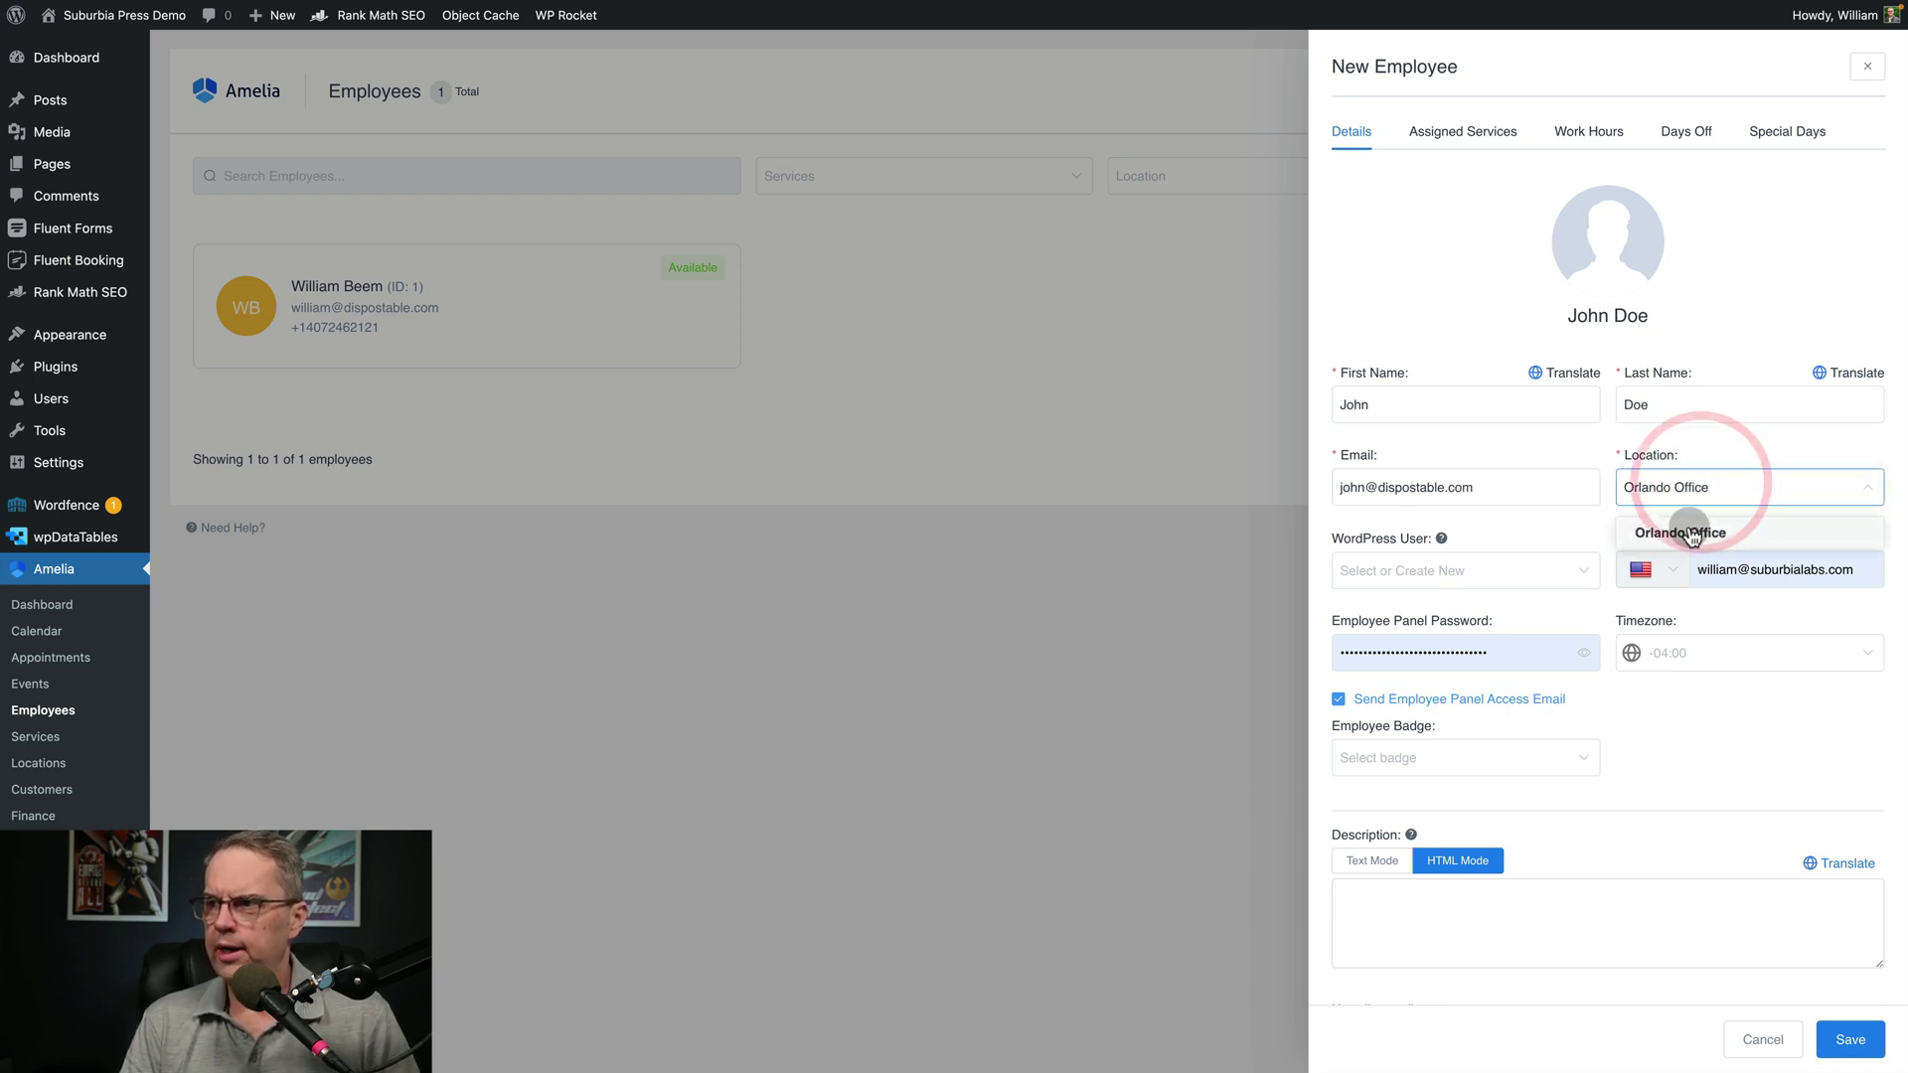
Paste the employee's phone number from clipboard history and check the timezone options
click(1523, 572)
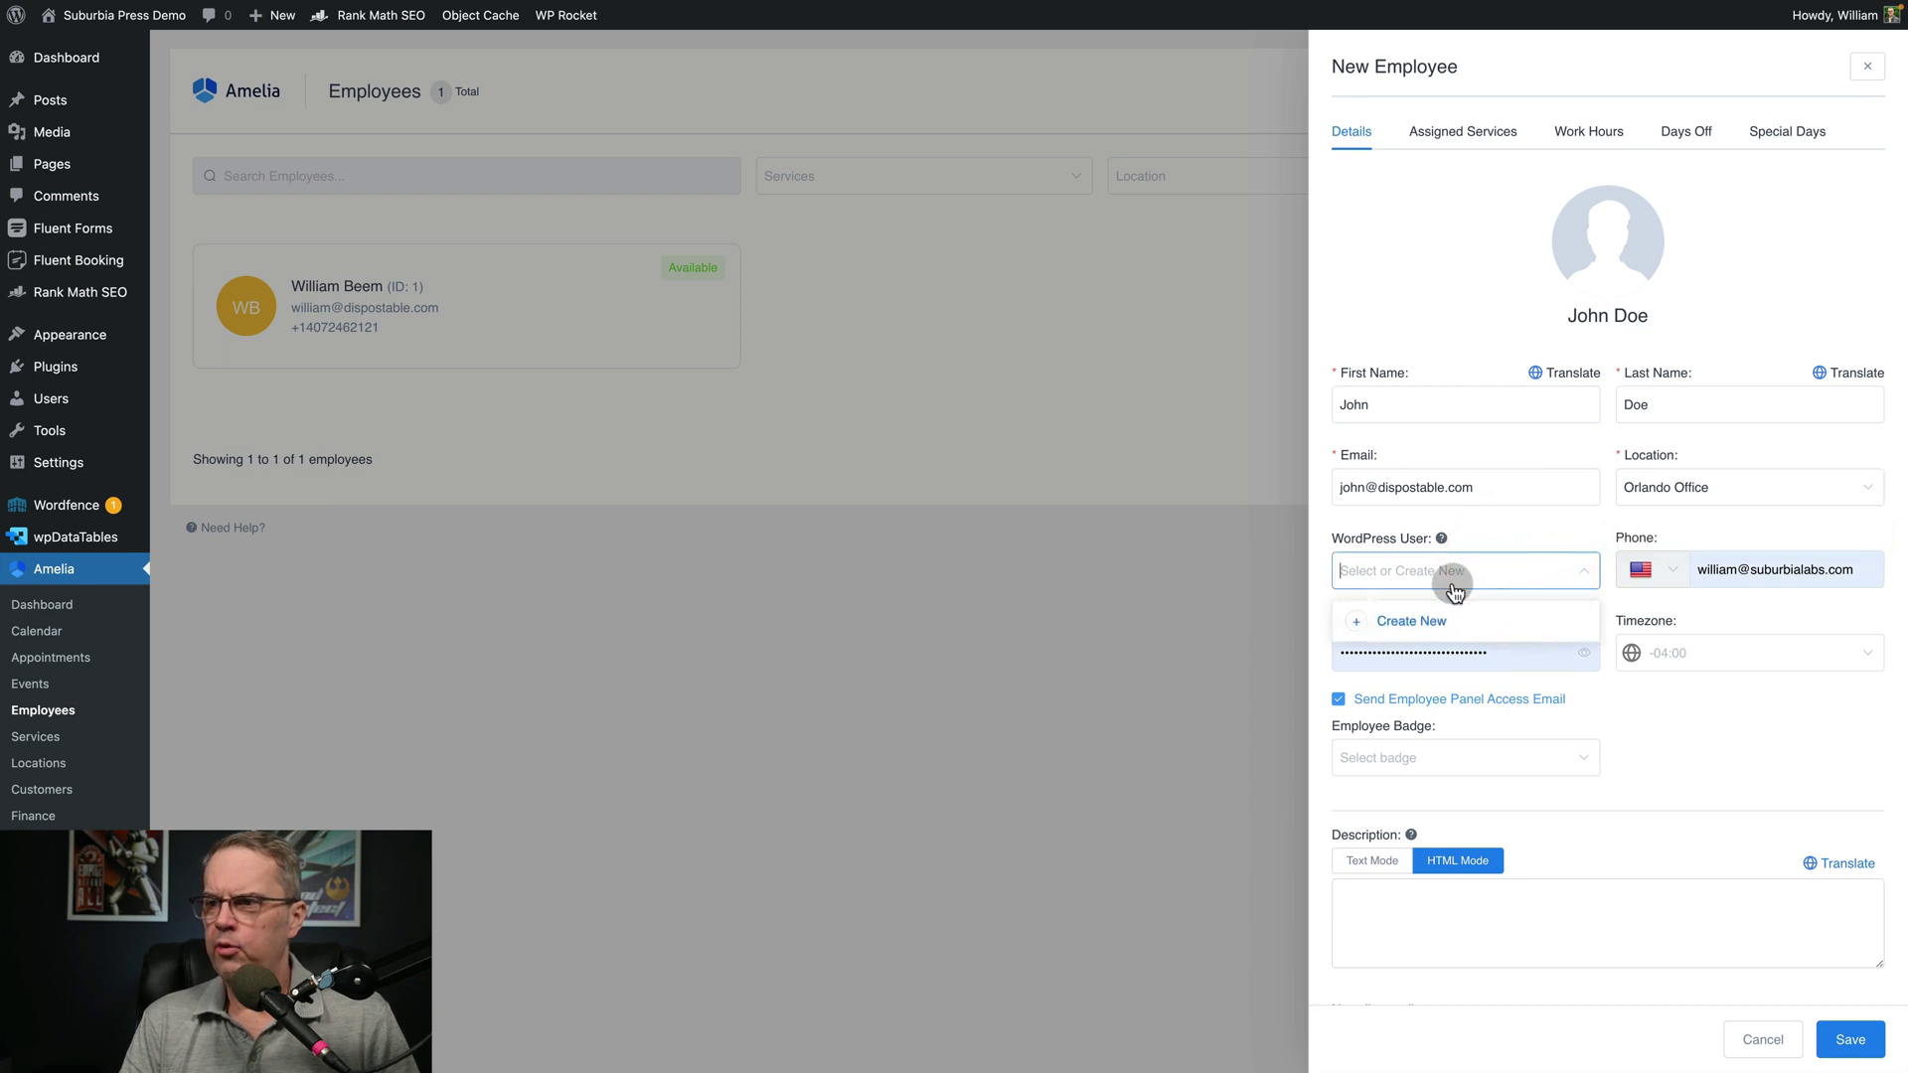
click(1770, 587)
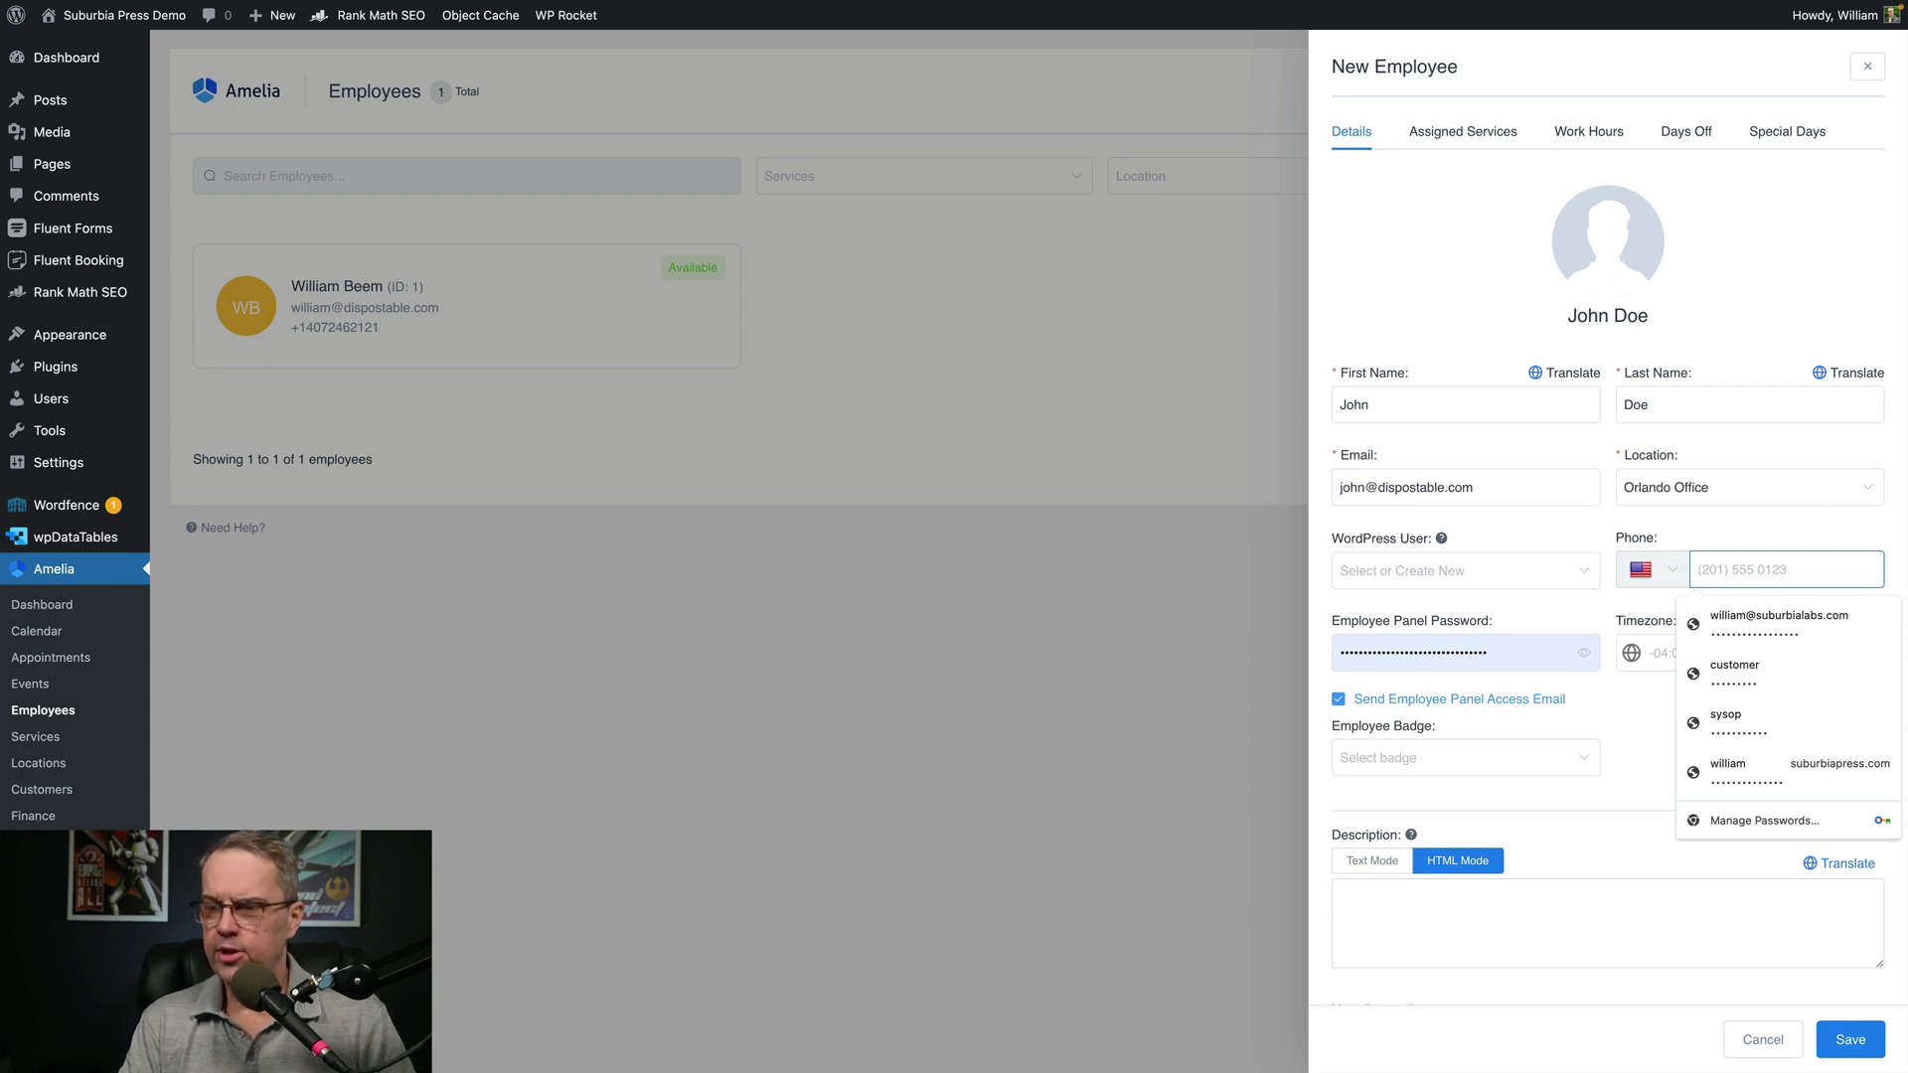
key(shift+super+v)
key(Down)
key(Return)
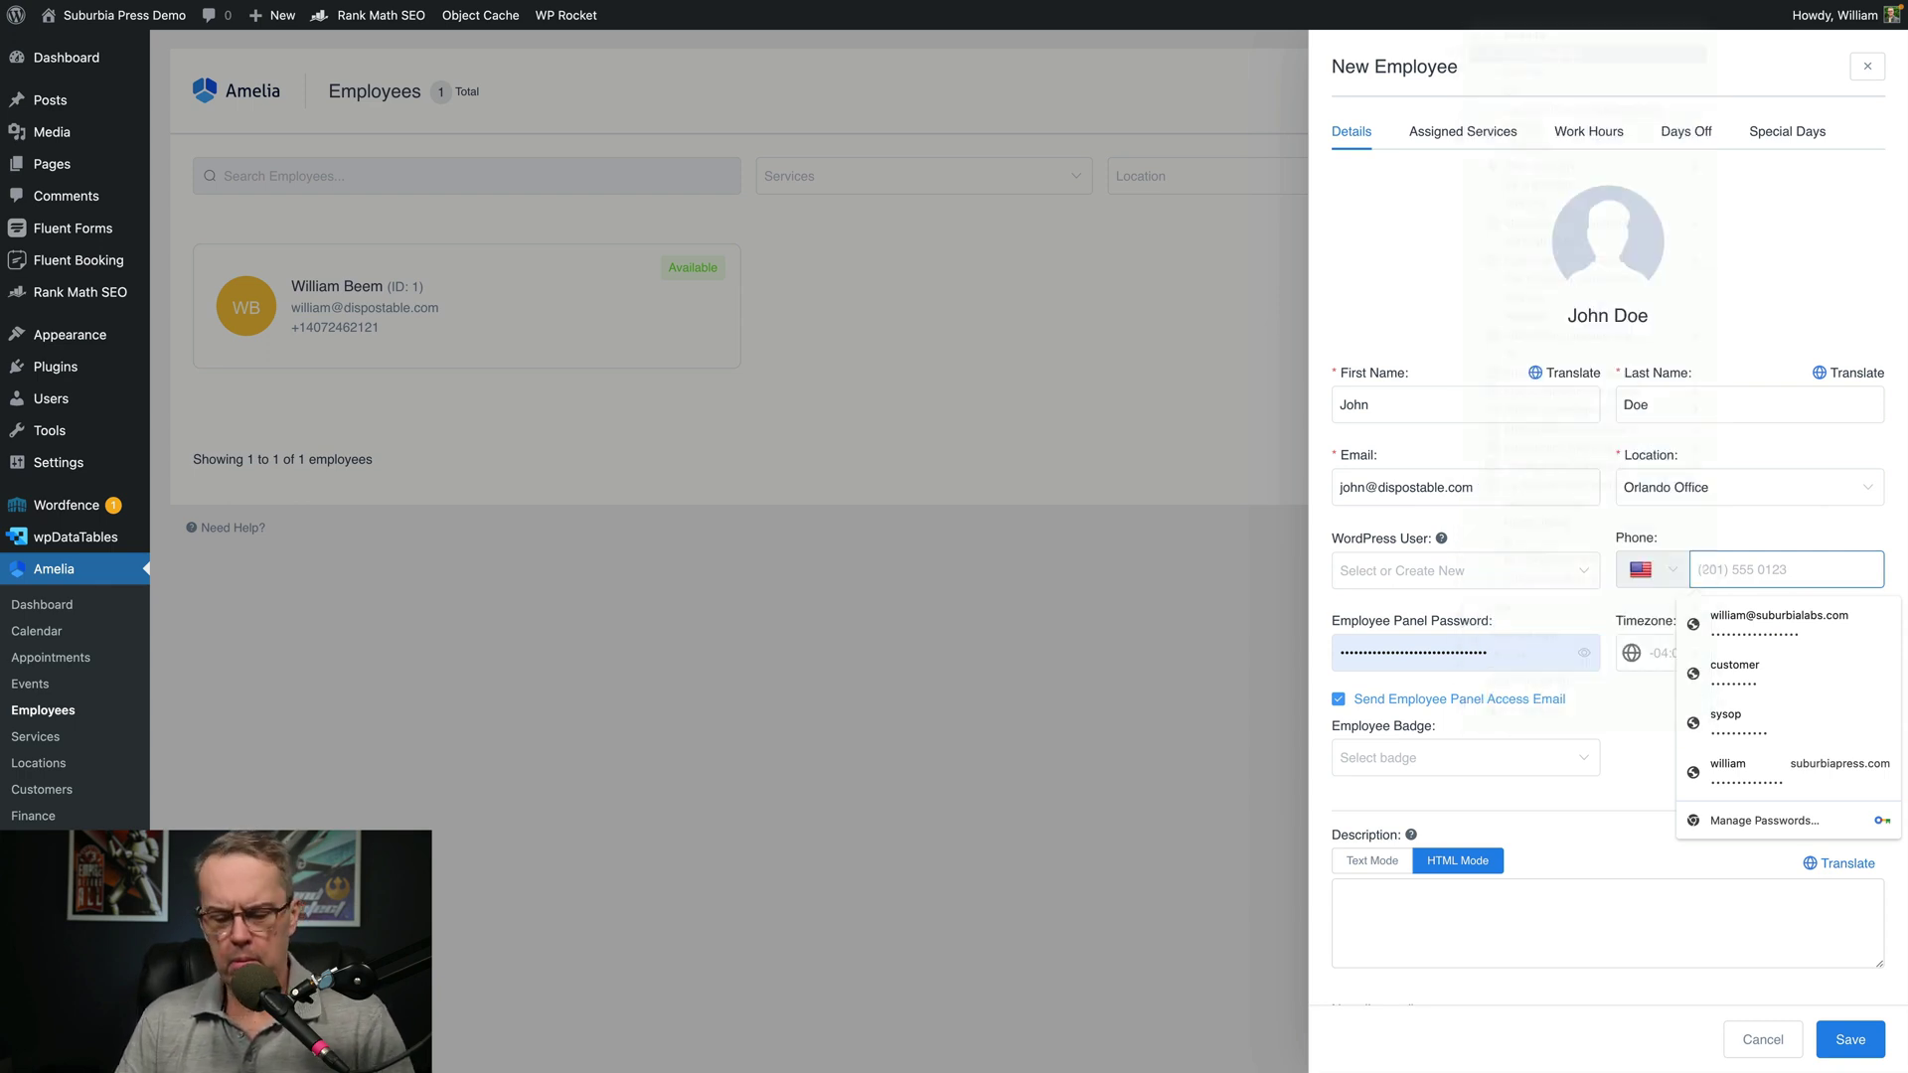
key(super+v)
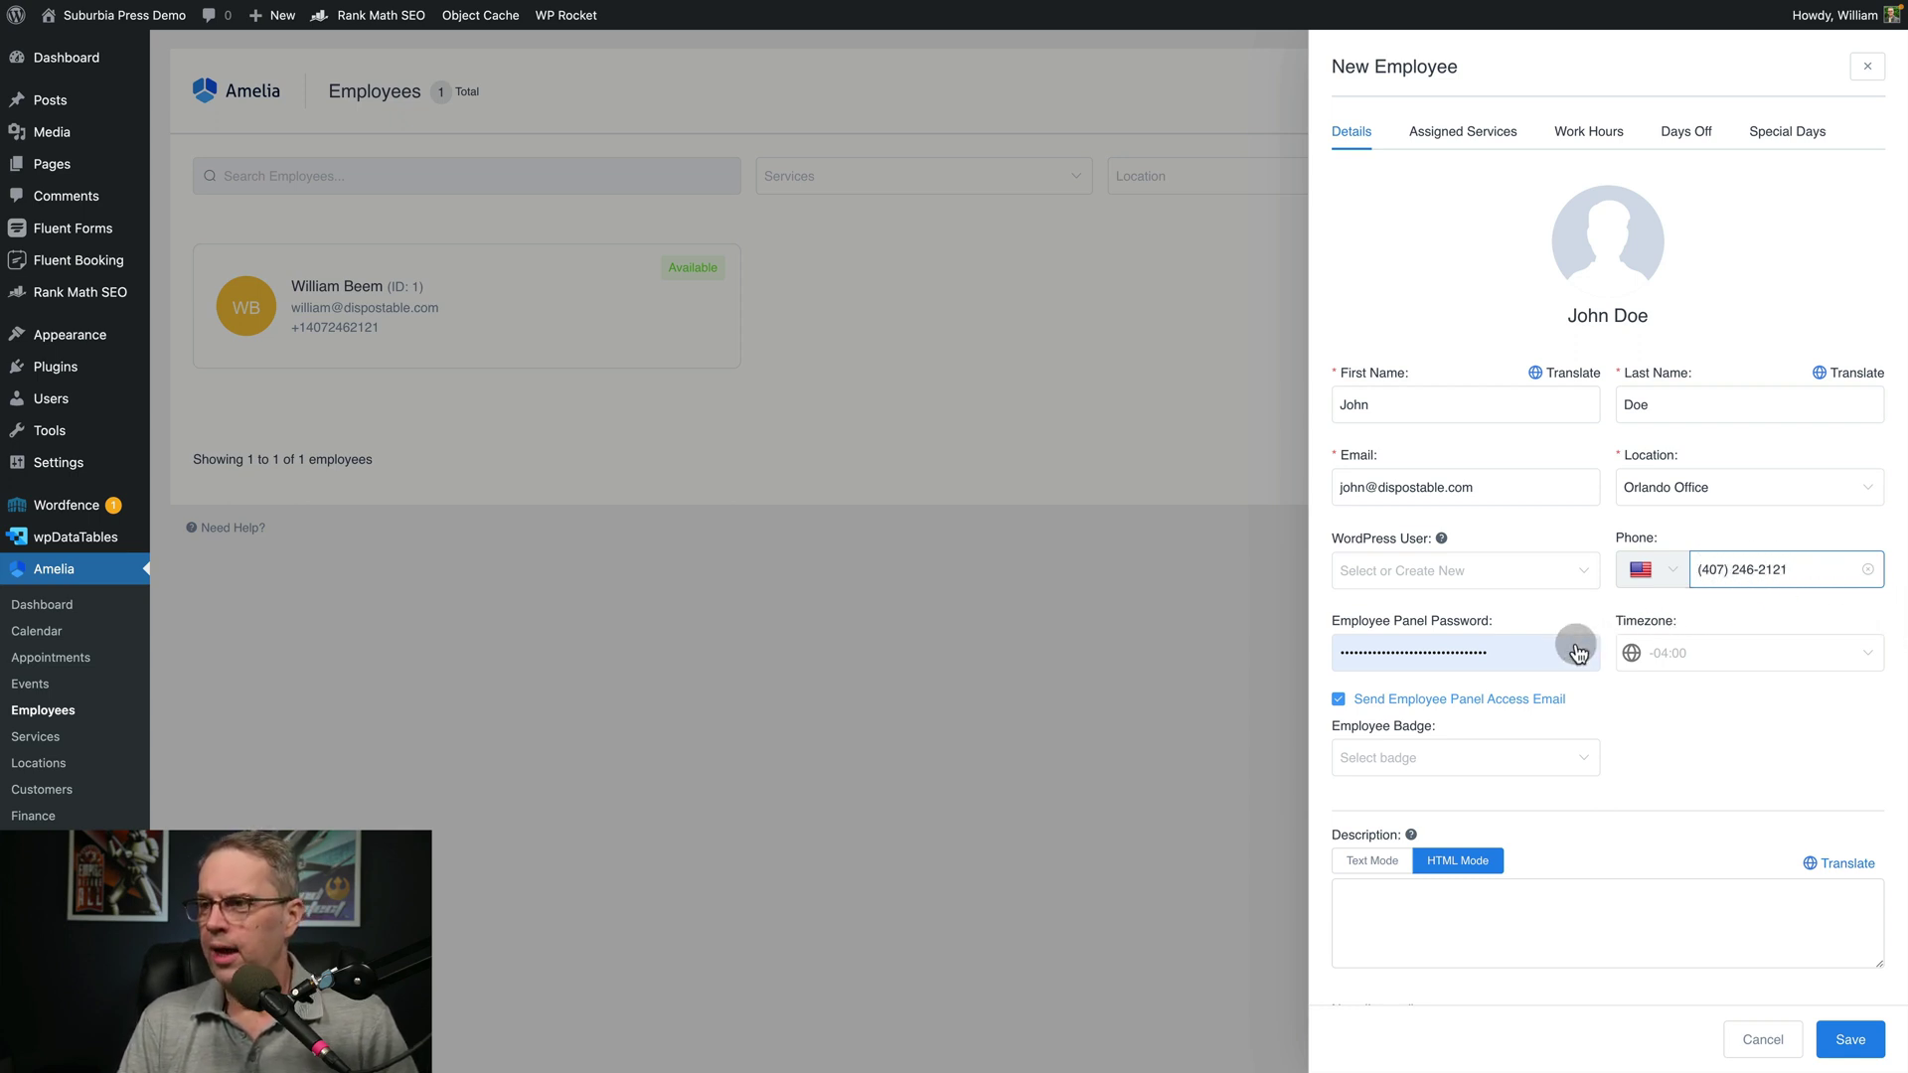
click(1669, 656)
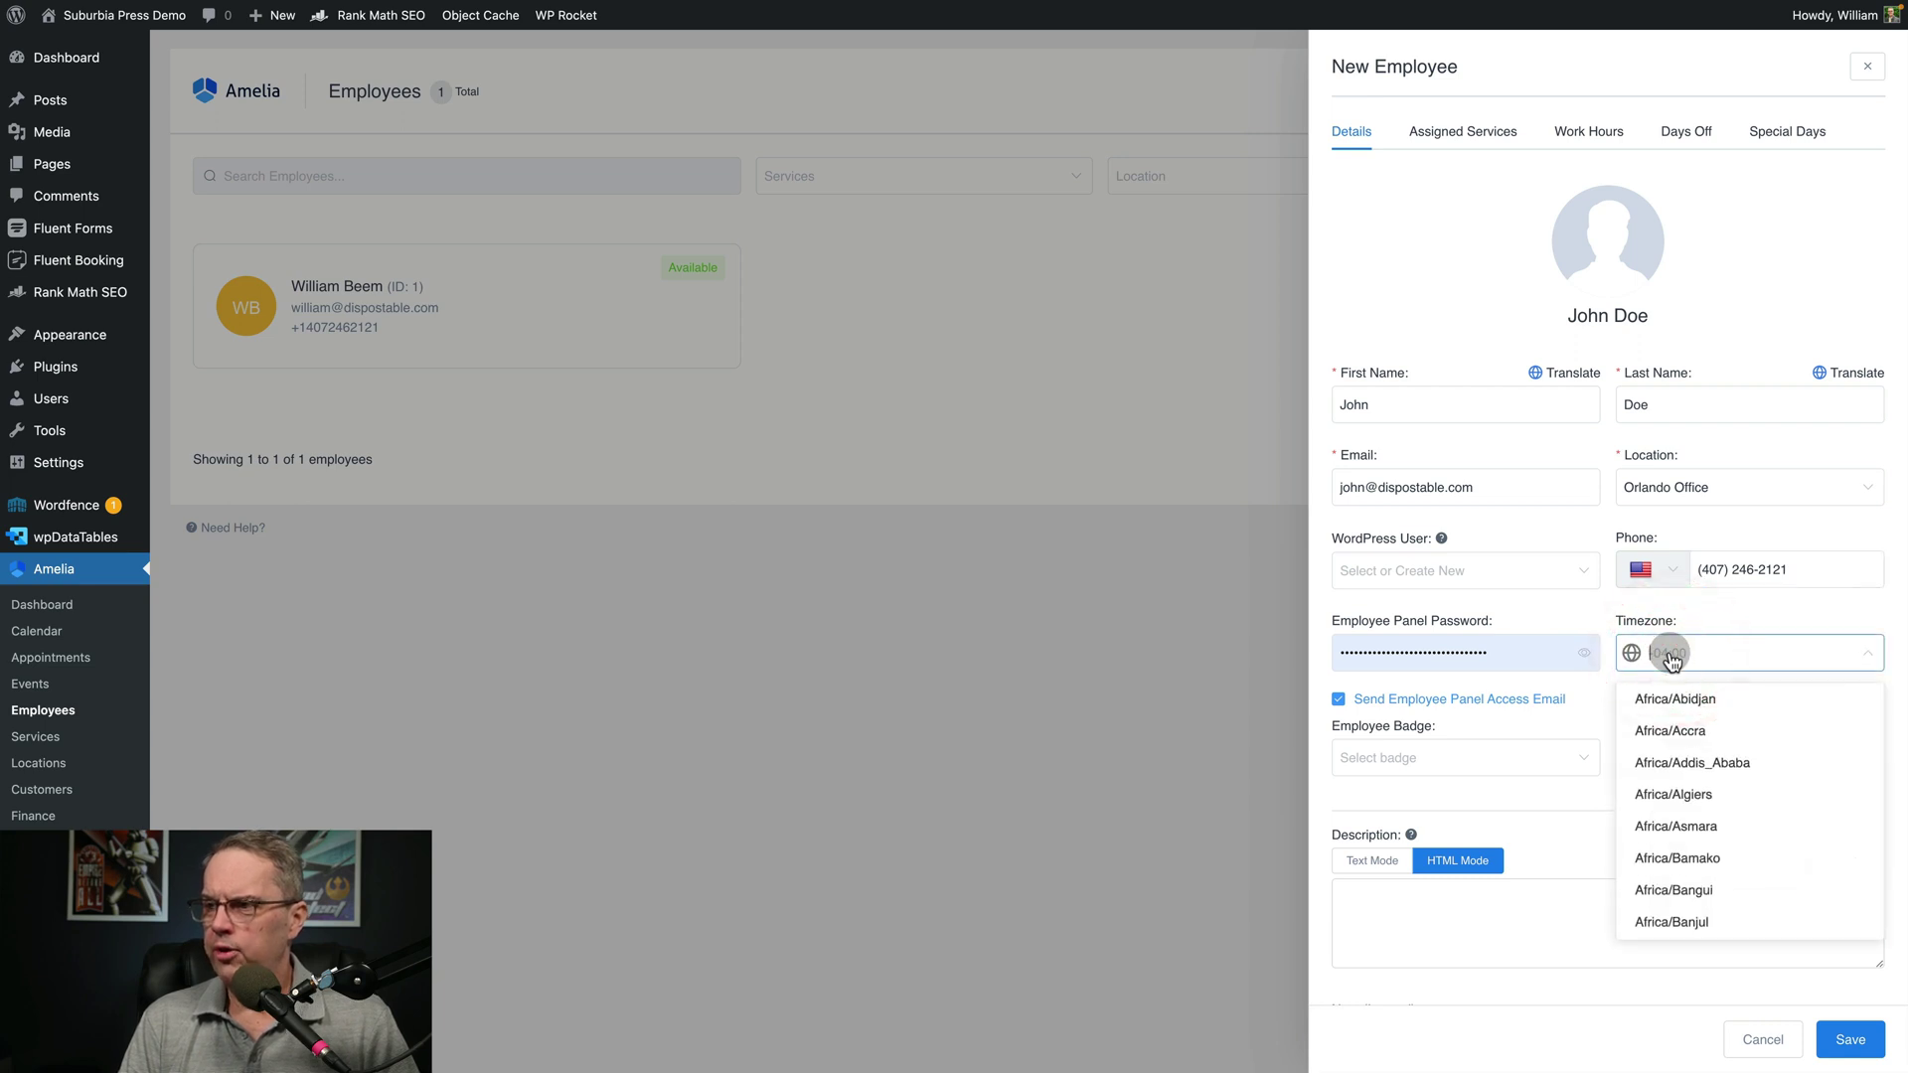
click(1667, 653)
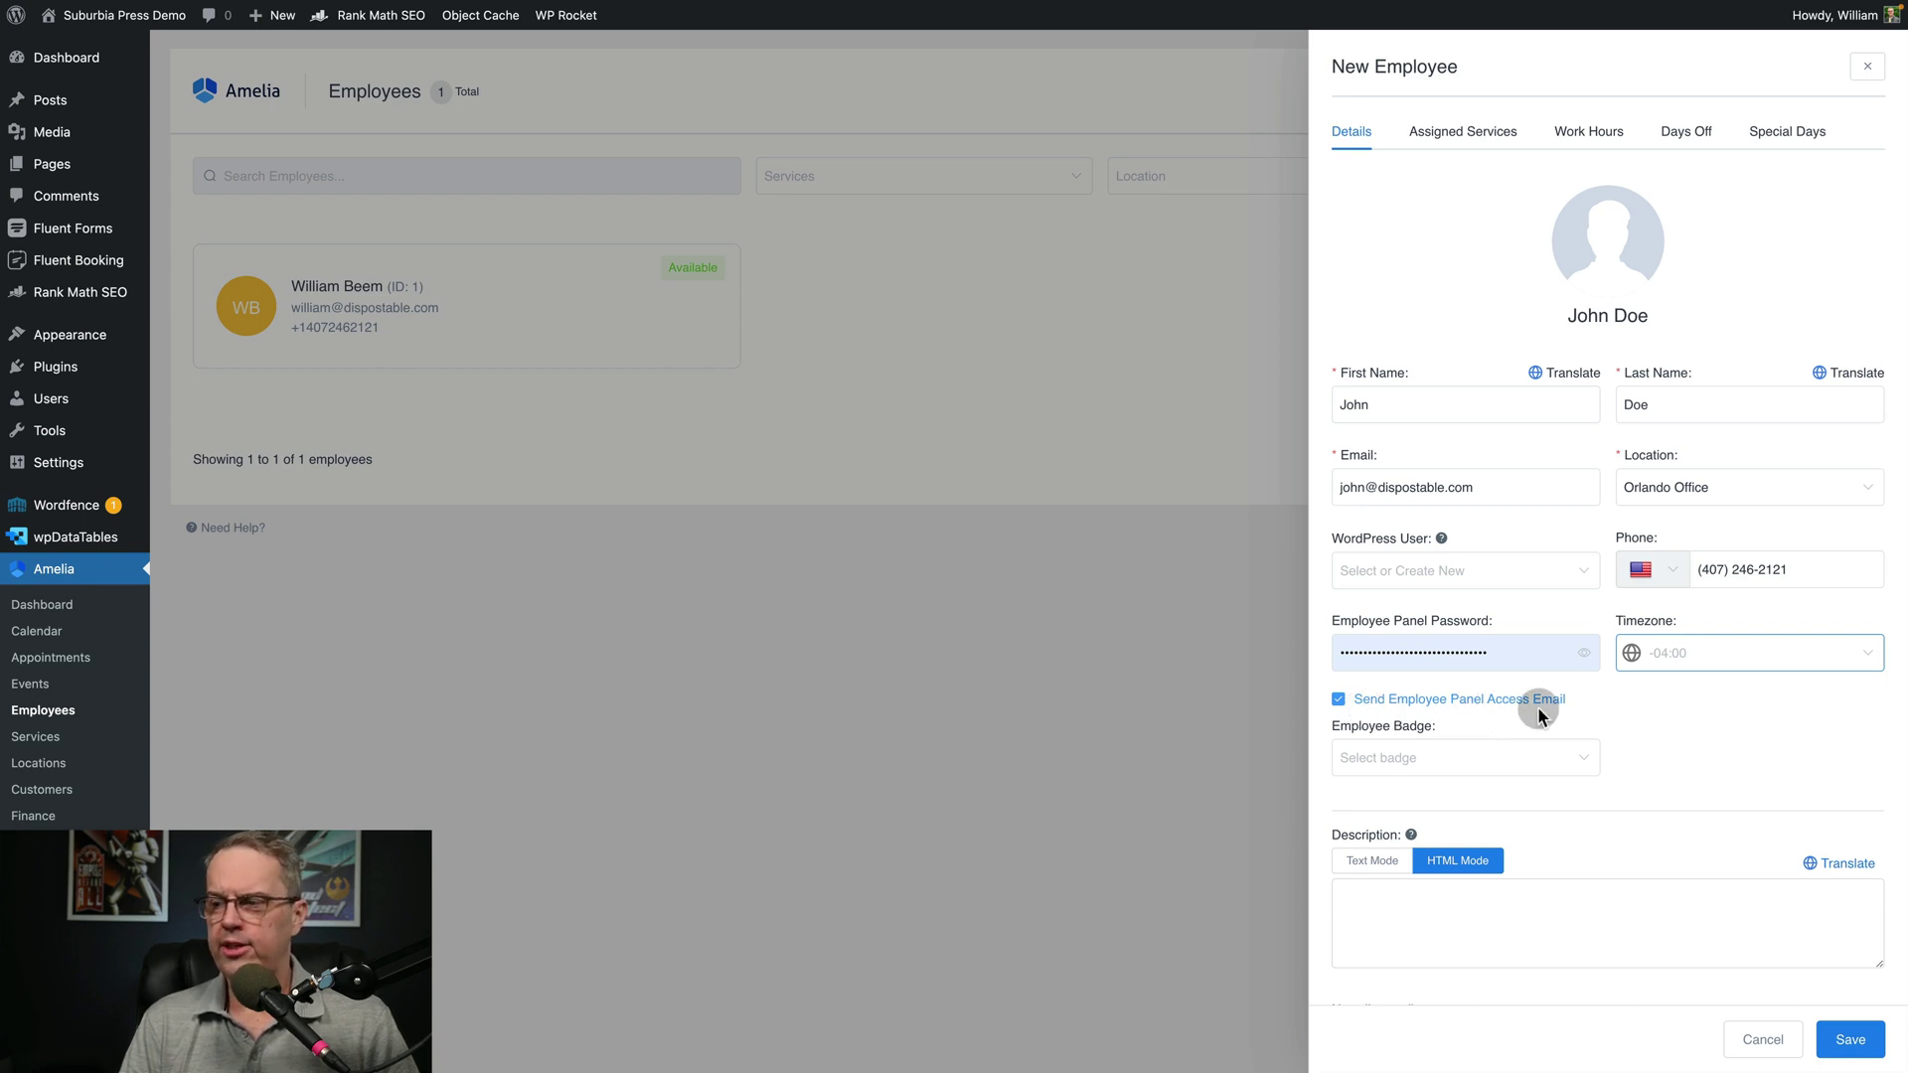
click(1515, 925)
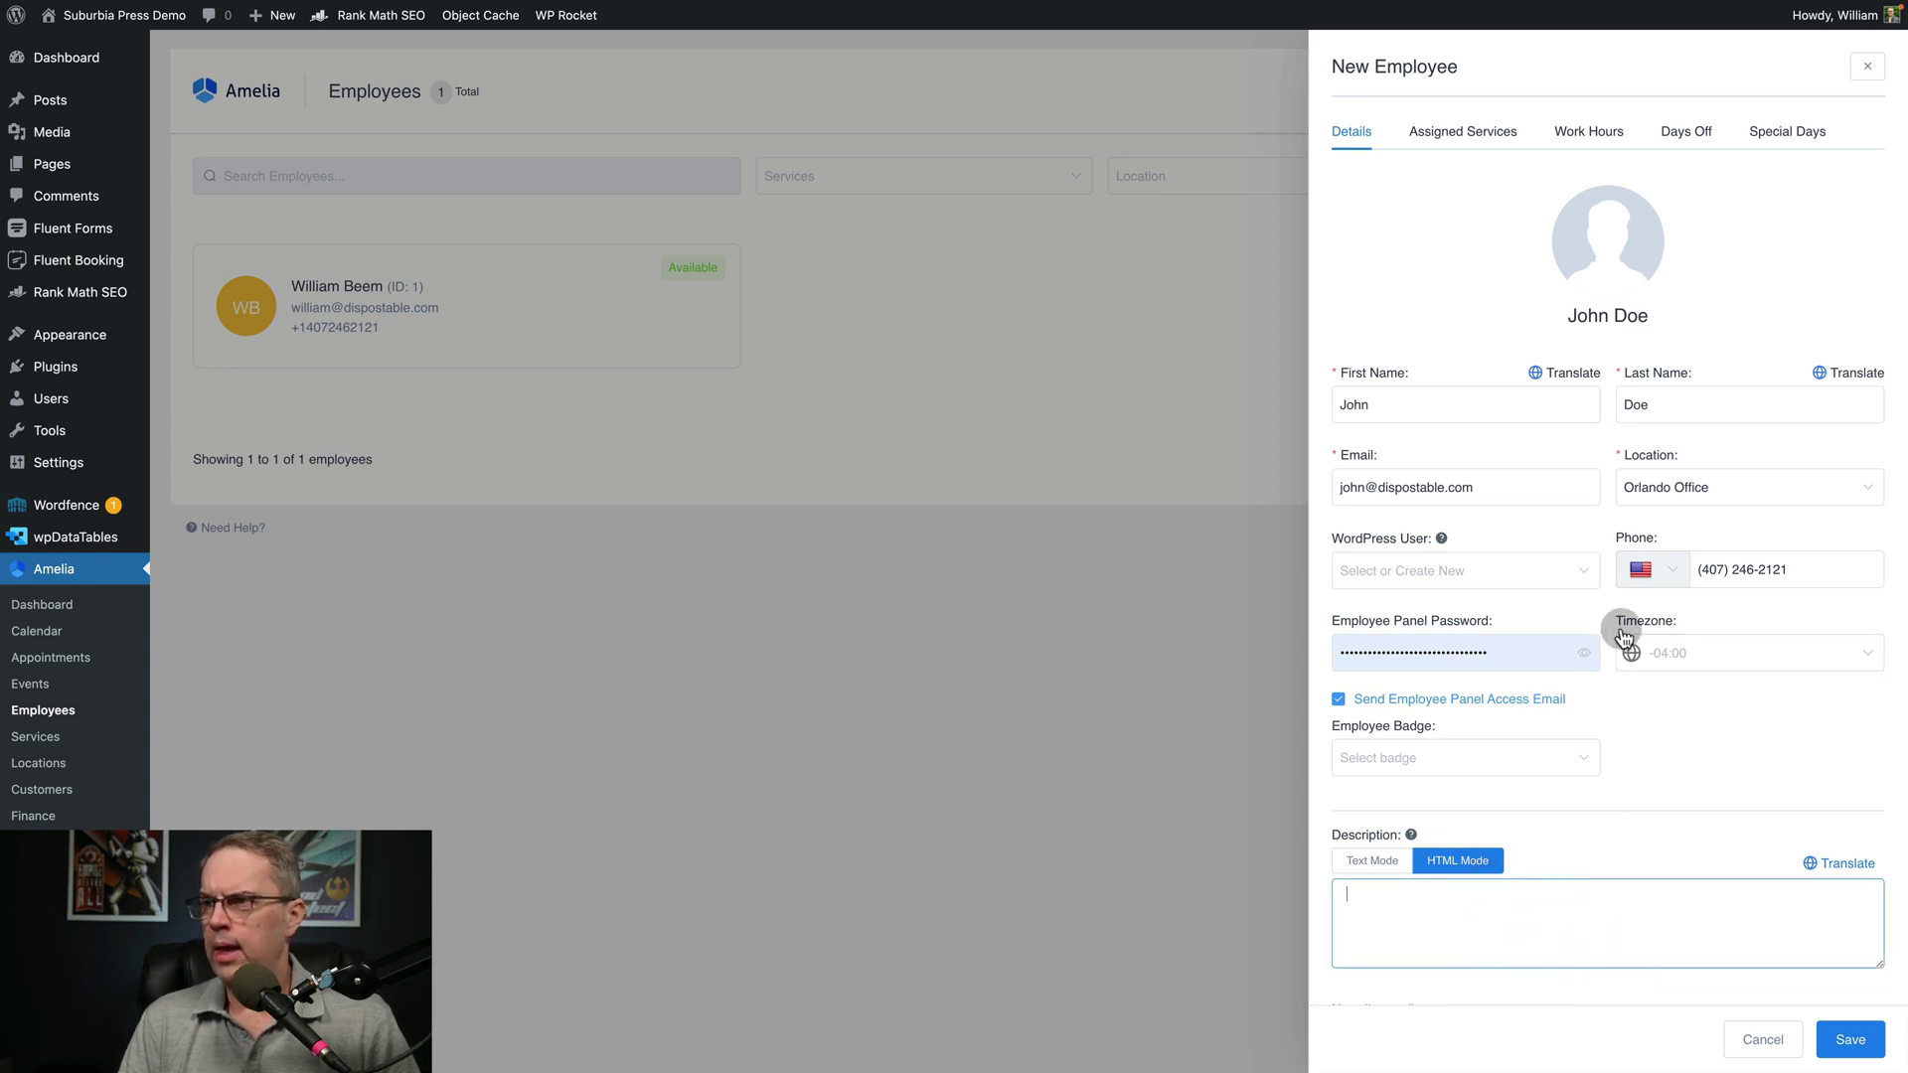
Assign Discovery Call, review Work Hours, Days Off and Special Days, then save the employee
click(1464, 131)
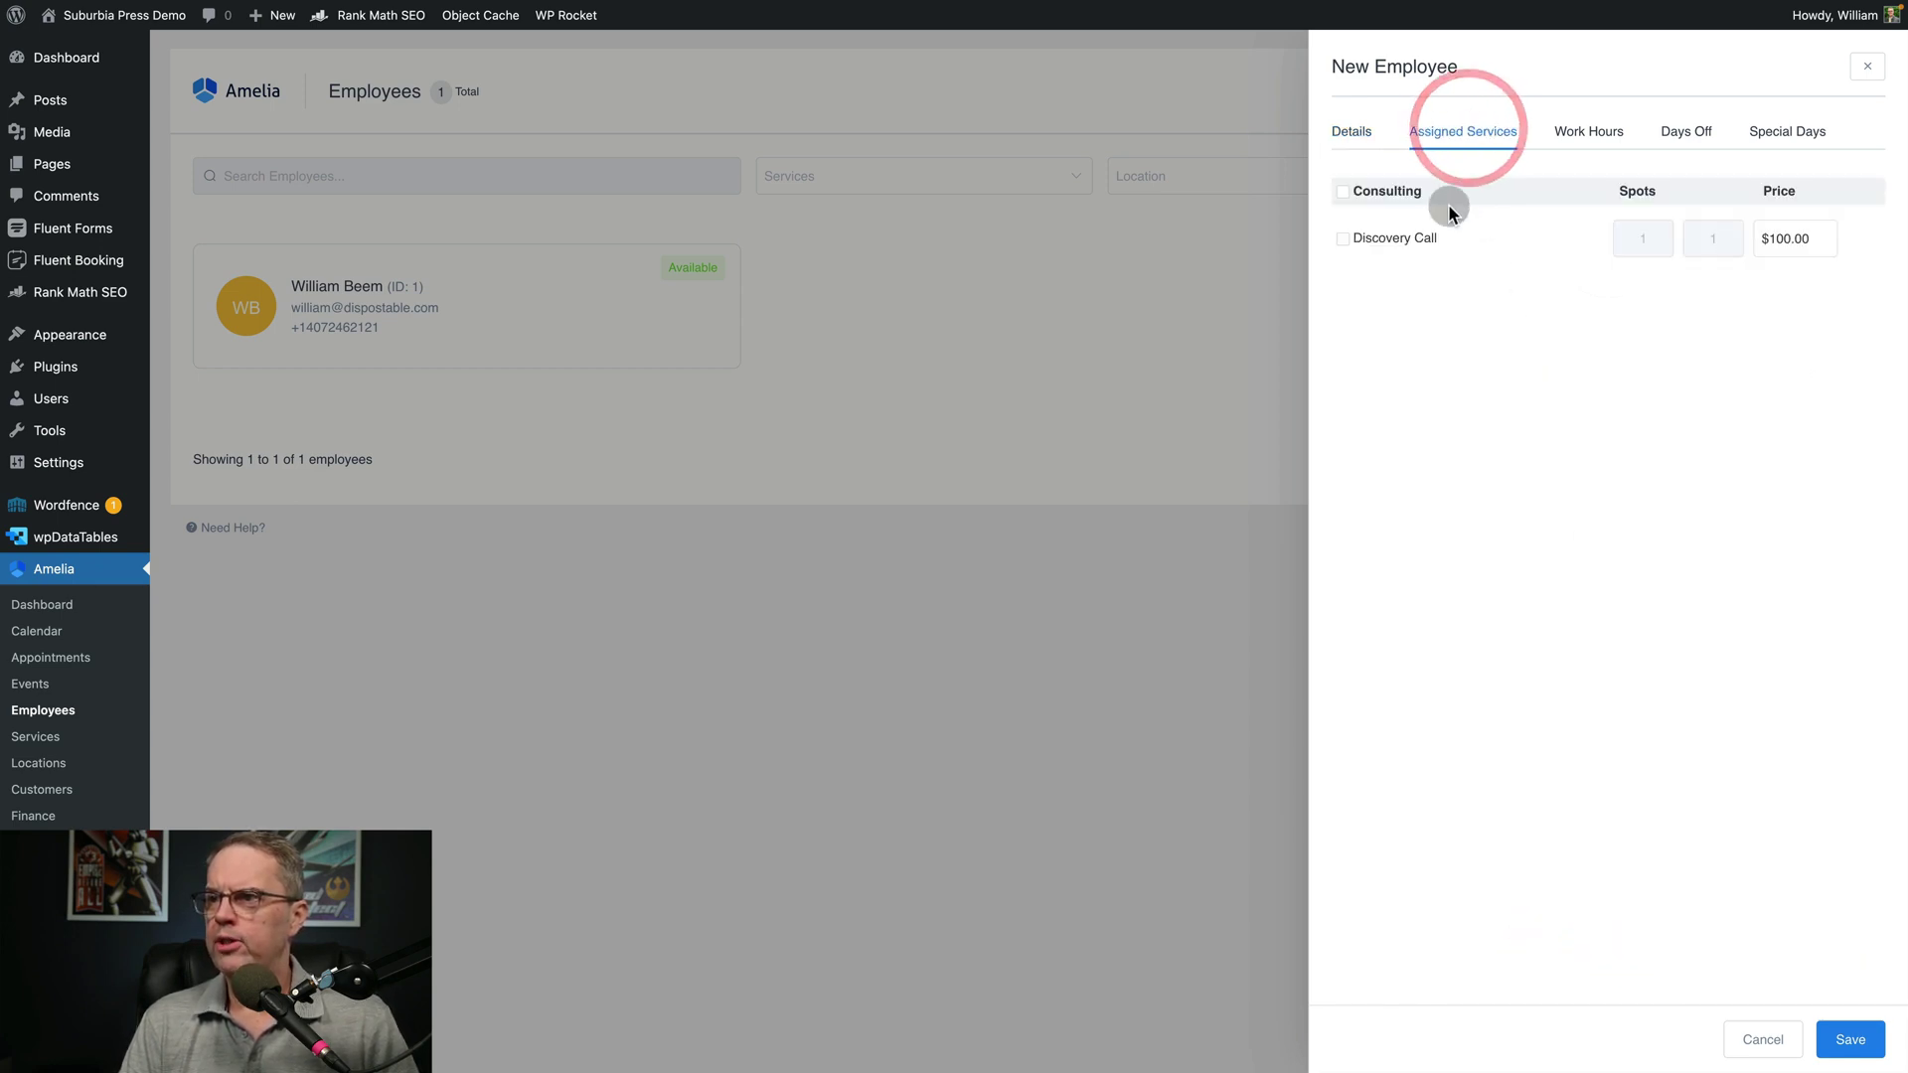
click(1342, 238)
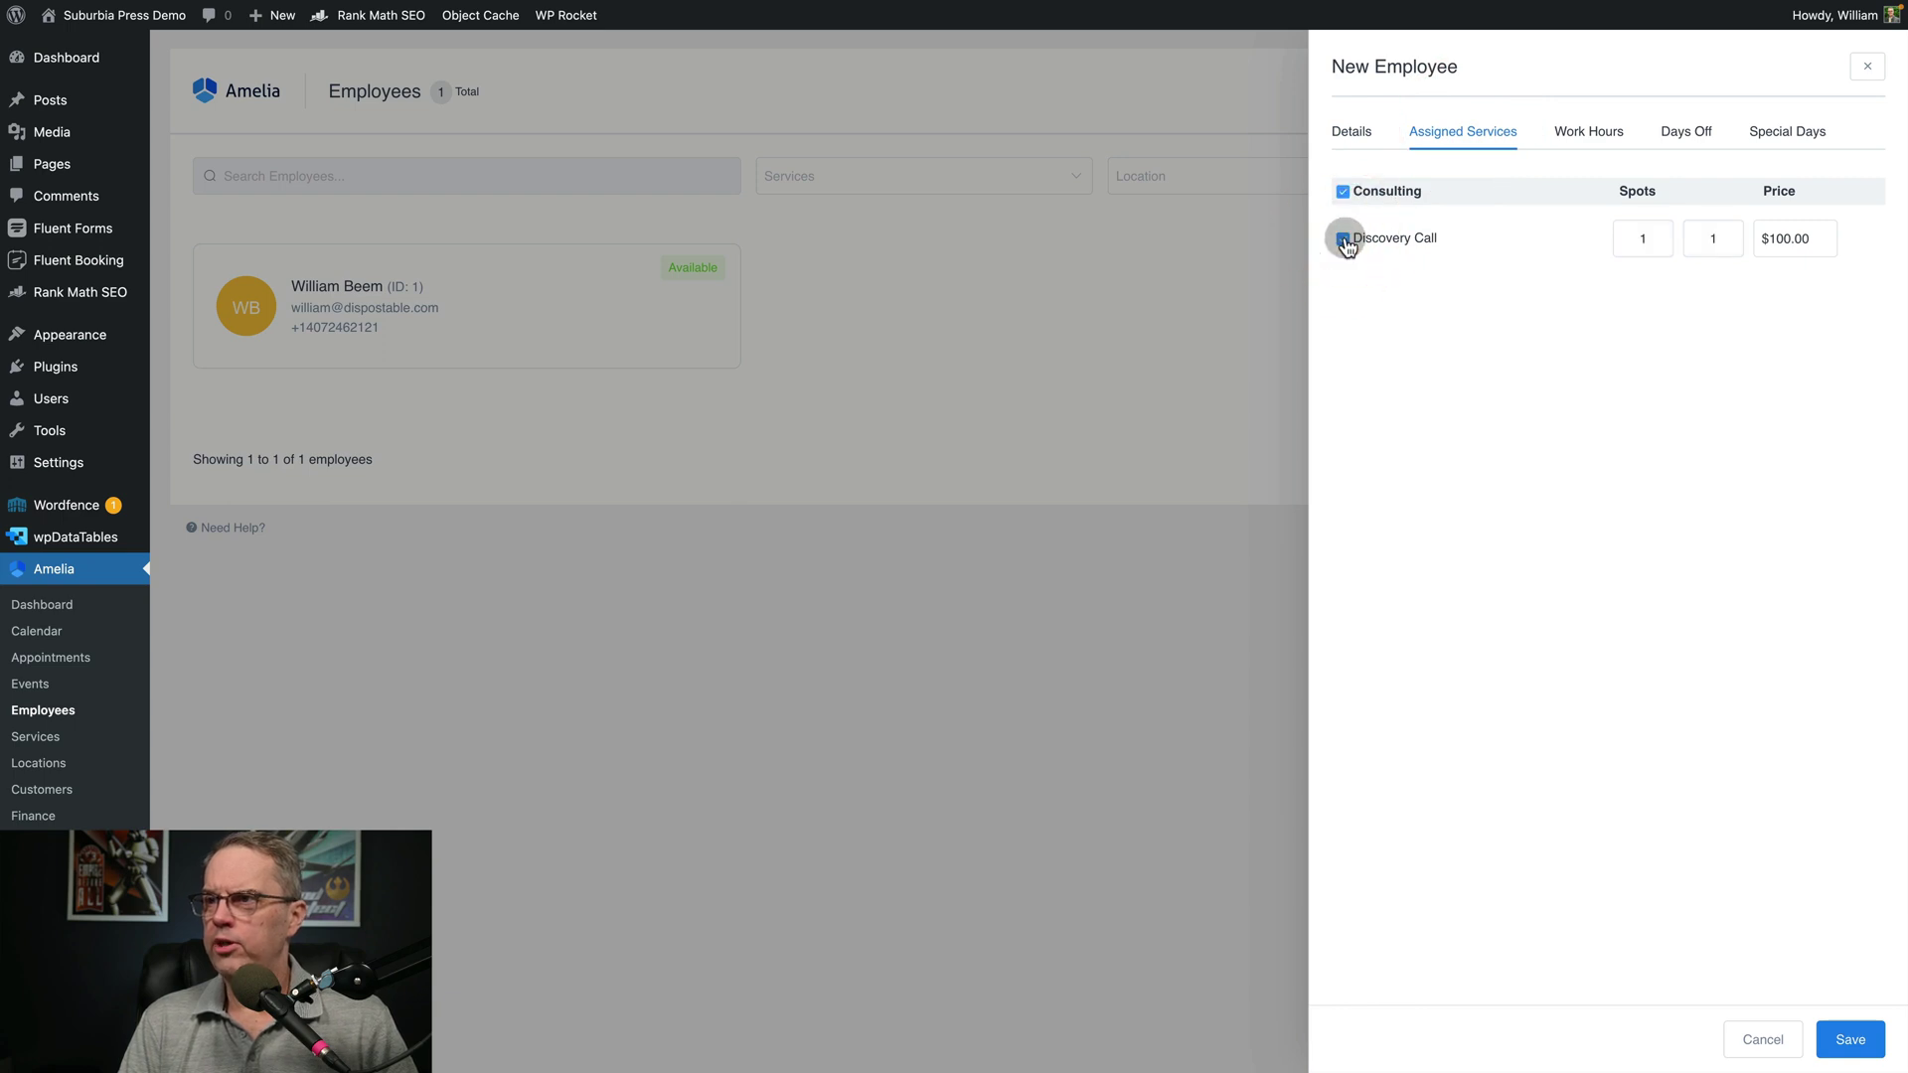
click(1582, 135)
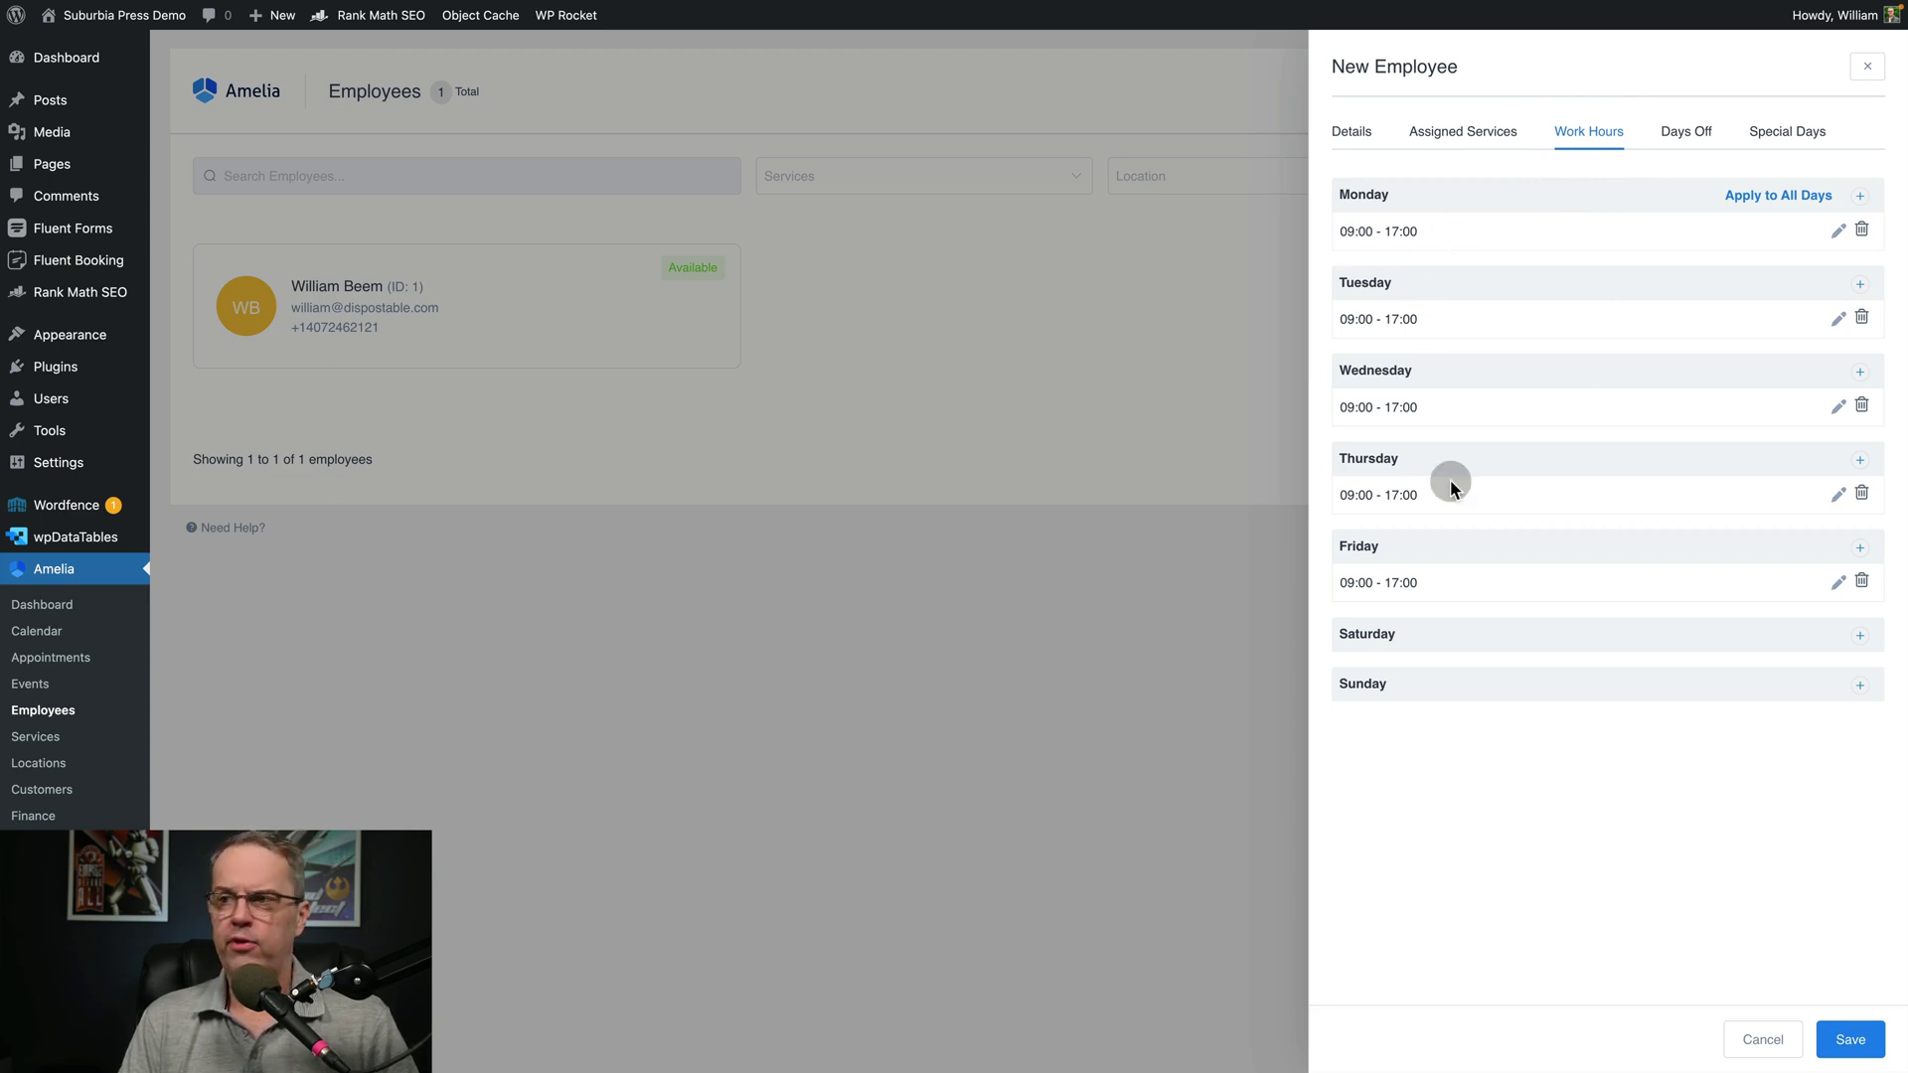
click(1686, 132)
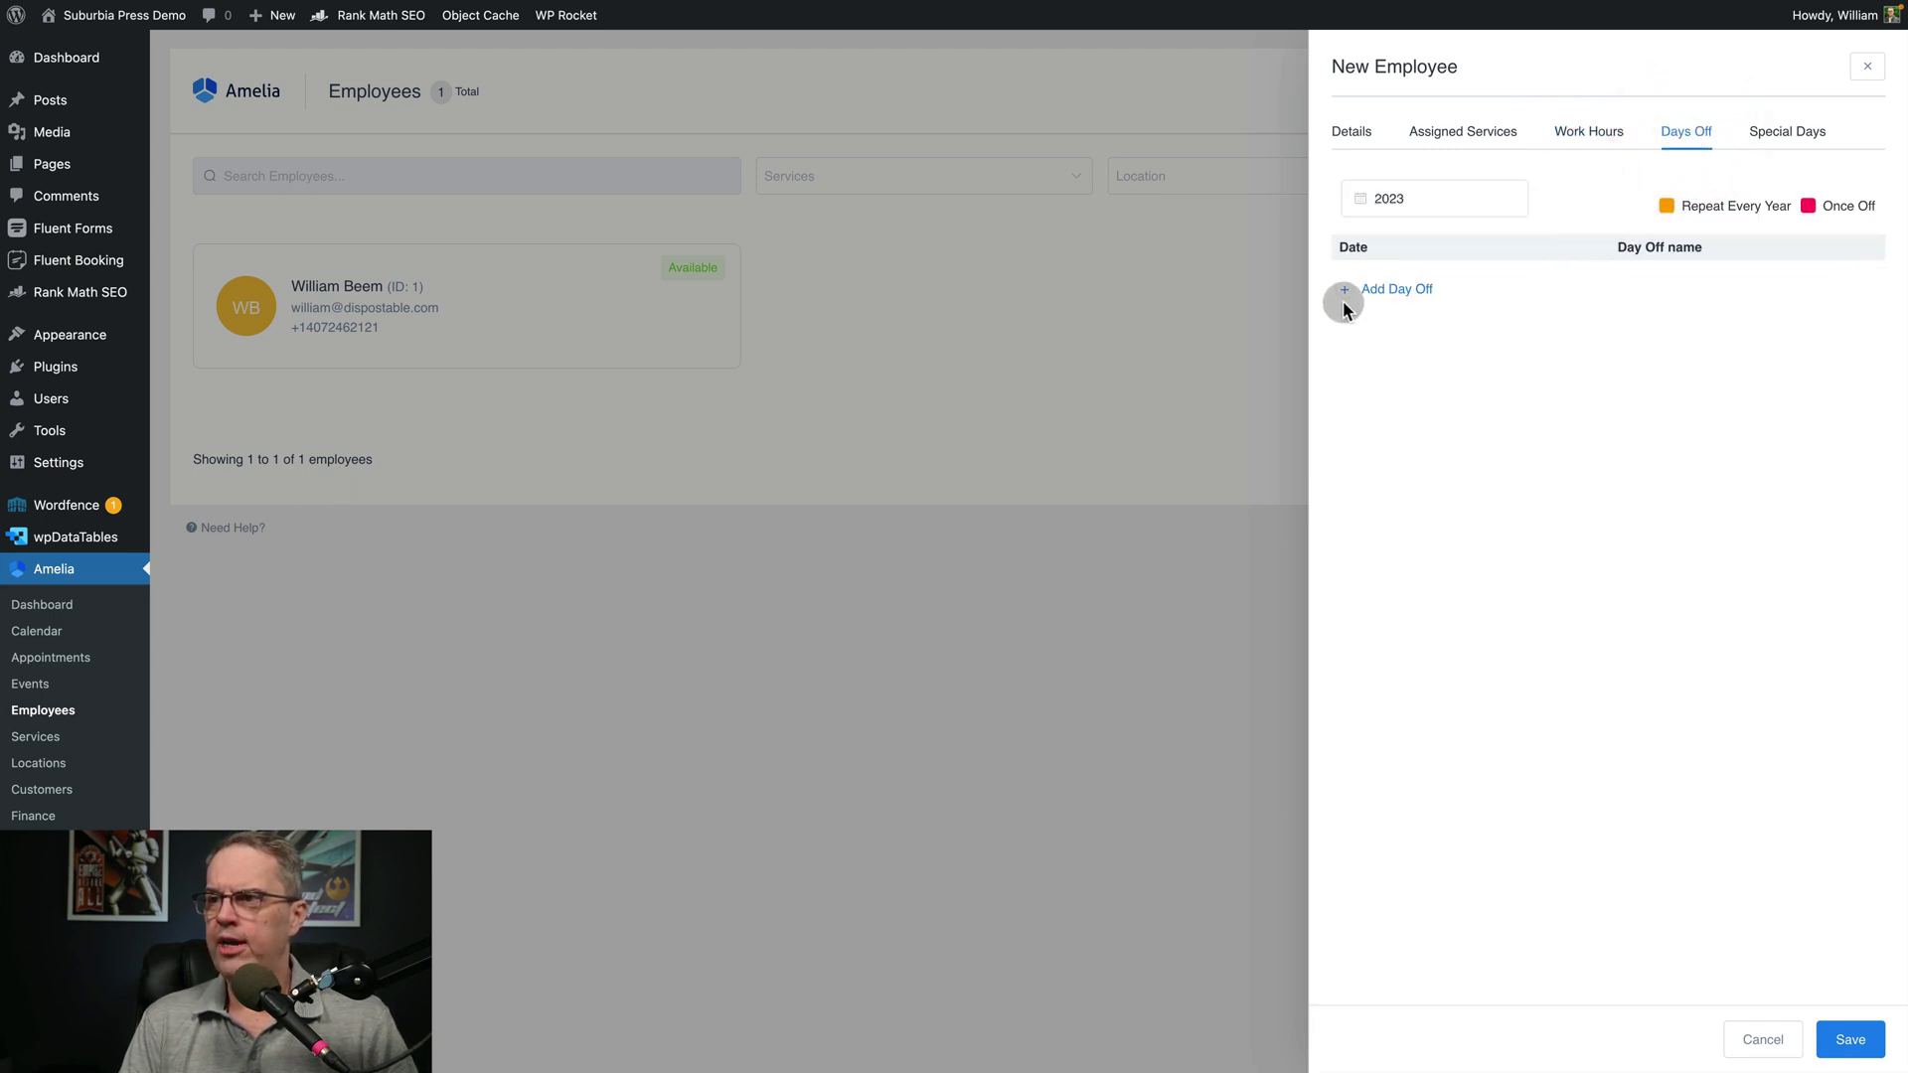
click(1786, 135)
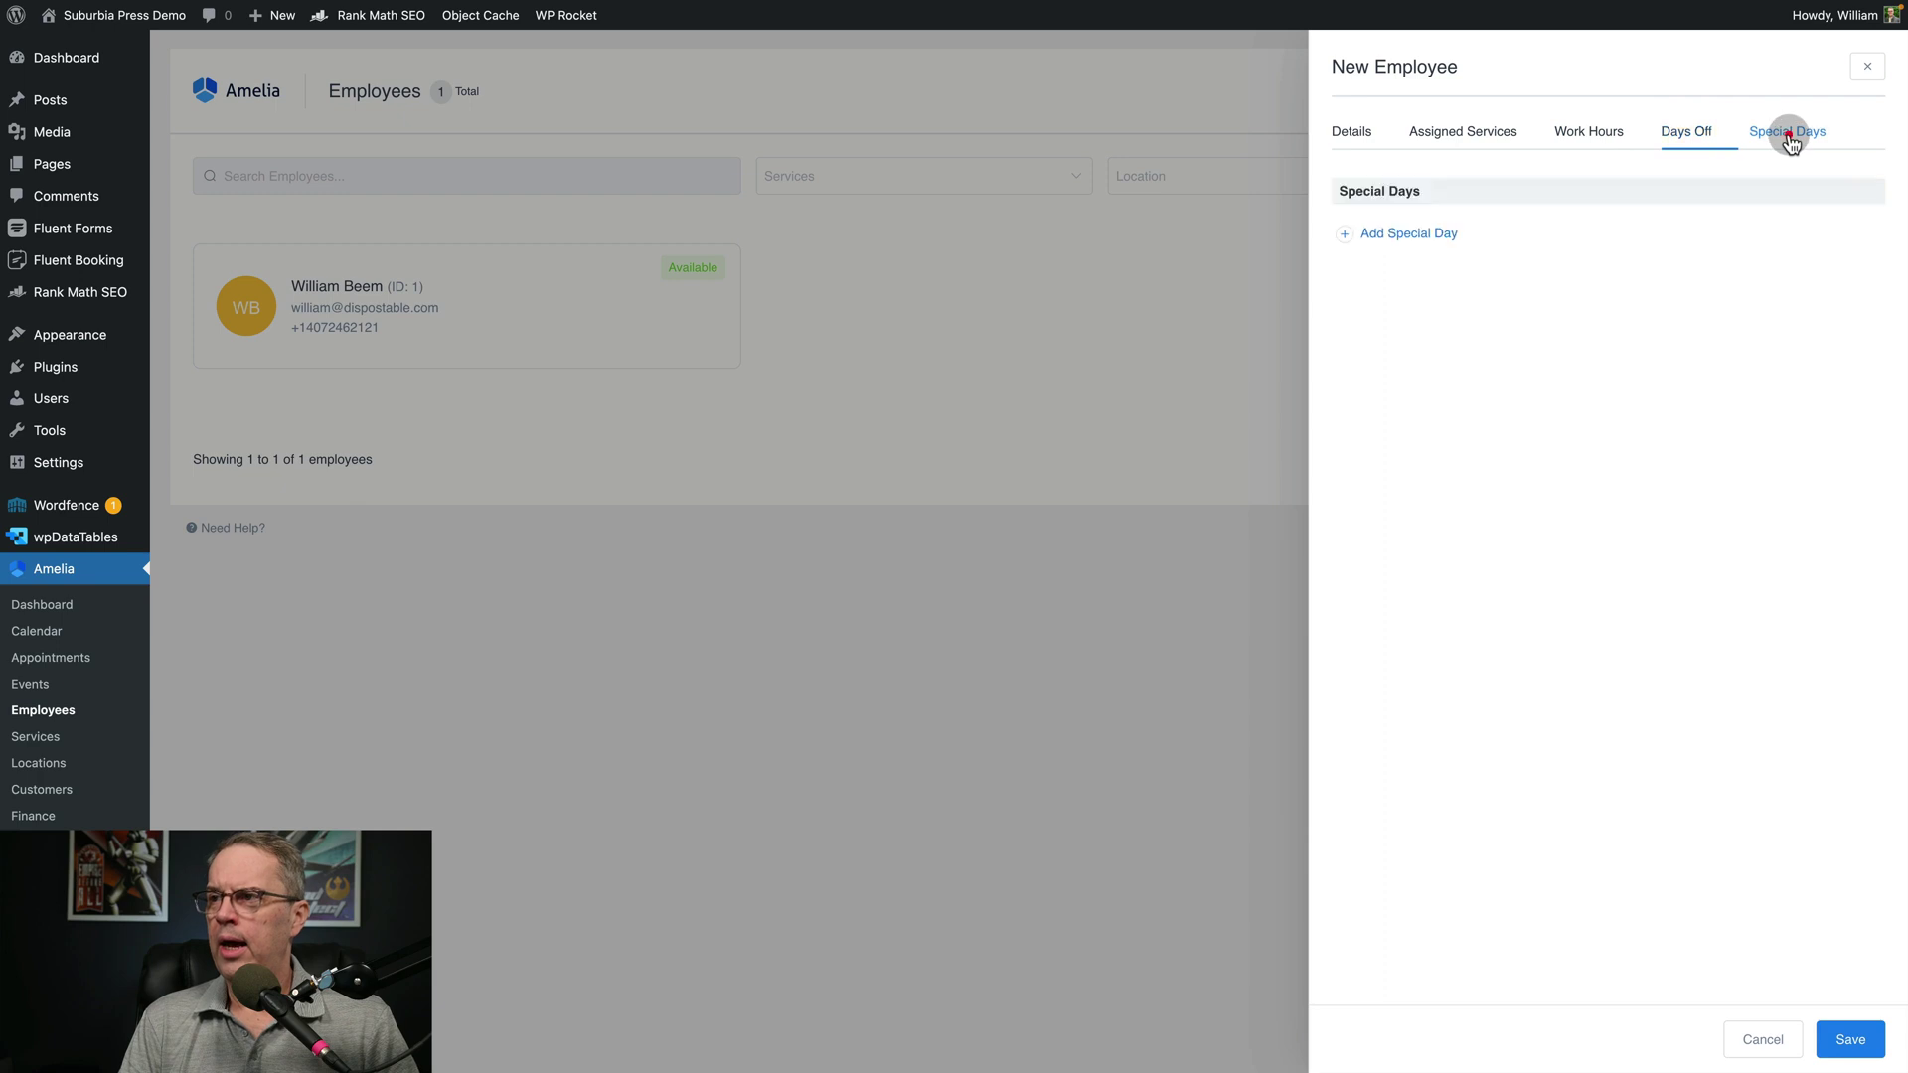
click(1345, 233)
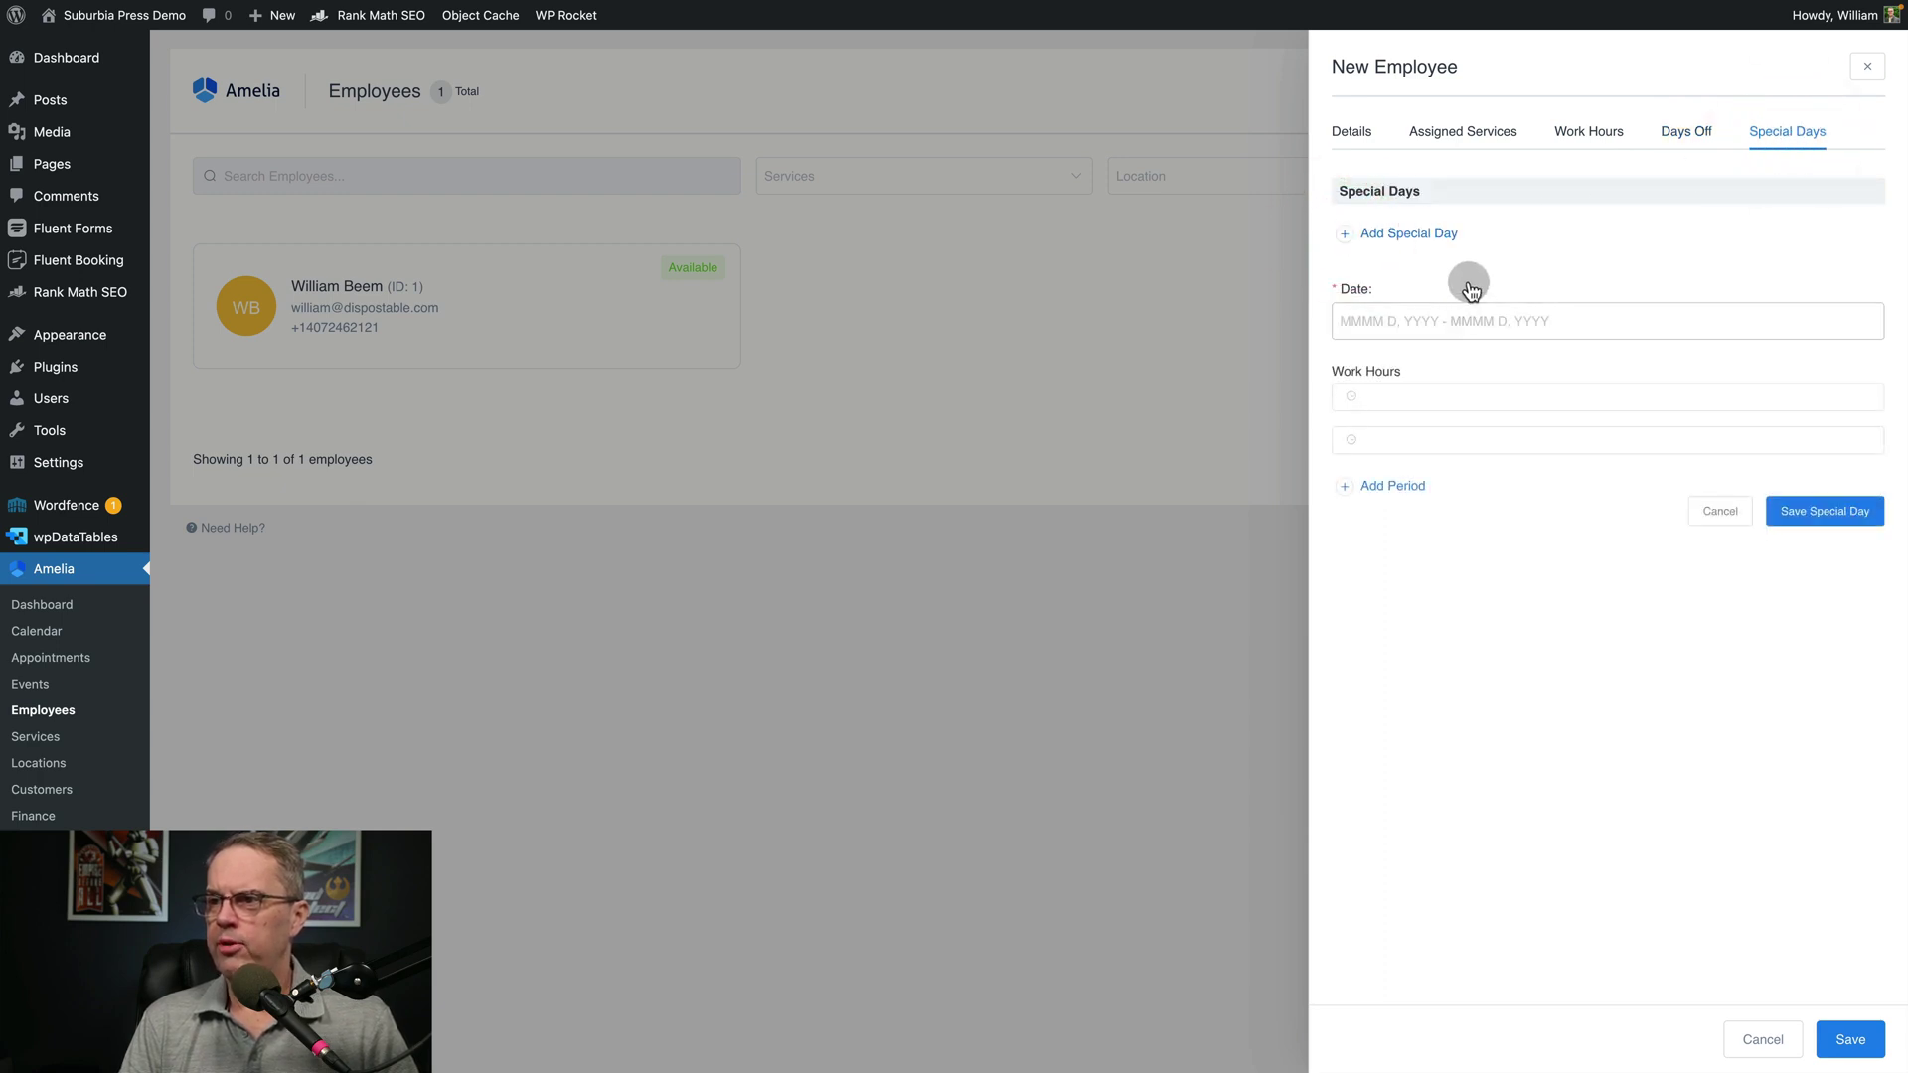
click(1359, 139)
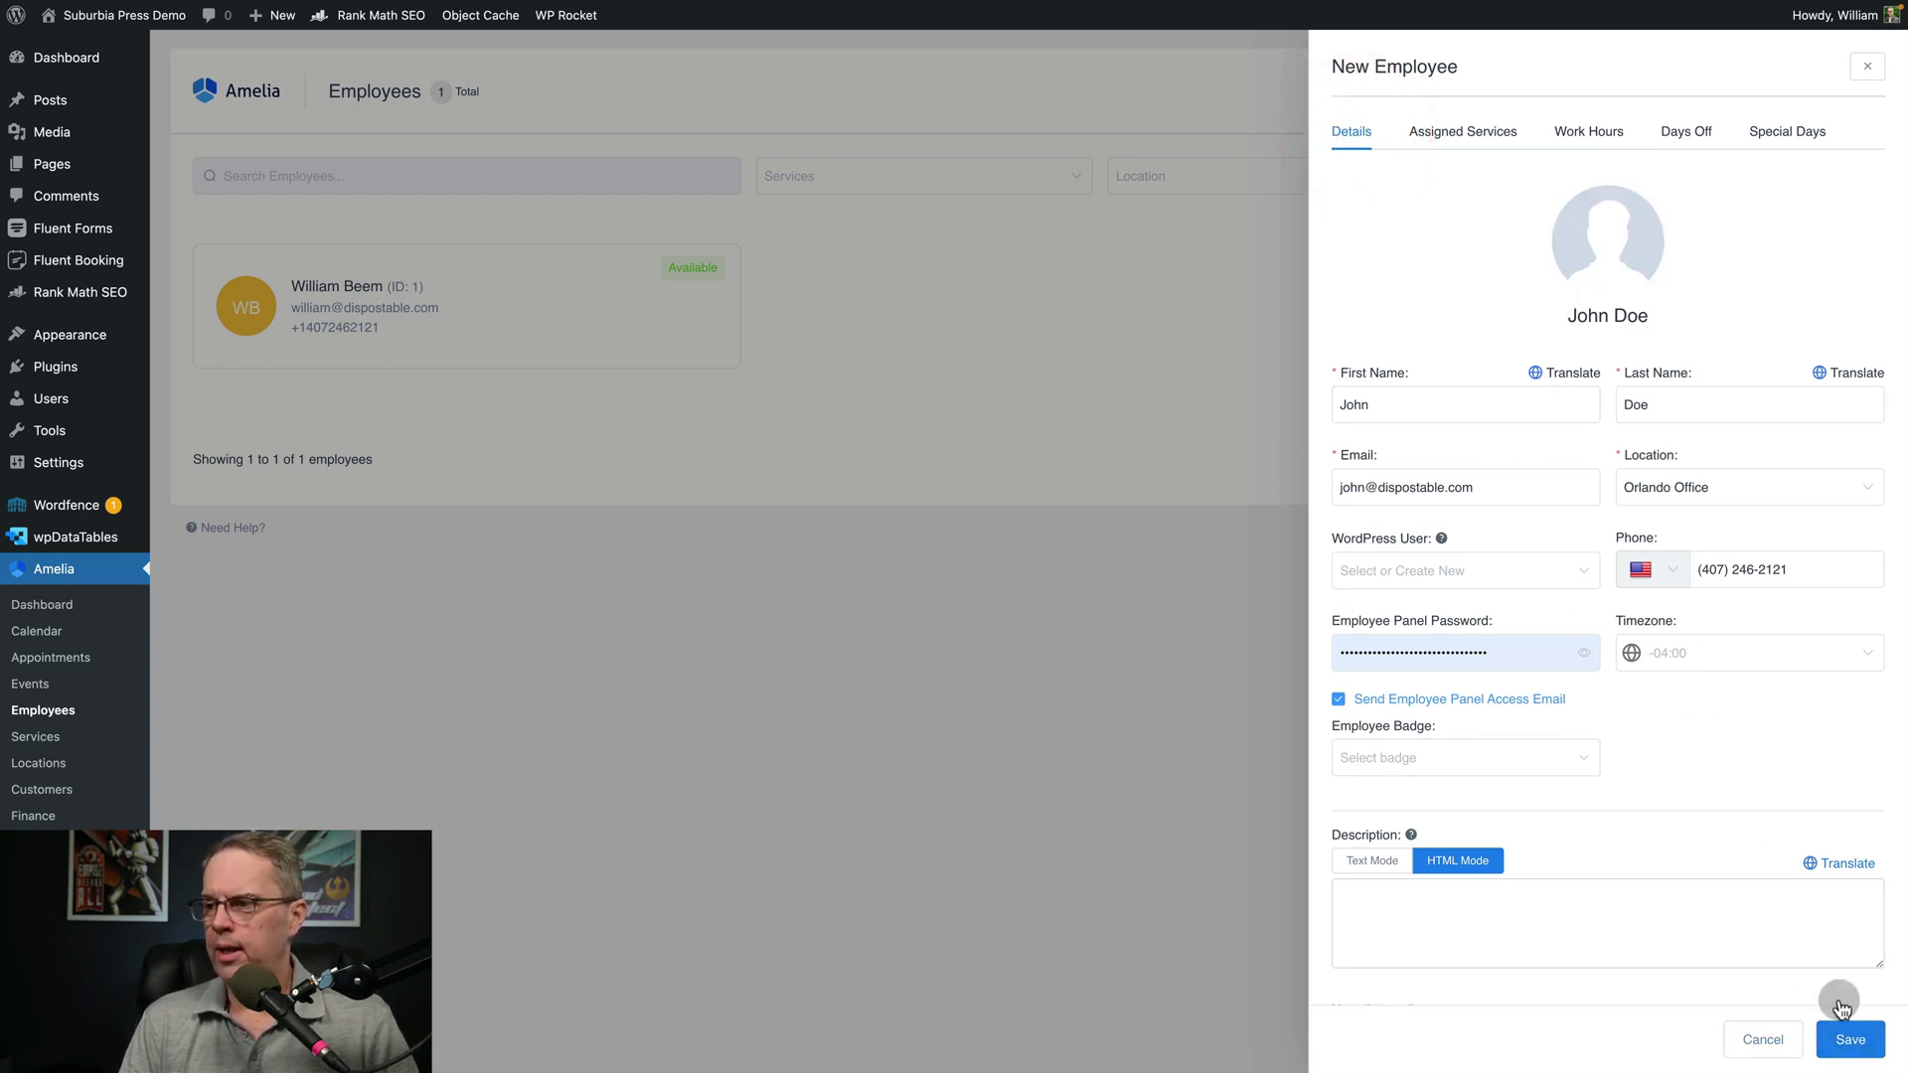
click(1849, 1040)
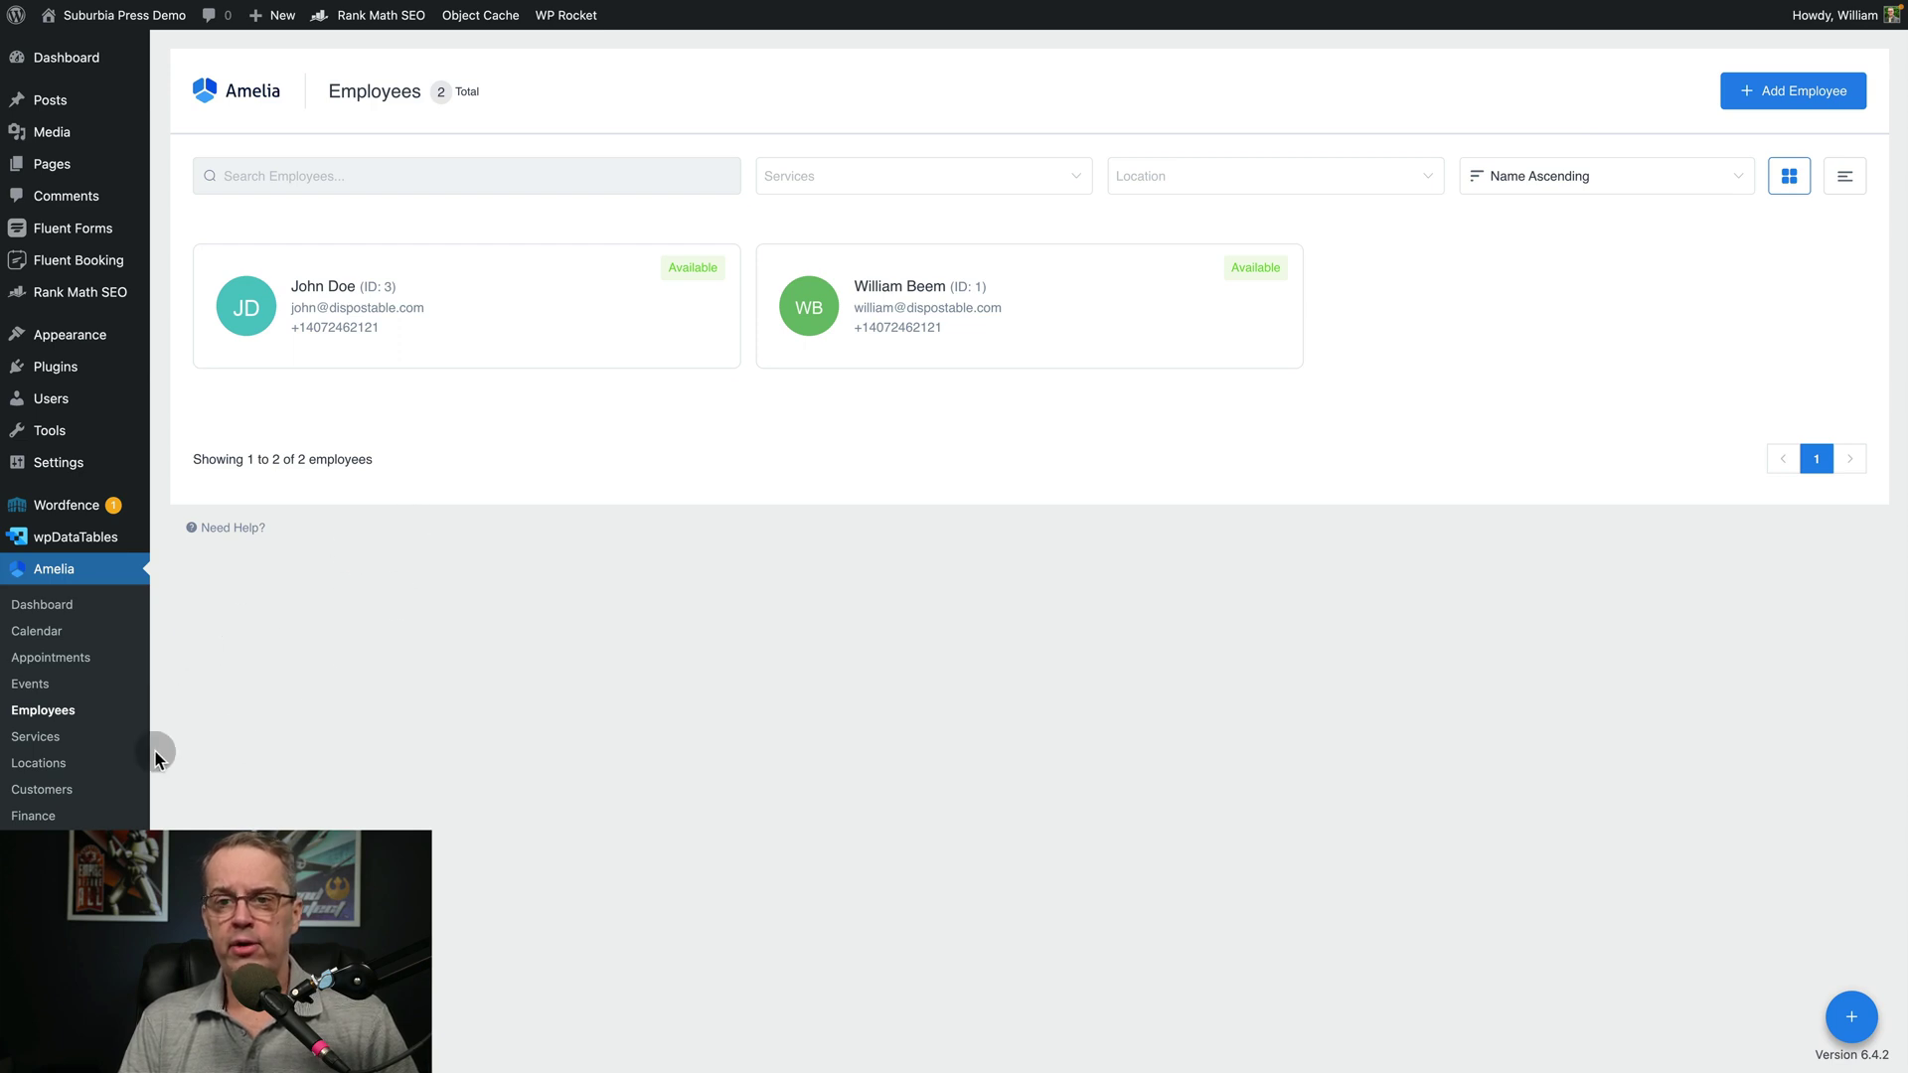
Open the Services page showing the Consulting category and Discovery Call
click(32, 743)
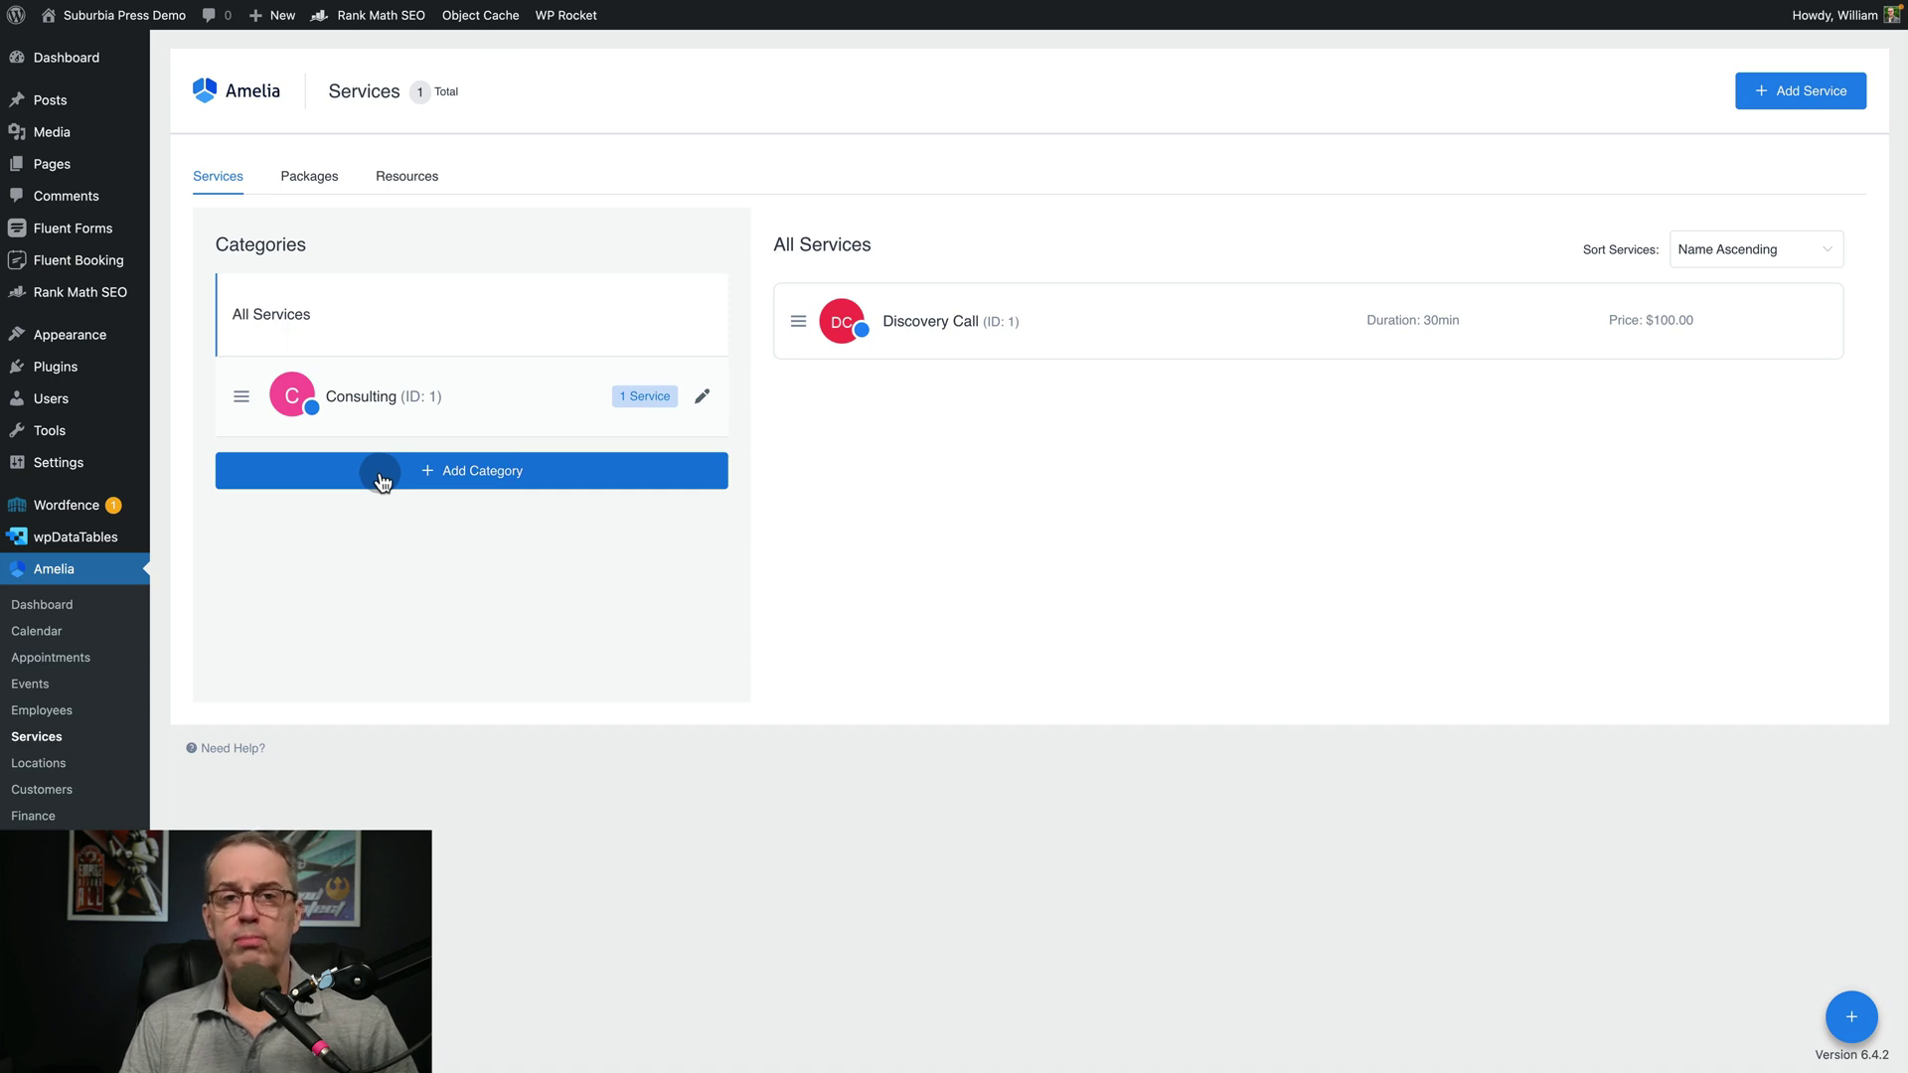
Create a service category named 'Training' and view its still-empty service list
click(1793, 103)
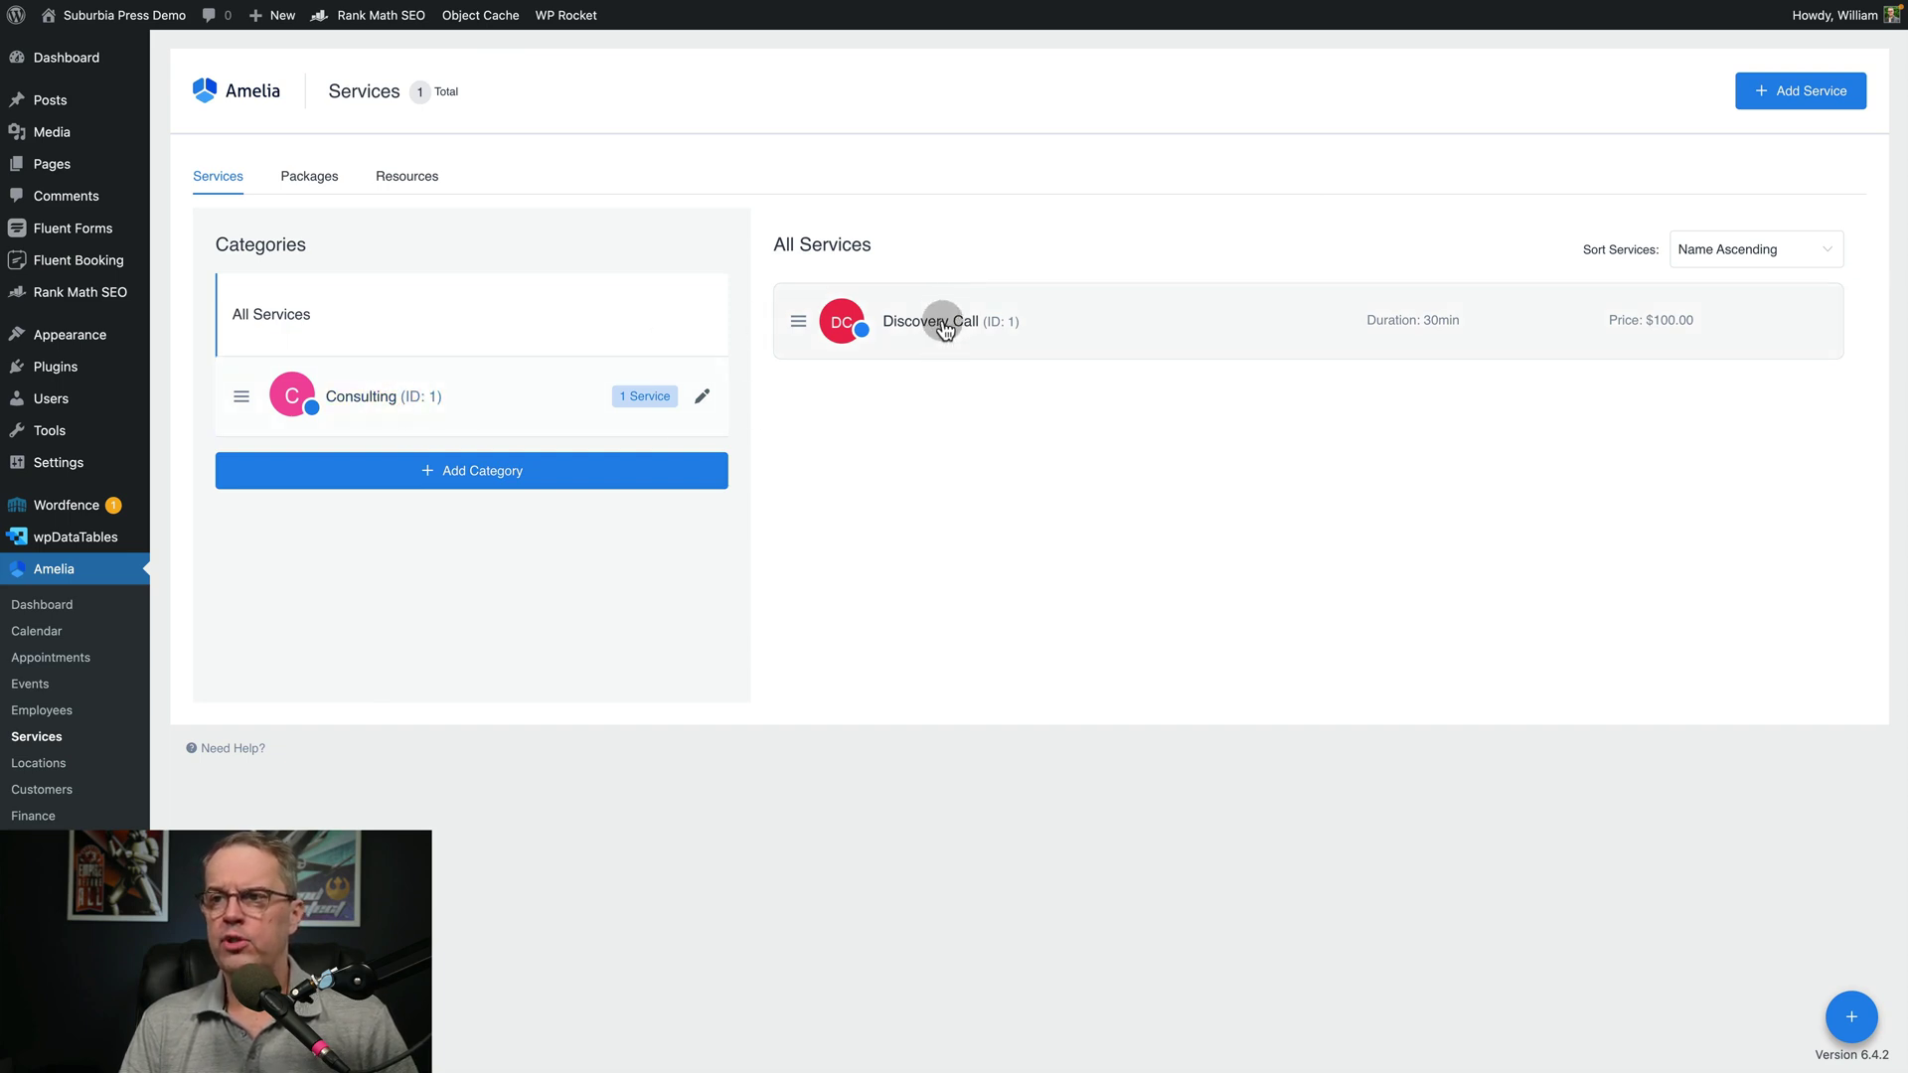
click(449, 472)
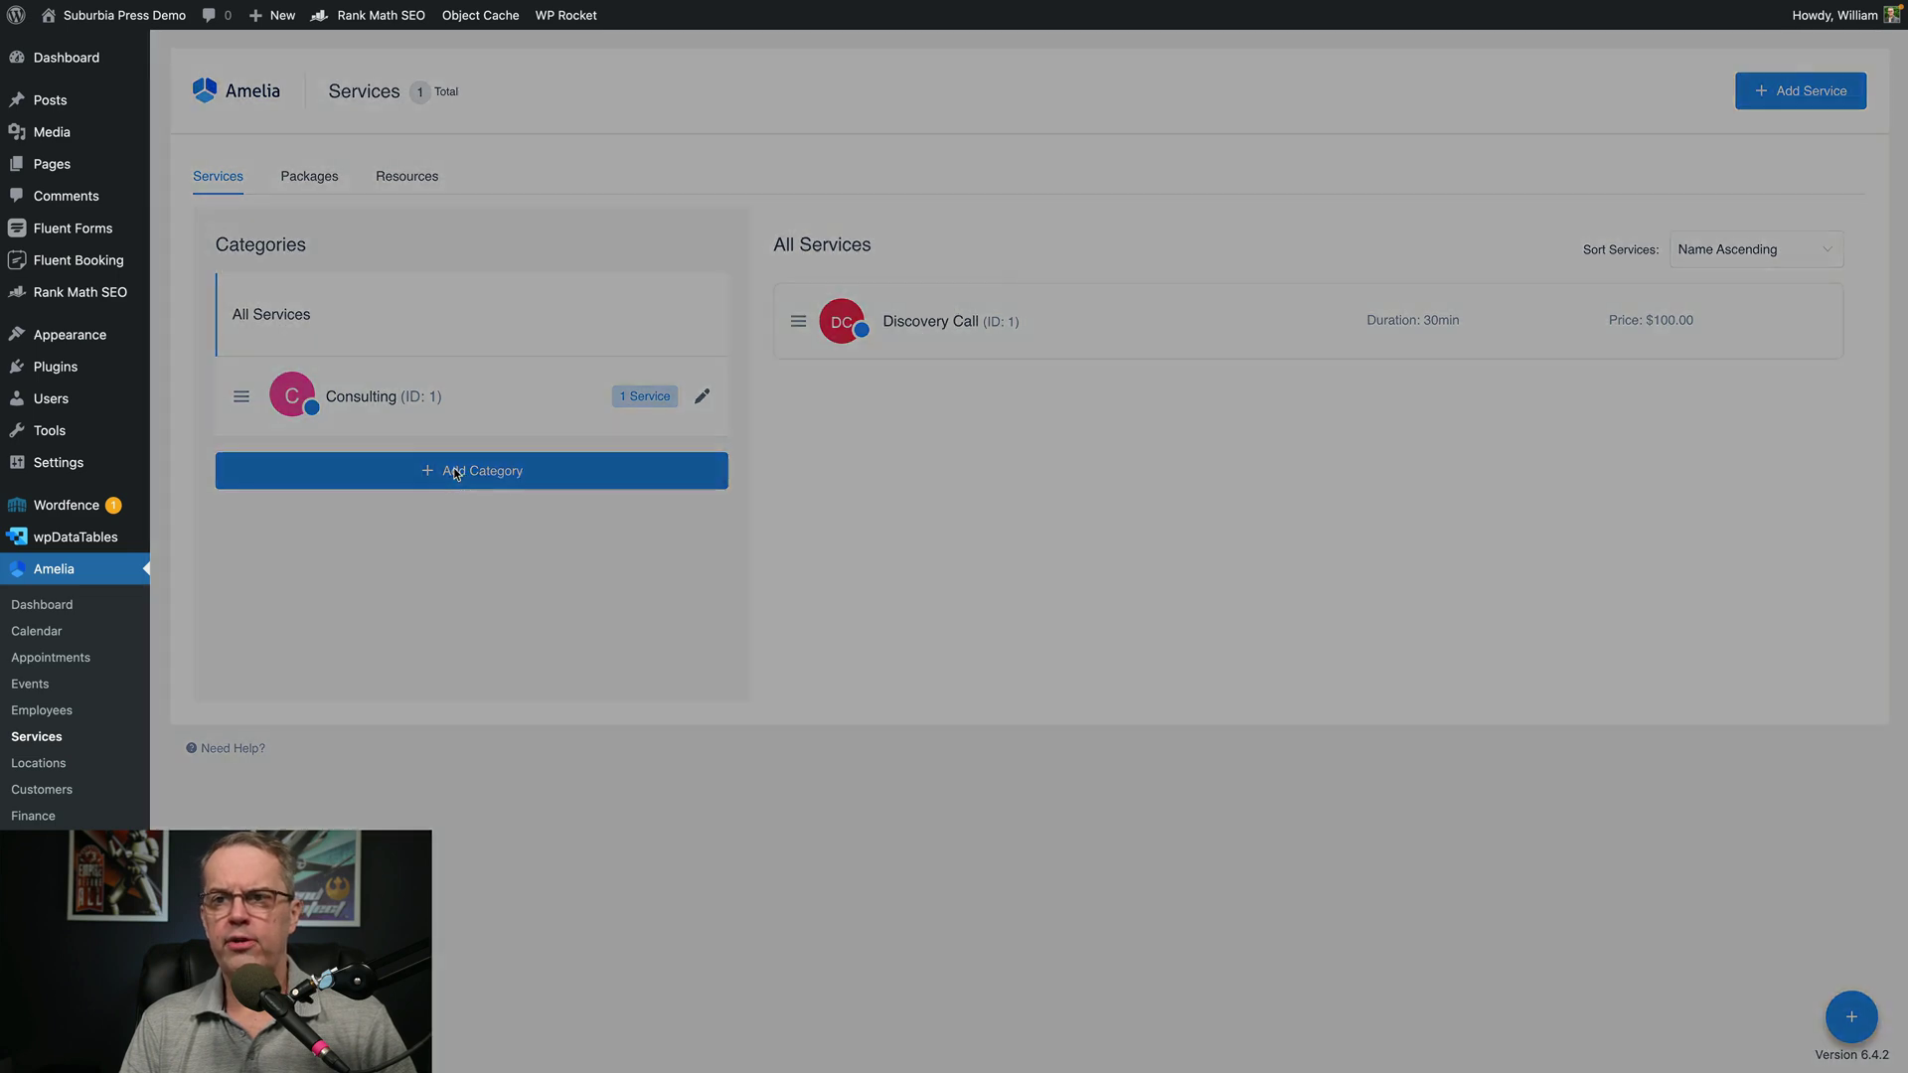
click(1487, 329)
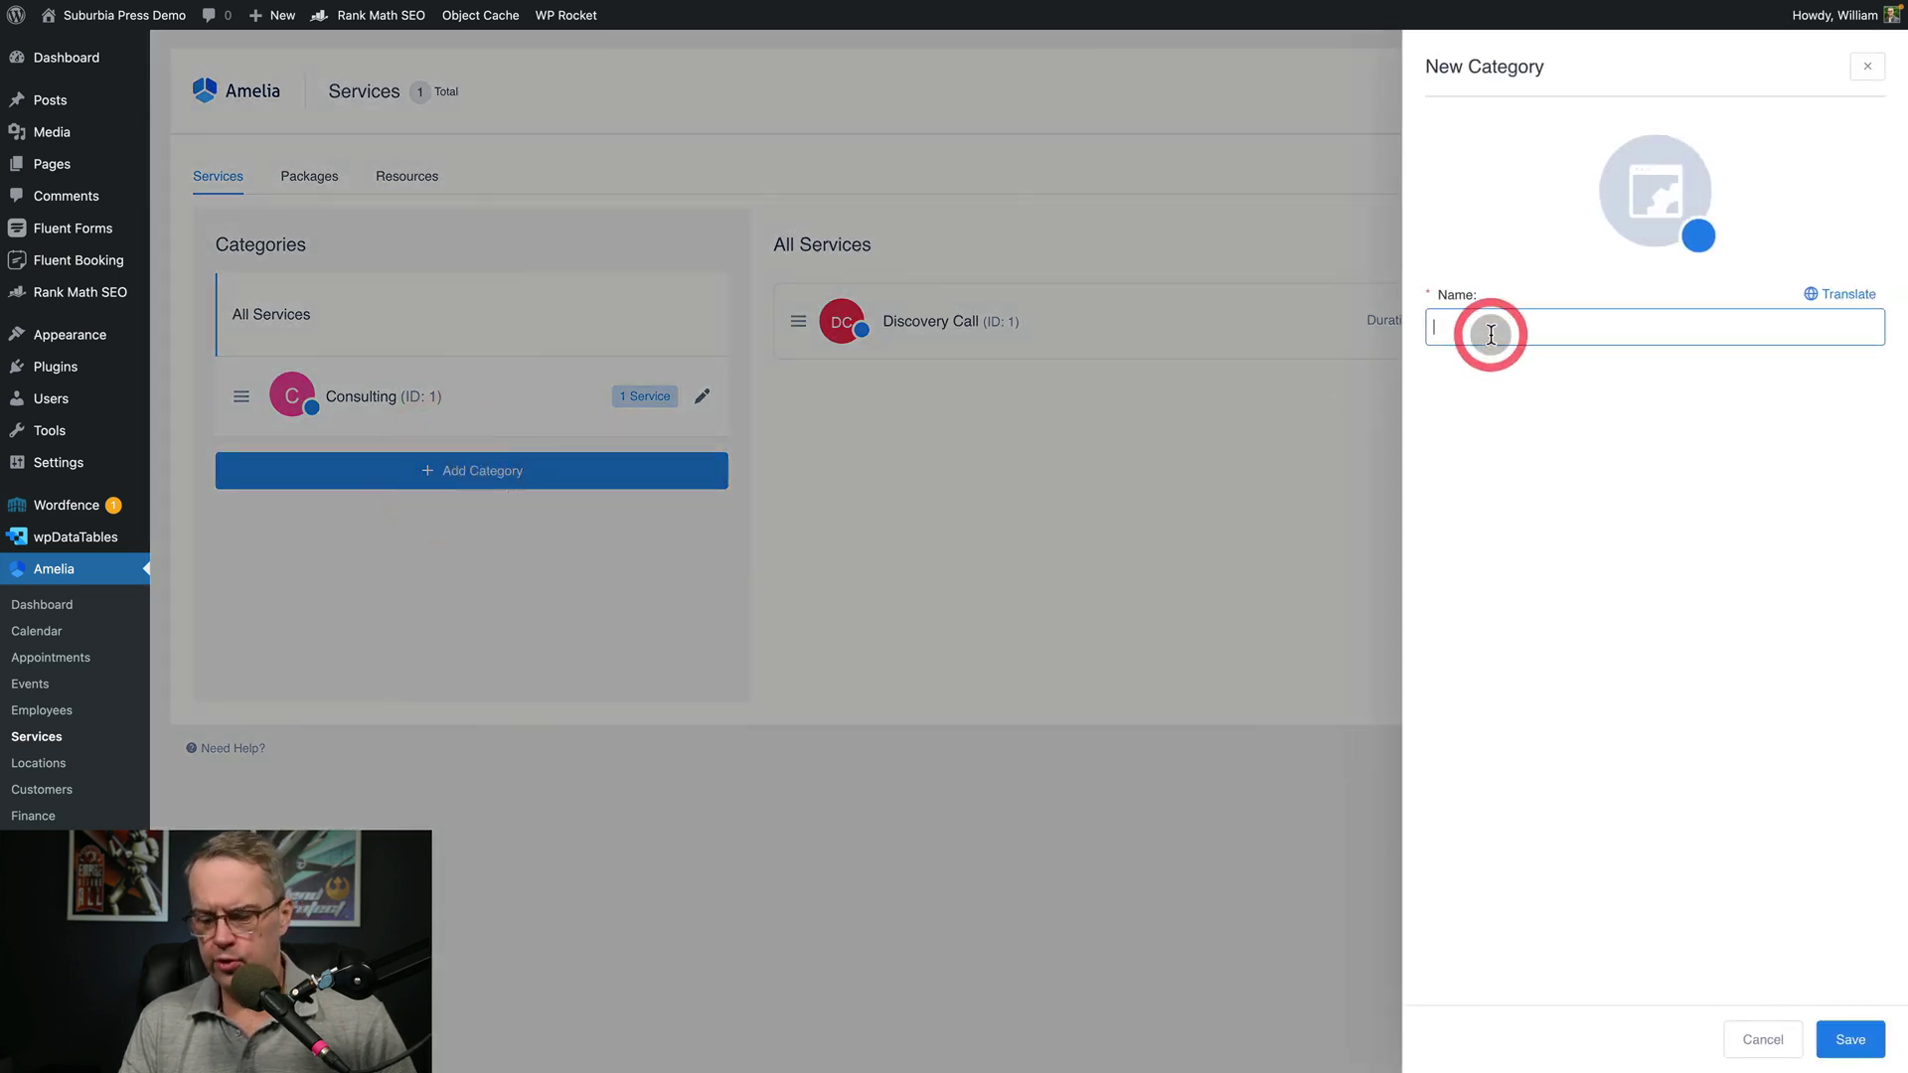
text(Training)
click(1850, 1039)
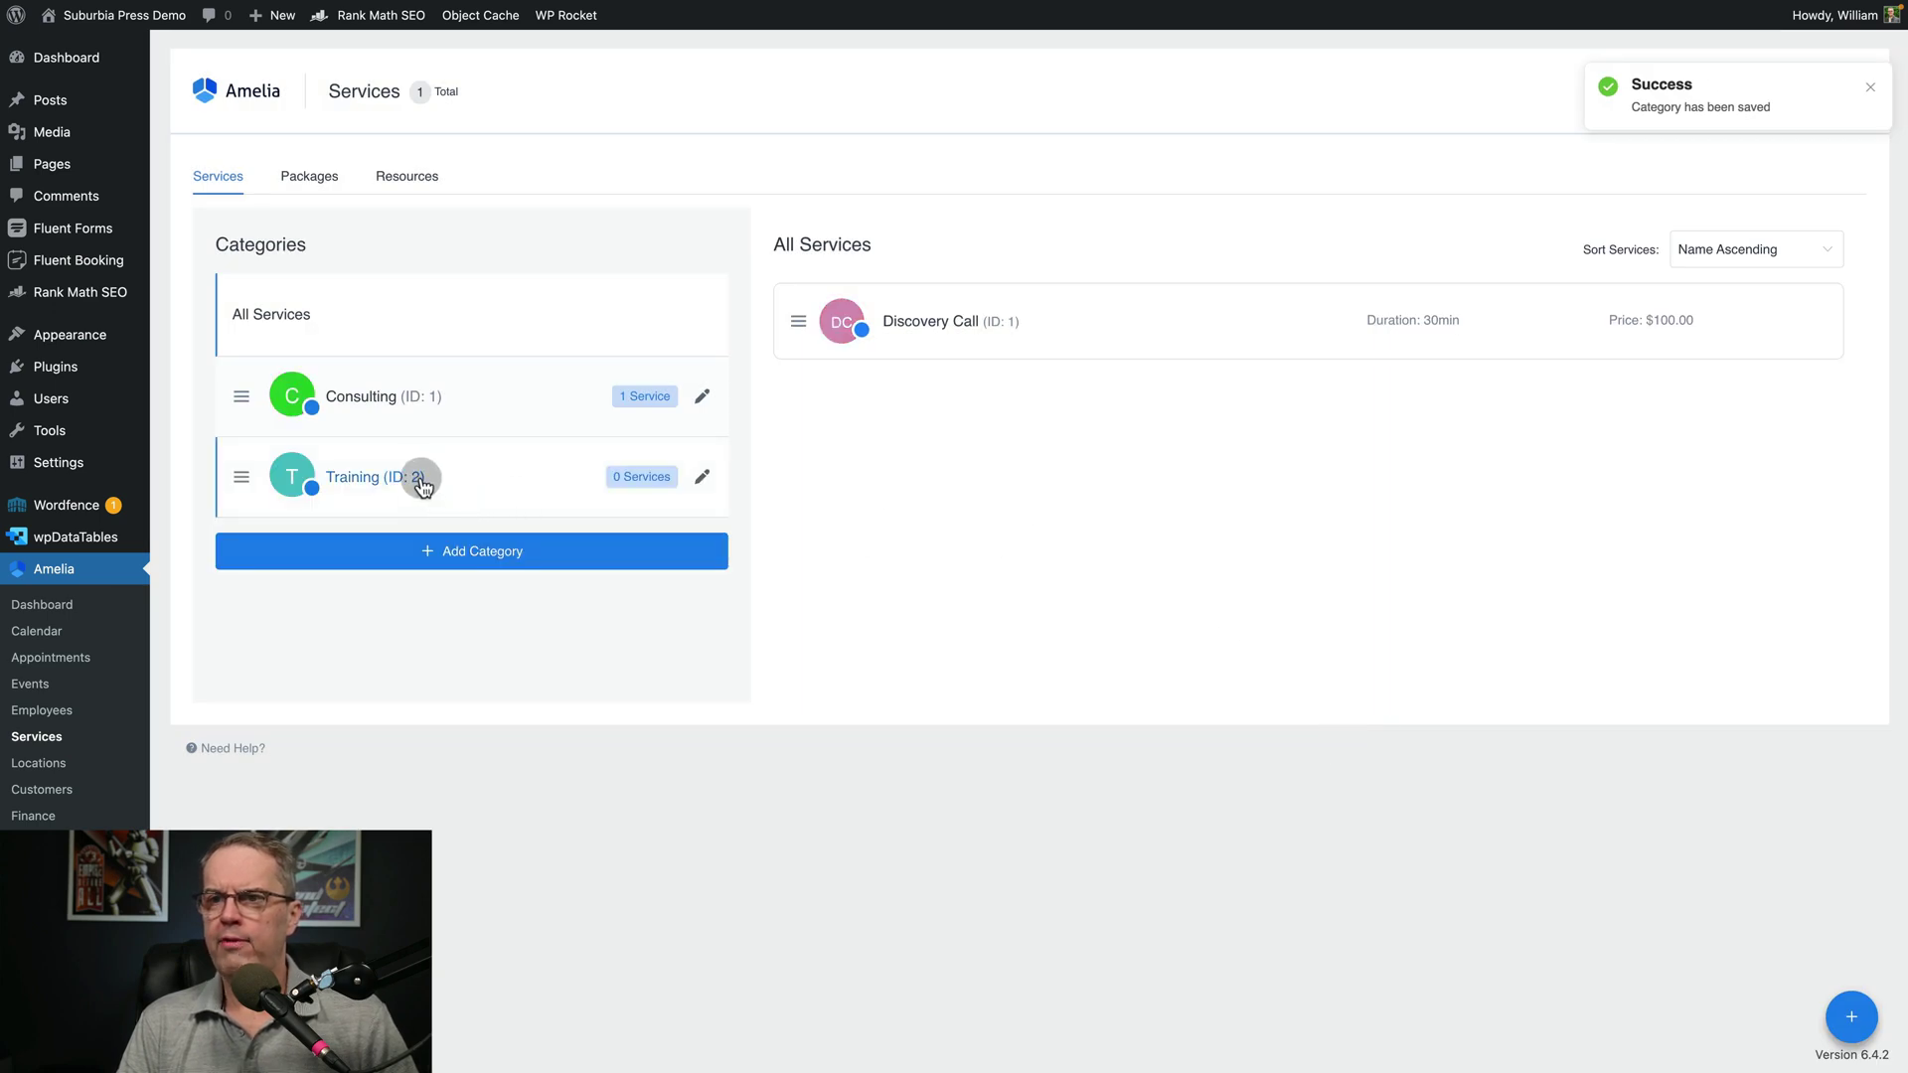
click(419, 479)
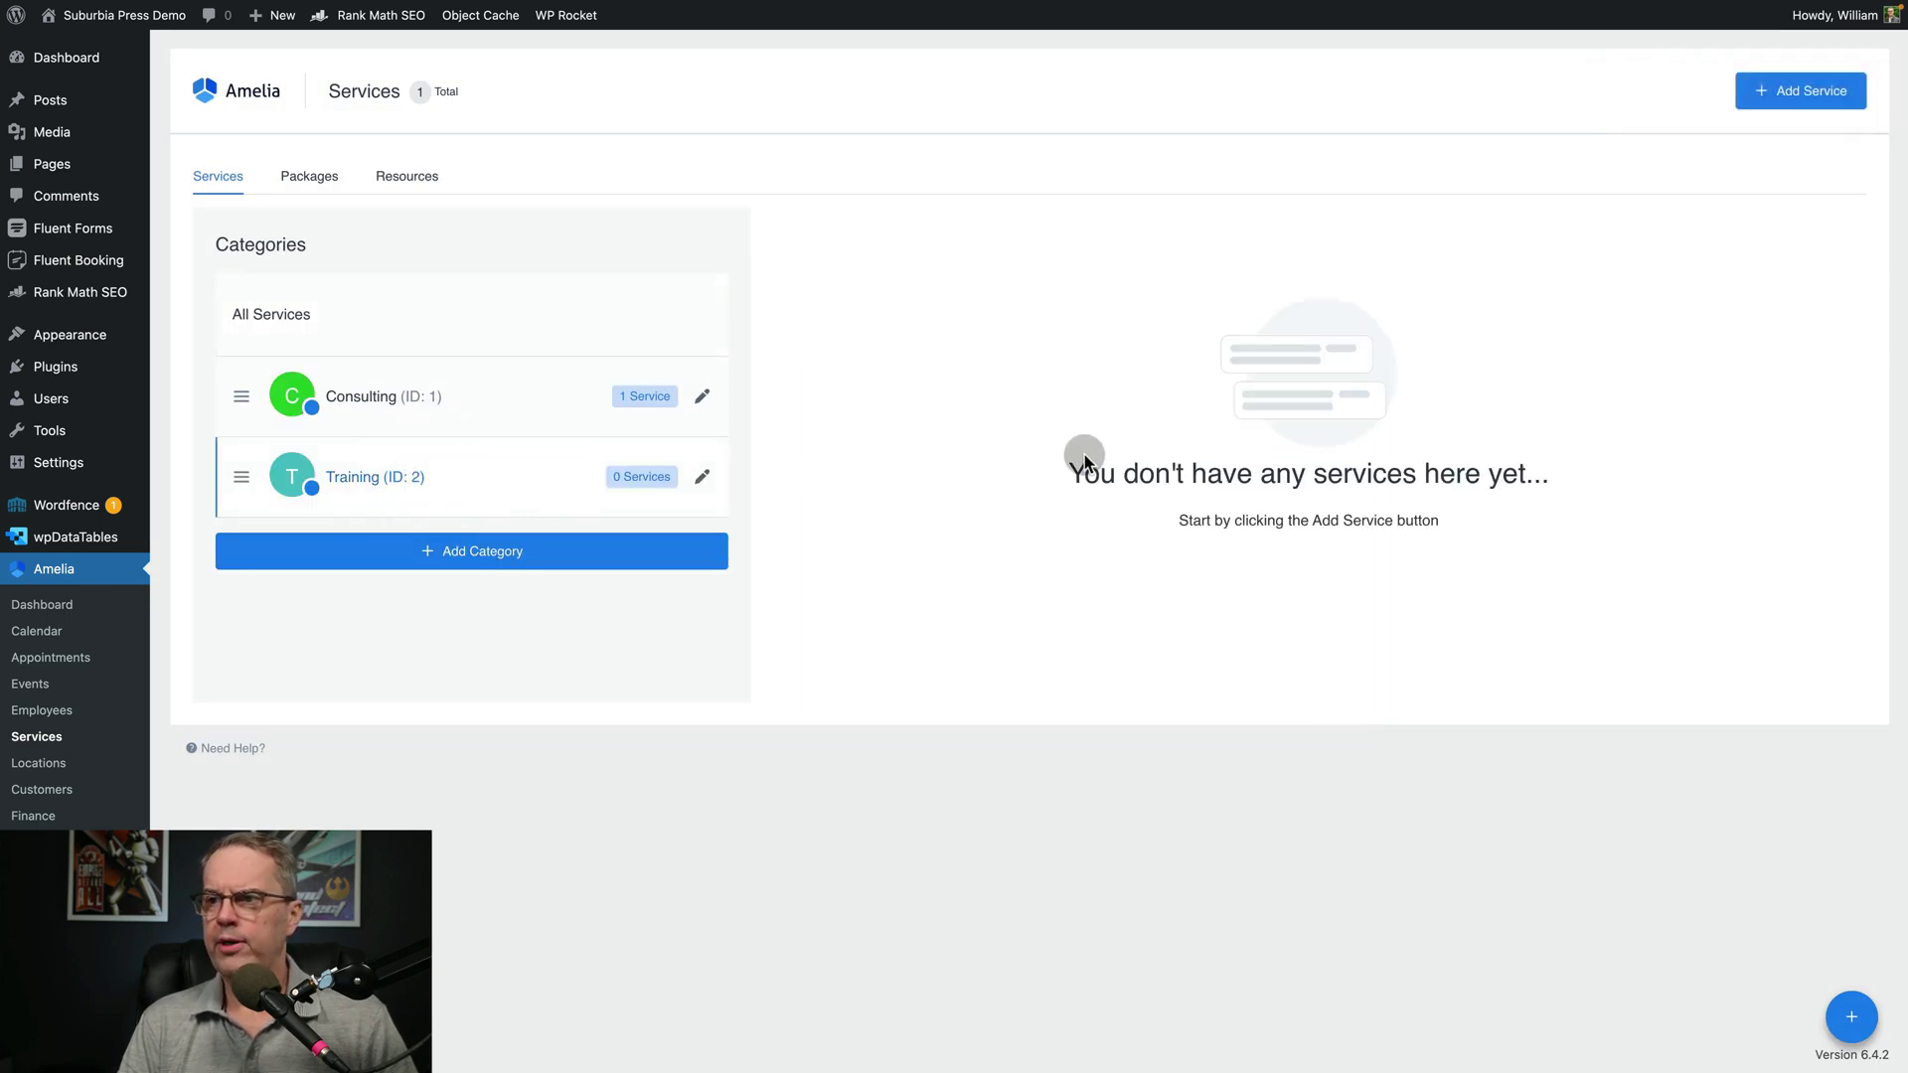
click(1798, 92)
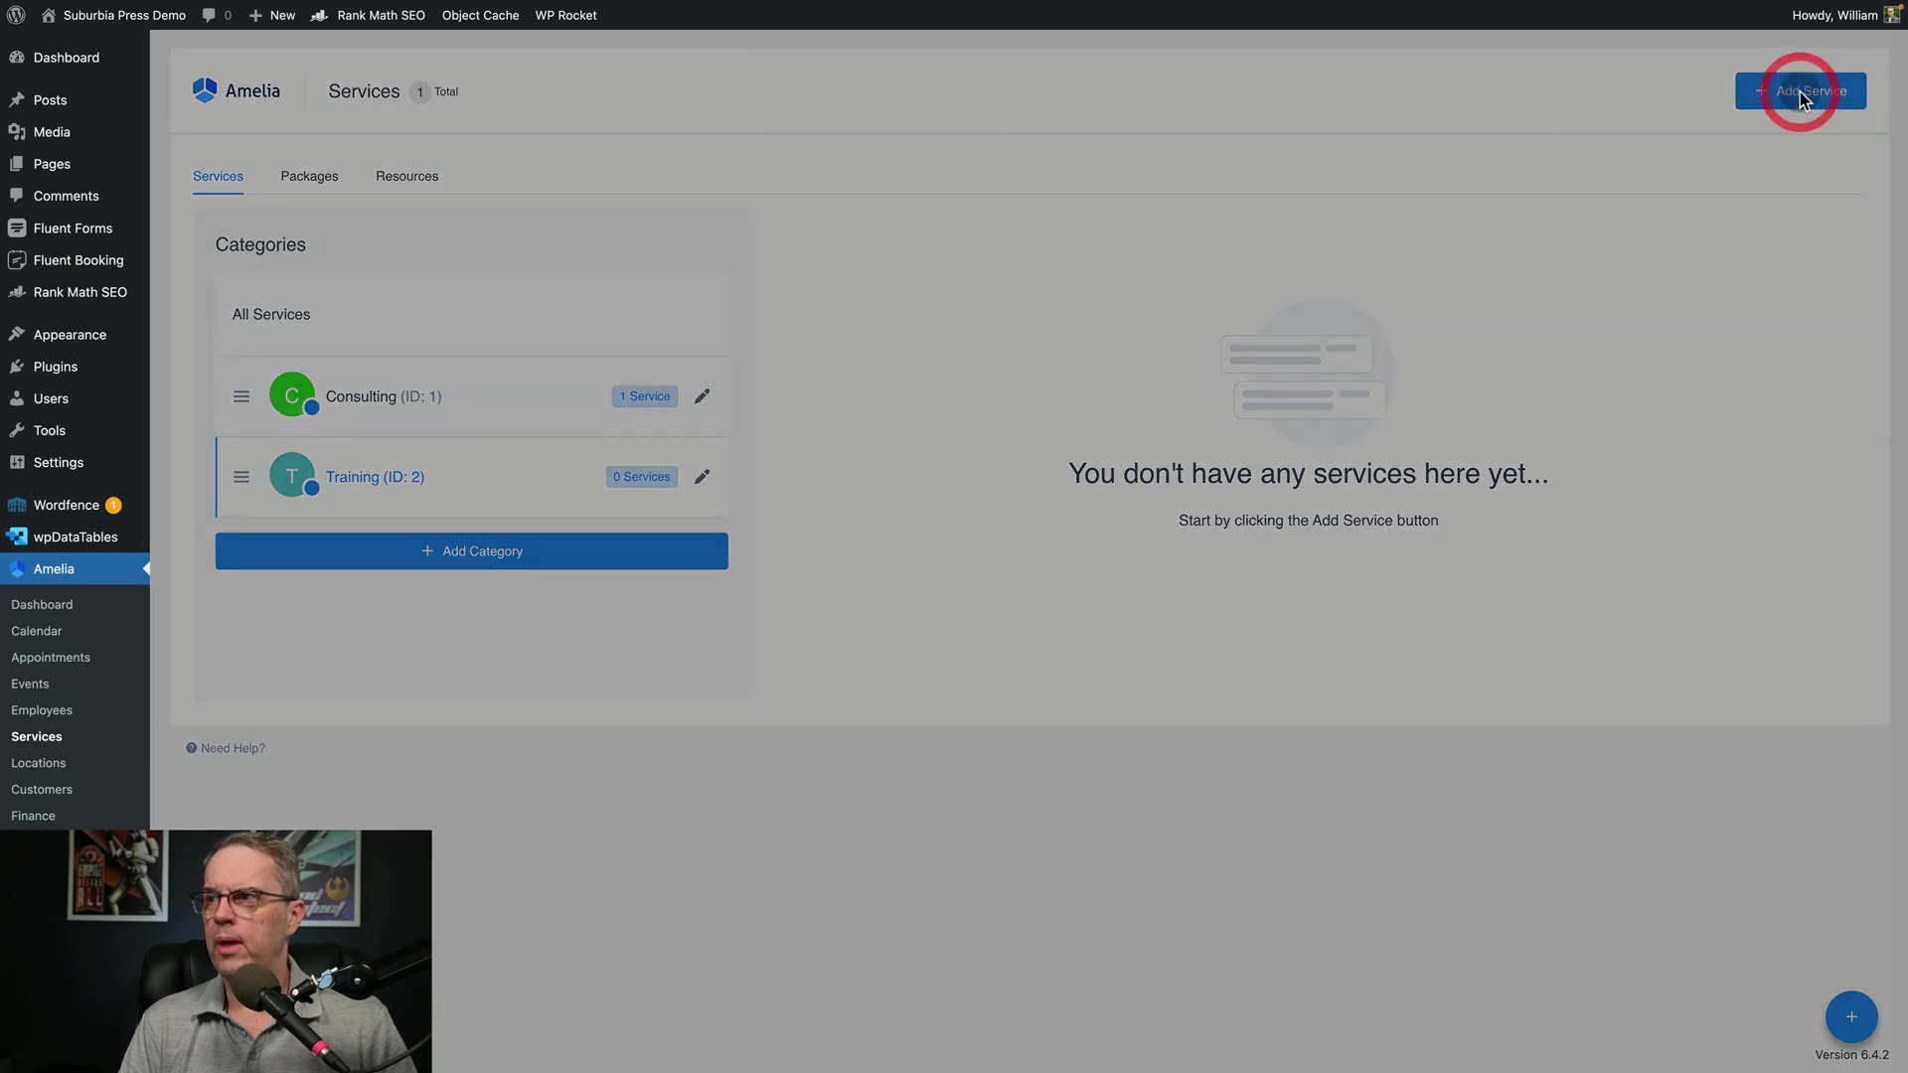
Enter 'WordPress Bootcamp' as the new service's name
click(1584, 377)
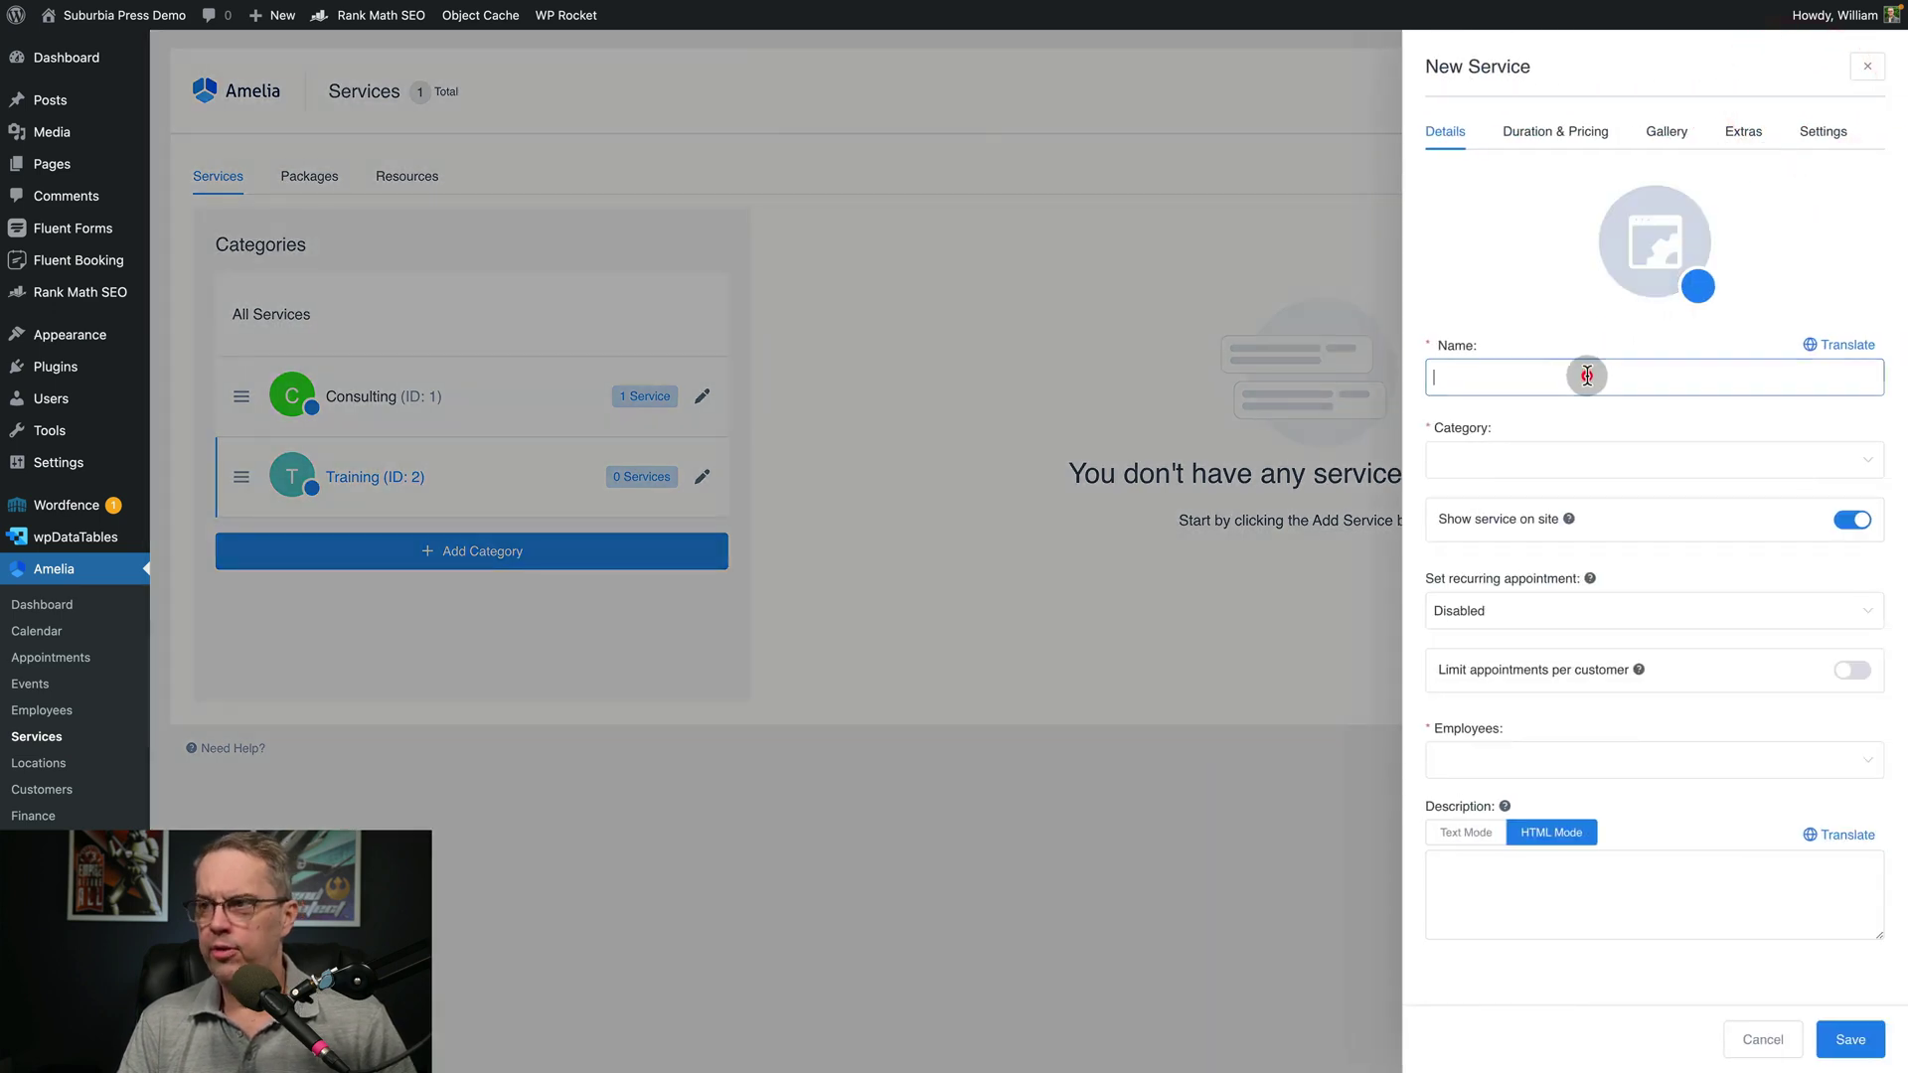
text(WordPress Bootv)
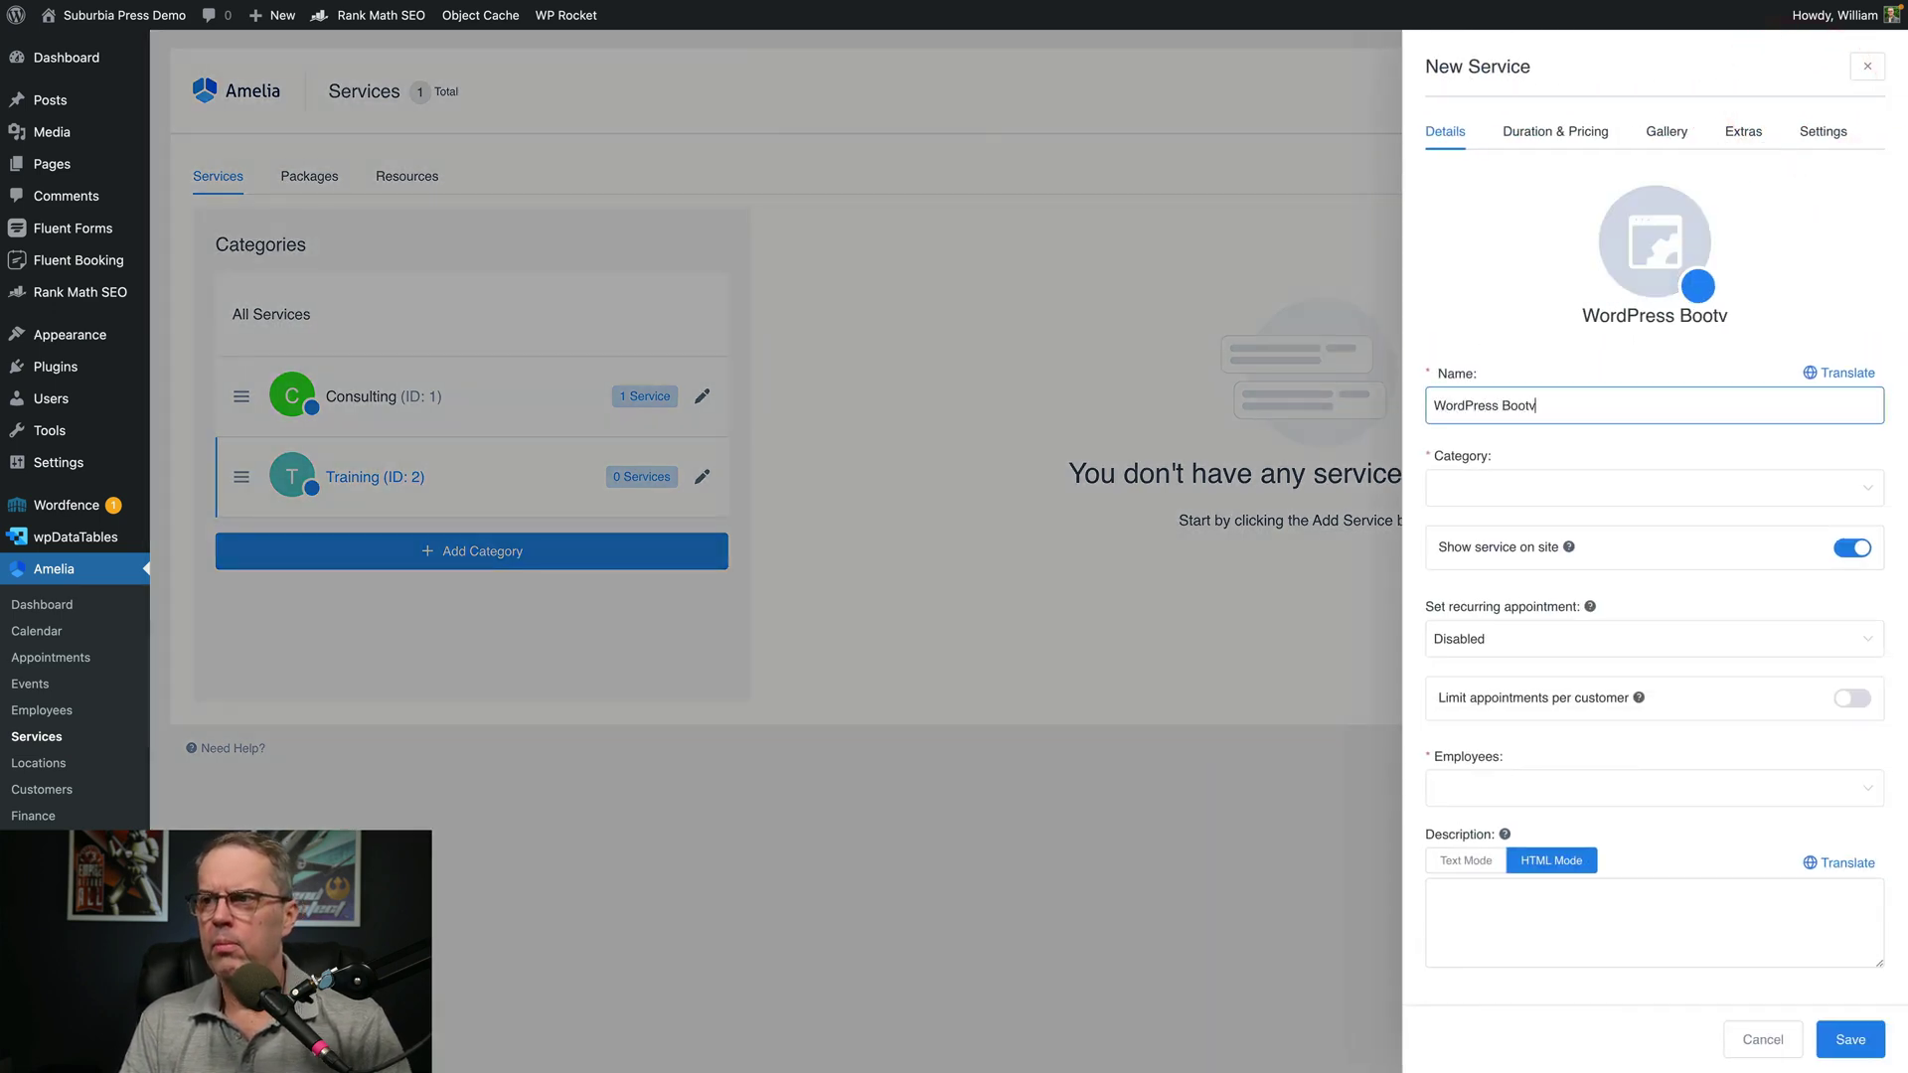
key(BackSpace)
text(camp)
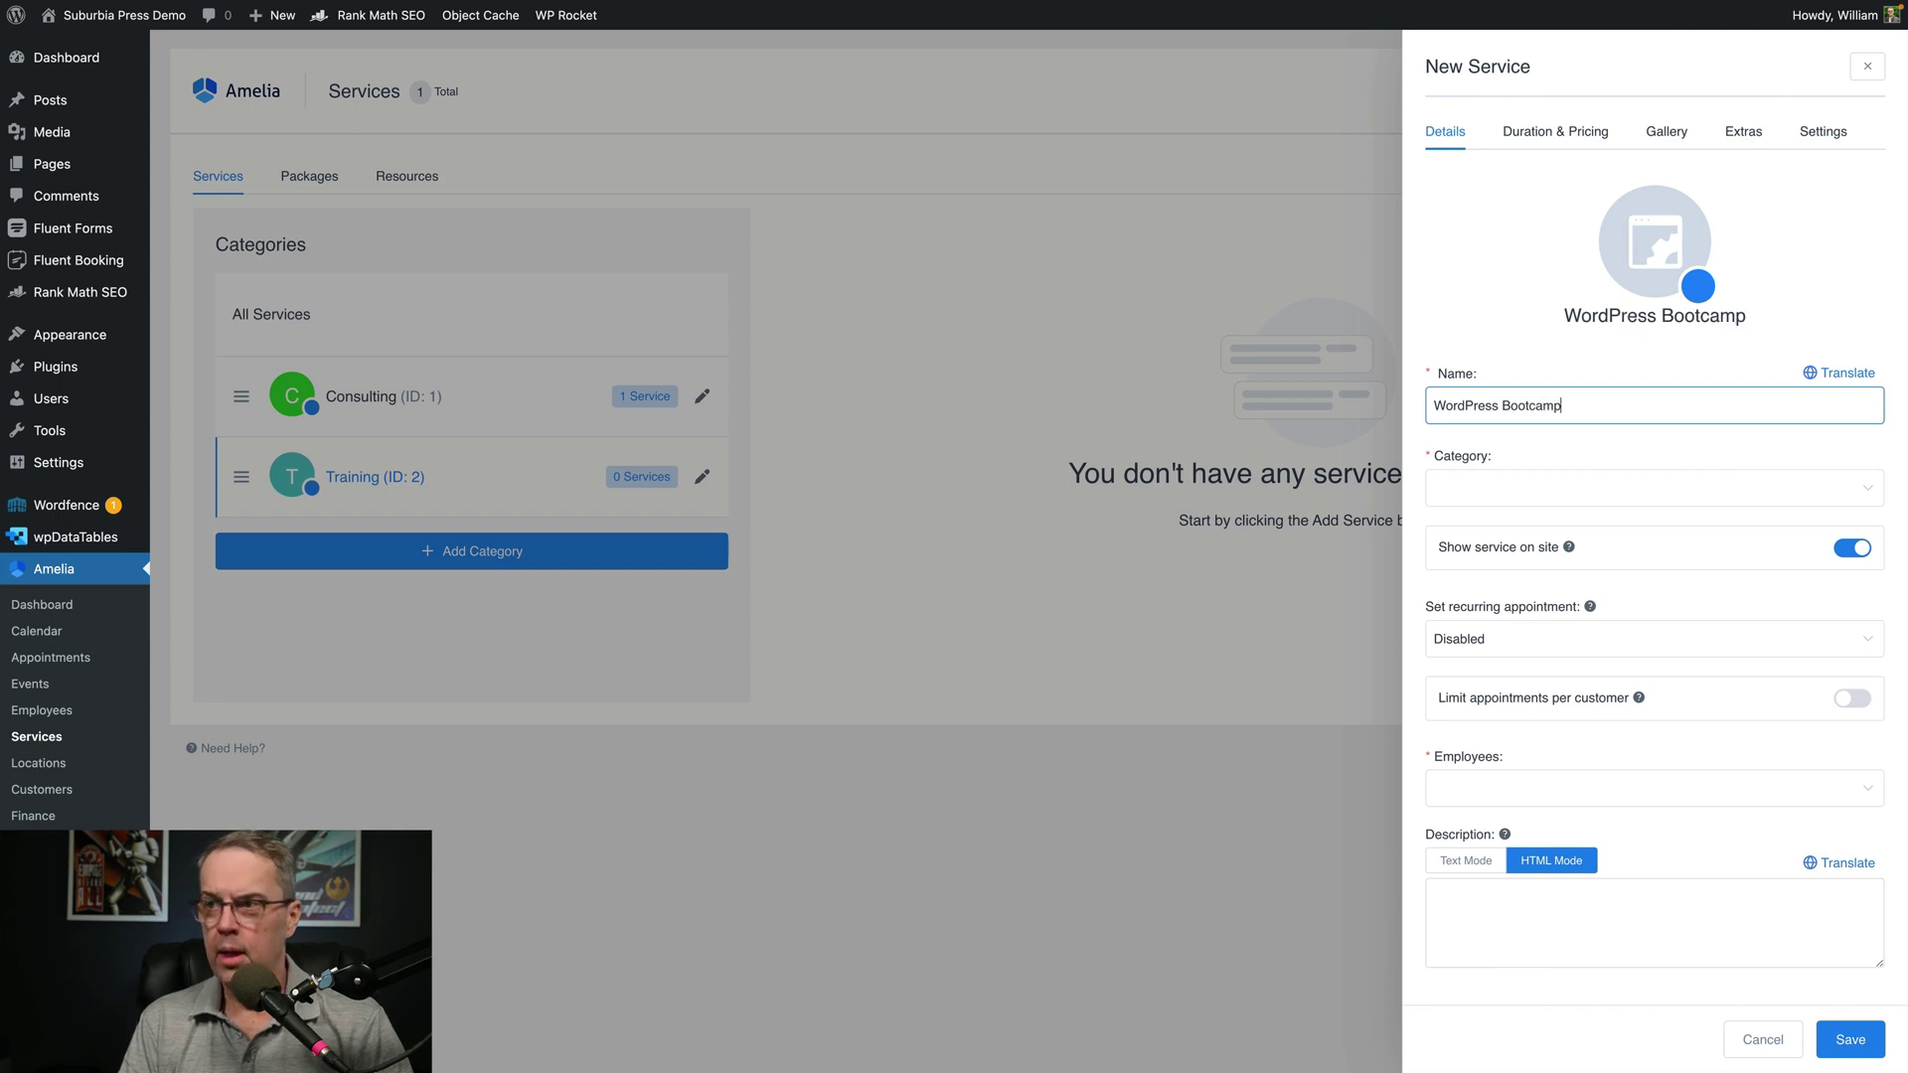
Put the service in the Training category and assign both employees to it
click(1576, 490)
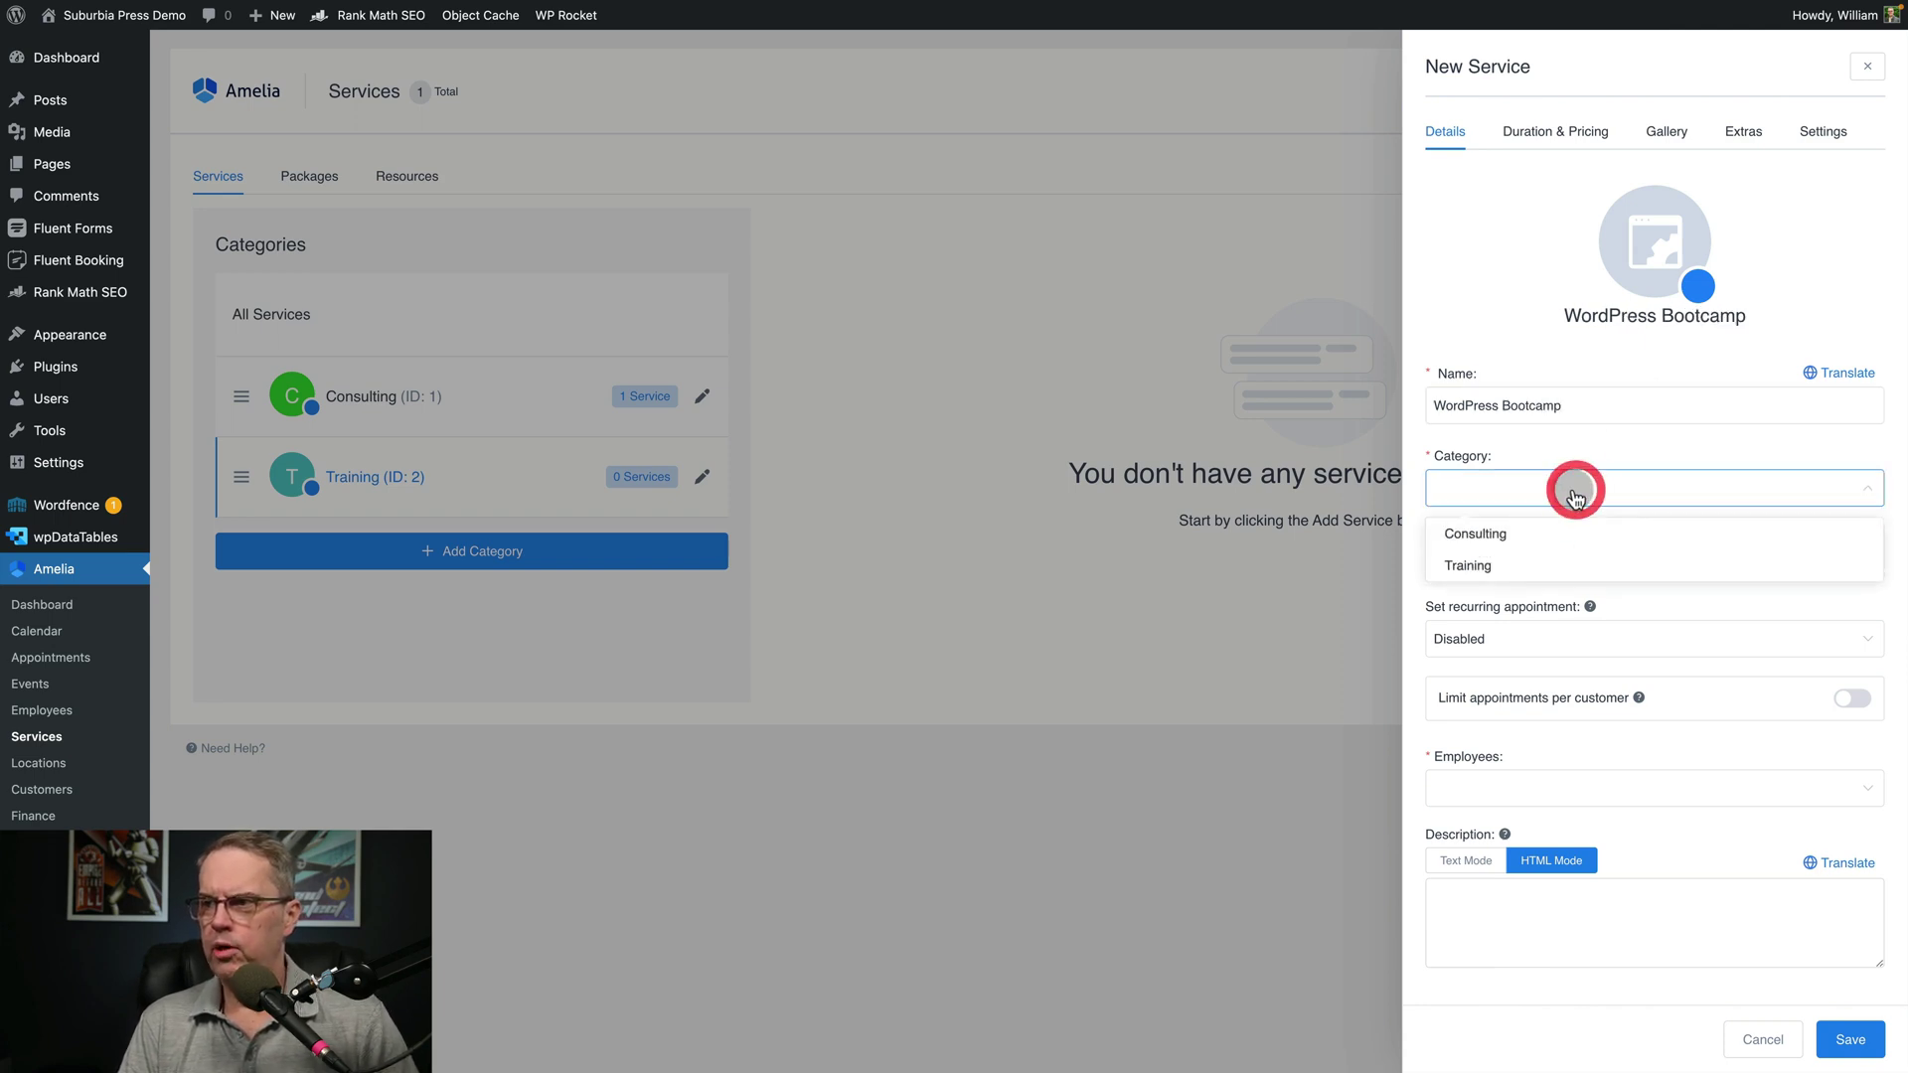
click(1484, 573)
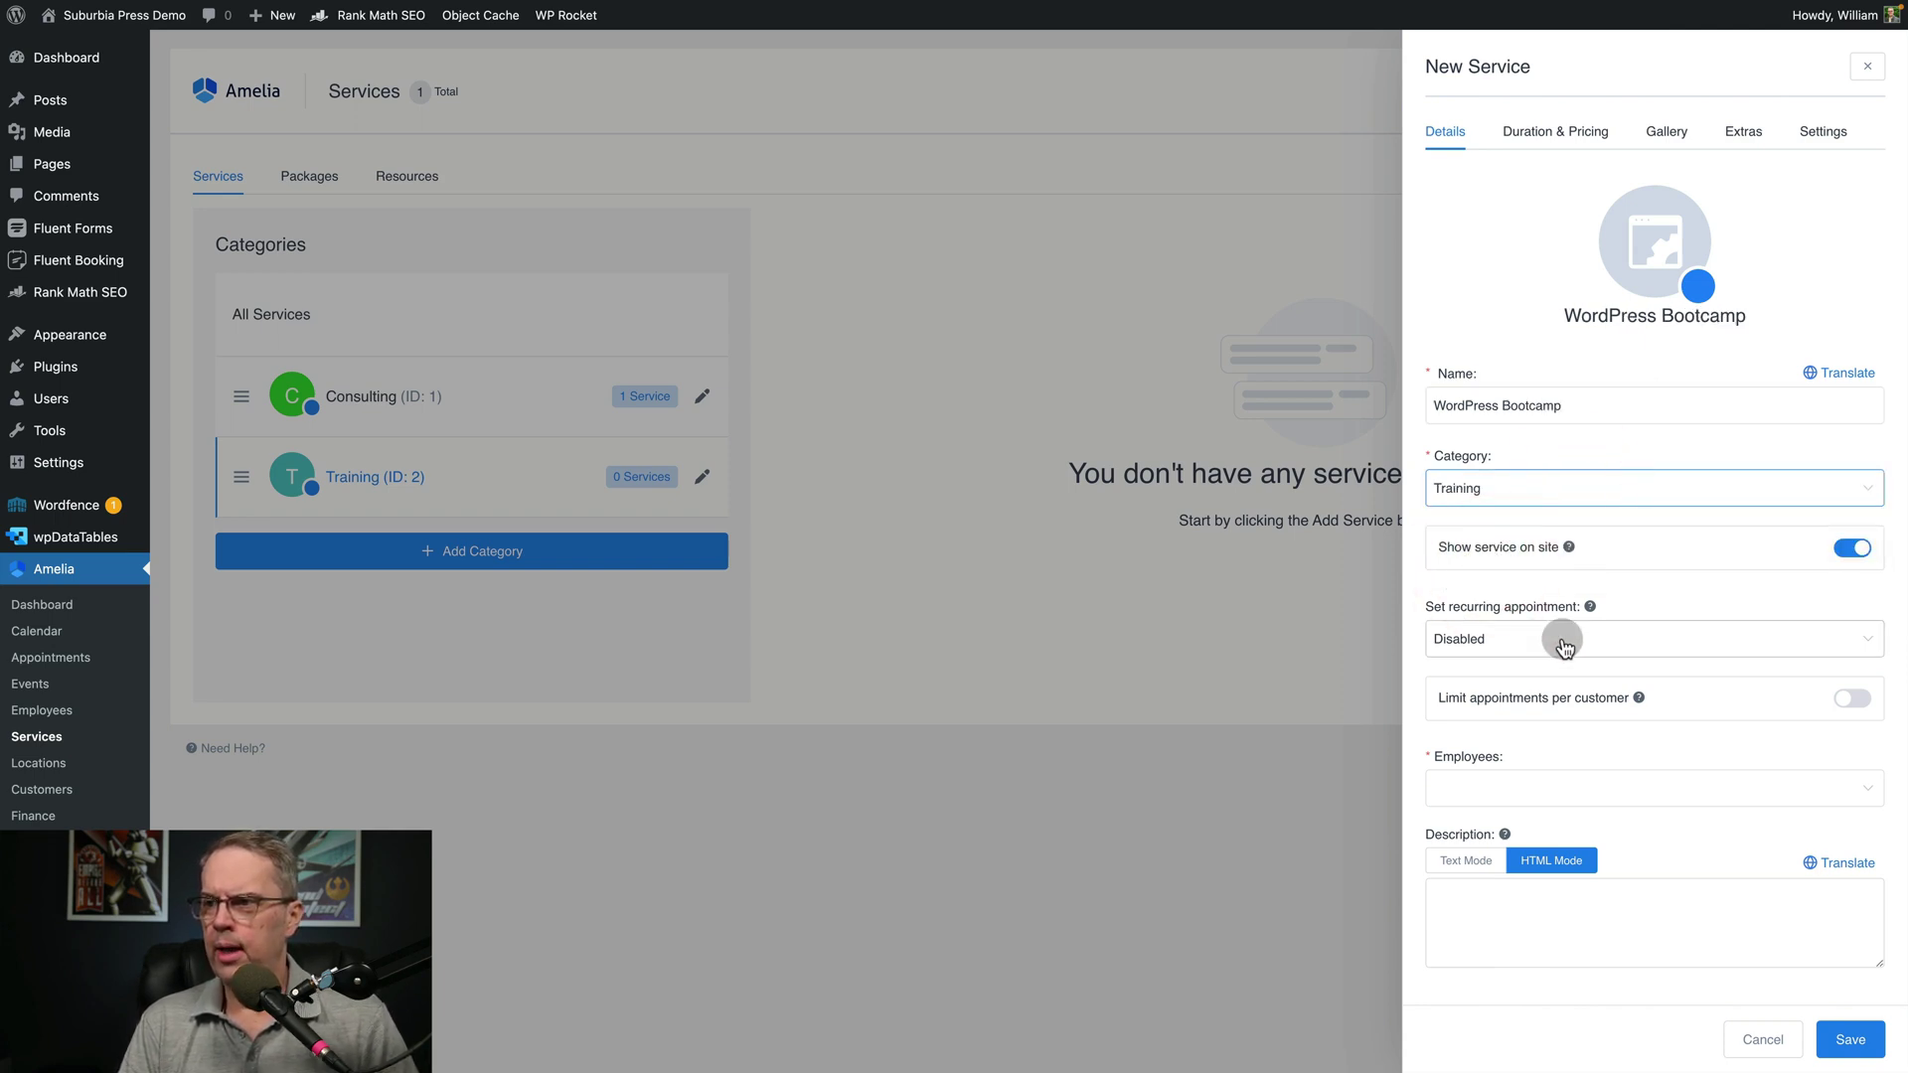
click(1520, 789)
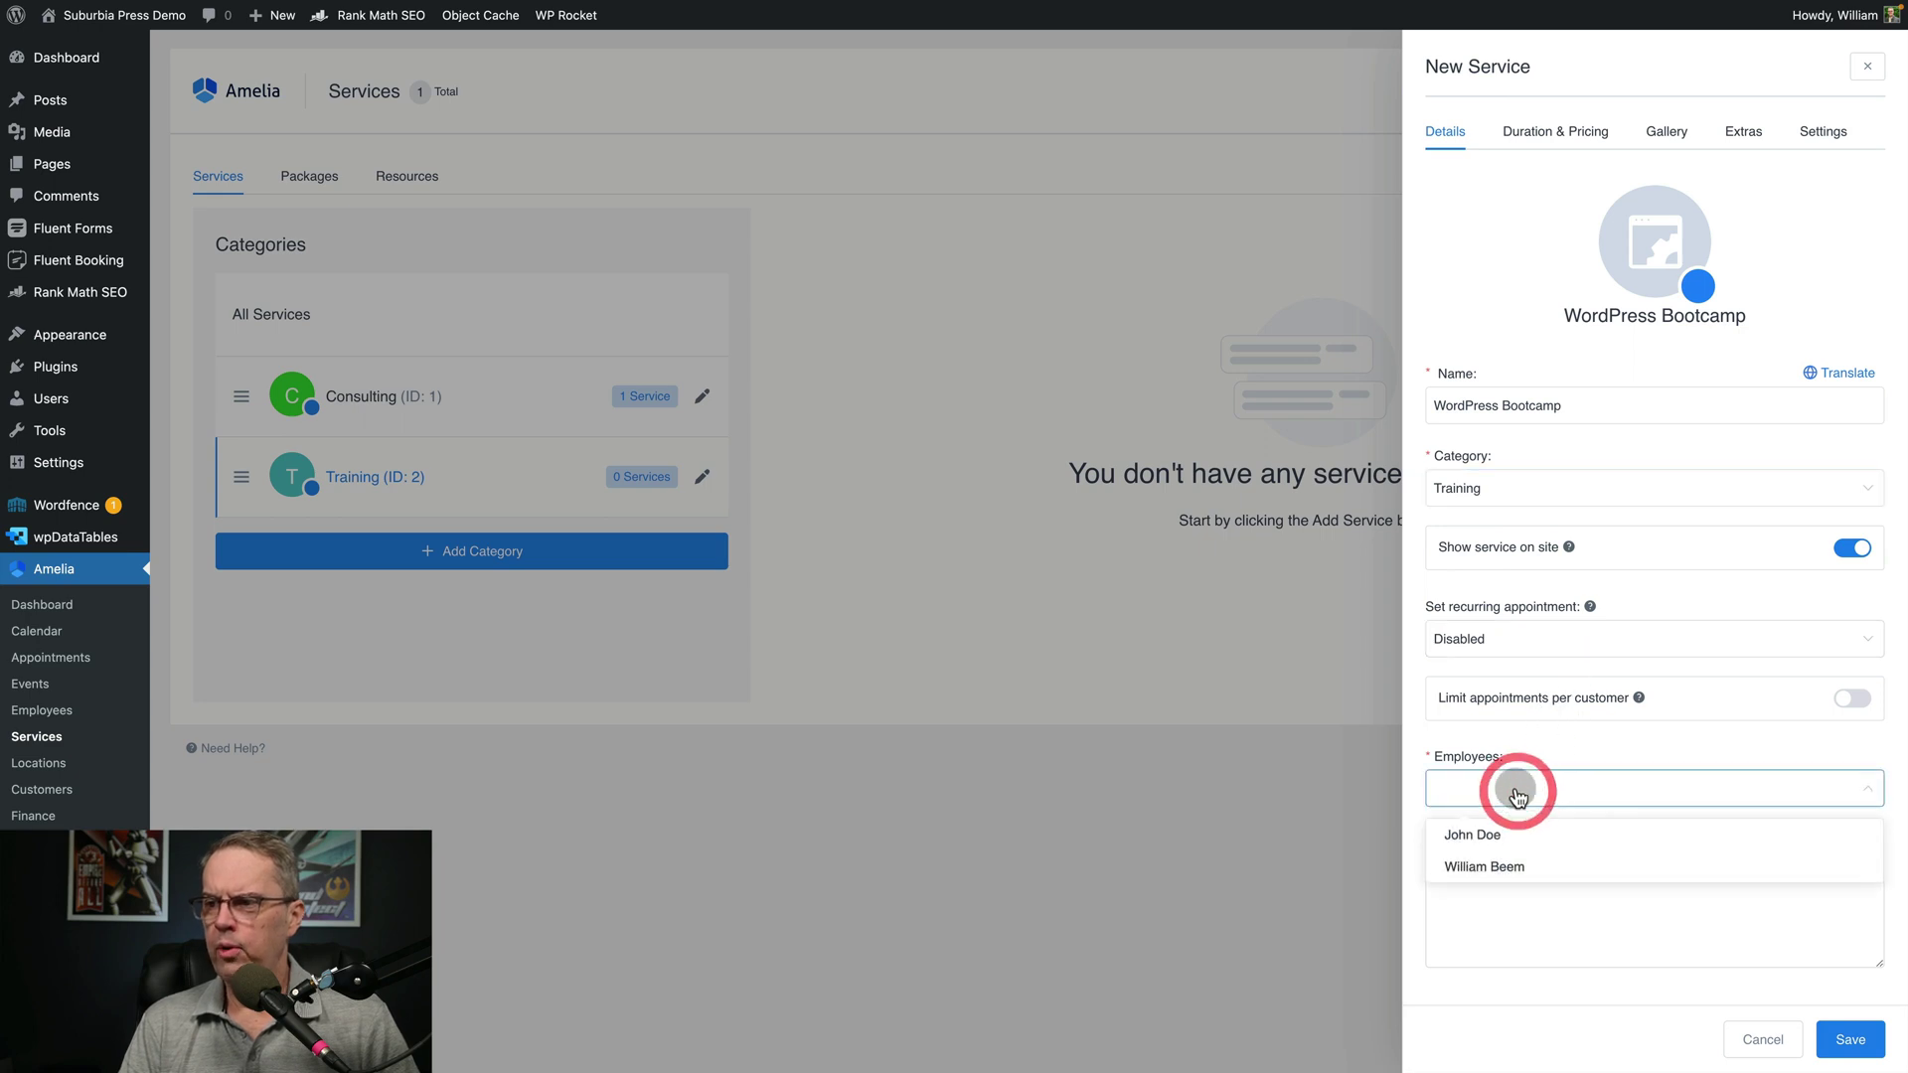
click(1497, 839)
click(1523, 868)
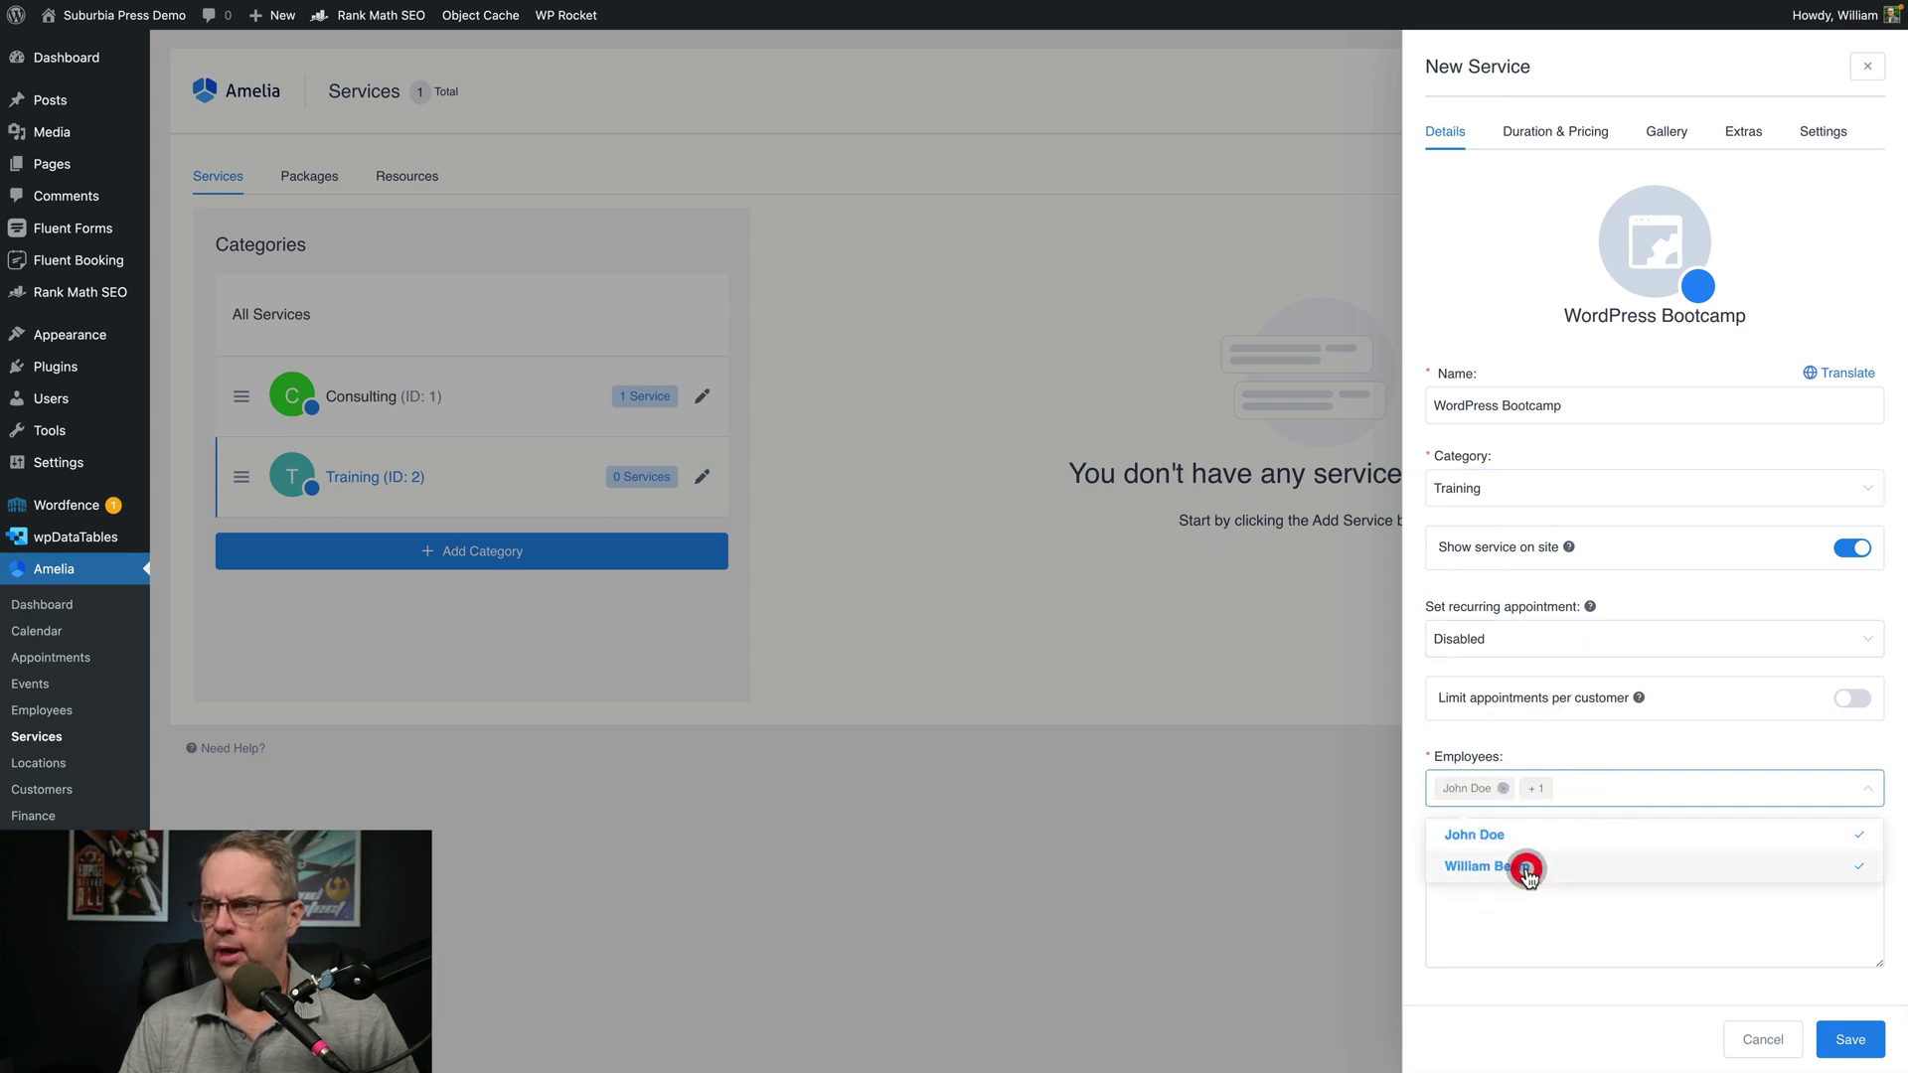
click(1651, 724)
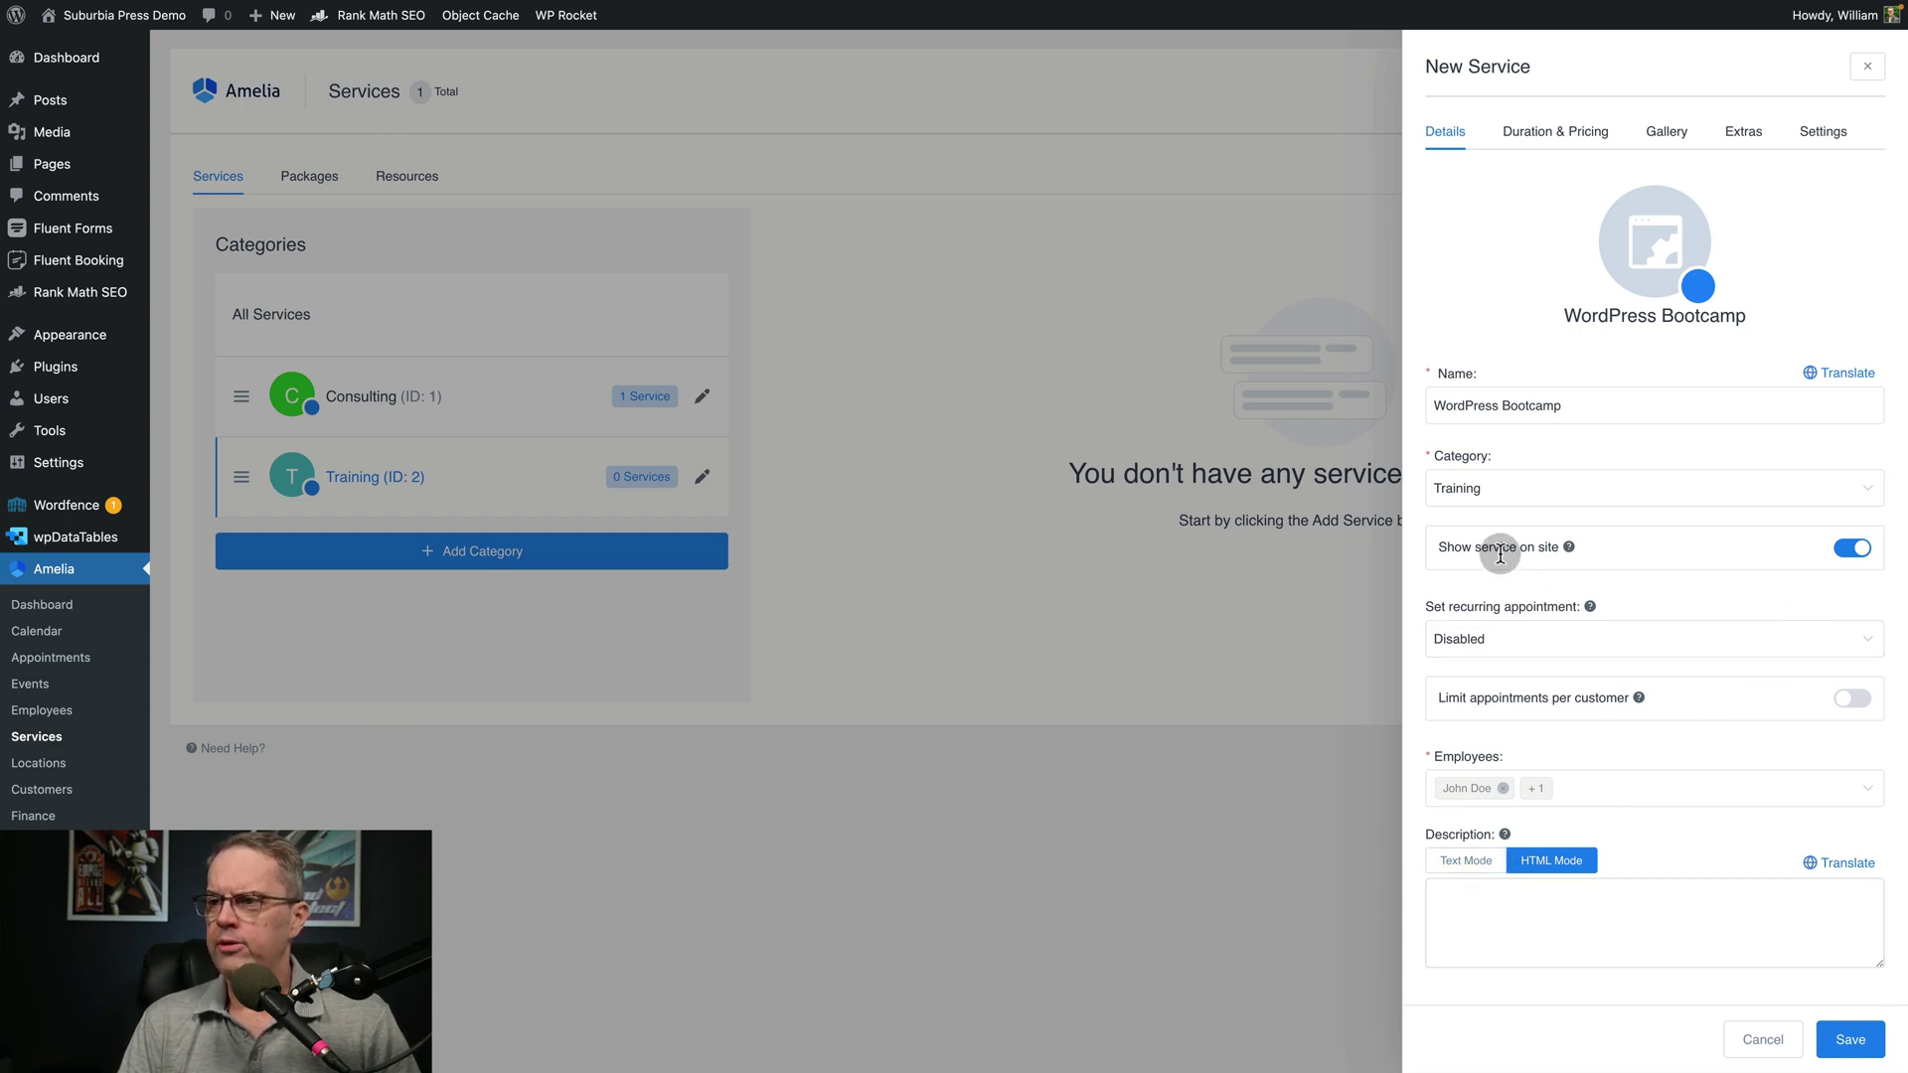
mouse_move(1570, 545)
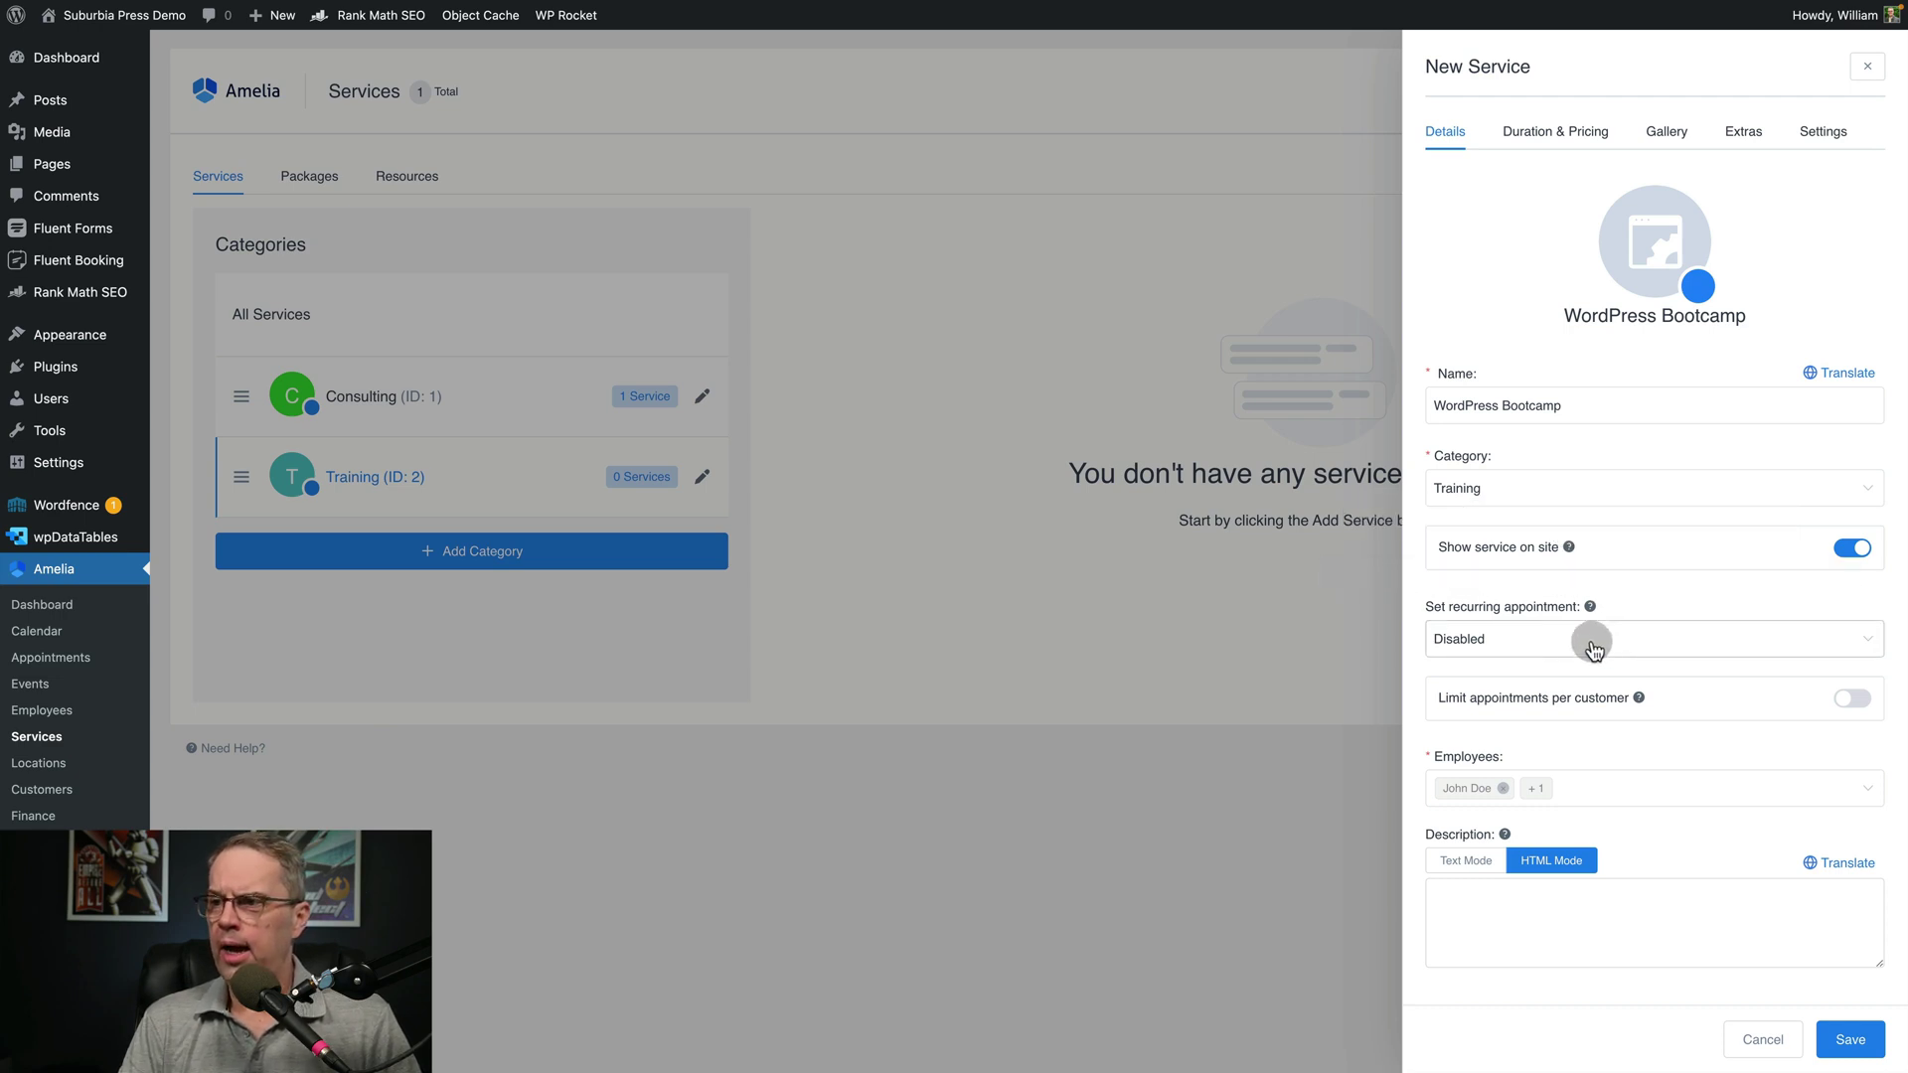
Leave recurring Disabled and the per-customer limit off, then attempt to save the service
click(1543, 637)
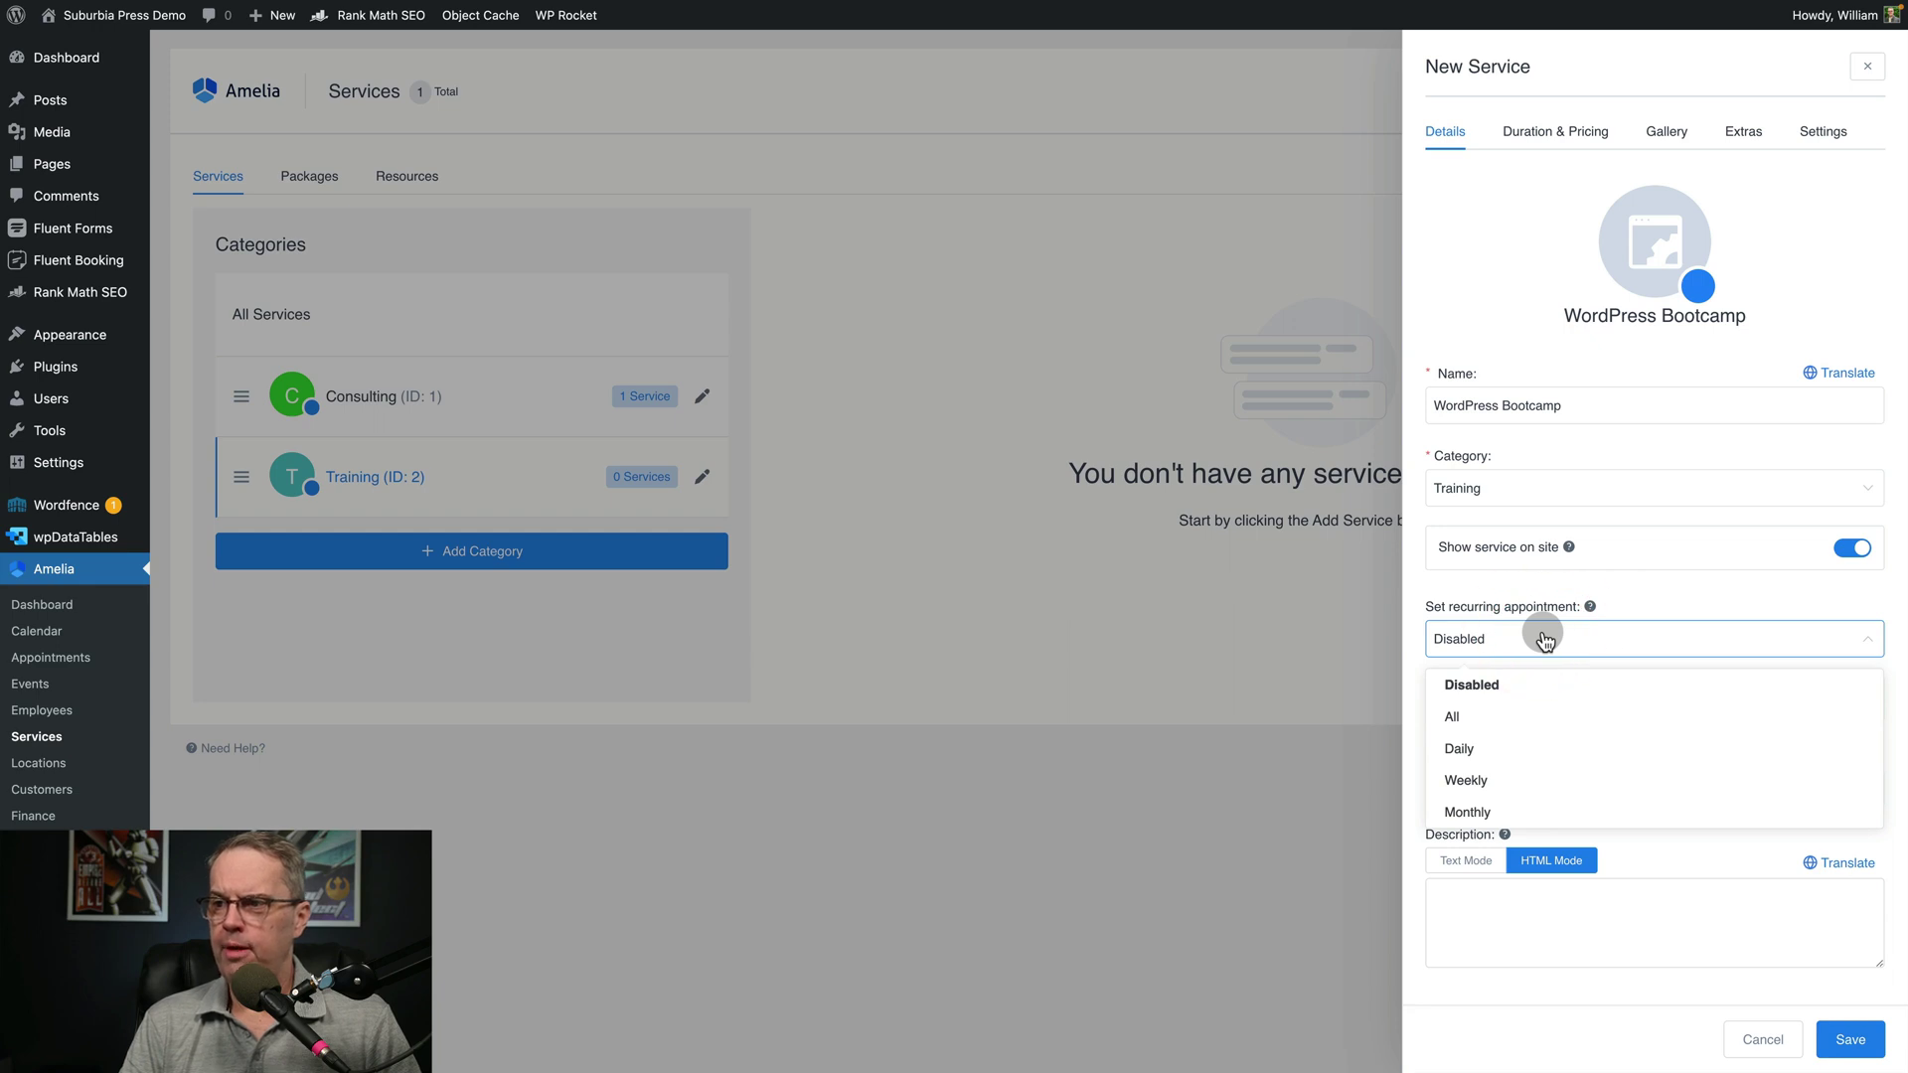
mouse_move(1588, 606)
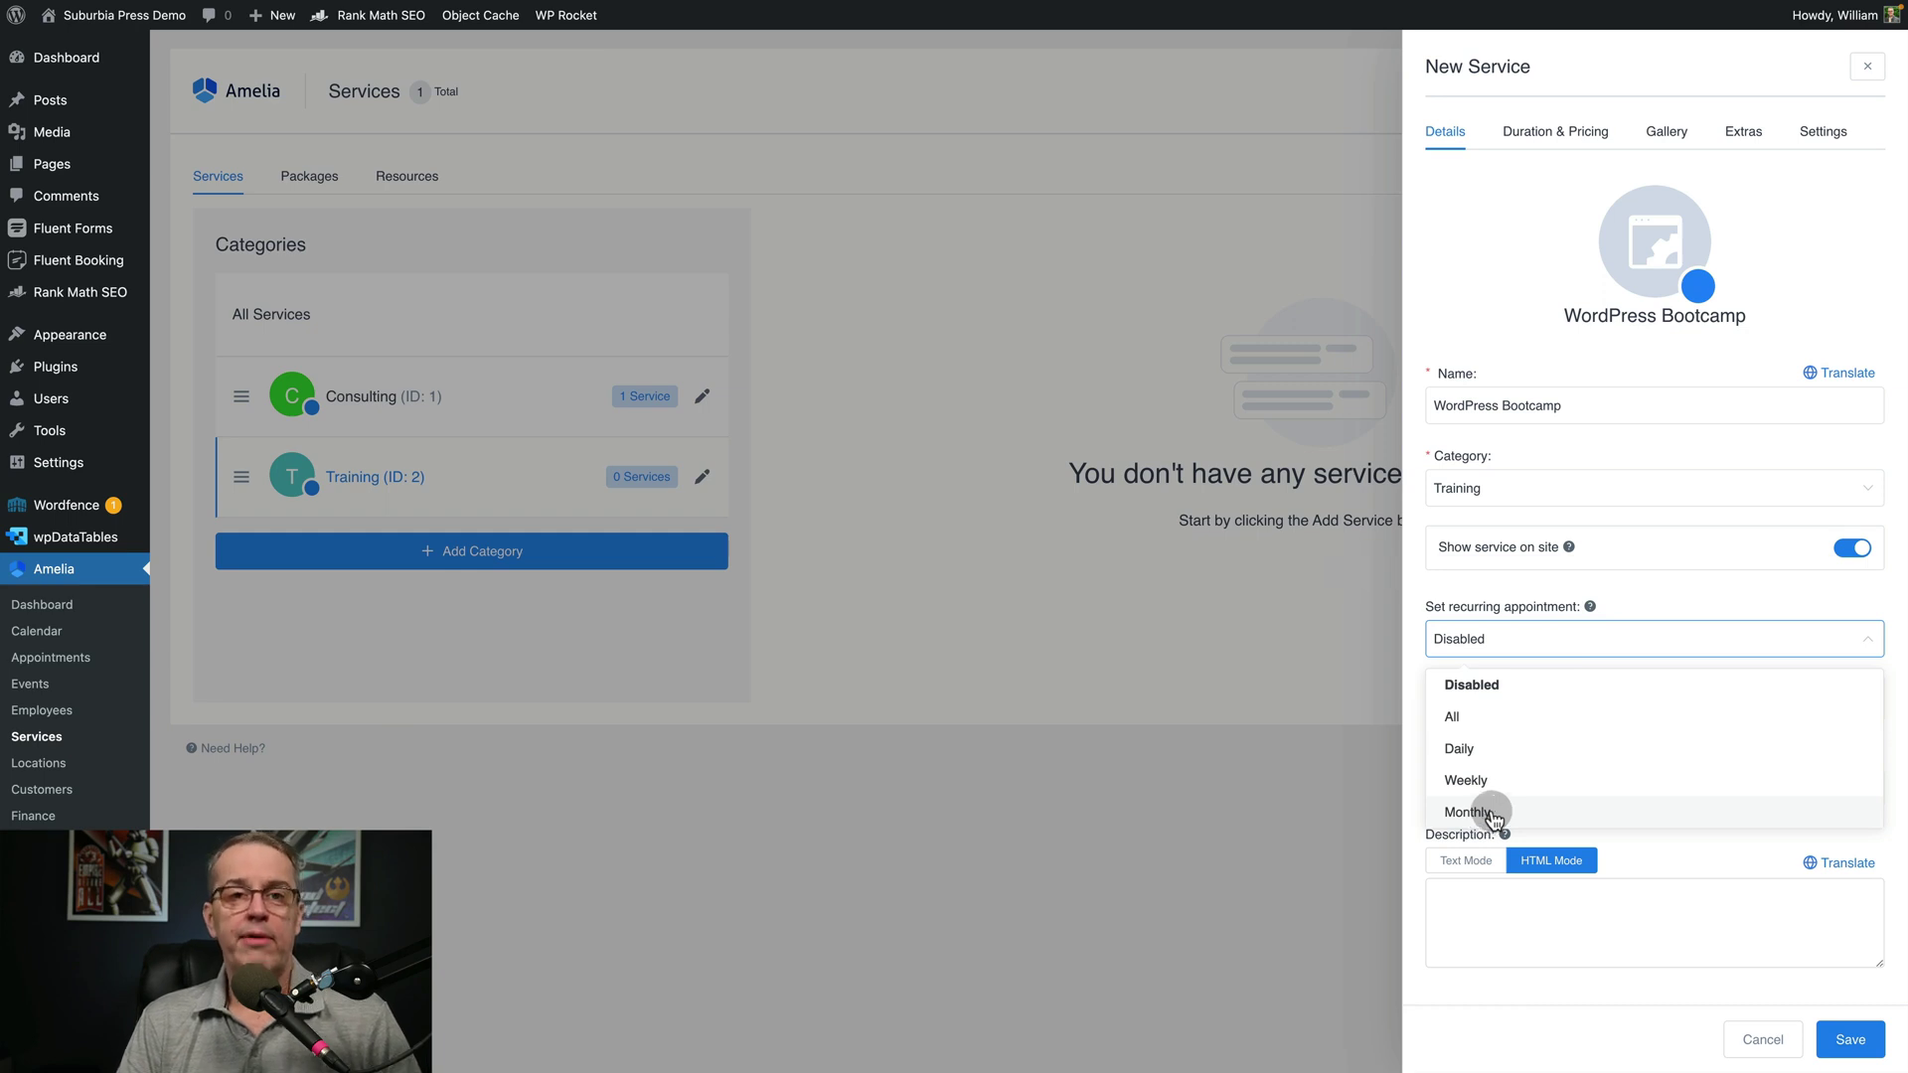
click(1657, 602)
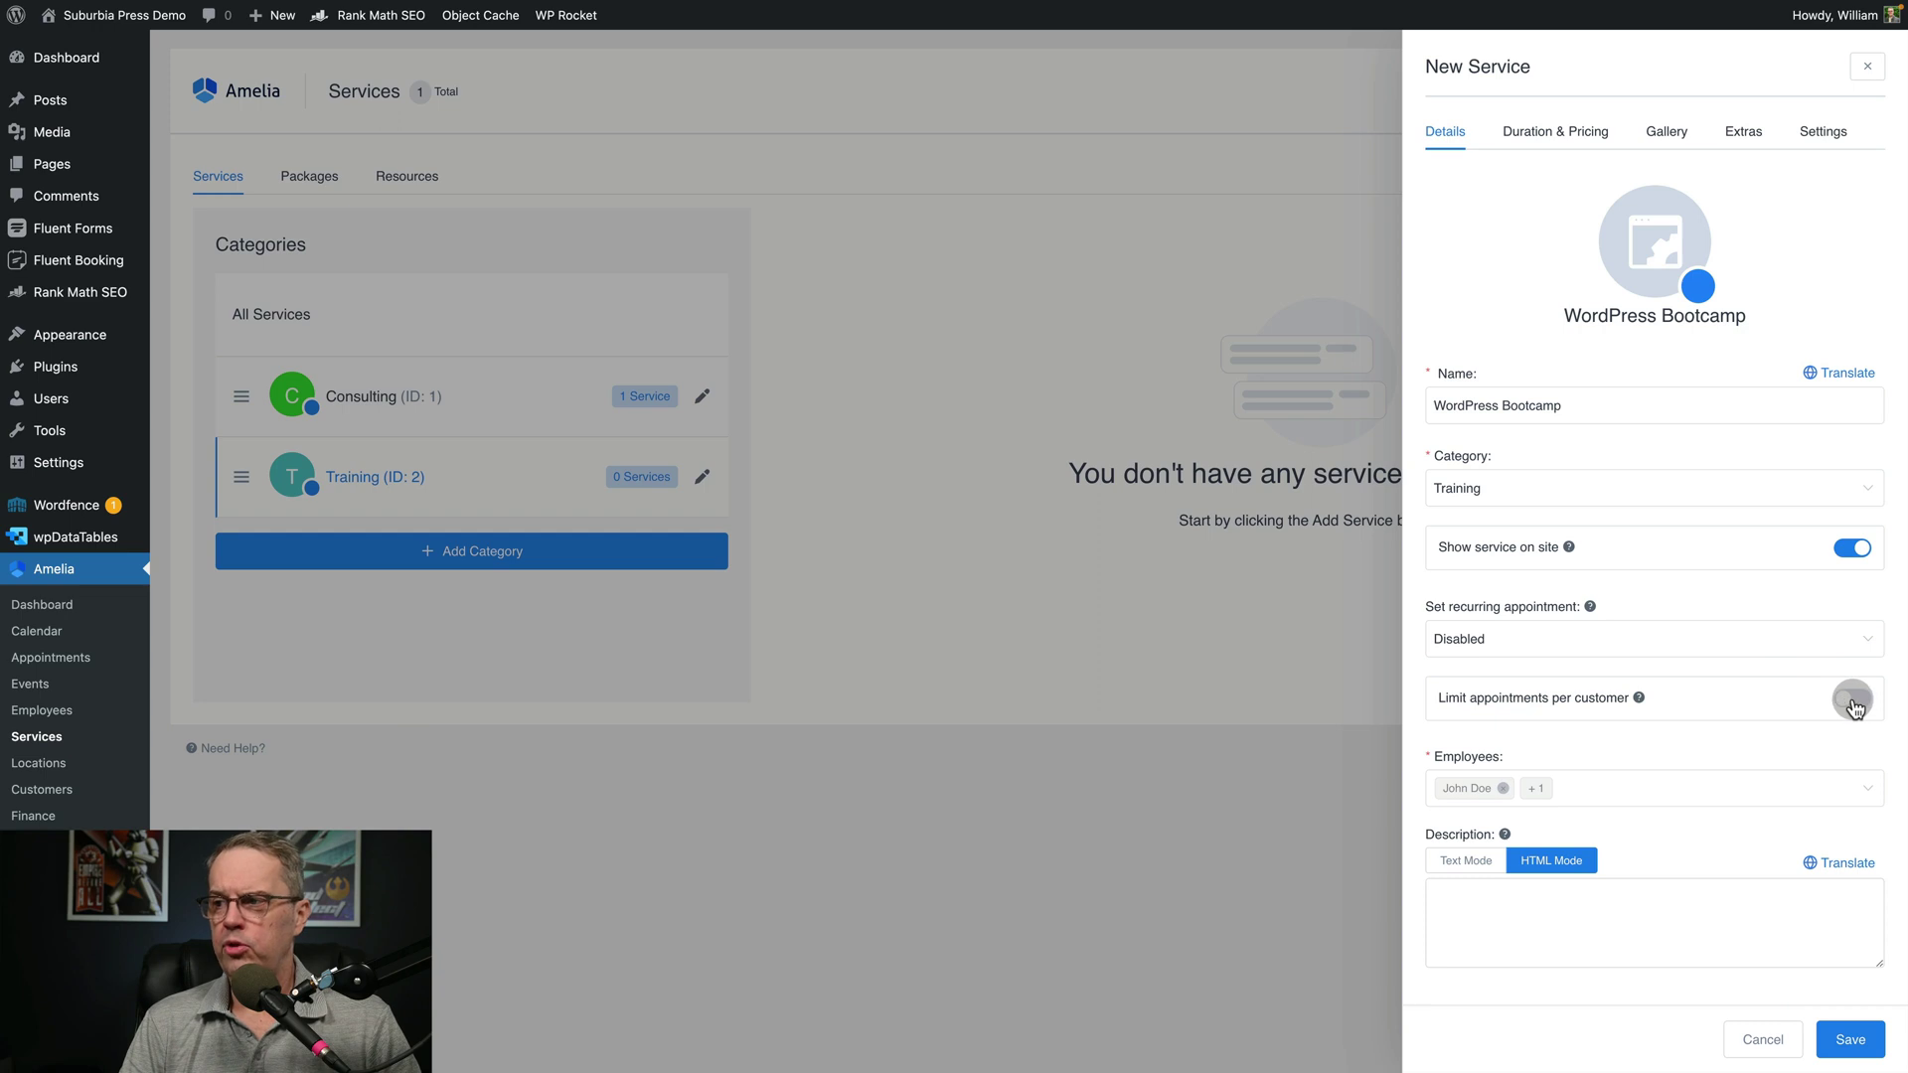
click(1846, 701)
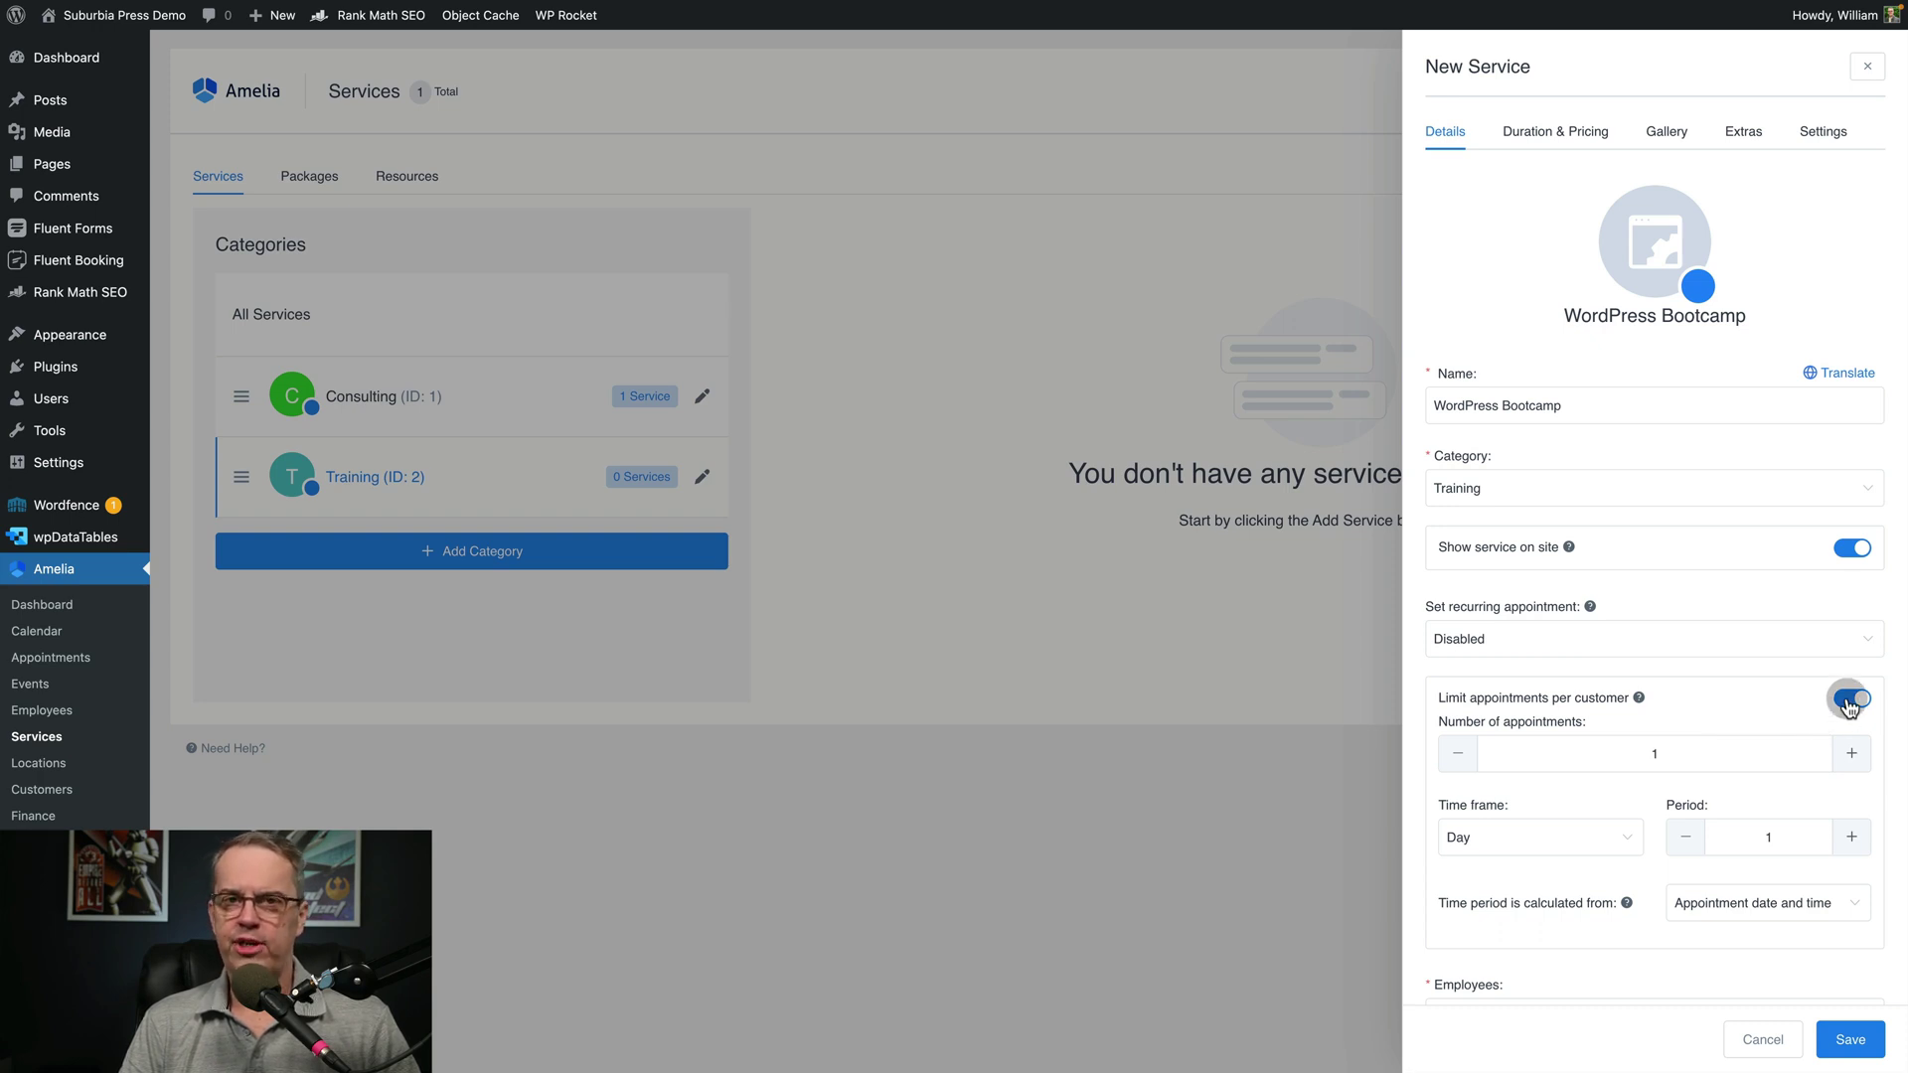
click(1848, 701)
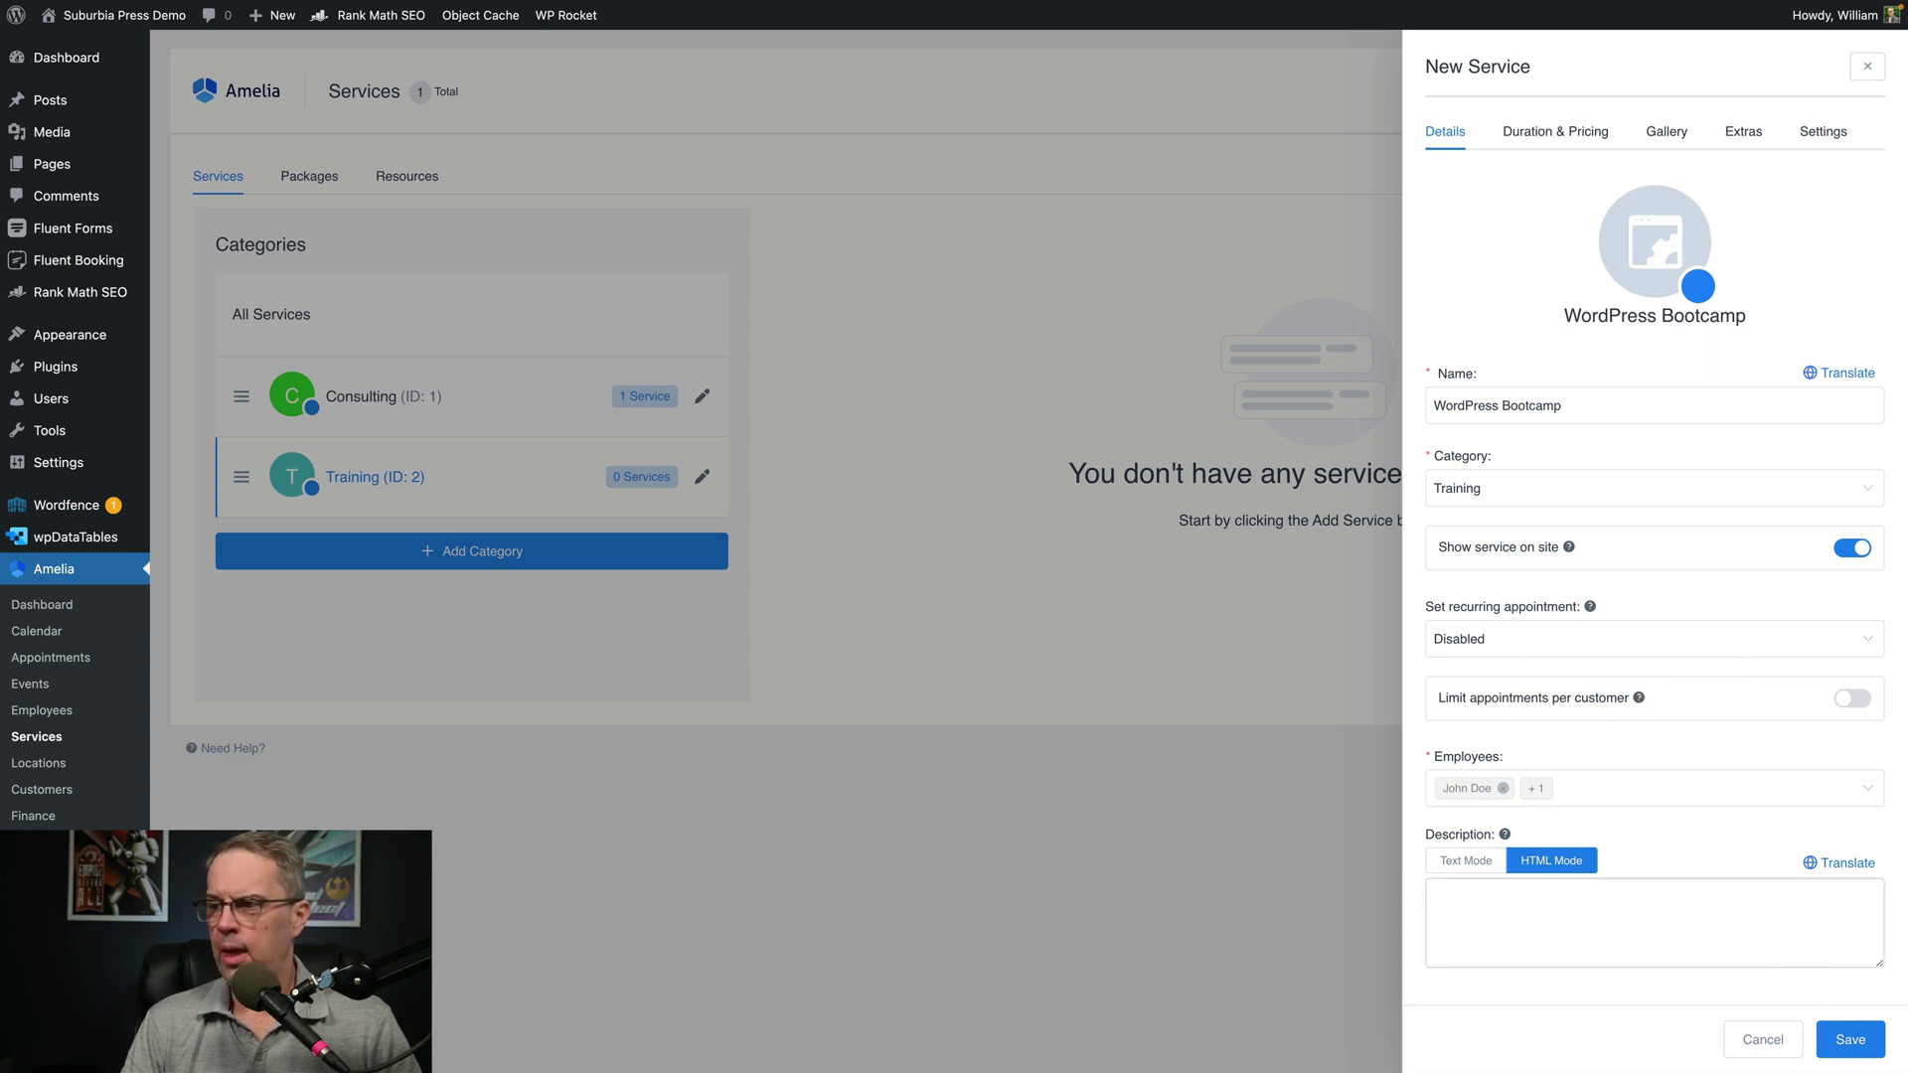
click(1850, 1040)
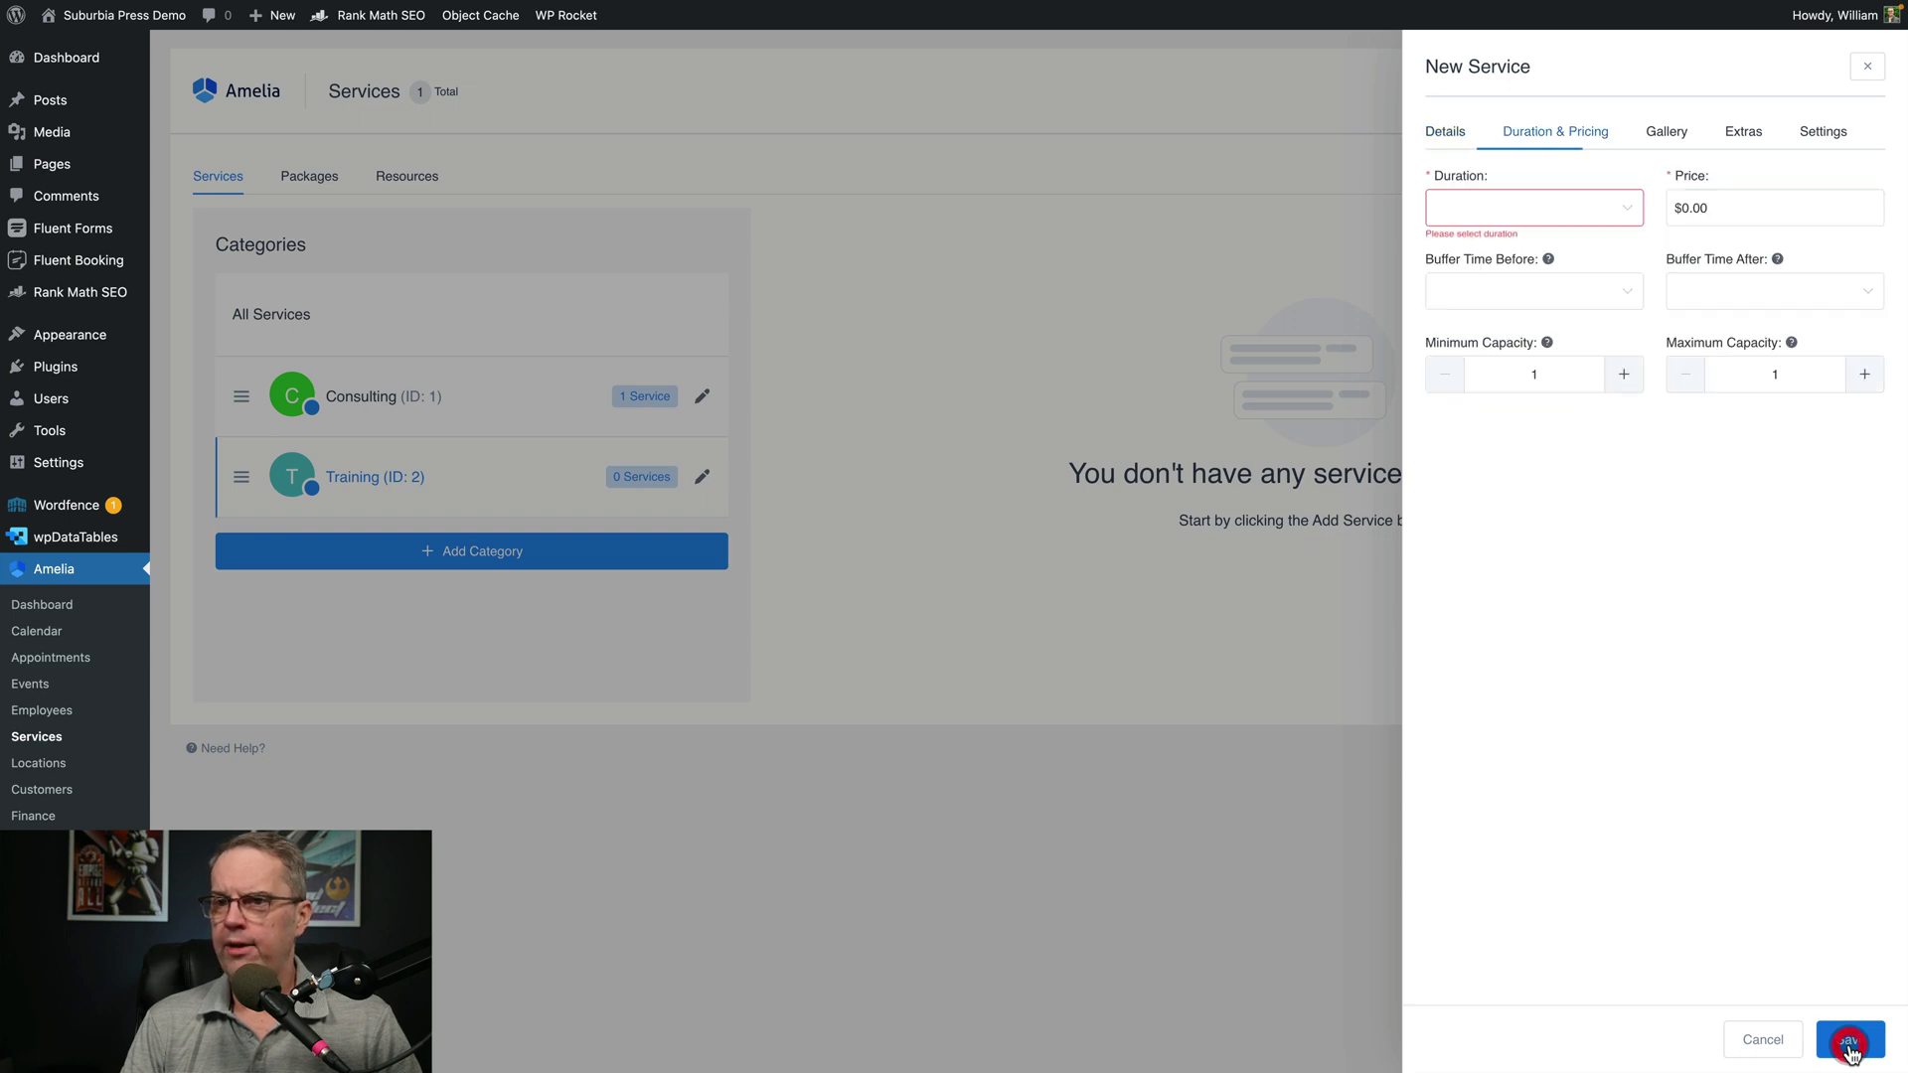
Set the service duration to 1h and the price to $150.00
click(1613, 210)
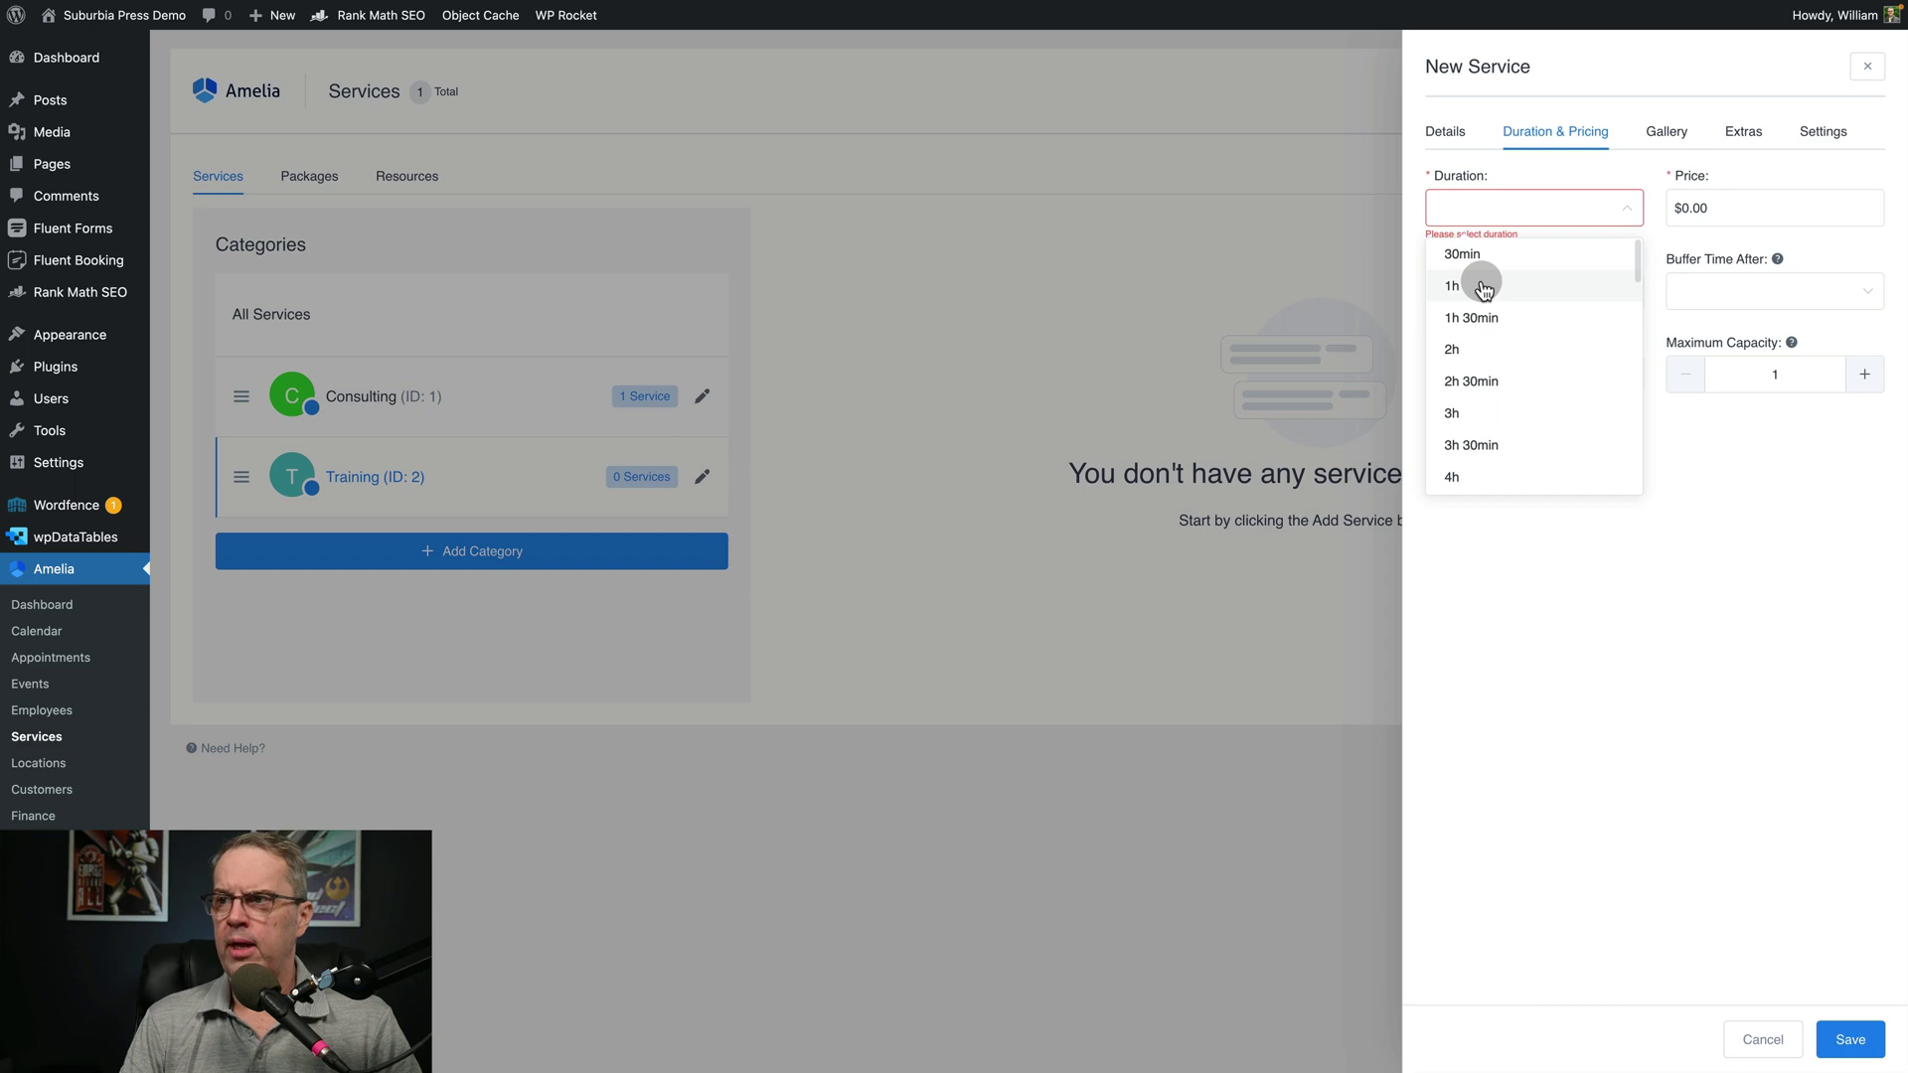
click(1482, 287)
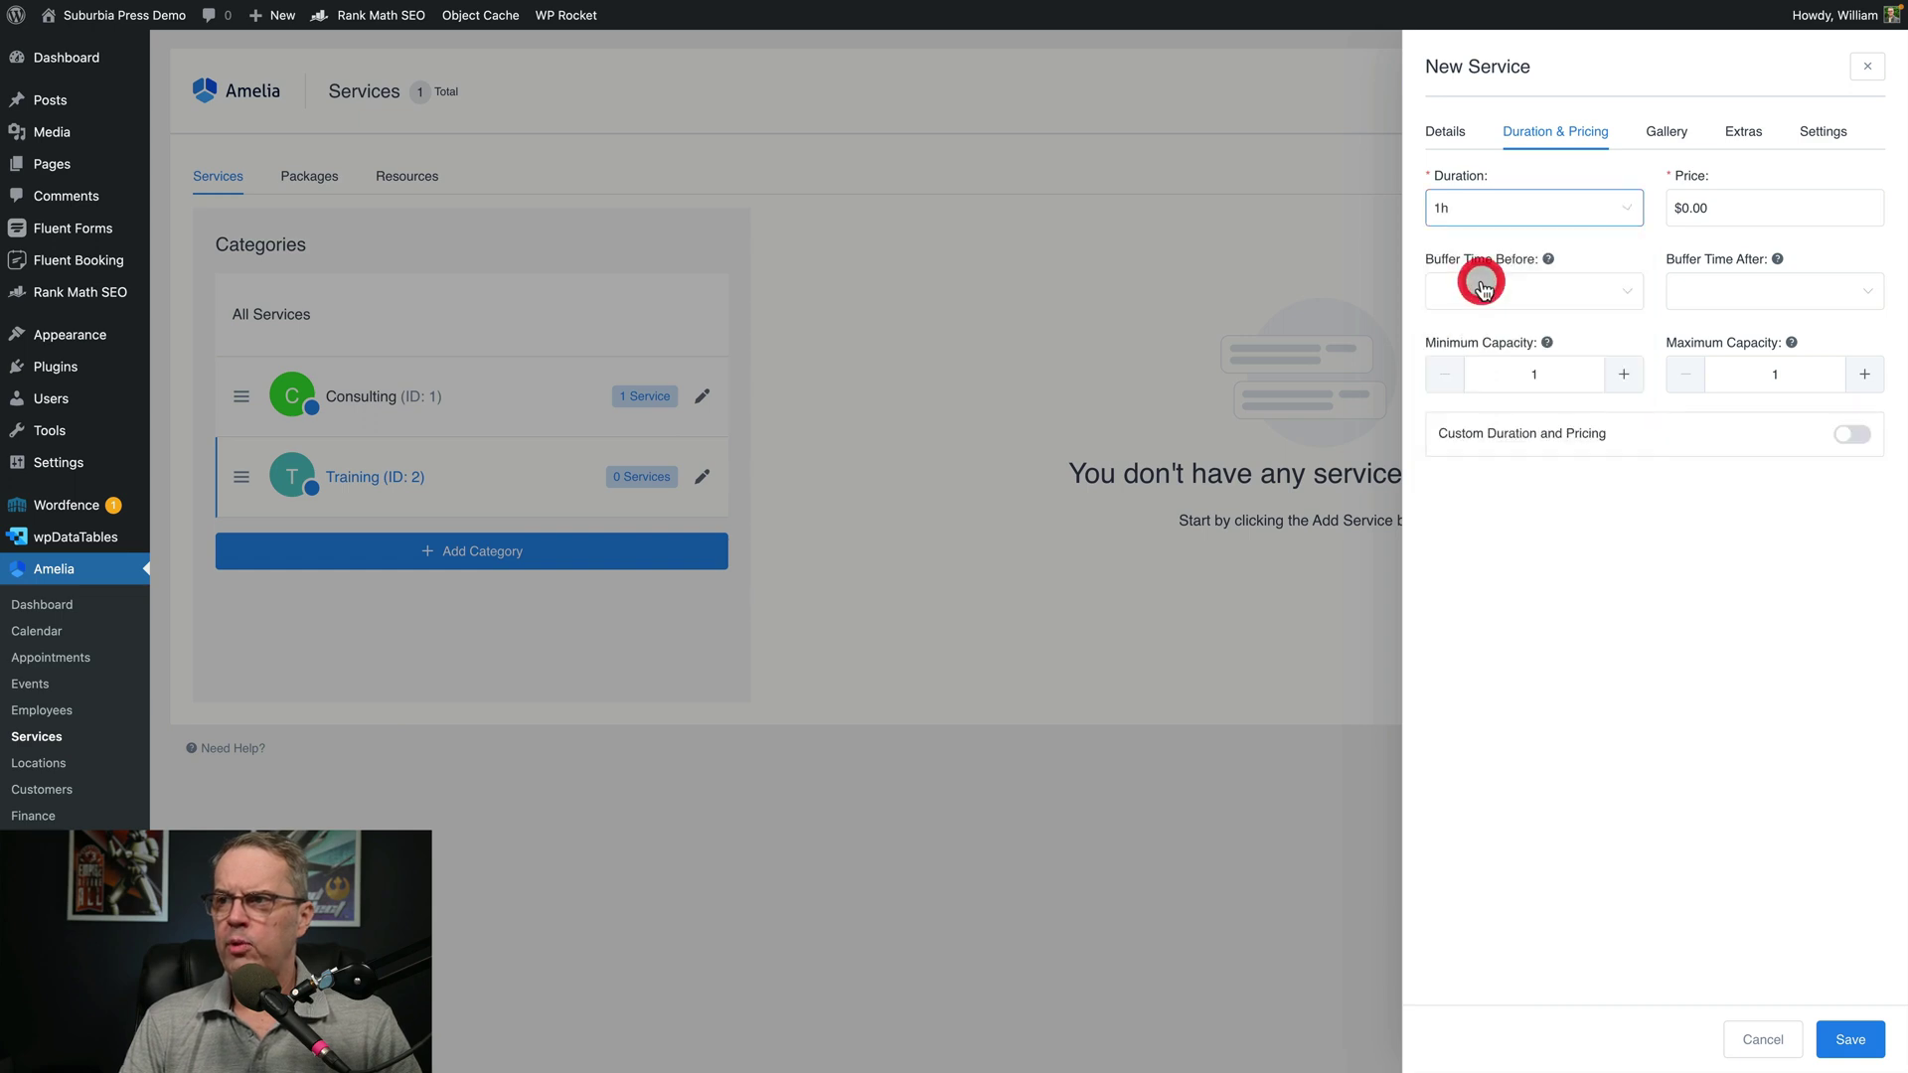
click(1702, 207)
text(.01)
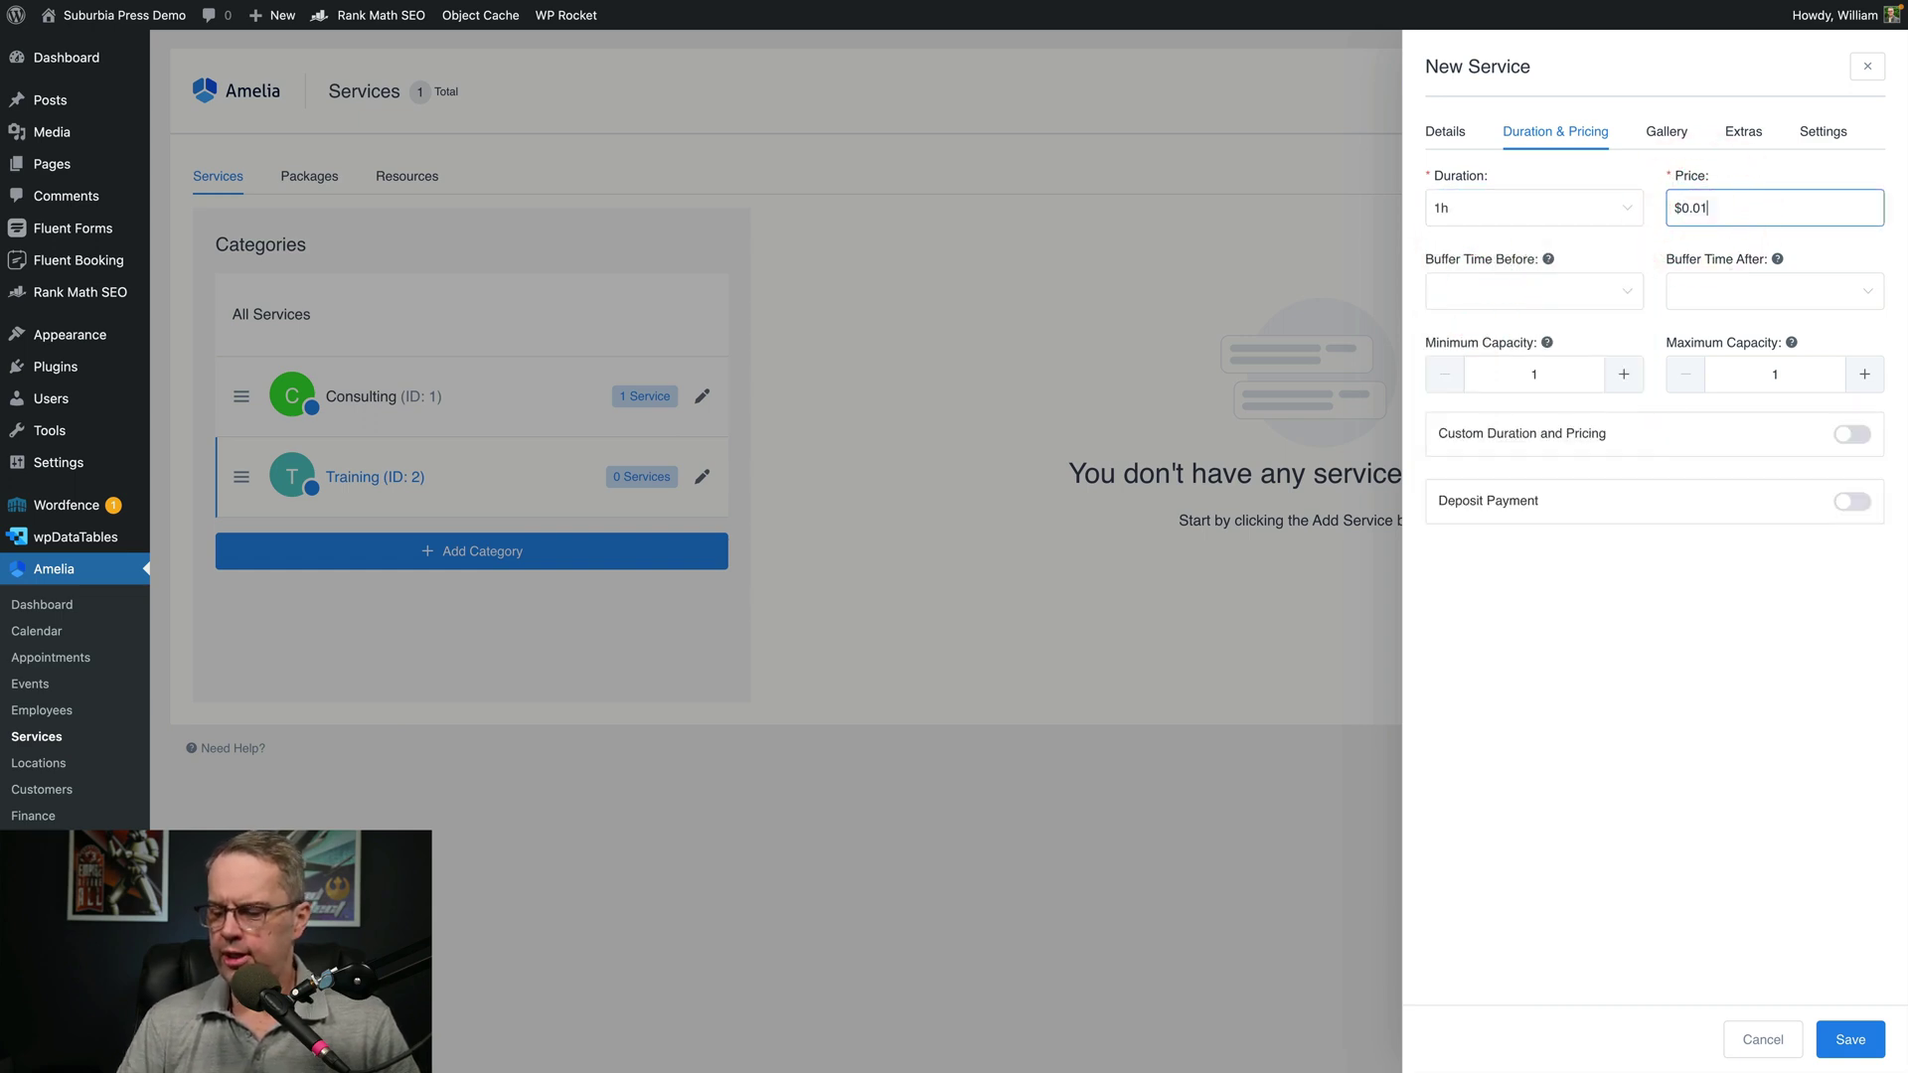
text(00)
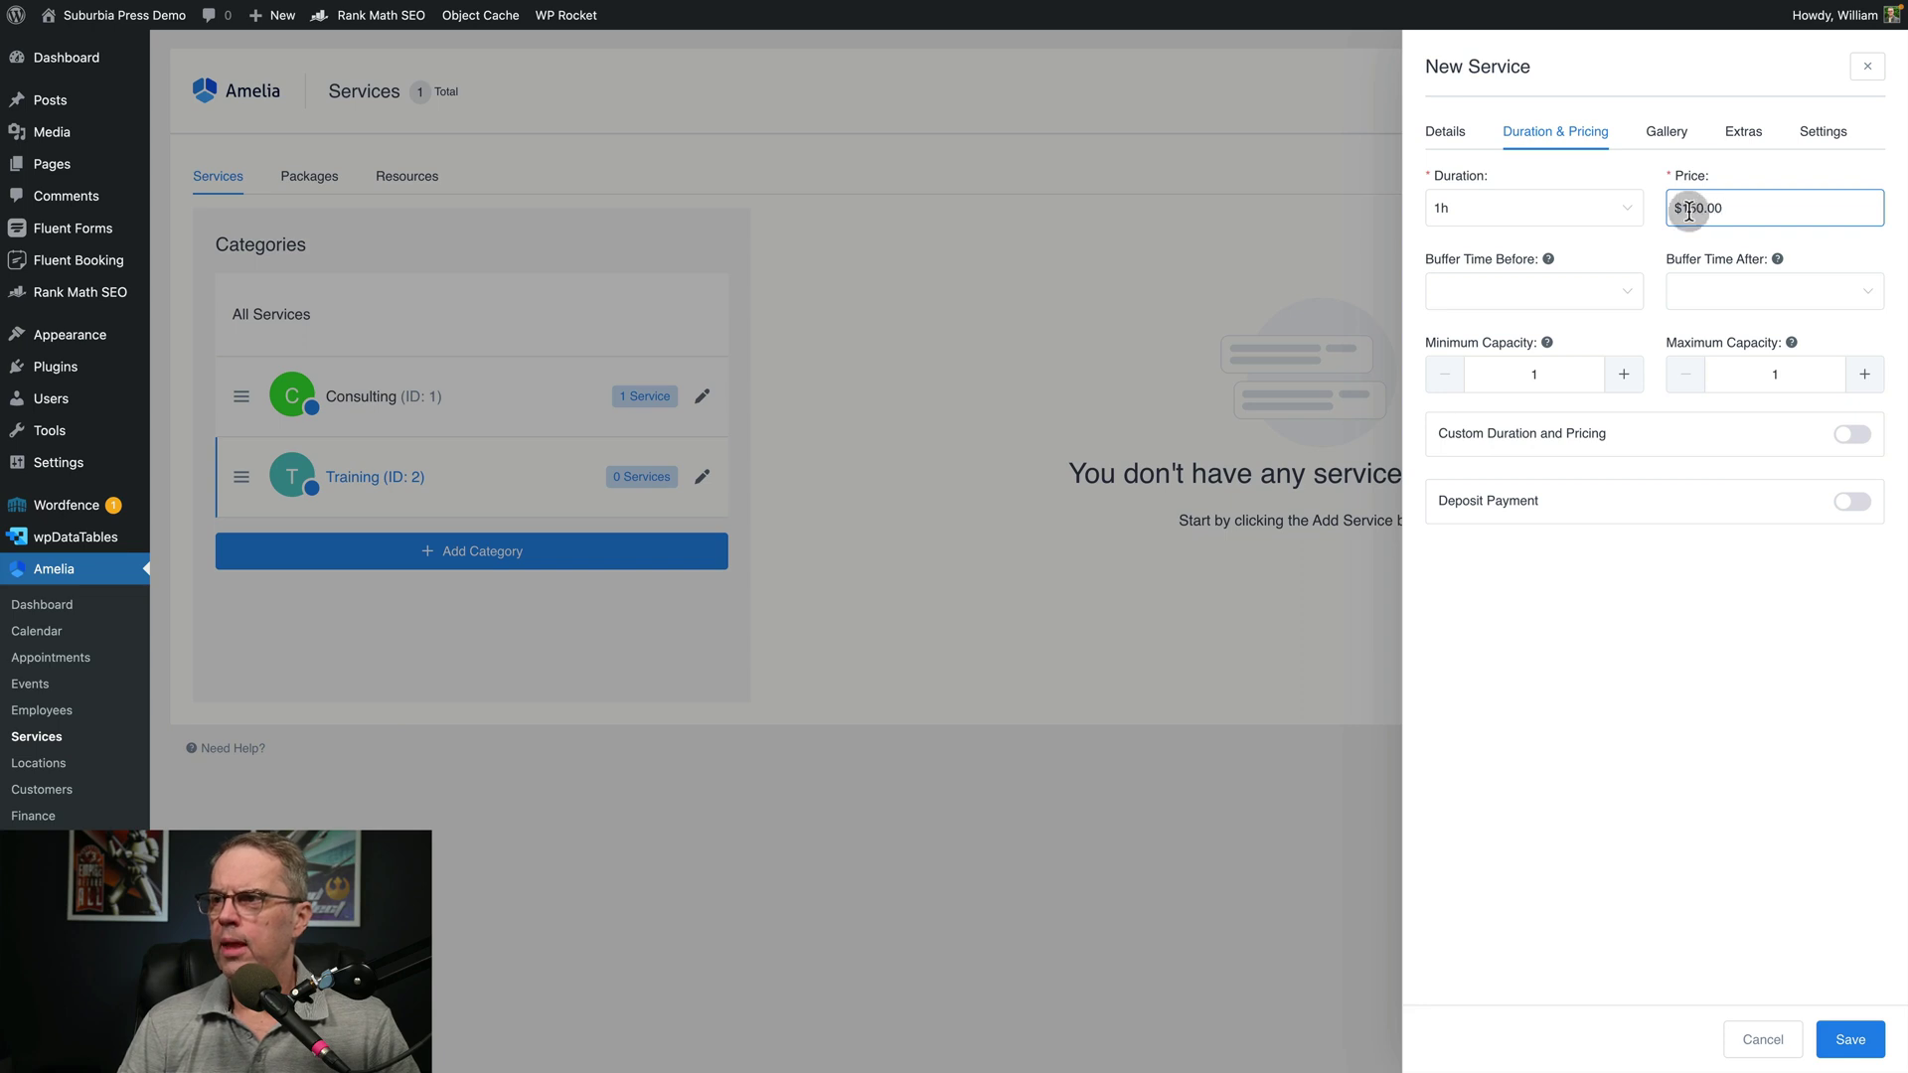
click(1541, 293)
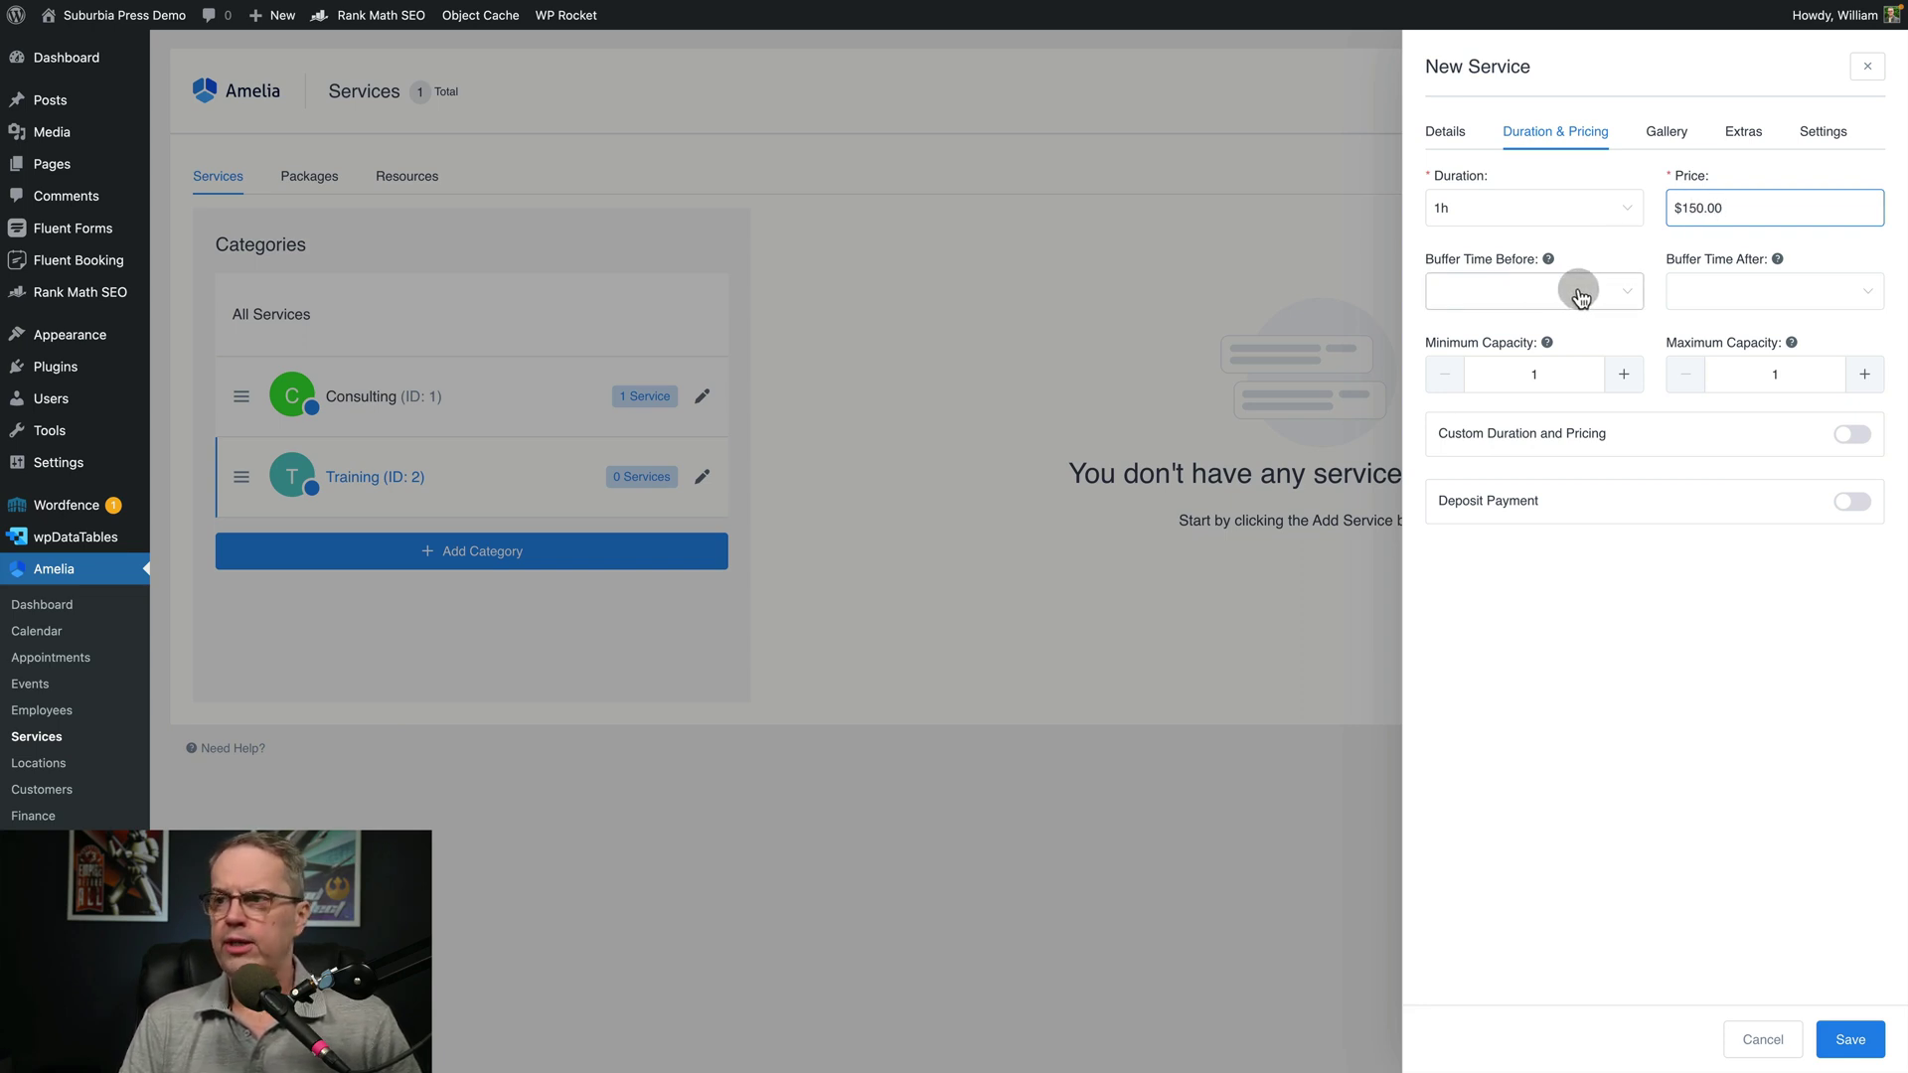
Leave buffer times unset, save WordPress Bootcamp, and go to Amelia Settings
click(1579, 295)
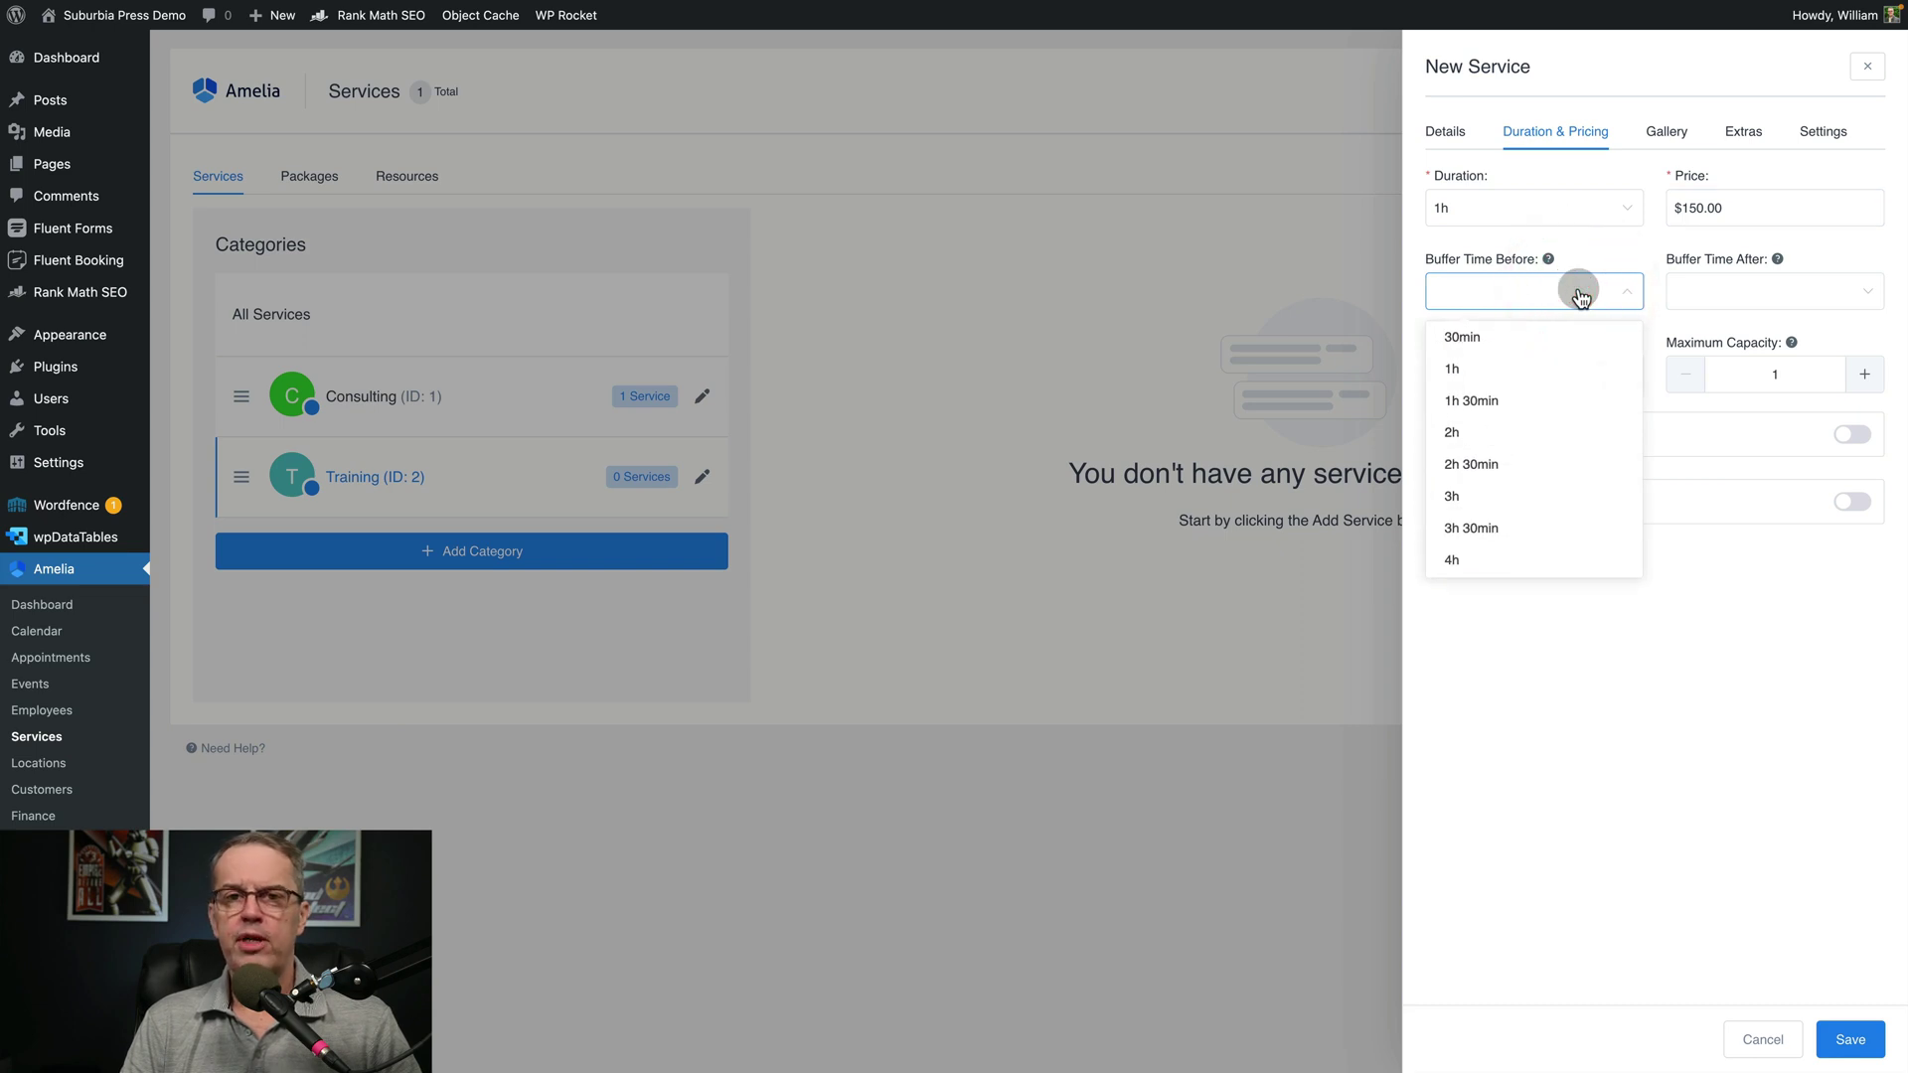
click(1694, 304)
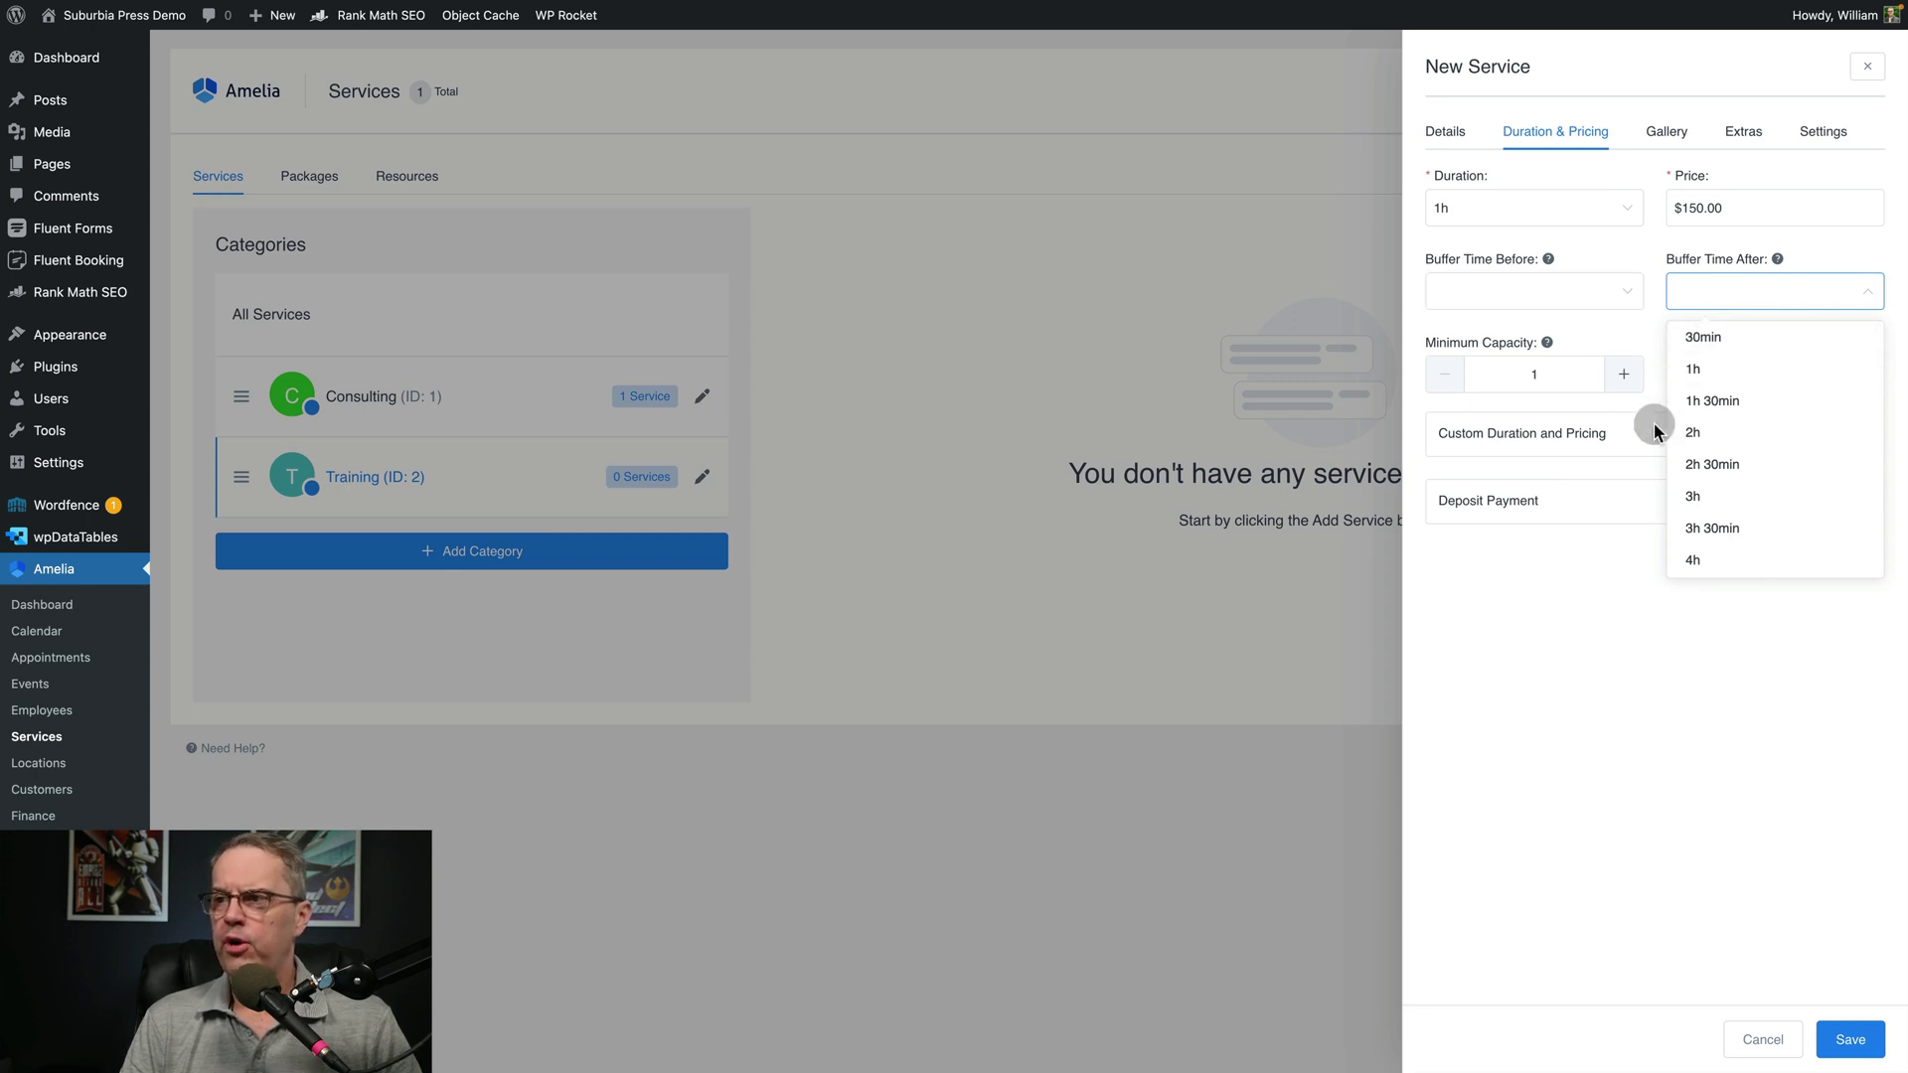
click(1645, 601)
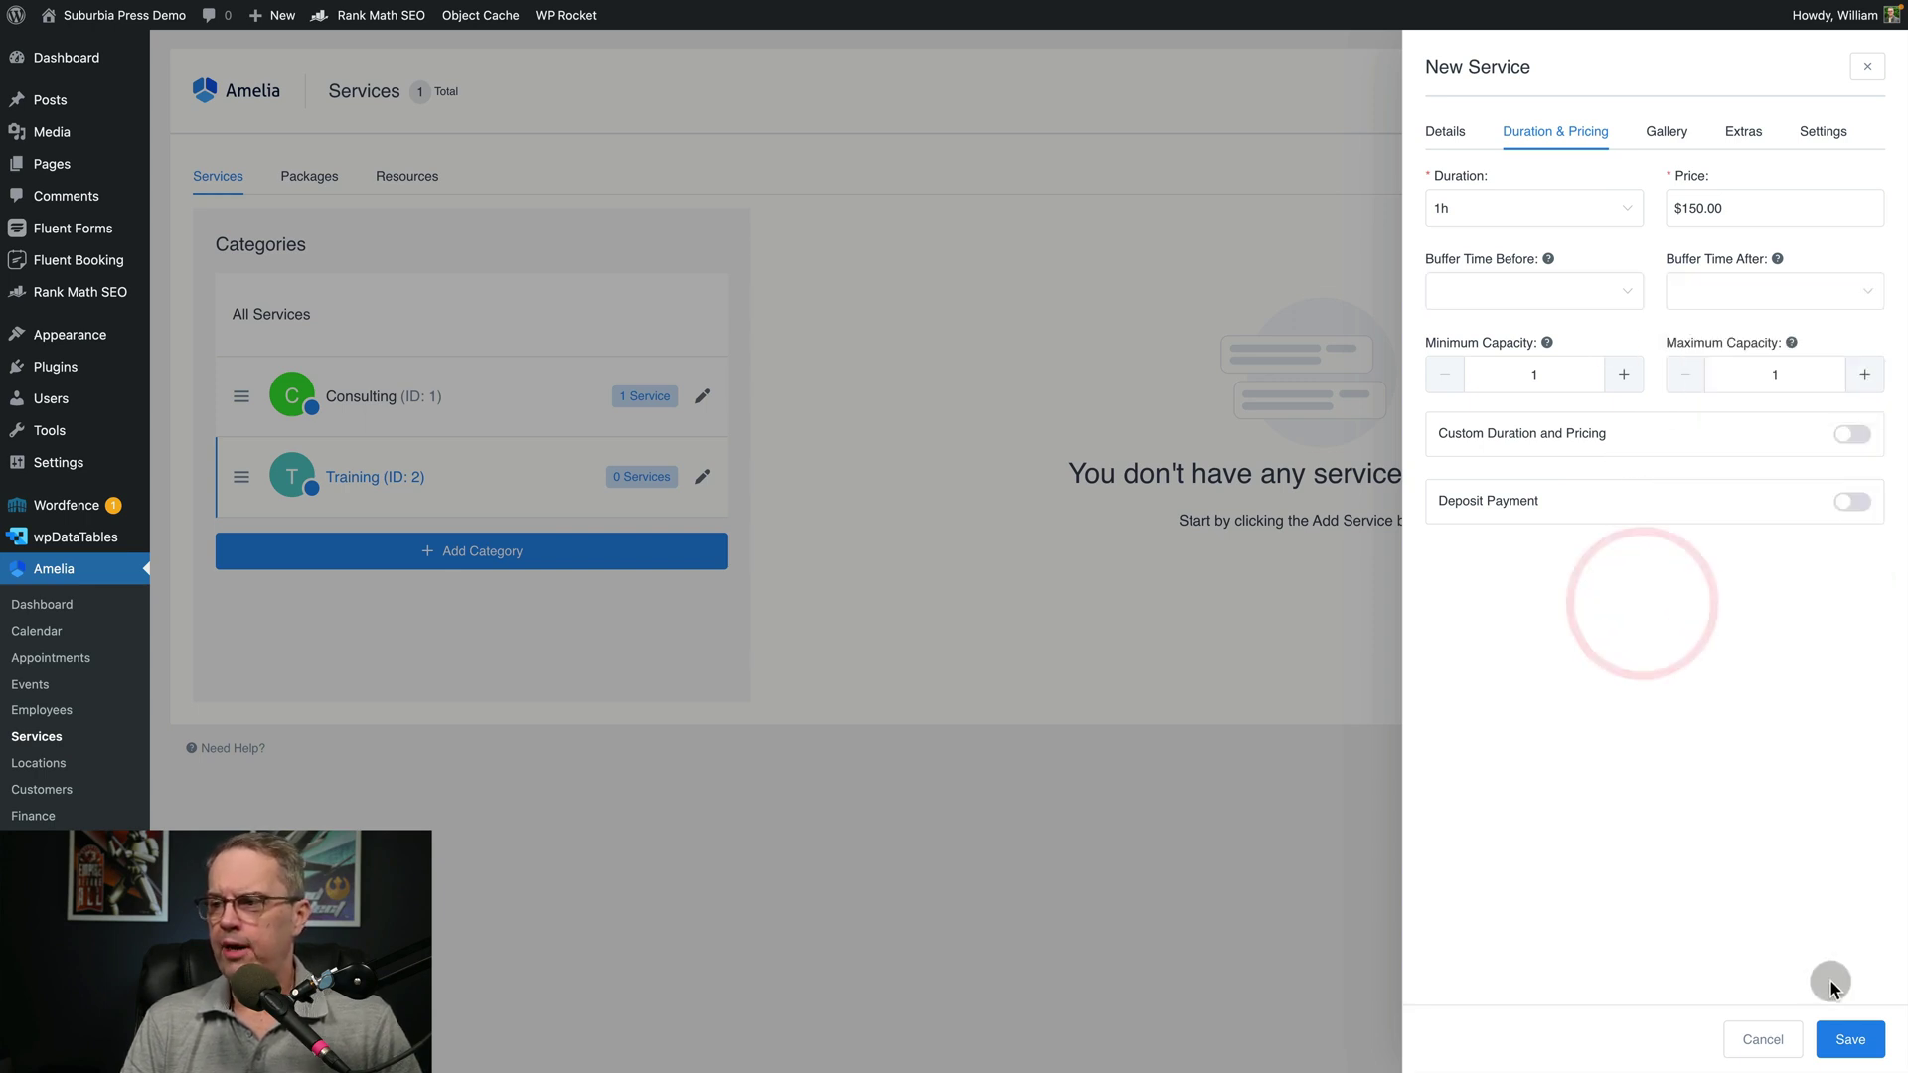
click(1851, 1043)
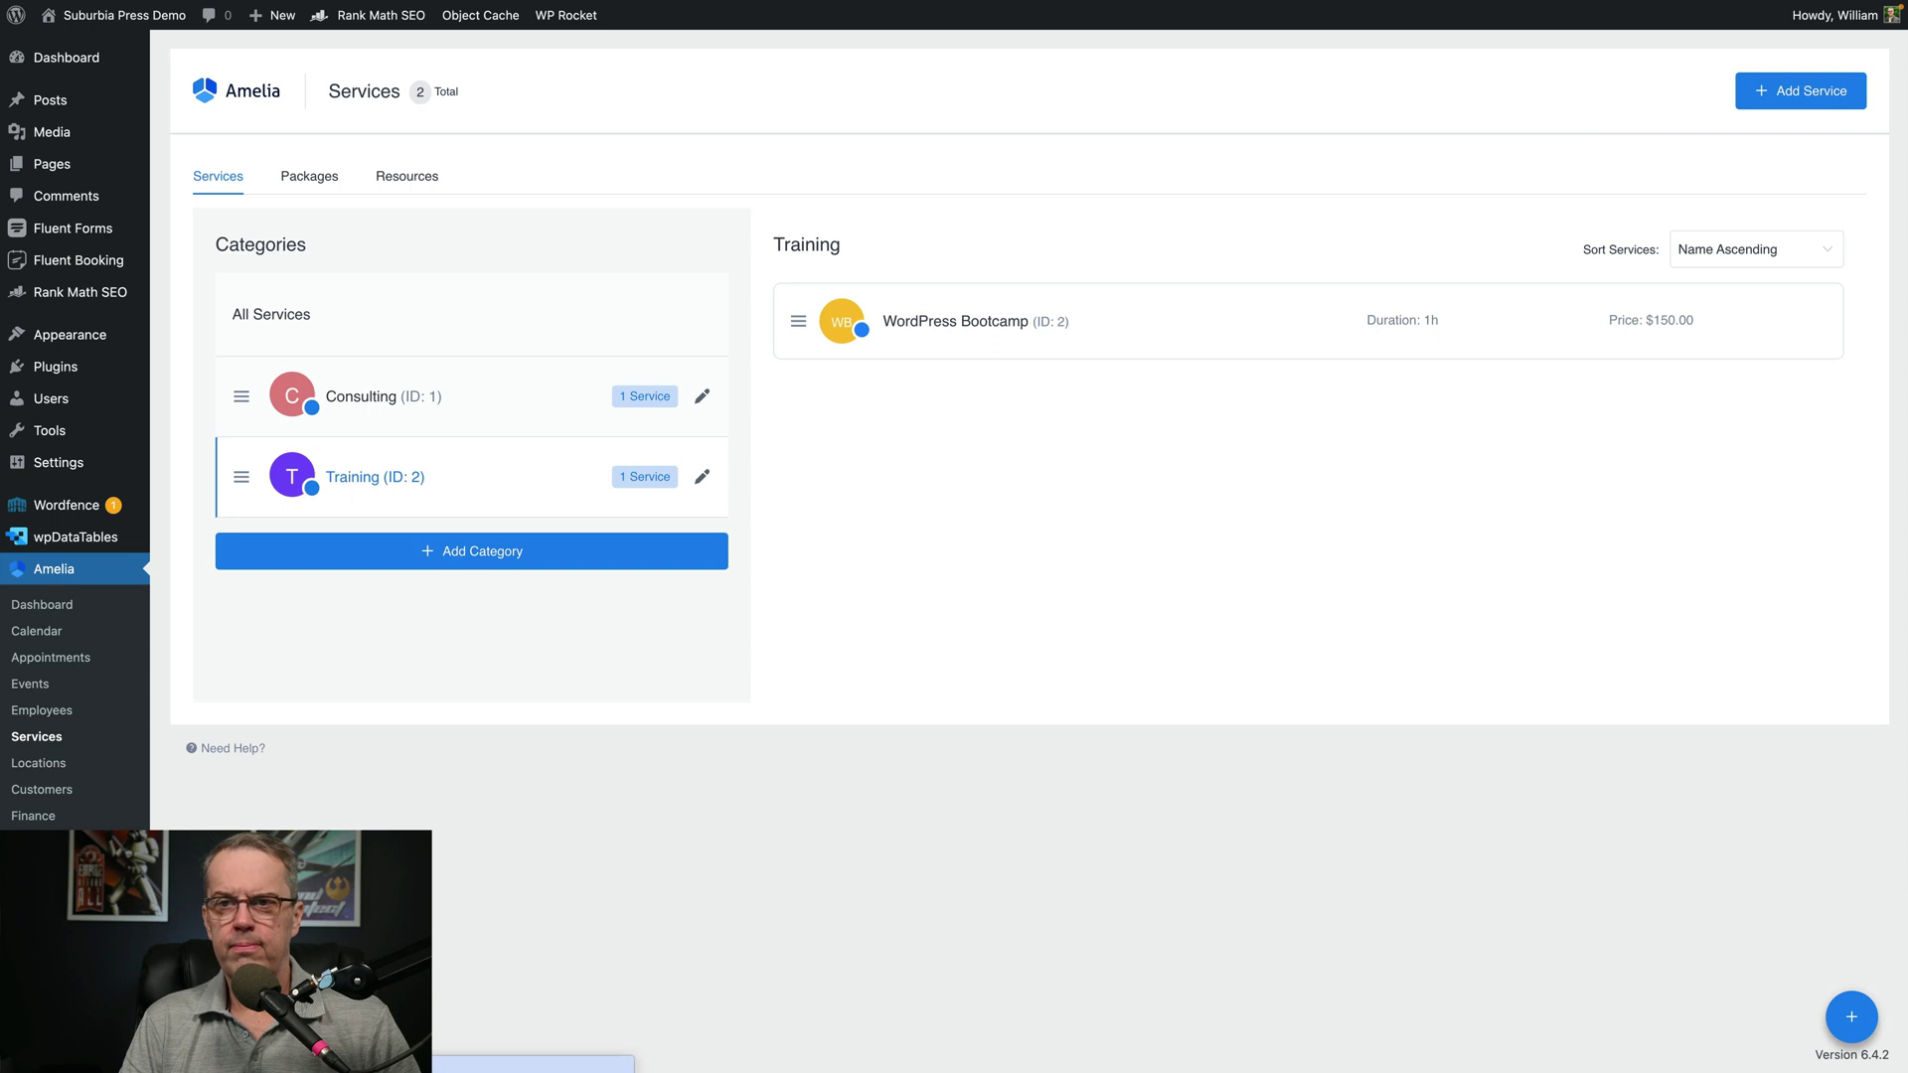
click(34, 842)
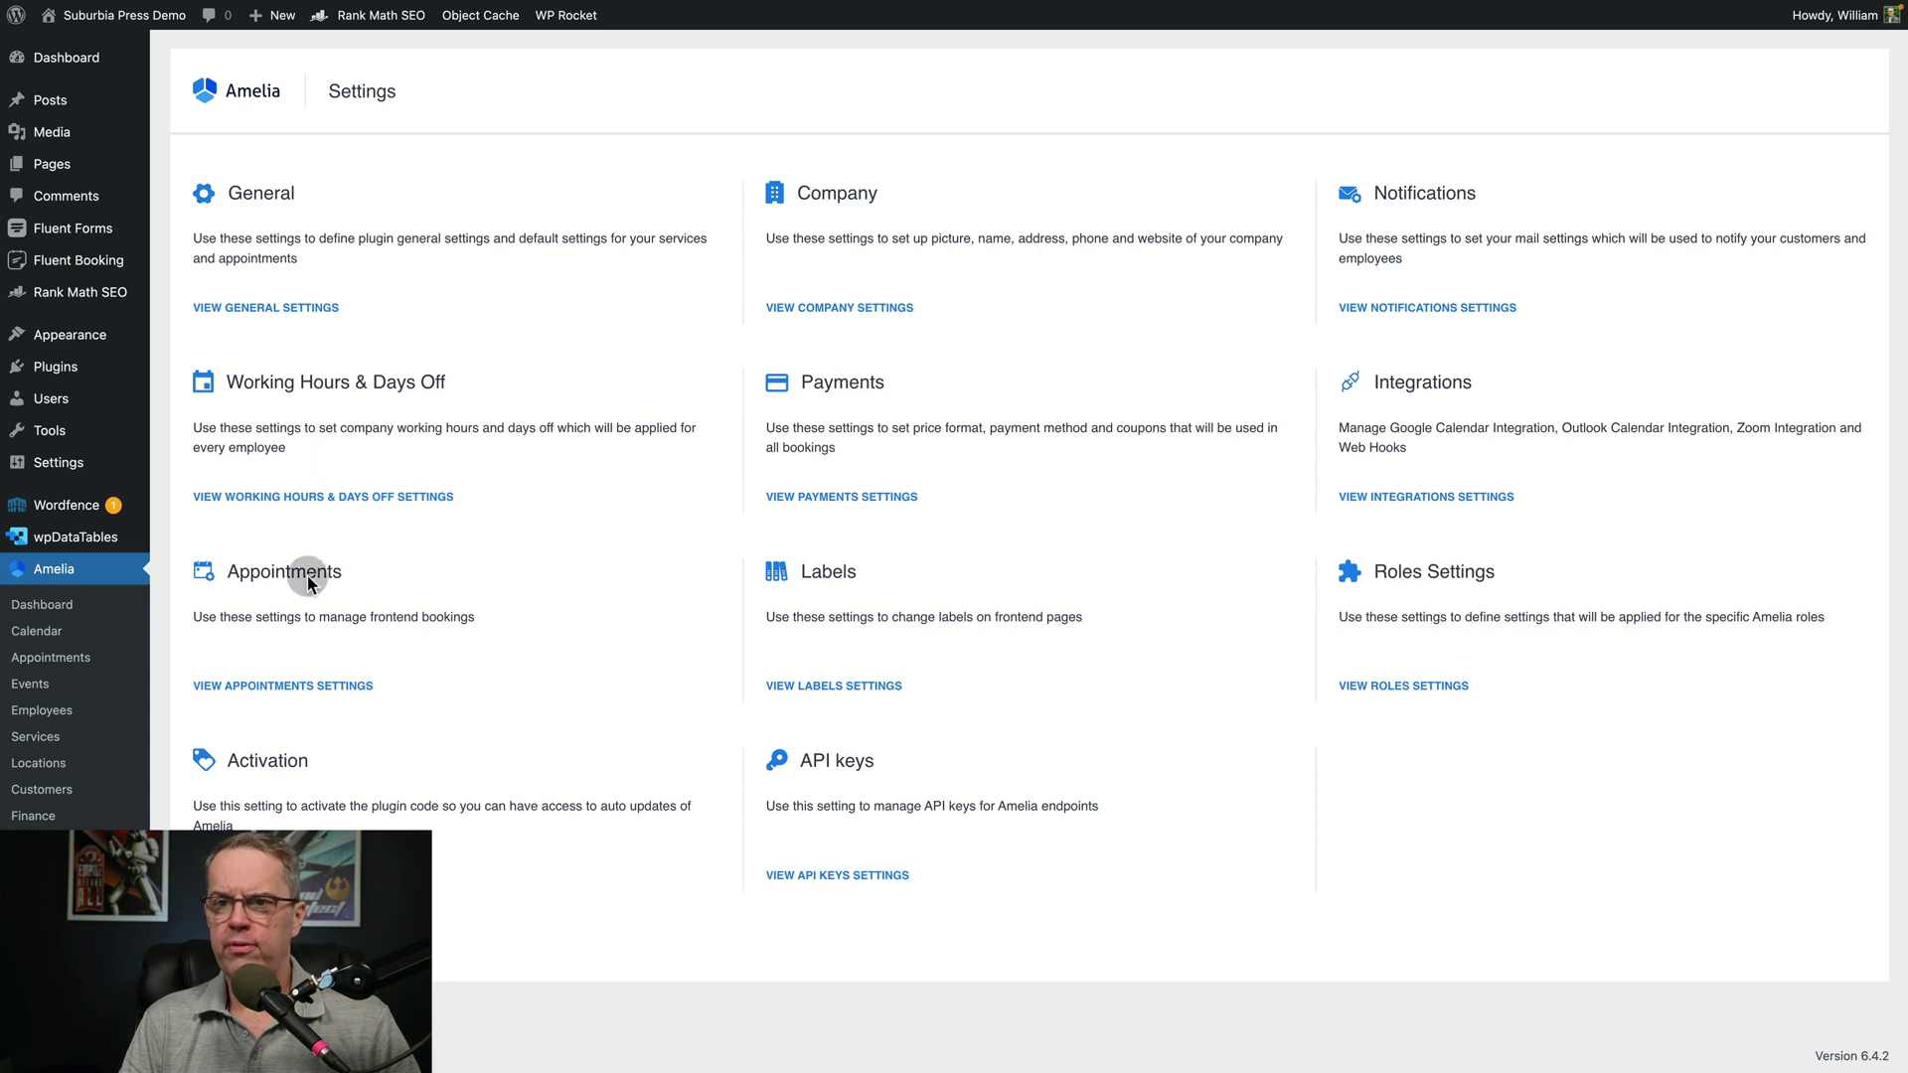
click(266, 688)
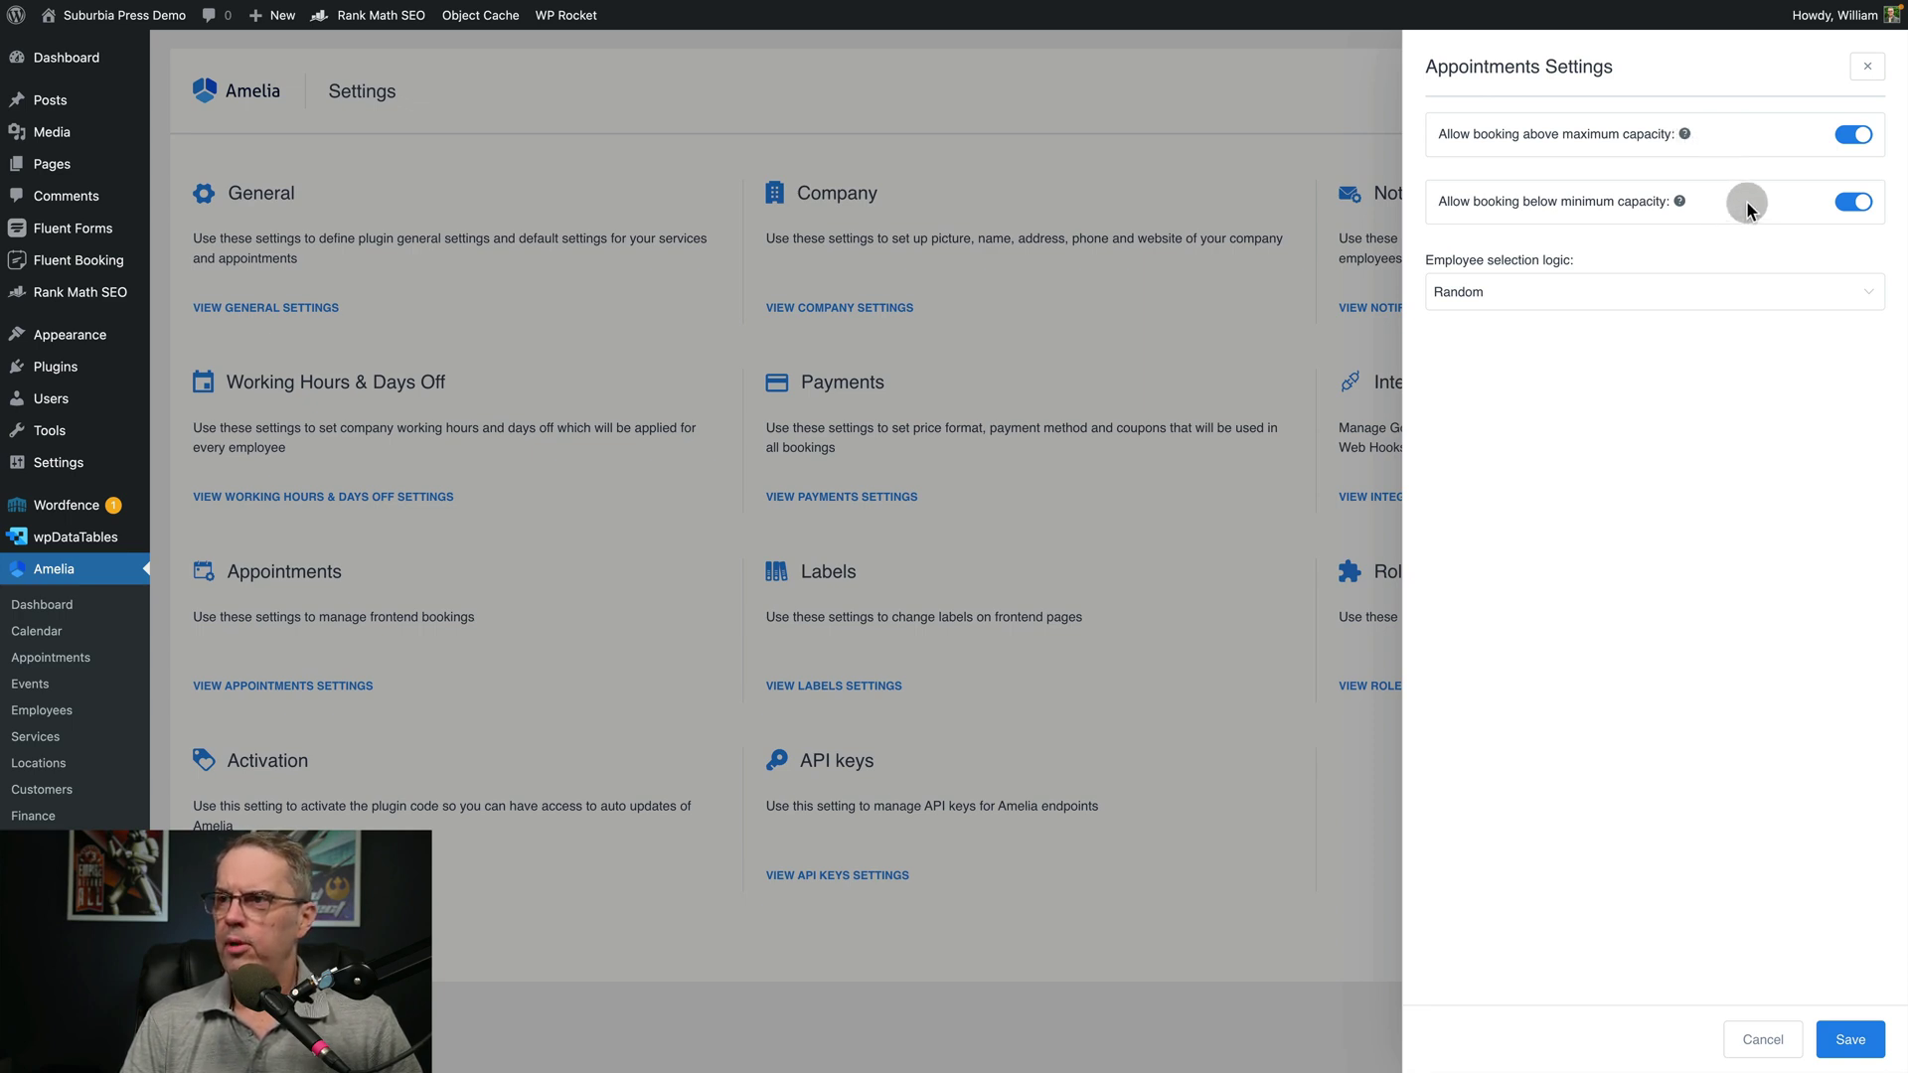
click(1615, 288)
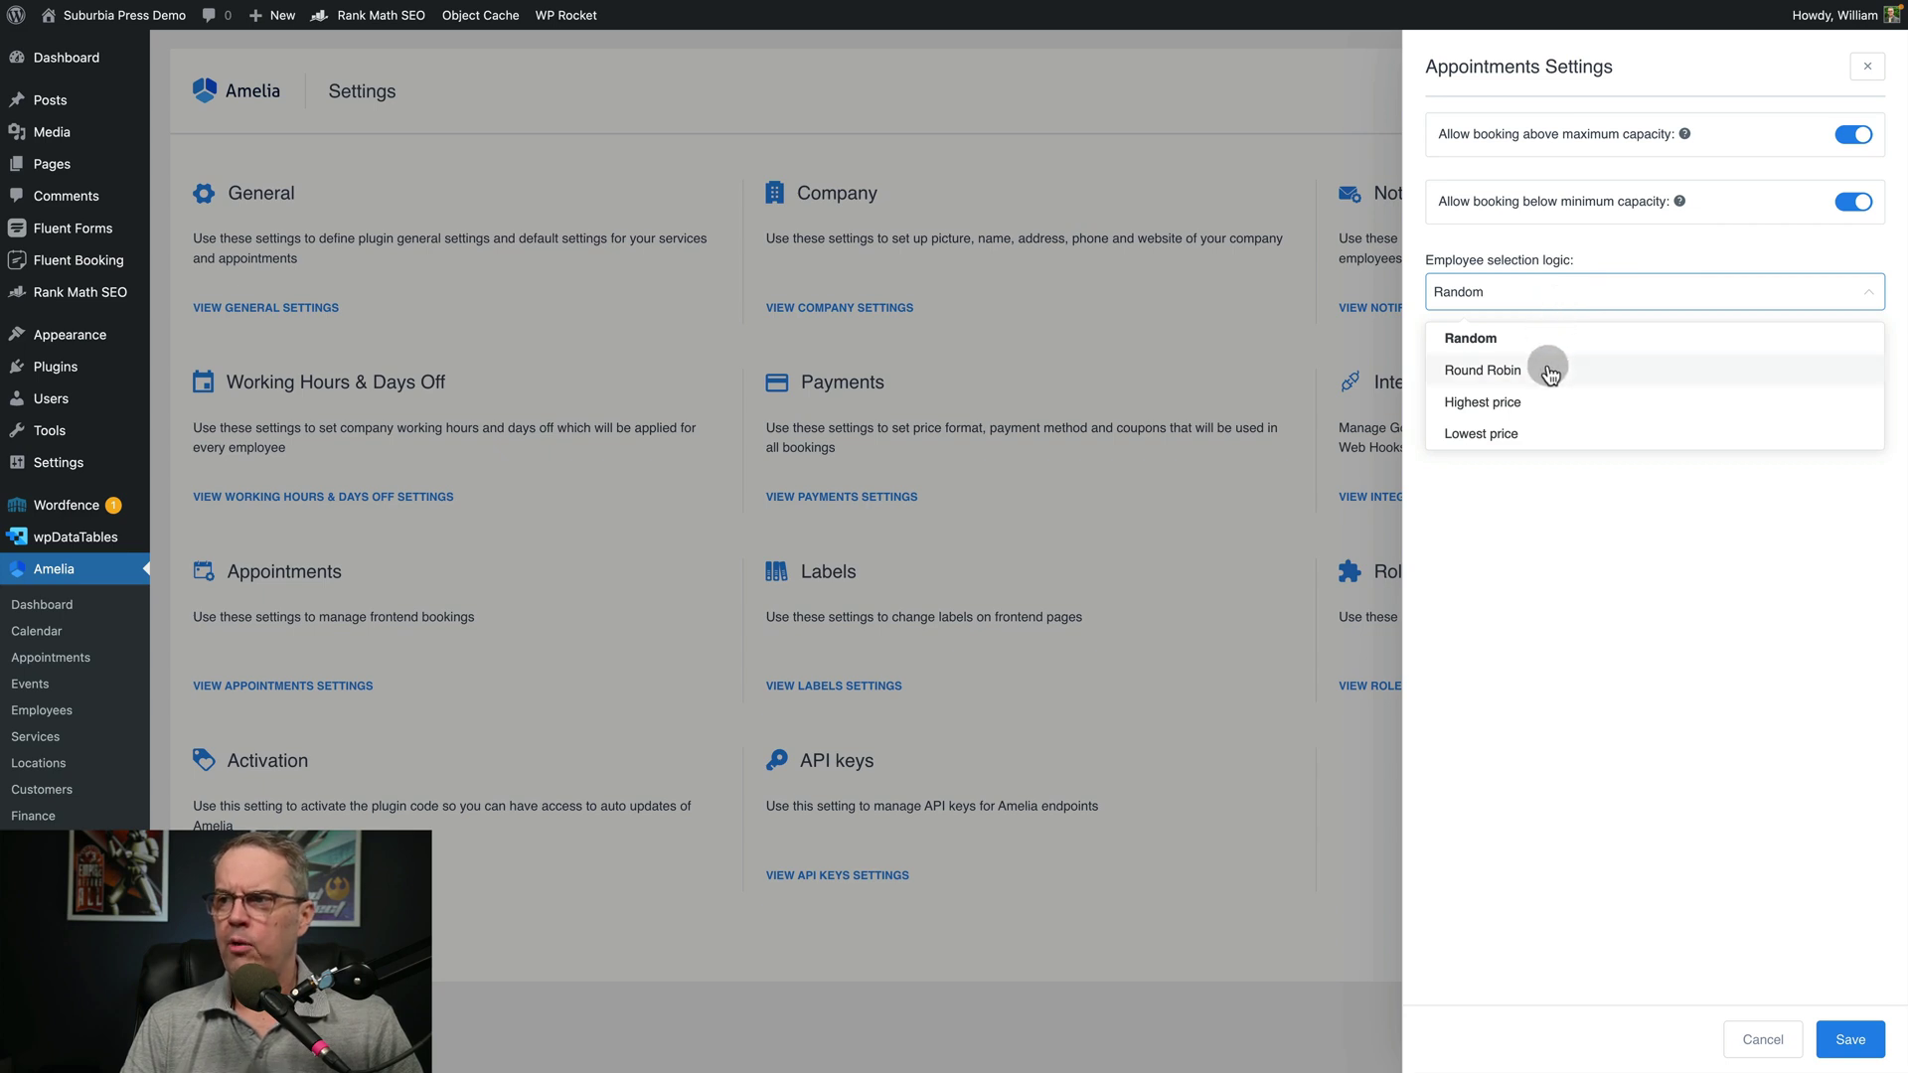
click(1589, 631)
click(1763, 1040)
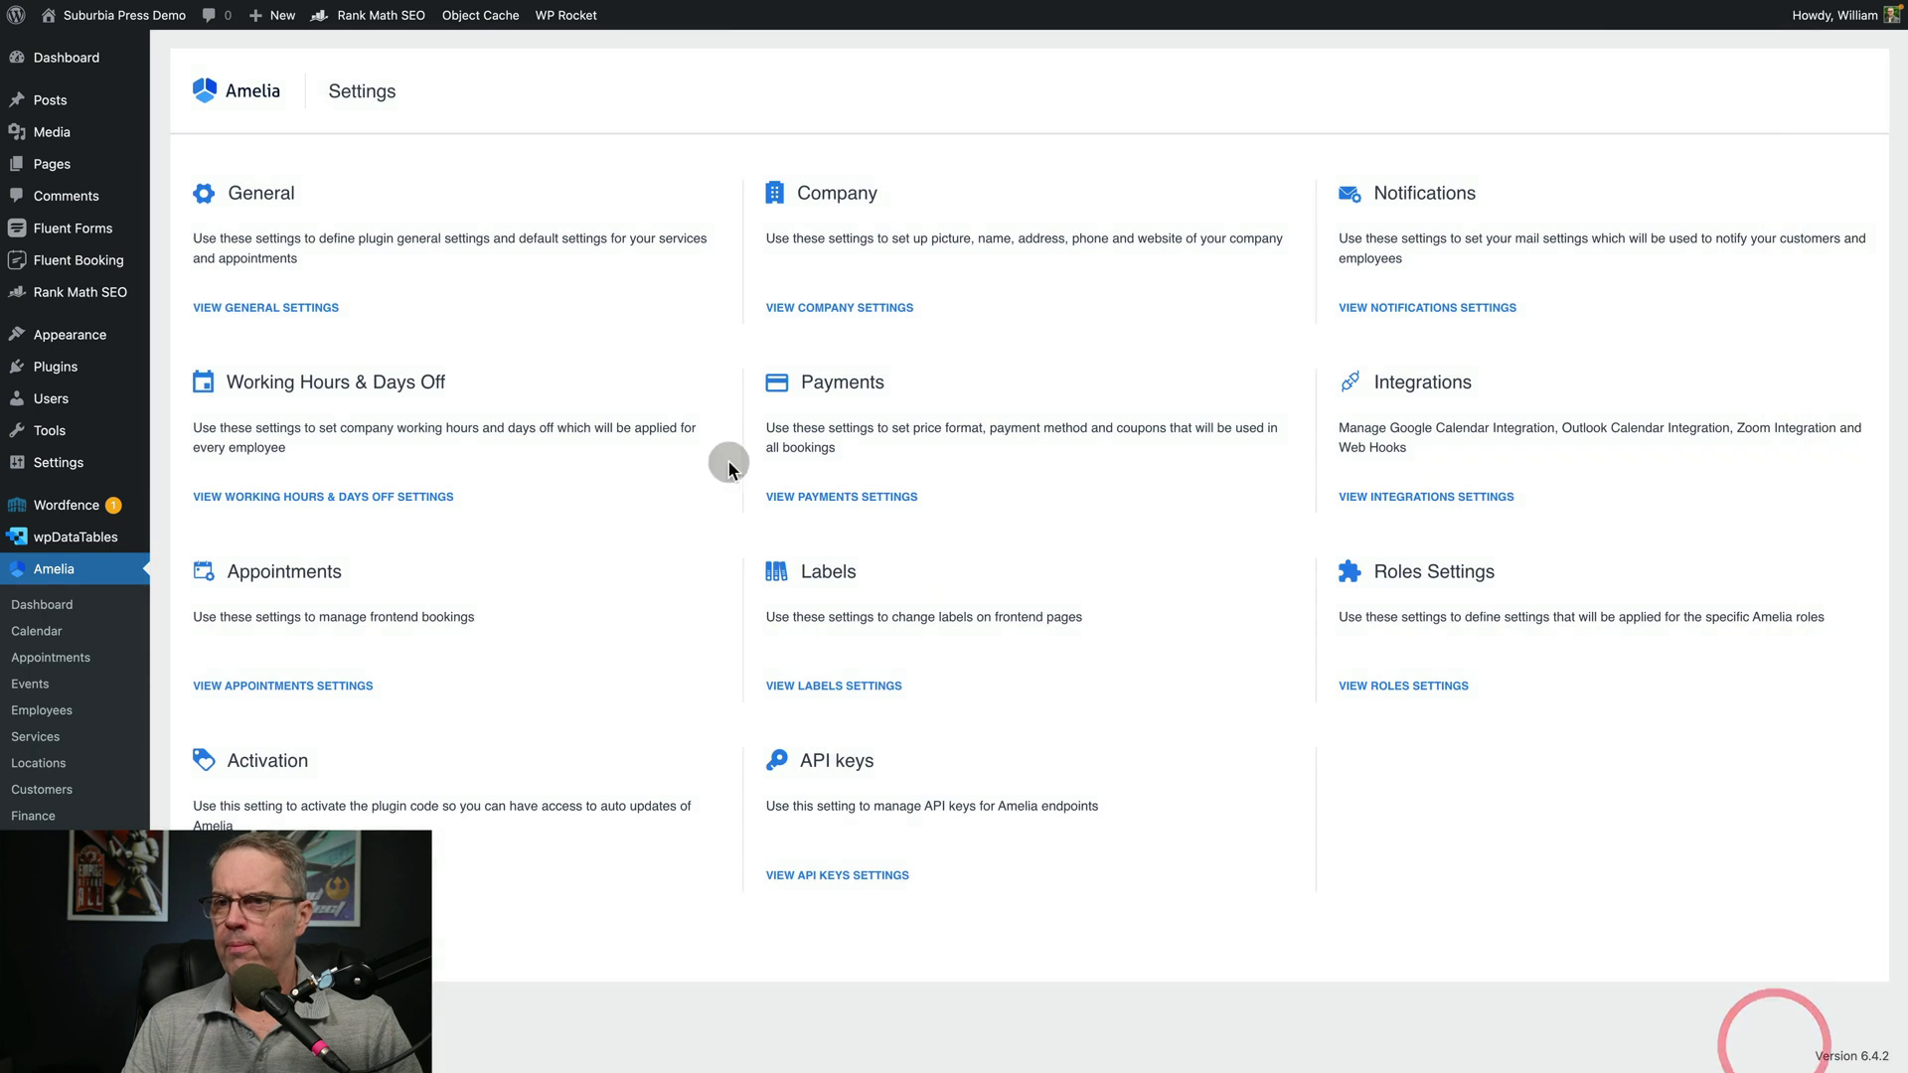
click(342, 497)
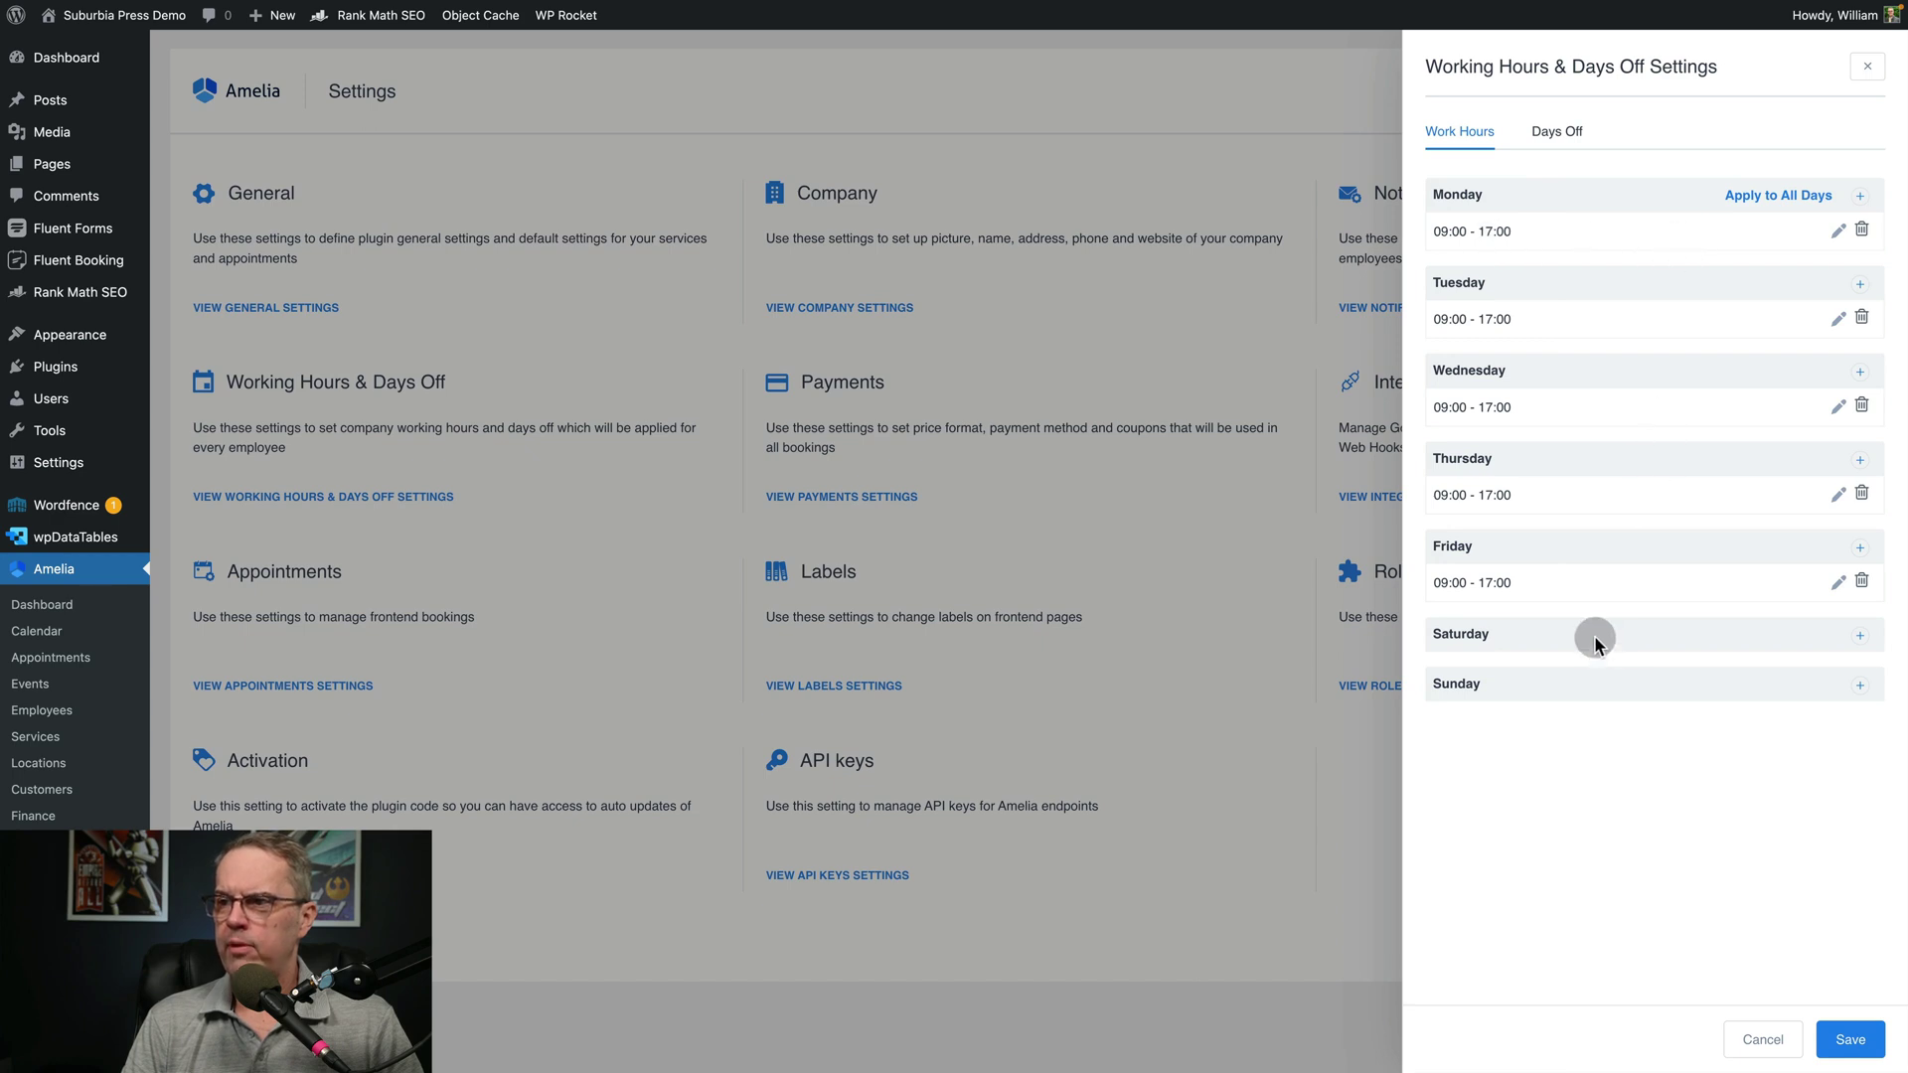
click(1860, 636)
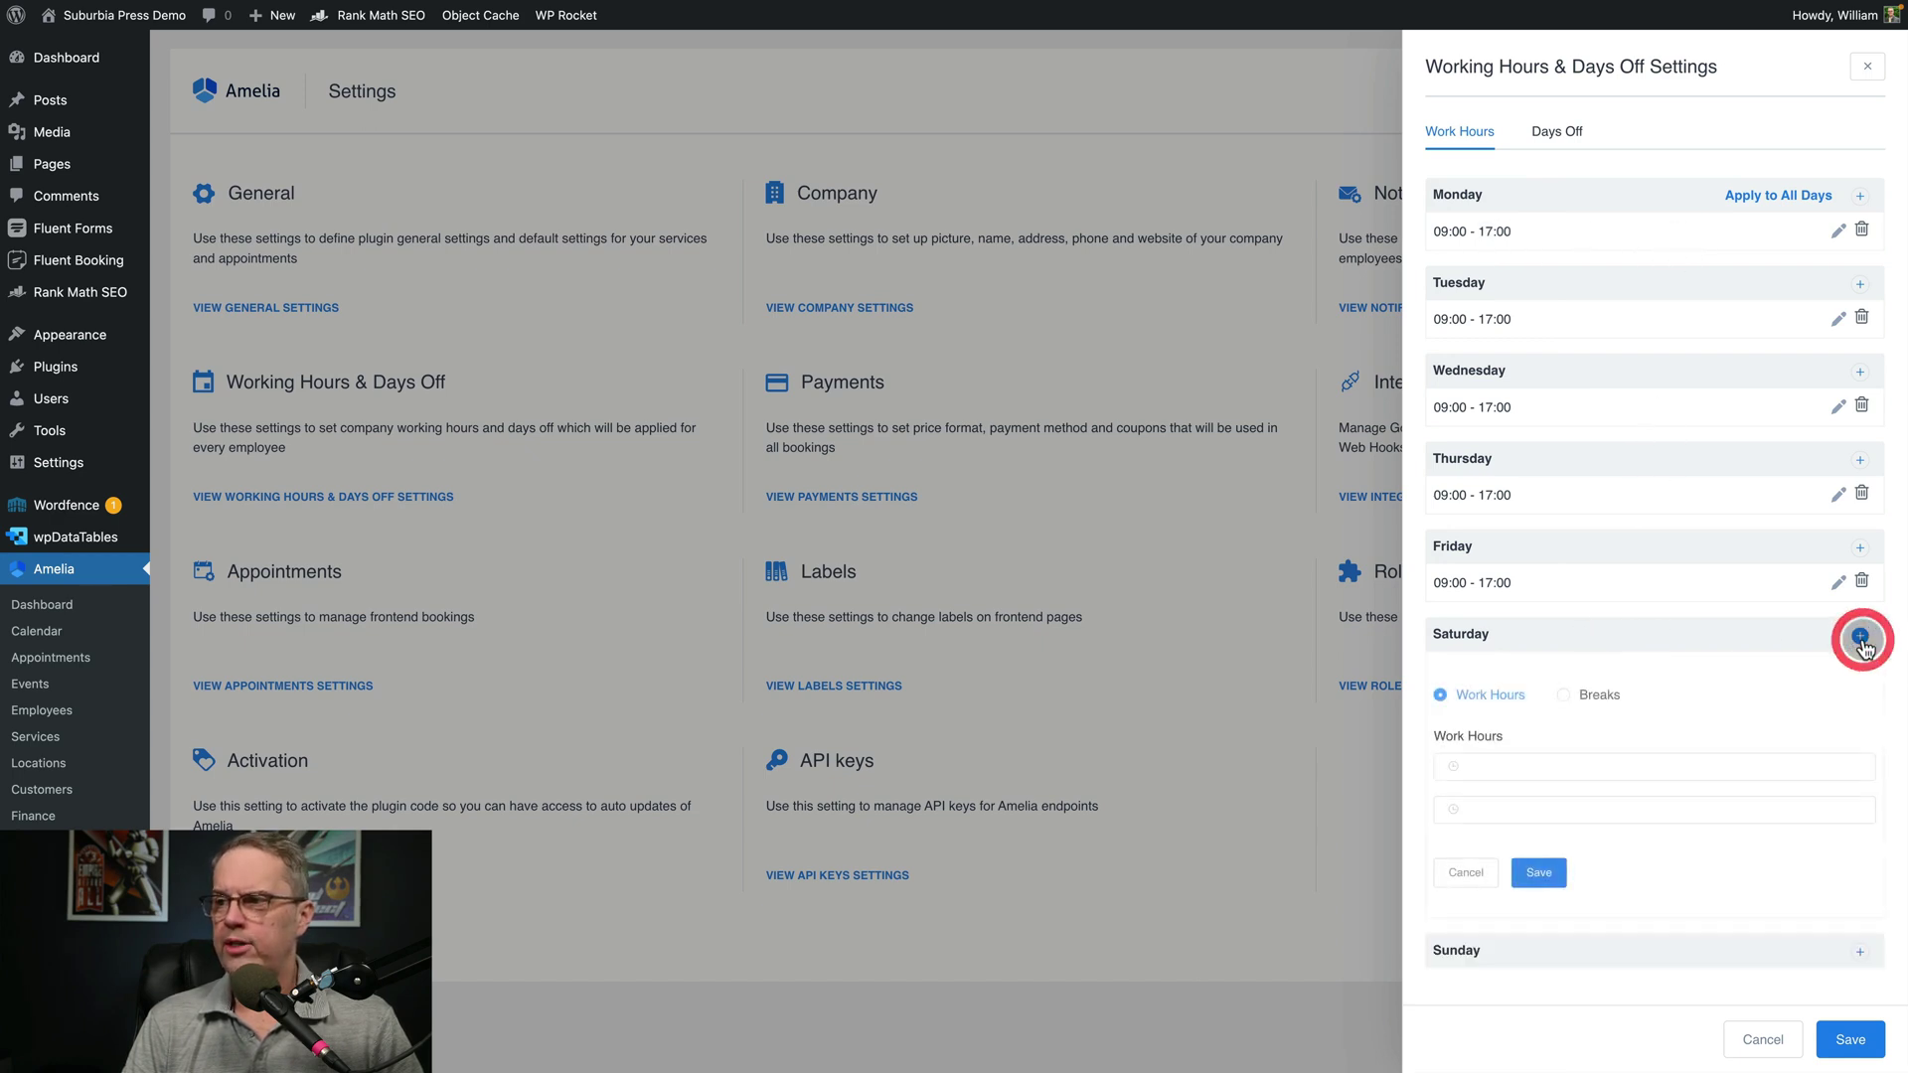
click(1562, 696)
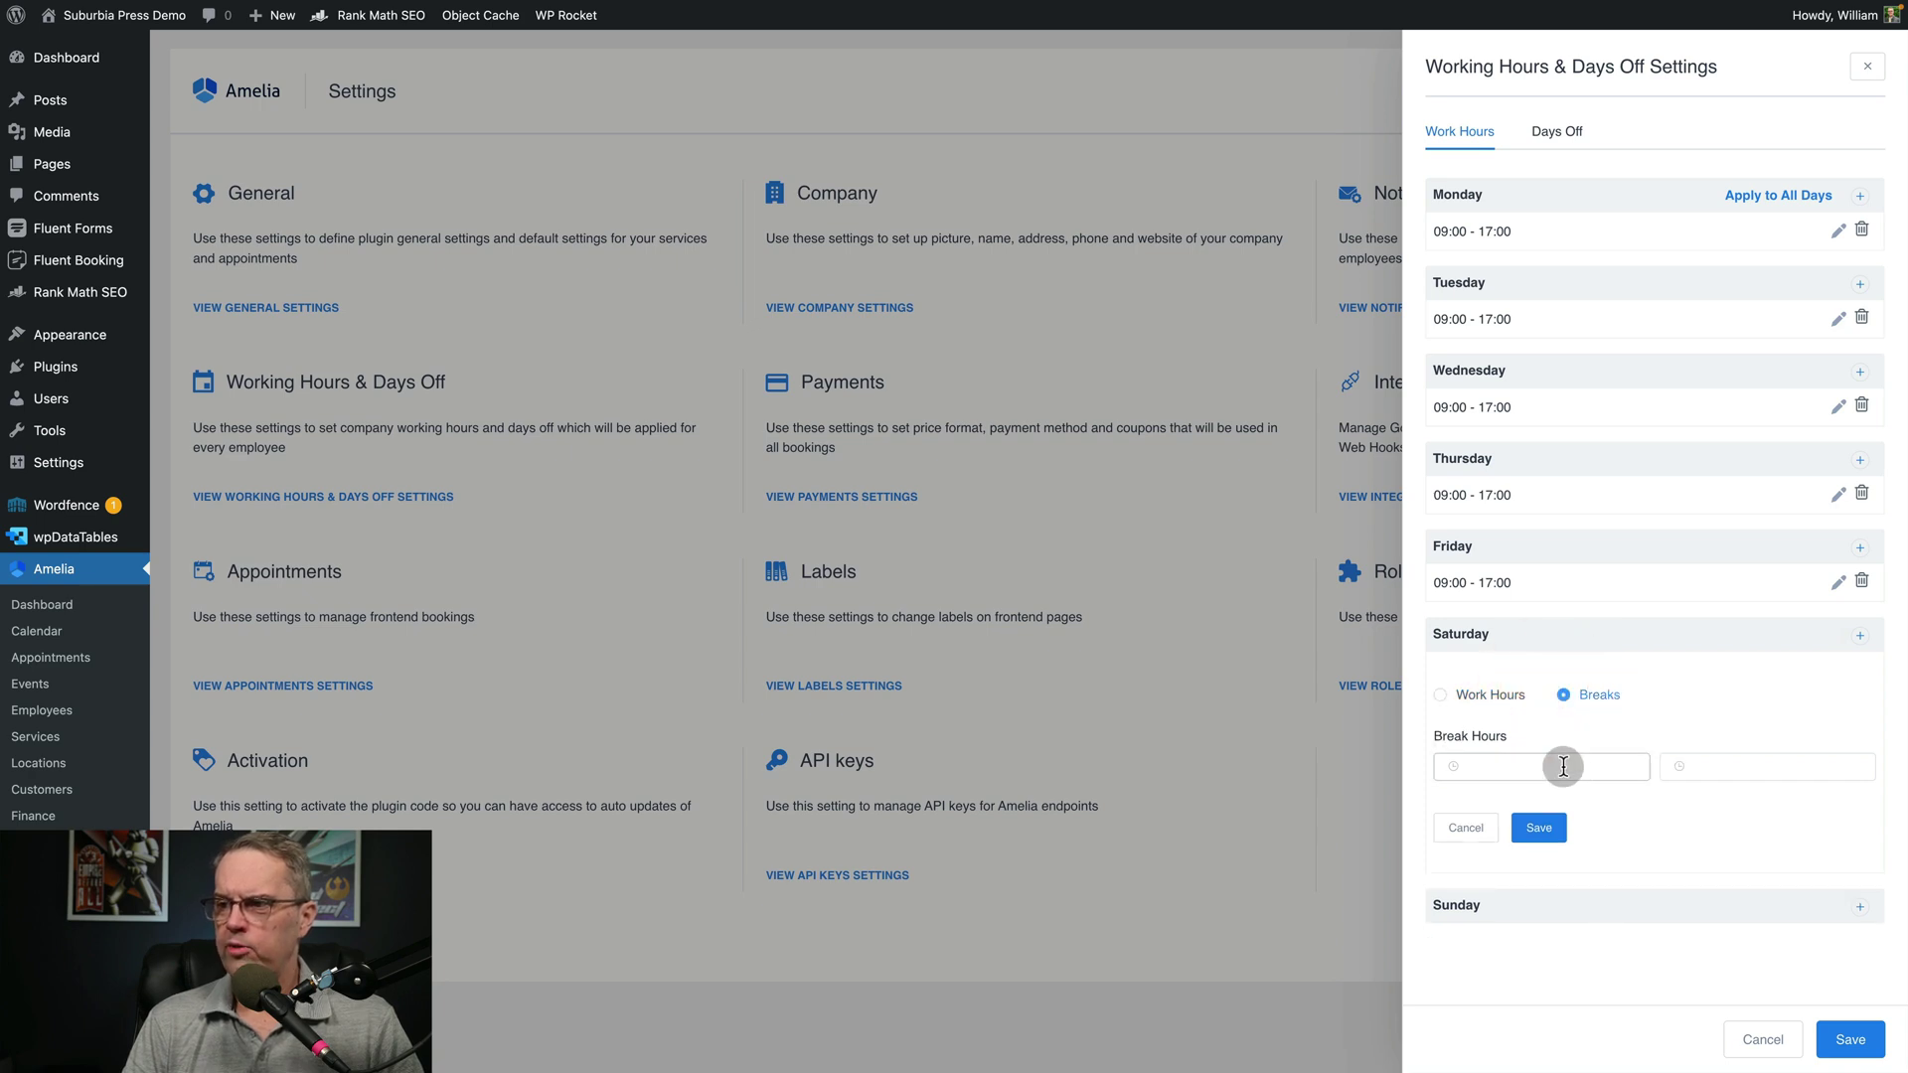
click(1558, 134)
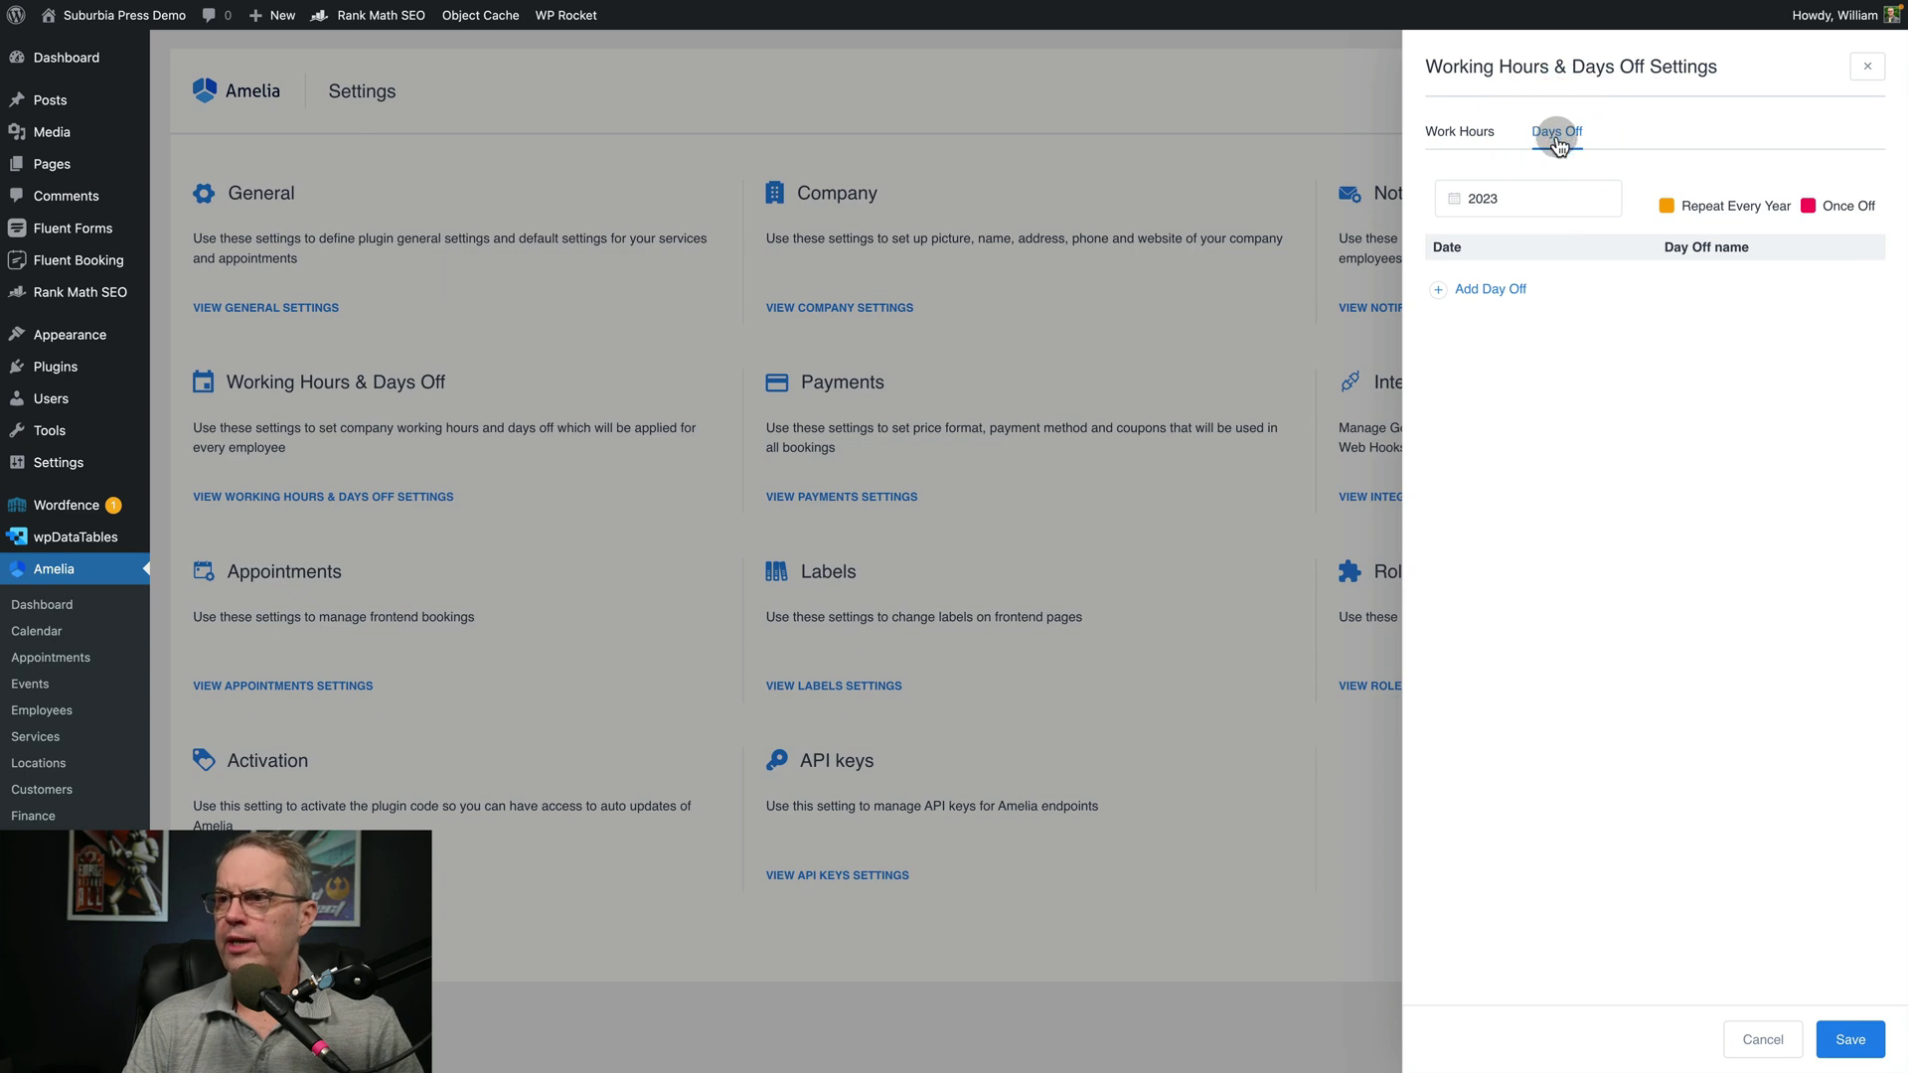
click(1437, 291)
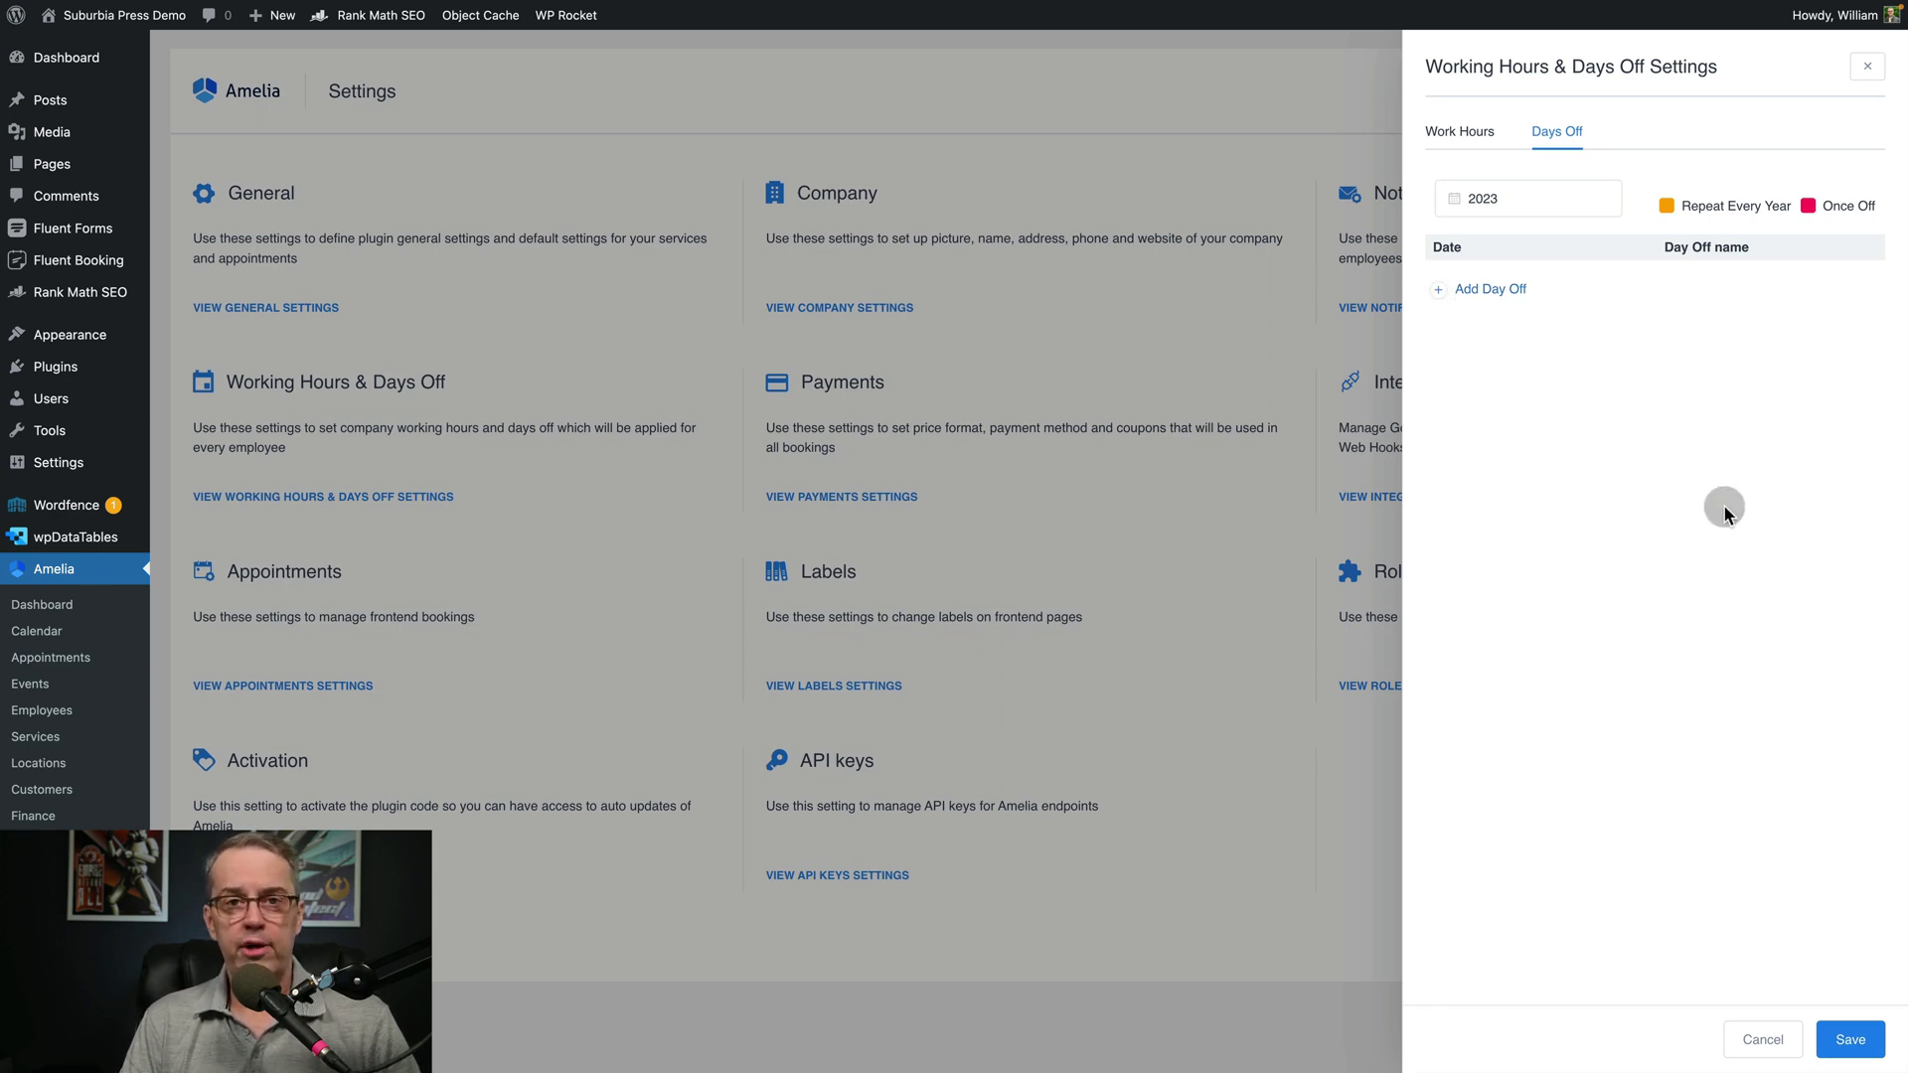
click(1777, 1046)
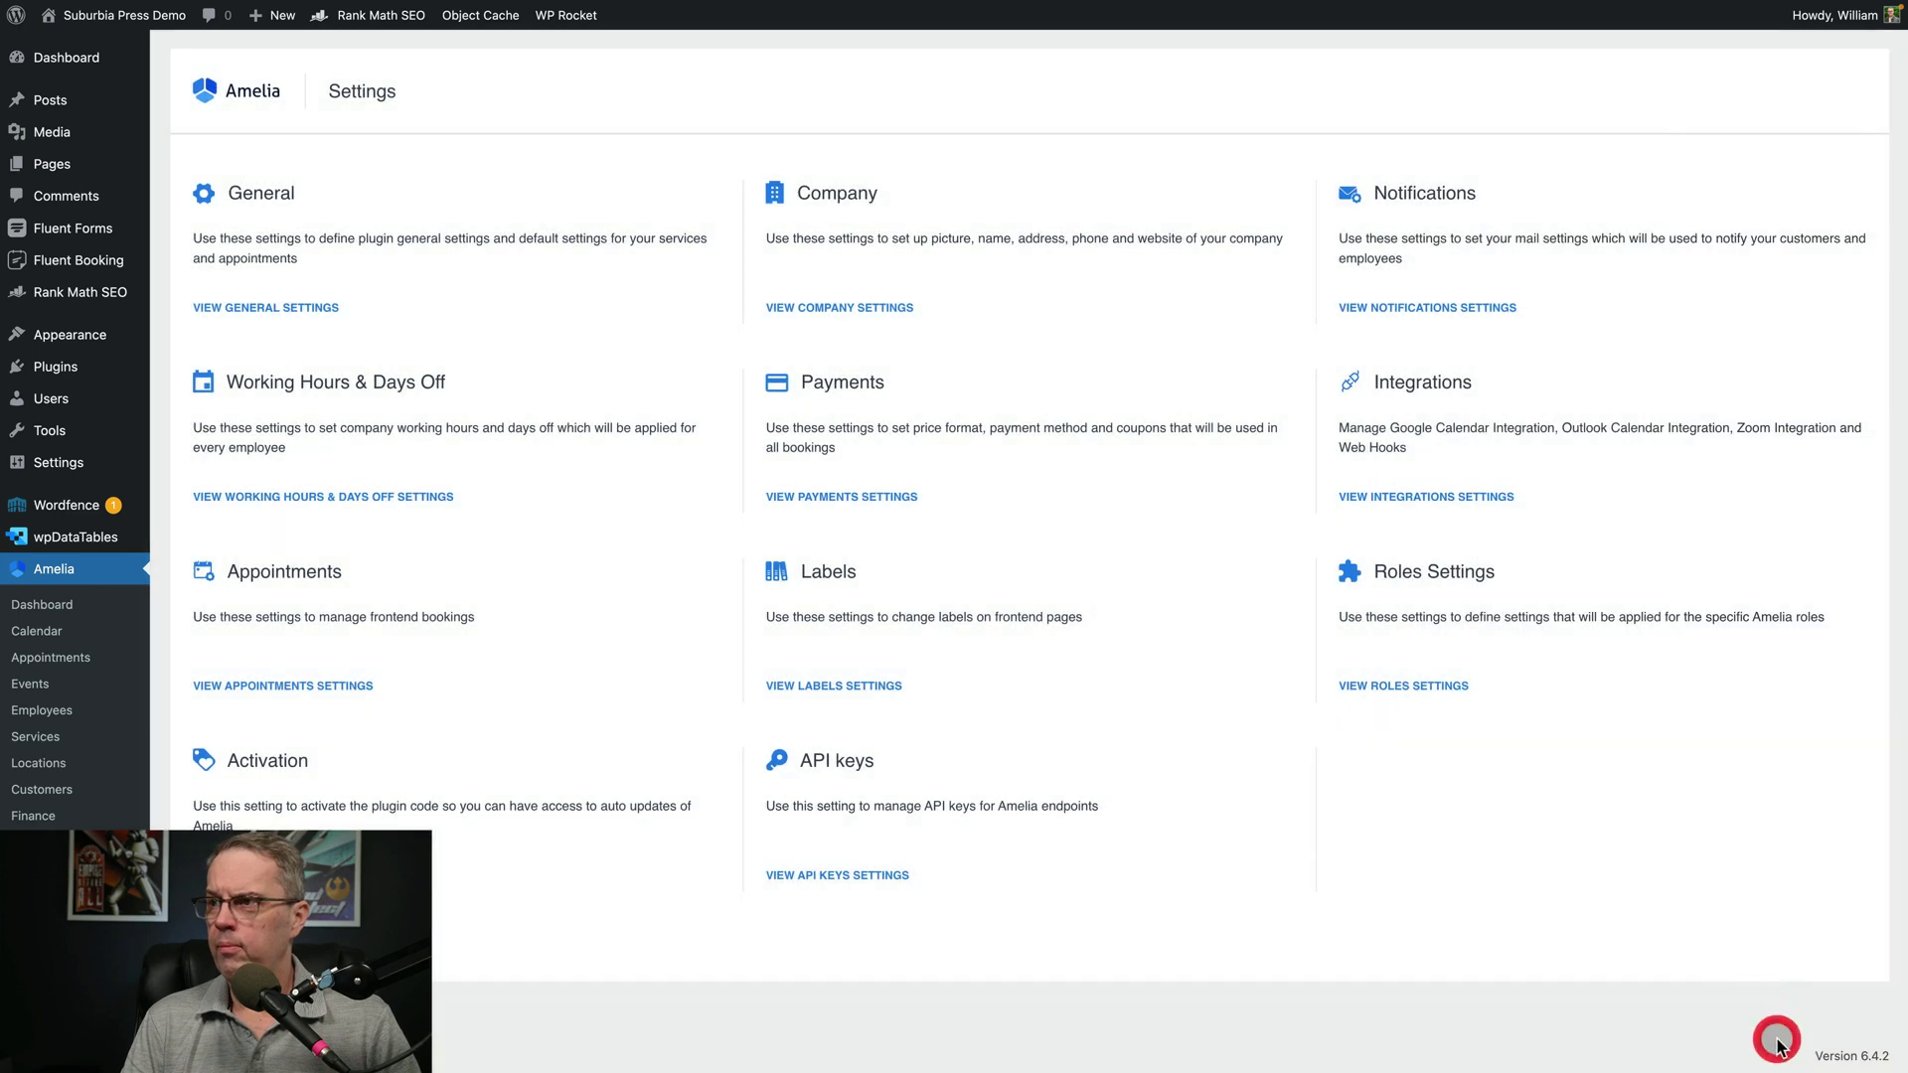
Set Default Time Slot Step to 10min, keep status Approved, save, and open Services
click(266, 308)
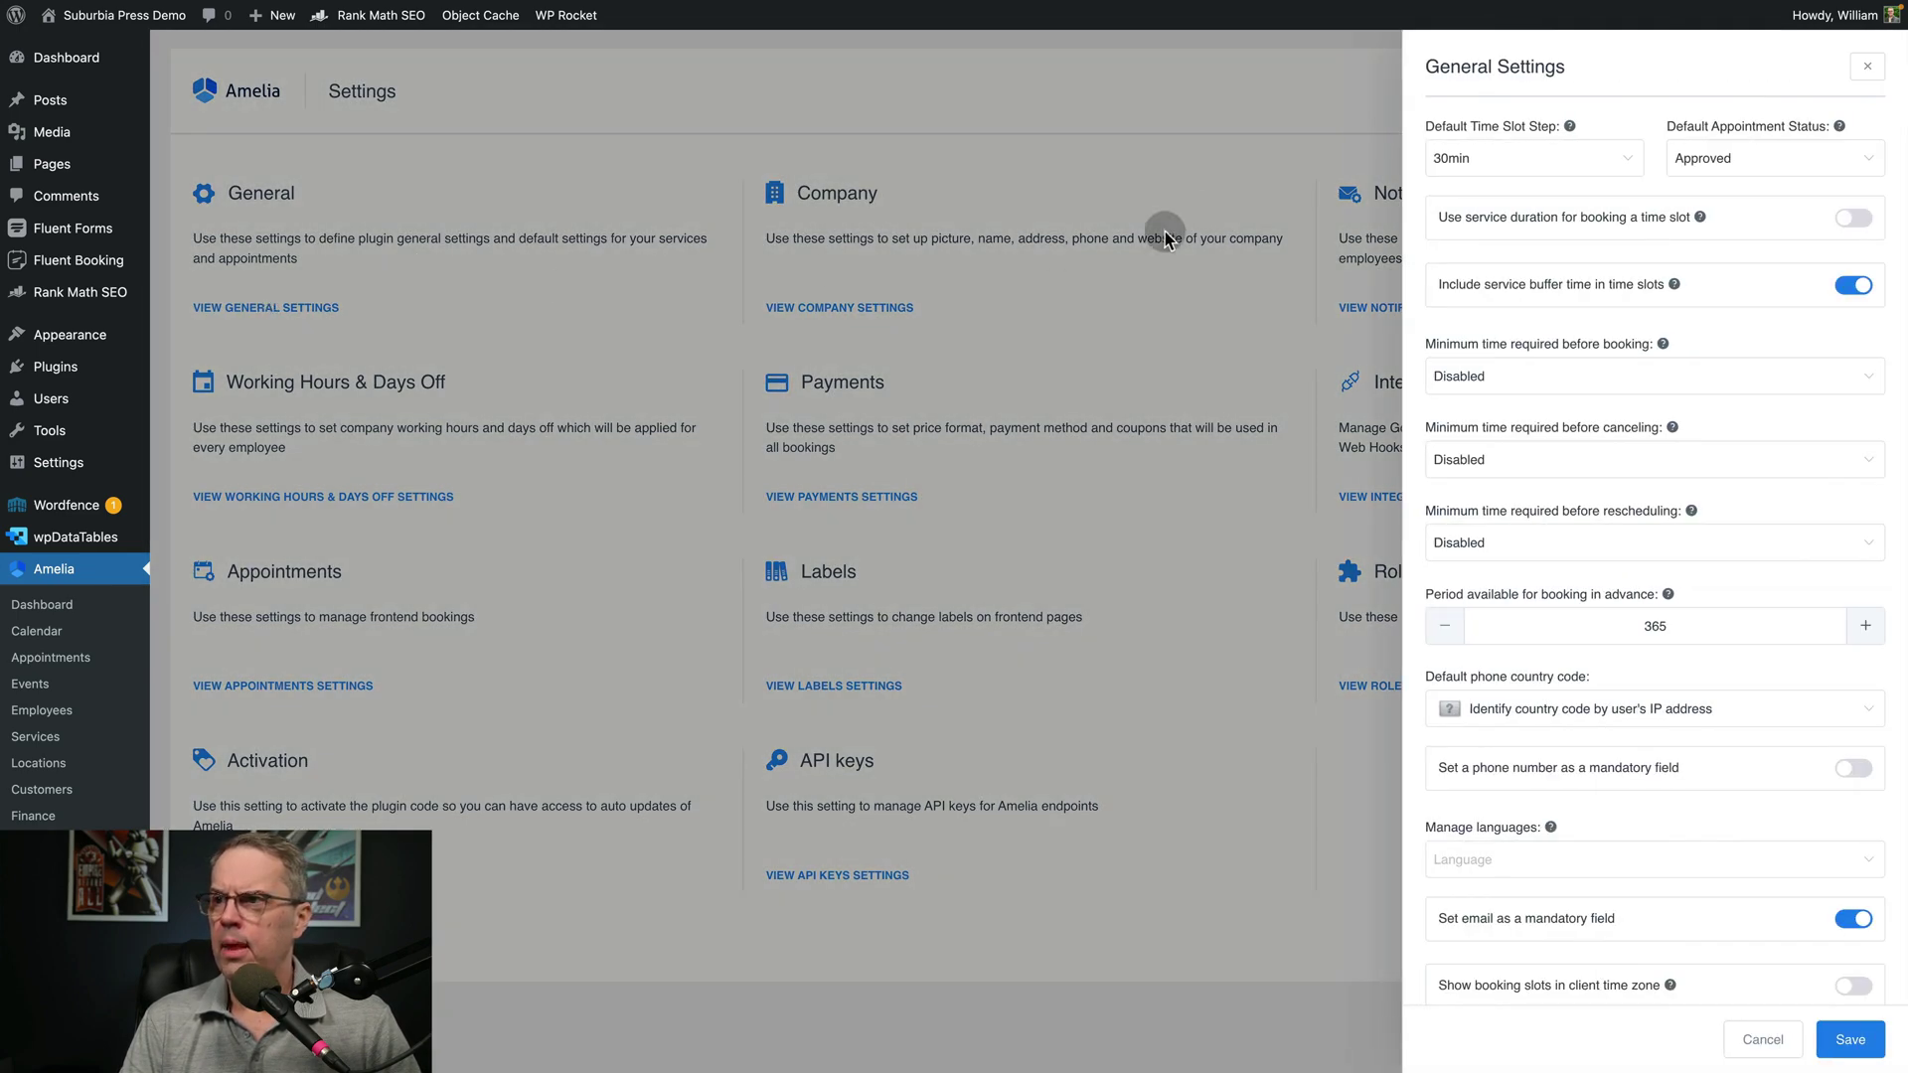
click(1542, 167)
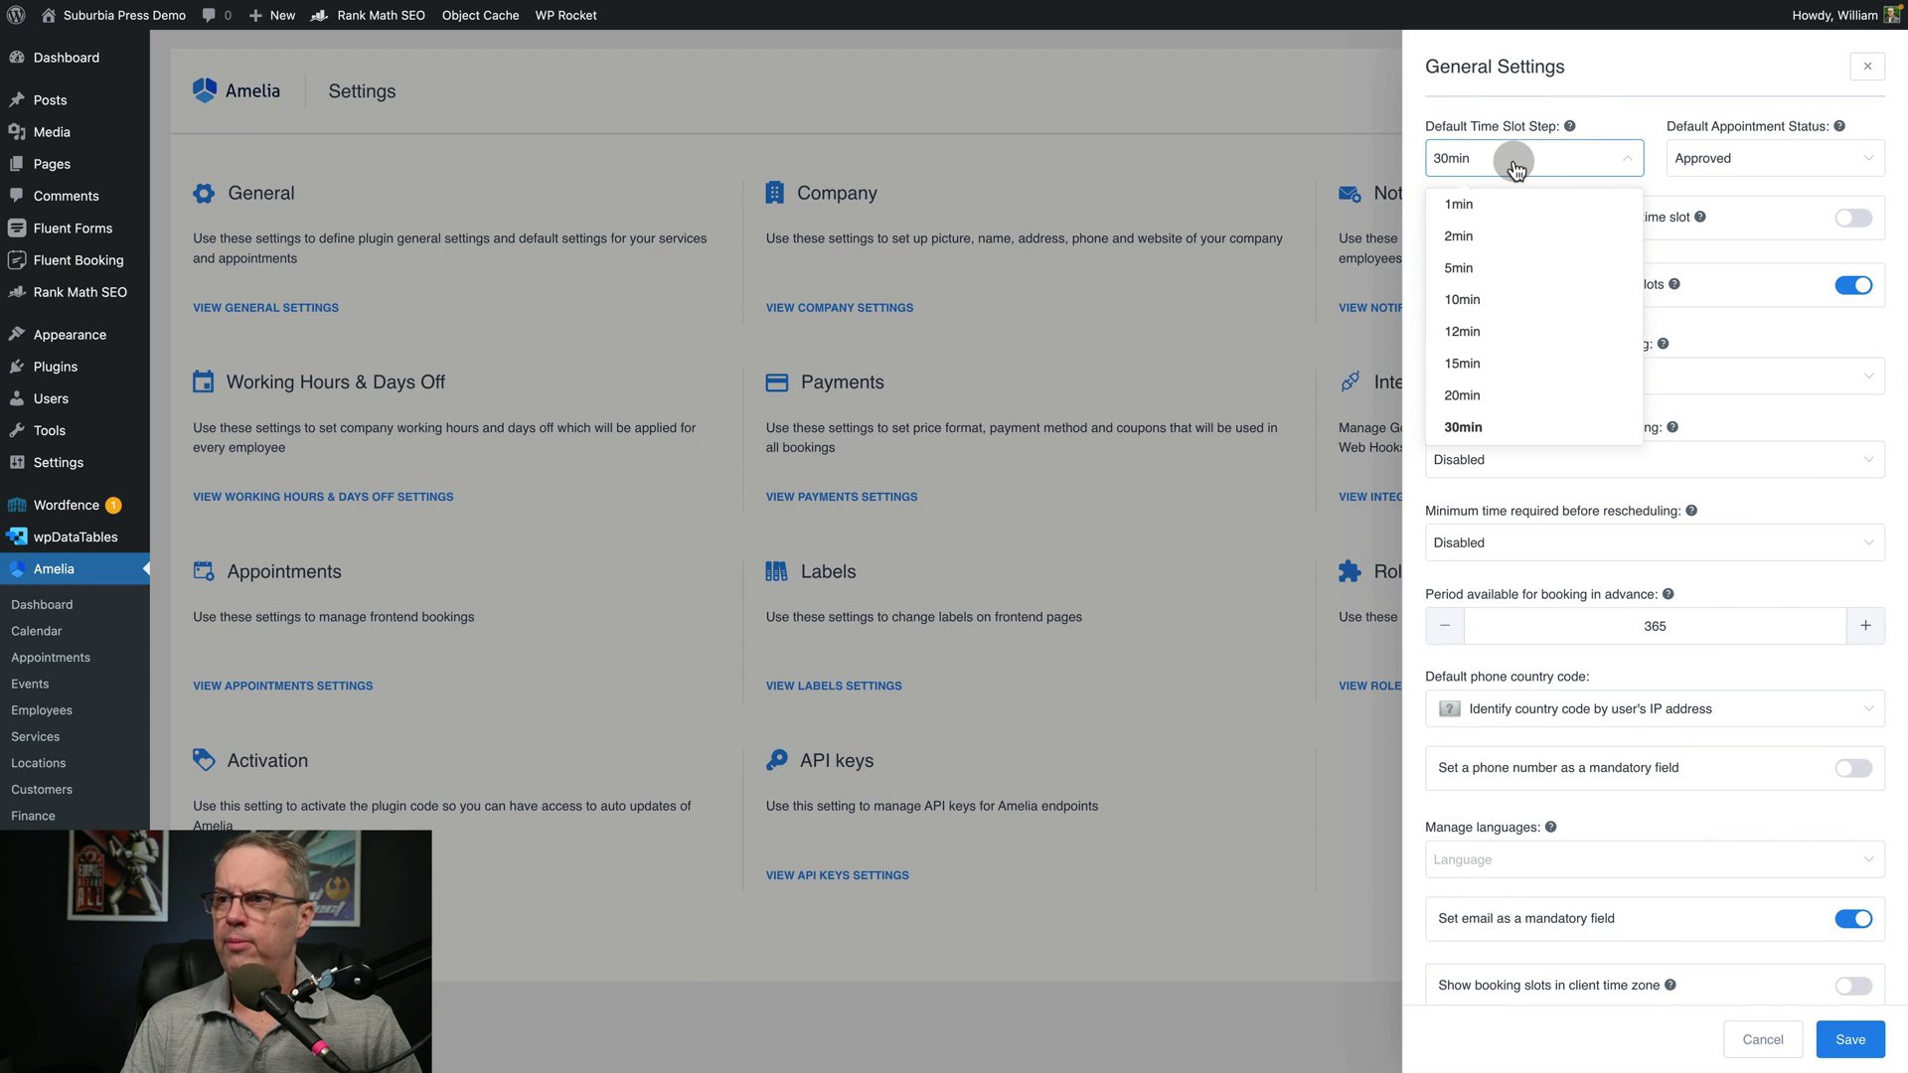
click(1480, 299)
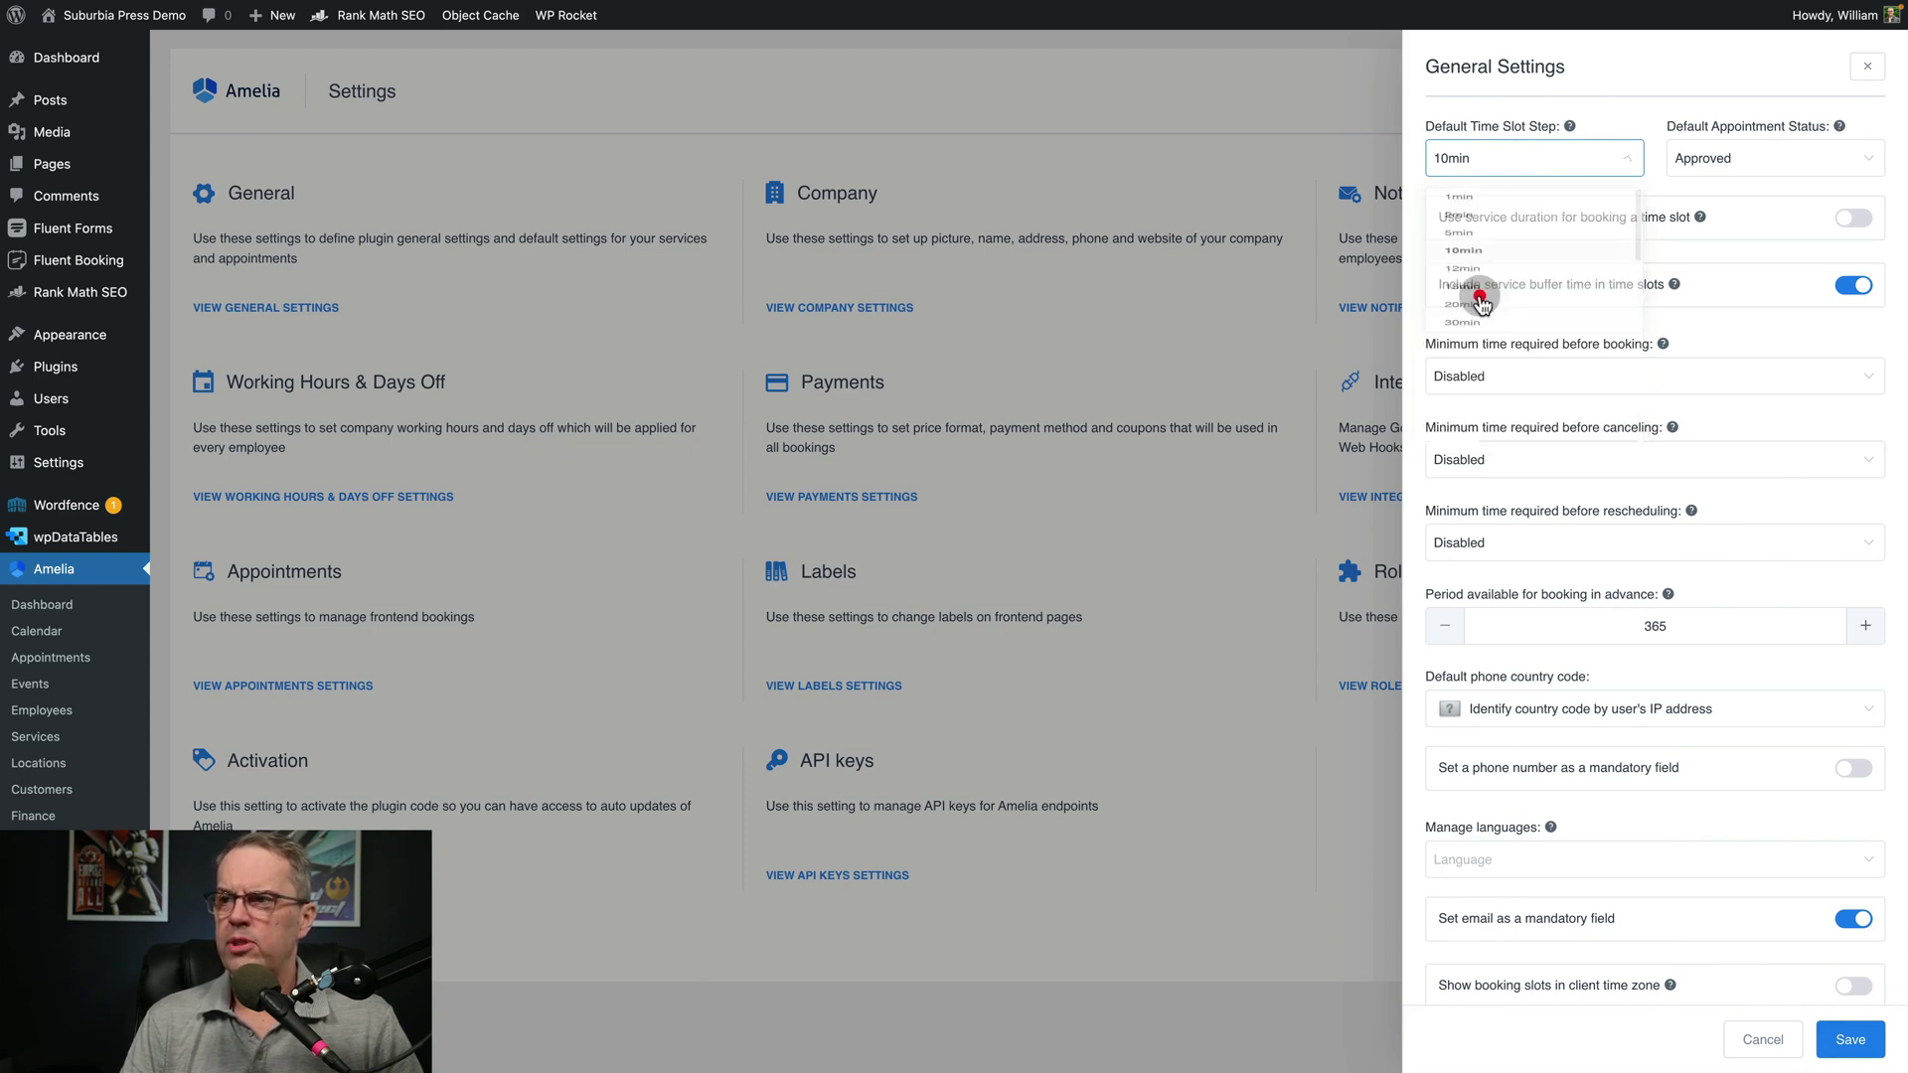
click(1716, 162)
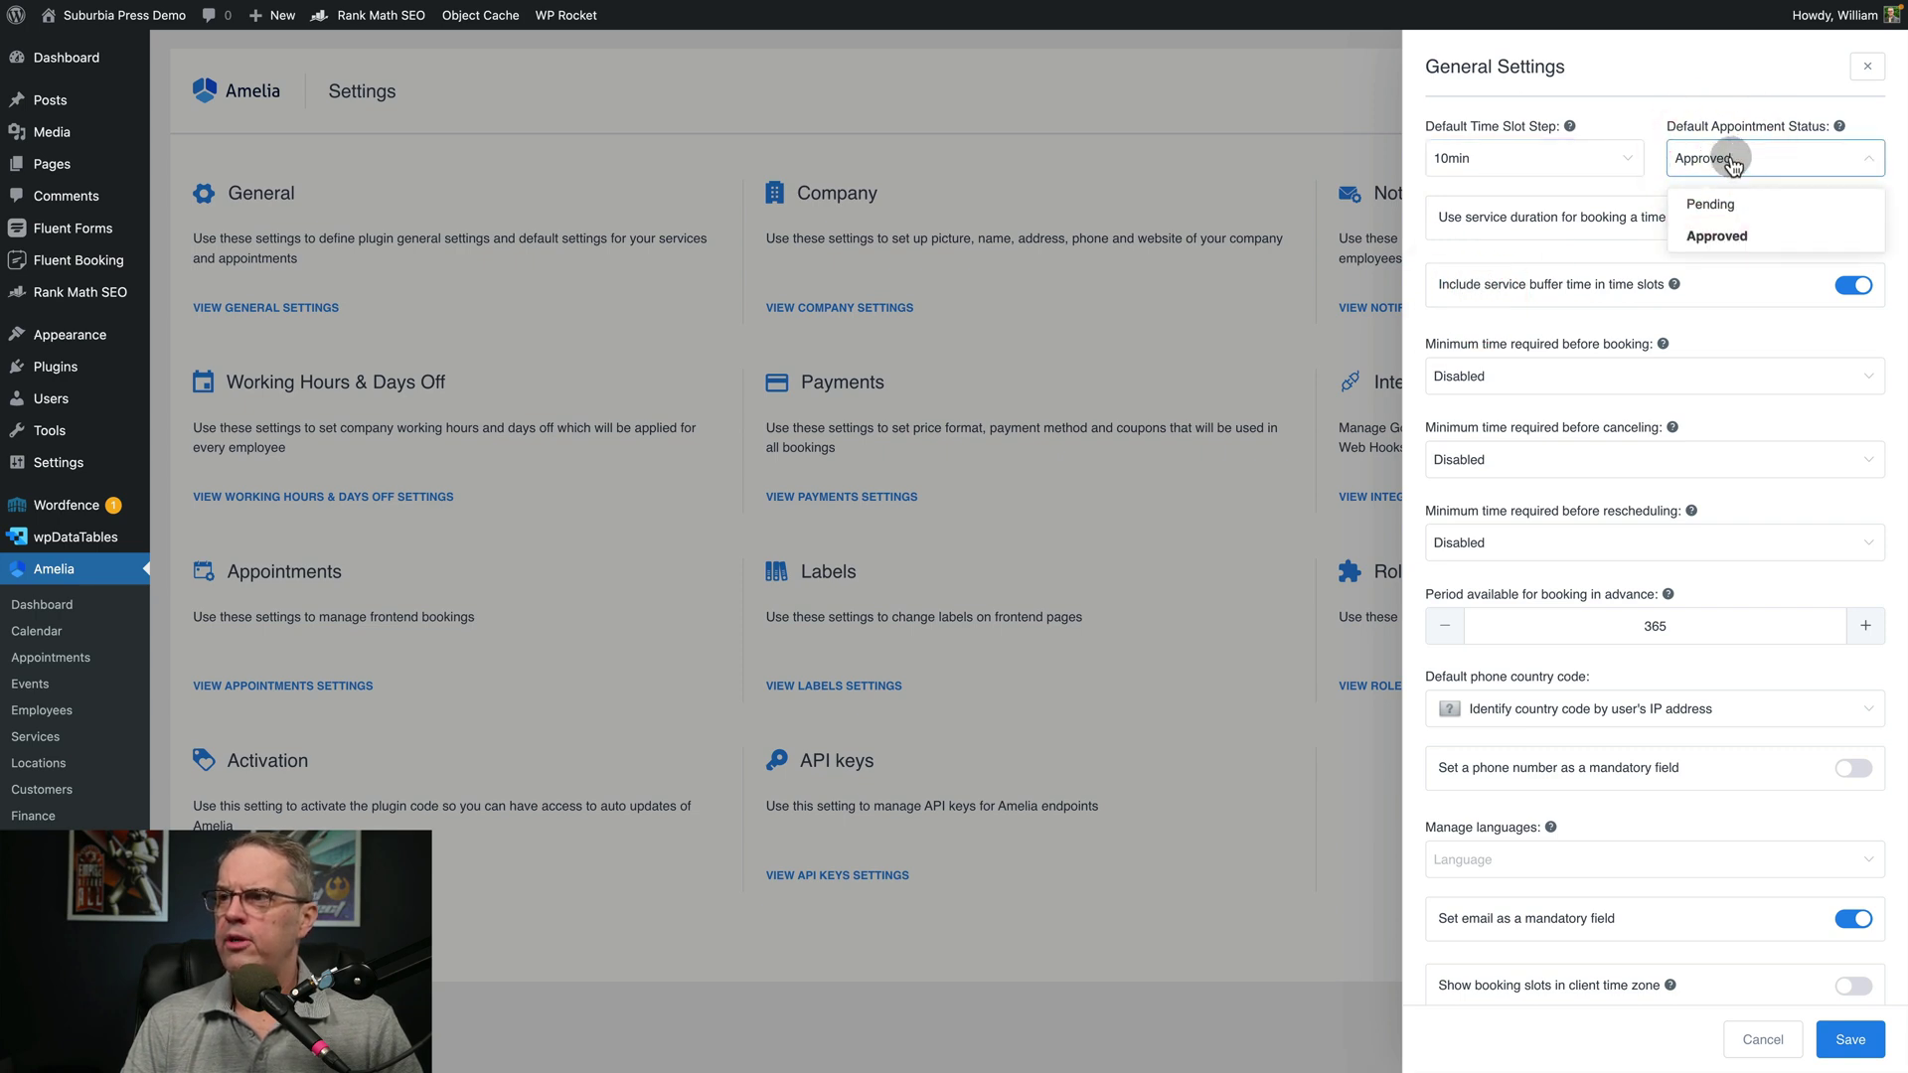
click(1659, 179)
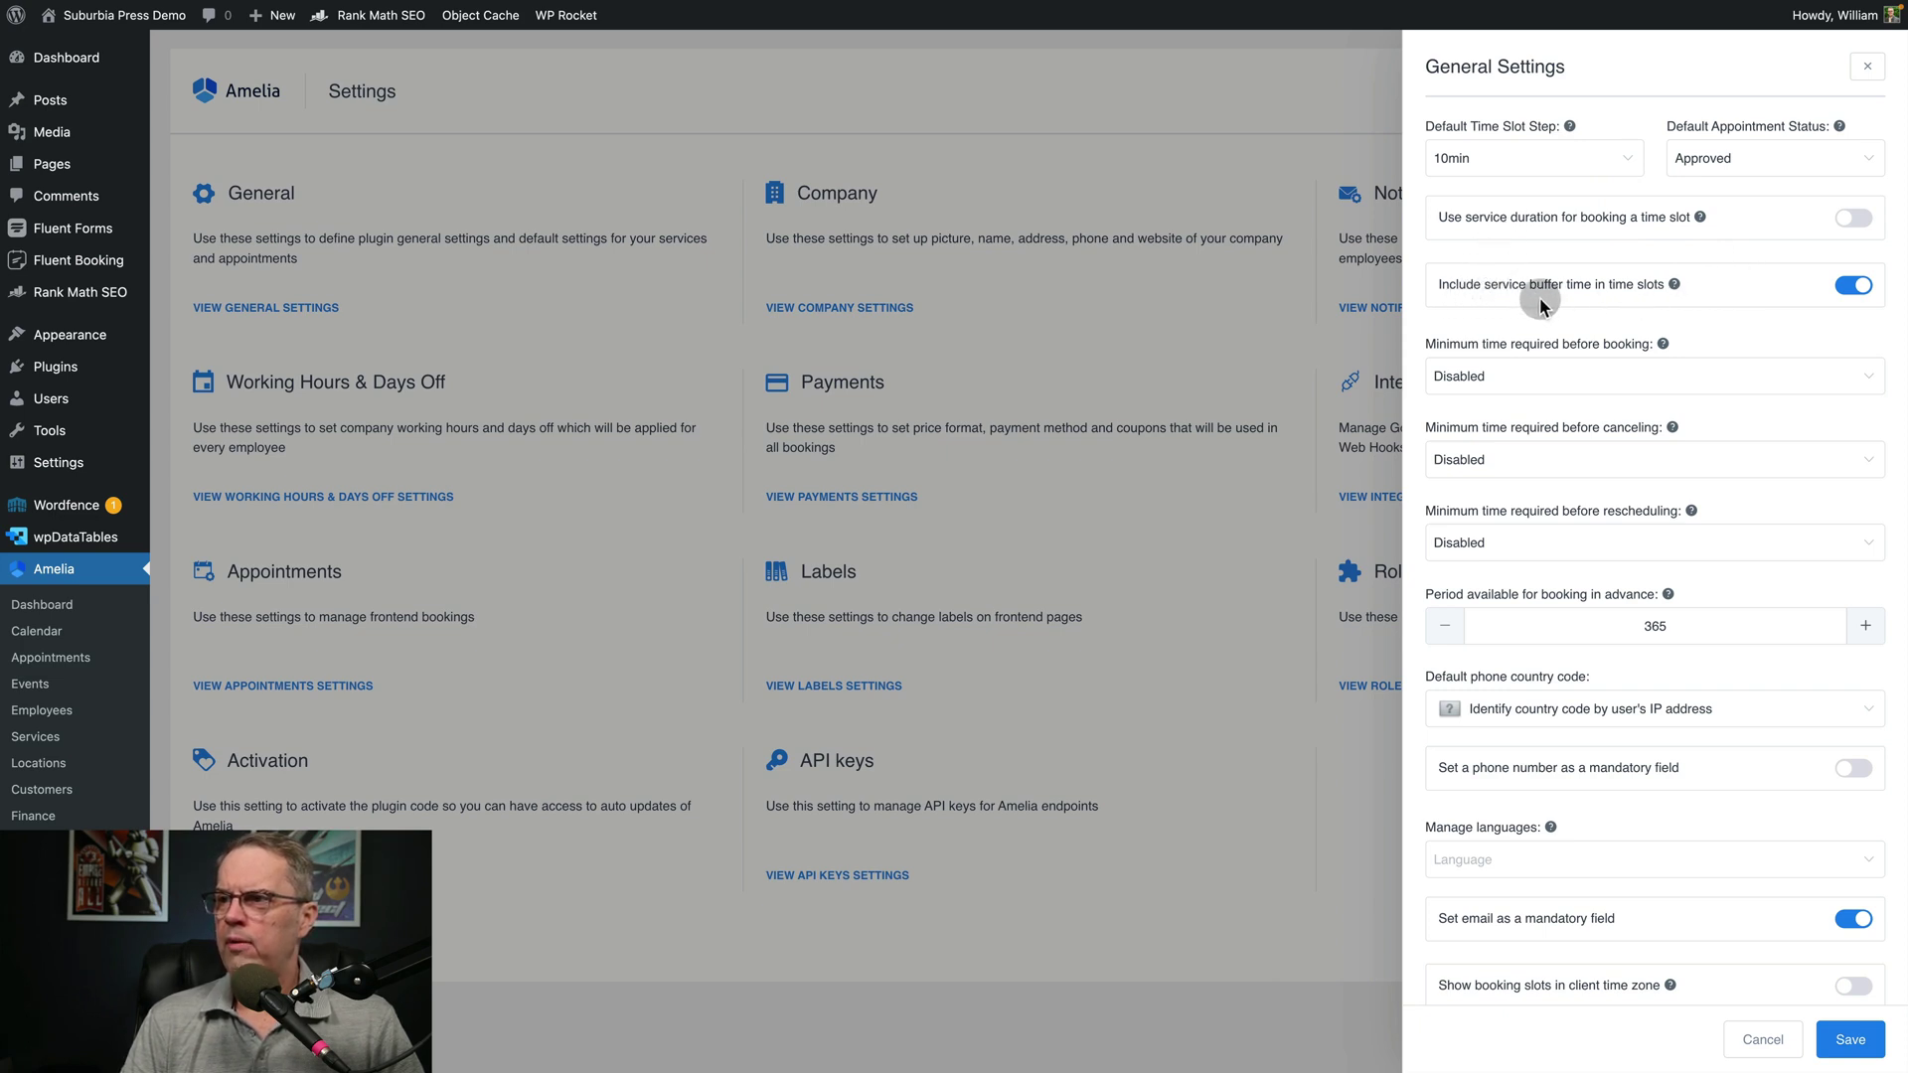
mouse_move(1675, 291)
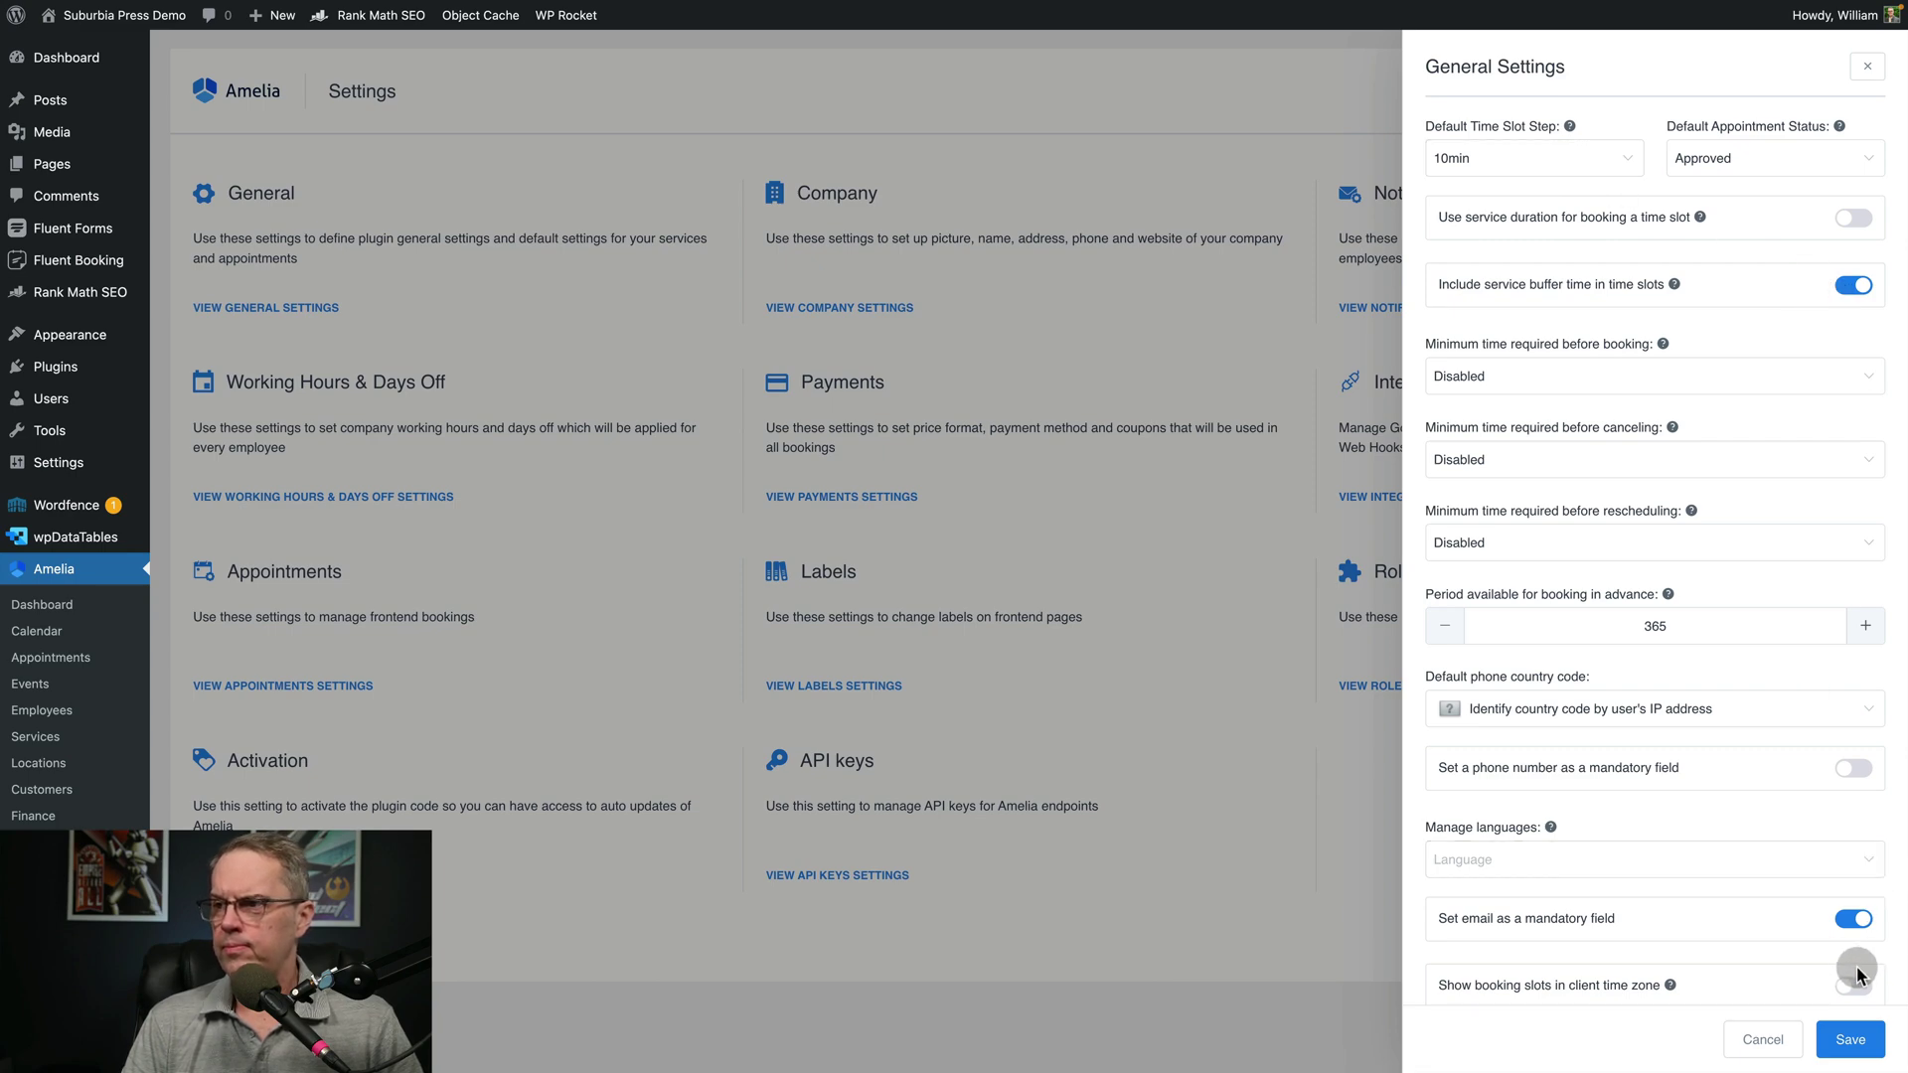
click(1848, 1039)
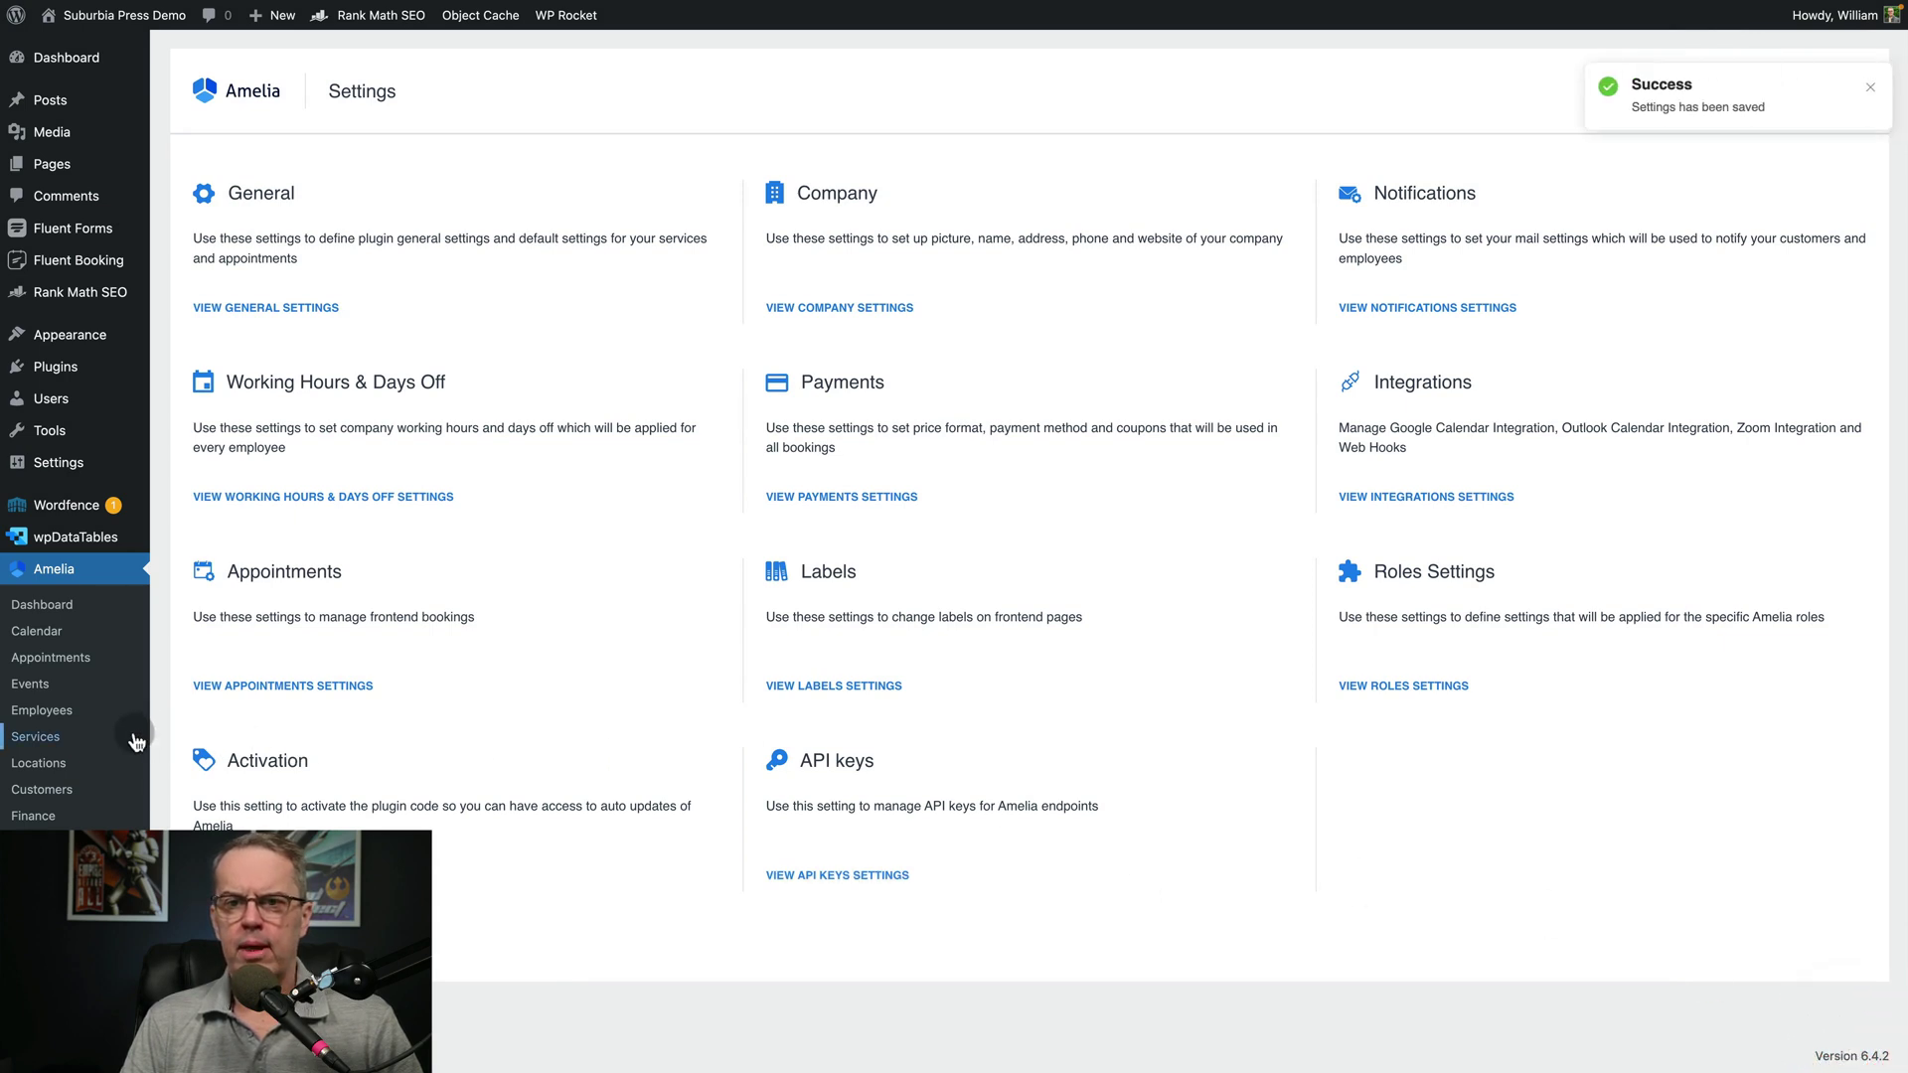
click(52, 737)
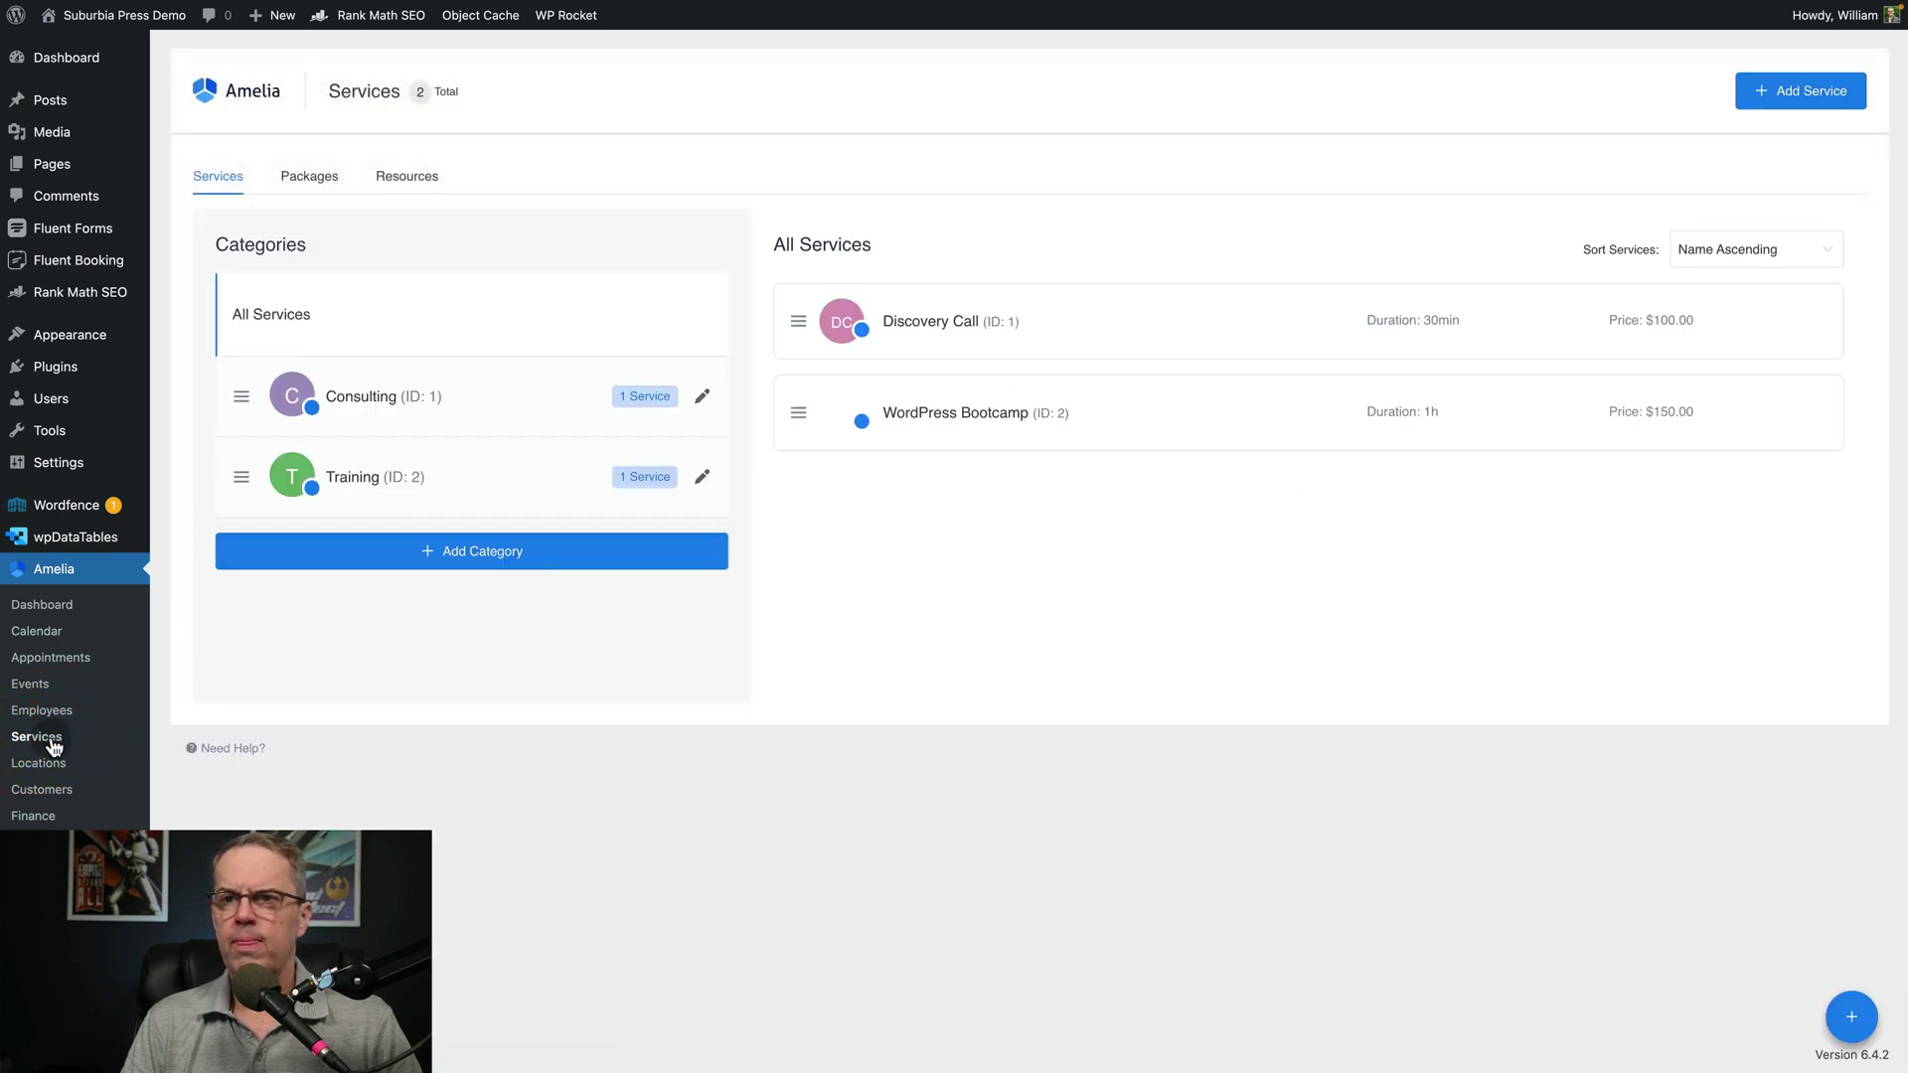
Set WordPress Bootcamp's buffer time before and after to 10min
click(967, 415)
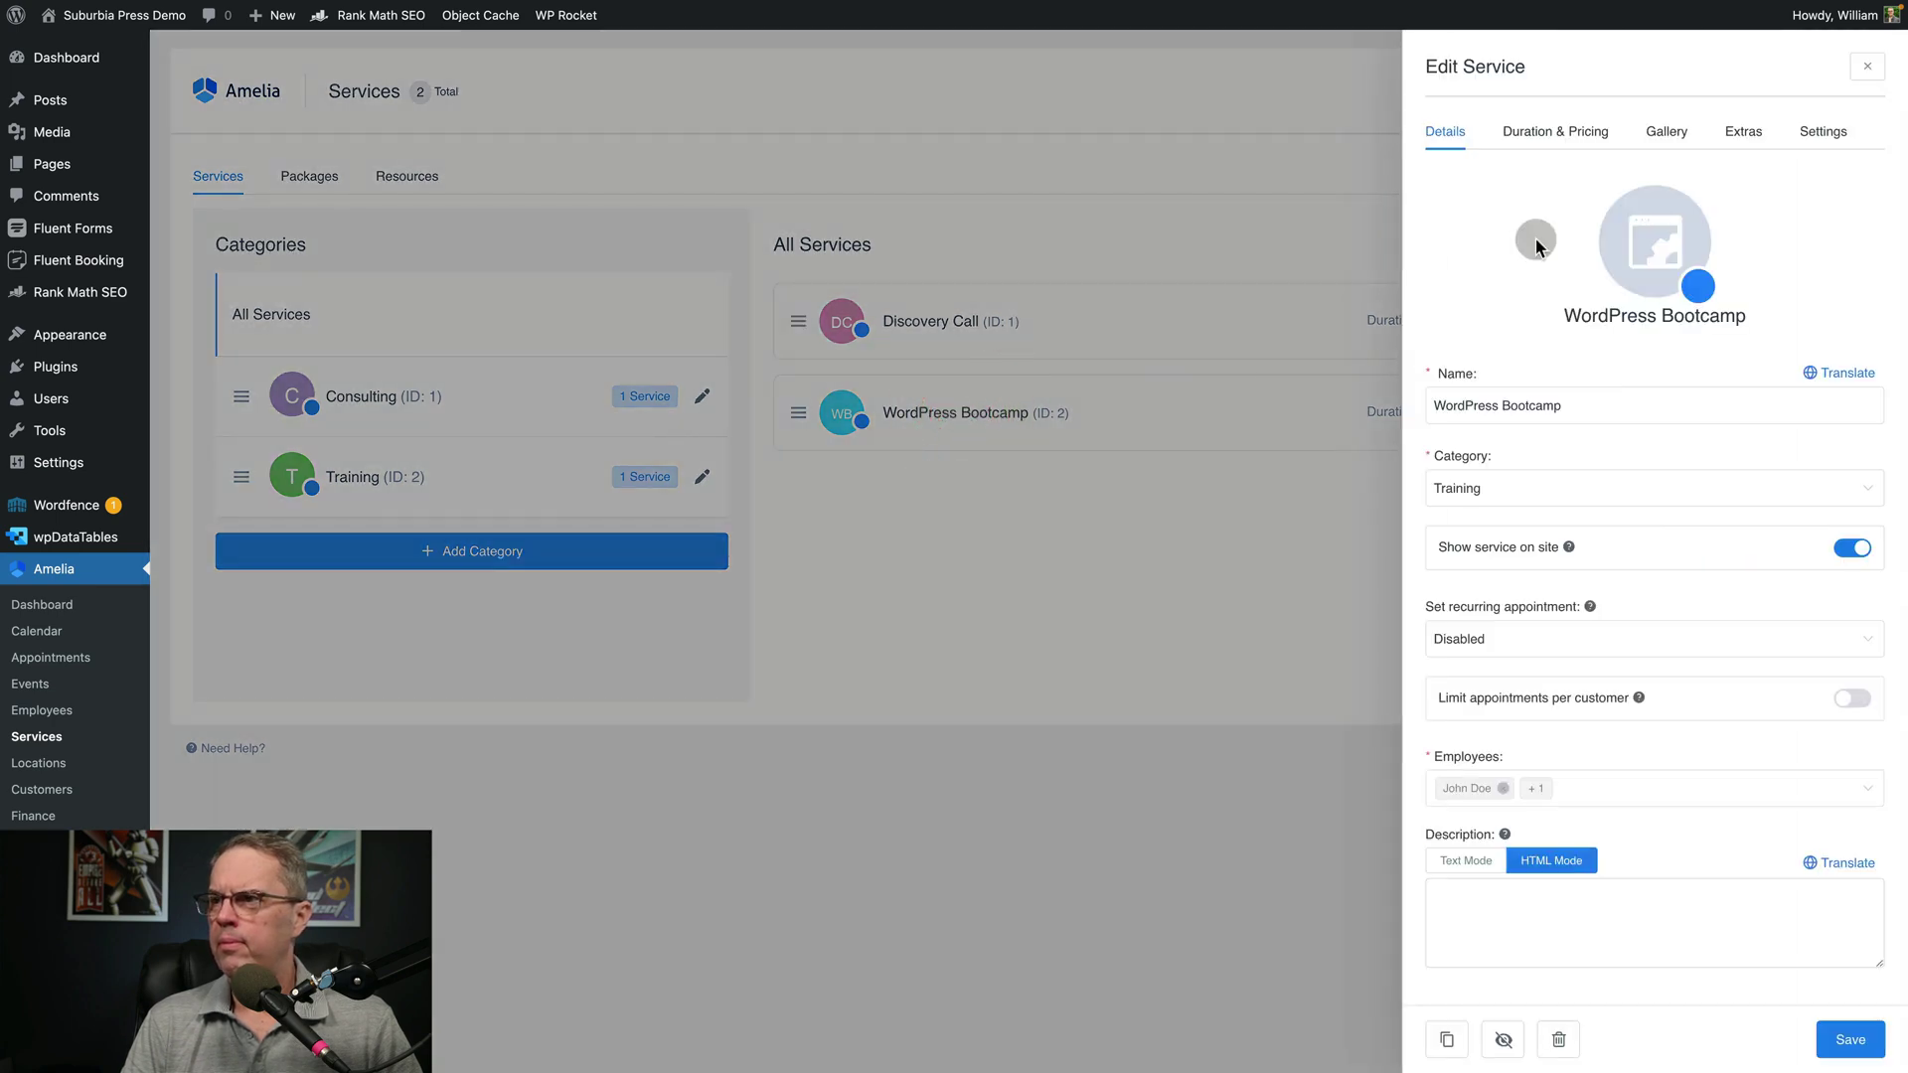
click(1538, 137)
click(1597, 295)
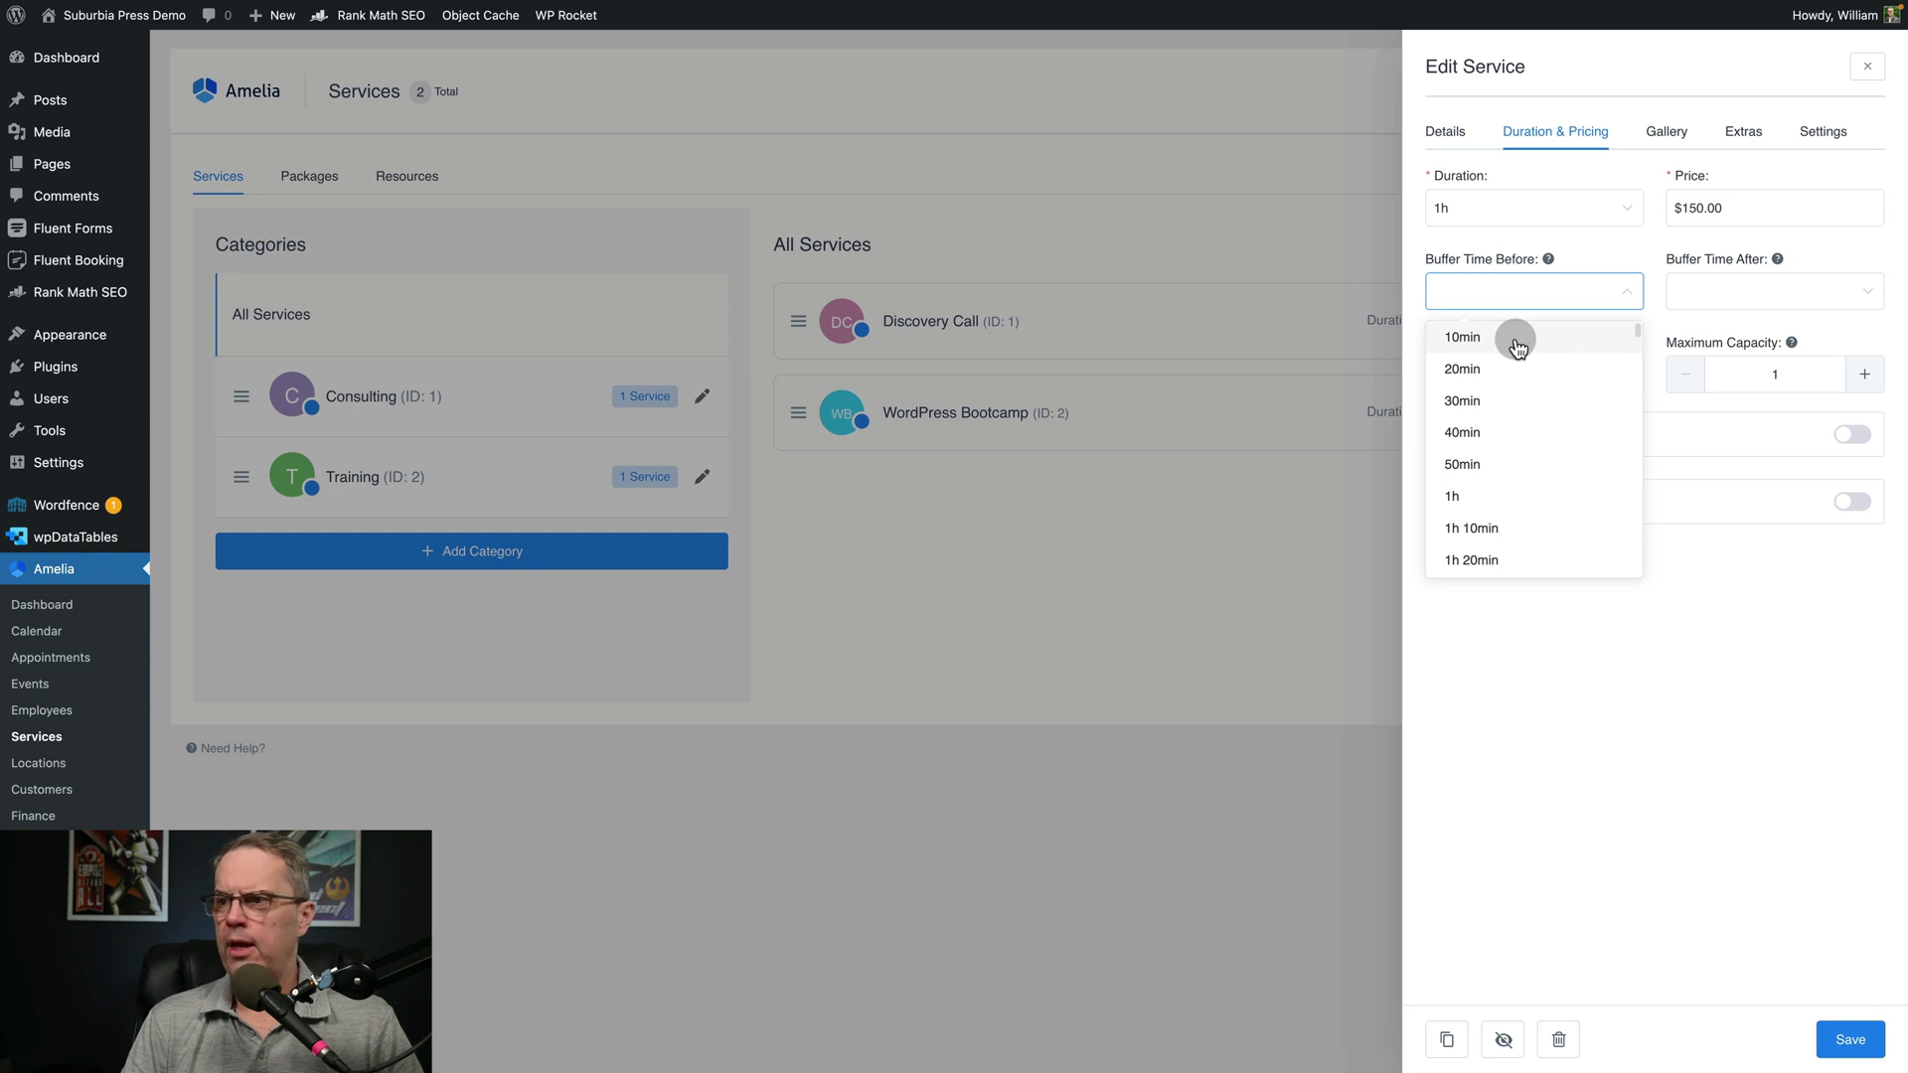
click(1482, 343)
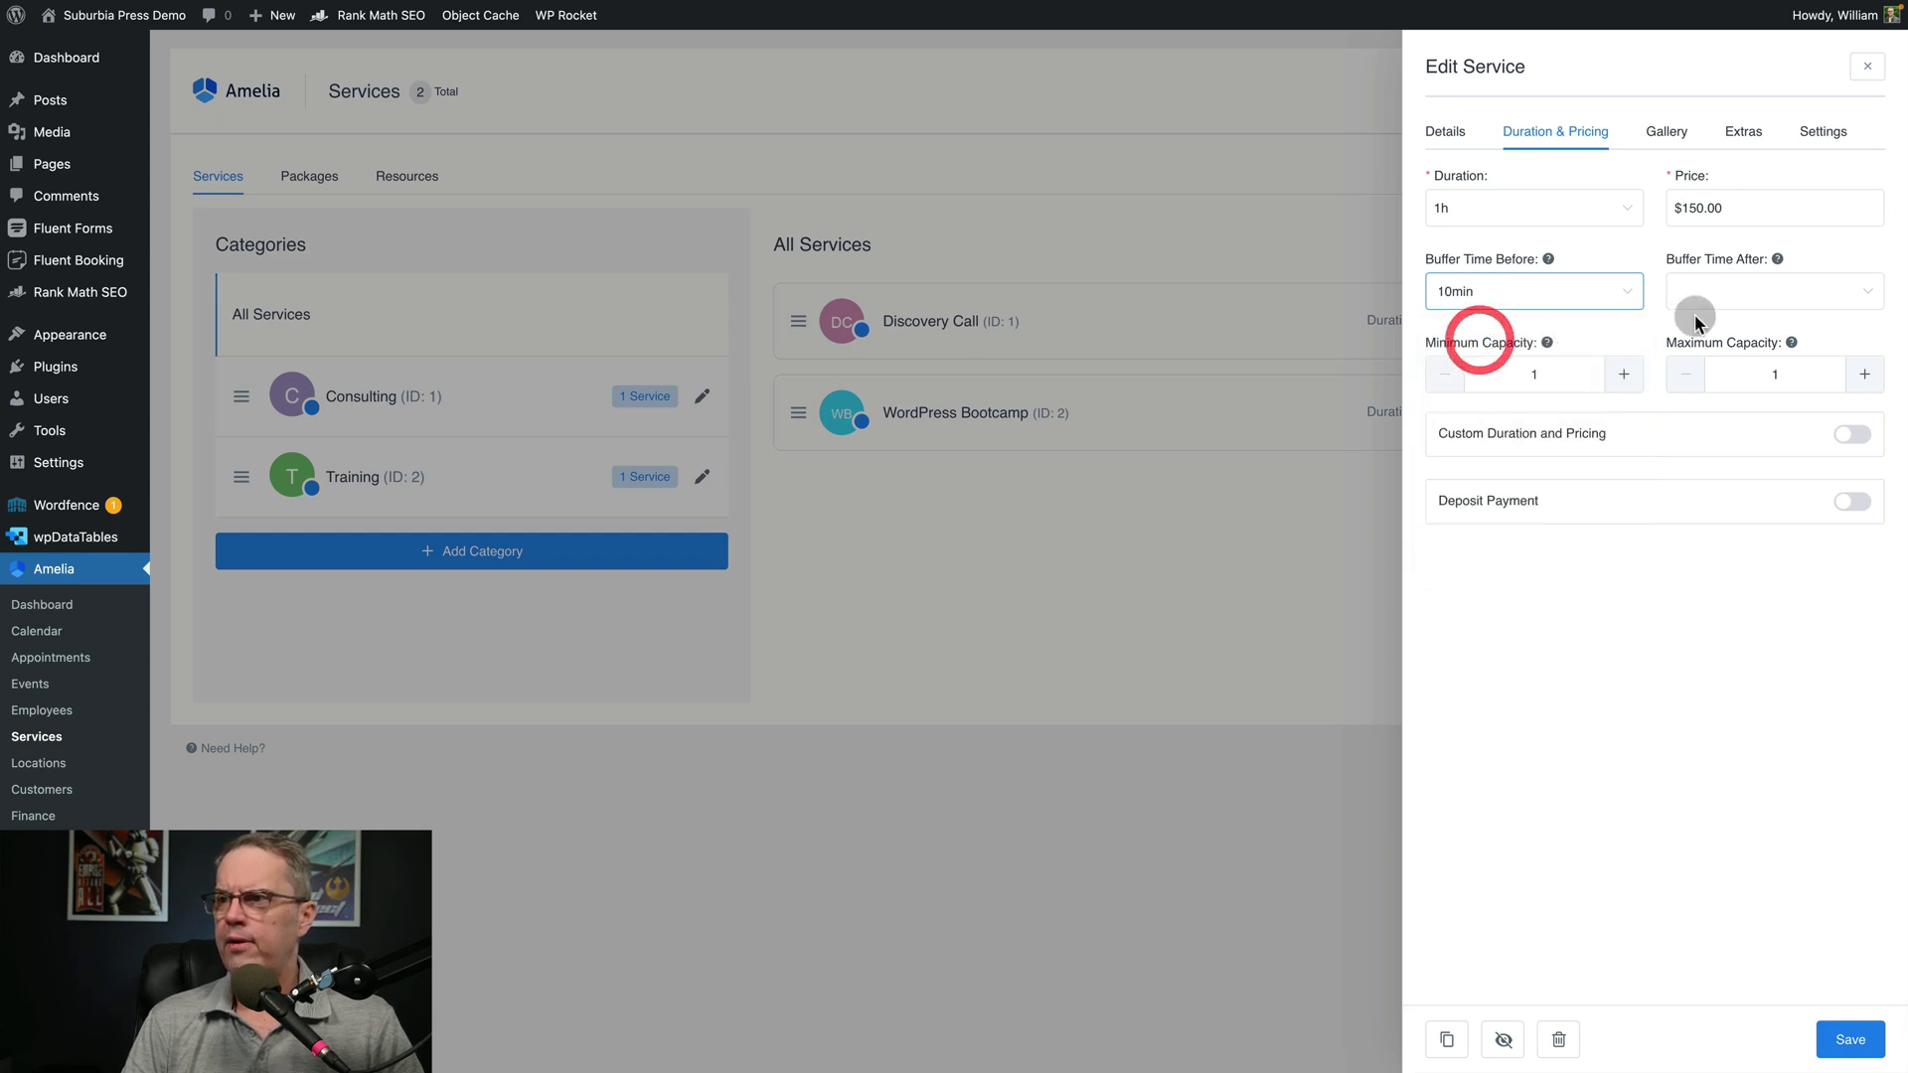
click(1707, 290)
click(1712, 340)
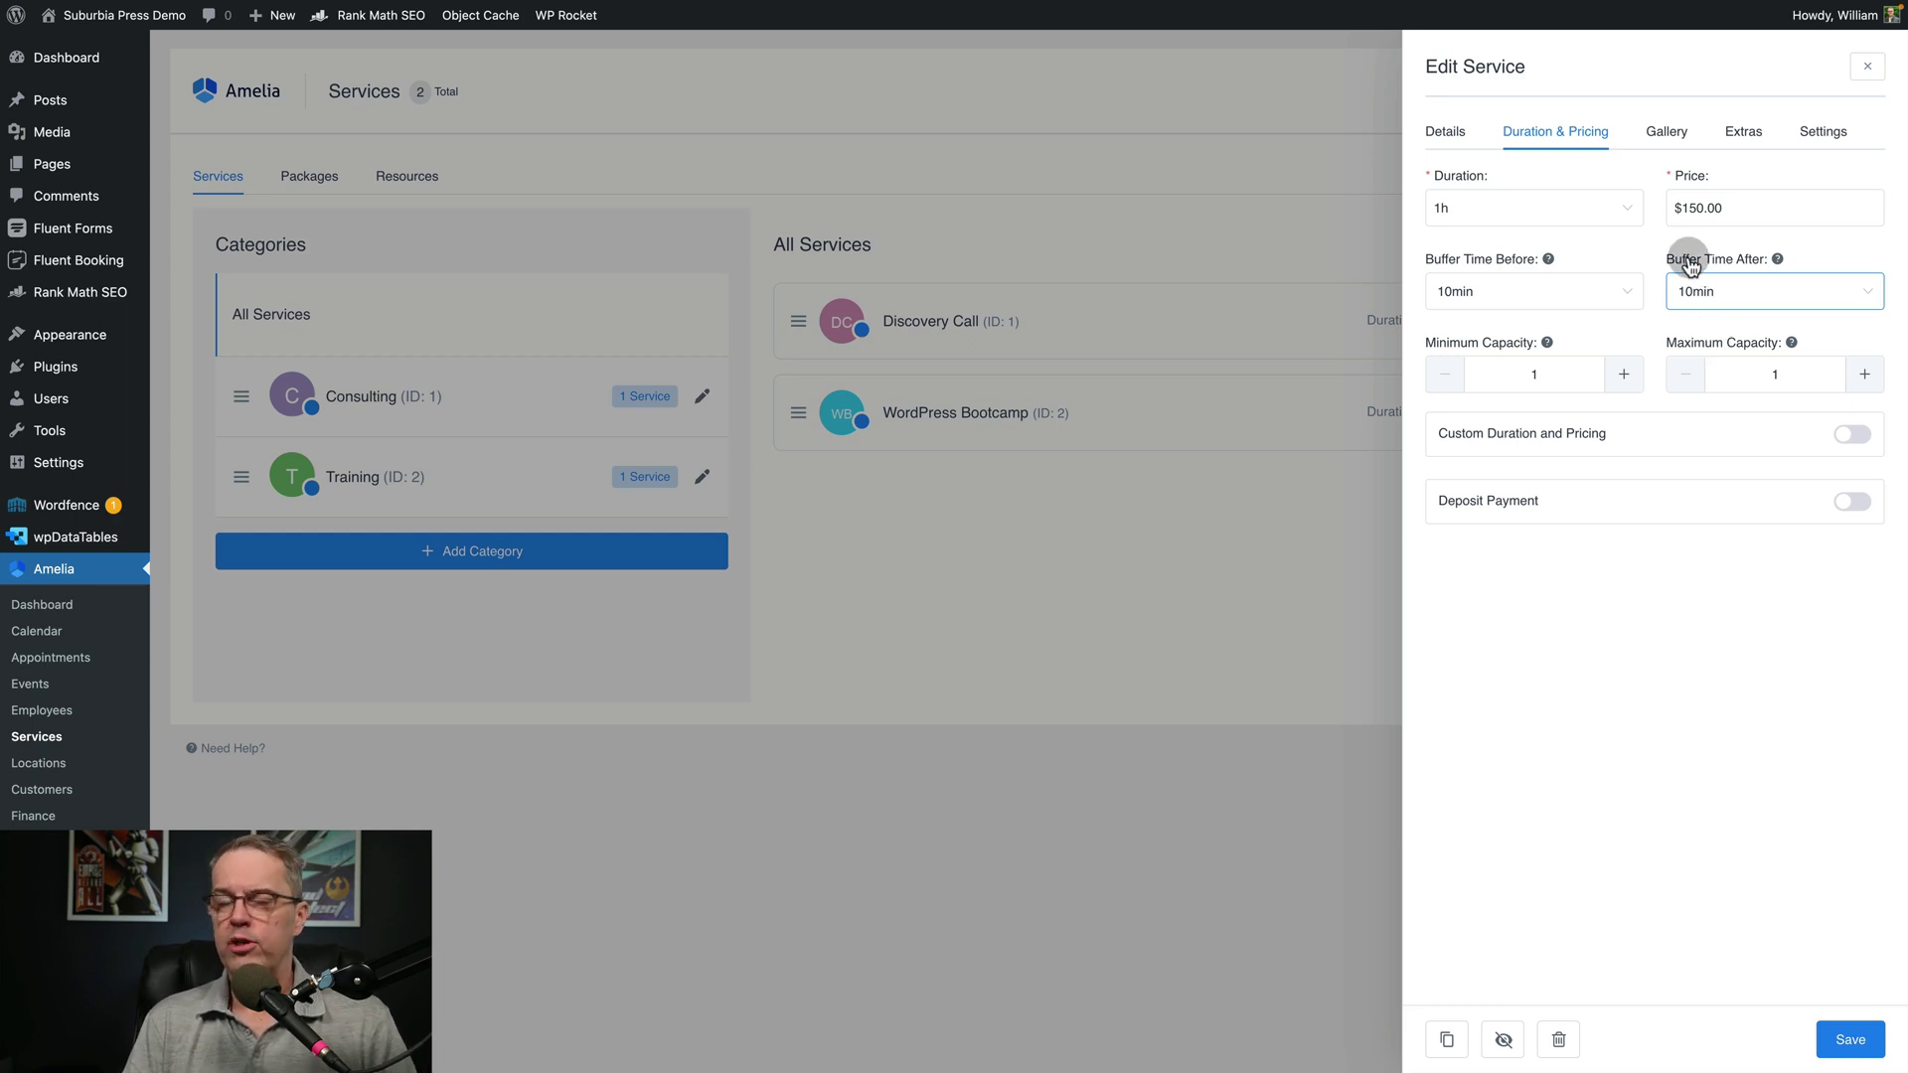
Keep the duration at 1h and save the service changes
click(1569, 218)
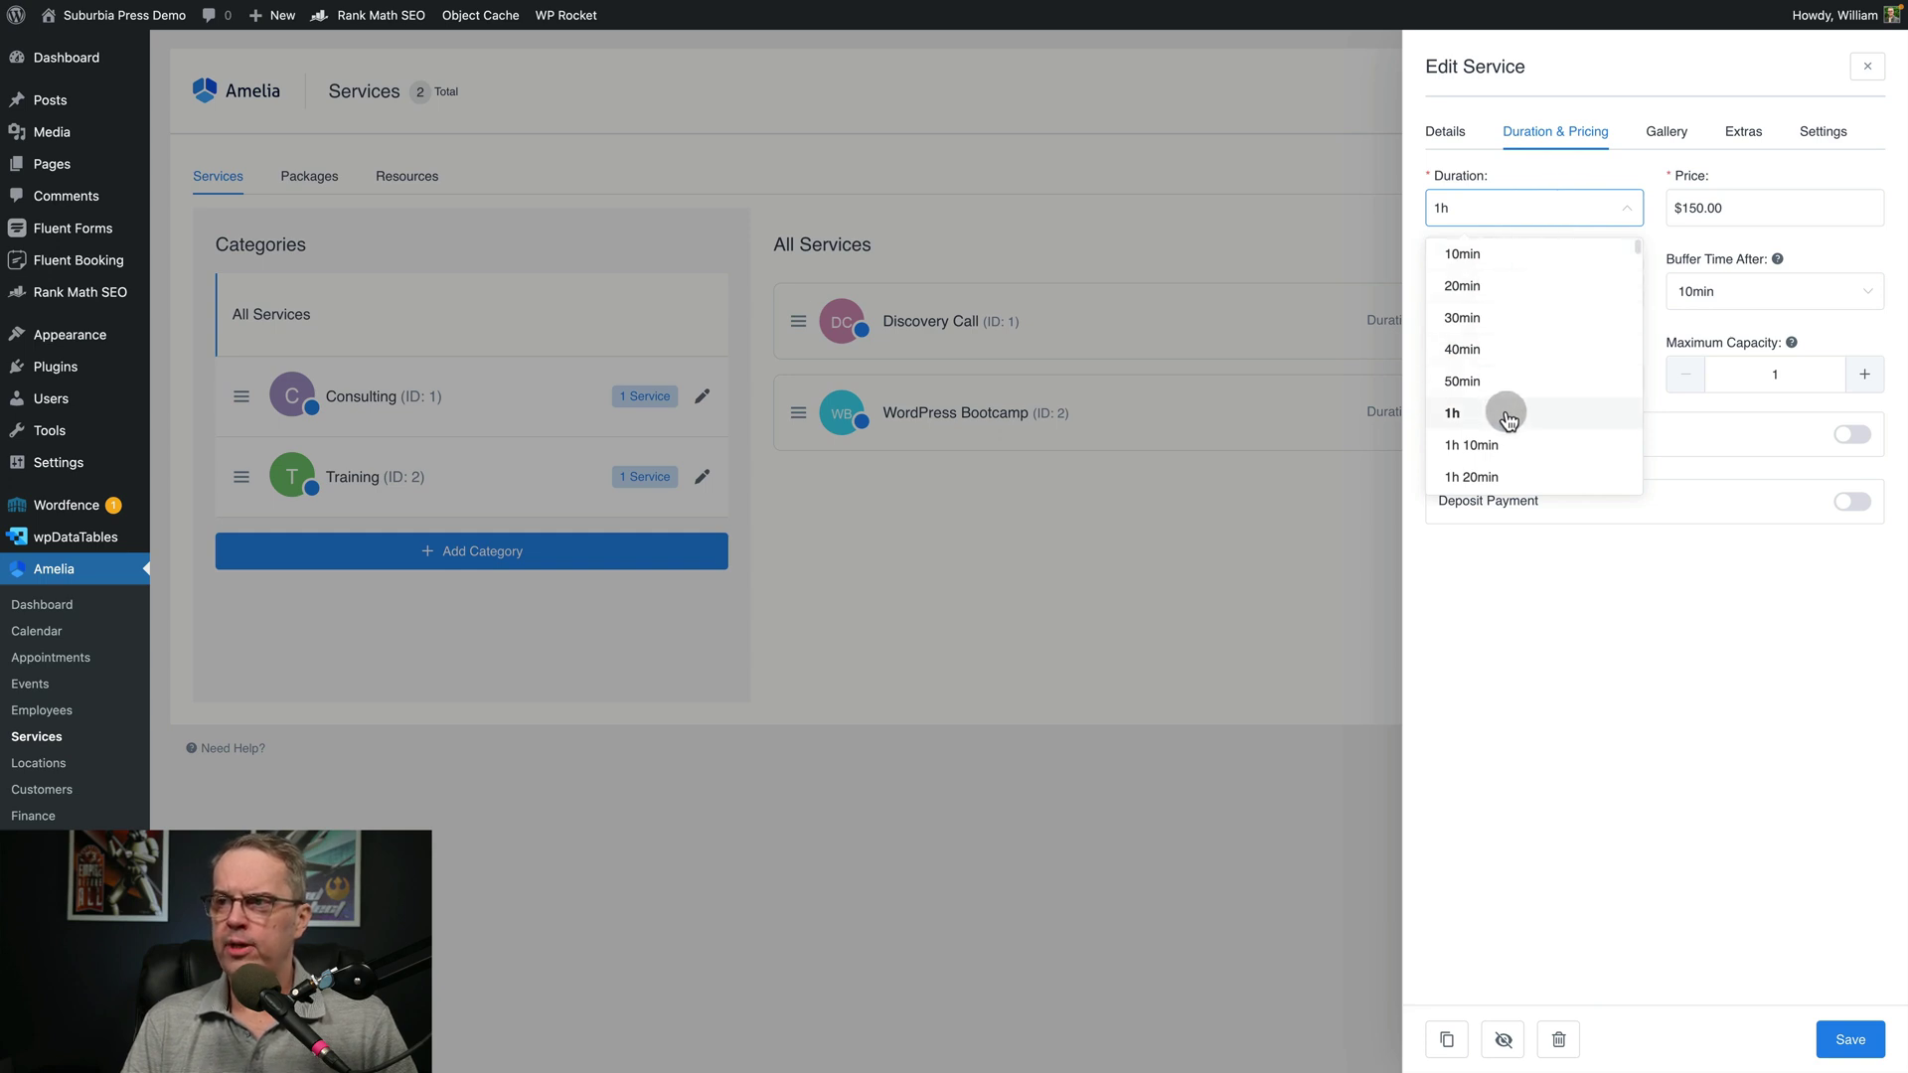
scroll(1520, 412, down, 2)
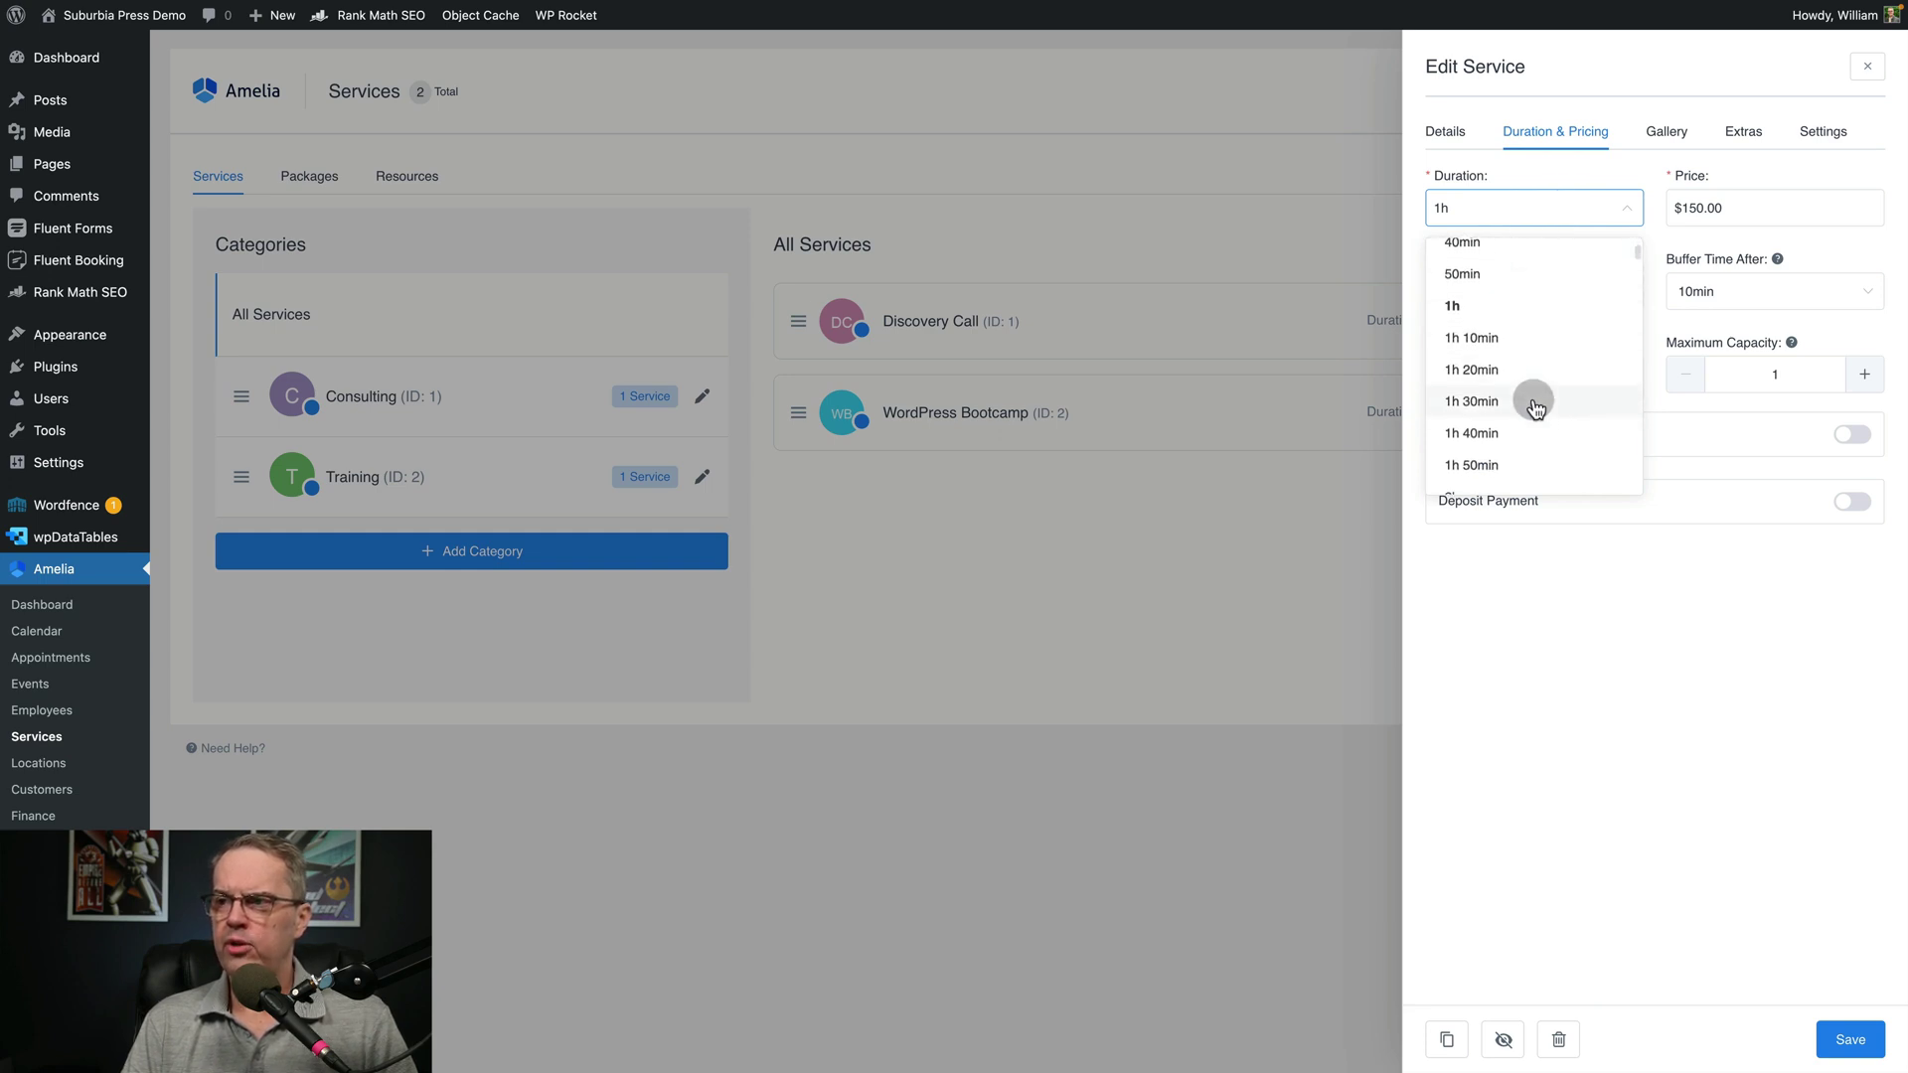
scroll(1533, 397, down, 2)
scroll(1533, 397, up, 2)
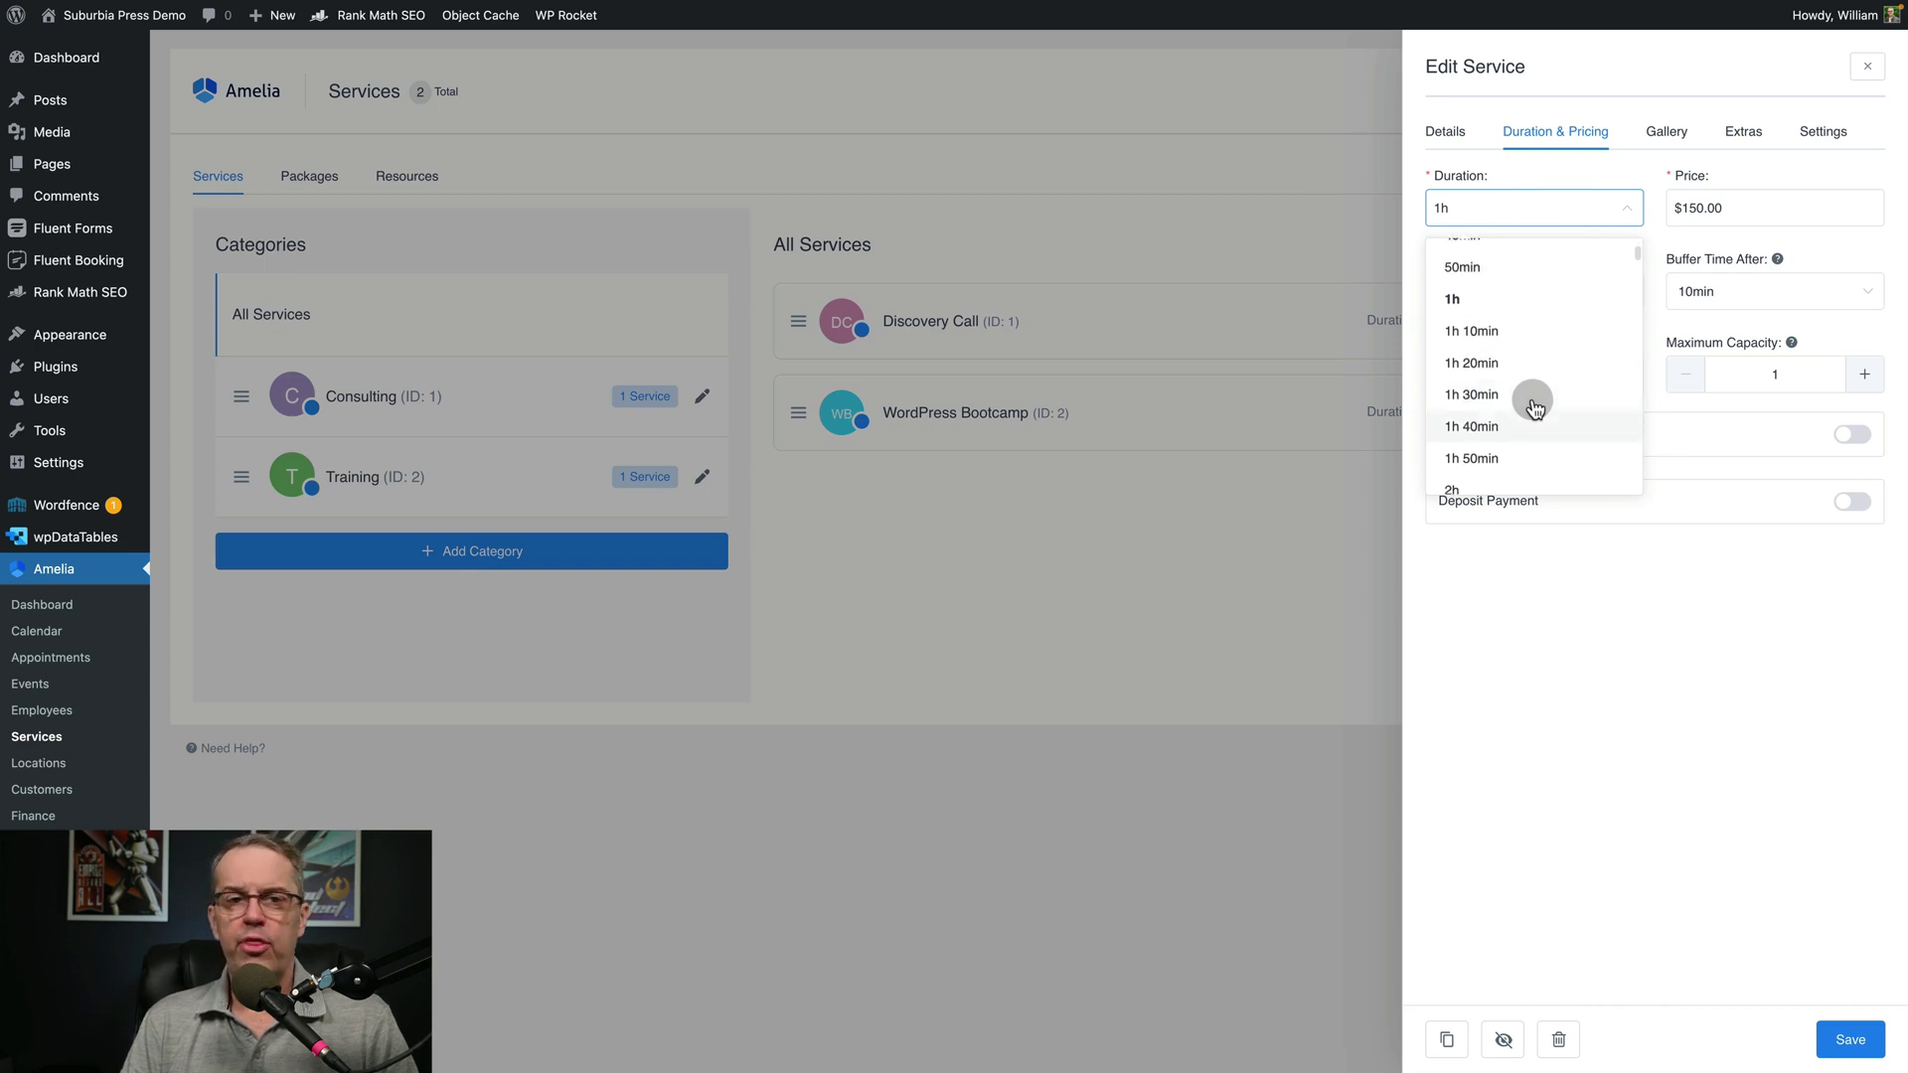
scroll(1525, 345, down, 2)
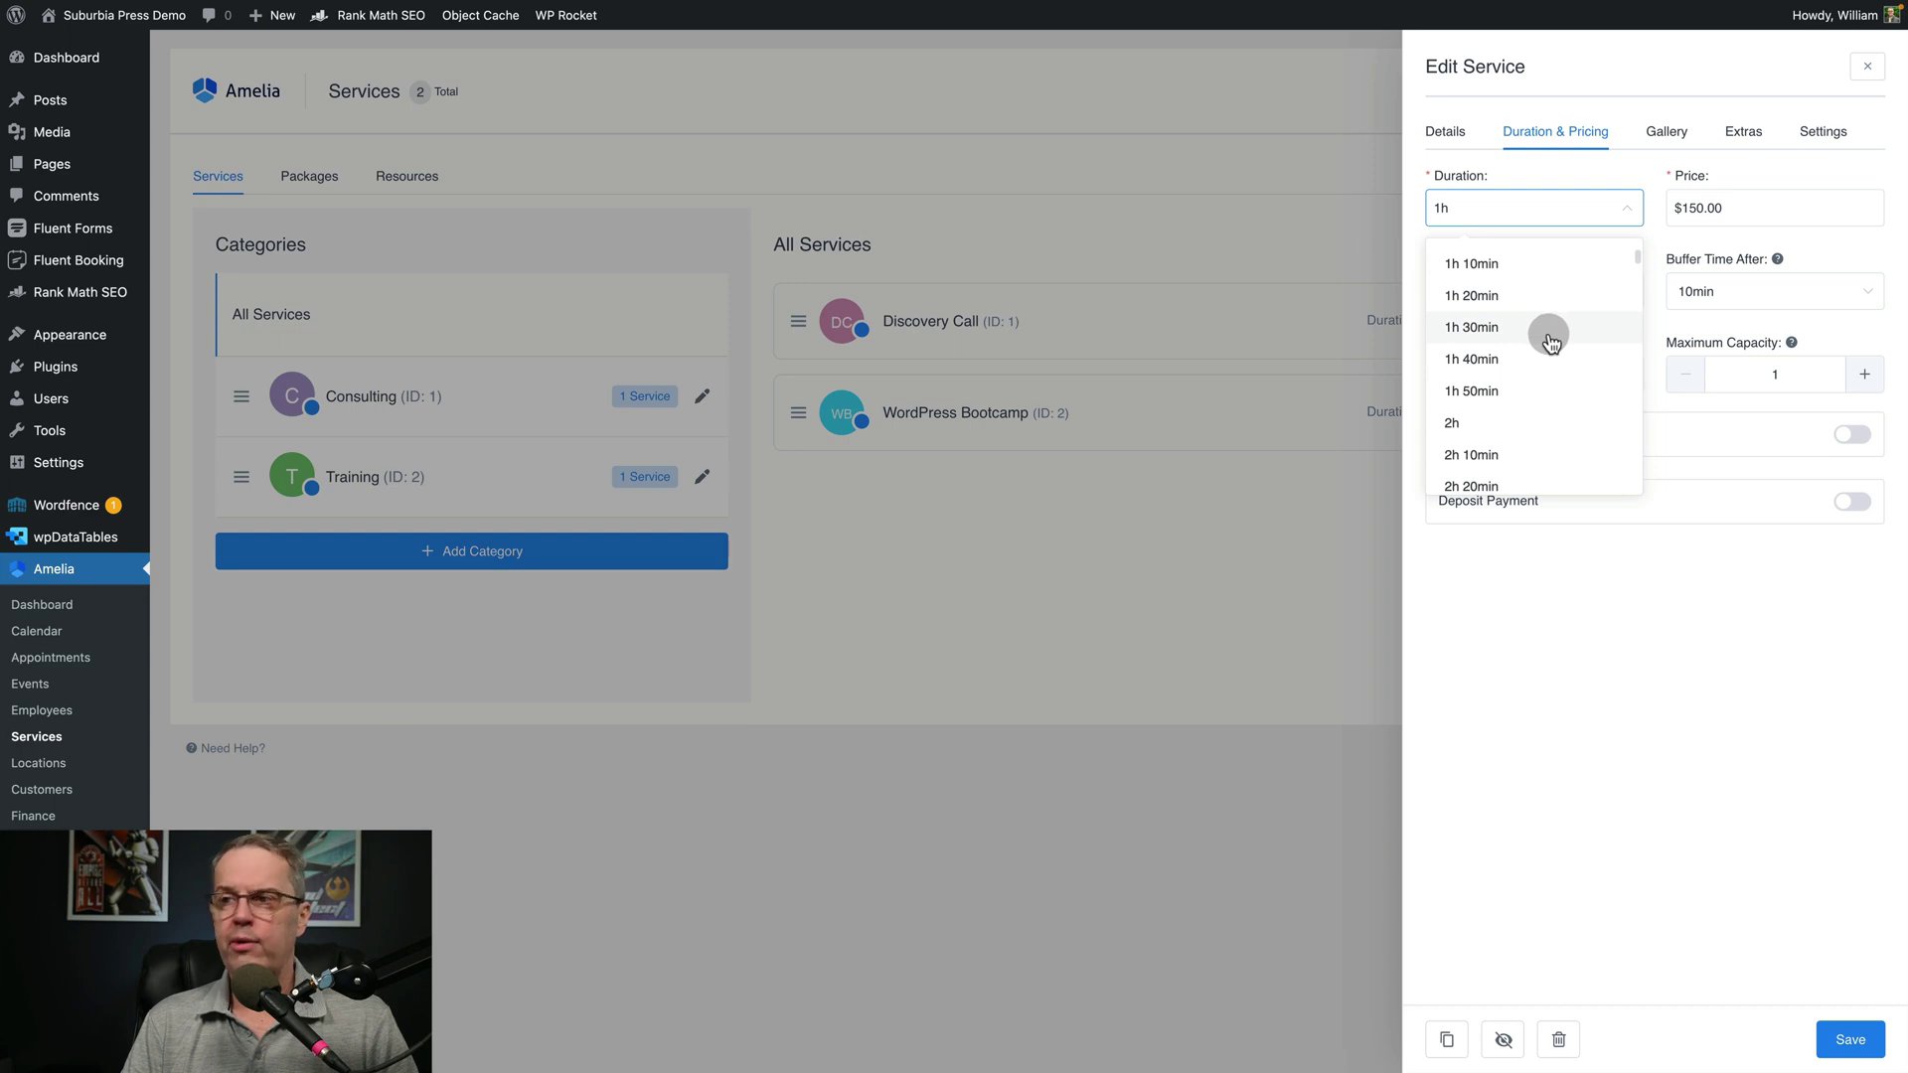
scroll(1550, 343, up, 3)
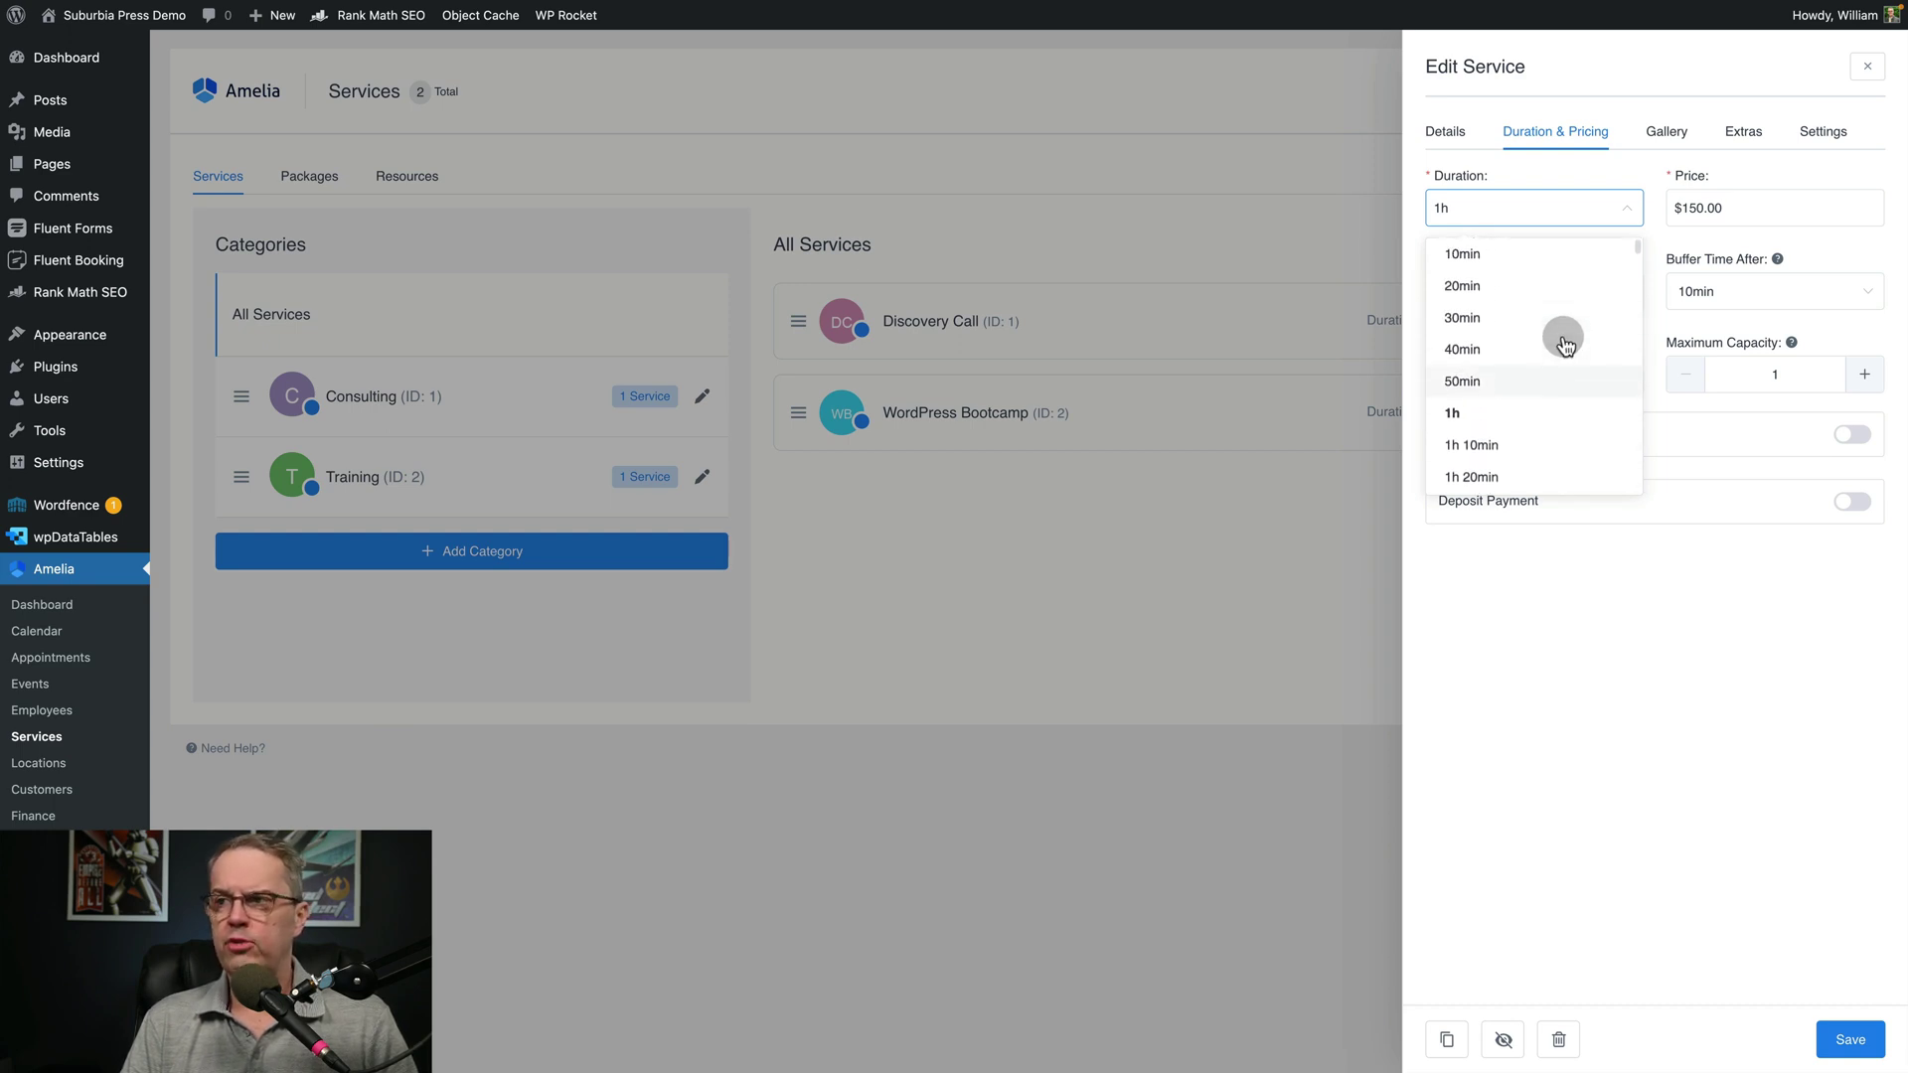
click(1685, 647)
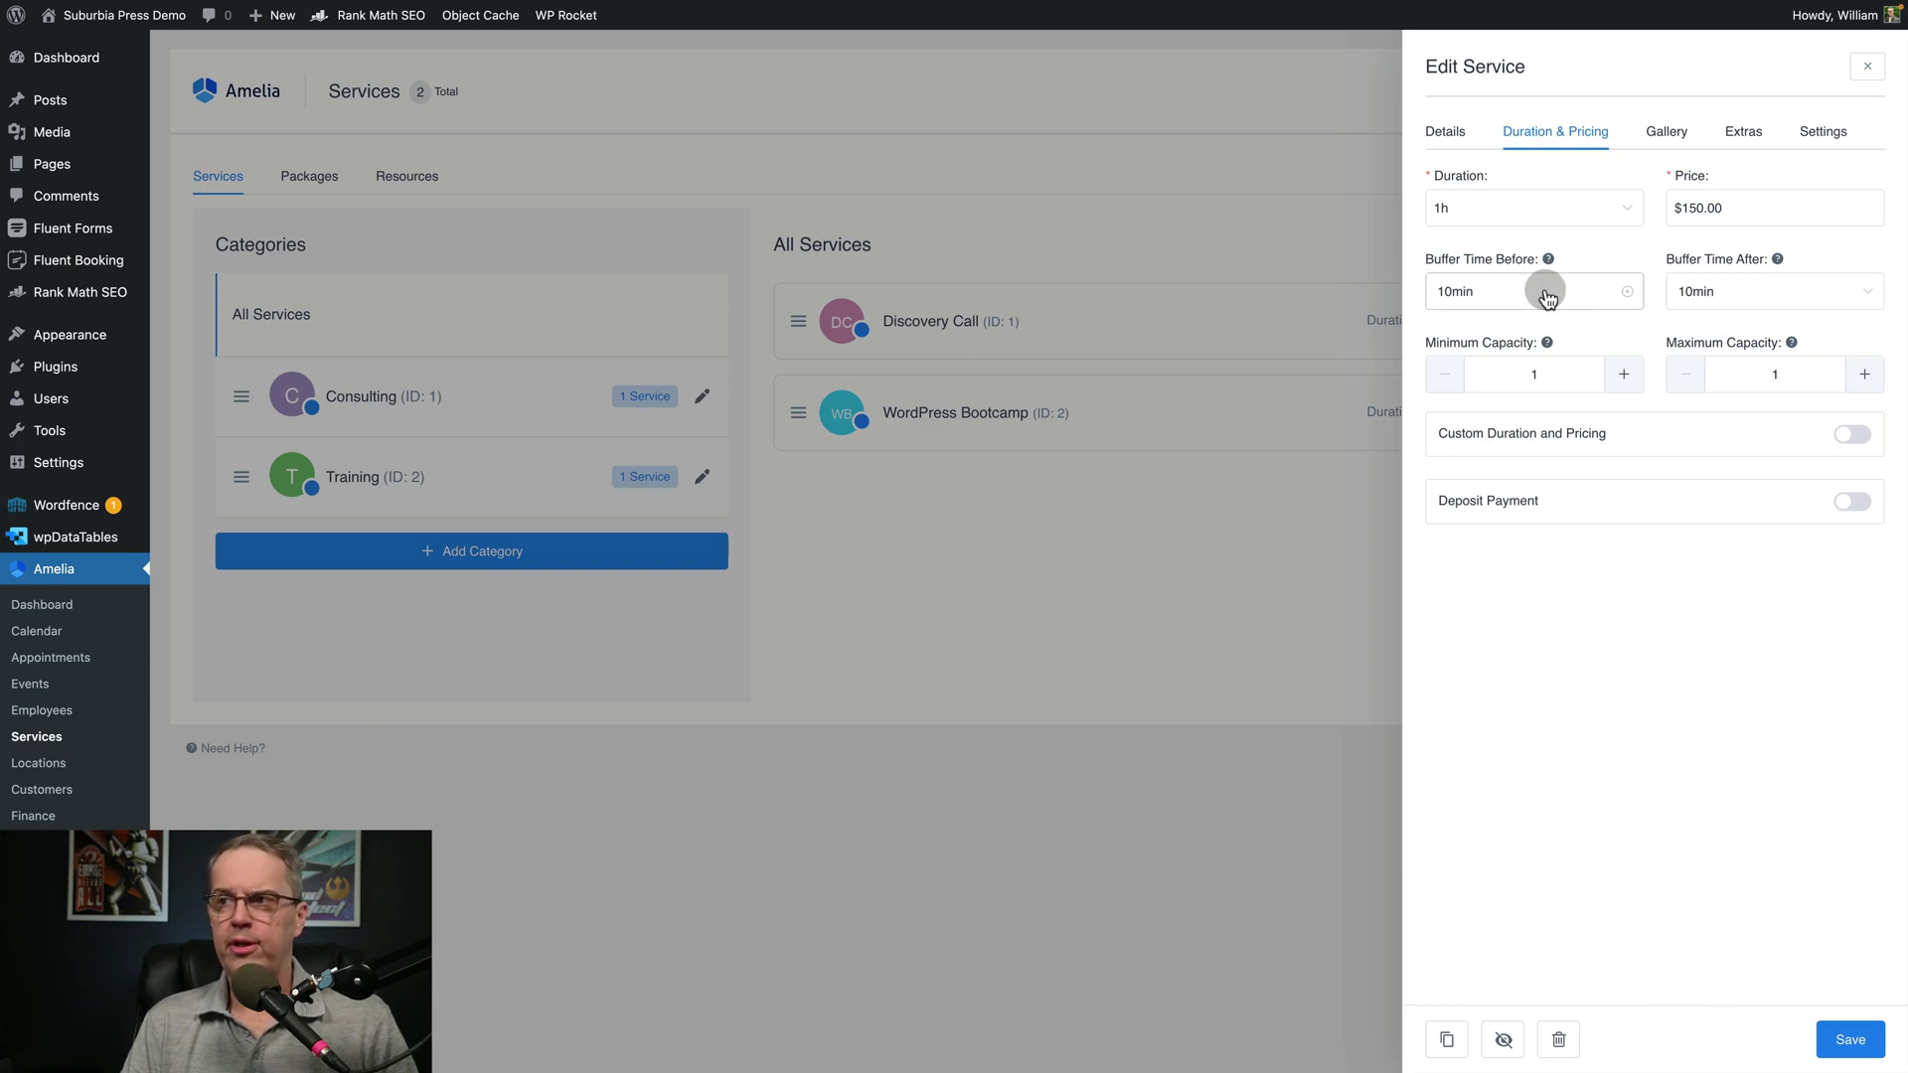
click(1848, 1044)
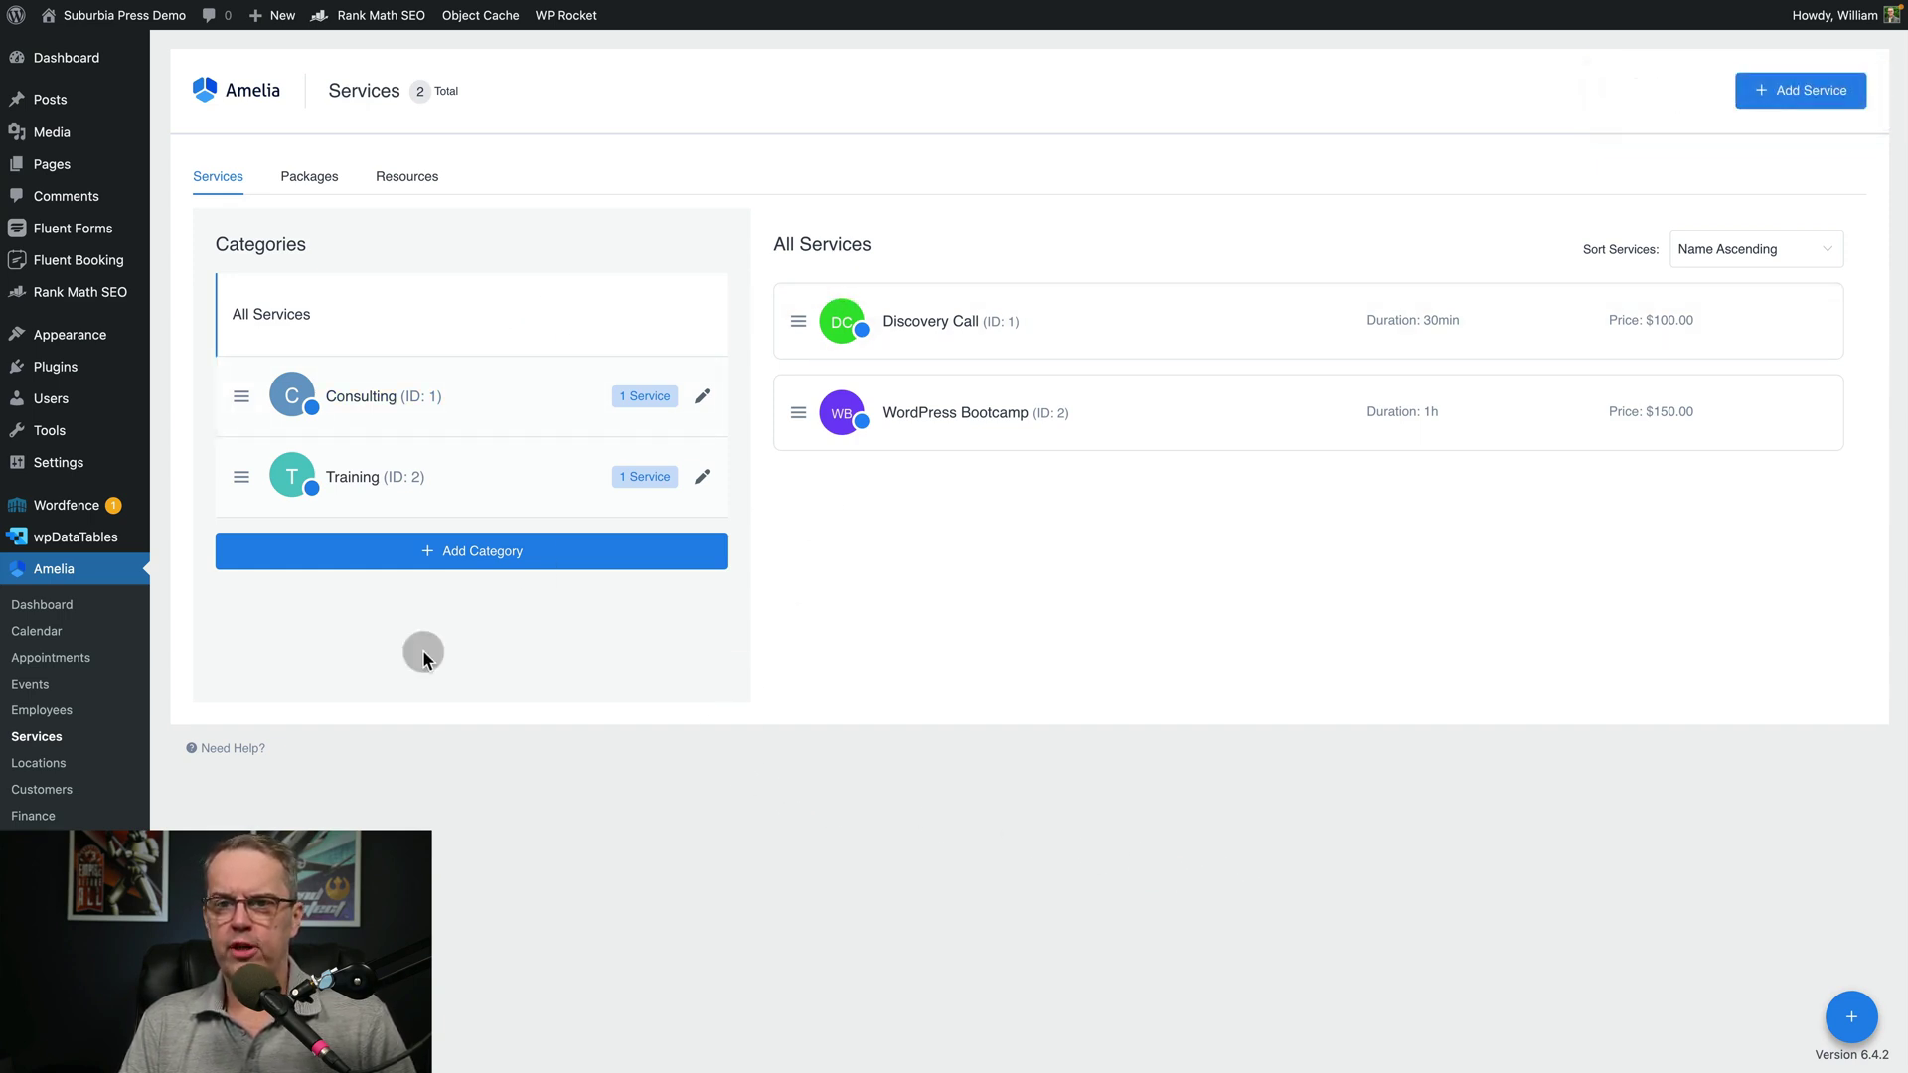
Open the Orlando Office location, look over its address and phone, and close it unchanged
click(26, 763)
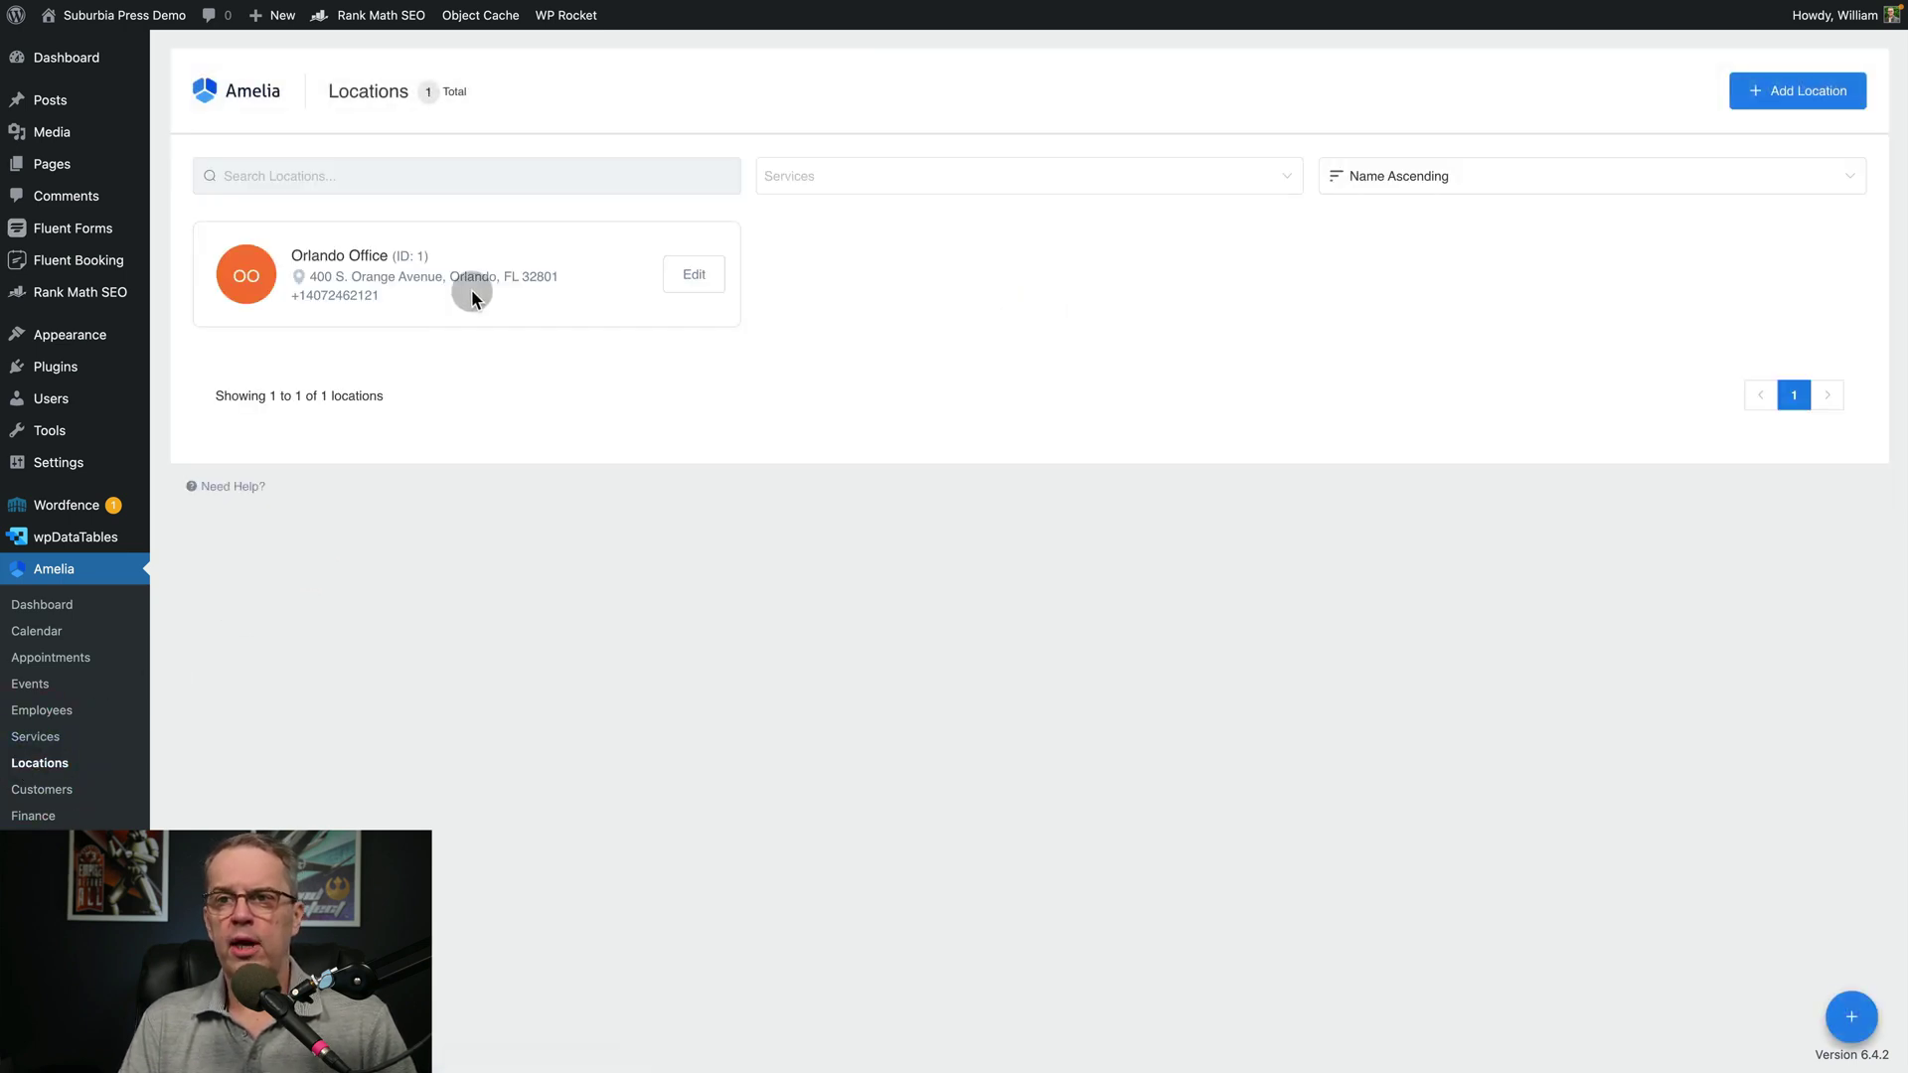
click(693, 277)
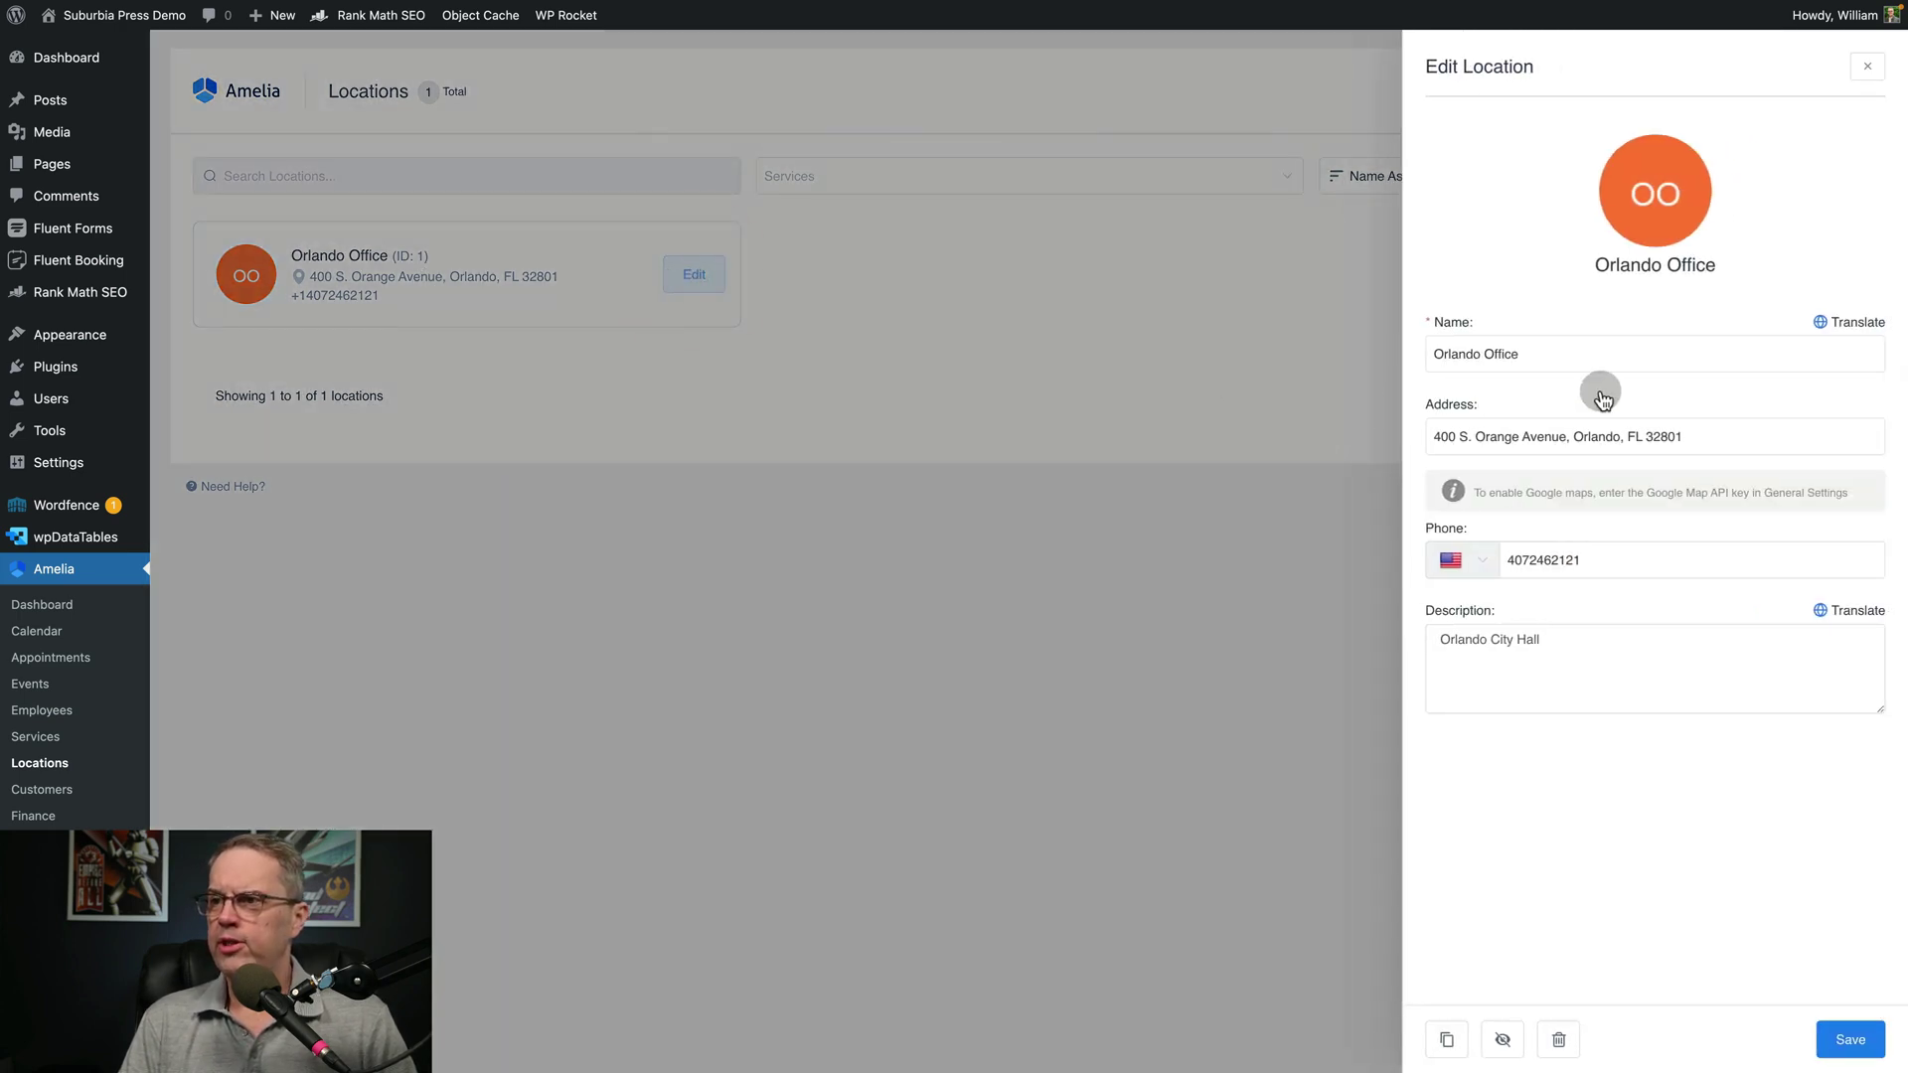
click(1473, 436)
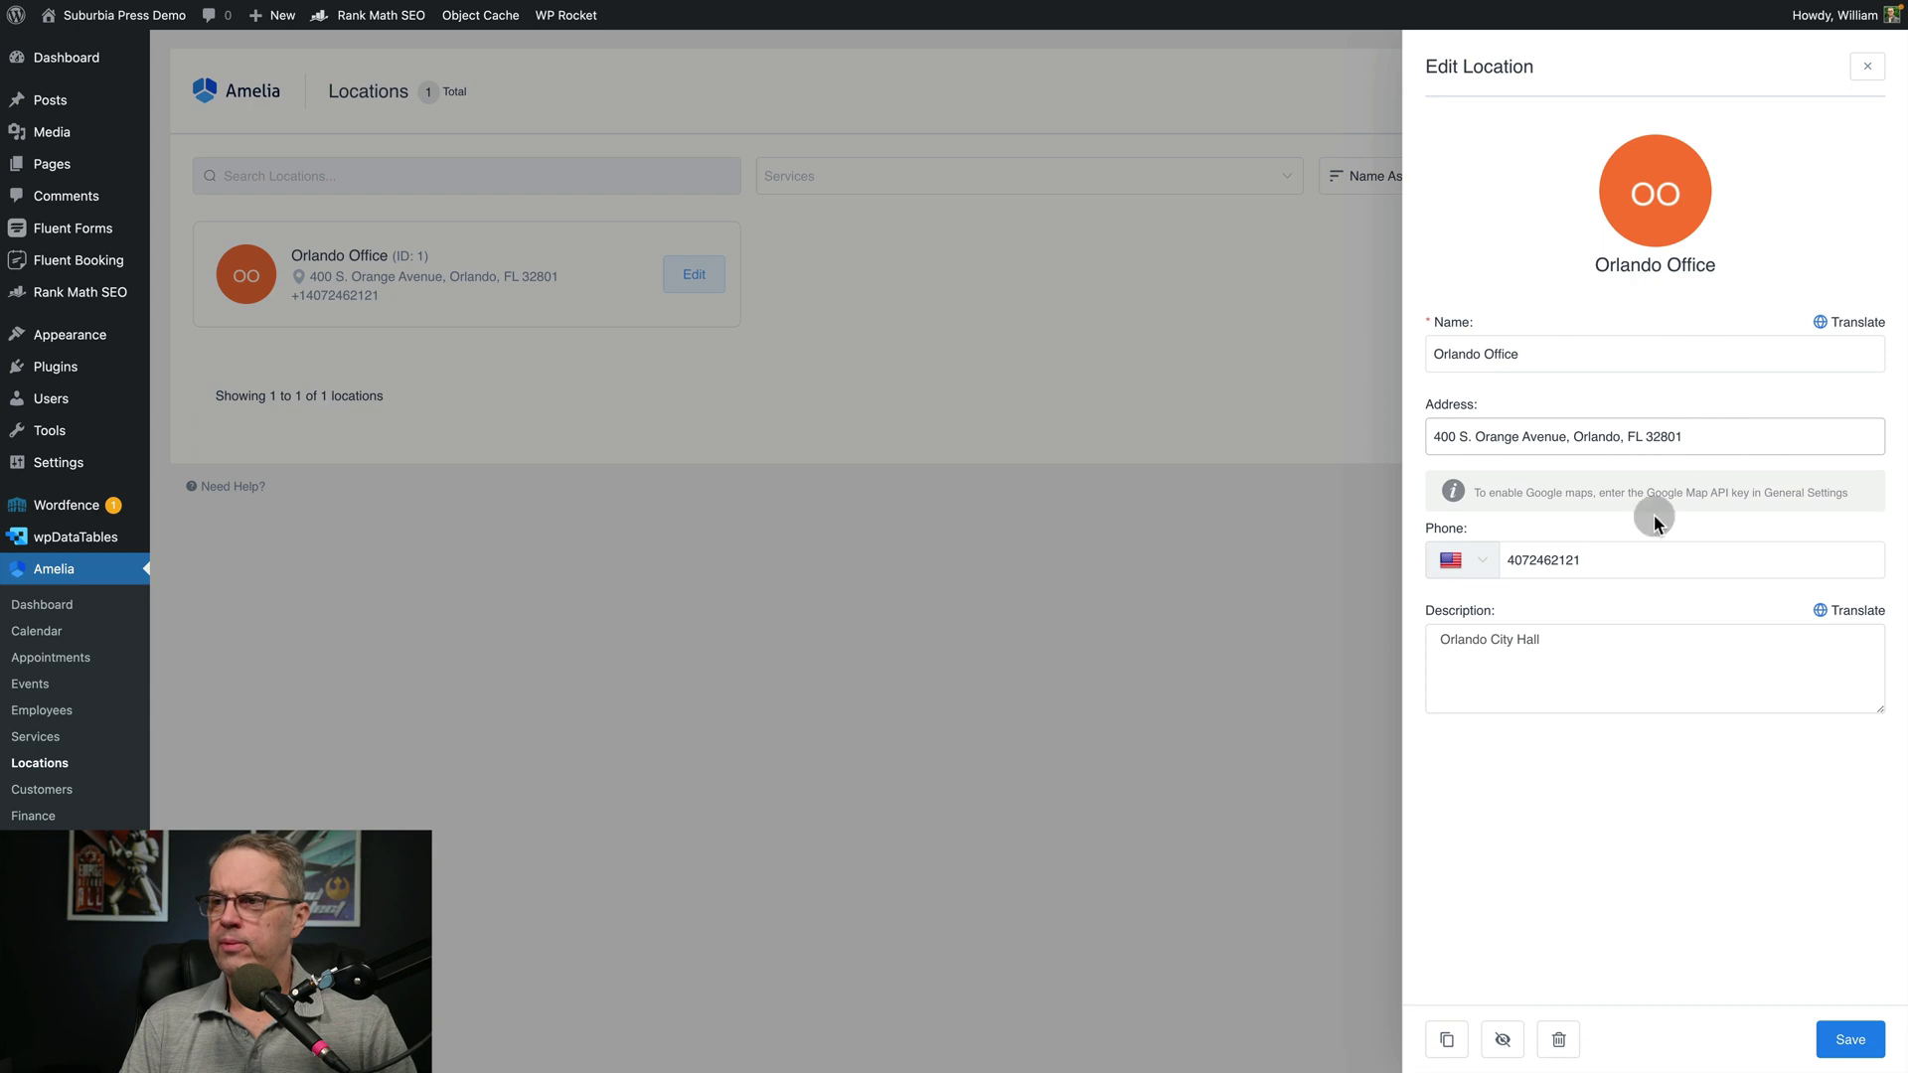
click(1619, 546)
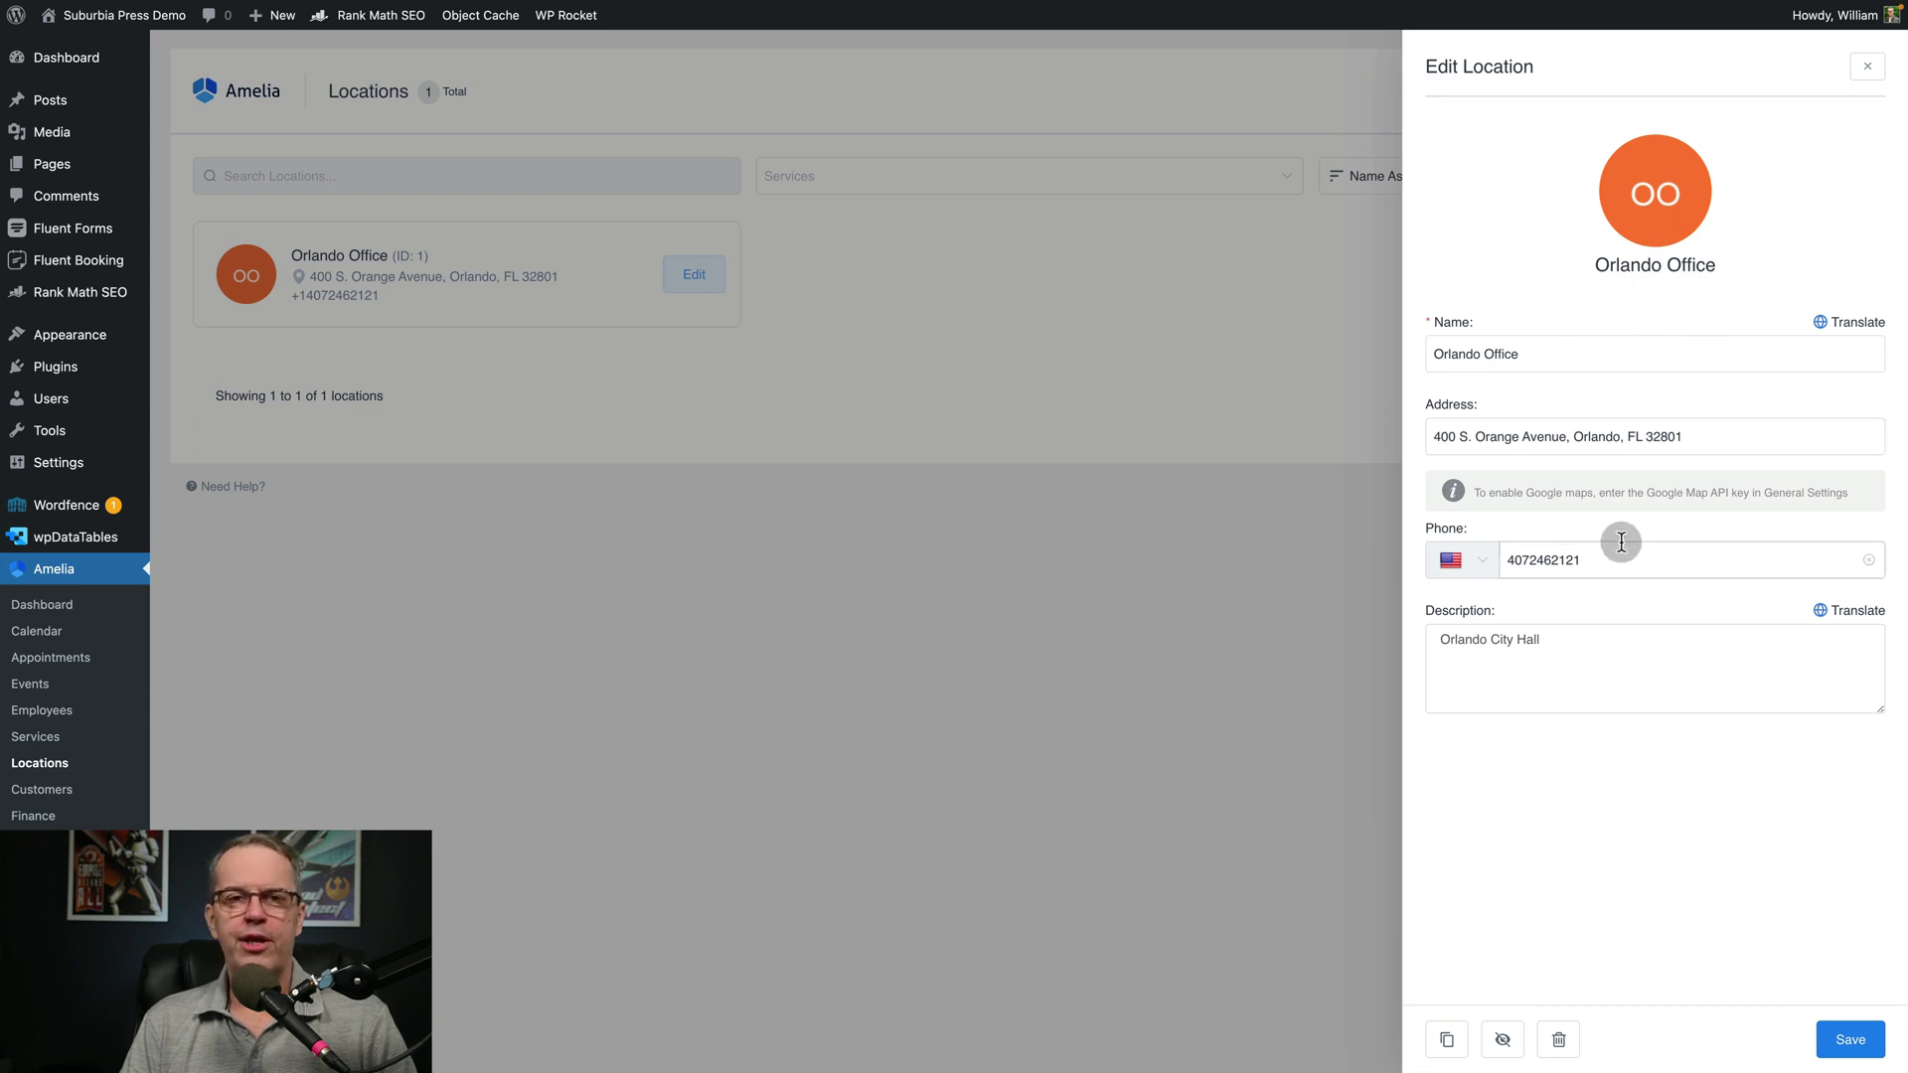
click(1724, 447)
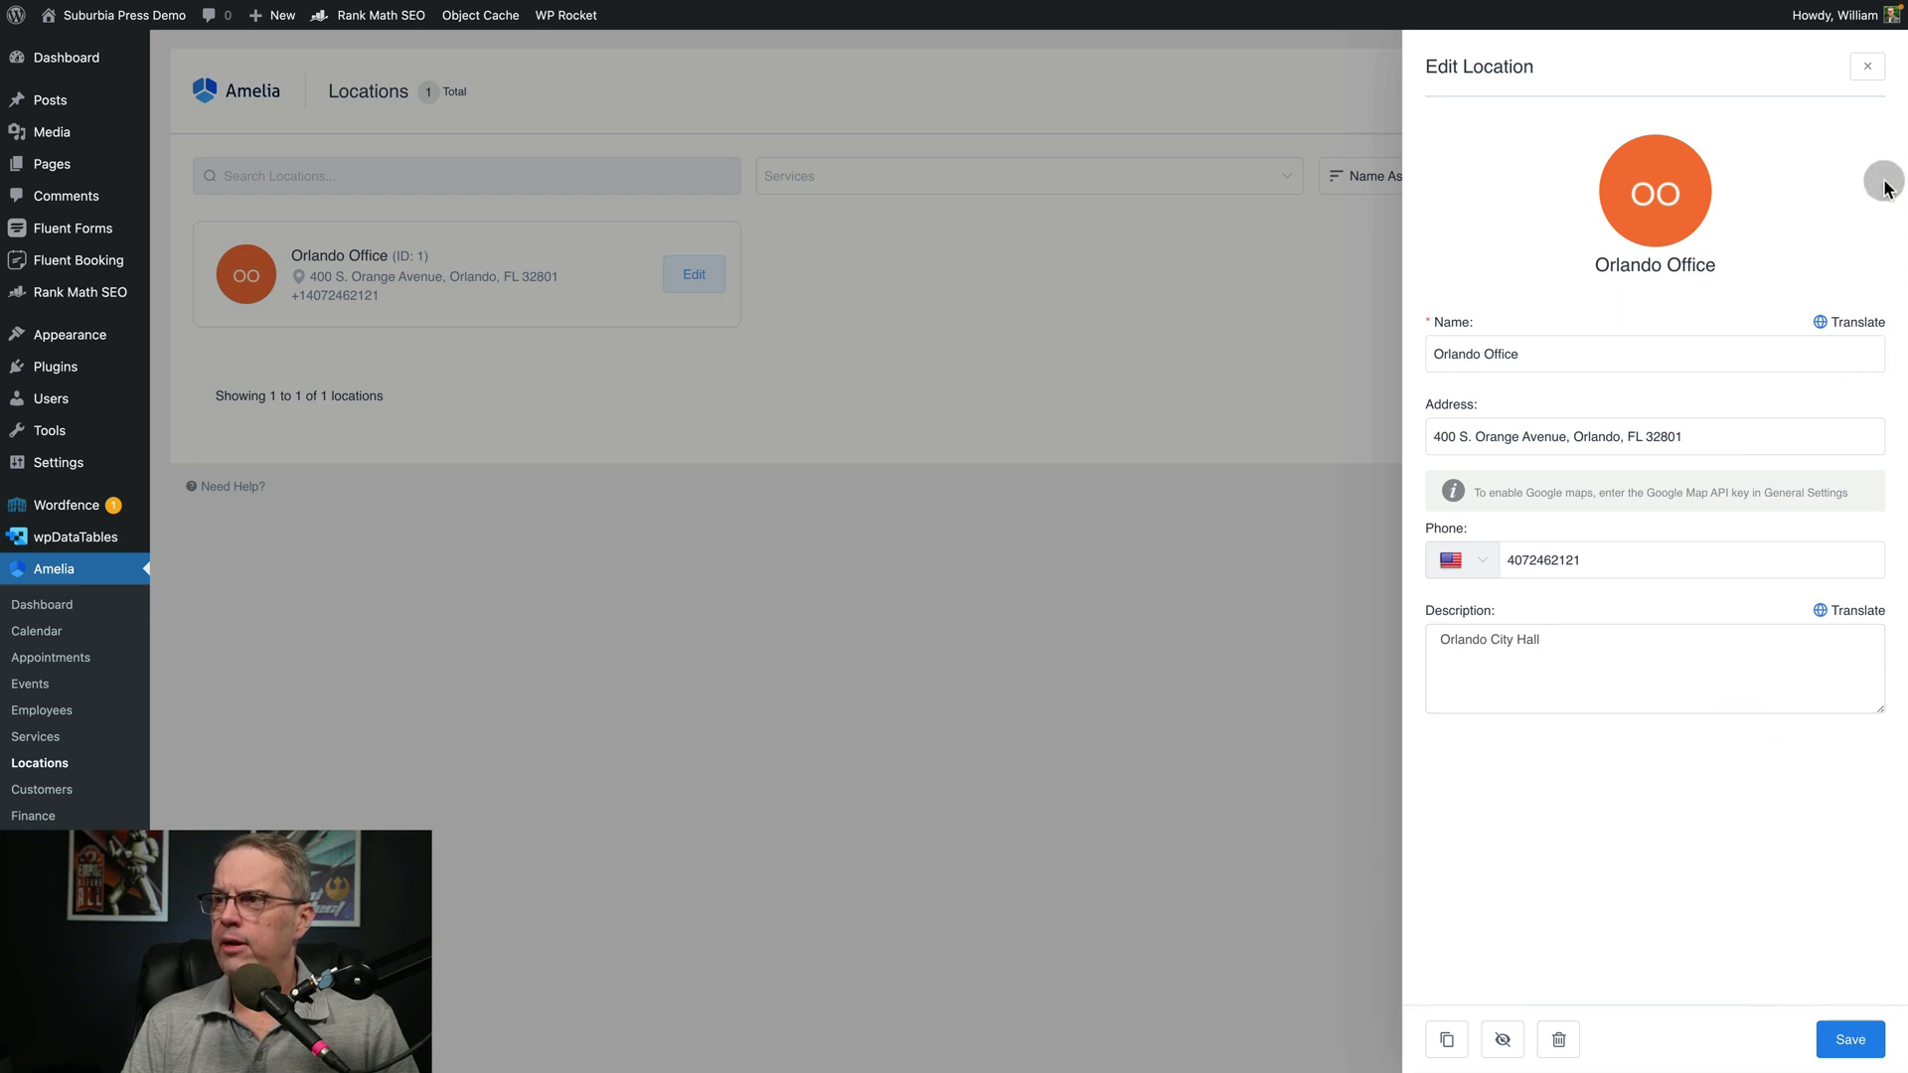
click(1867, 67)
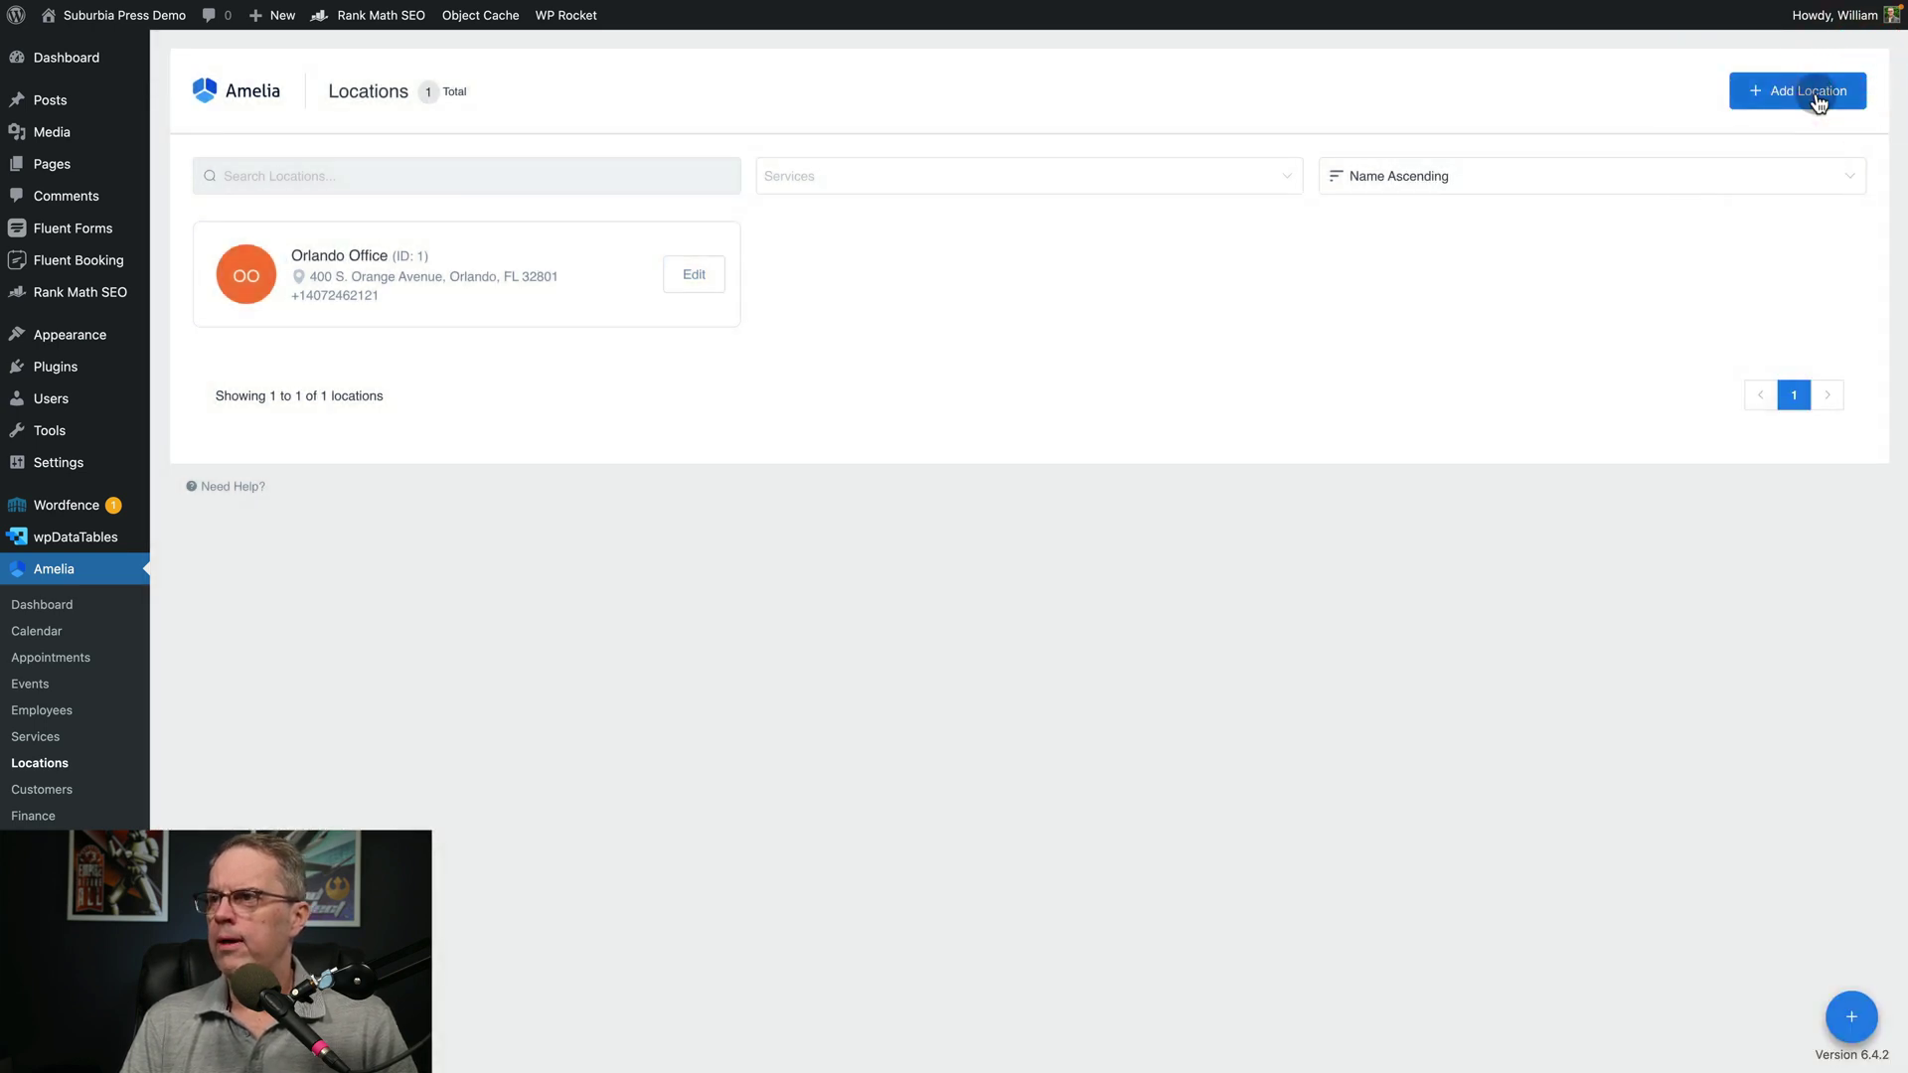
Create a new location named 'Lake Mary' and save it
click(1814, 89)
click(1495, 329)
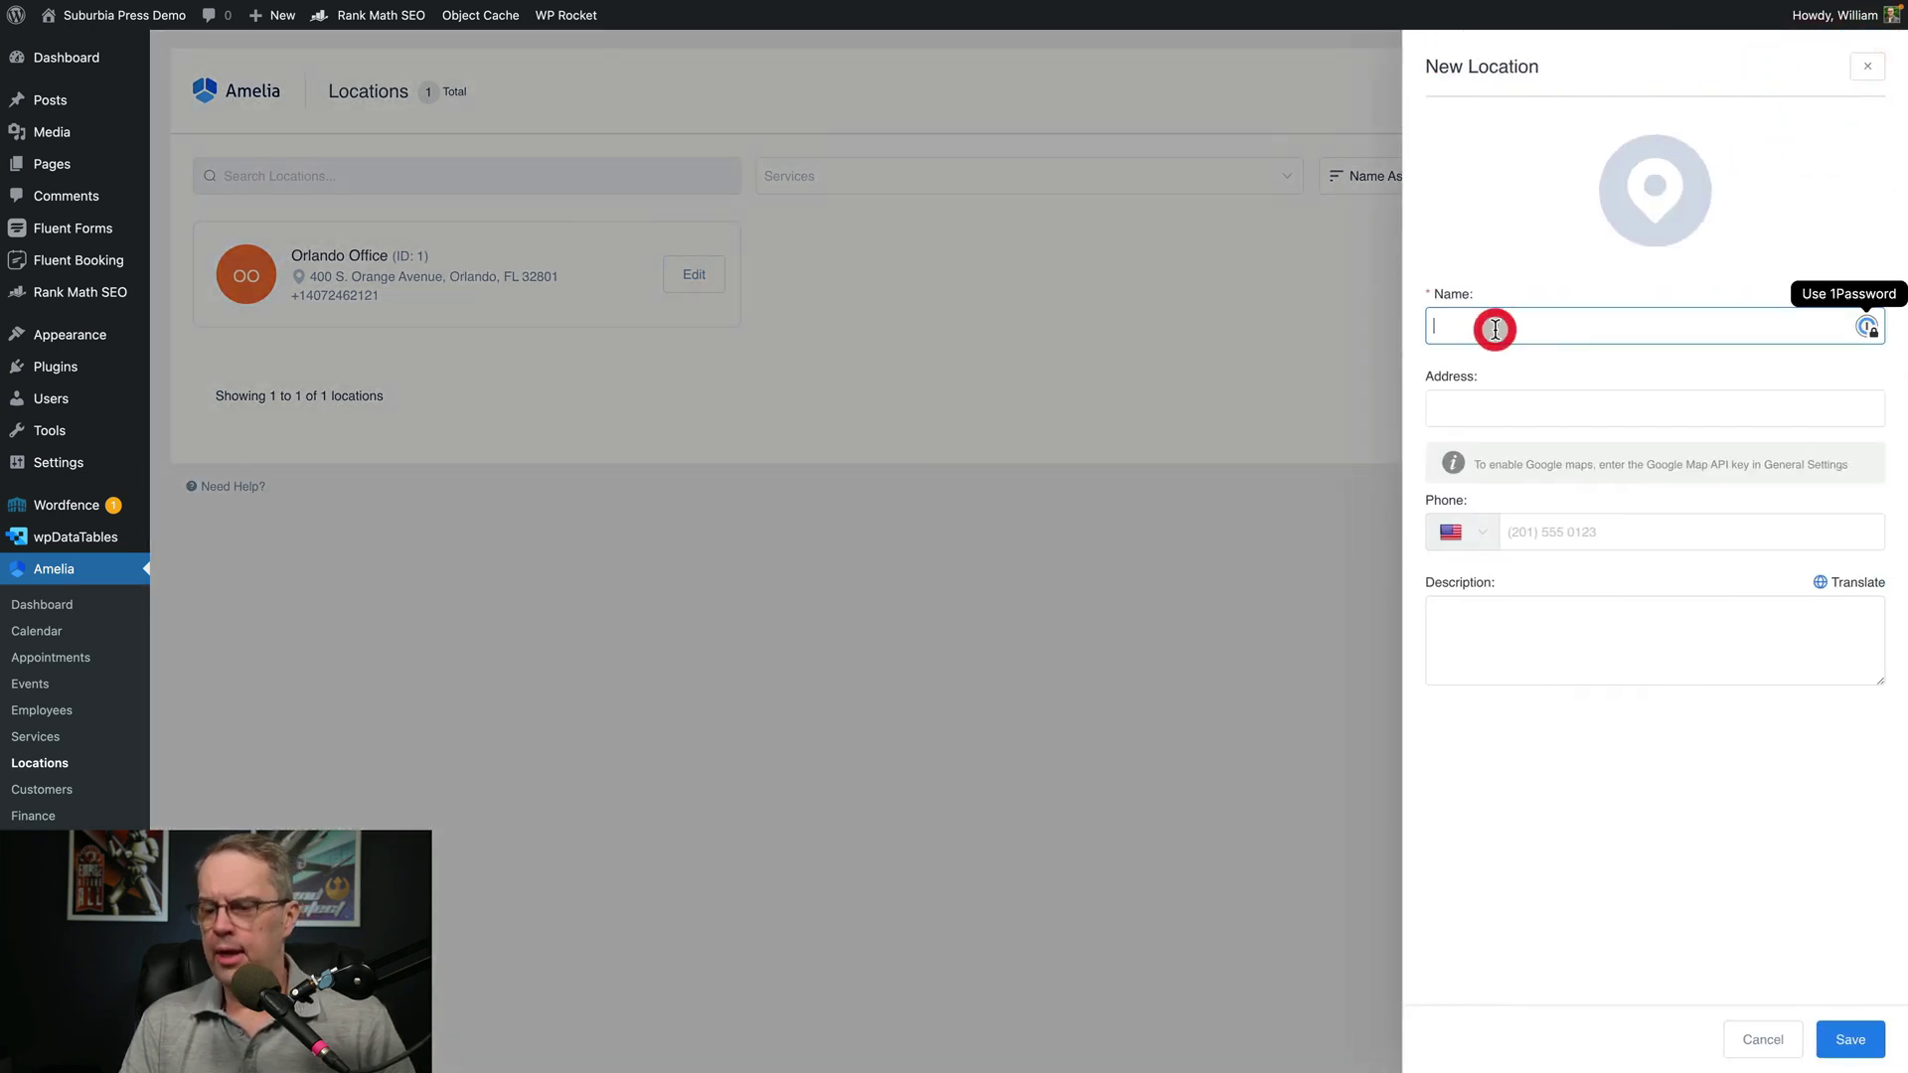
text(Lake M)
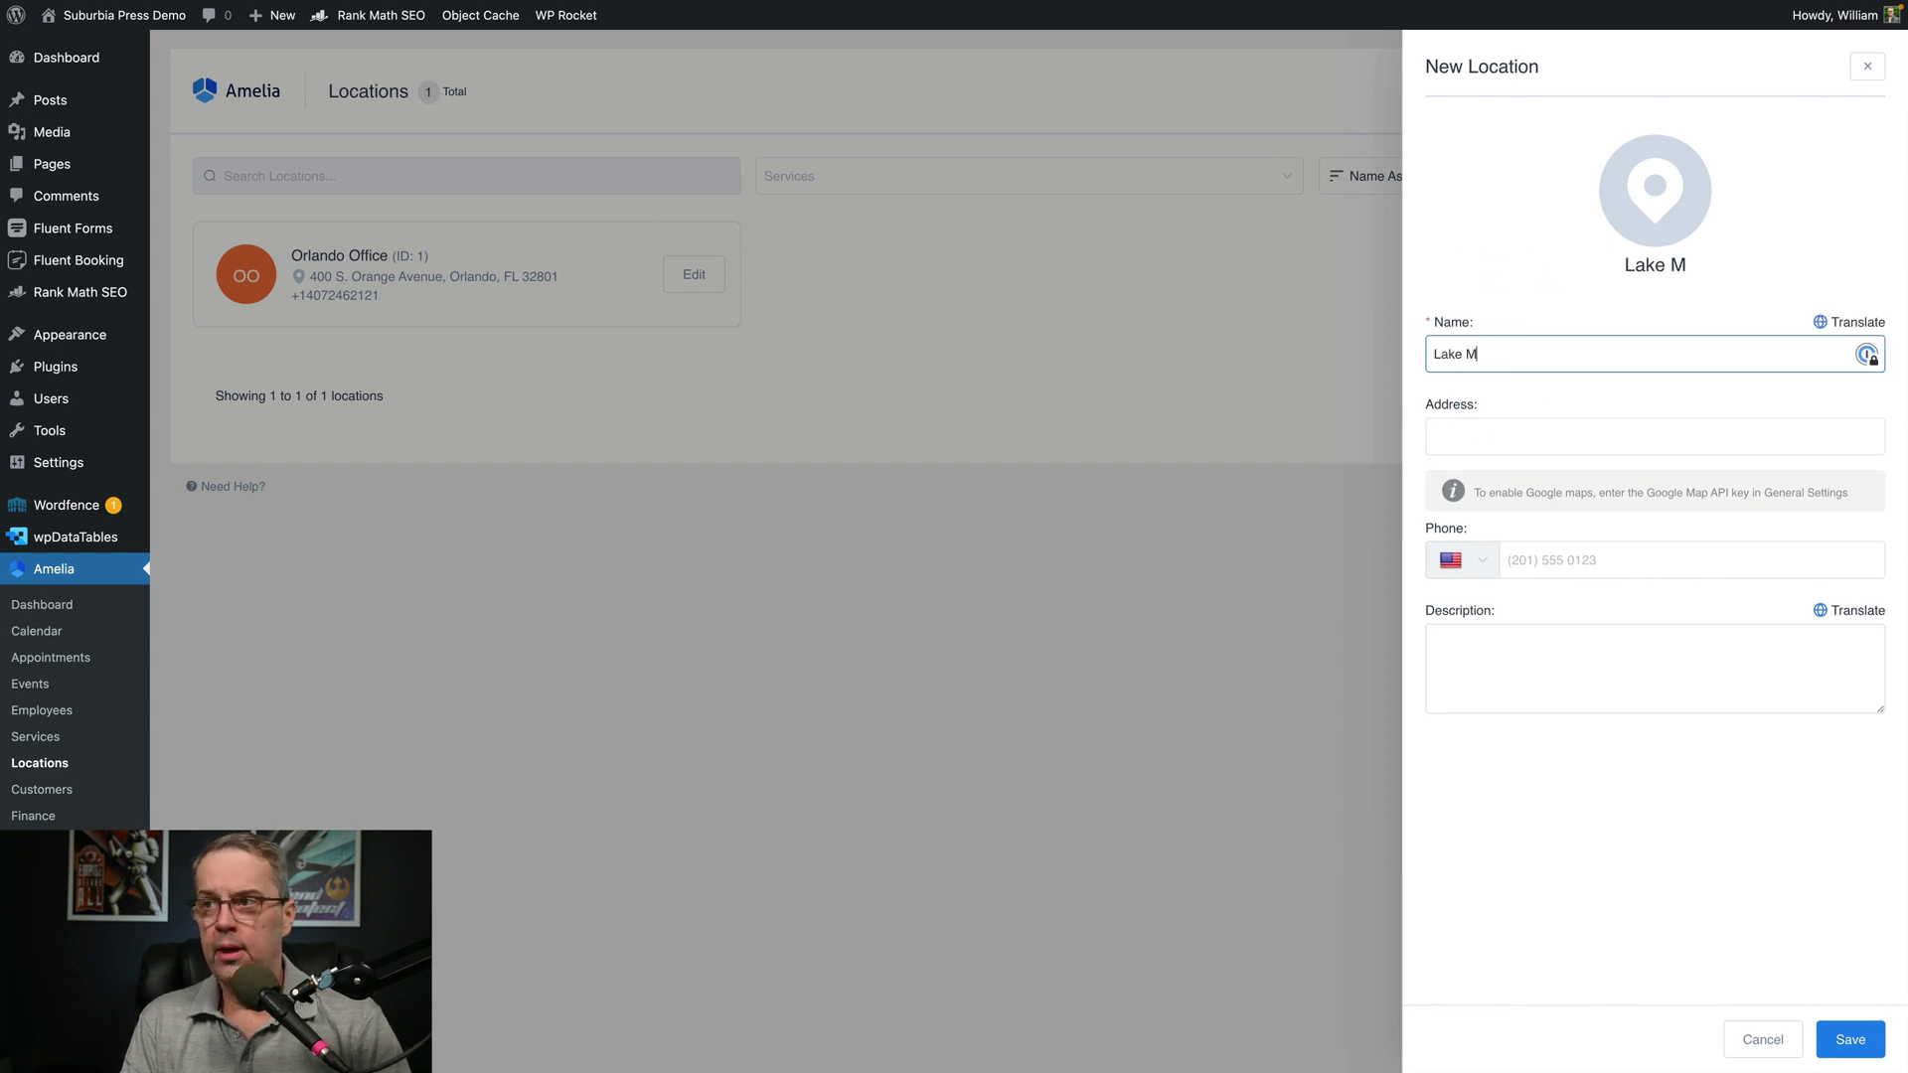
text(ary)
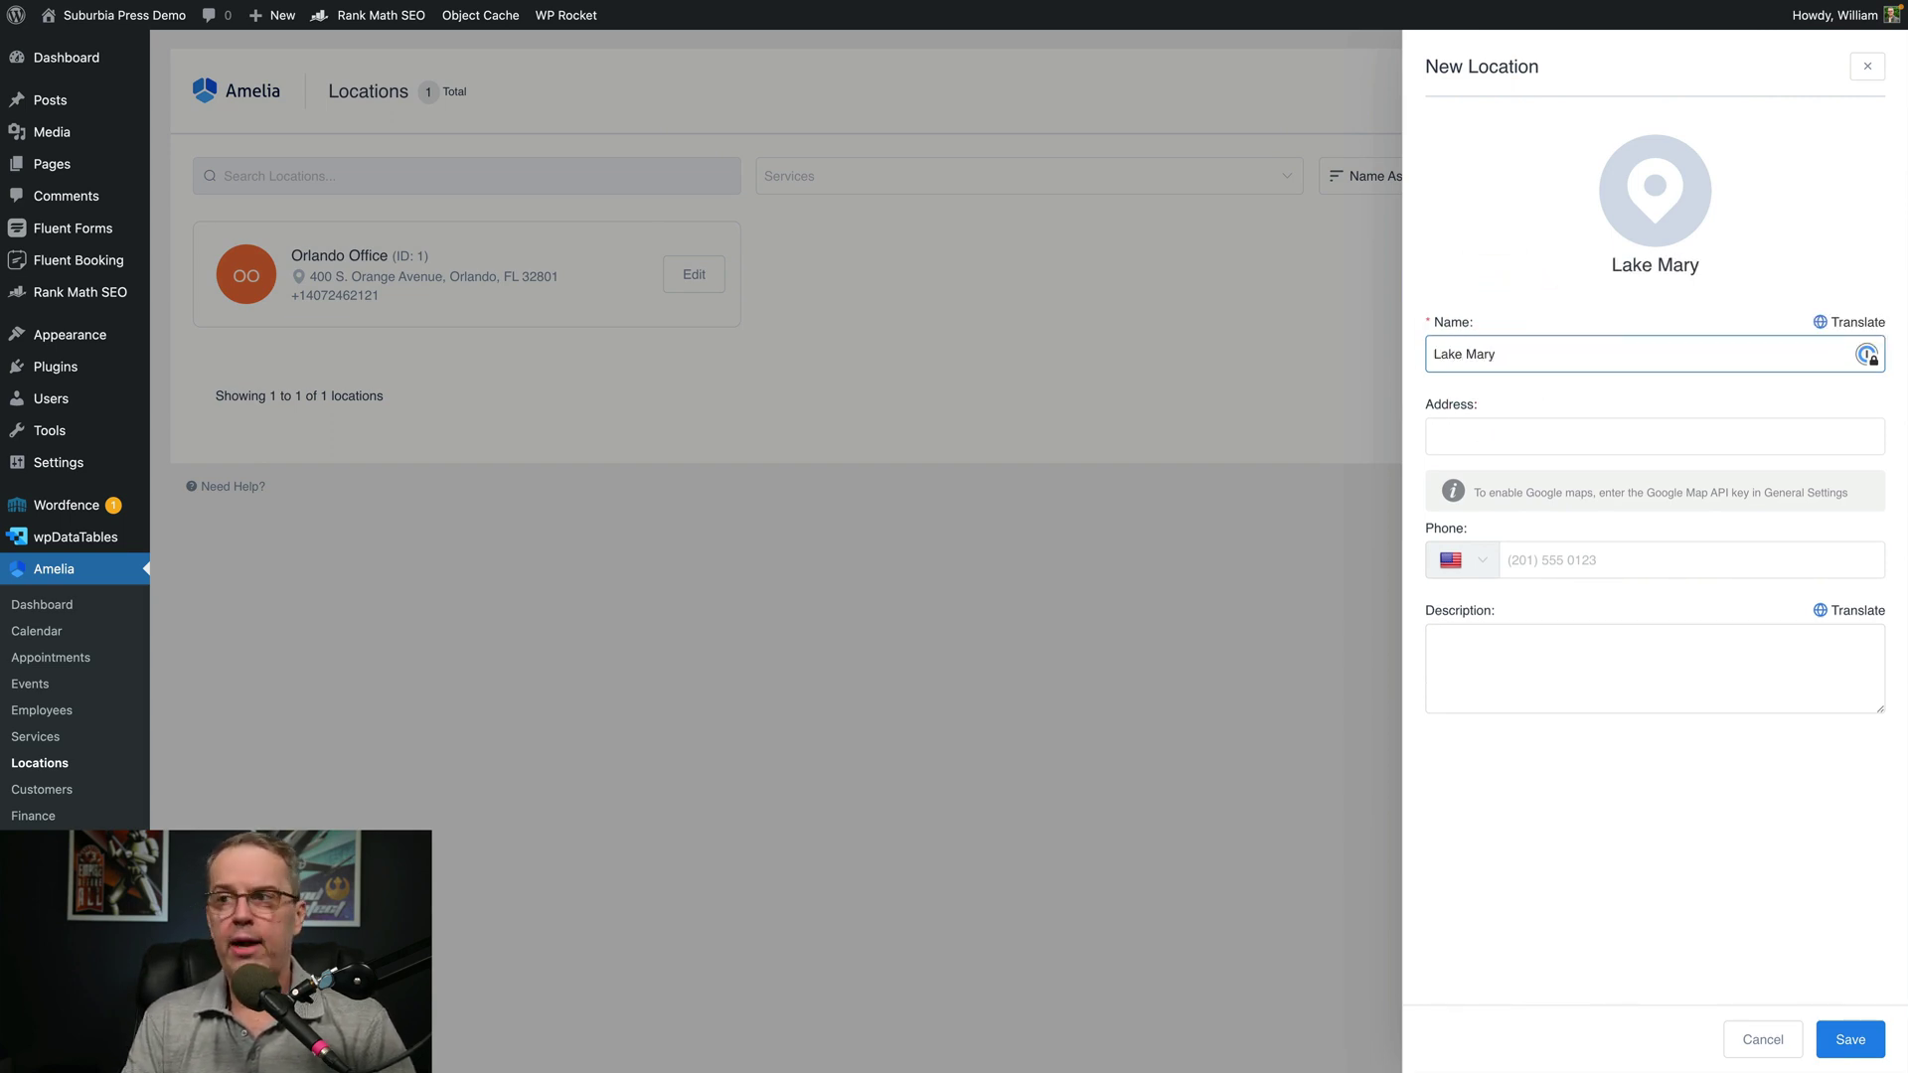
click(1434, 436)
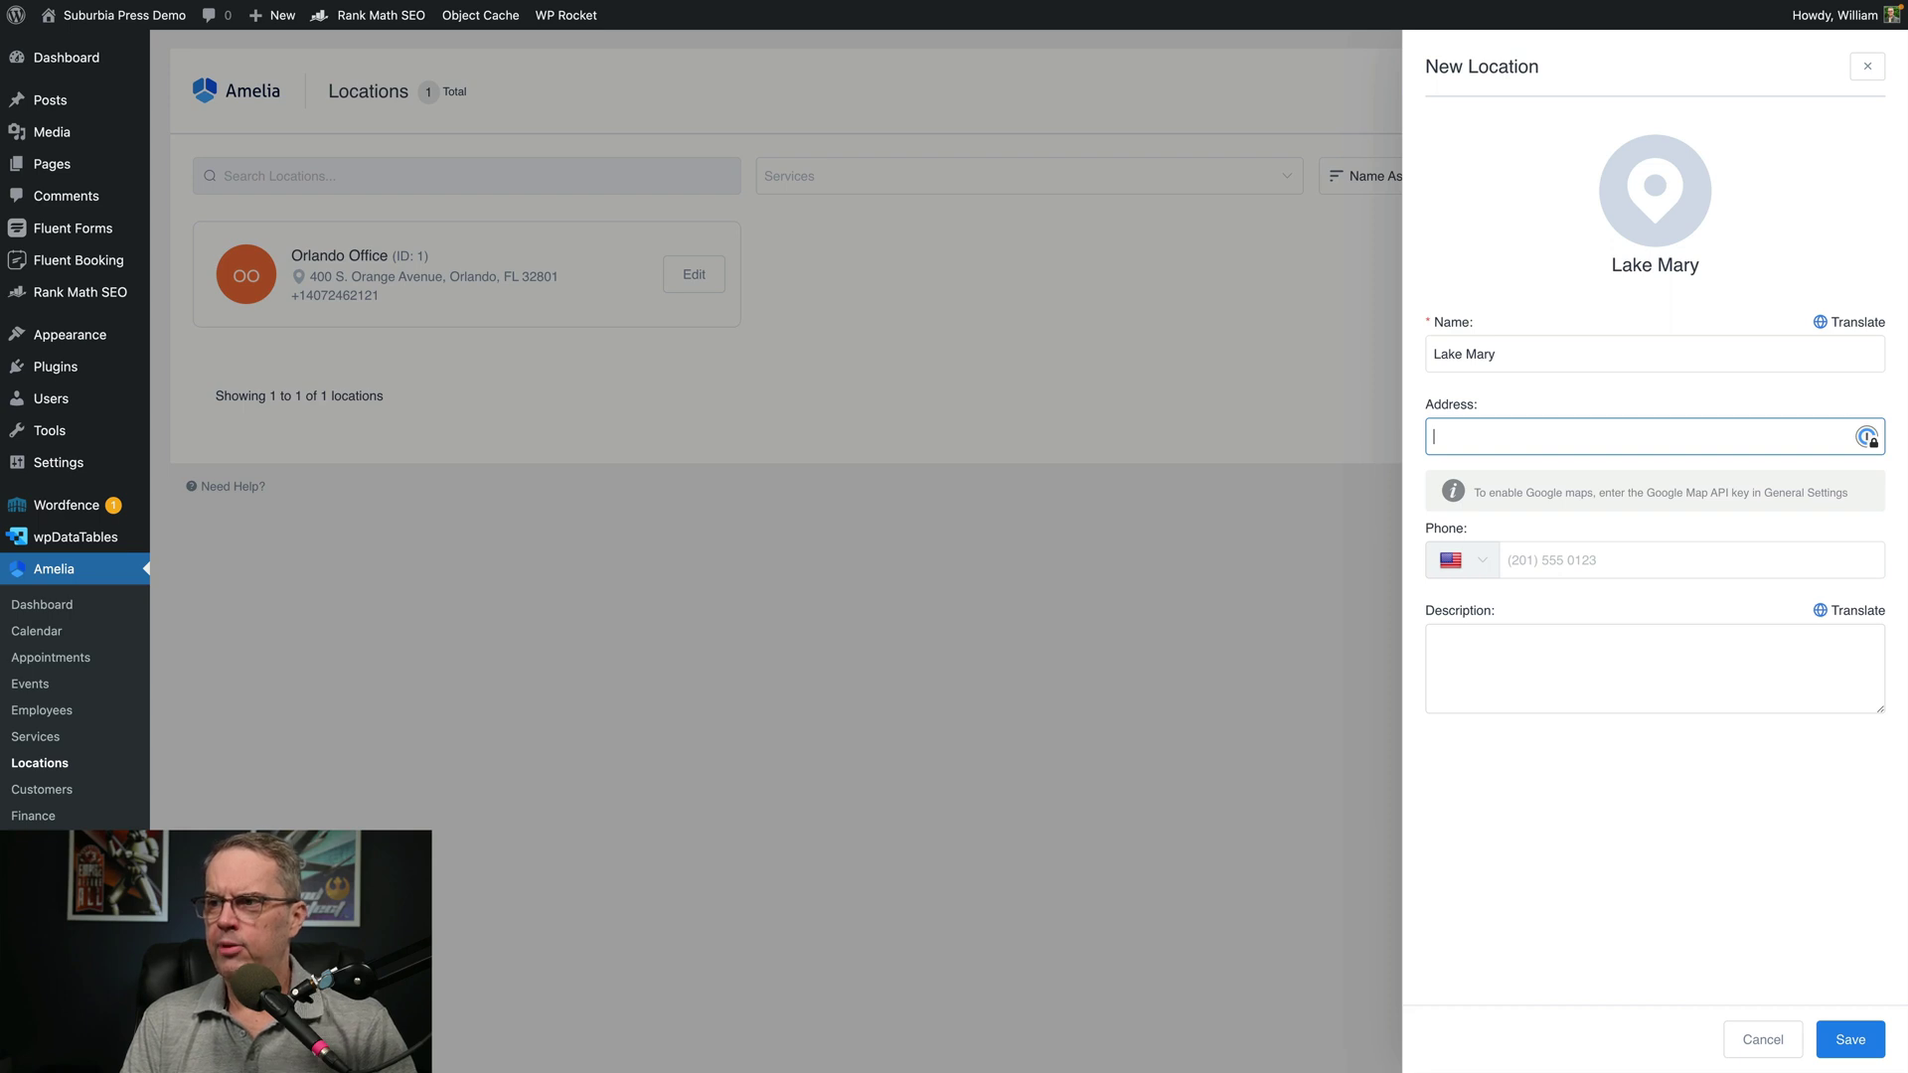
click(1845, 1038)
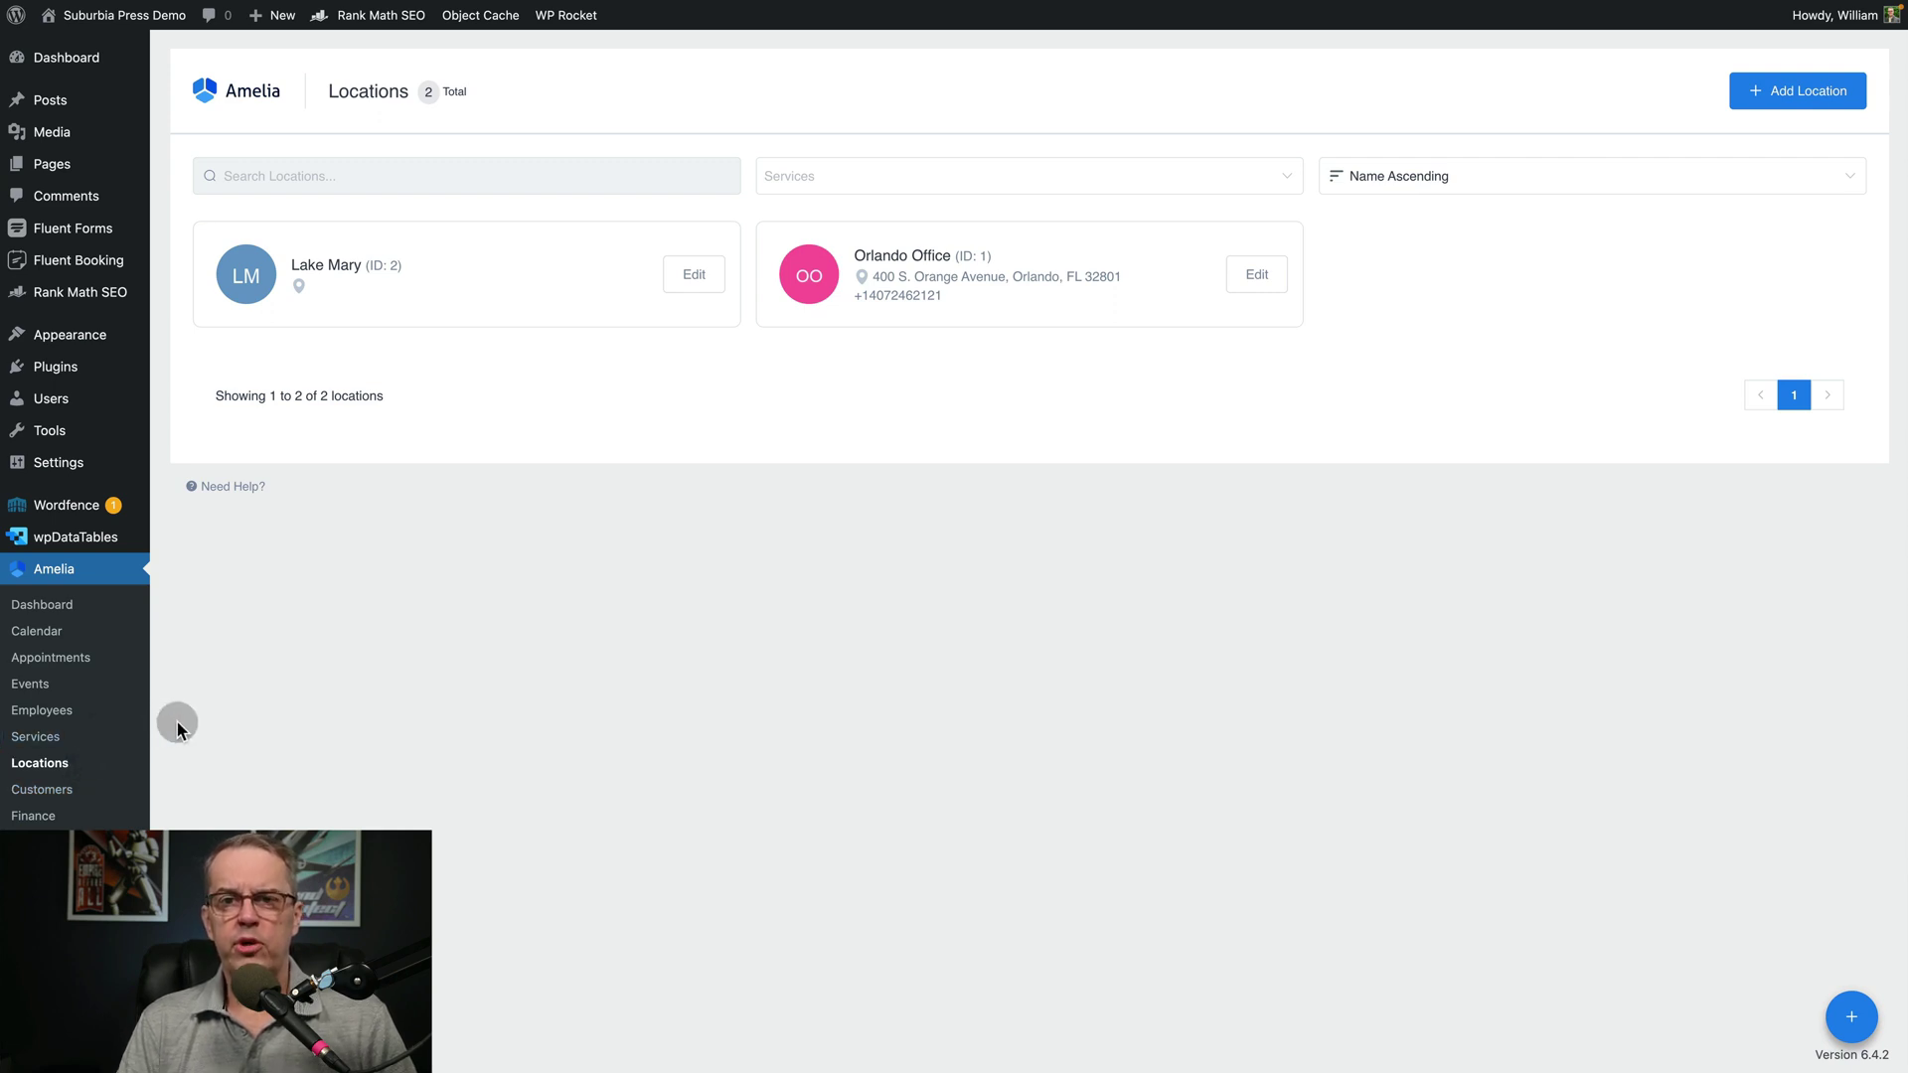
Open Customers and expand the customer's row to view their appointment details
click(44, 790)
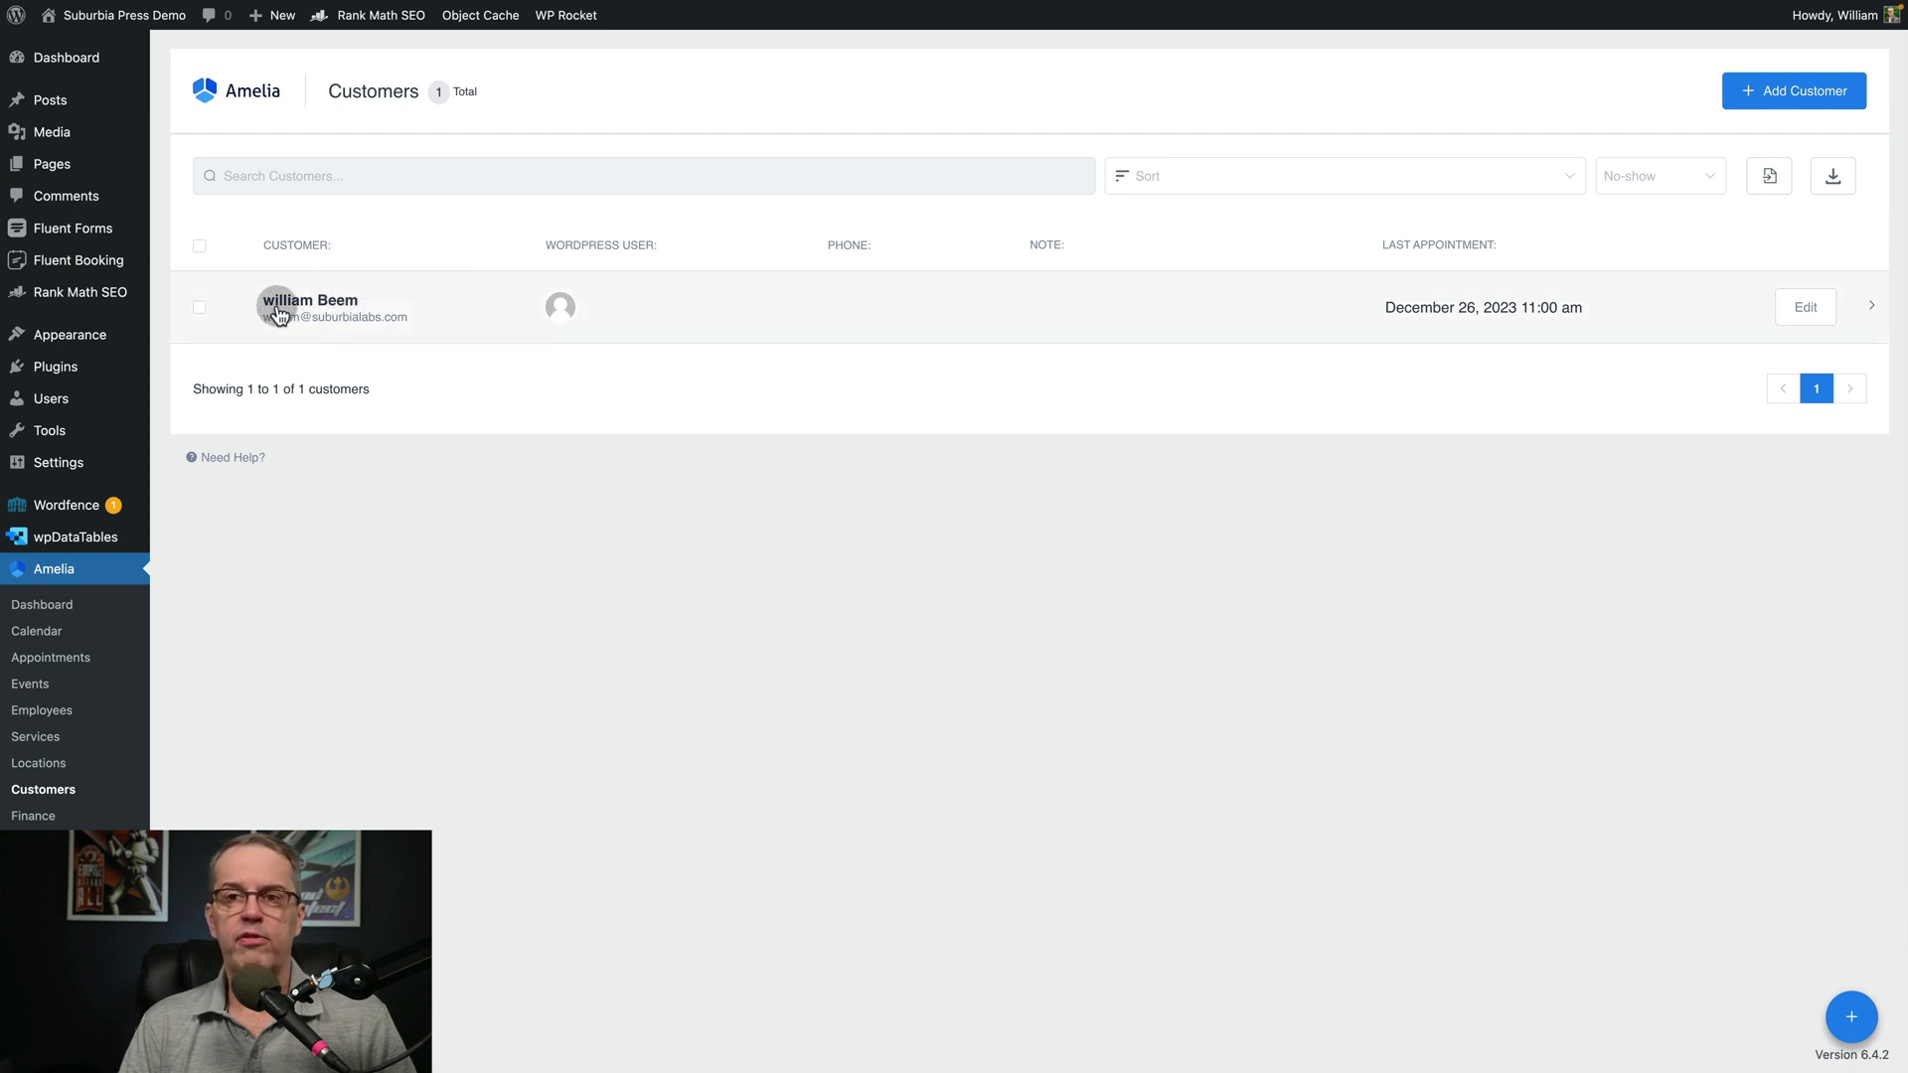
click(345, 309)
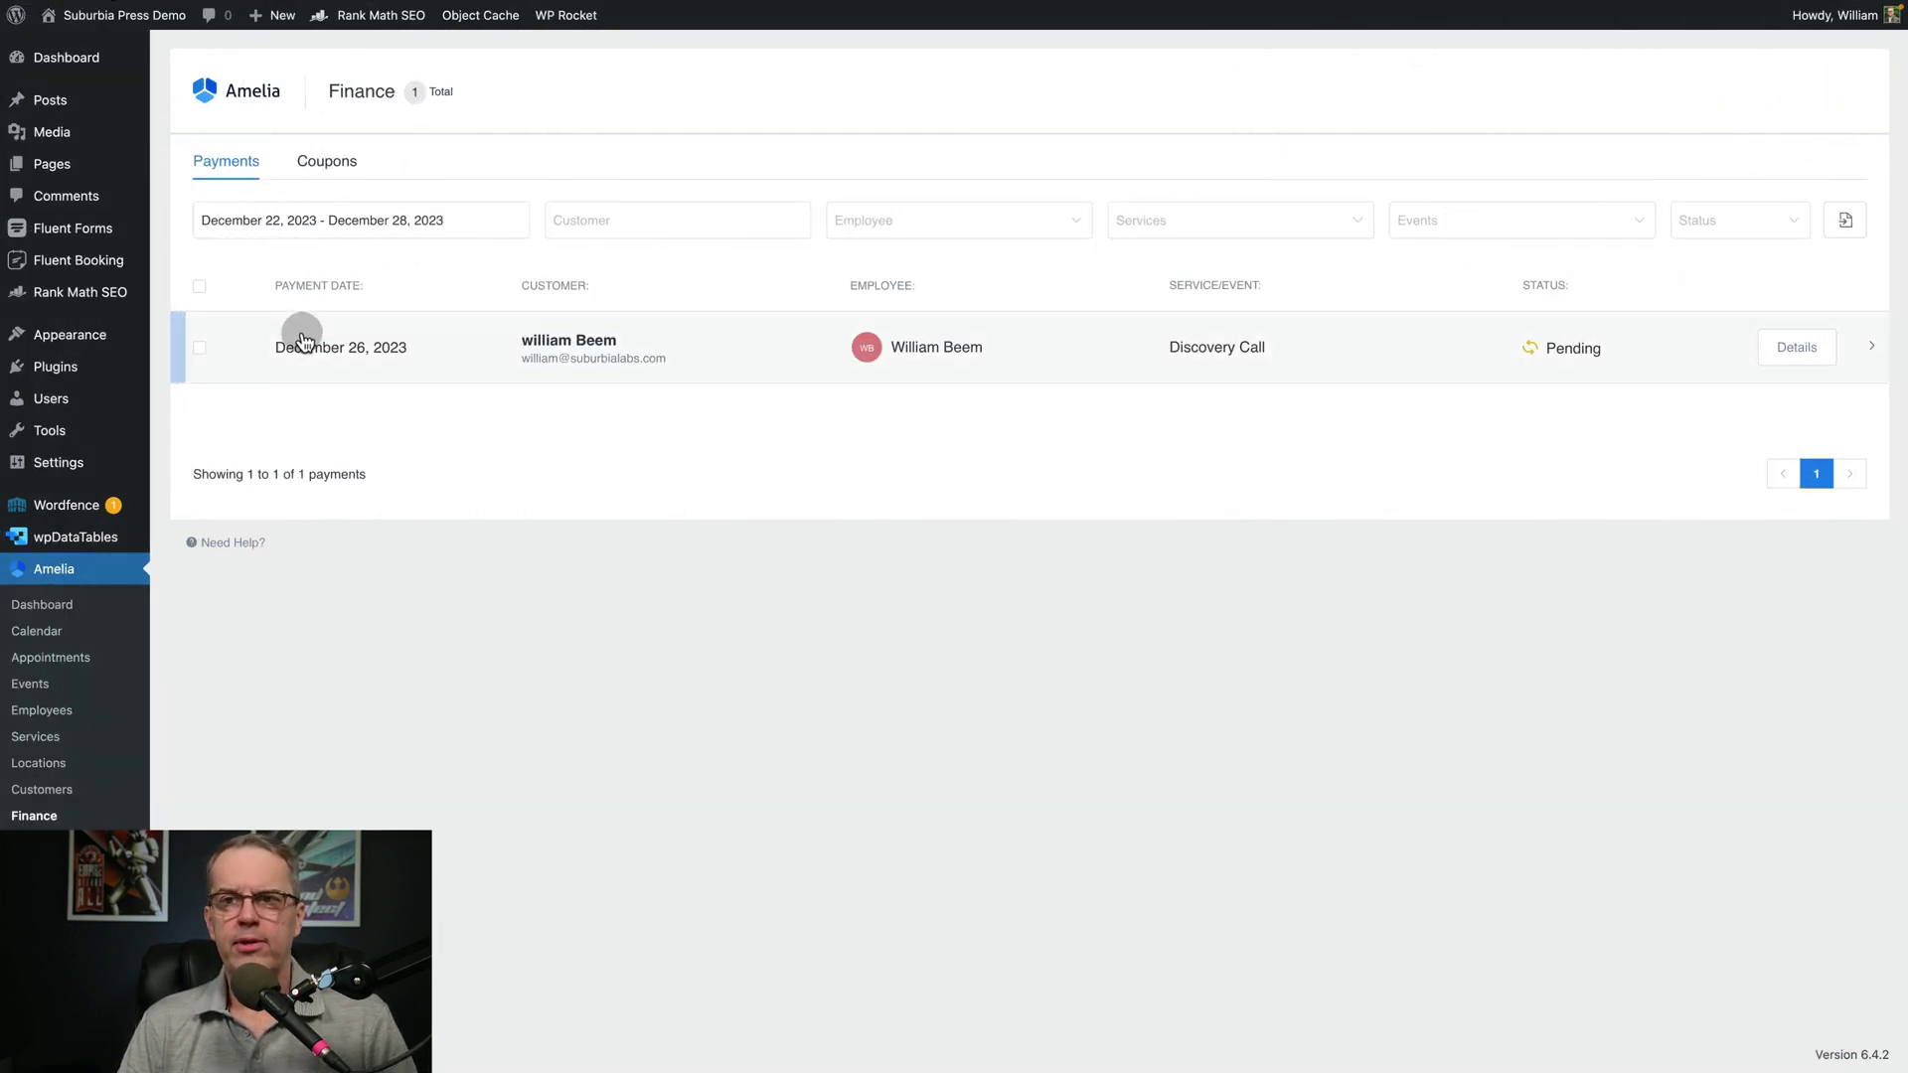
Glance at Coupons, then open details of the pending Discovery Call payment
click(316, 159)
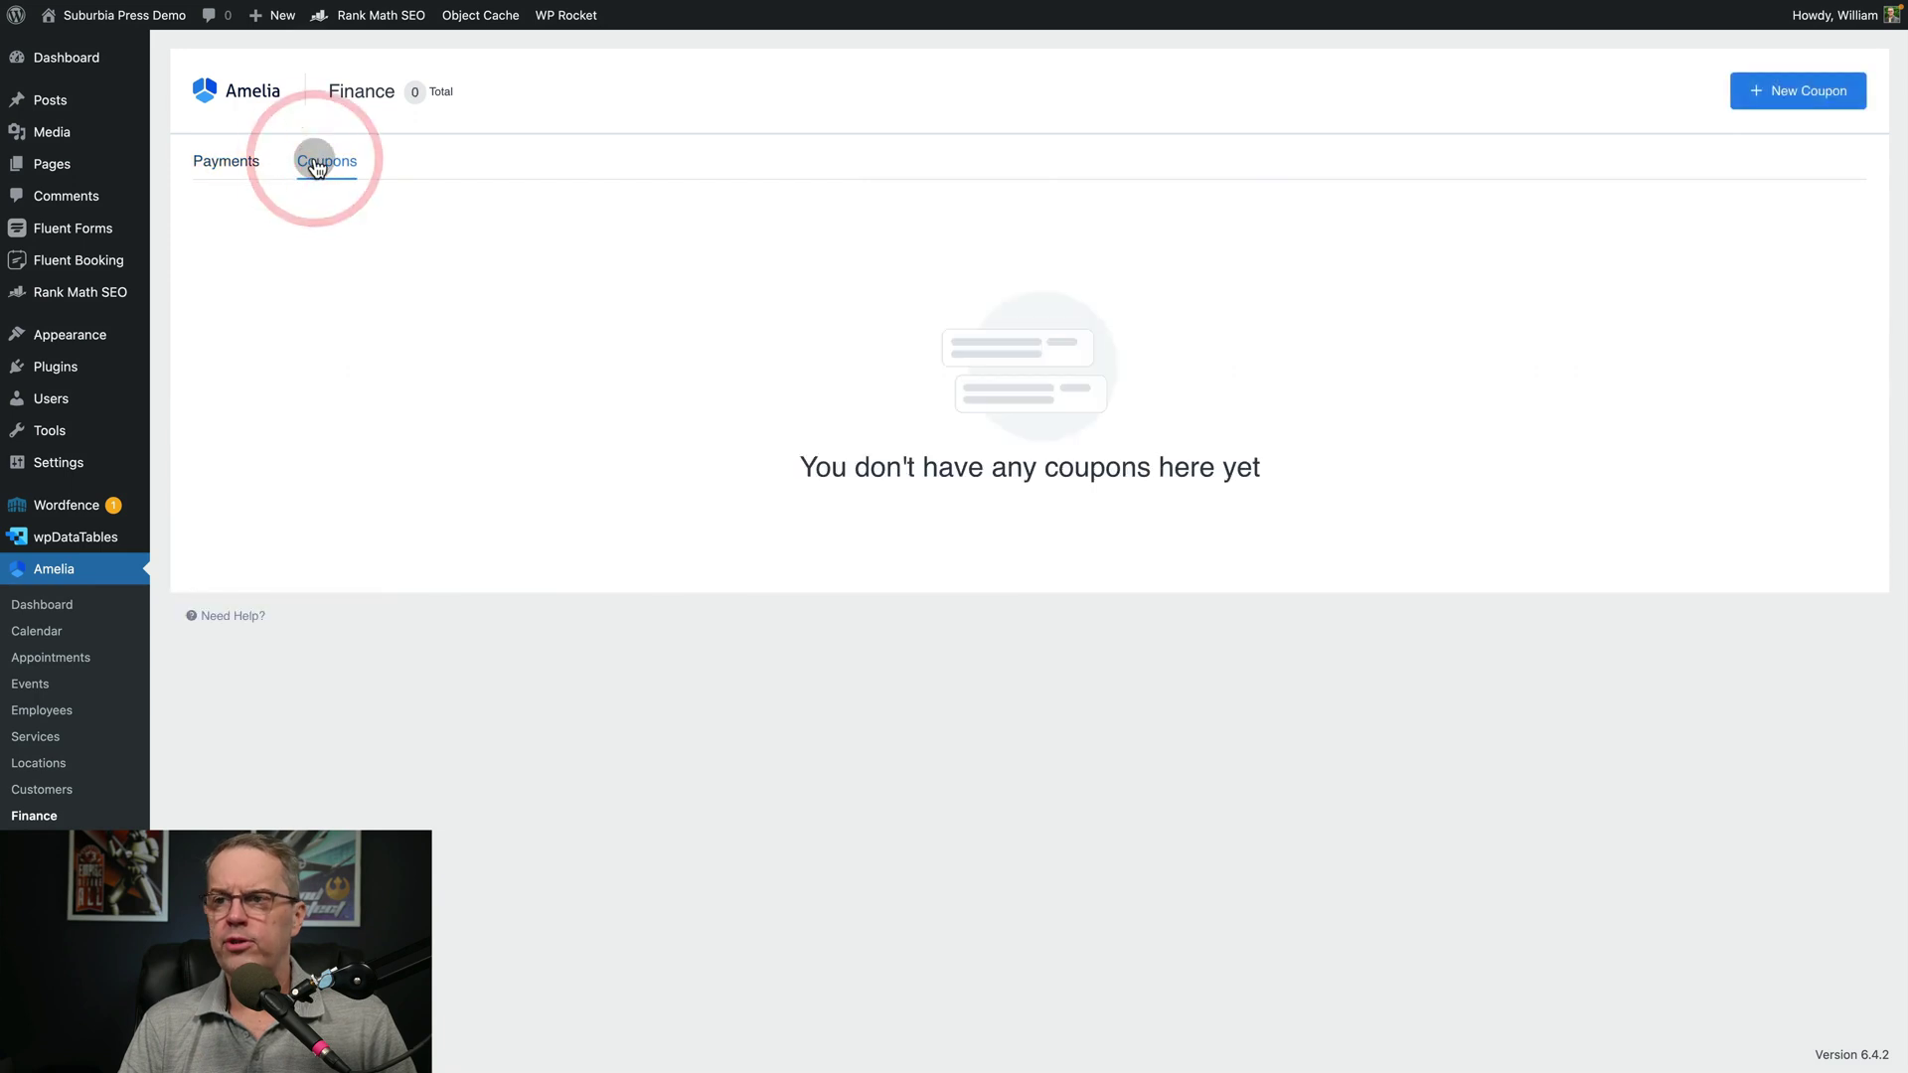
click(234, 169)
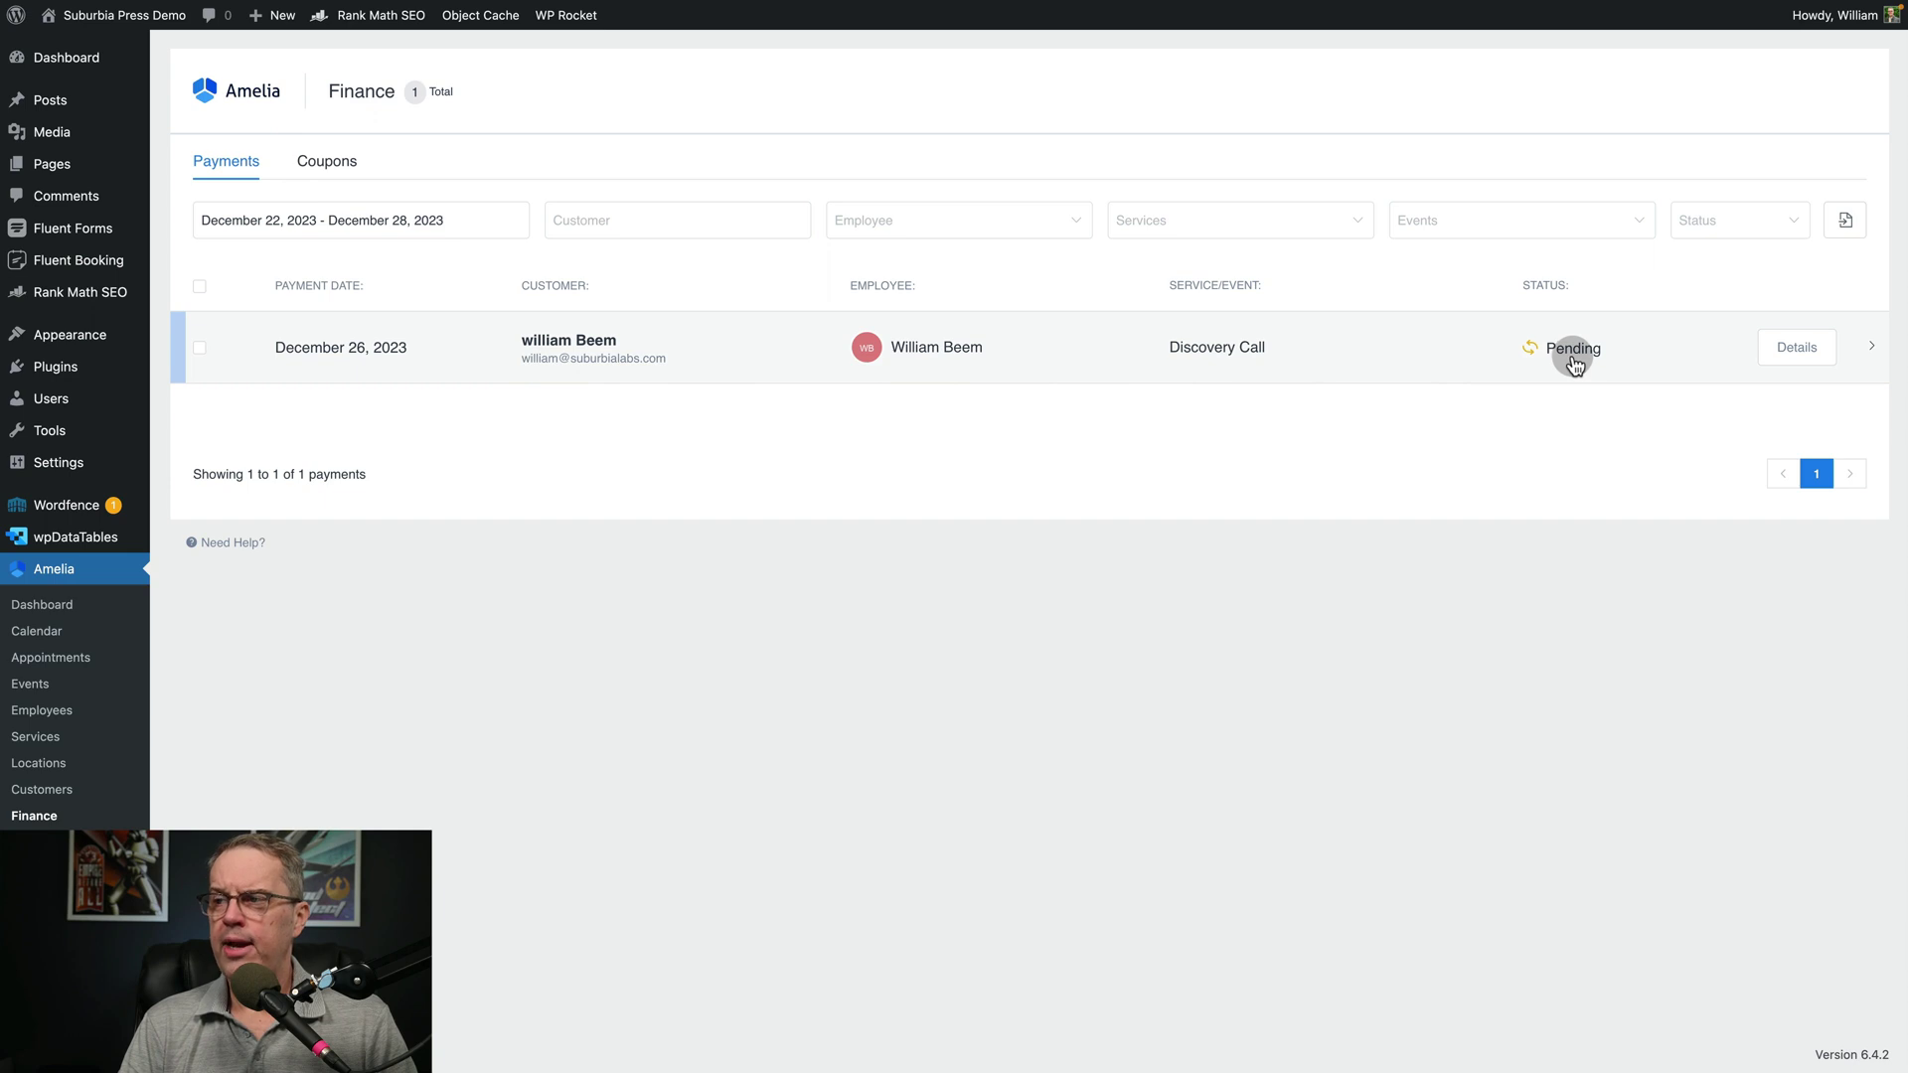
click(1789, 357)
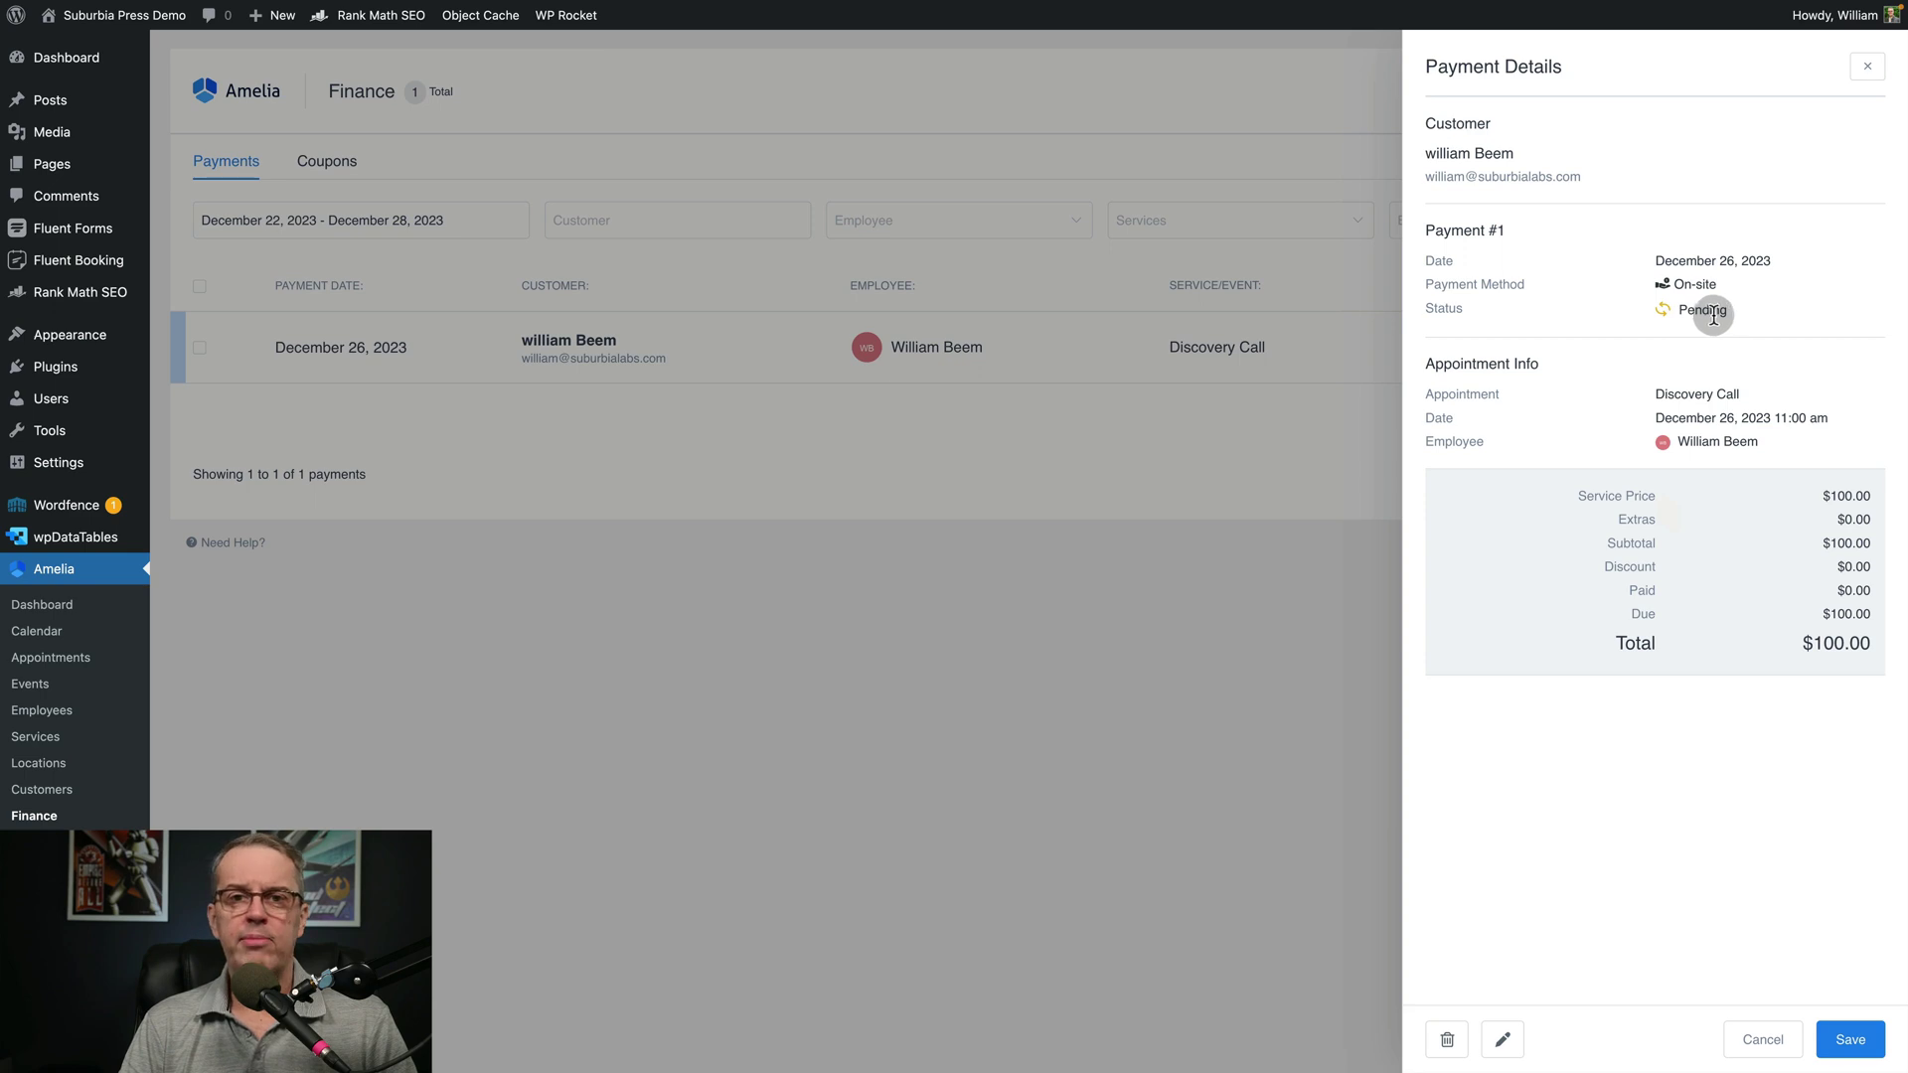
Close the payment details and open the Payments settings from Amelia Settings
click(1846, 1039)
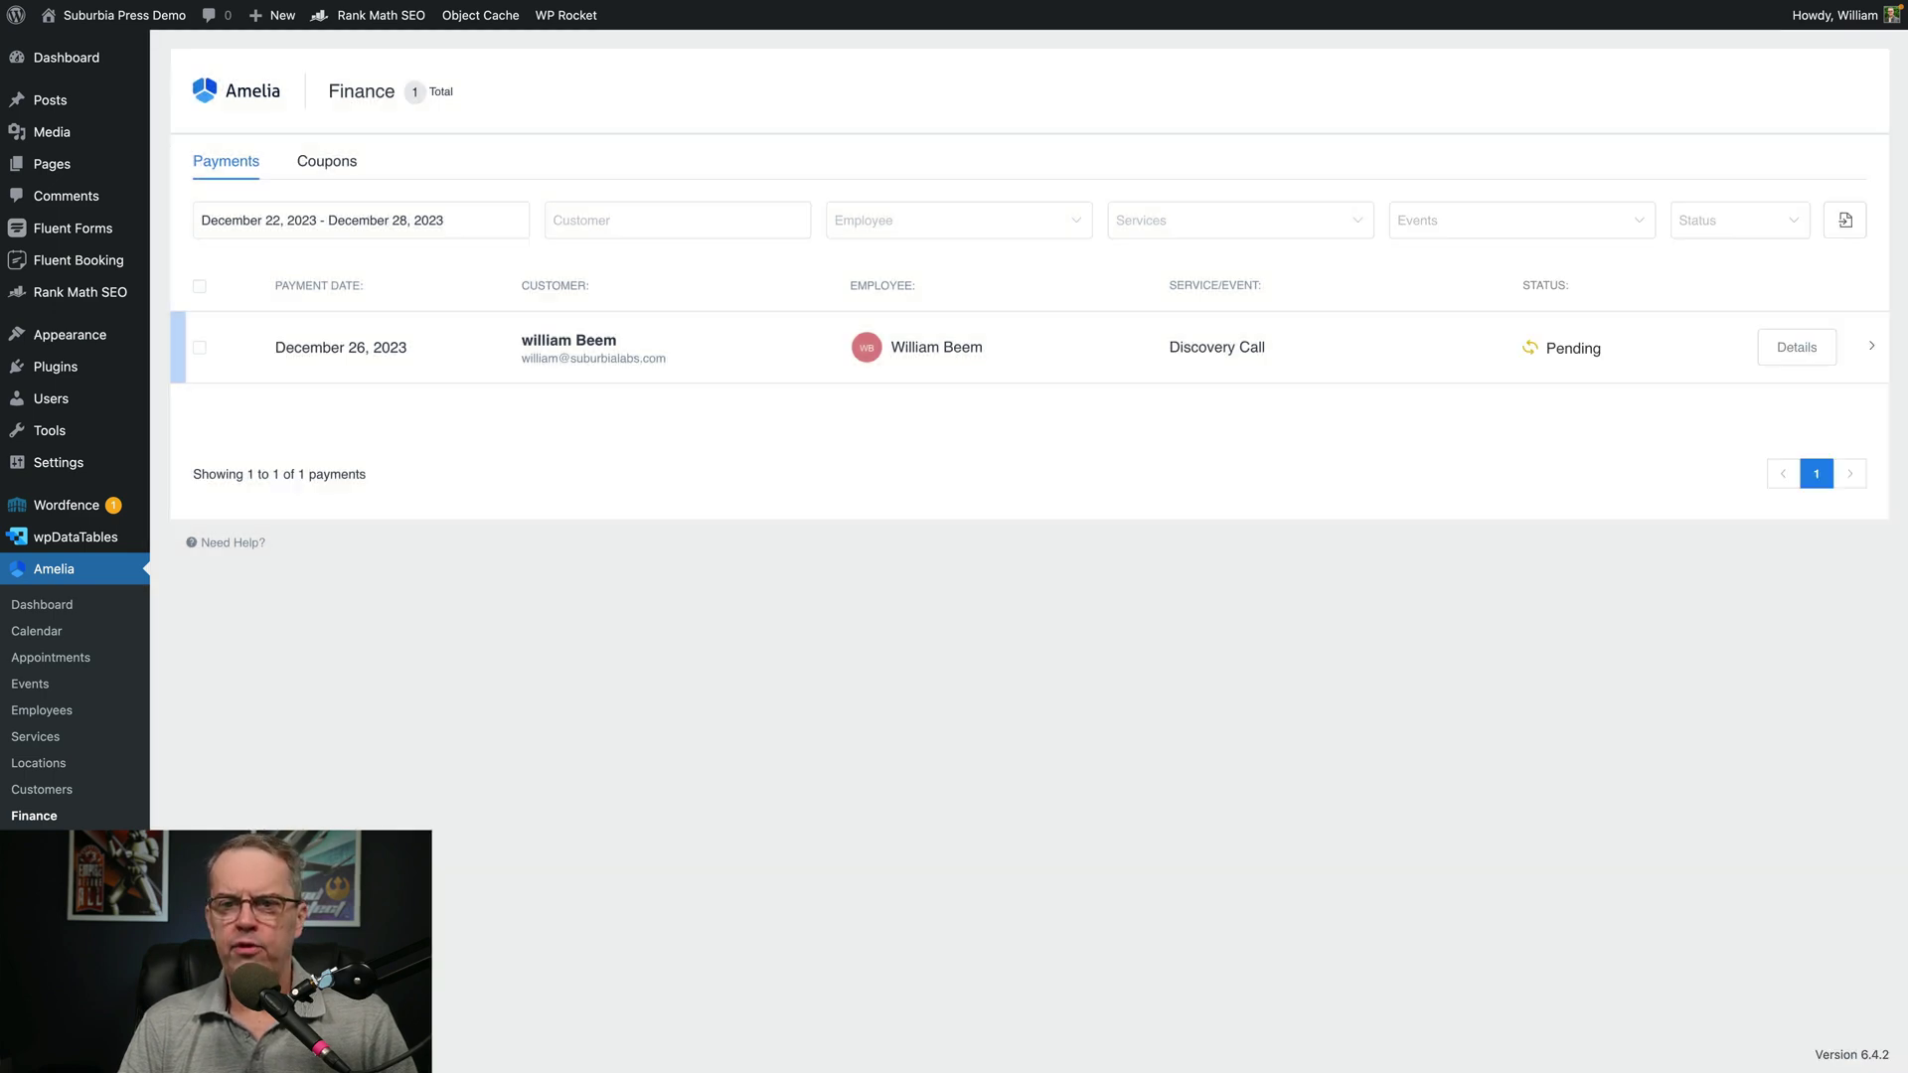
click(35, 842)
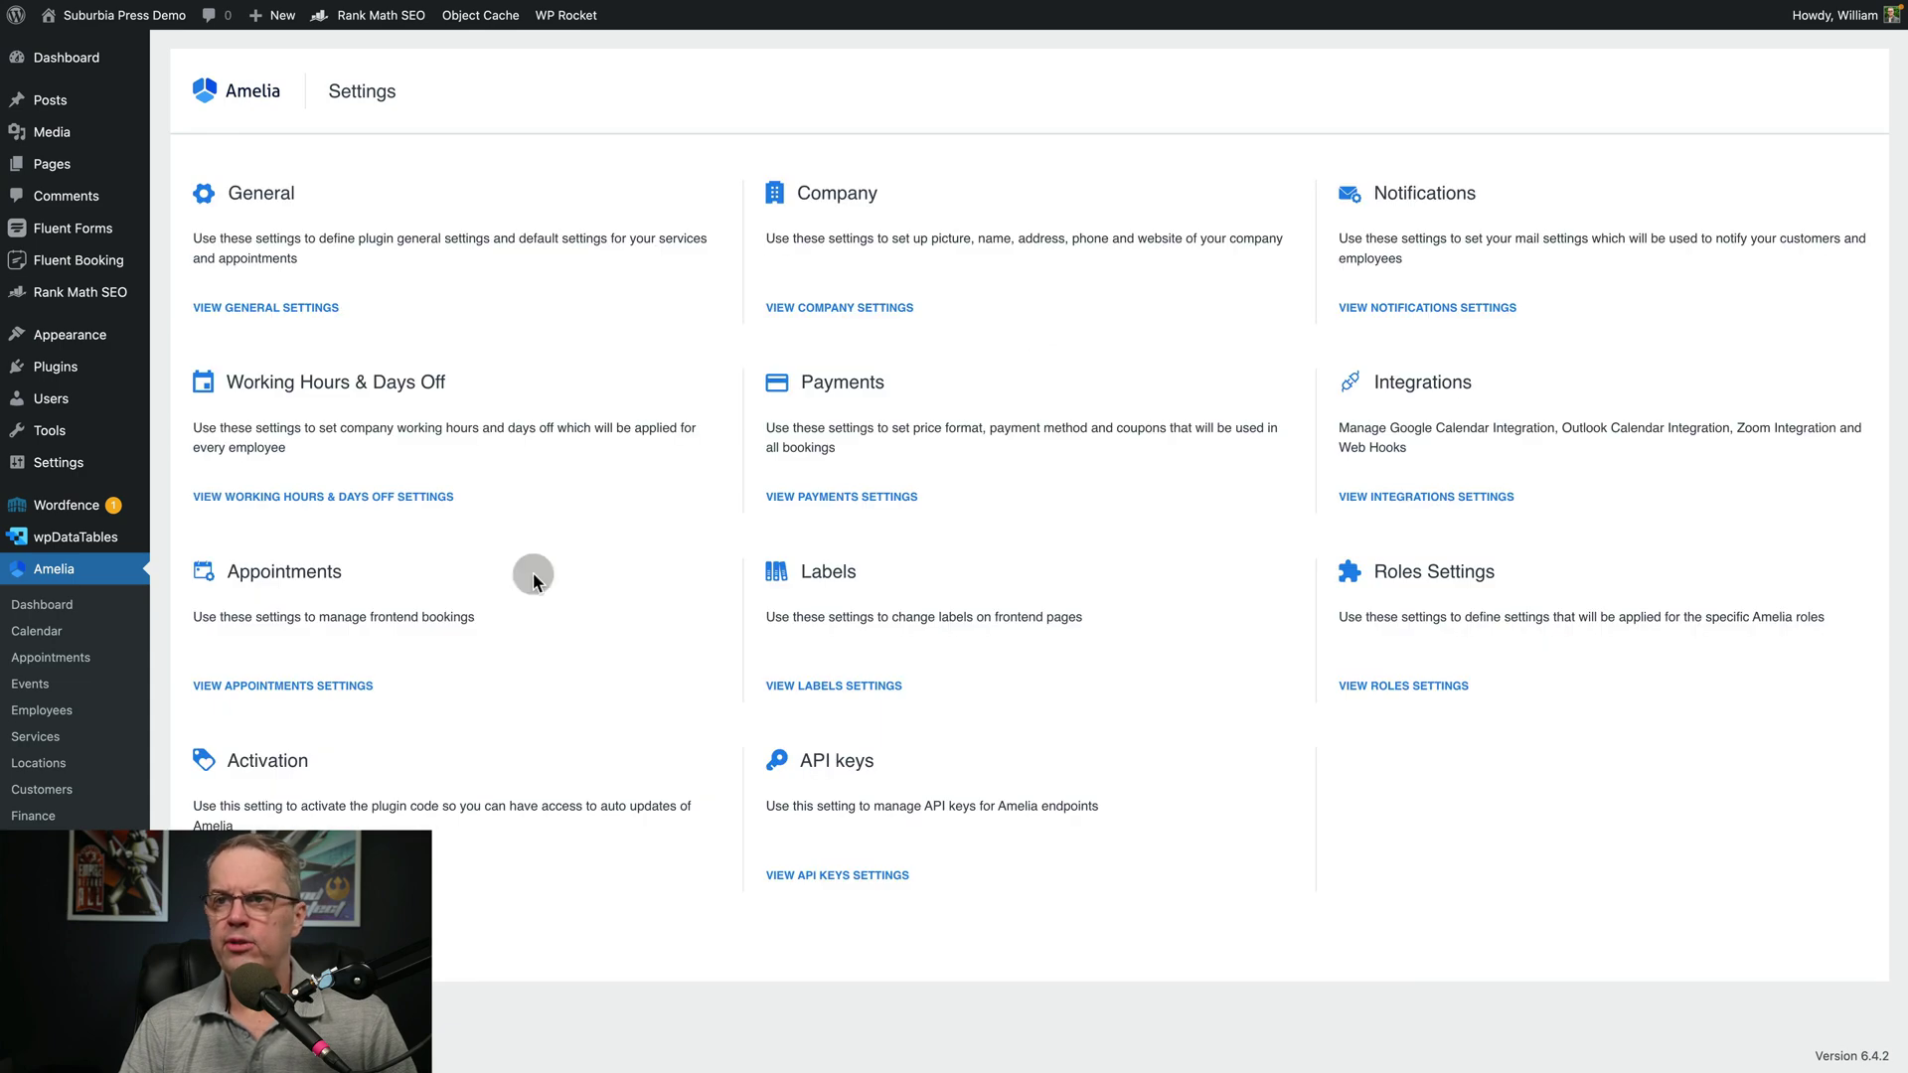
click(811, 494)
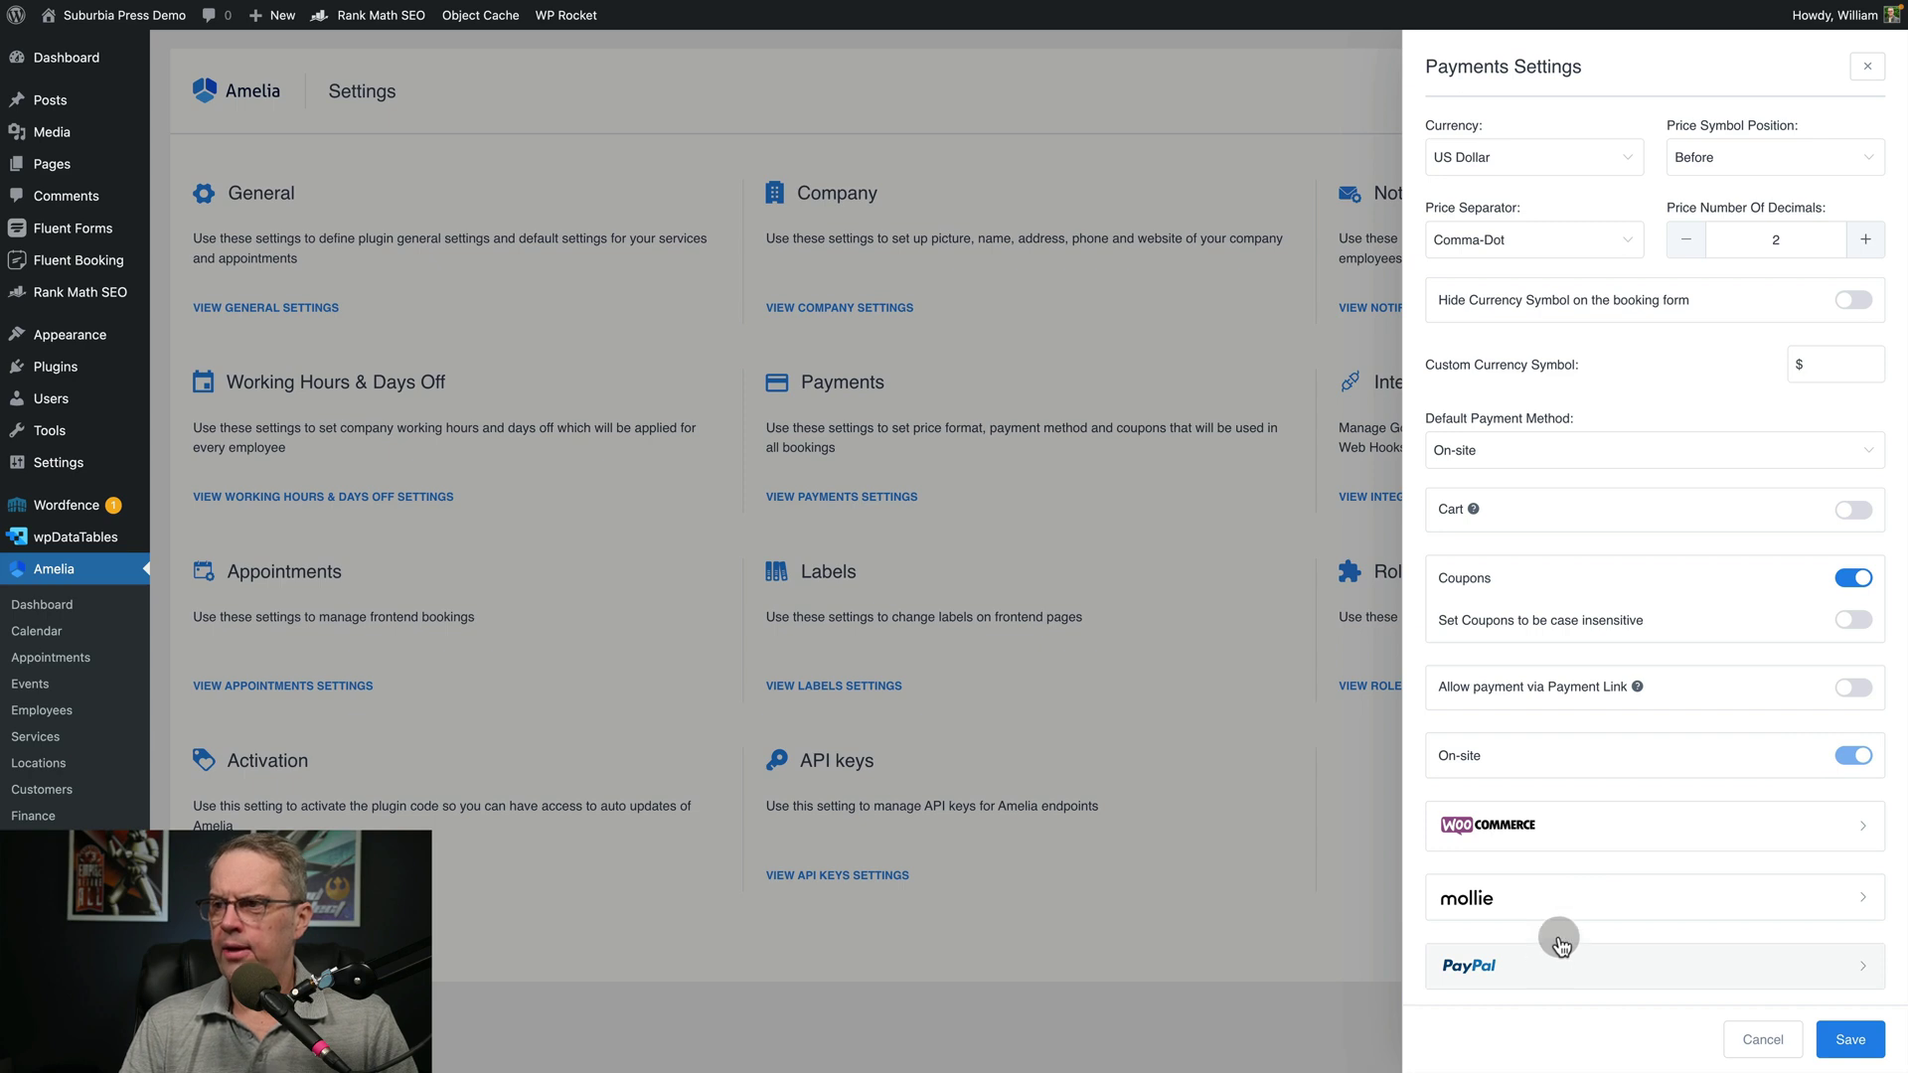
scroll(1546, 958, down, 3)
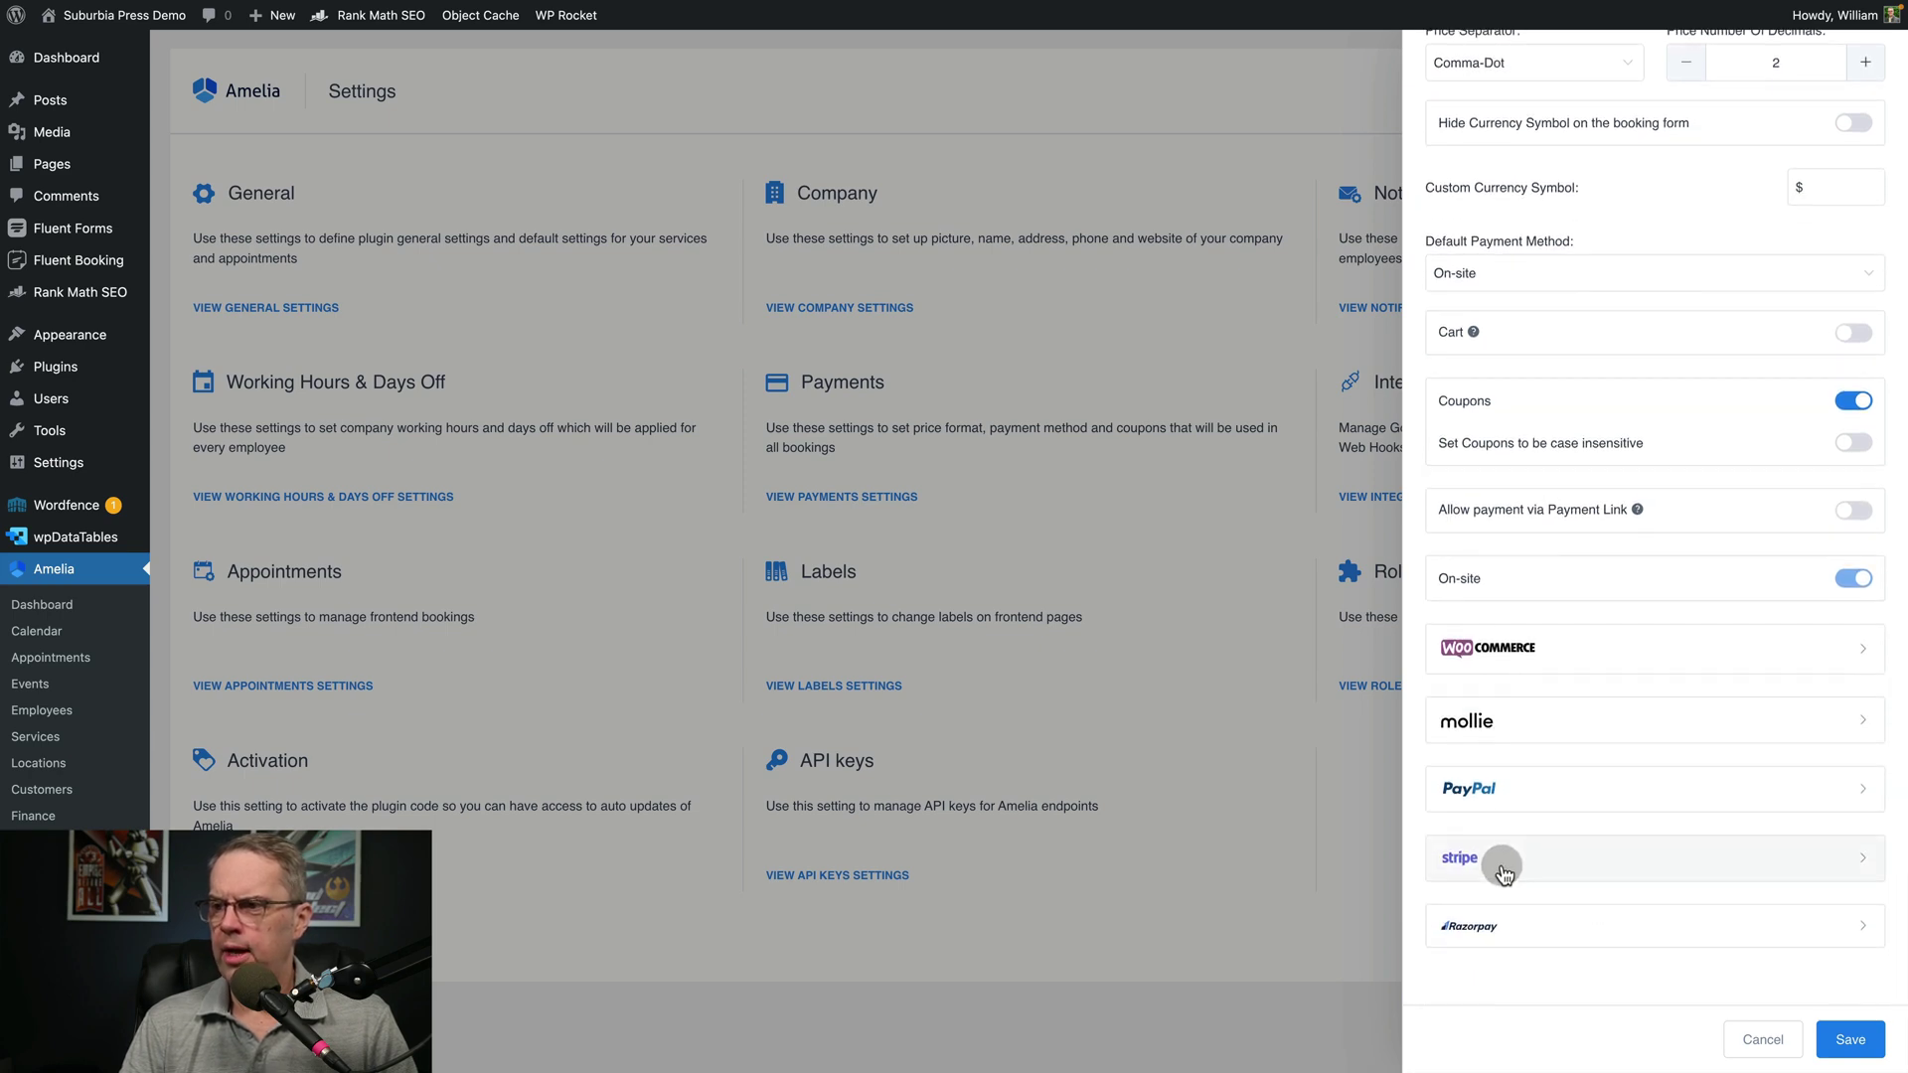
scroll(1530, 874, up, 1)
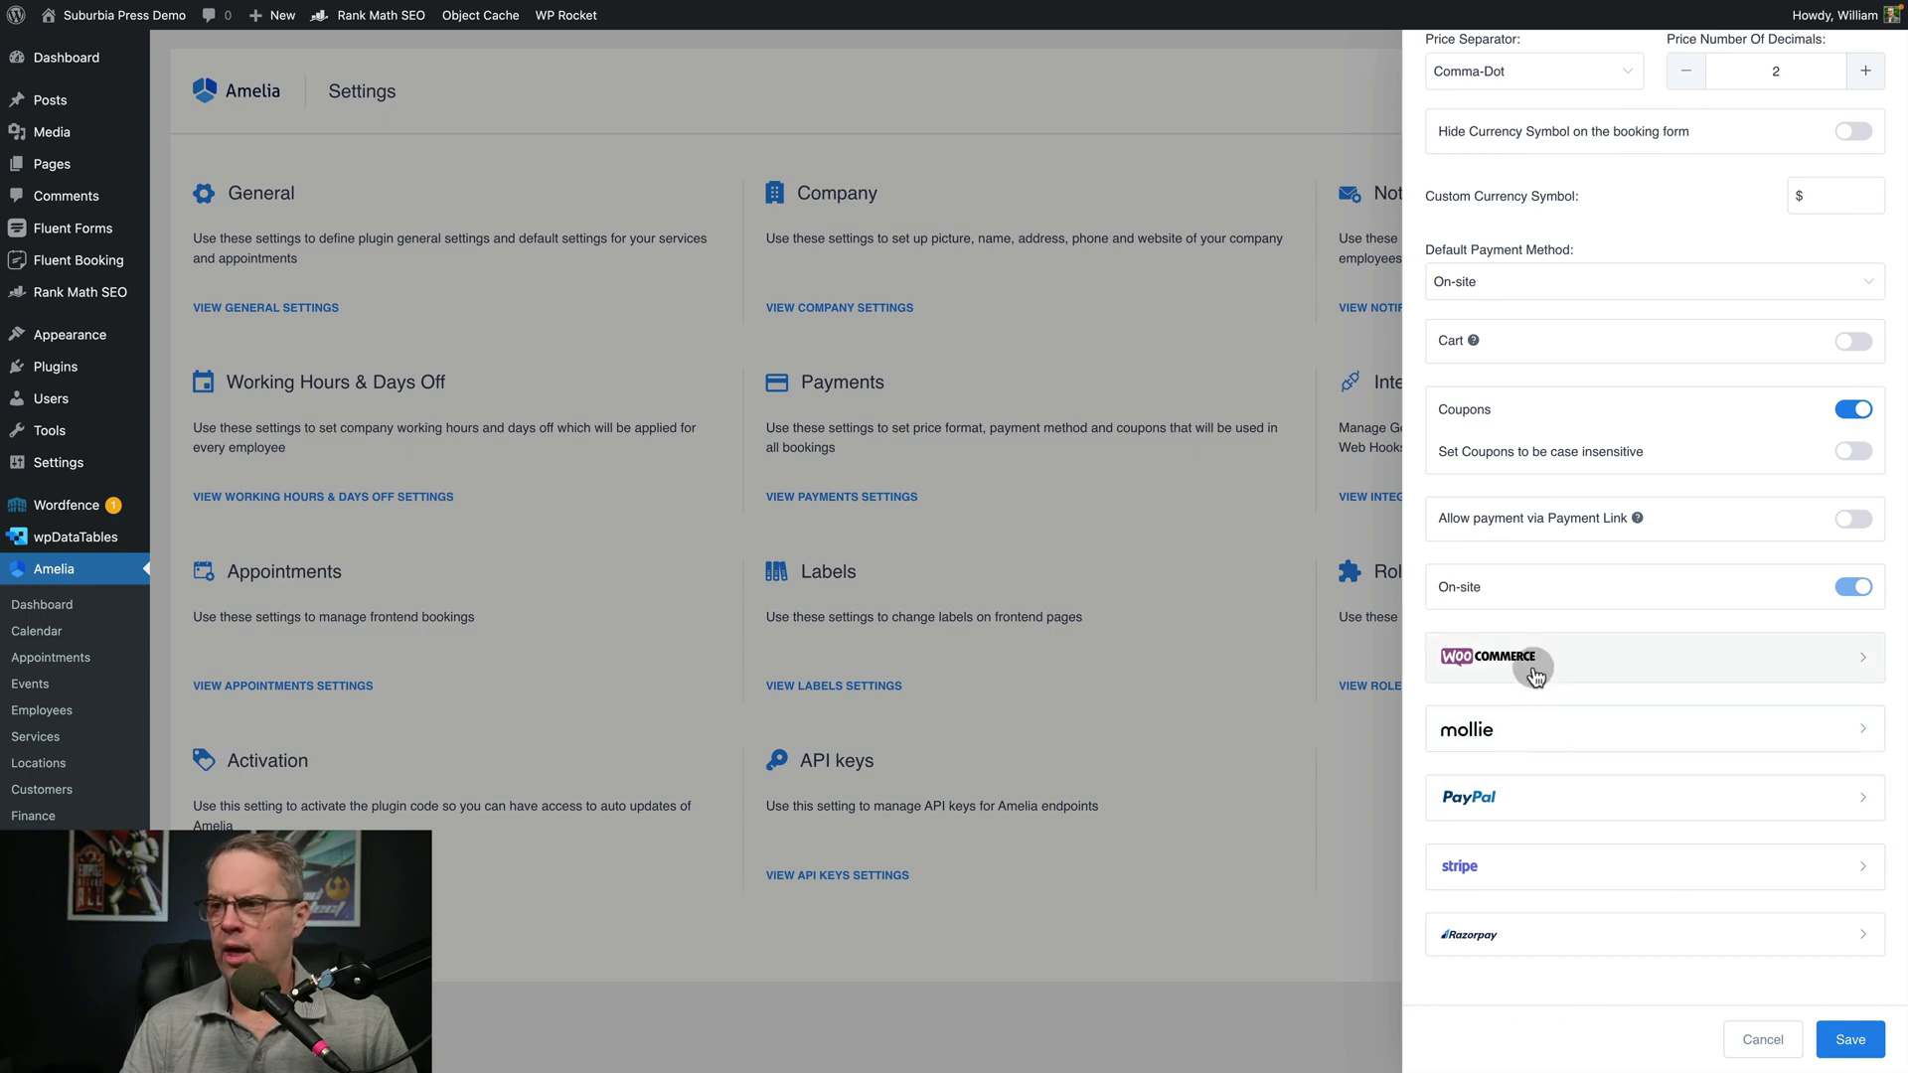
Toggle the PayPal service on and back off, then cancel without saving
click(1549, 807)
click(1846, 844)
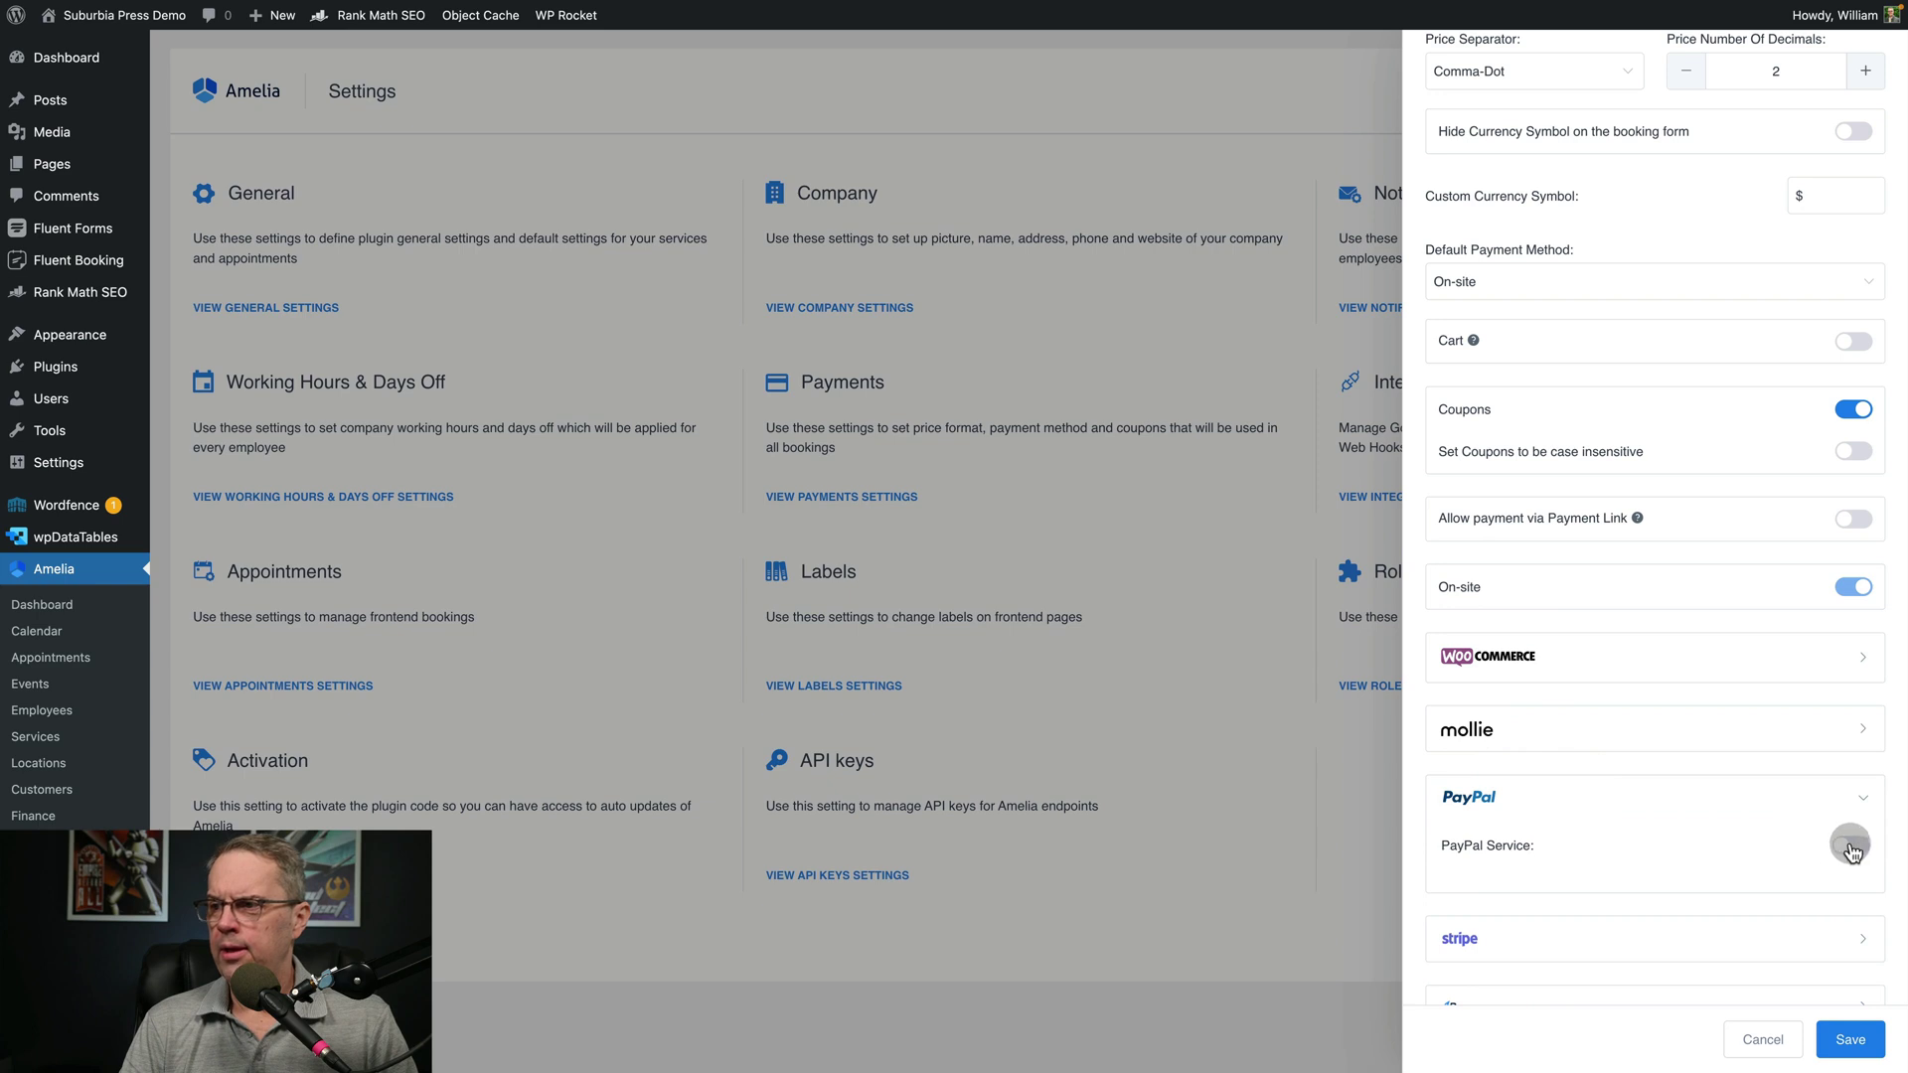
scroll(1687, 823, down, 2)
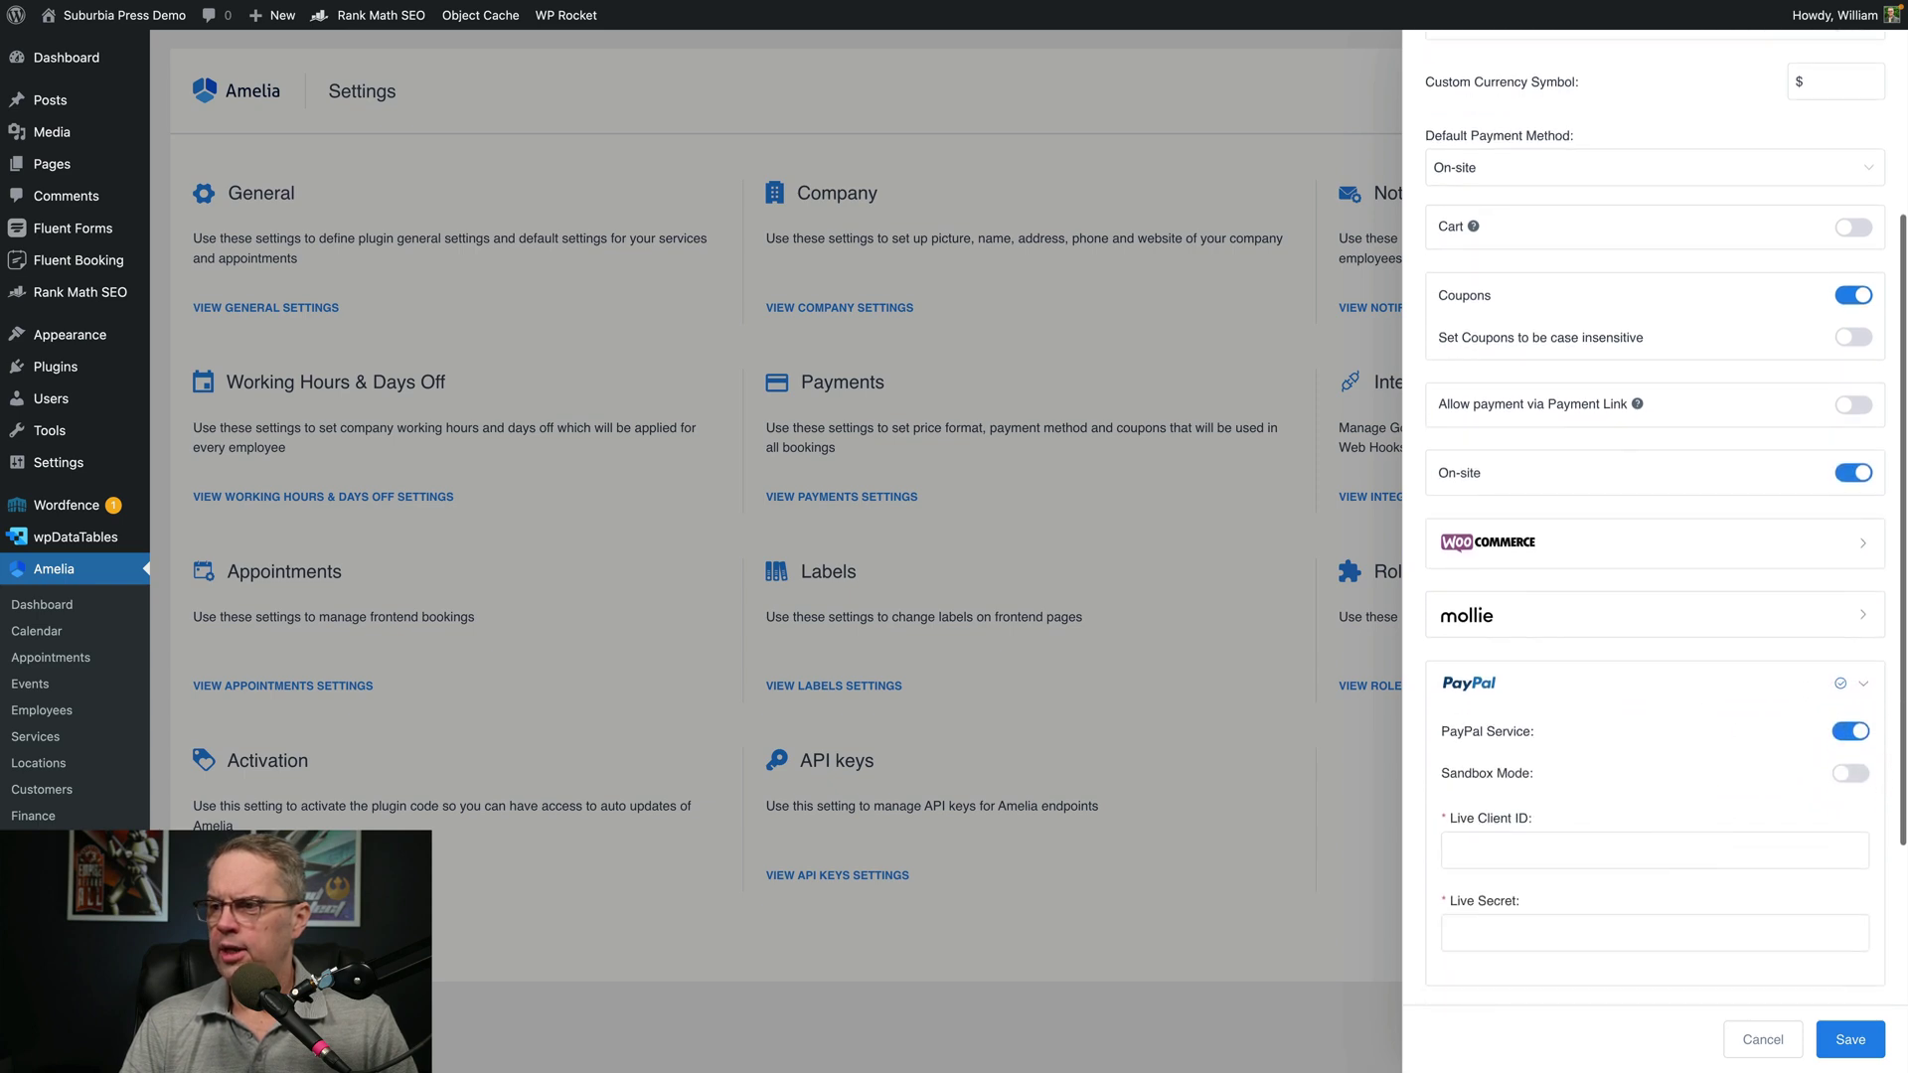
scroll(1639, 840, down, 1)
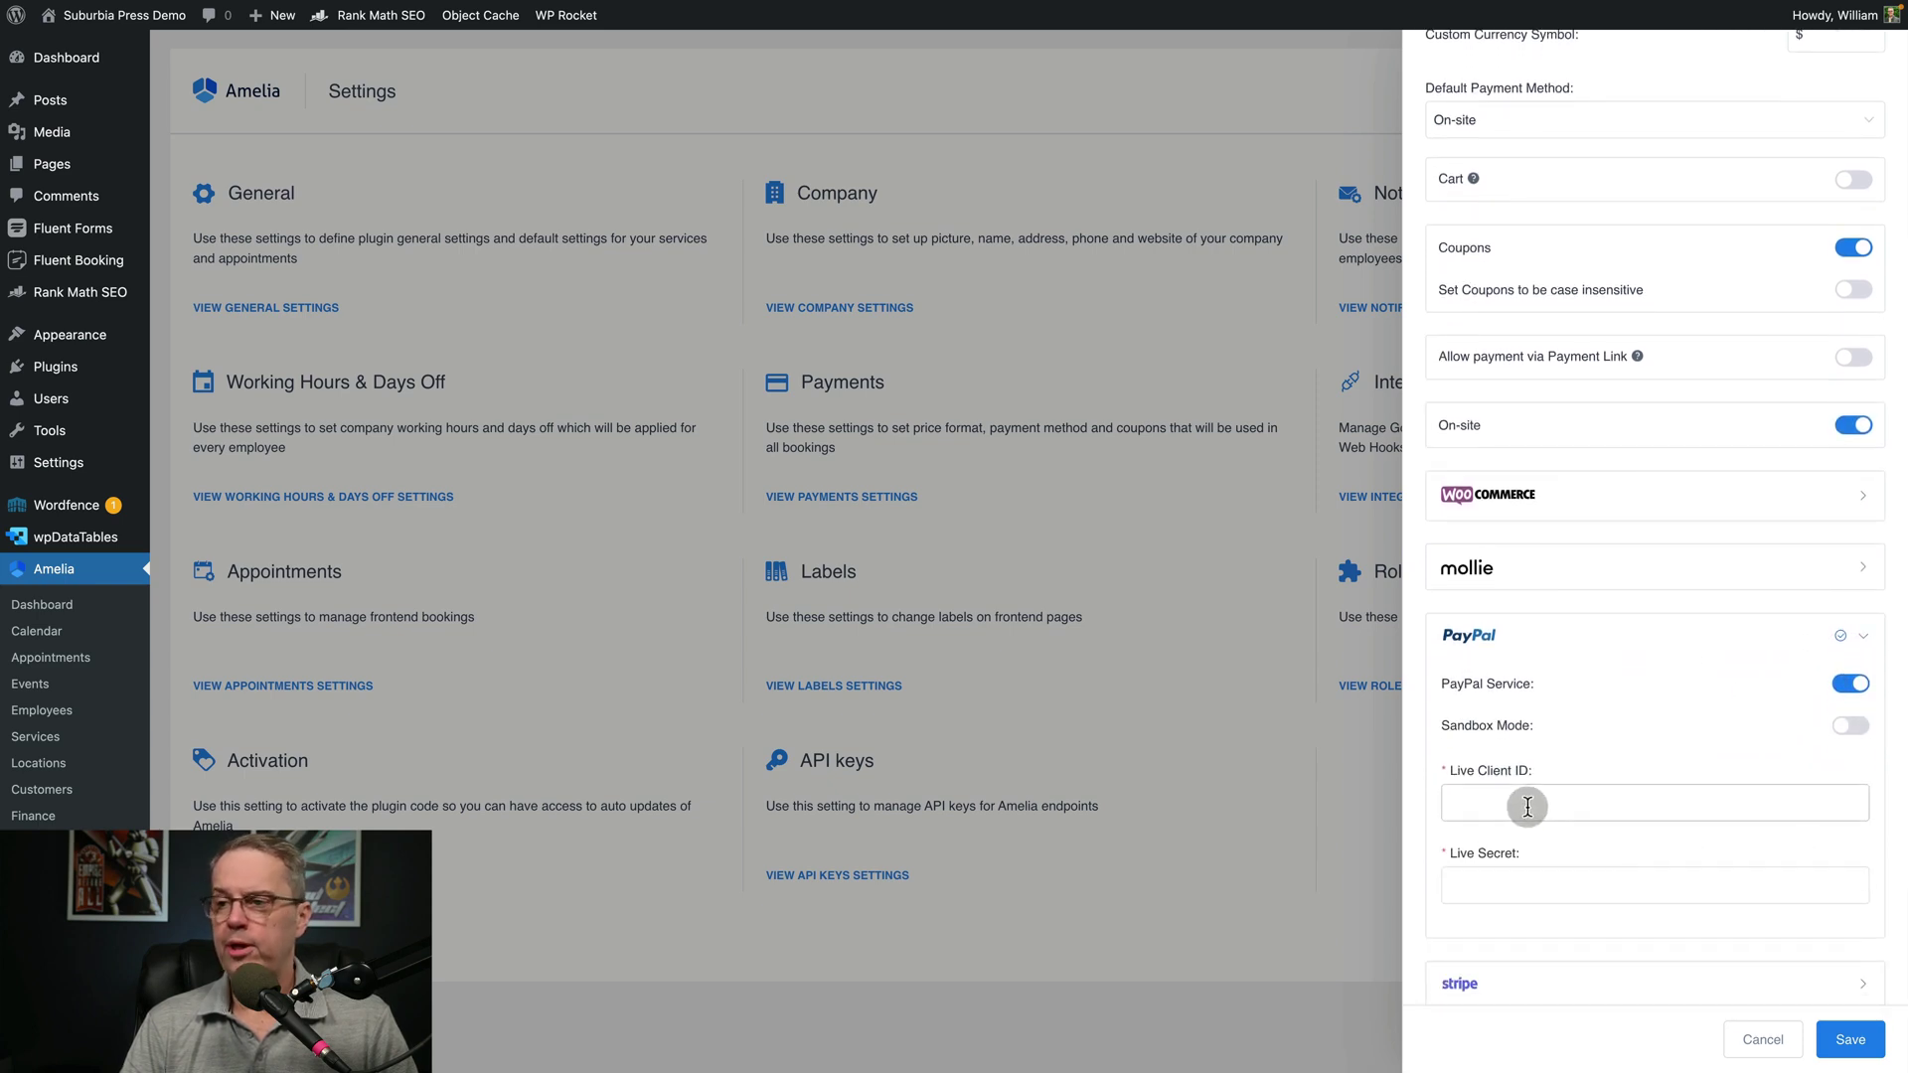
click(1838, 694)
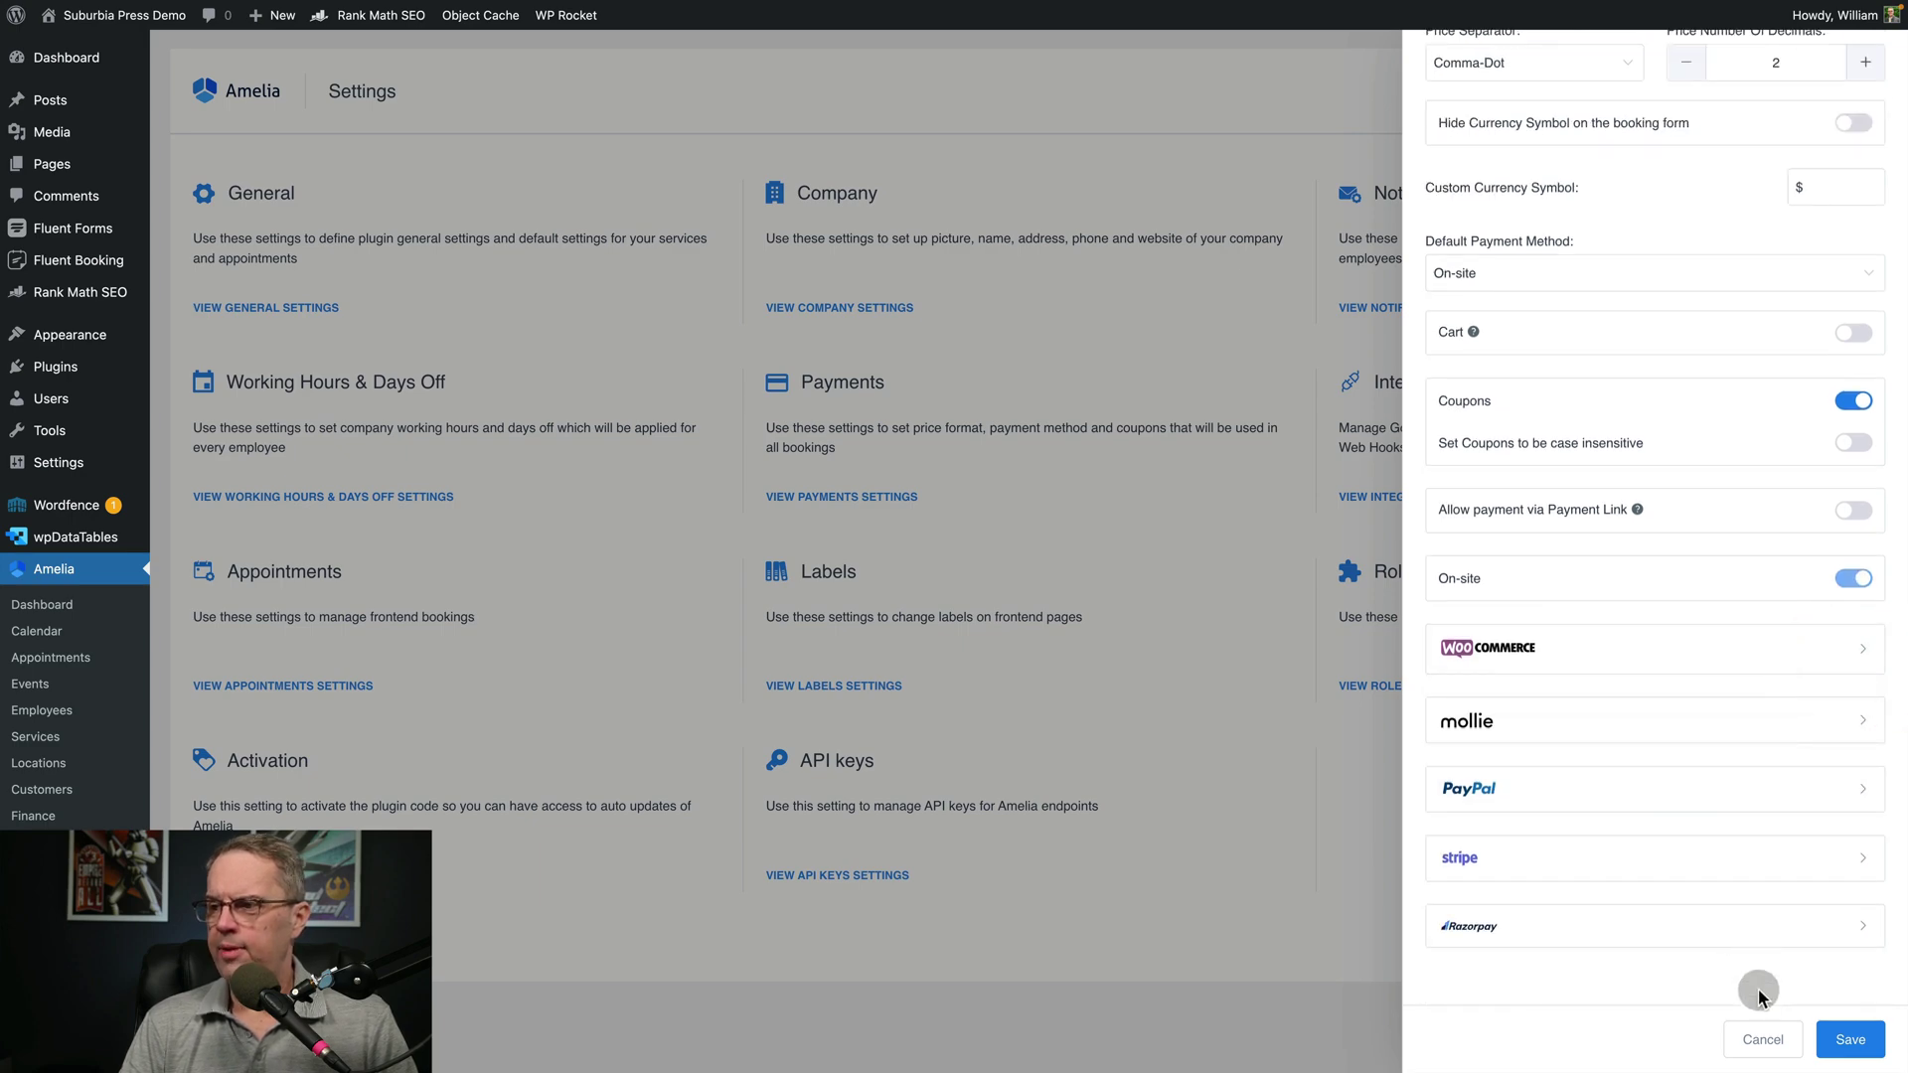
click(1763, 1040)
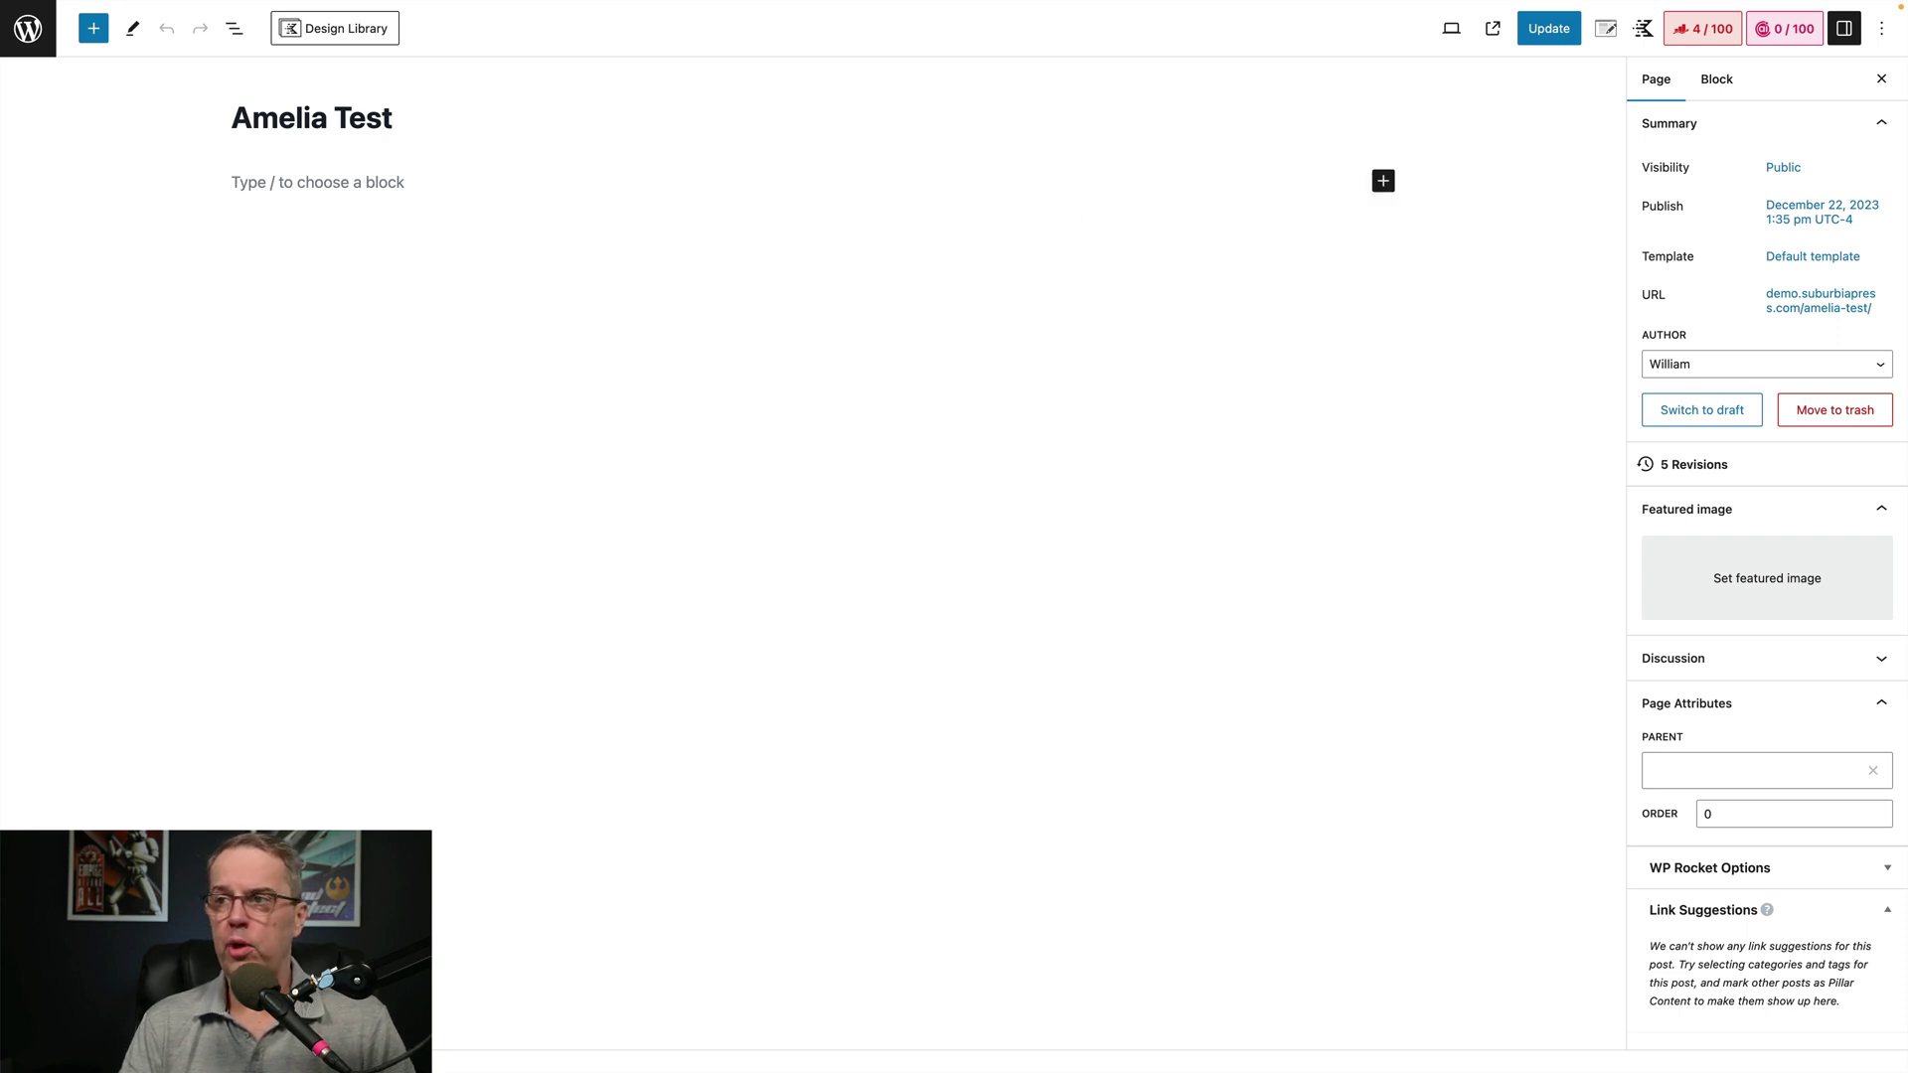
Insert the Amelia - Step-By-Step Booking block, update the Amelia Test page and view it live
click(1383, 181)
click(1442, 244)
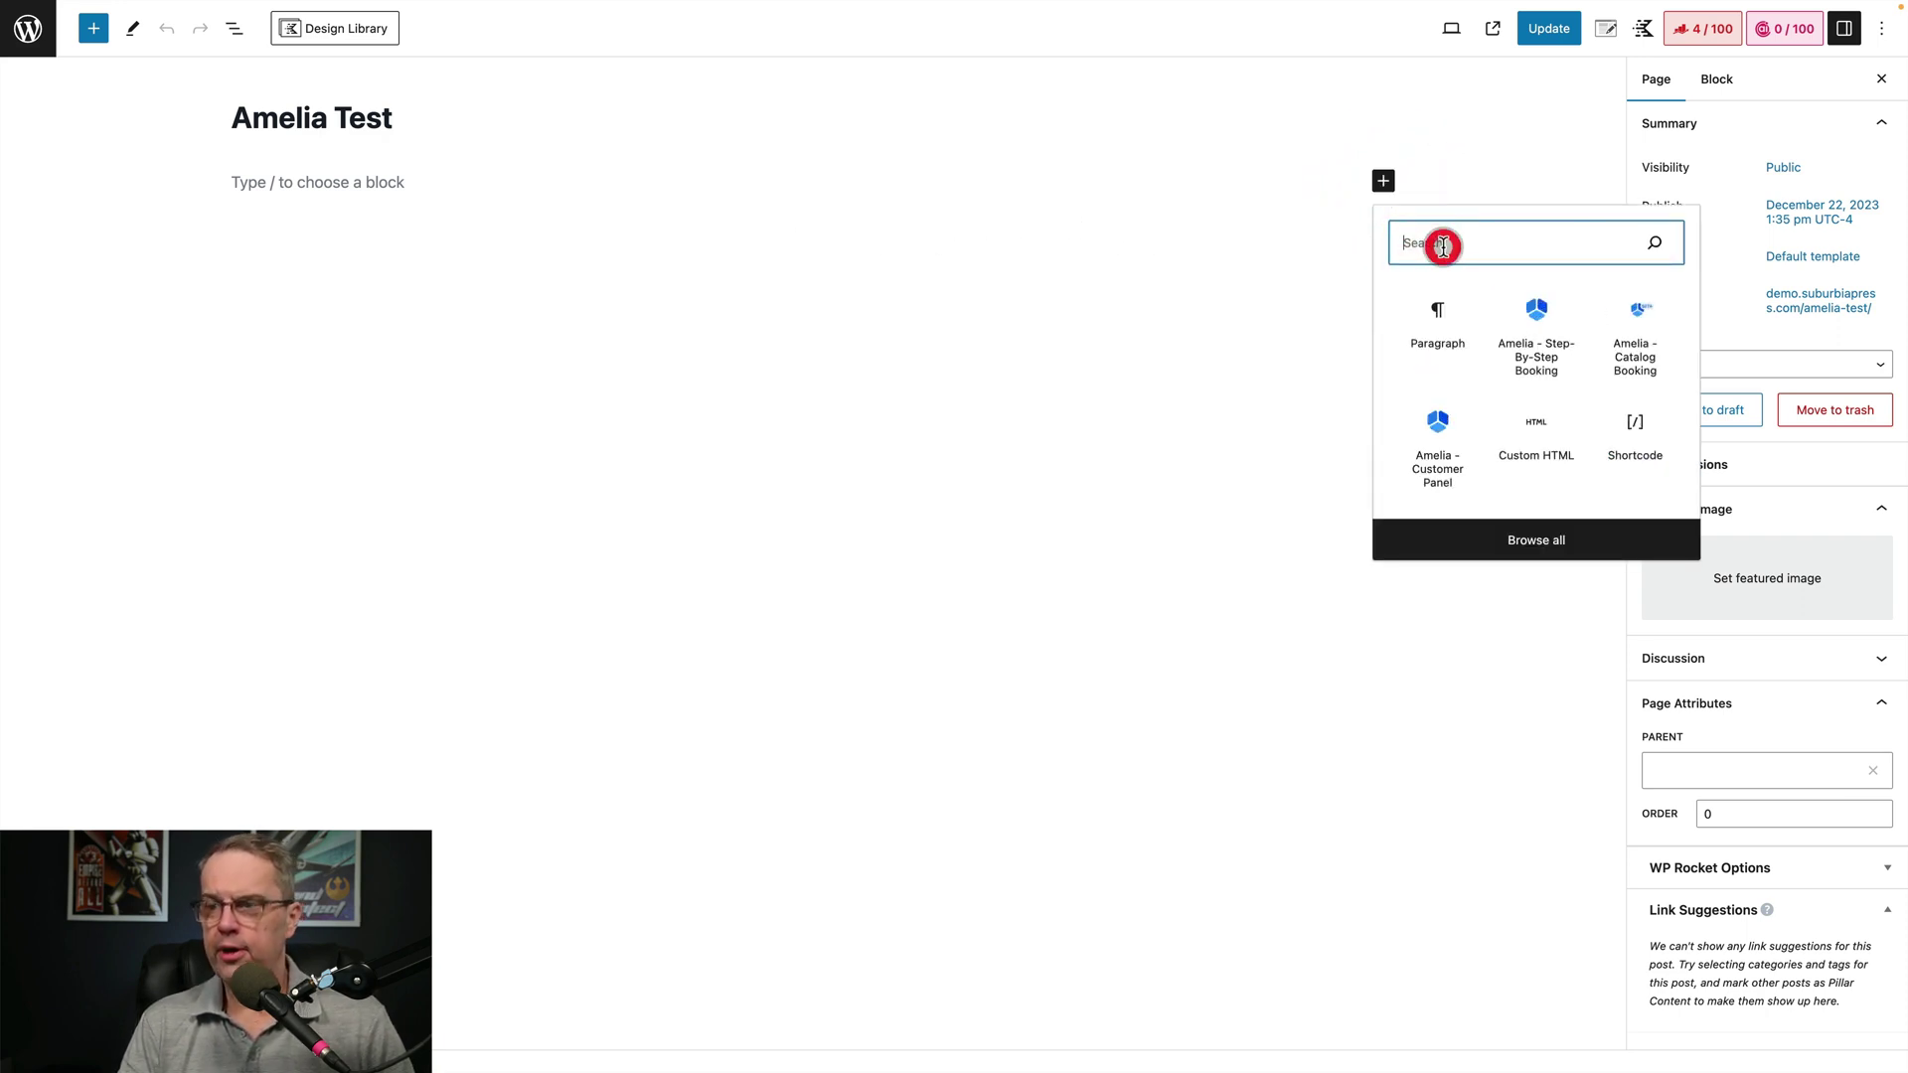
text(am)
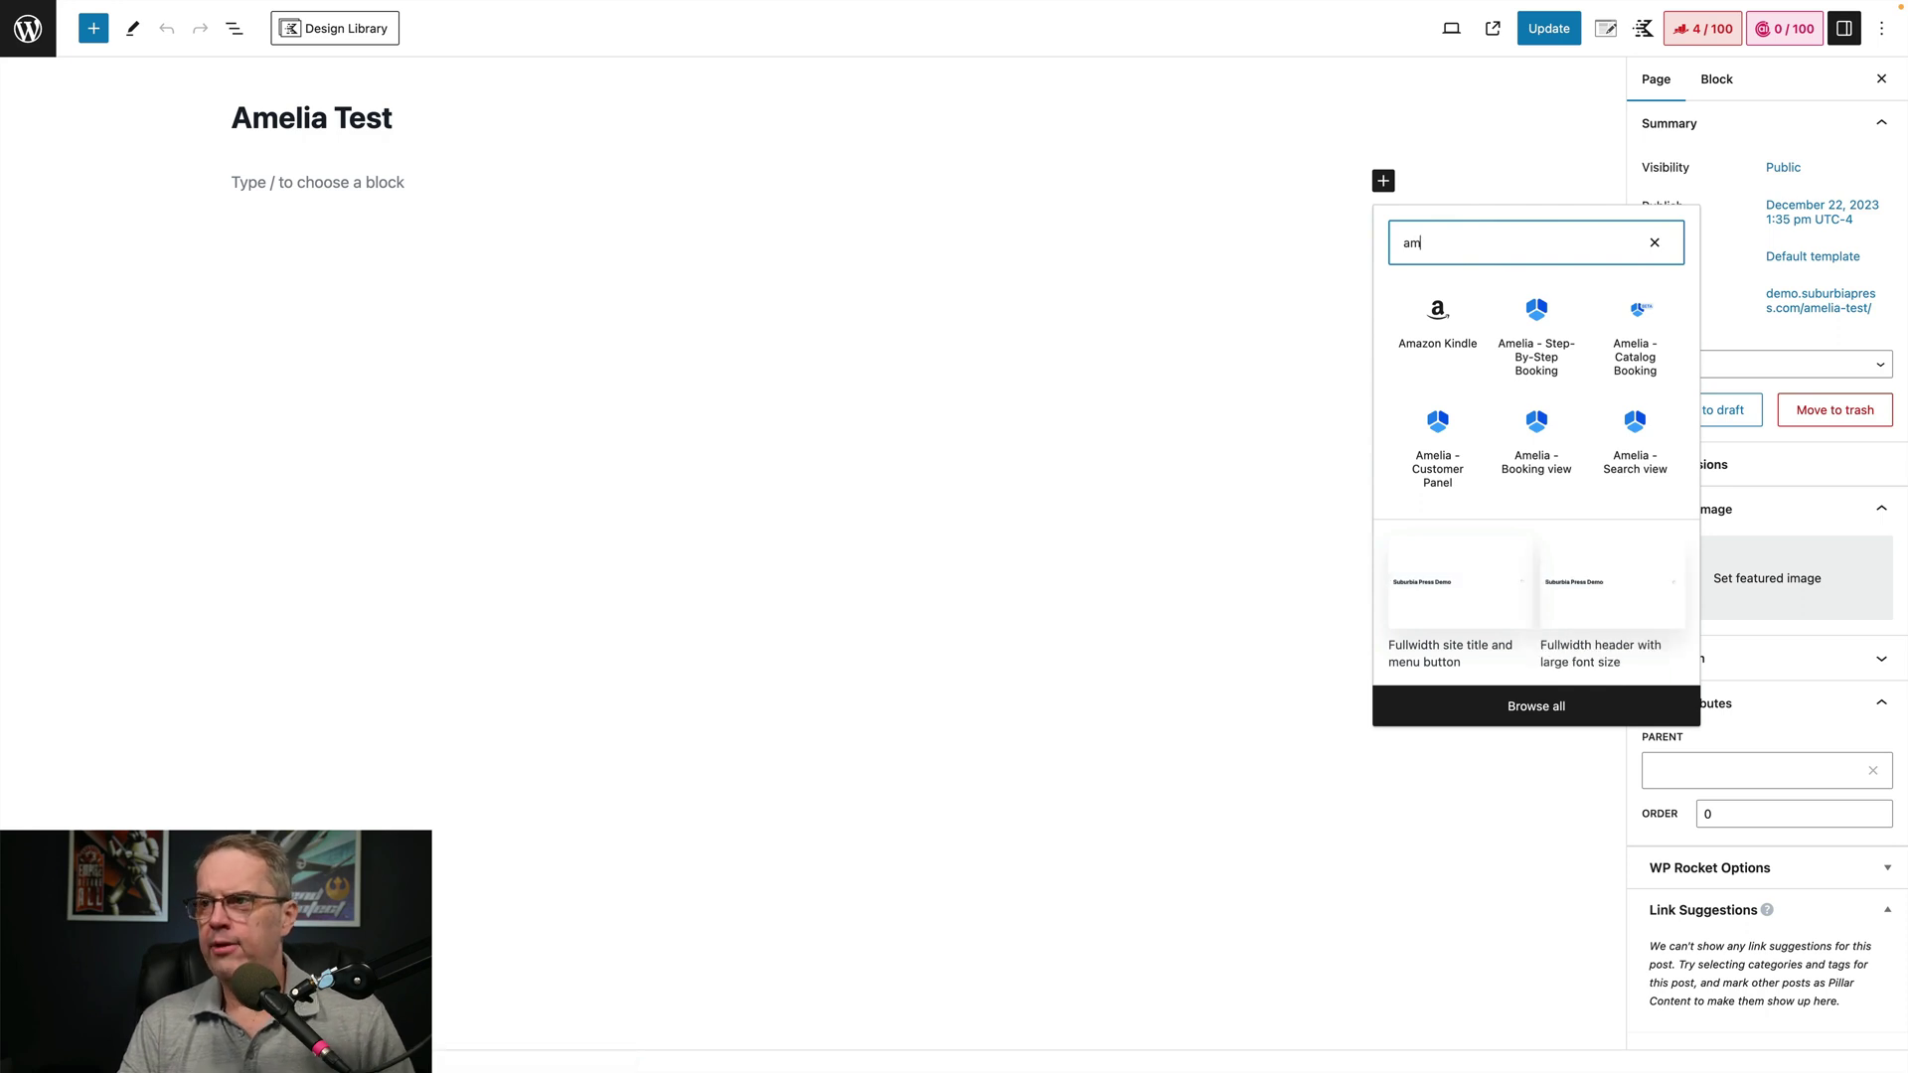
click(1539, 316)
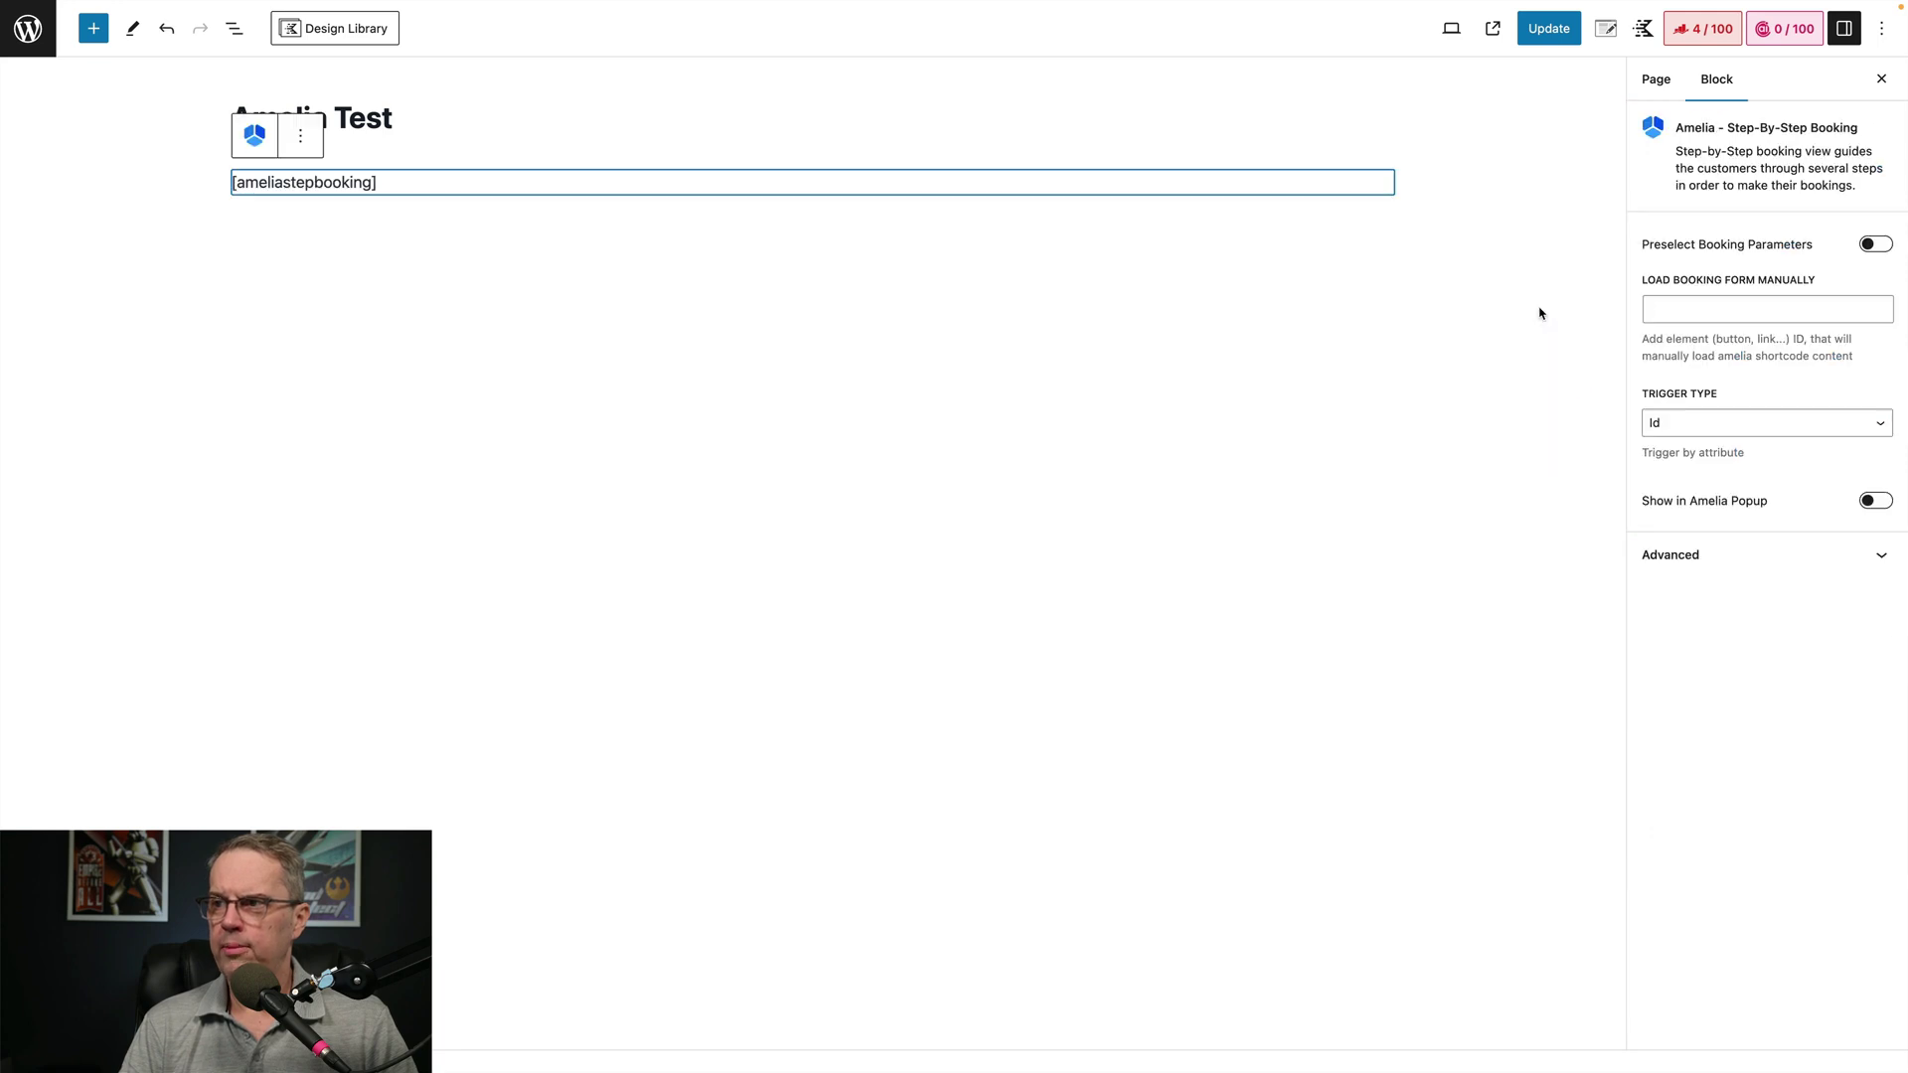
click(1489, 309)
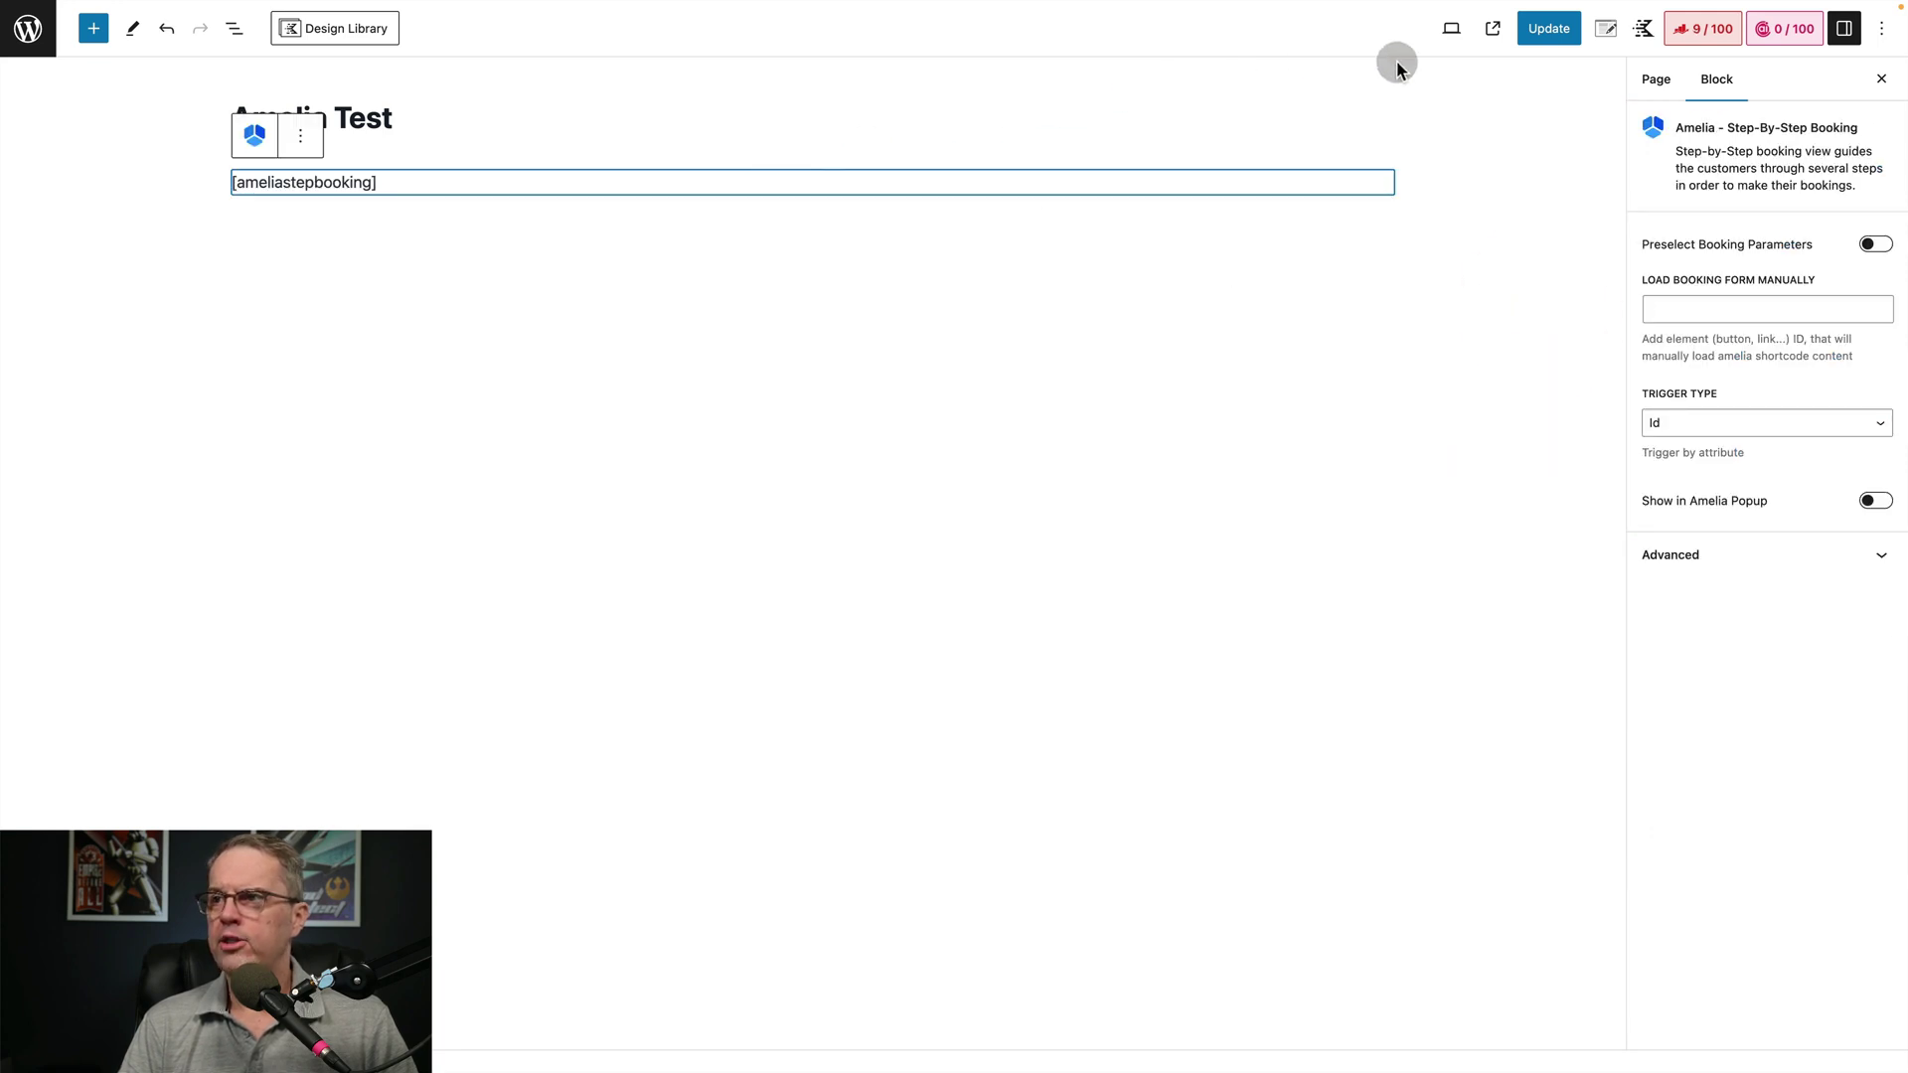
click(1552, 30)
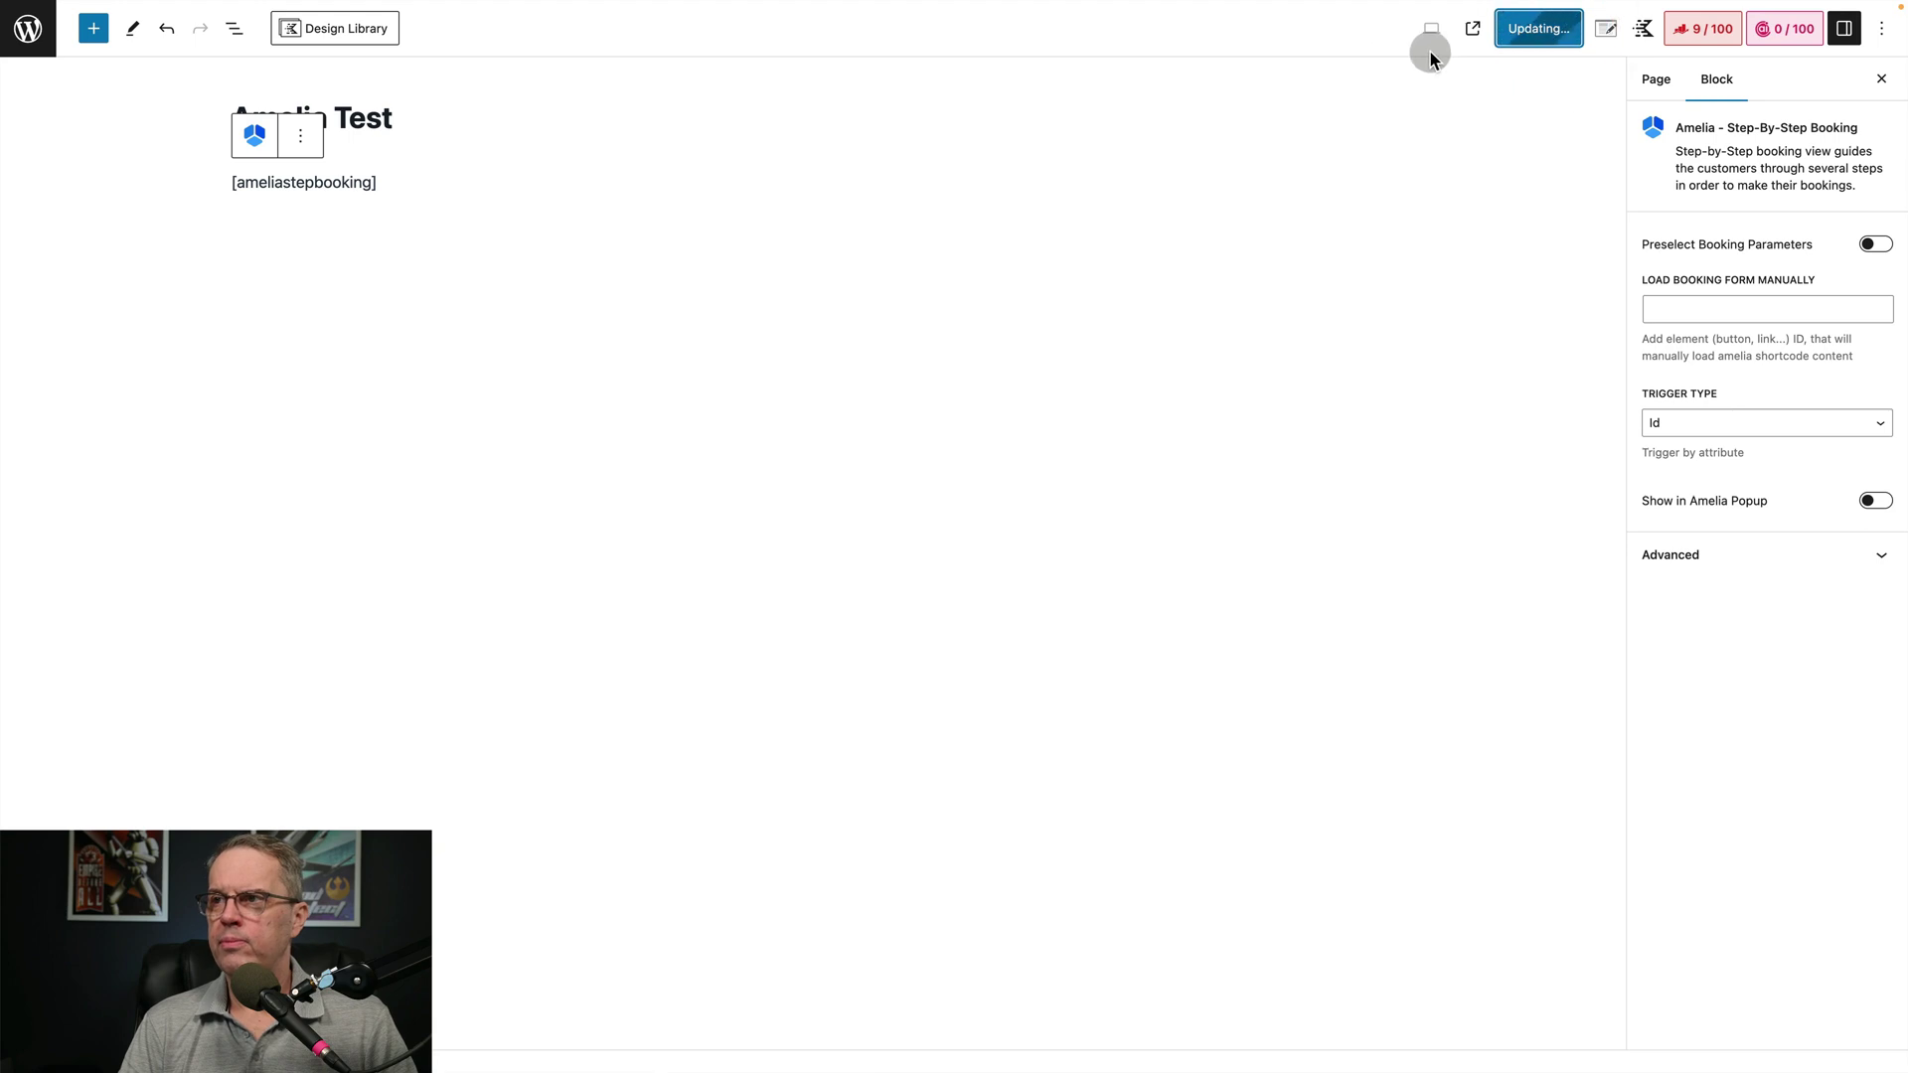
click(1485, 30)
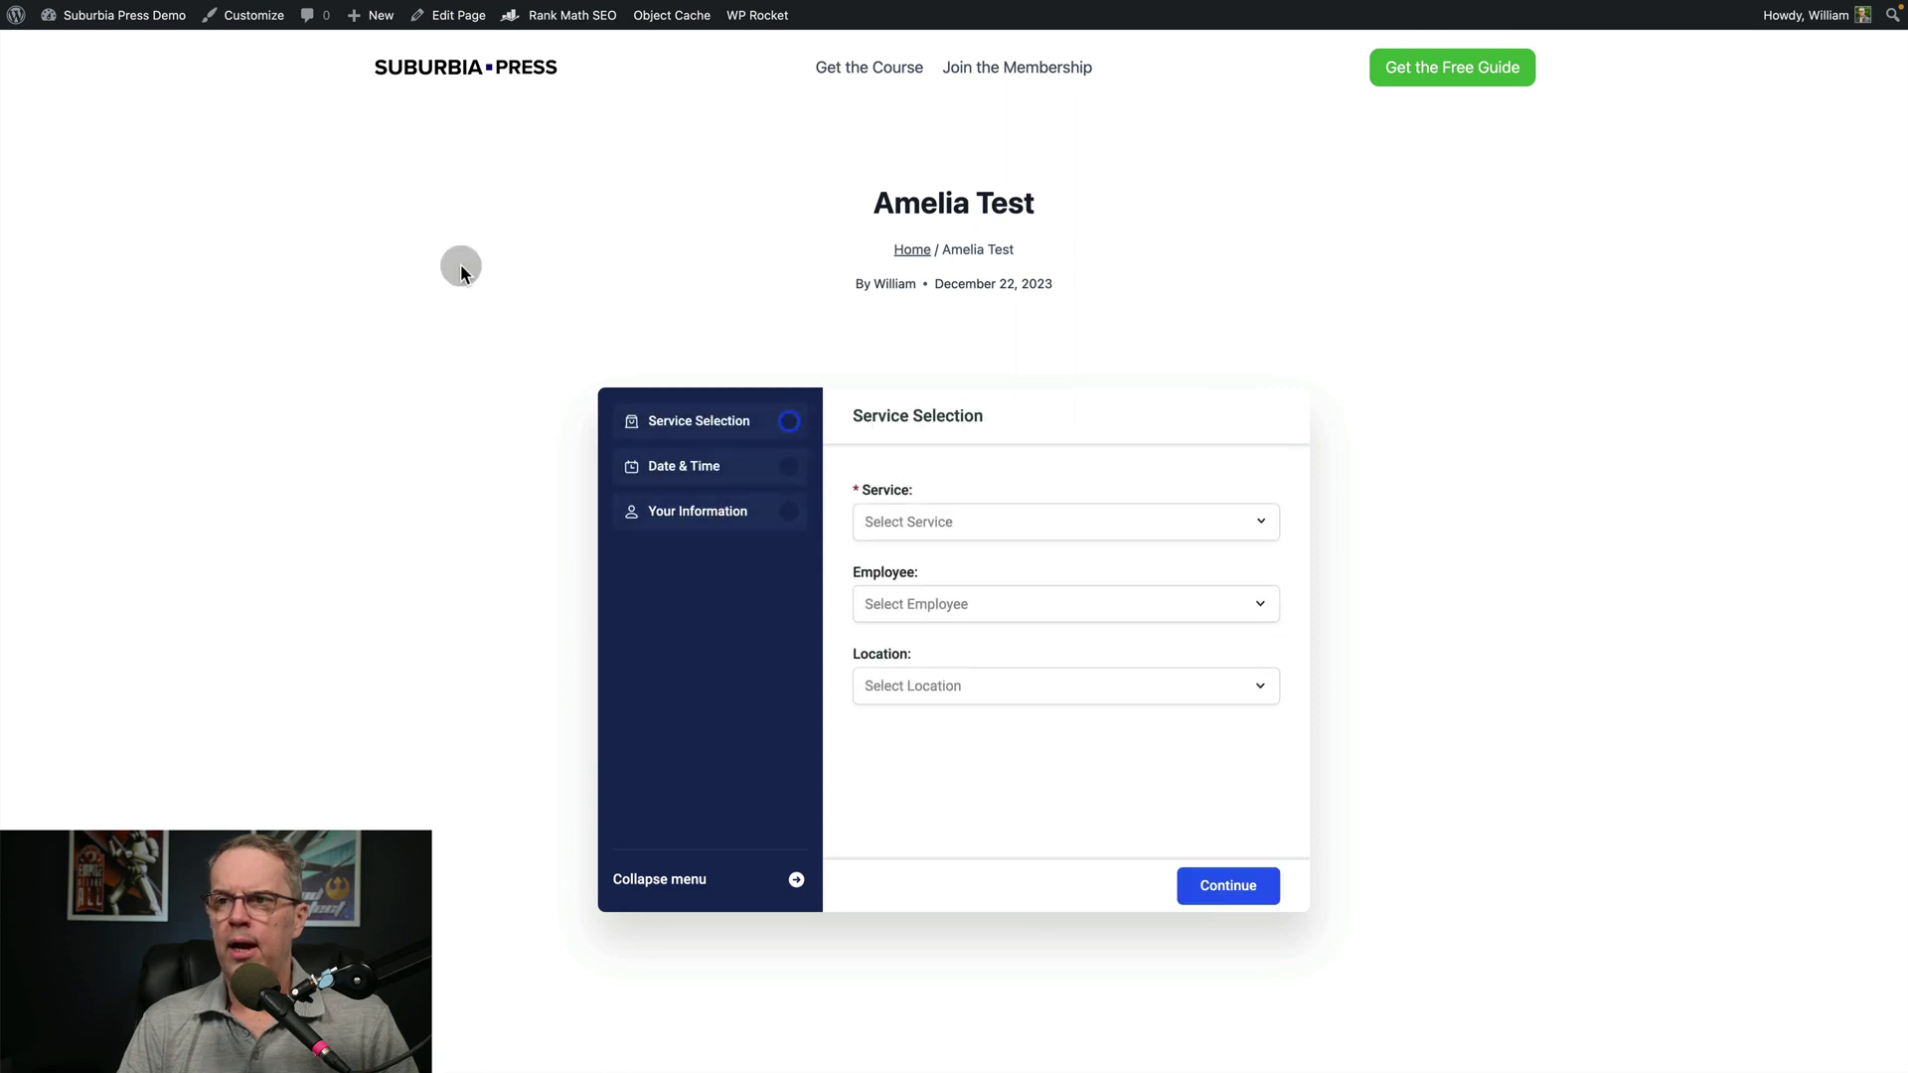
Choose Training > WordPress Bootcamp, the first employee and Orlando Office, then continue to the calendar
click(1057, 520)
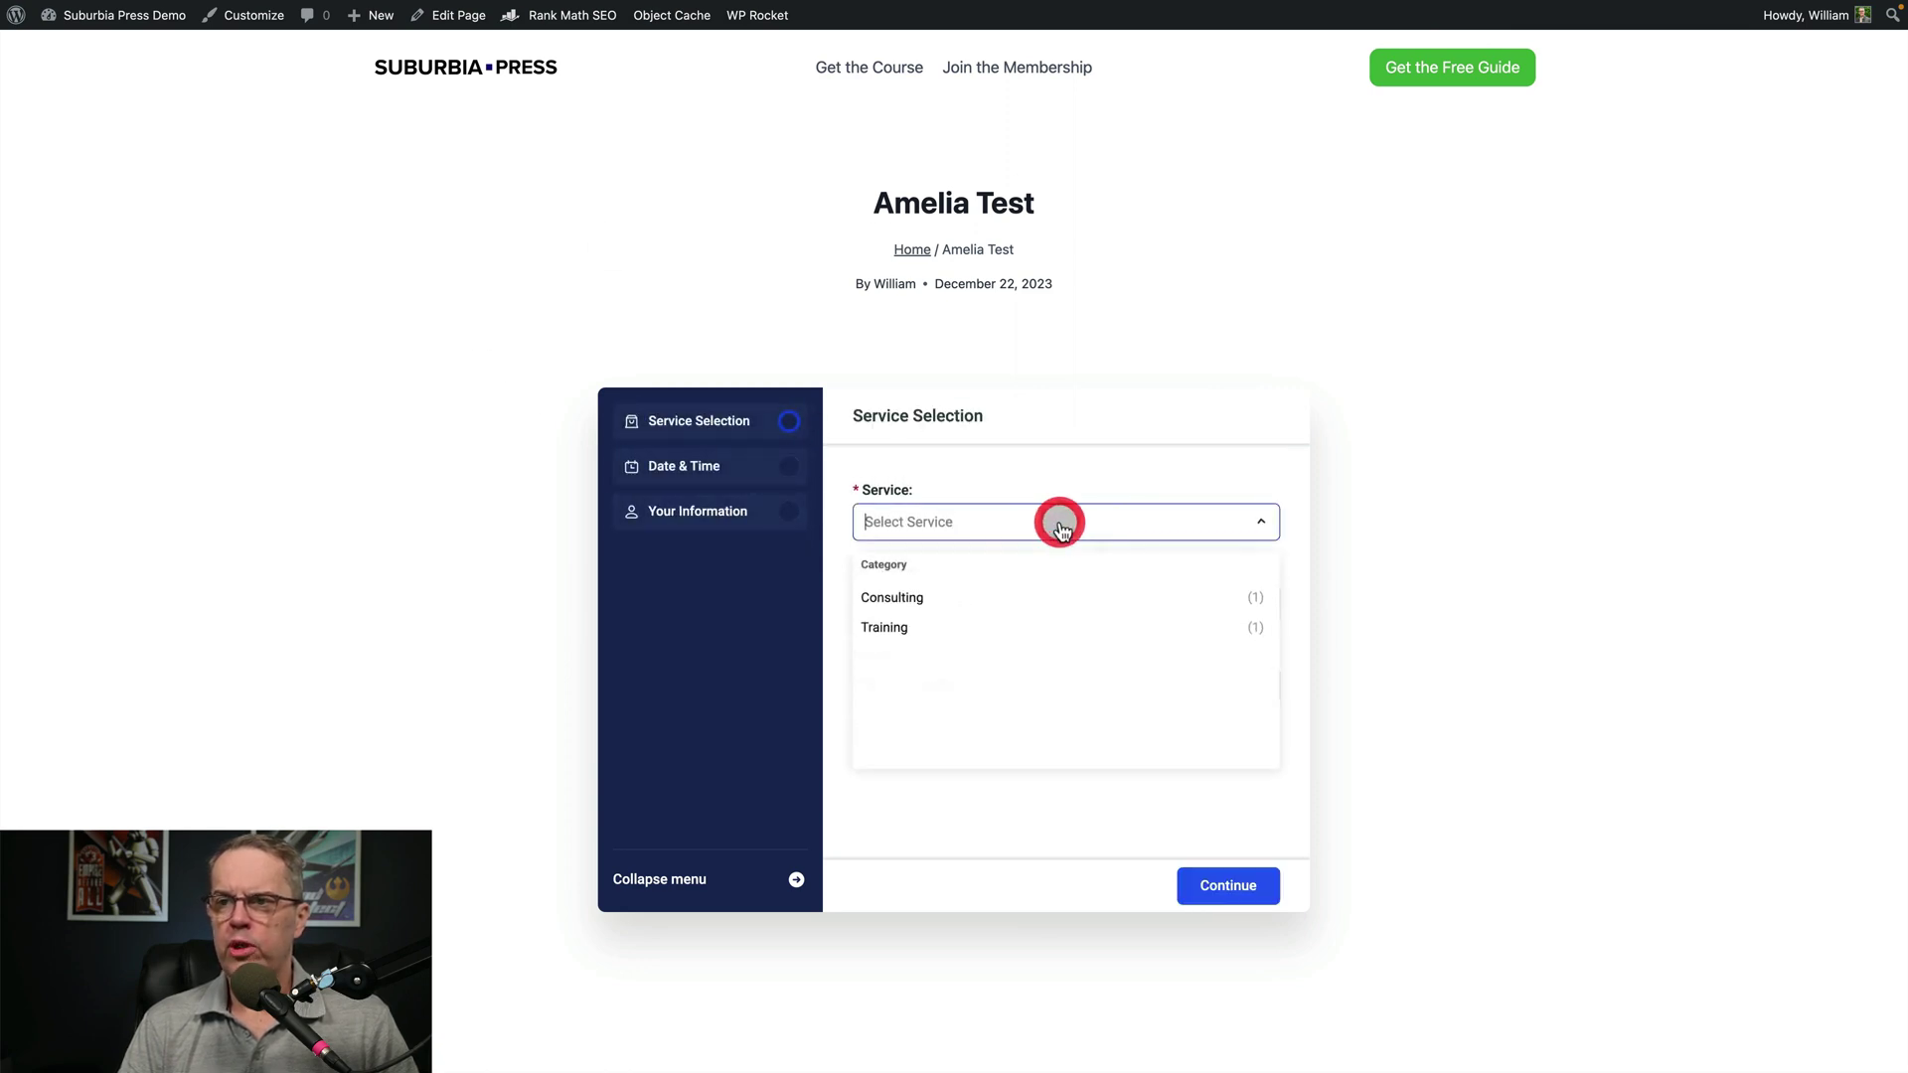
click(928, 597)
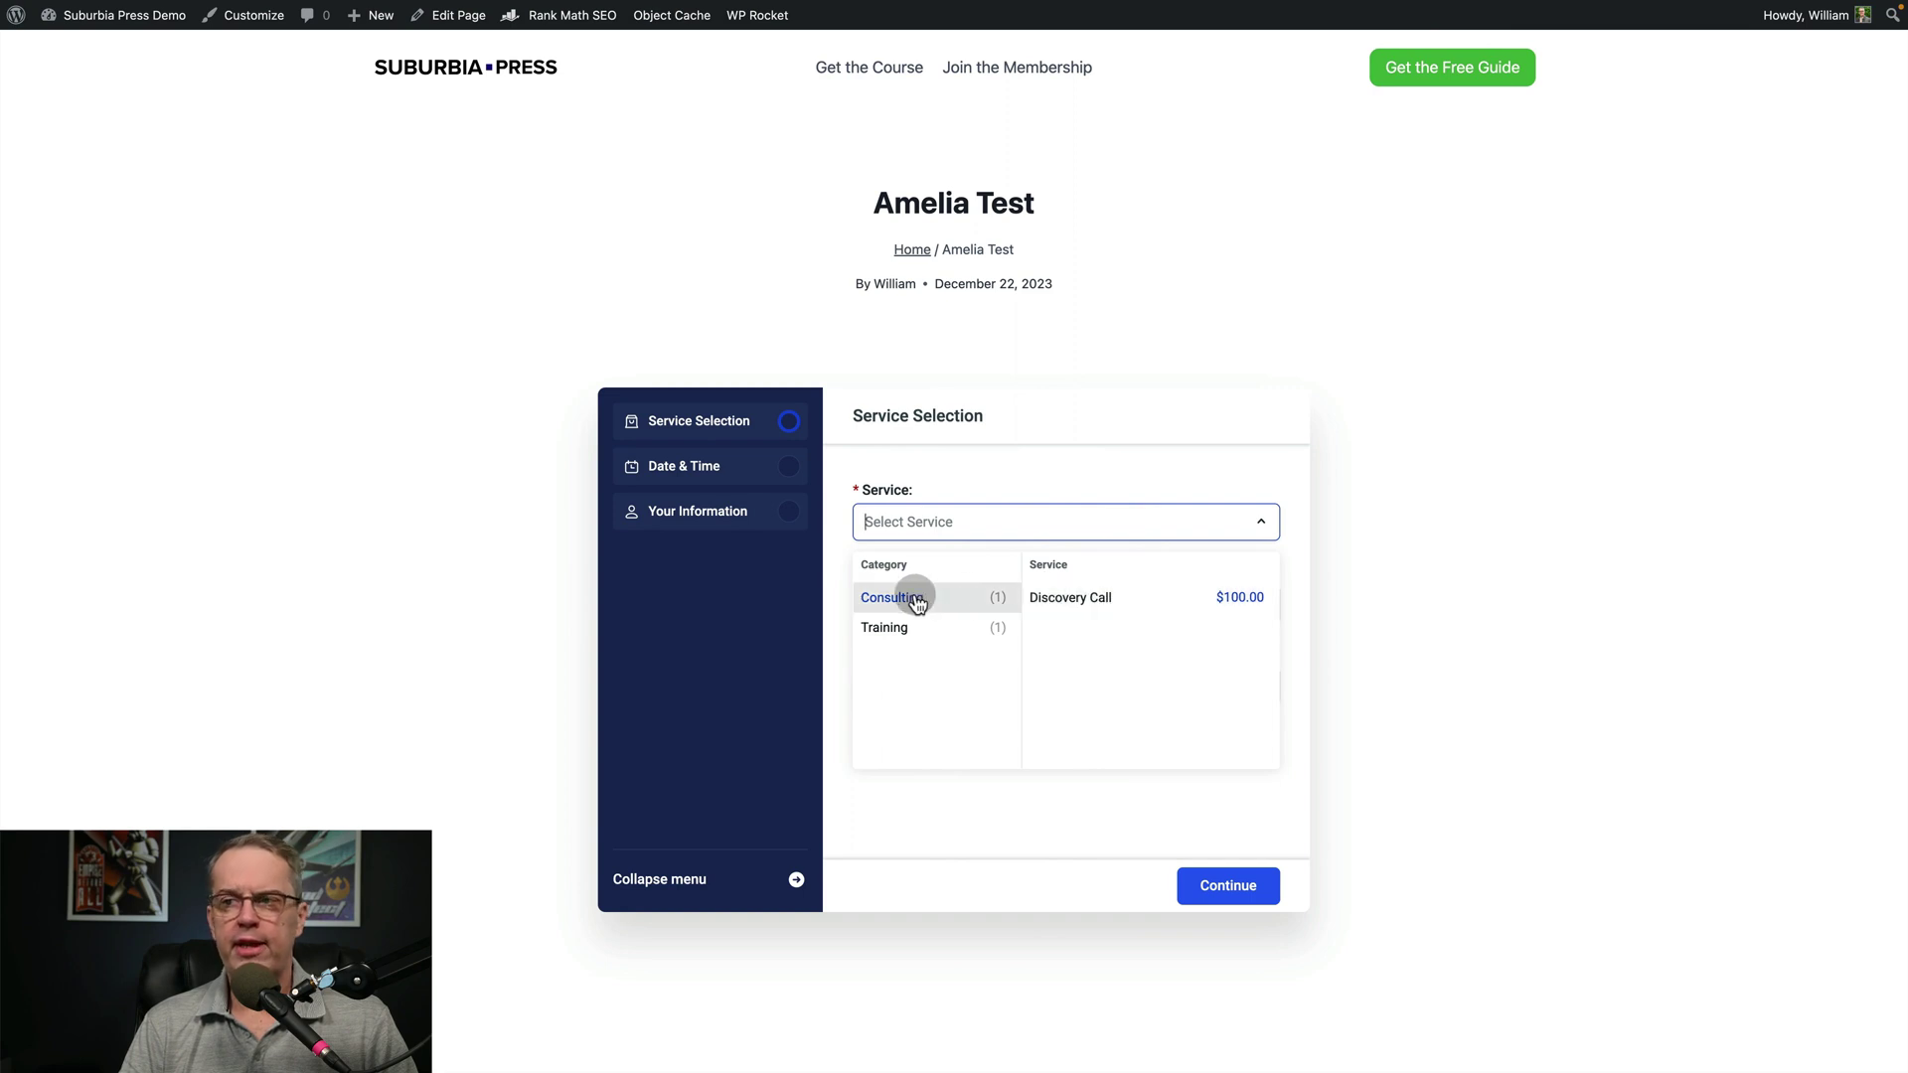
click(913, 633)
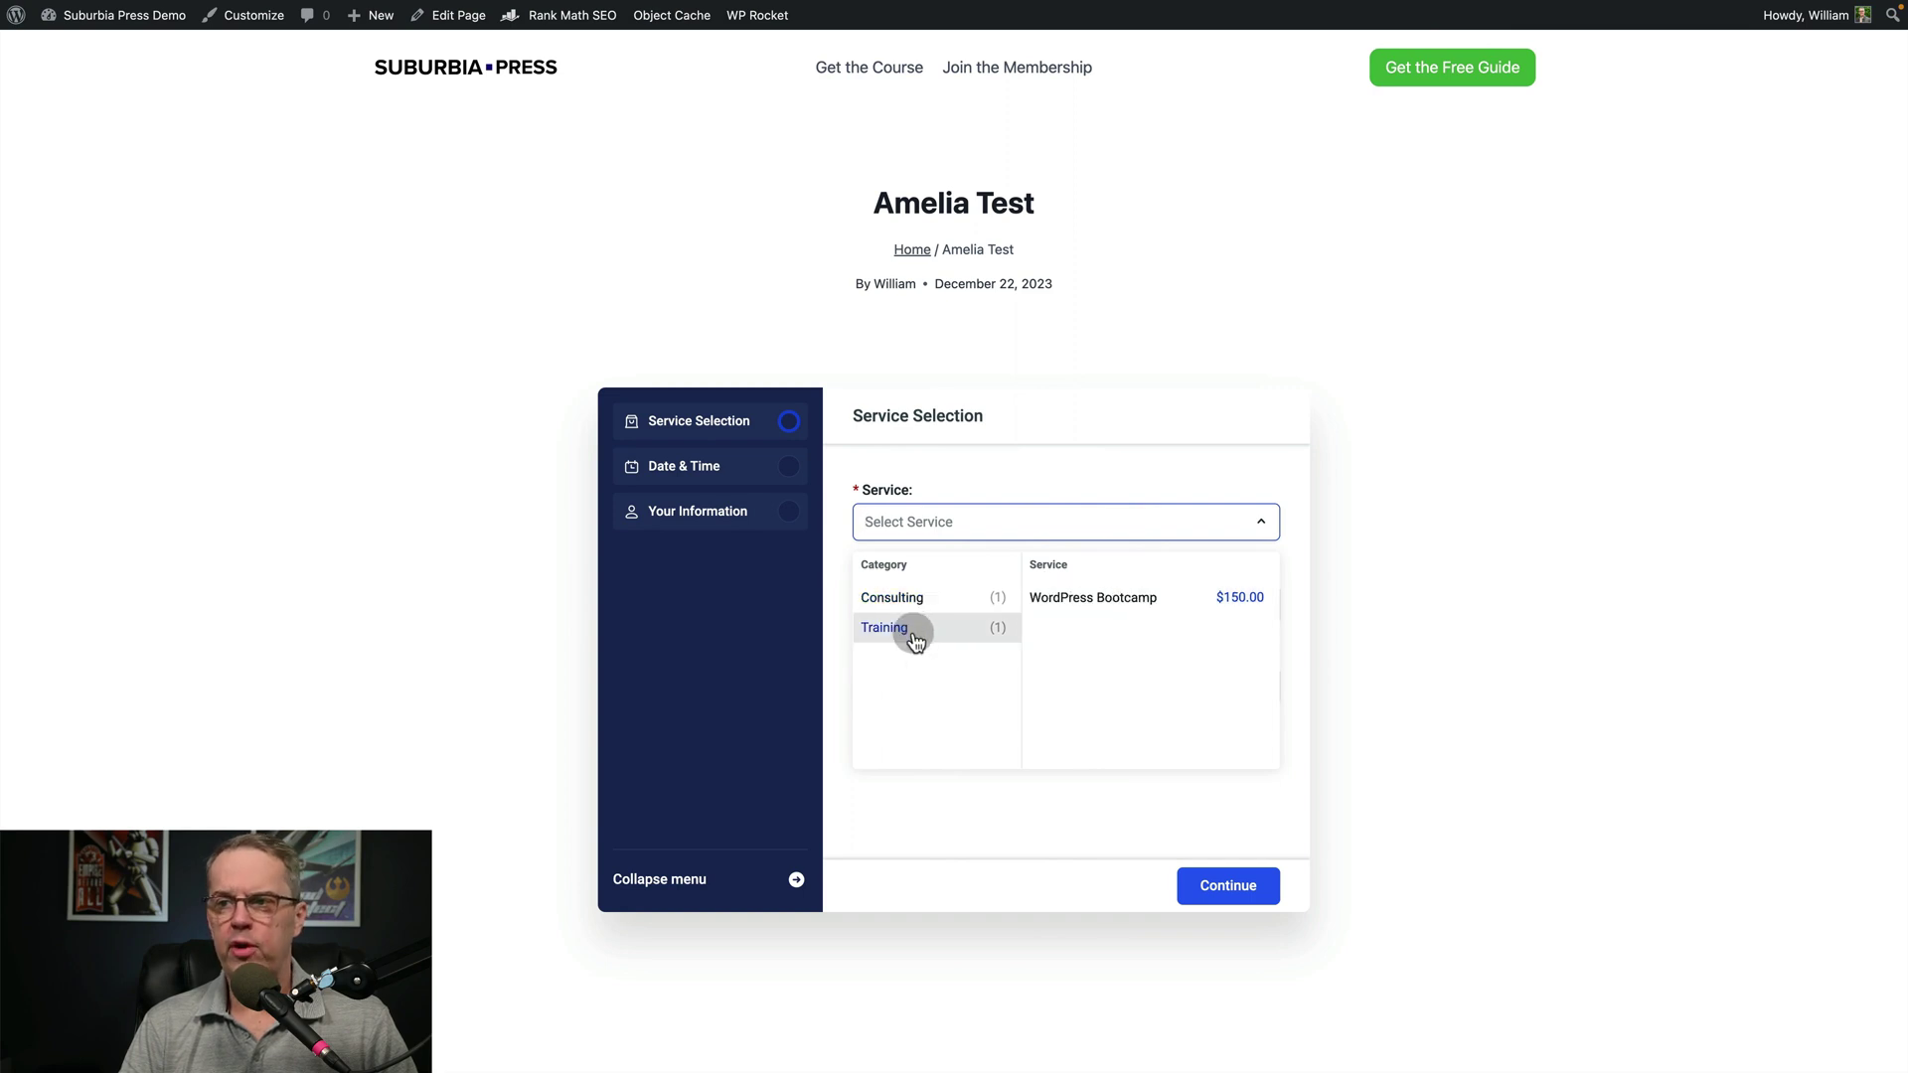
click(1118, 598)
click(1039, 604)
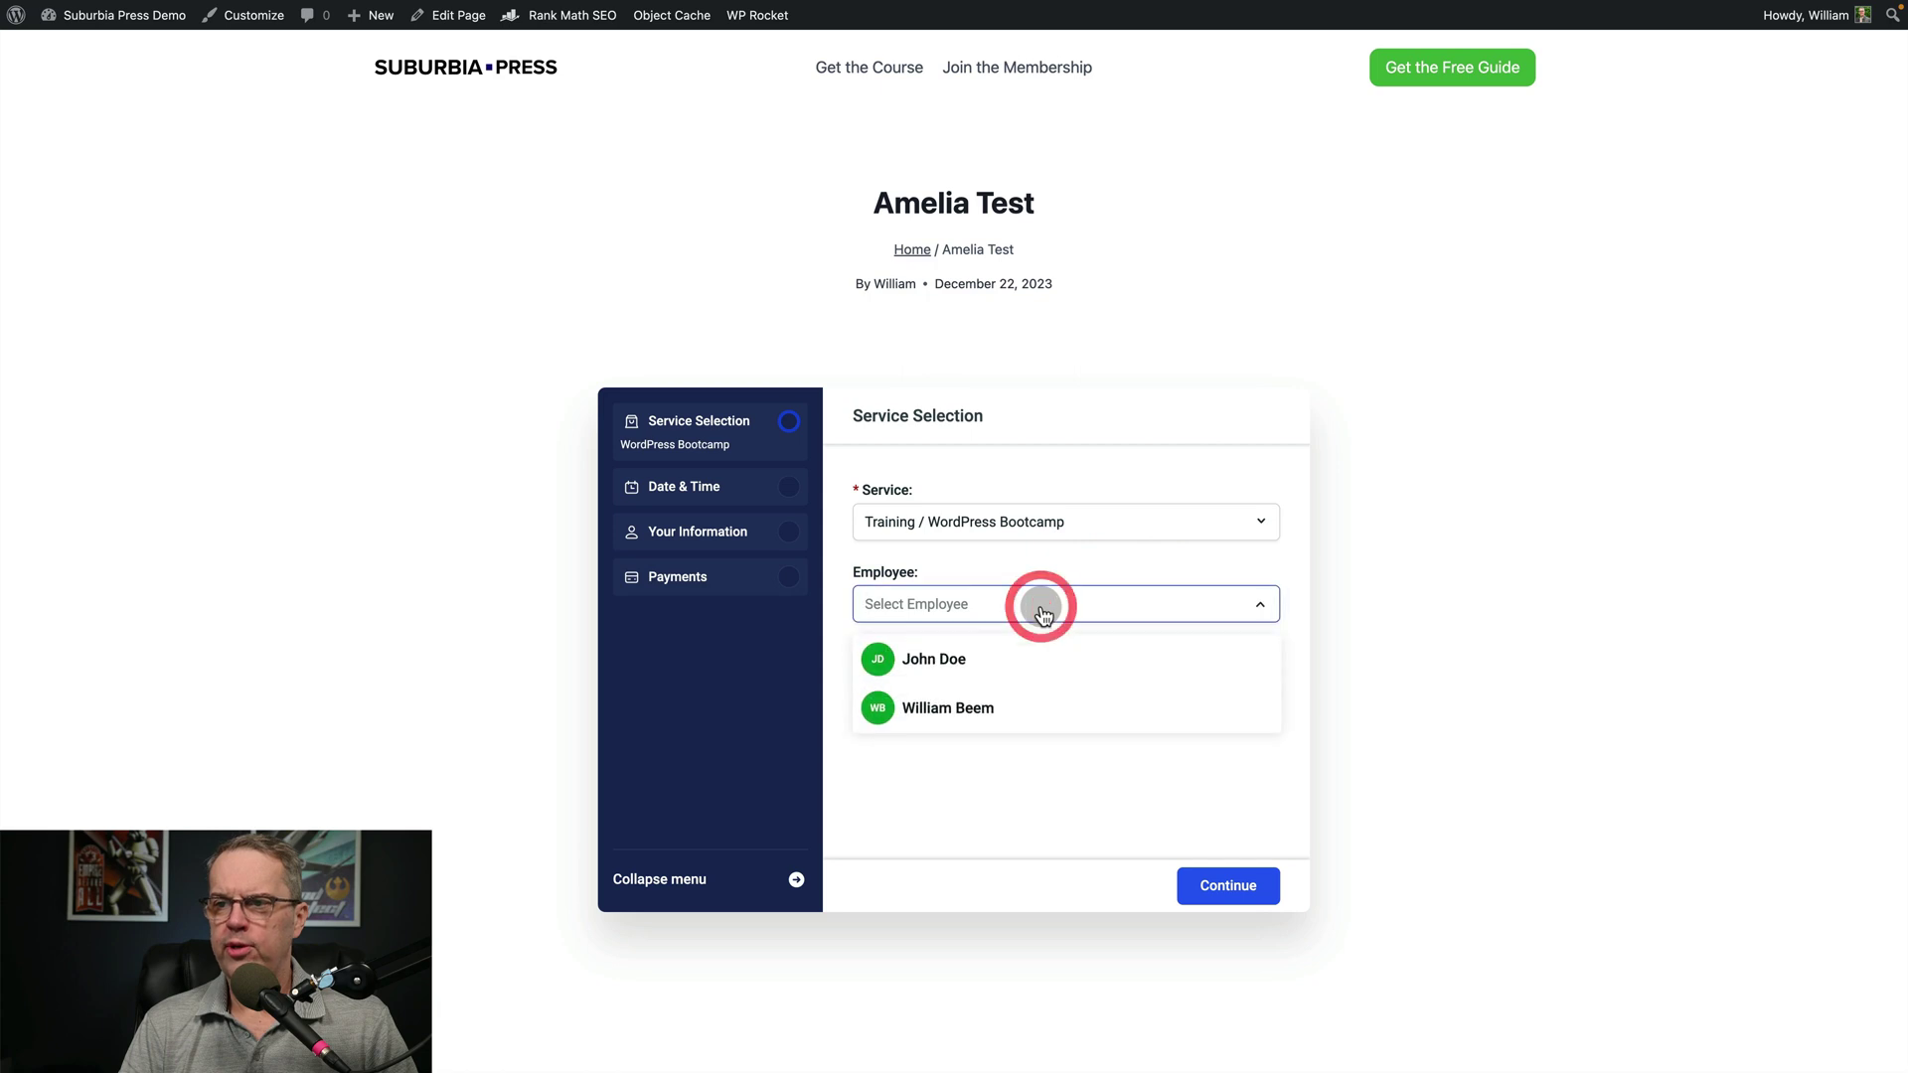
click(962, 659)
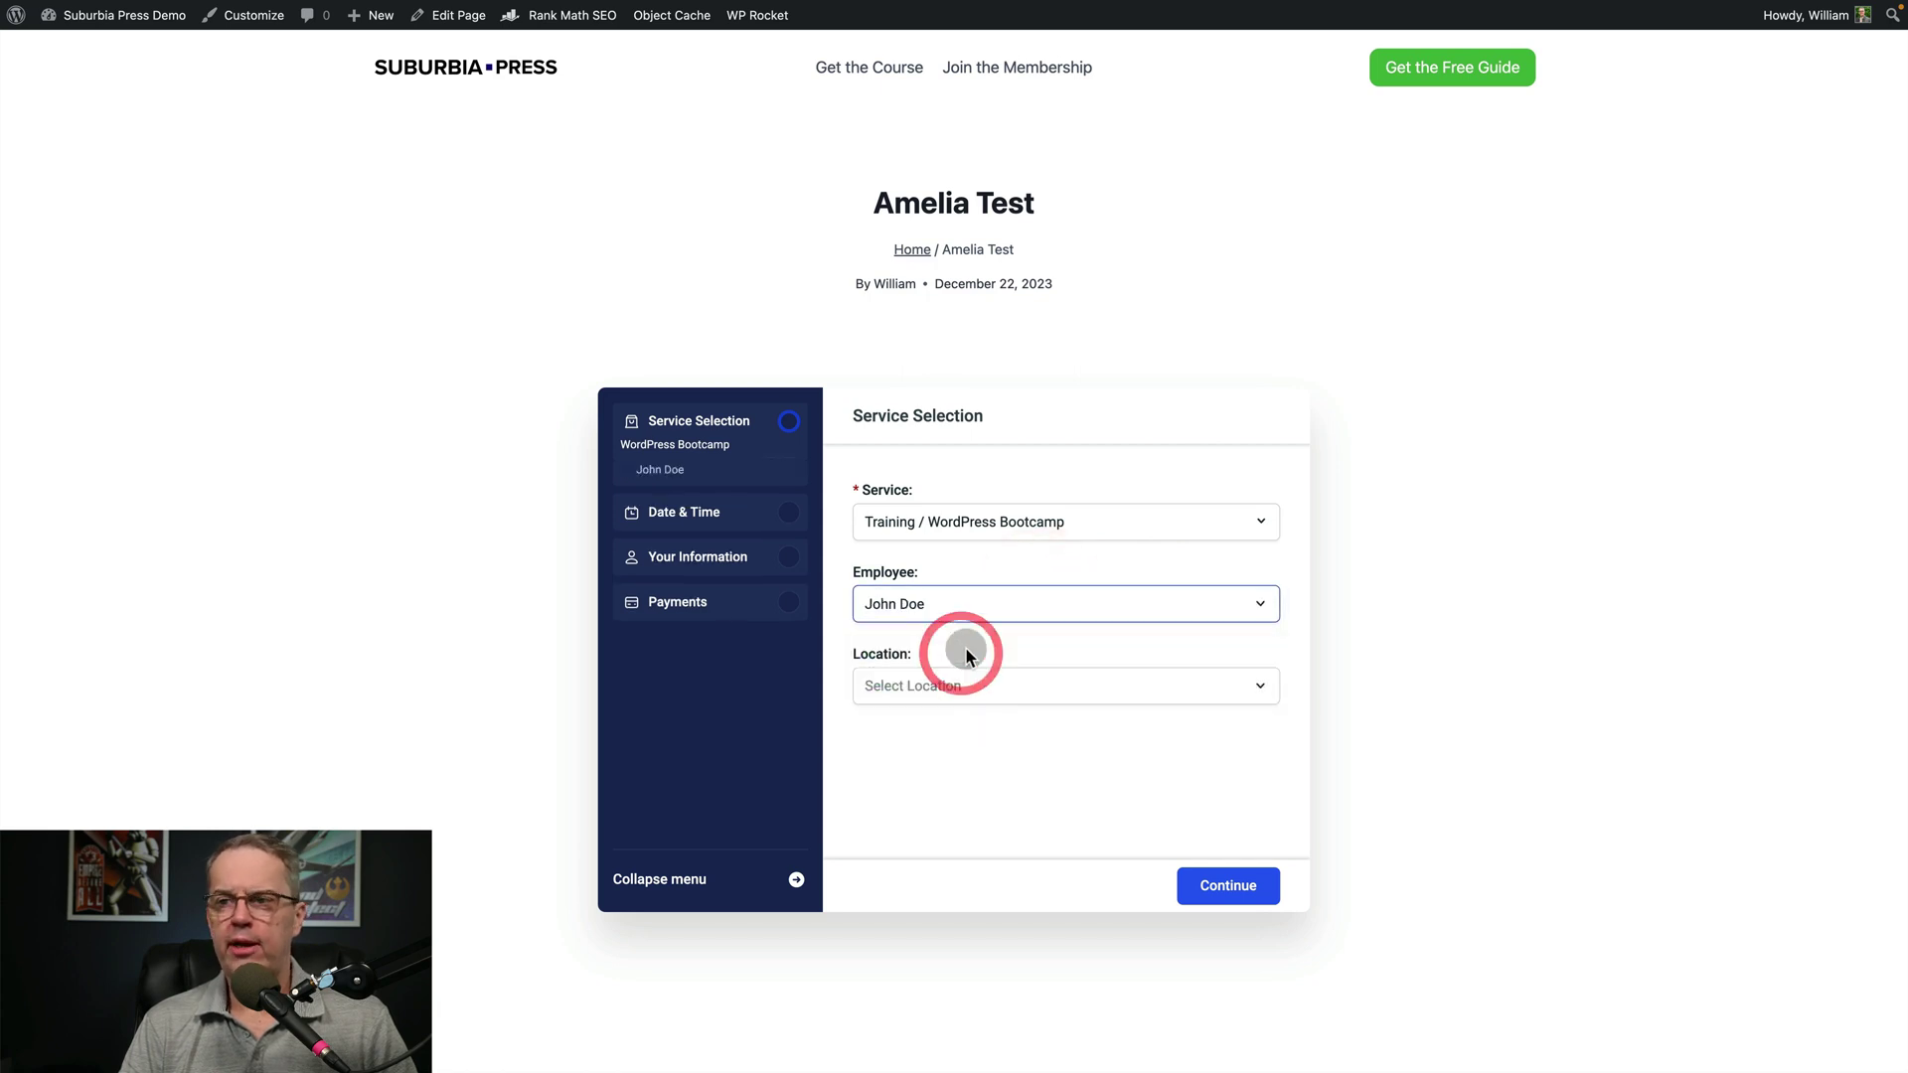
click(1000, 686)
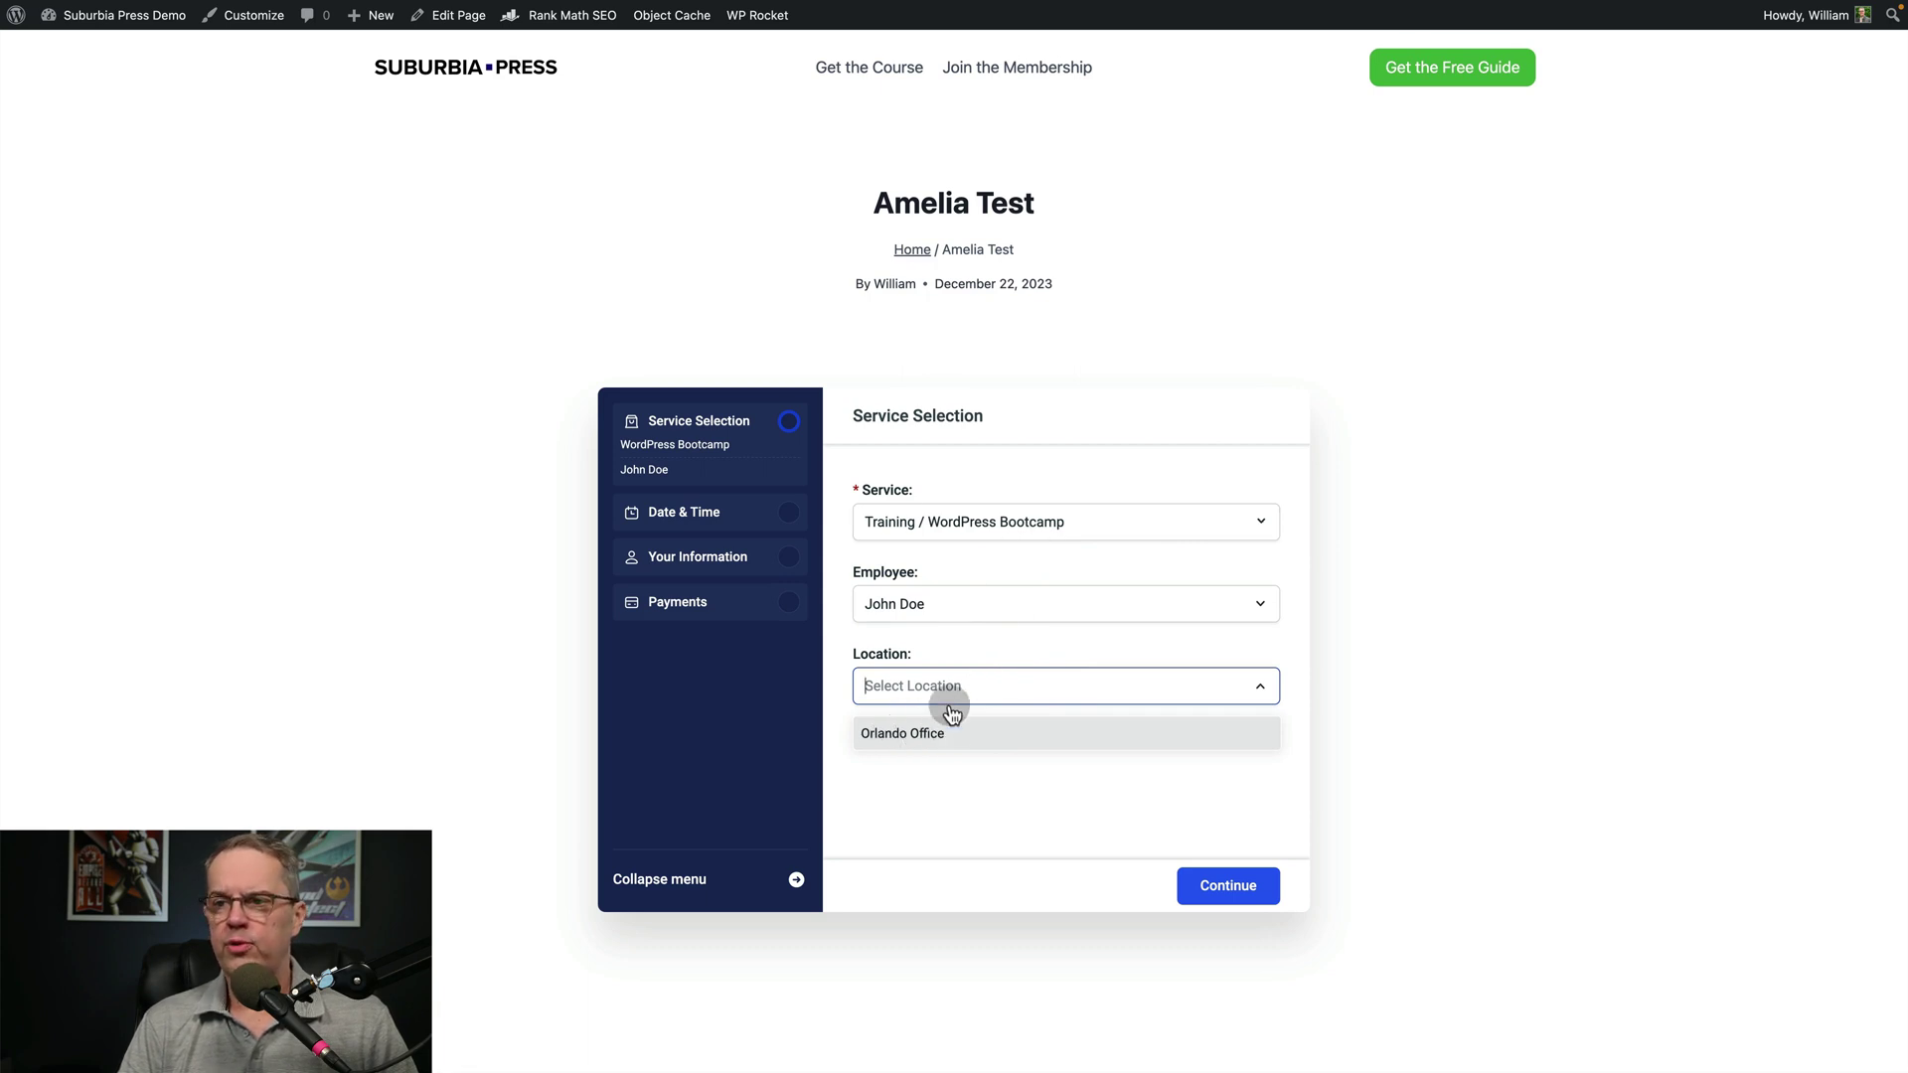
click(885, 737)
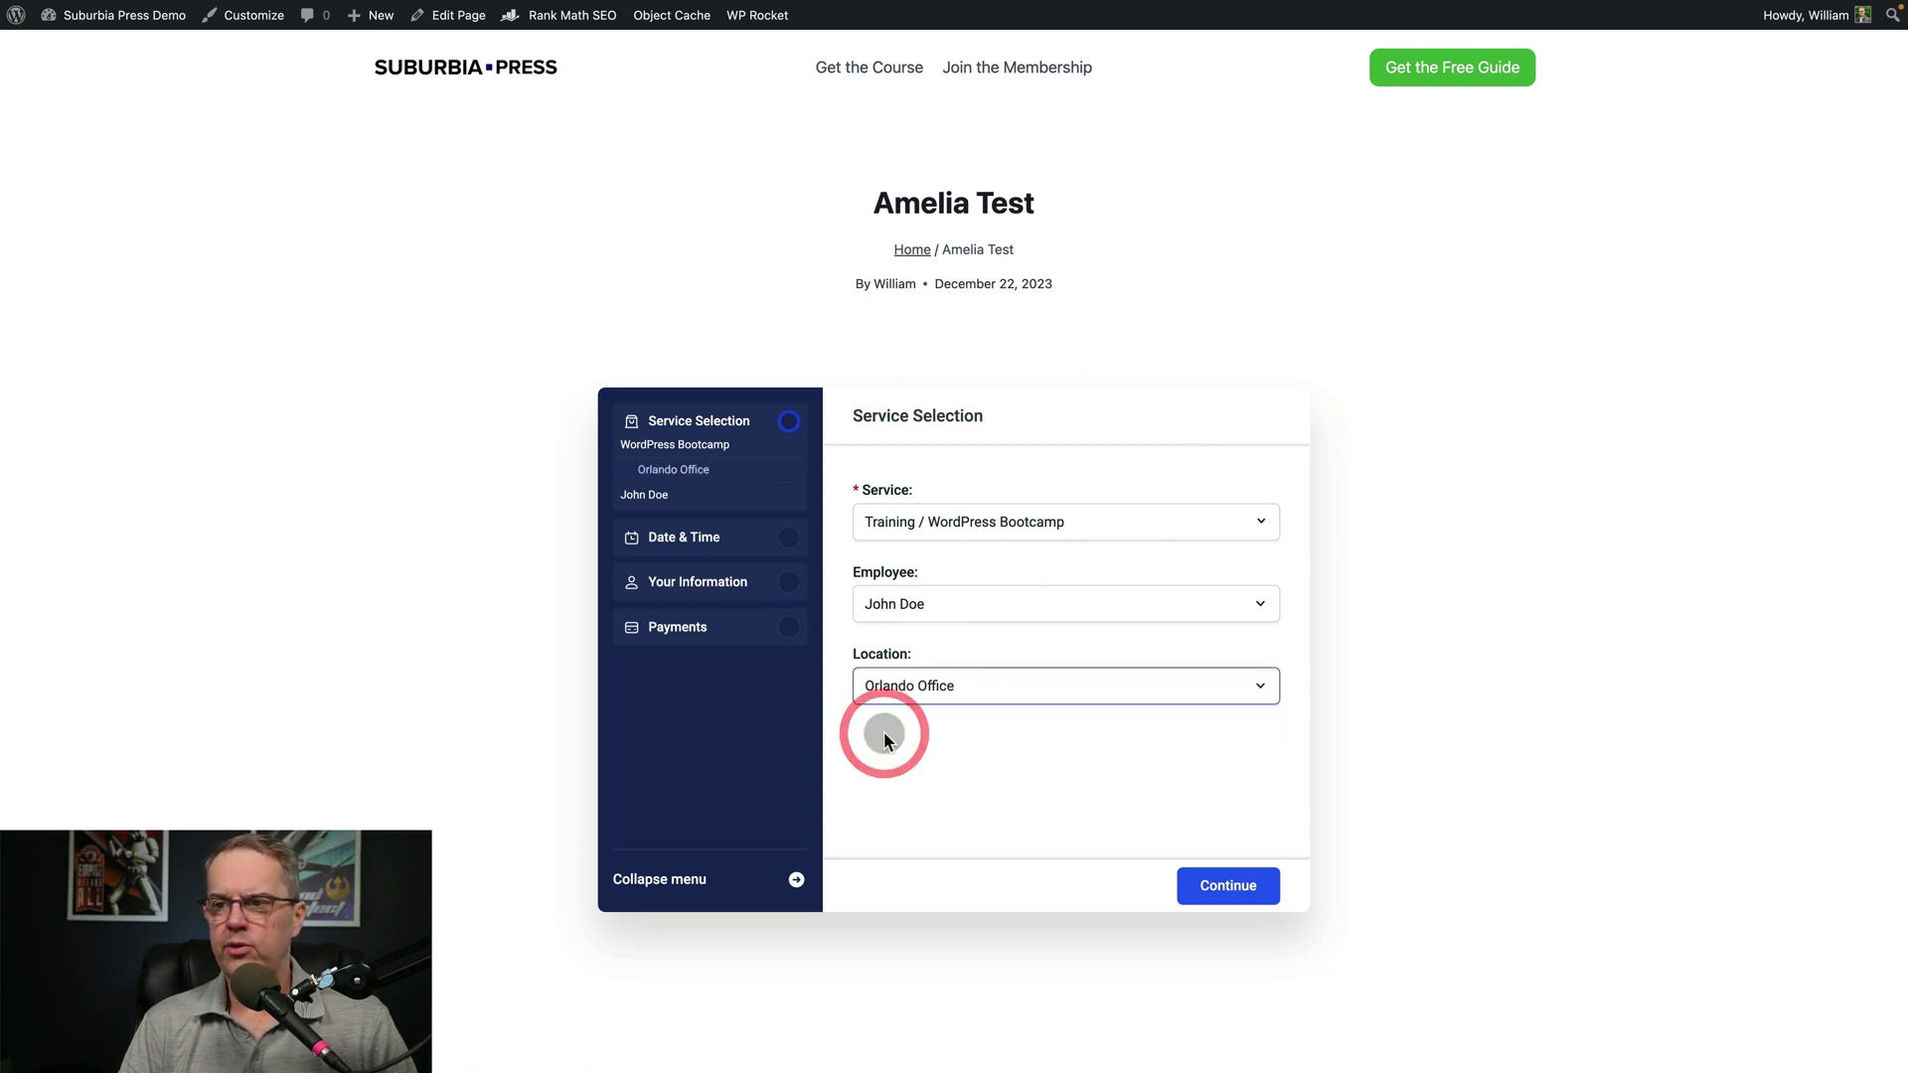
click(1230, 888)
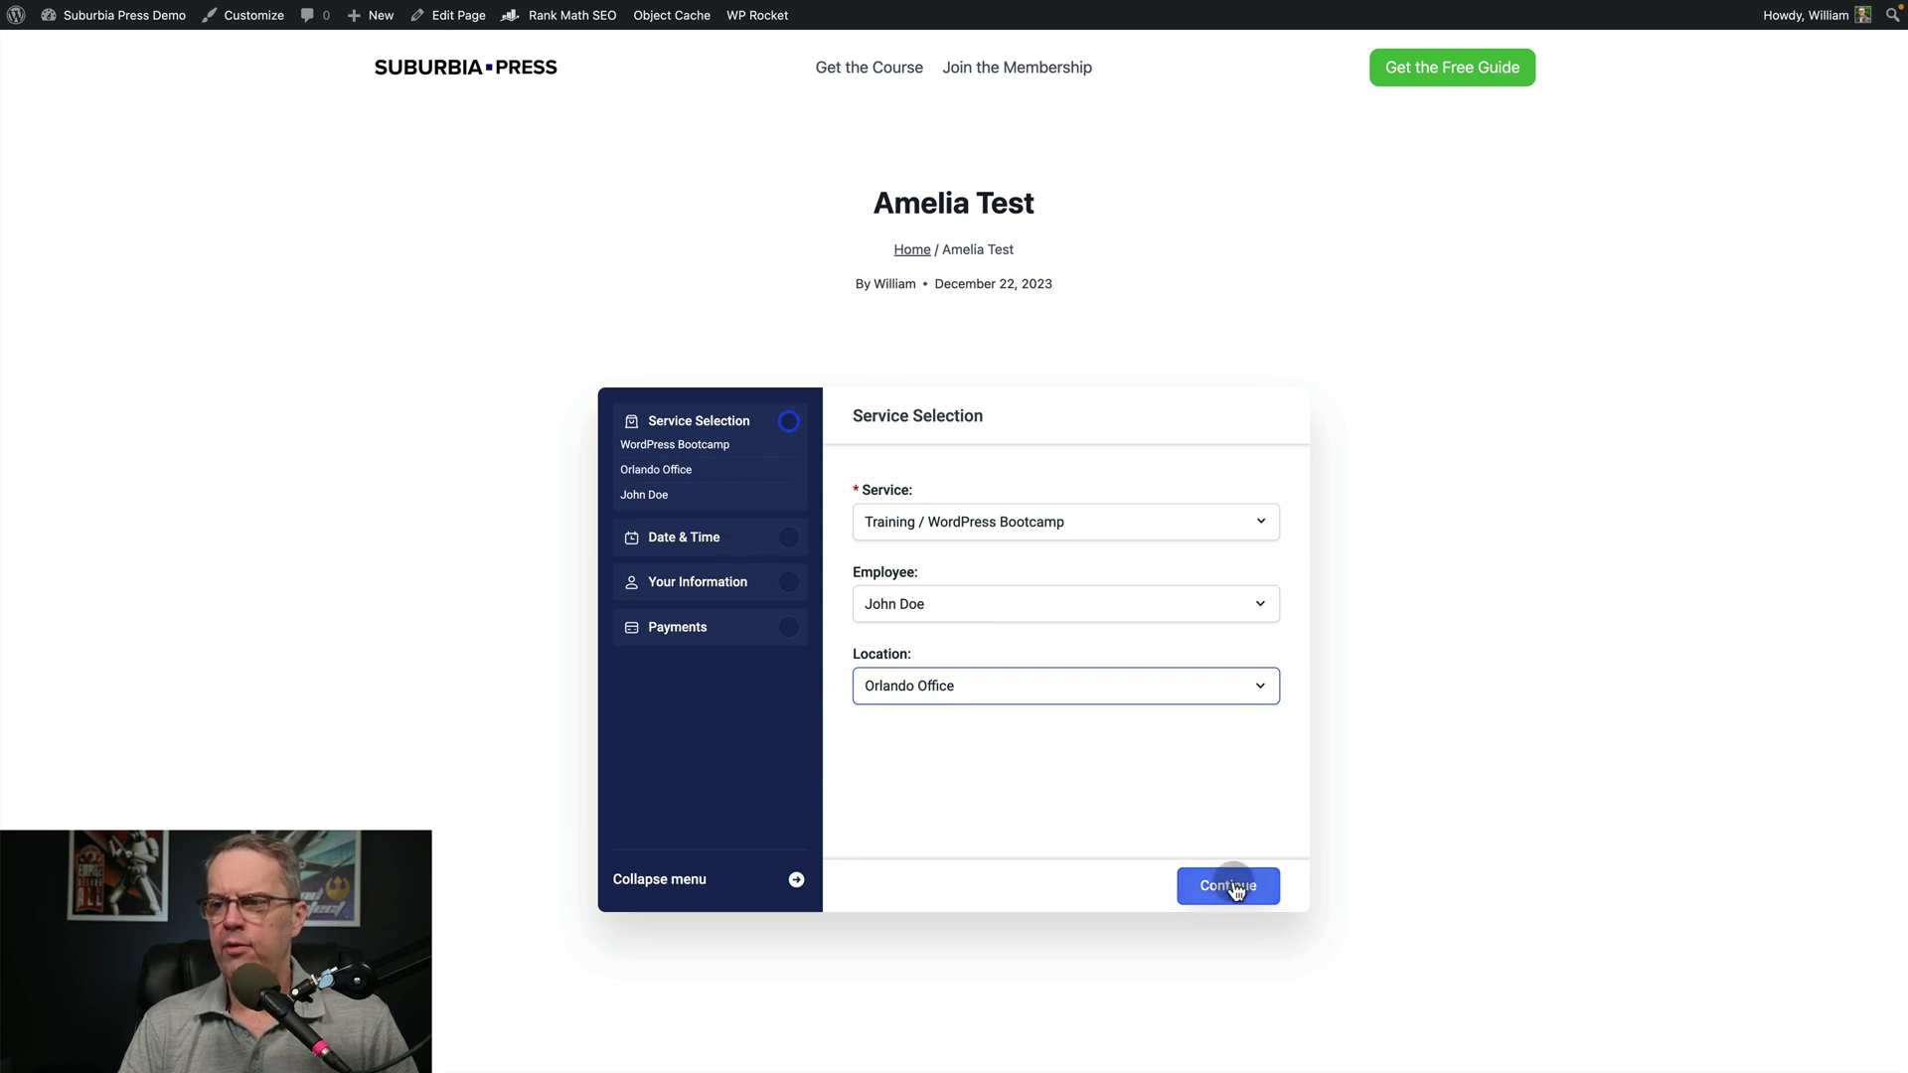
click(1232, 887)
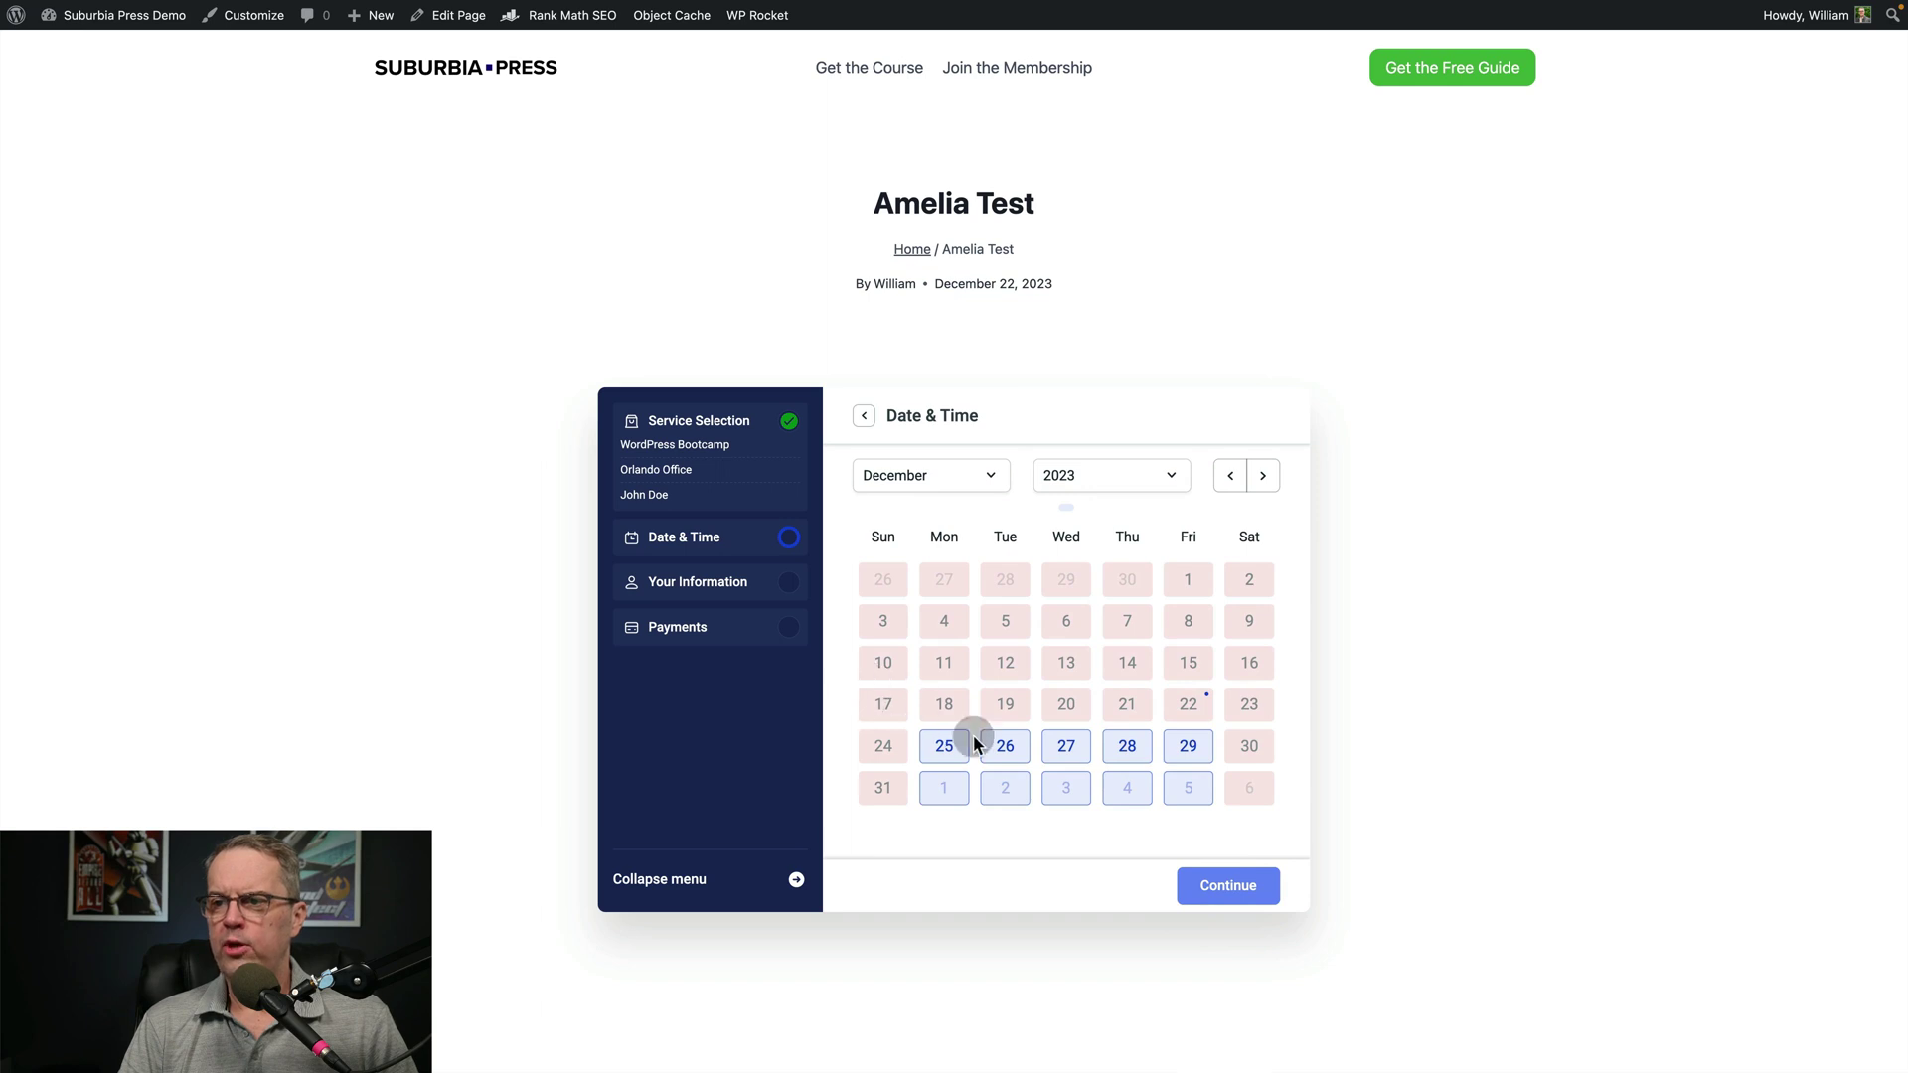
Pick December 27 at the 11:00 AM - 12:00 PM slot and continue to customer details
click(1066, 745)
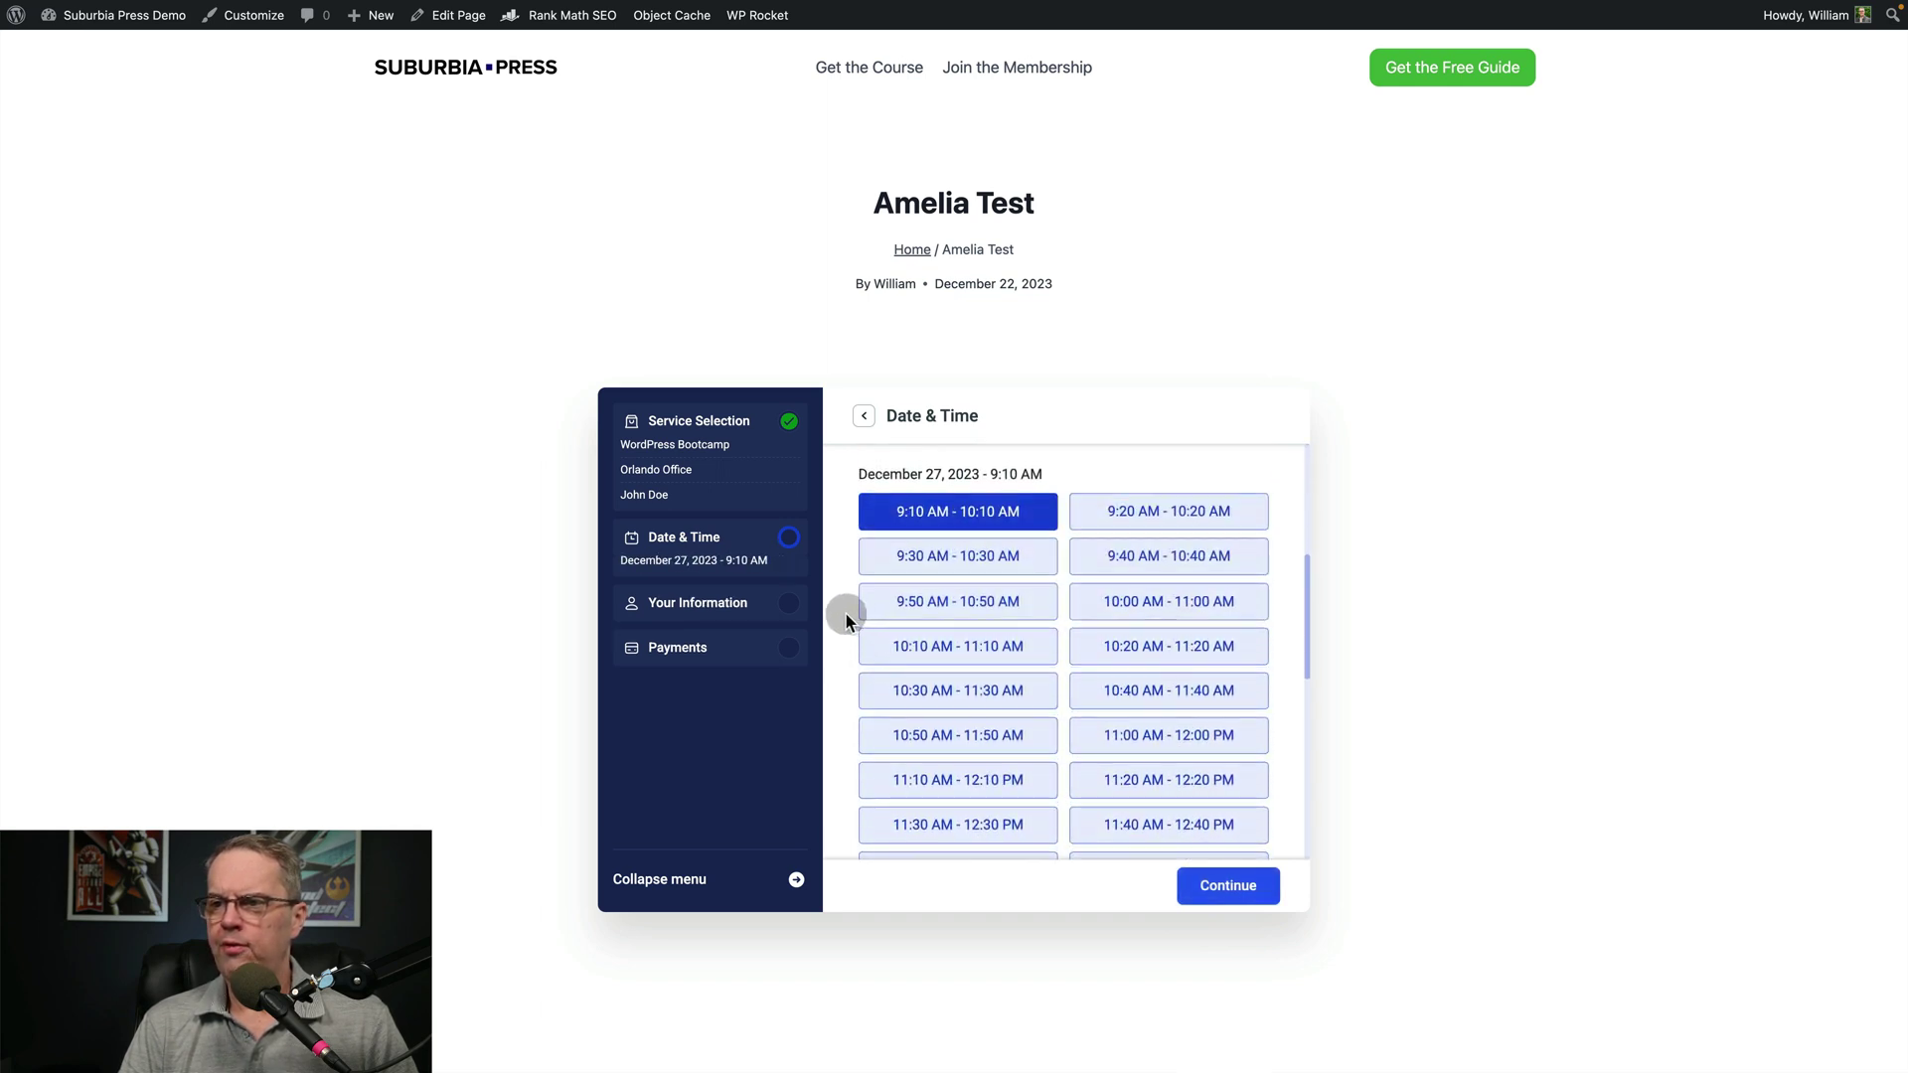
scroll(988, 616, down, 3)
click(1140, 535)
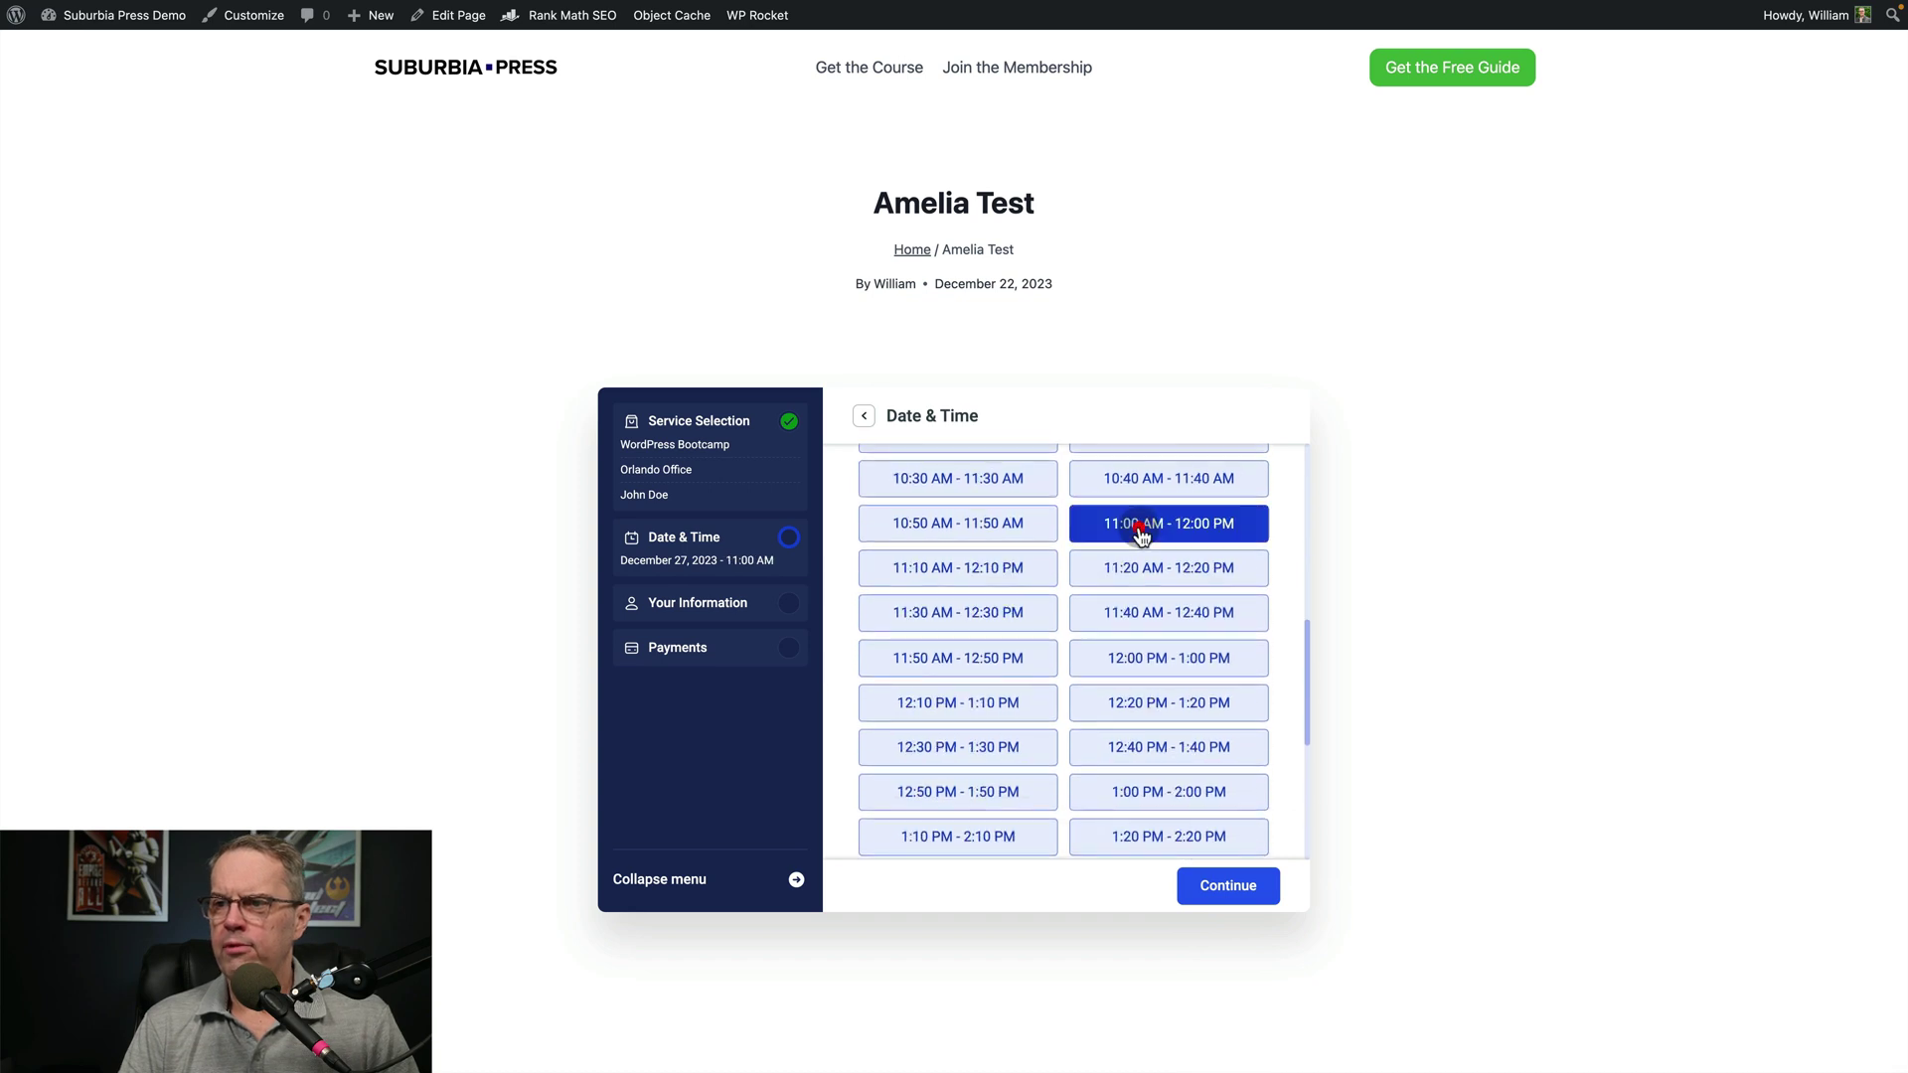
click(1230, 892)
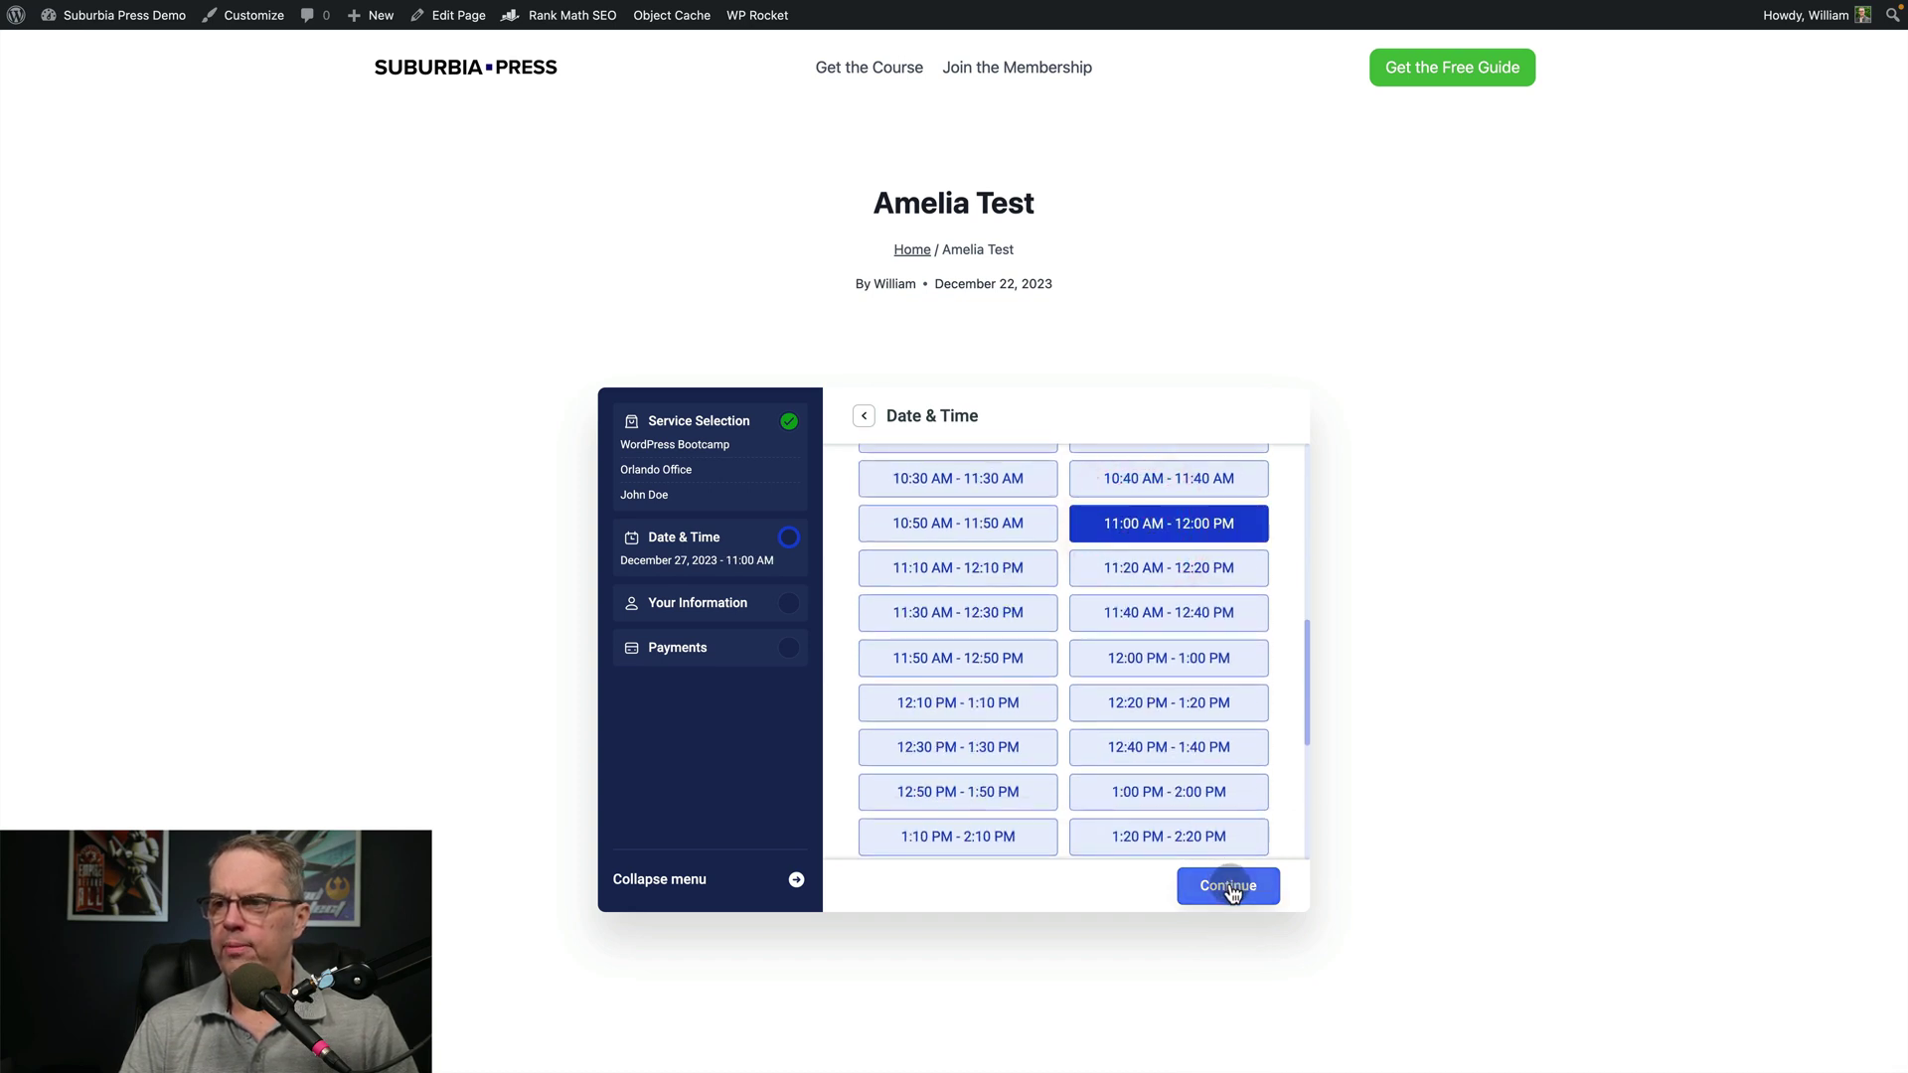
click(1230, 889)
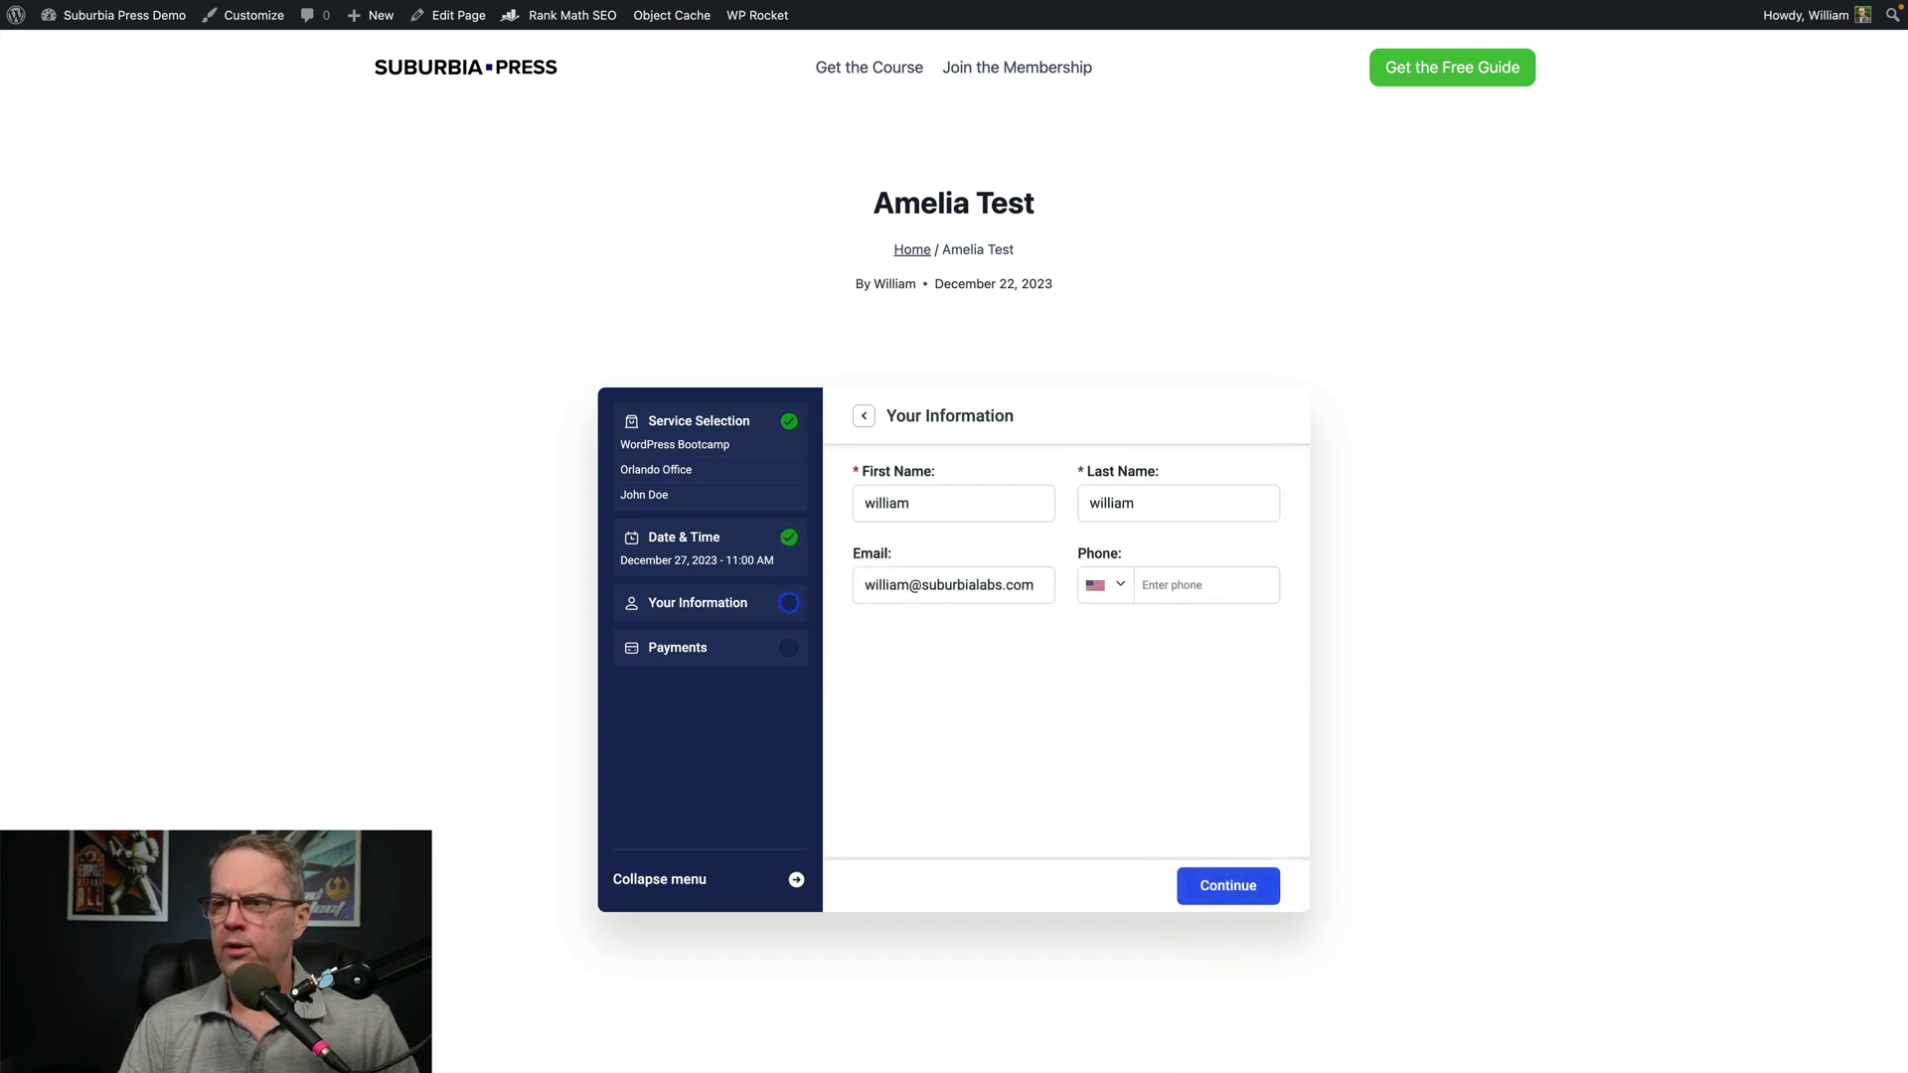
Retype the customer's last name, then confirm the $150.00 WordPress Bootcamp booking on the payment summary
double_click(1113, 503)
text(Beem)
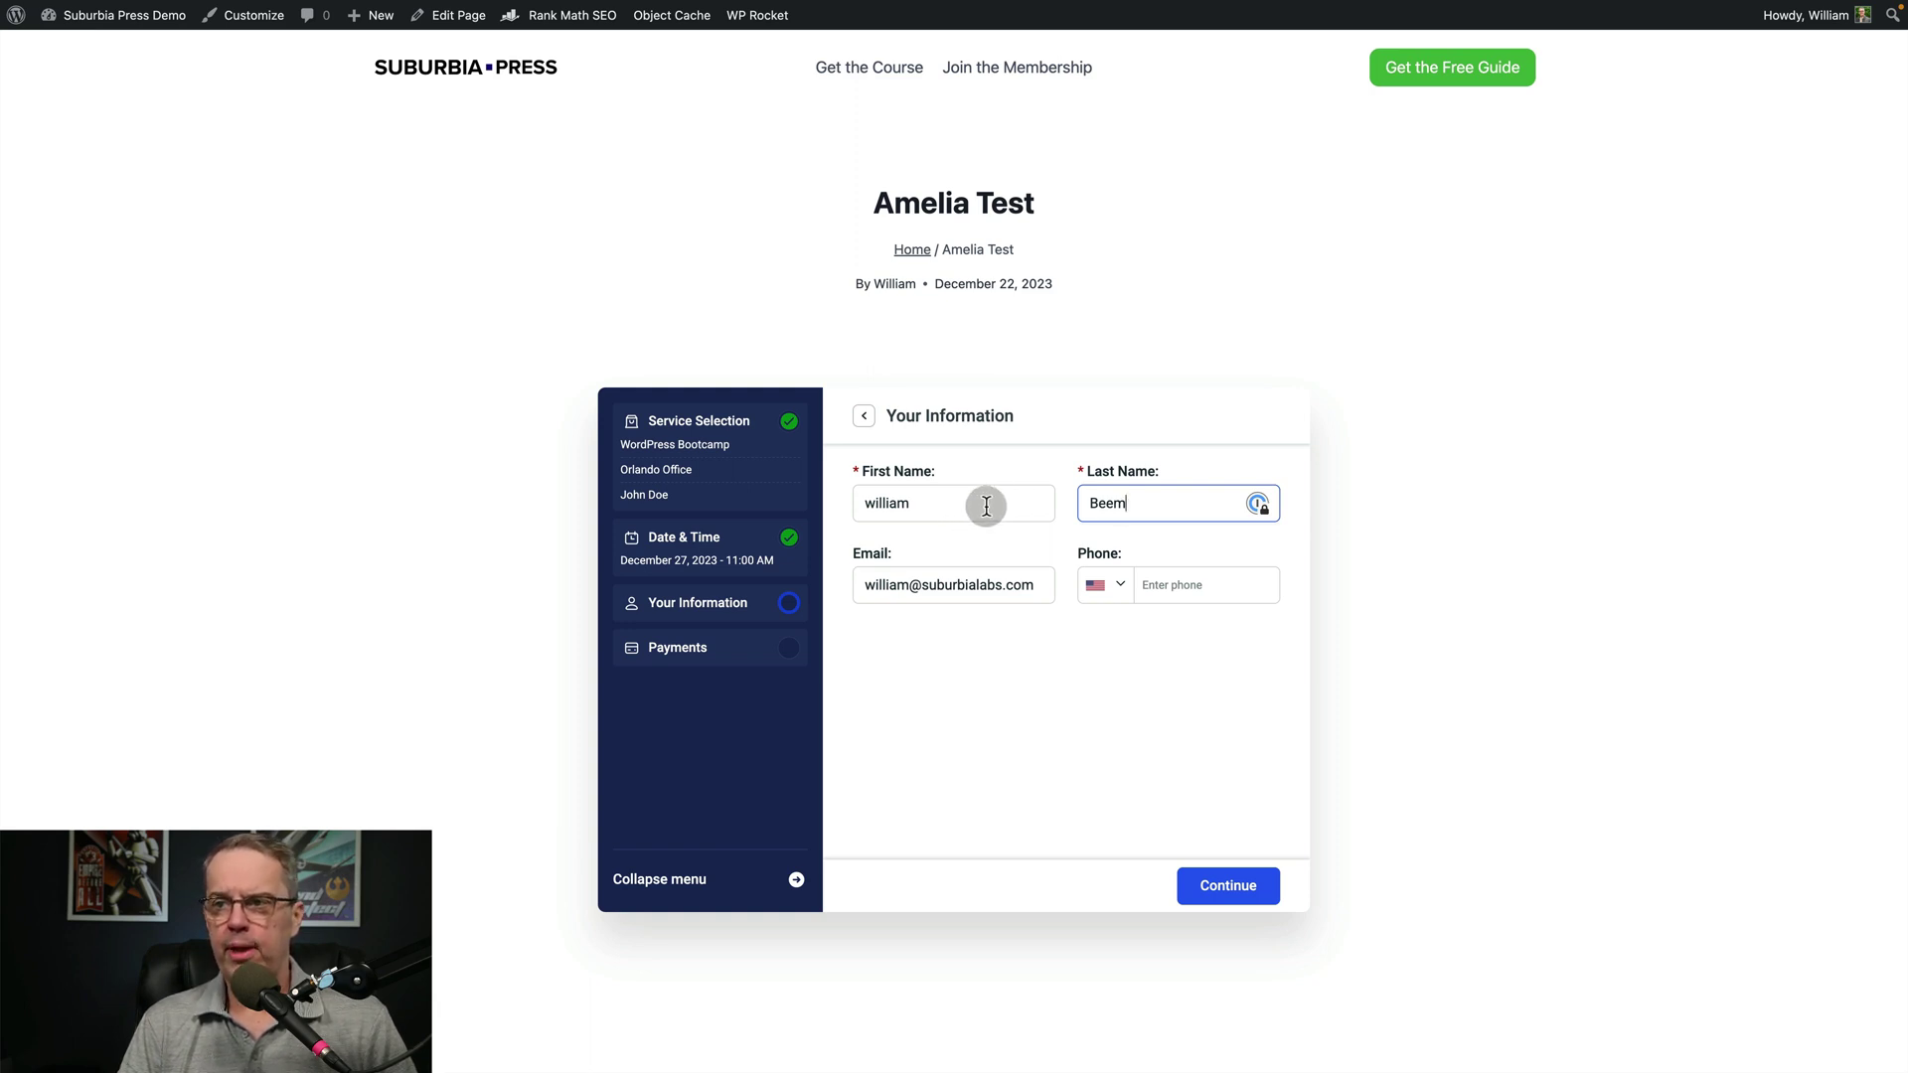
click(1189, 585)
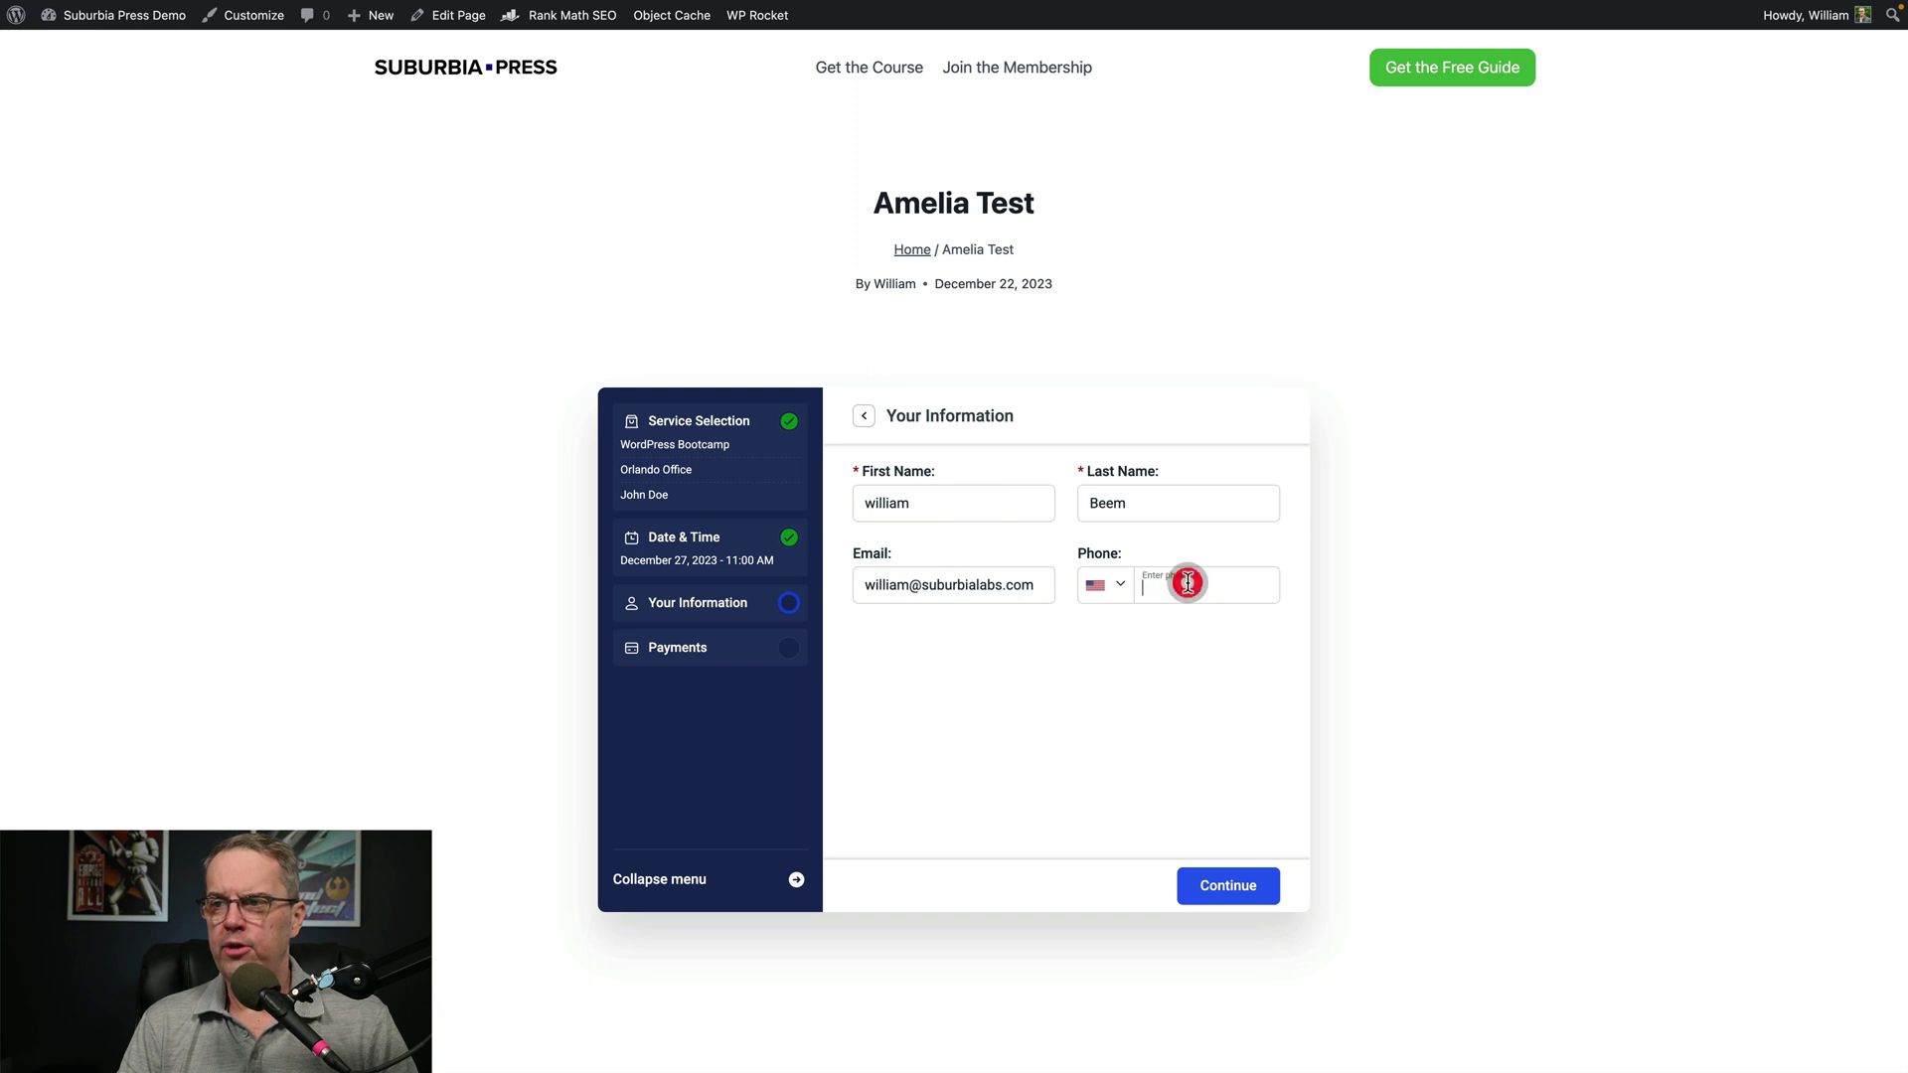
click(1237, 887)
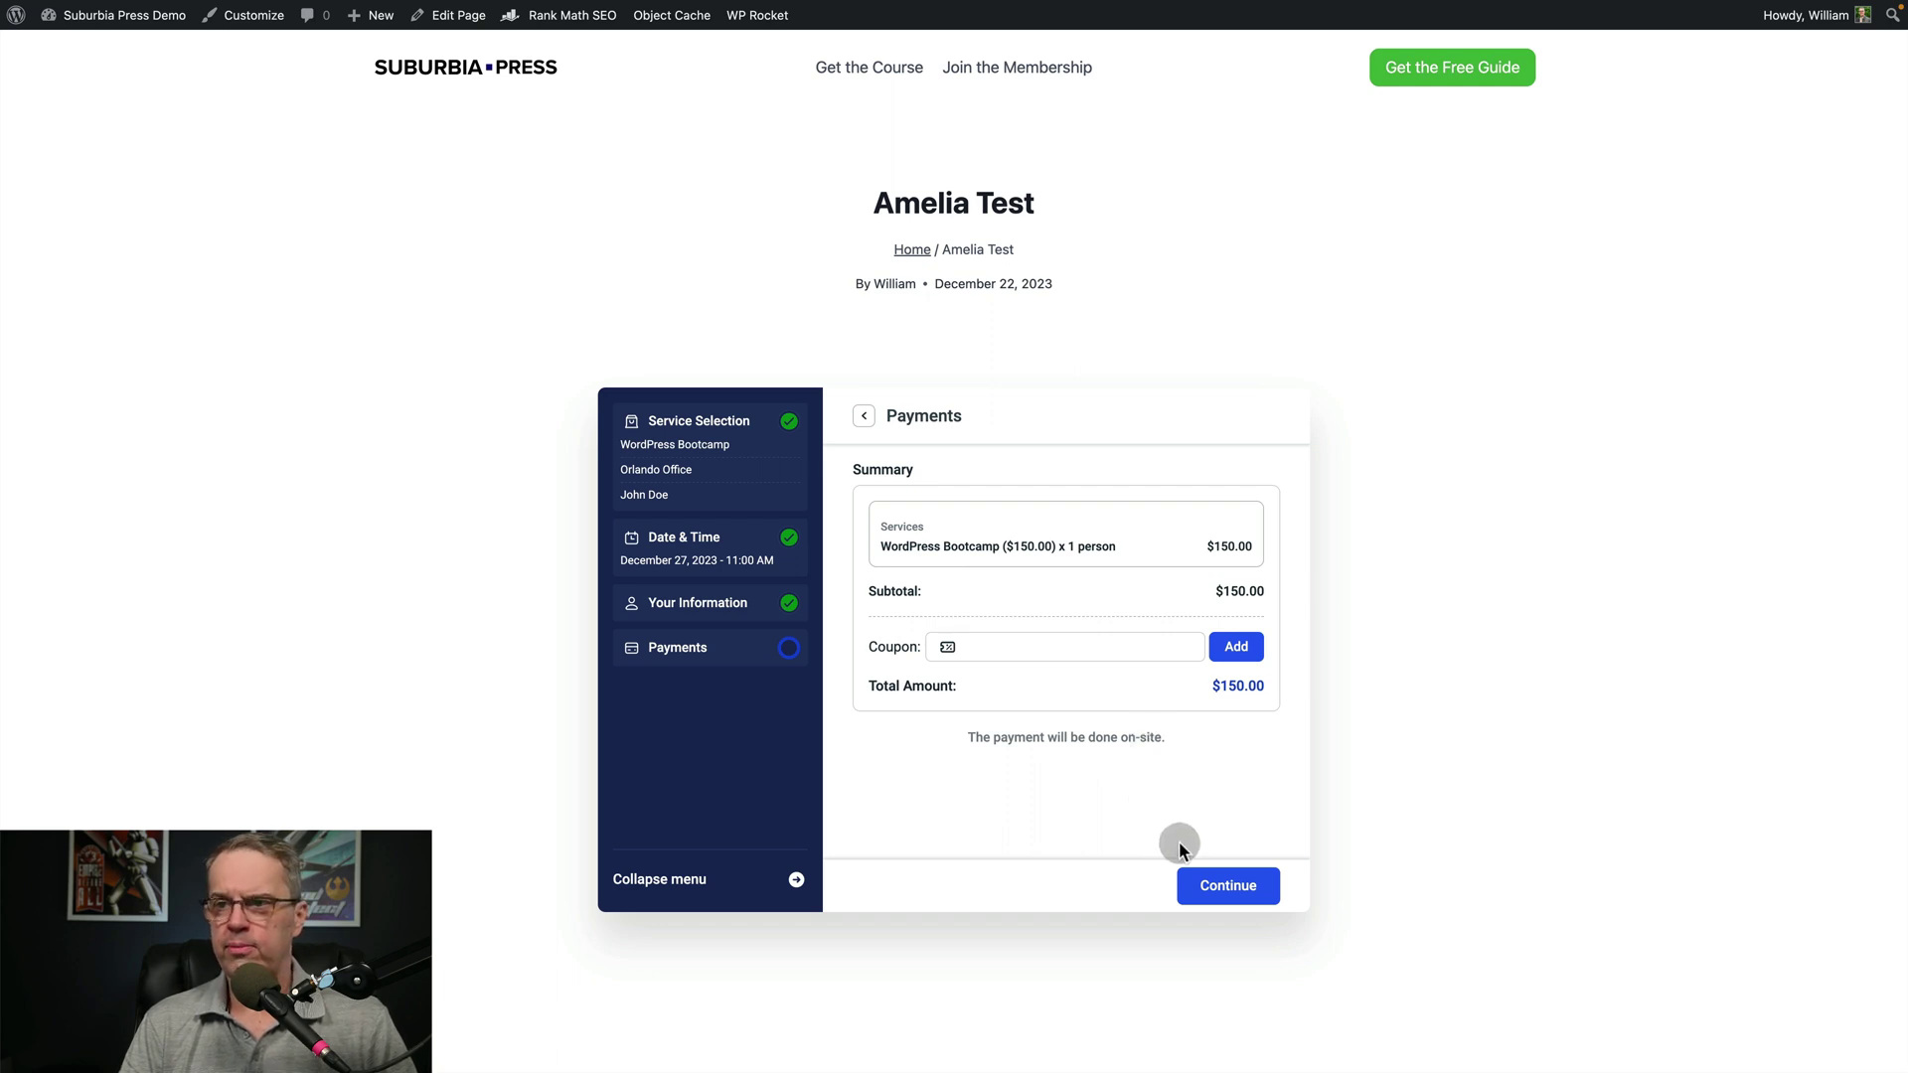
click(1214, 882)
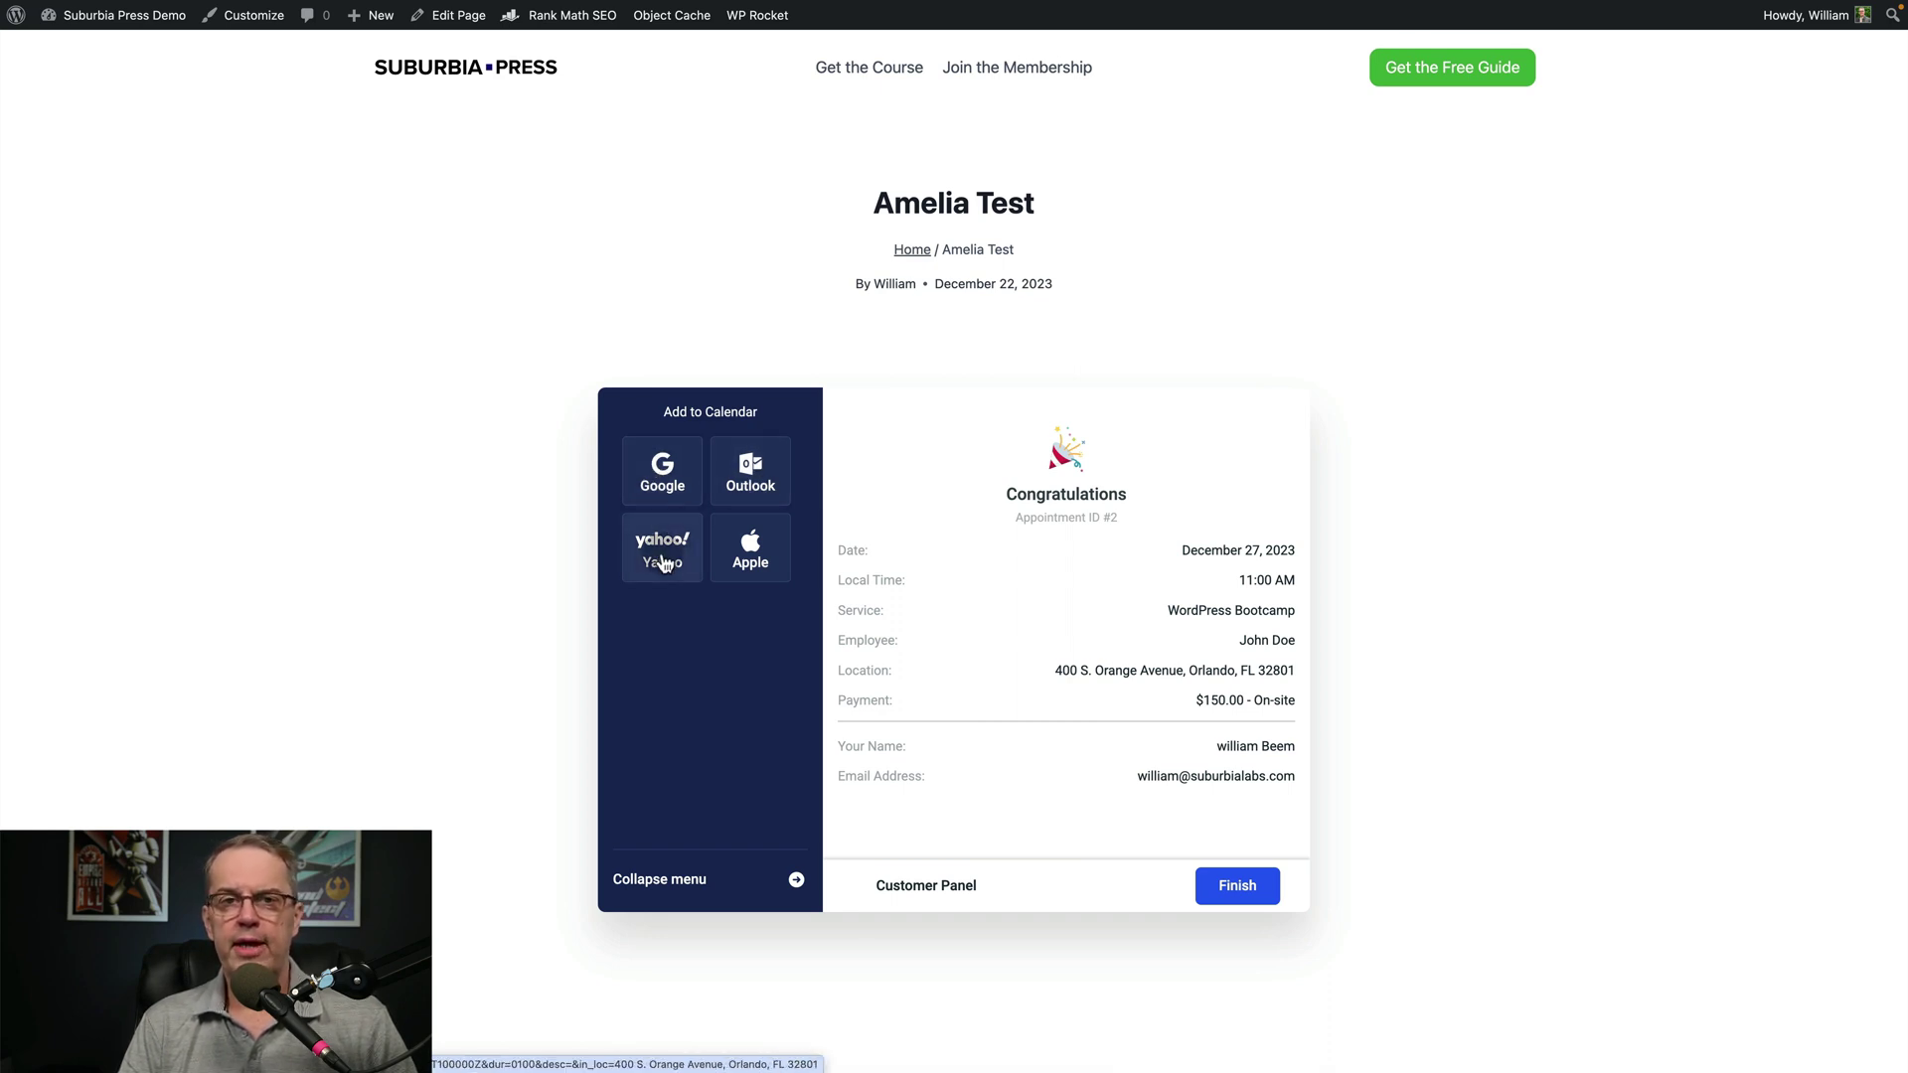
Add appointment #2 to an Apple calendar, then go to the Customer Panel
click(750, 559)
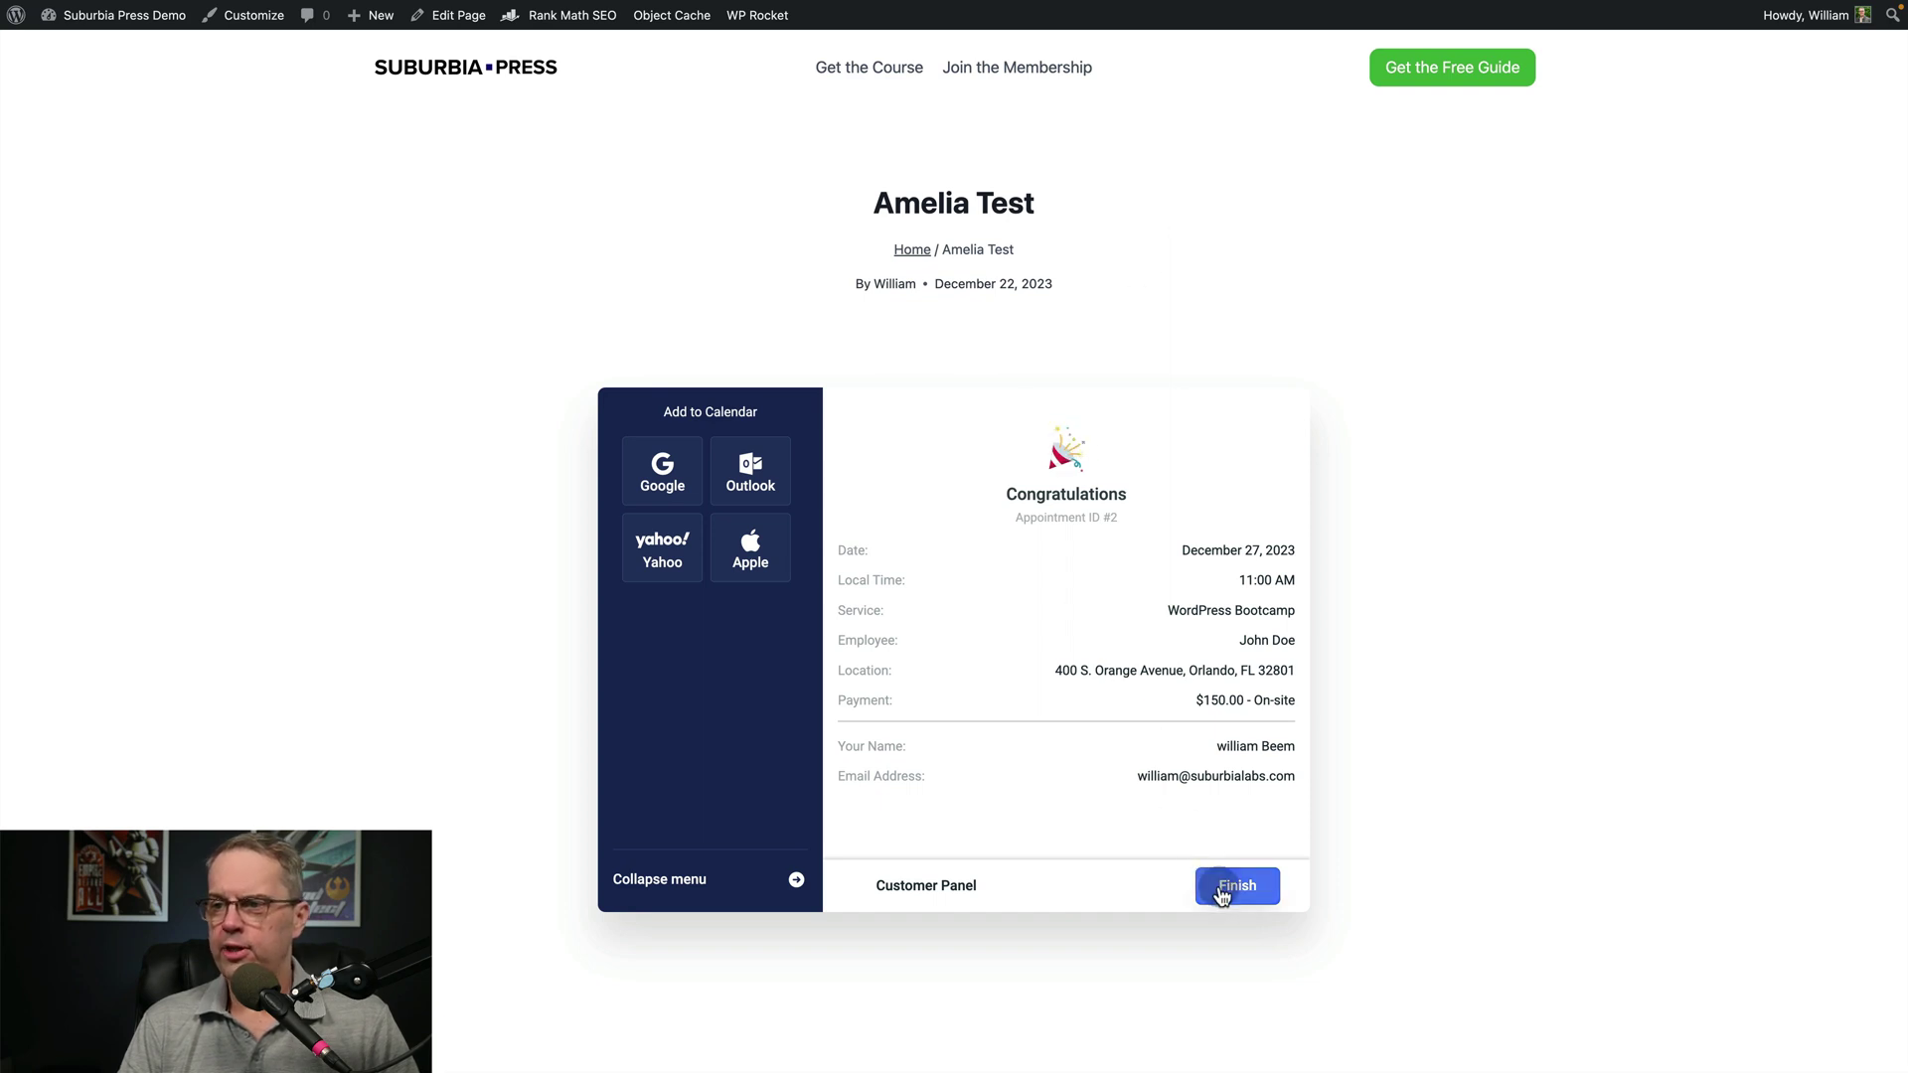
click(950, 889)
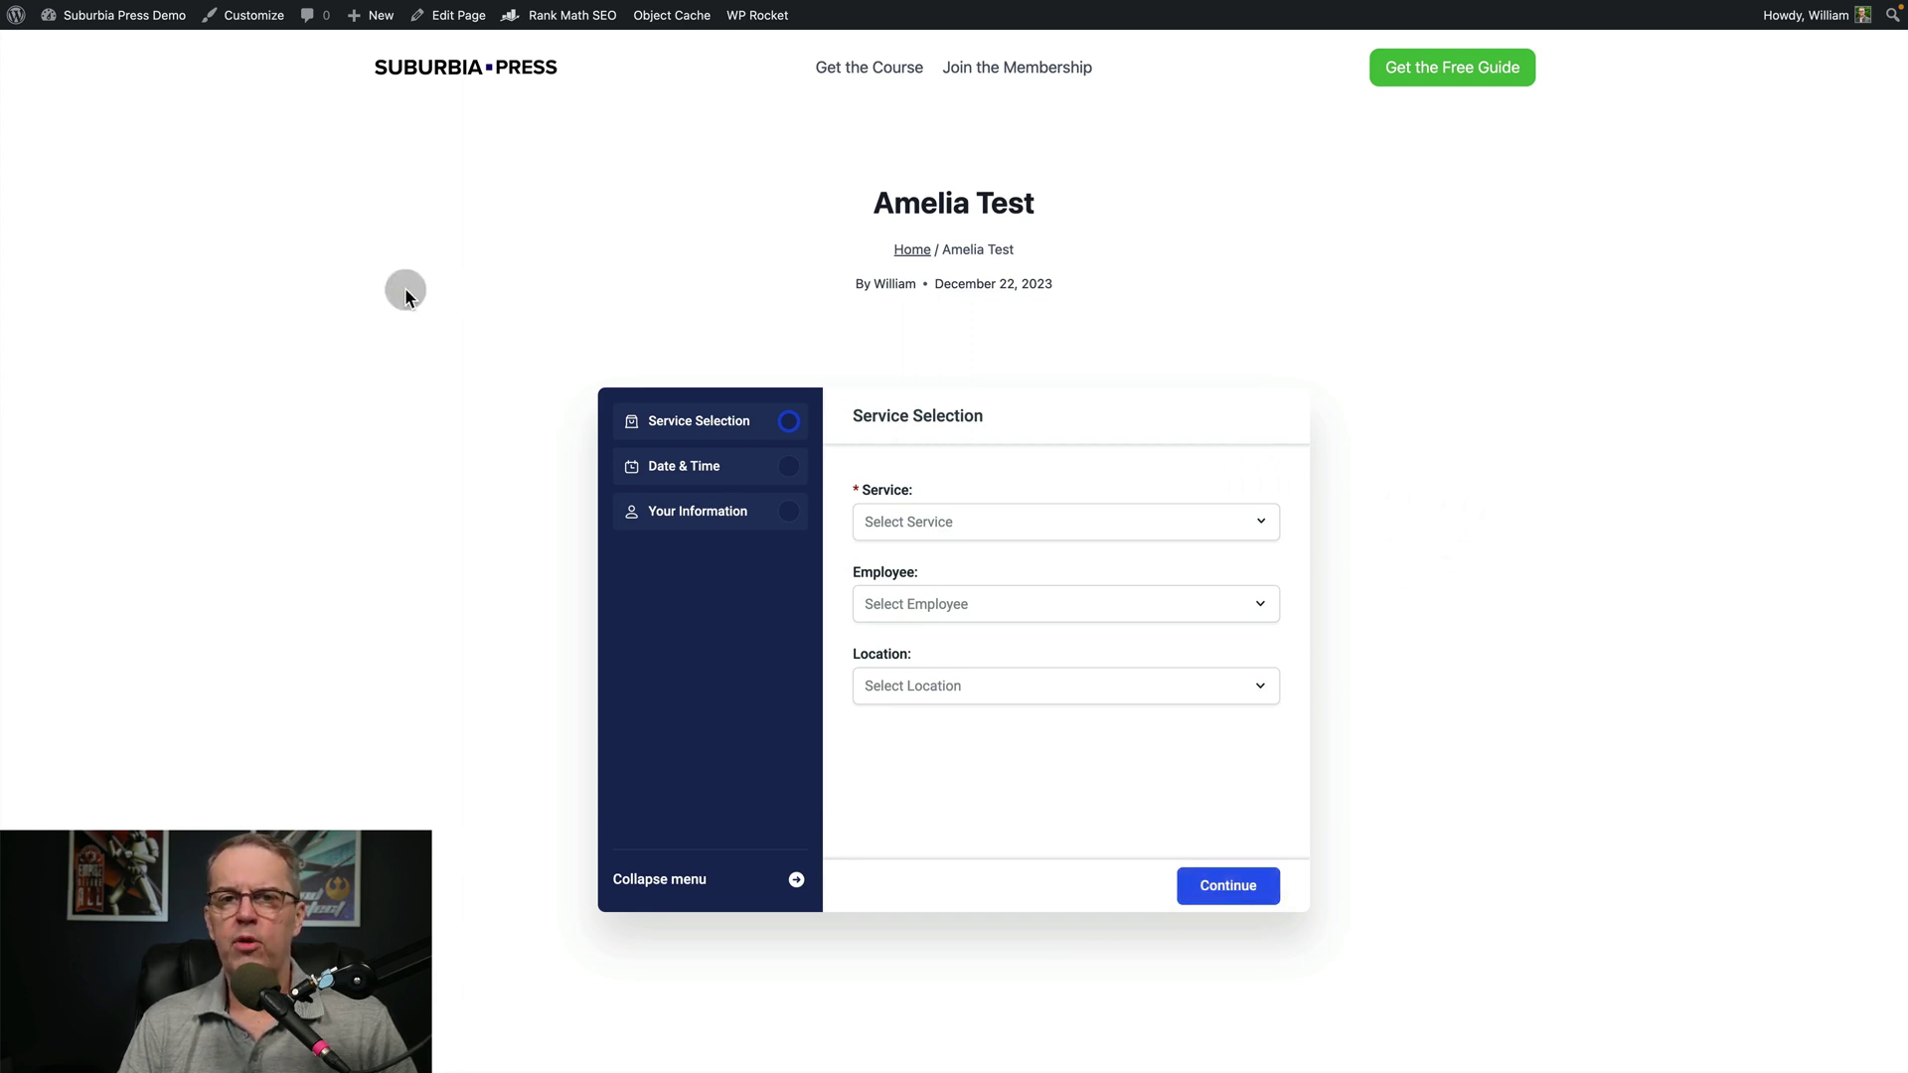
Delete the step-by-step booking block, insert Amelia - Customer Panel via /, and update the page
click(447, 14)
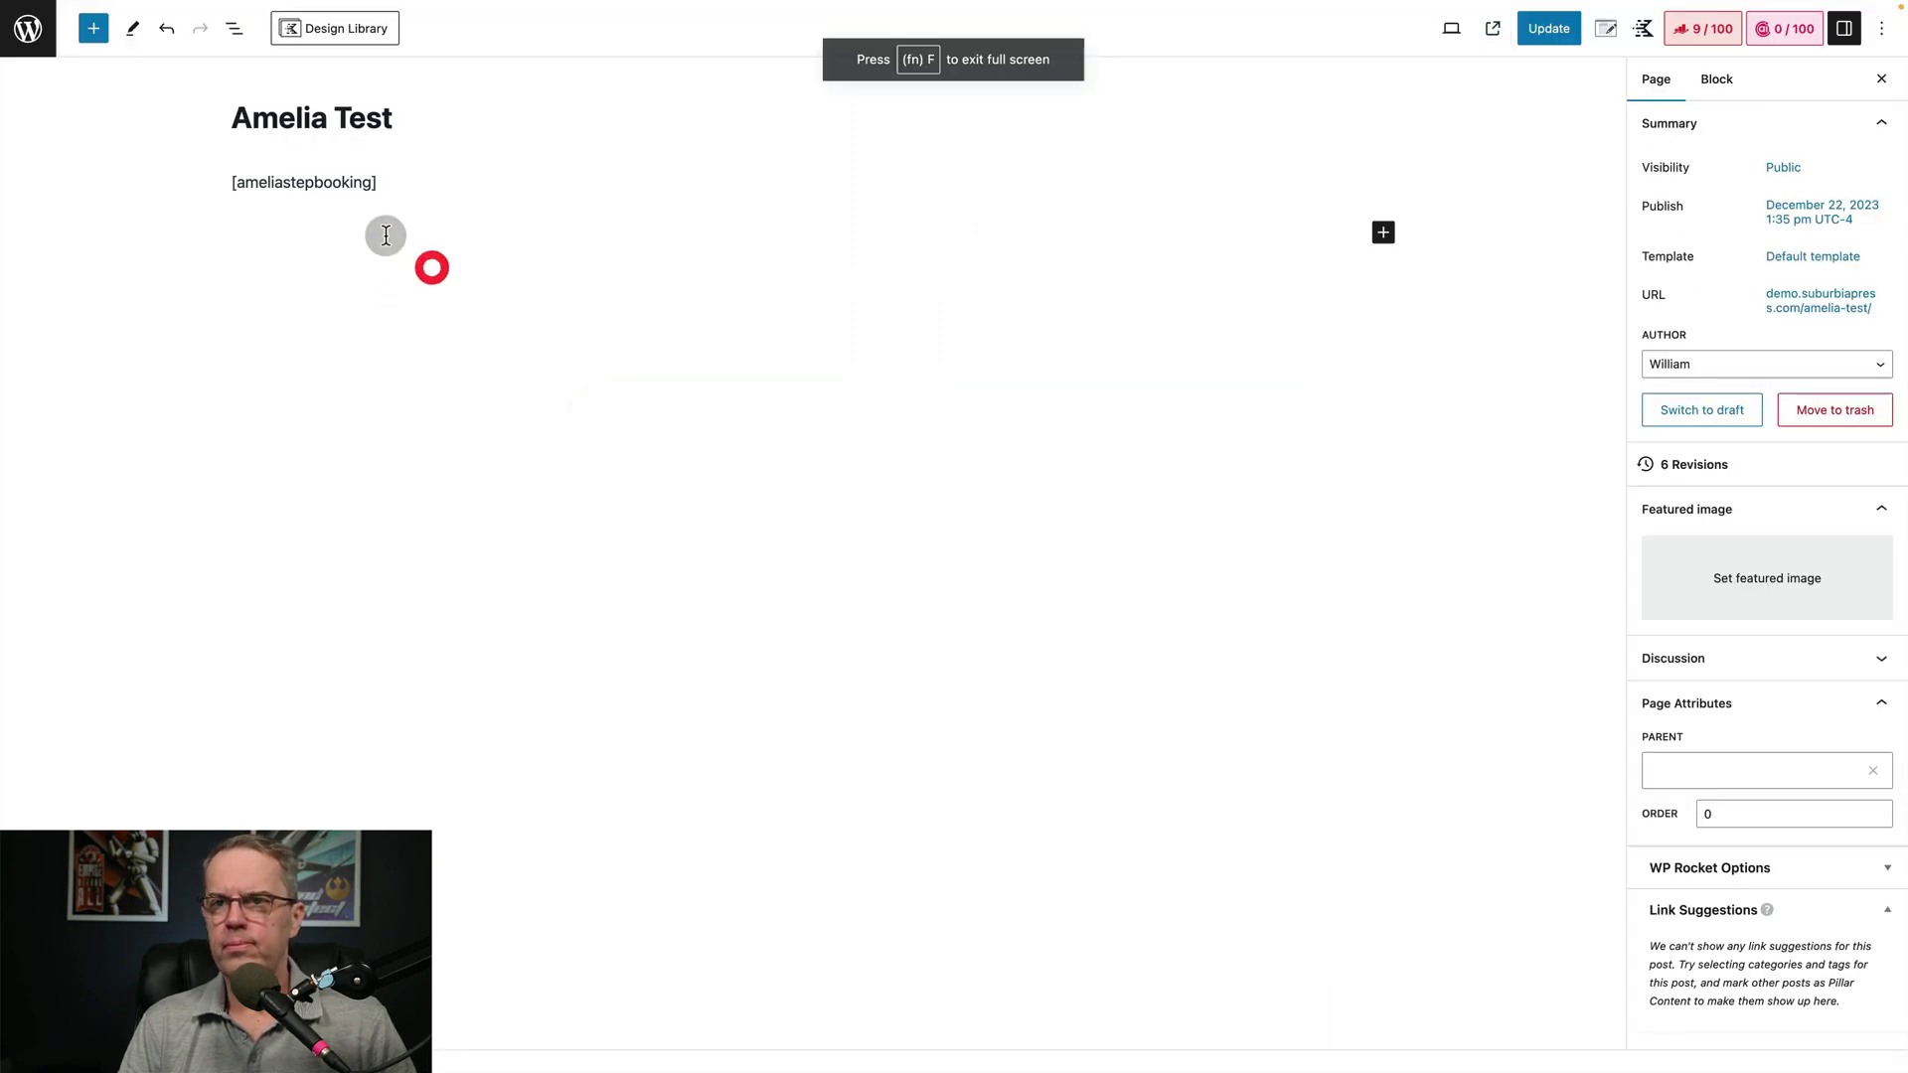
double_click(324, 183)
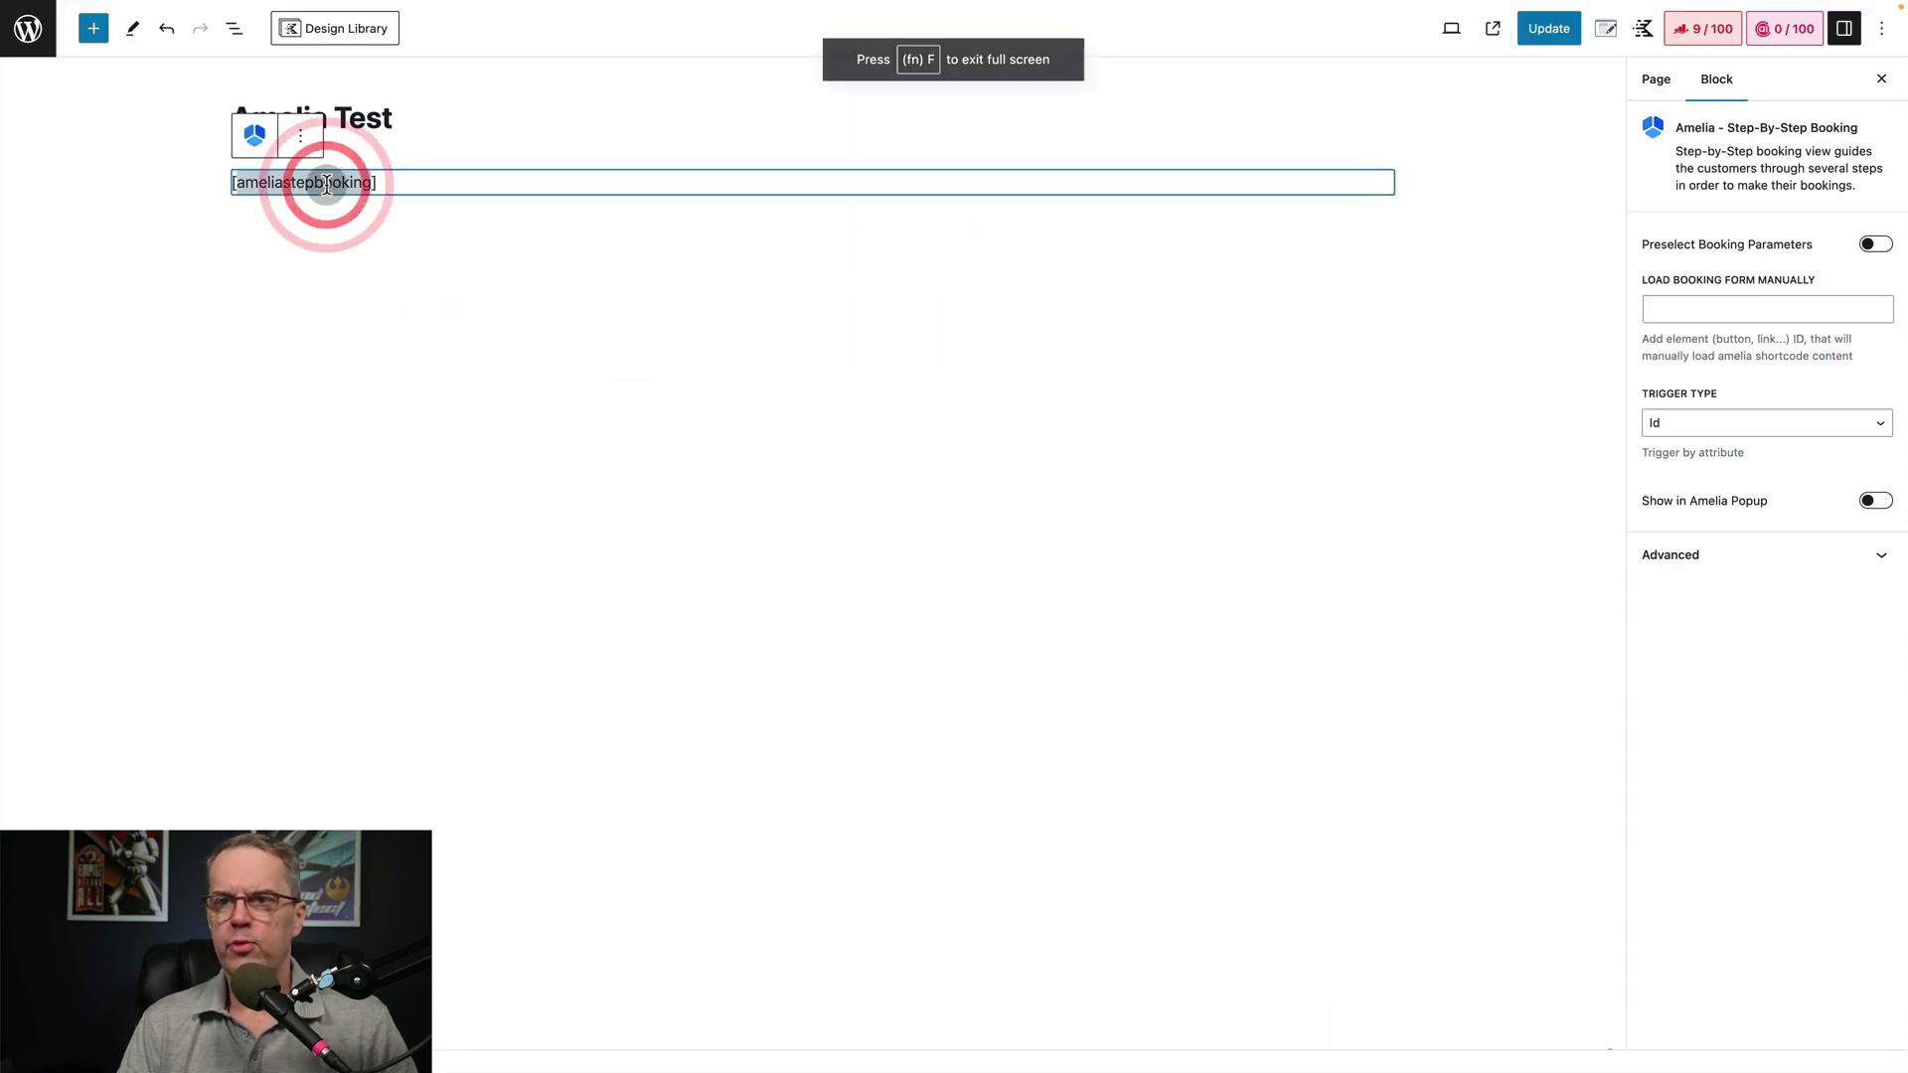
key(BackSpace)
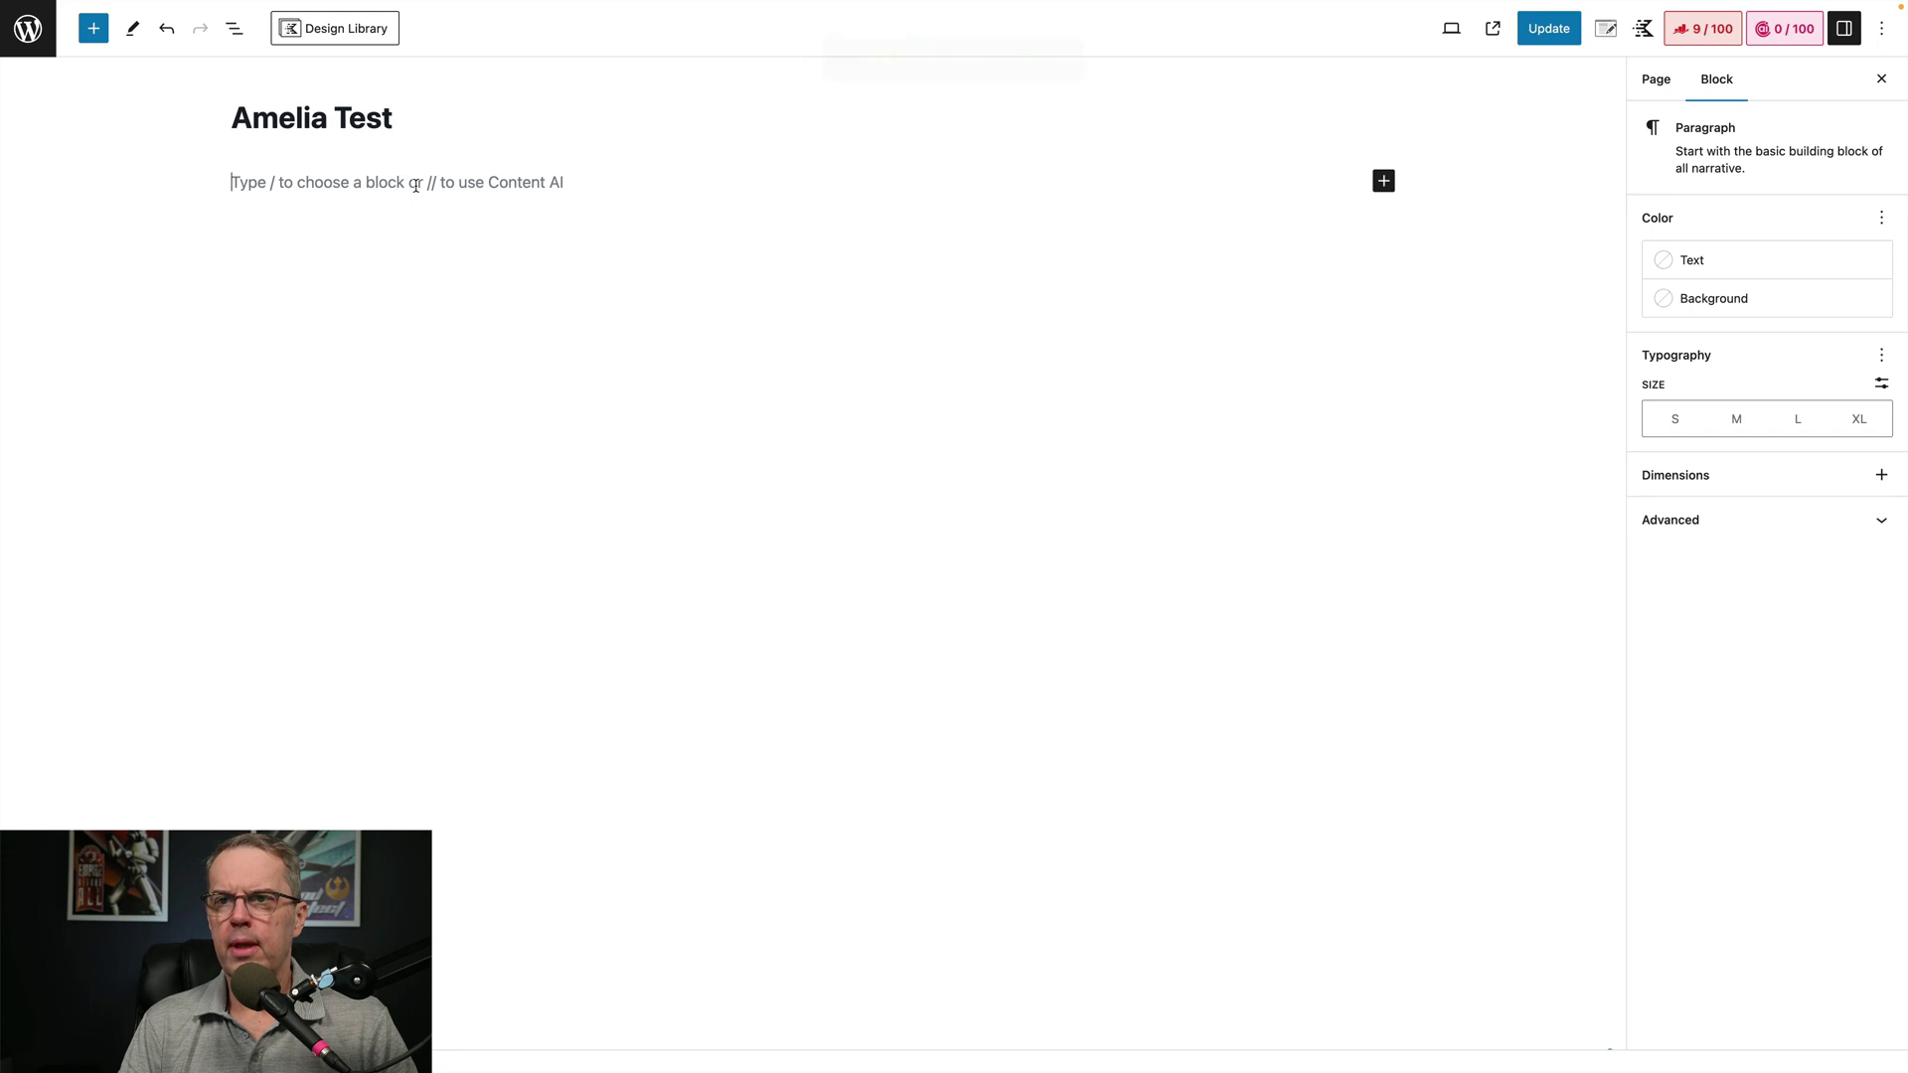
text(/)
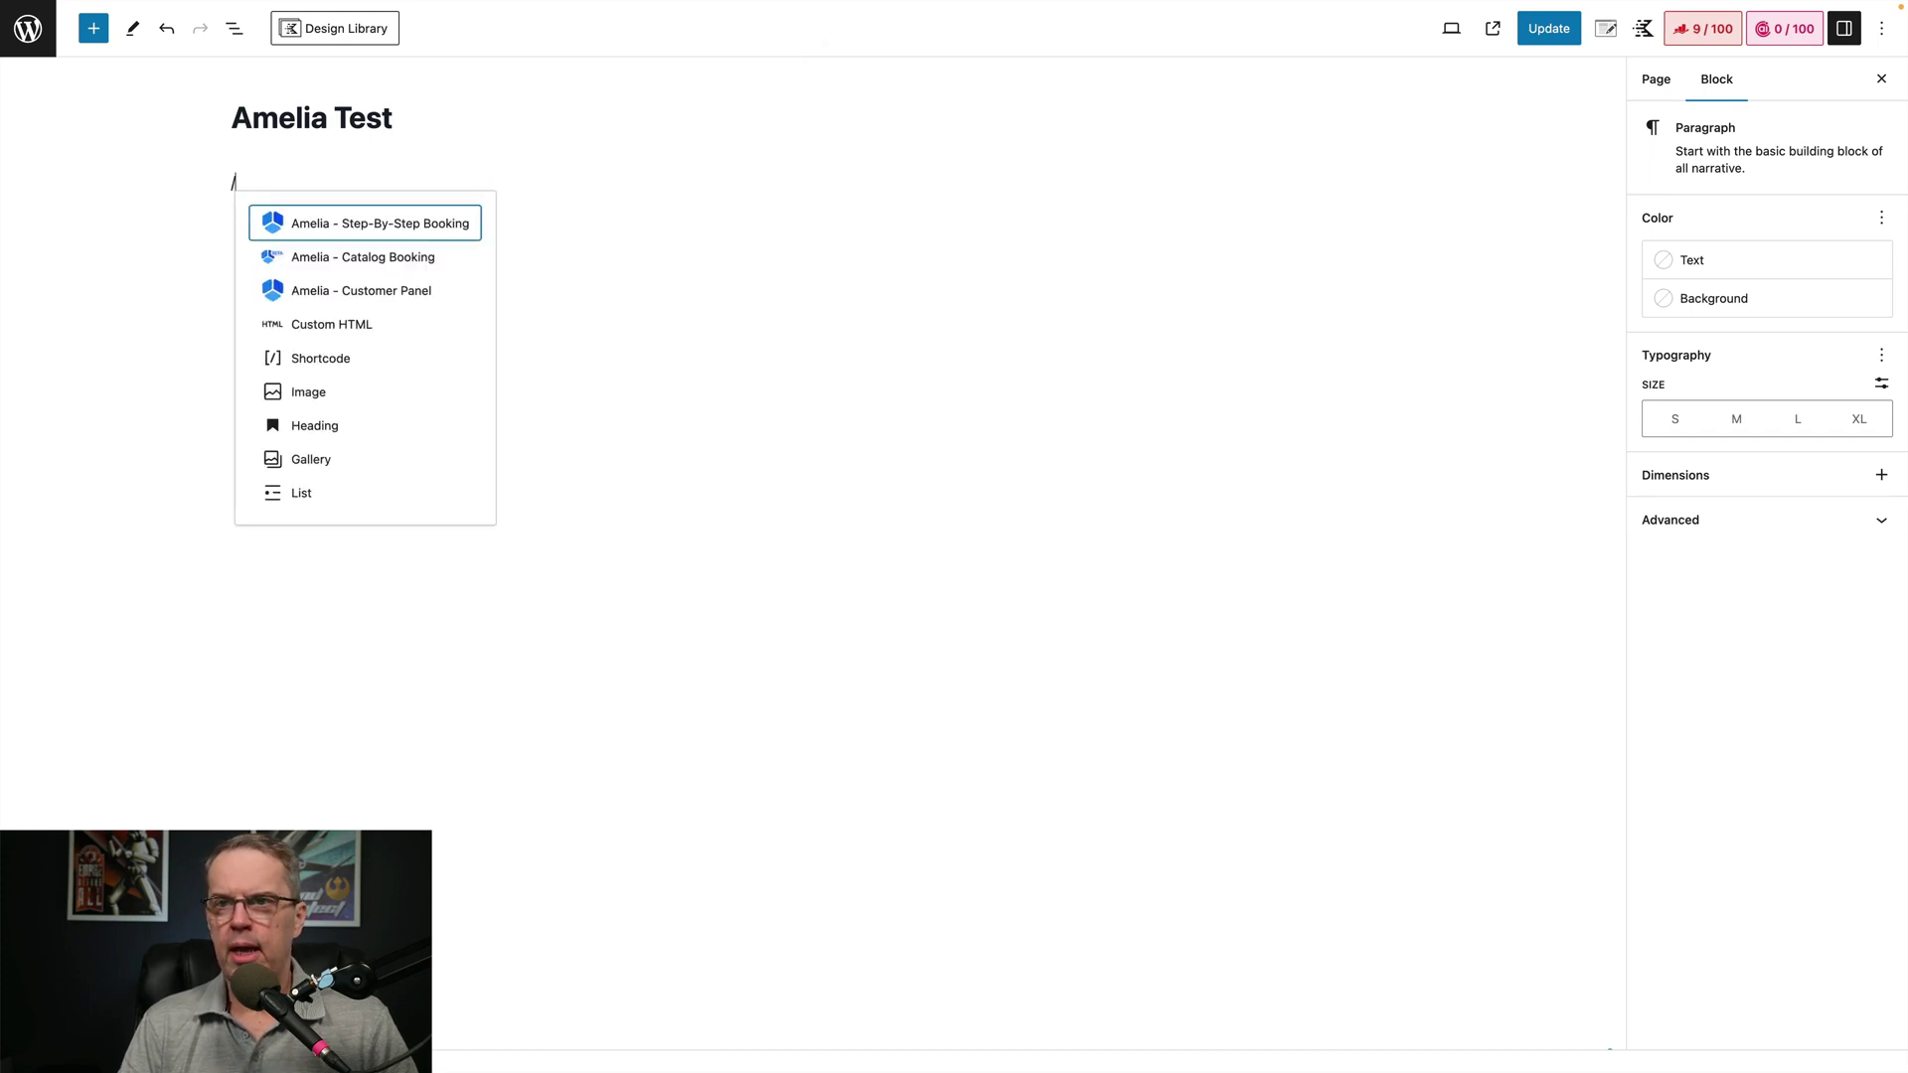
click(401, 301)
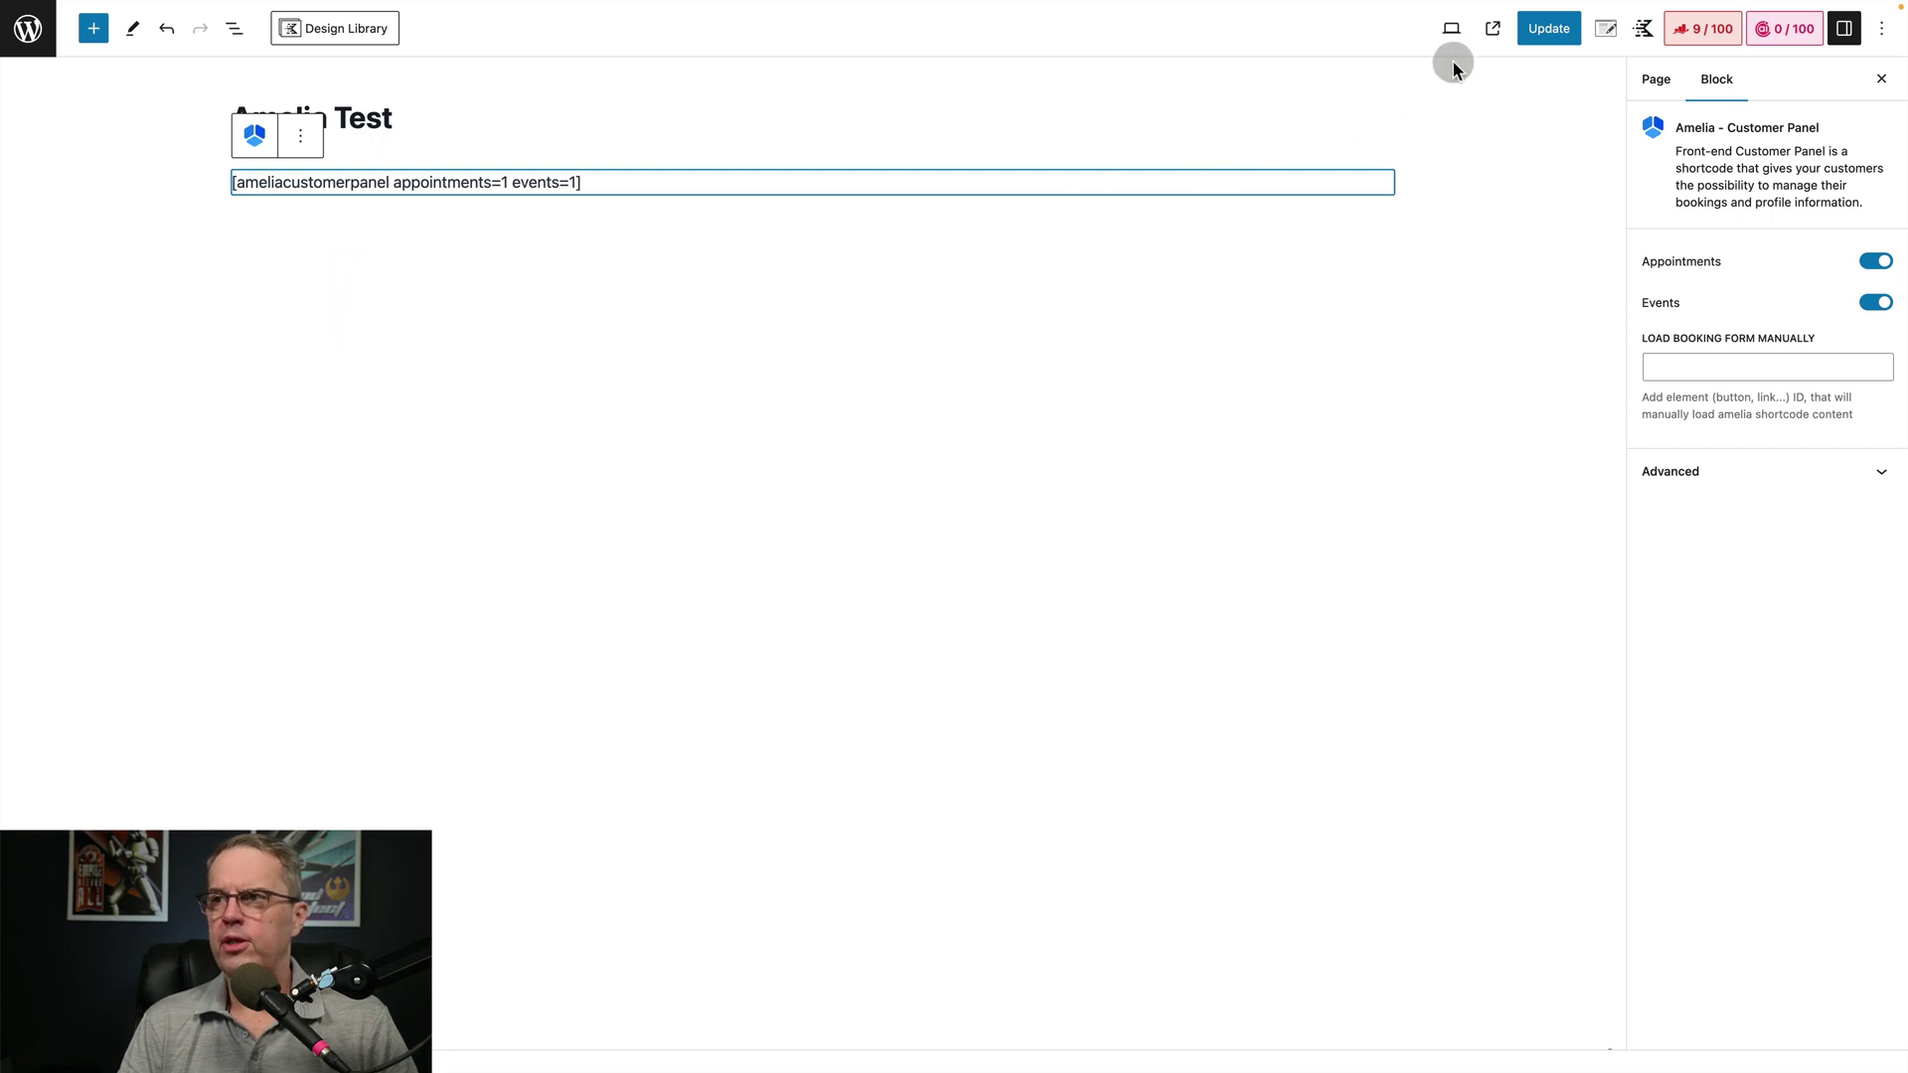
click(1540, 28)
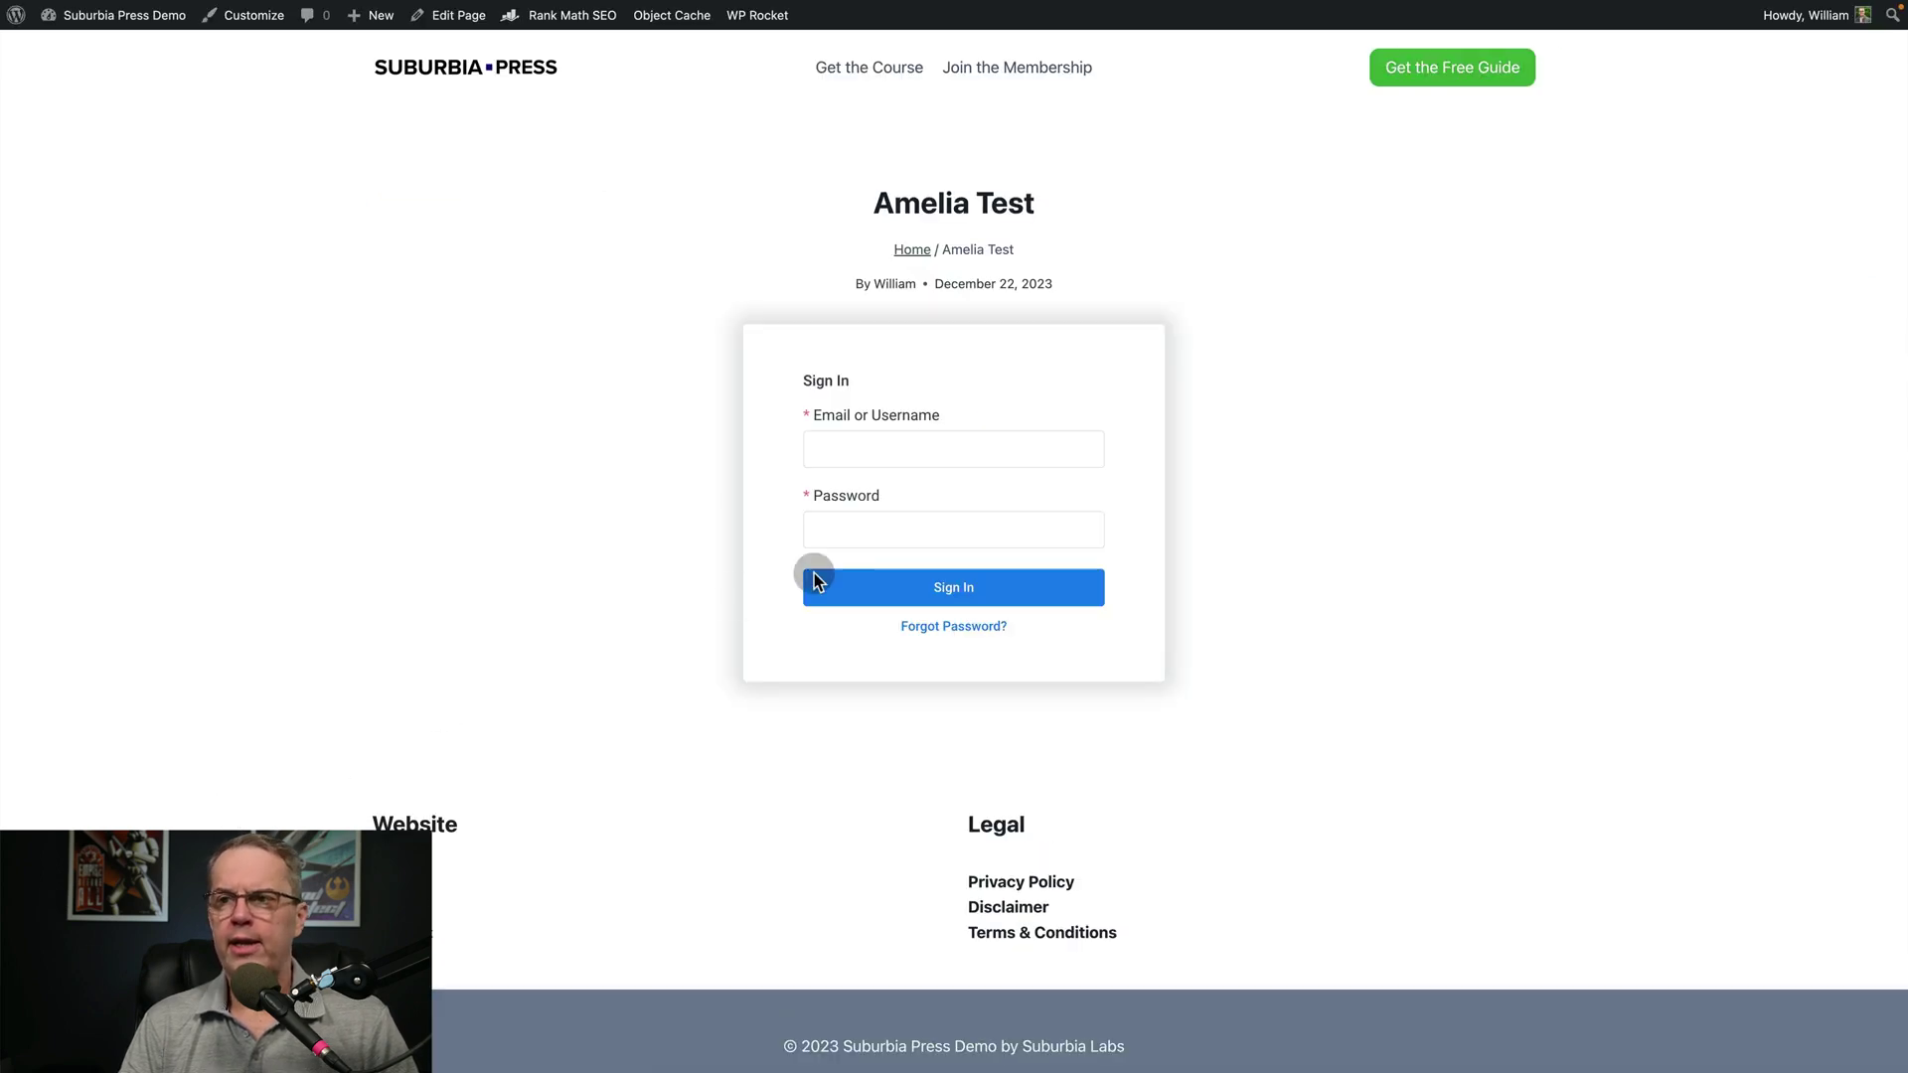
Click into the Sign In email field, then return to editing the Amelia Test page
click(882, 452)
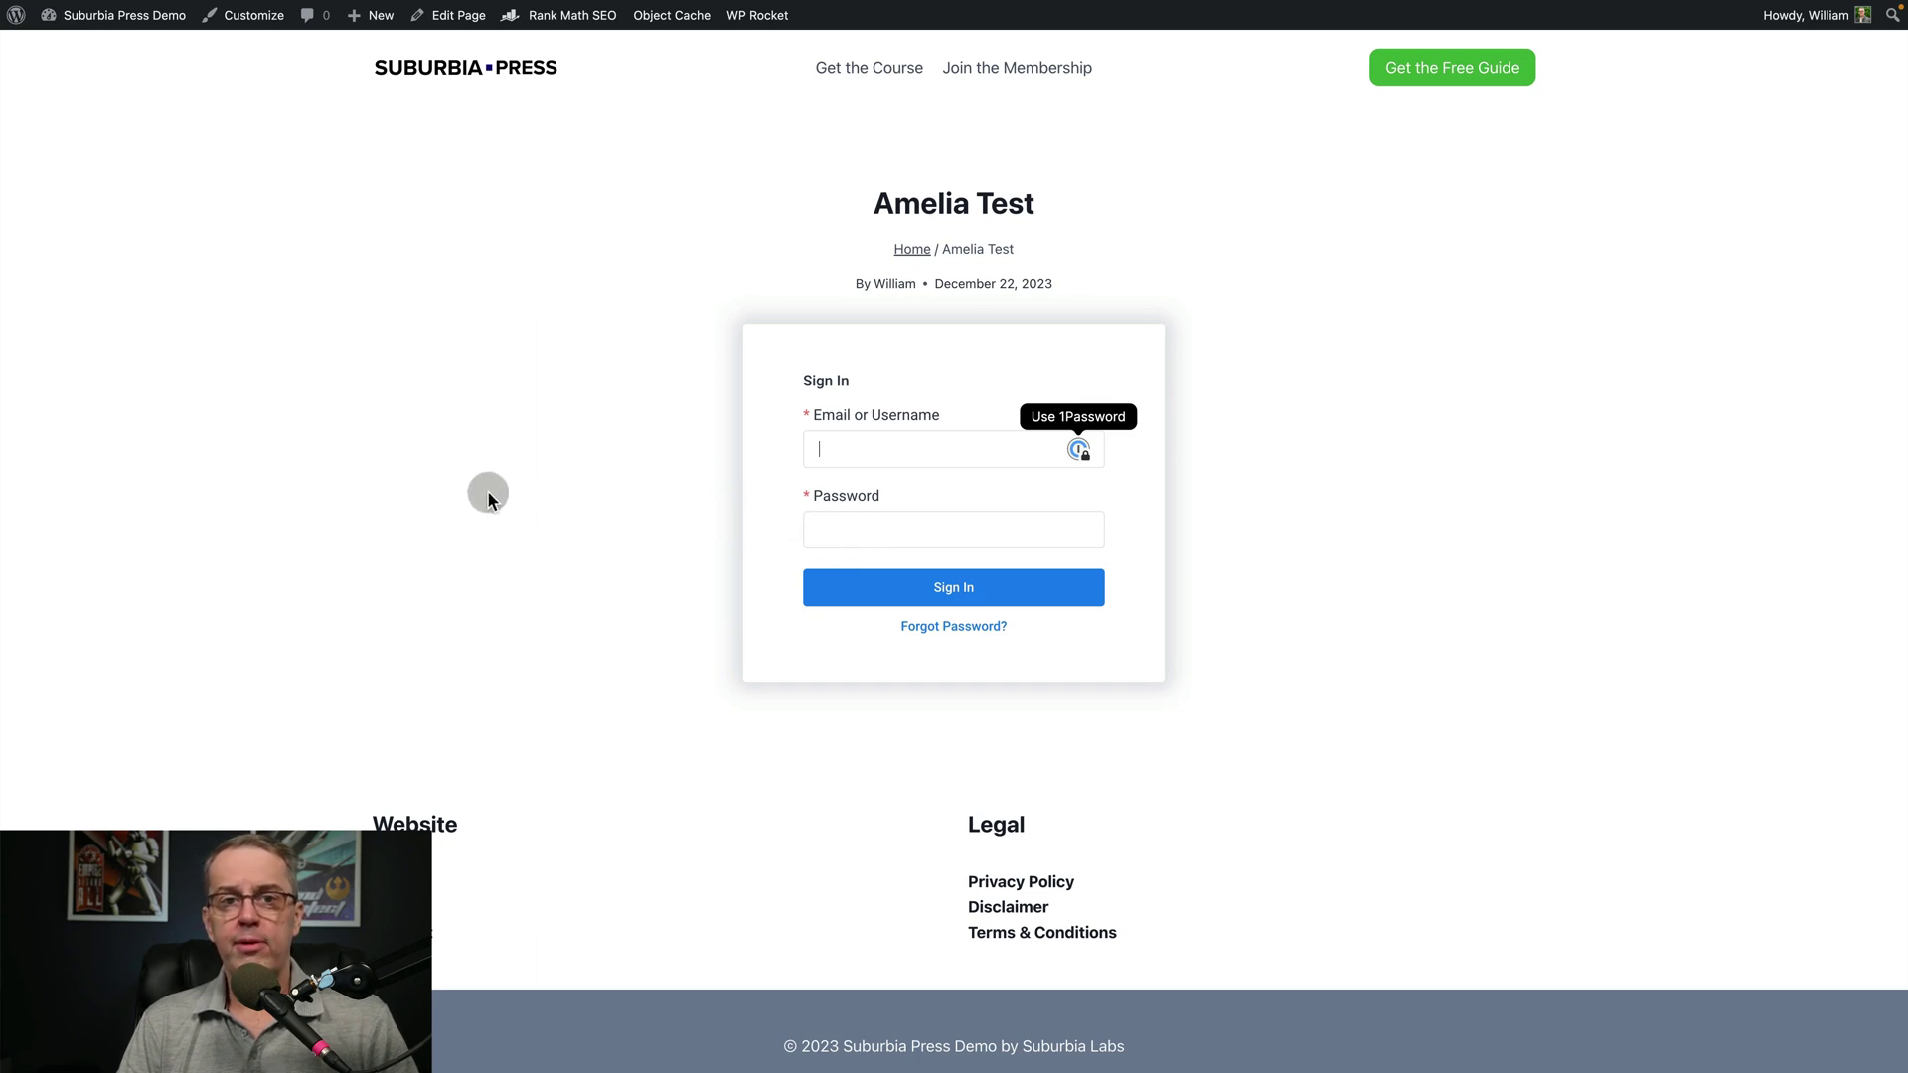
click(456, 17)
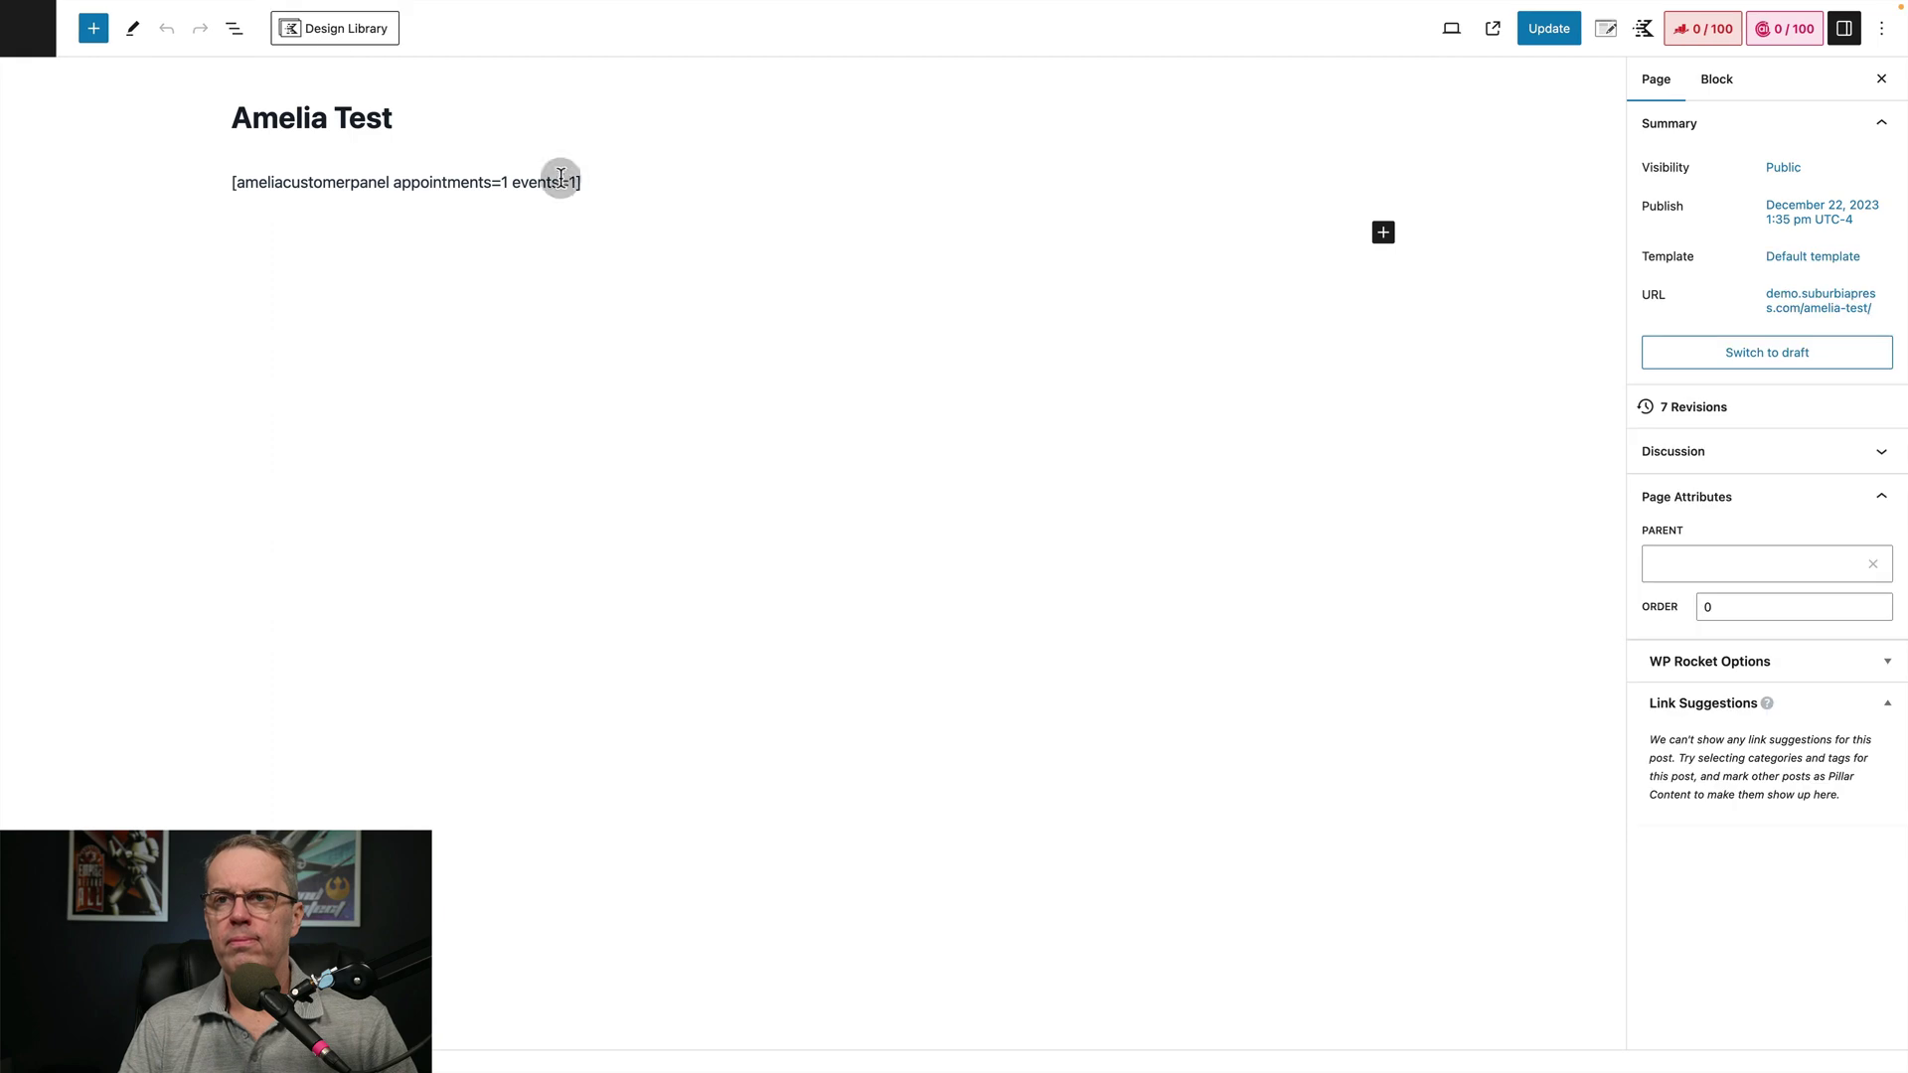
Delete the [ameliacustomerpanel] shortcode and insert Amelia - Catalog Booking via /am
click(594, 184)
drag(594, 184, 210, 187)
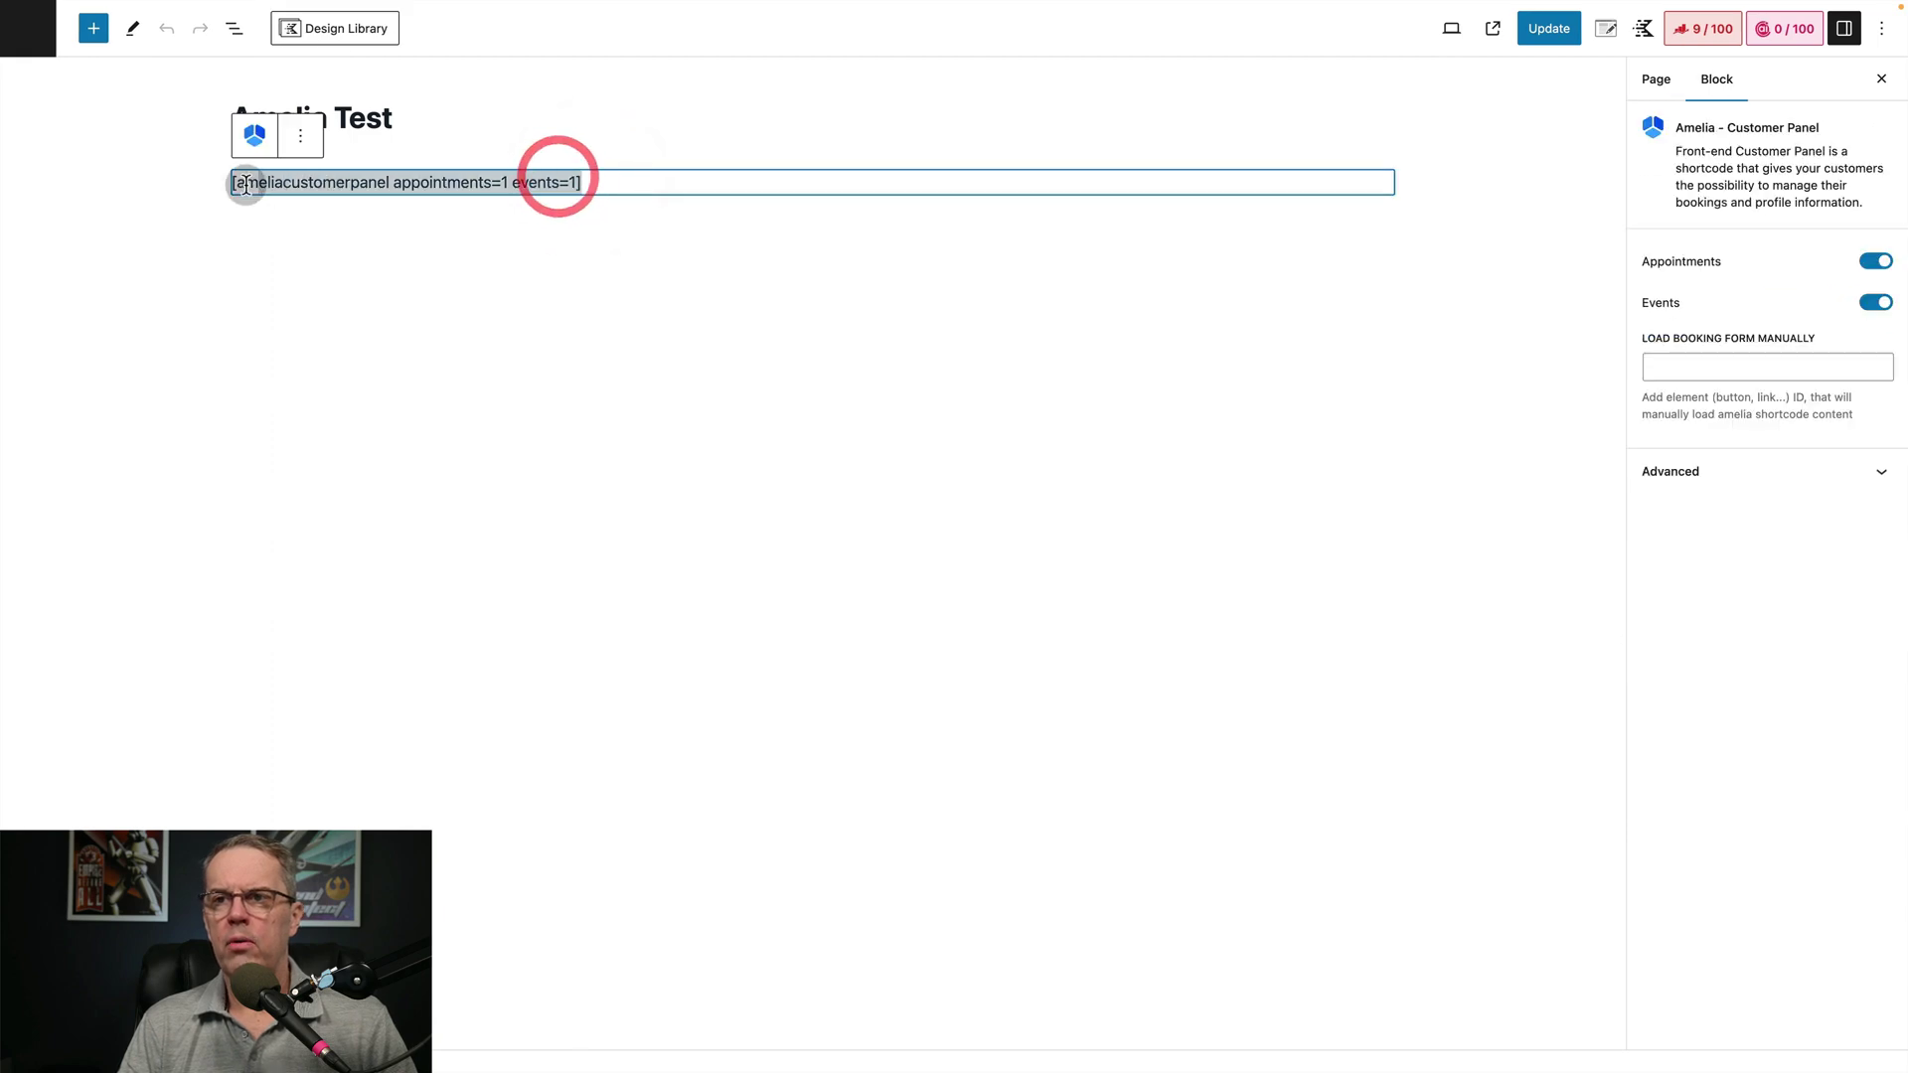
key(BackSpace)
text(/am)
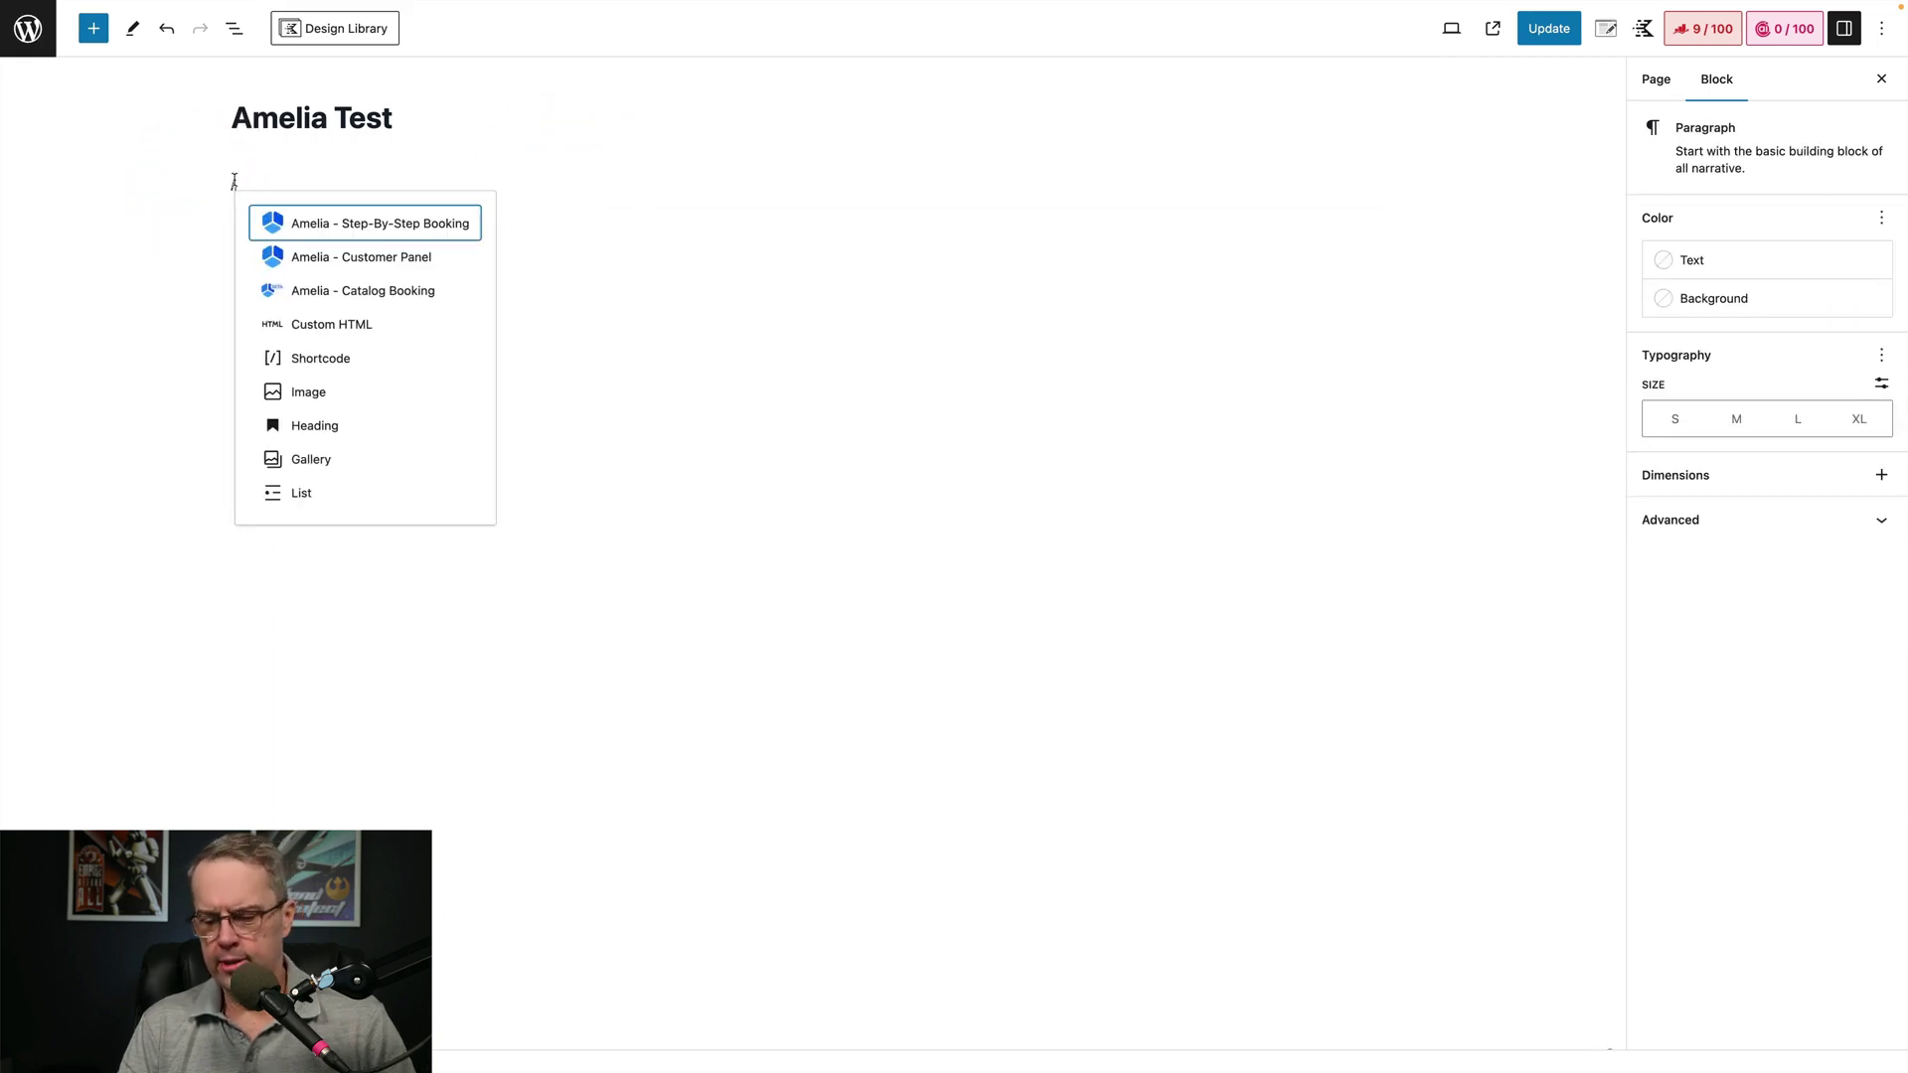
click(349, 292)
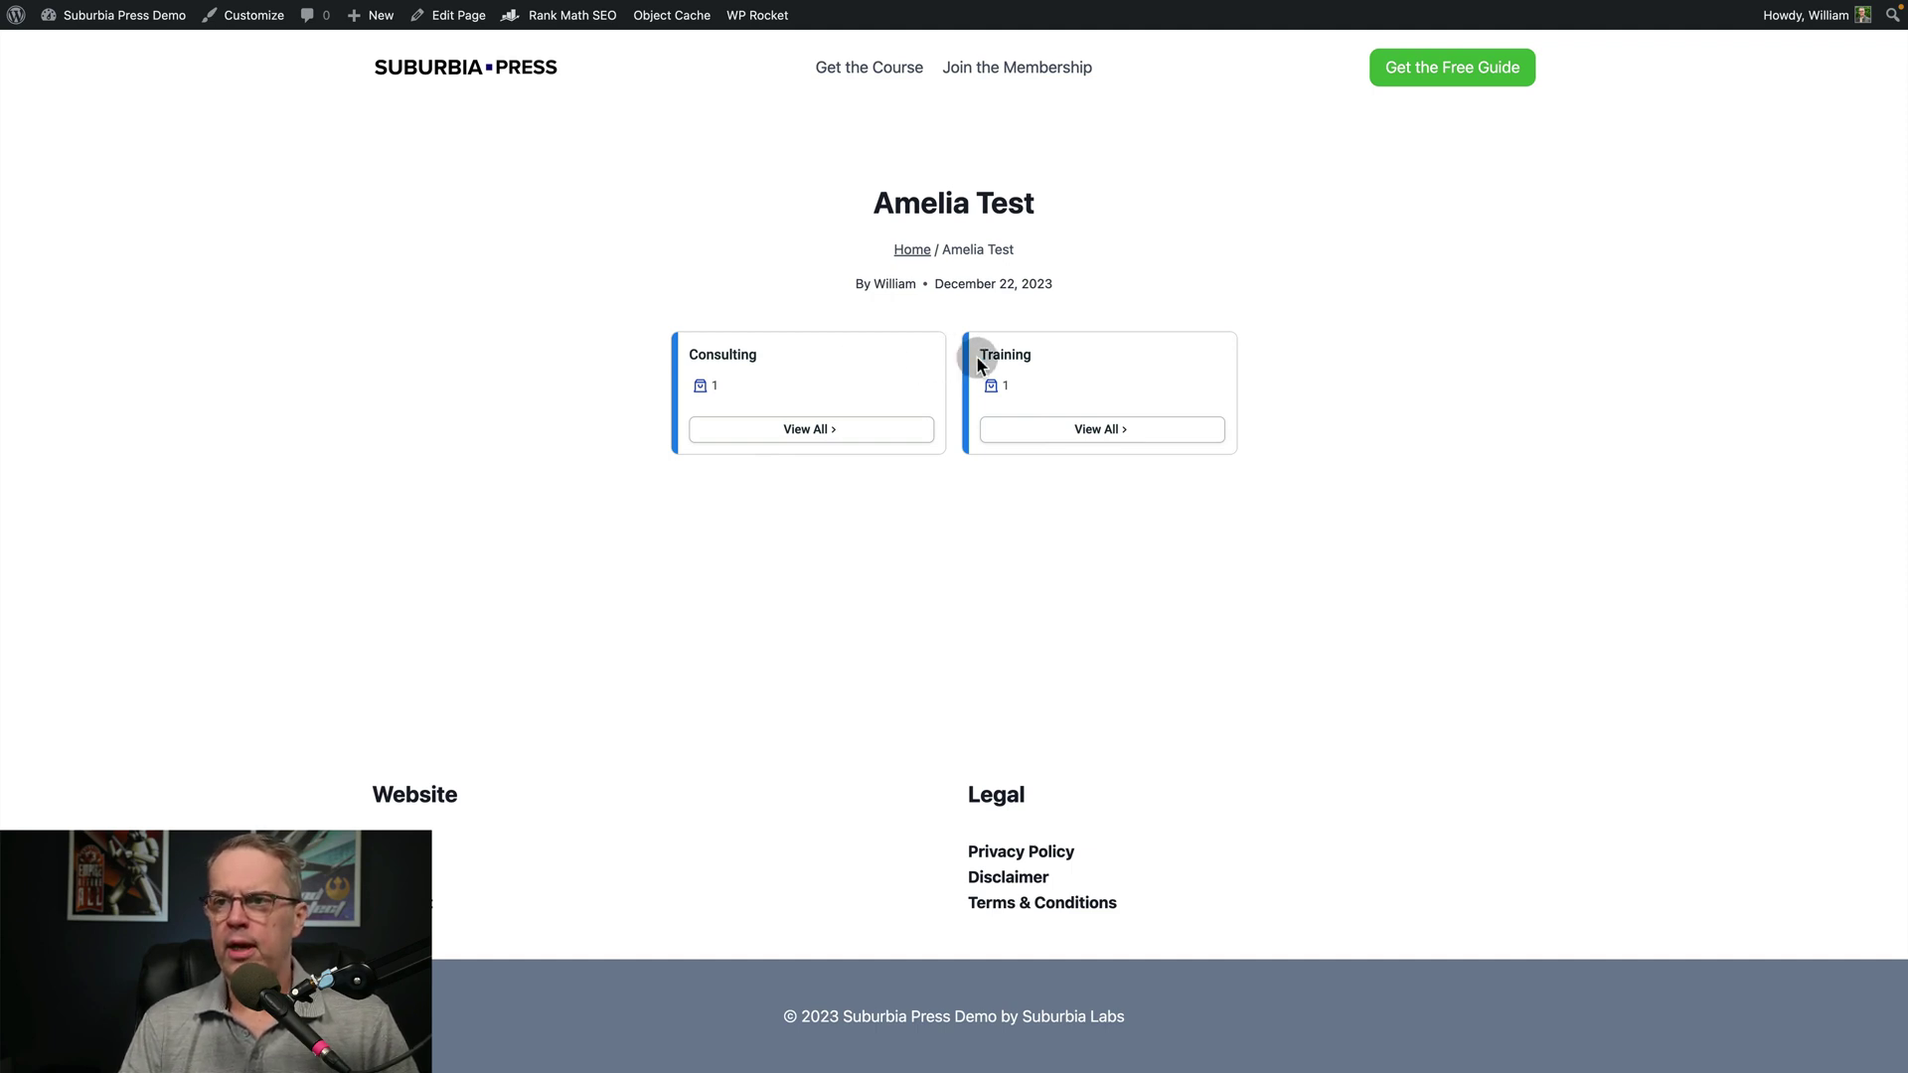
Show all Consulting services, filter by one employee, and switch to Training and back to Consulting
click(817, 430)
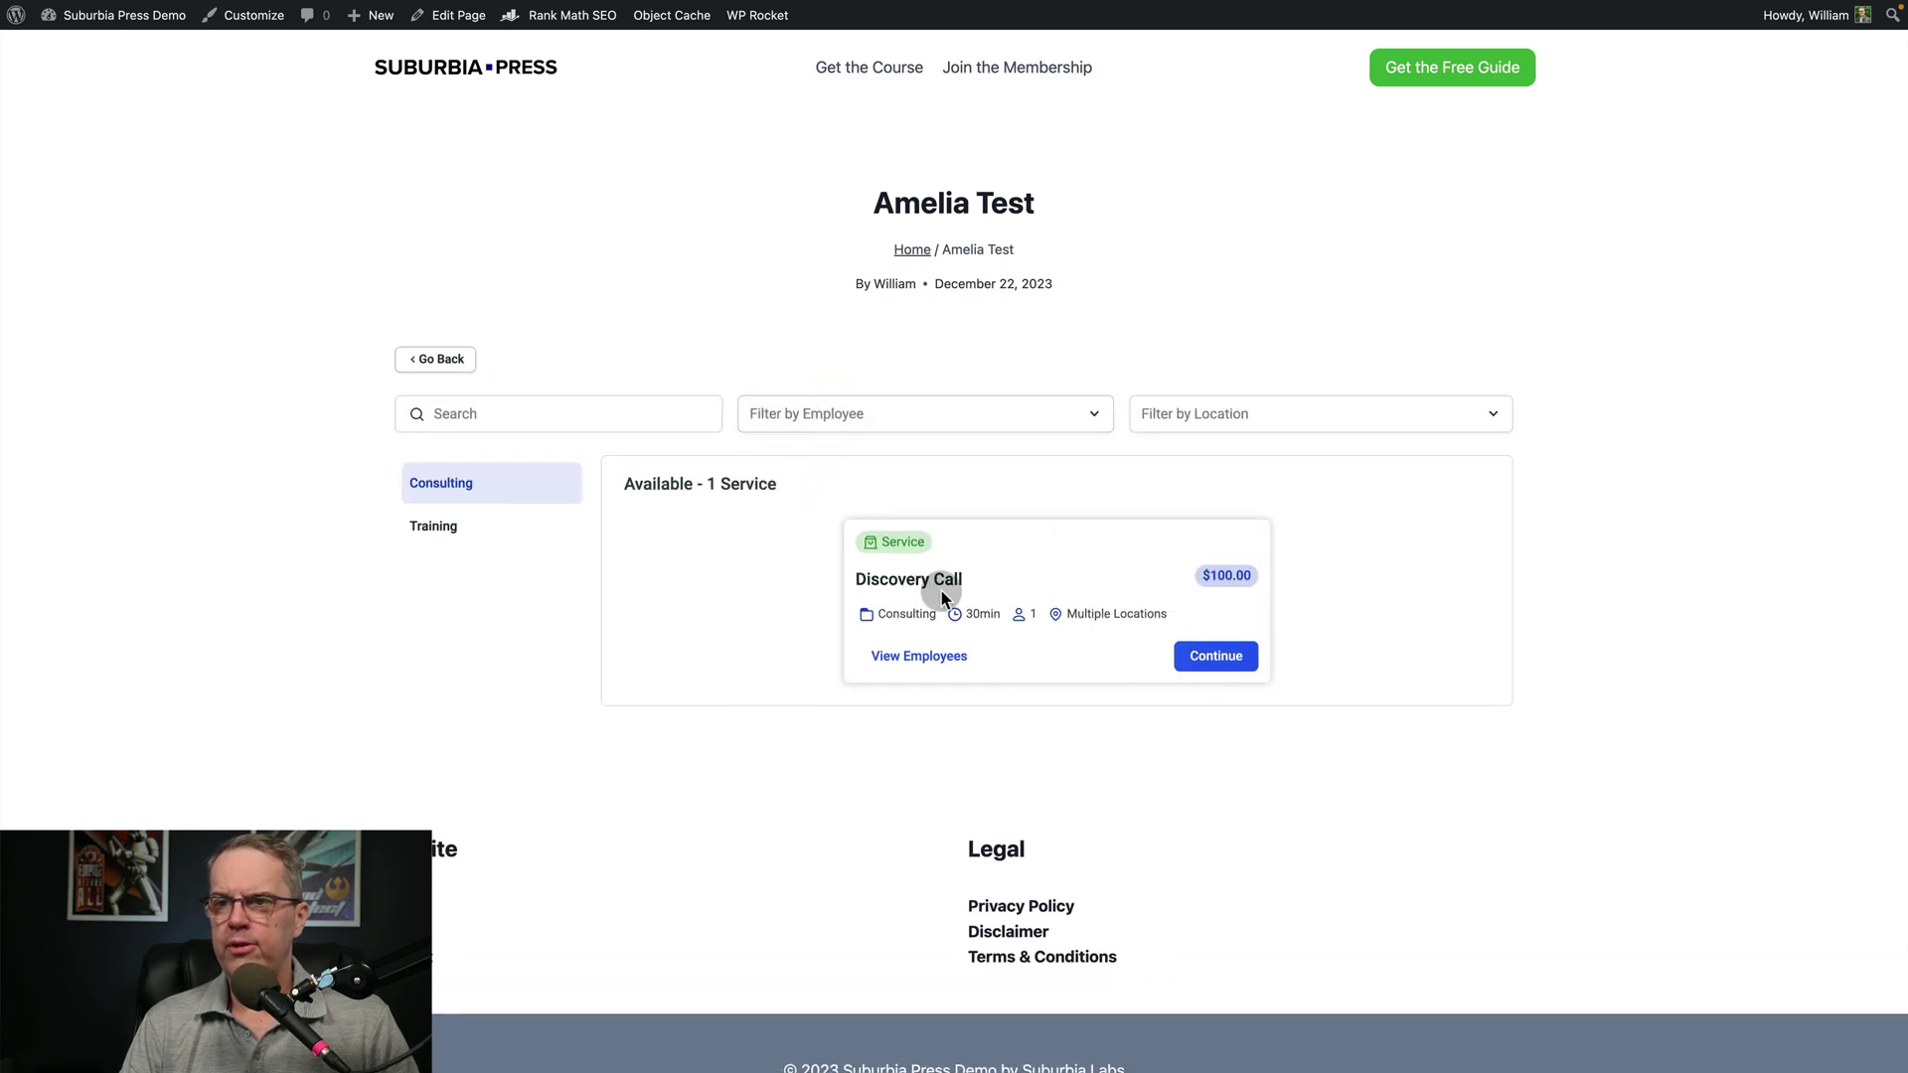
click(883, 417)
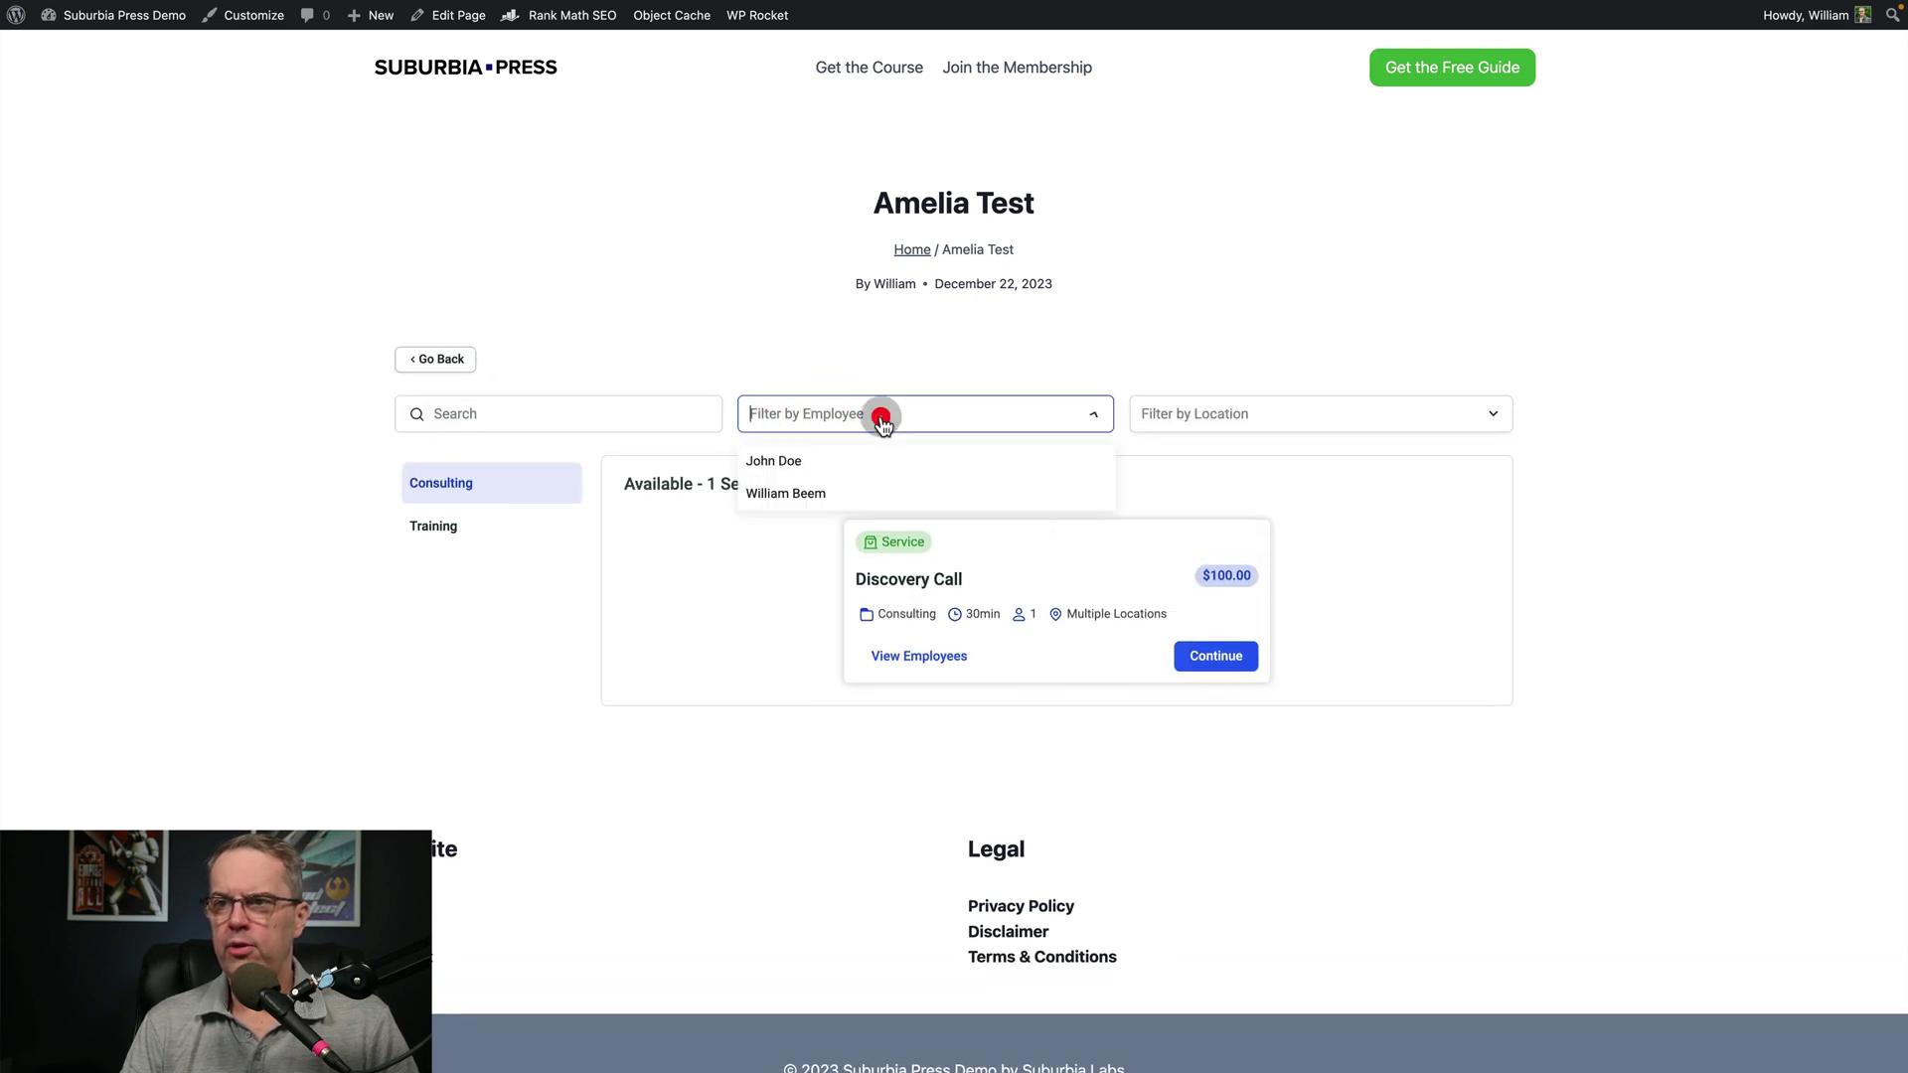
click(804, 497)
click(1308, 409)
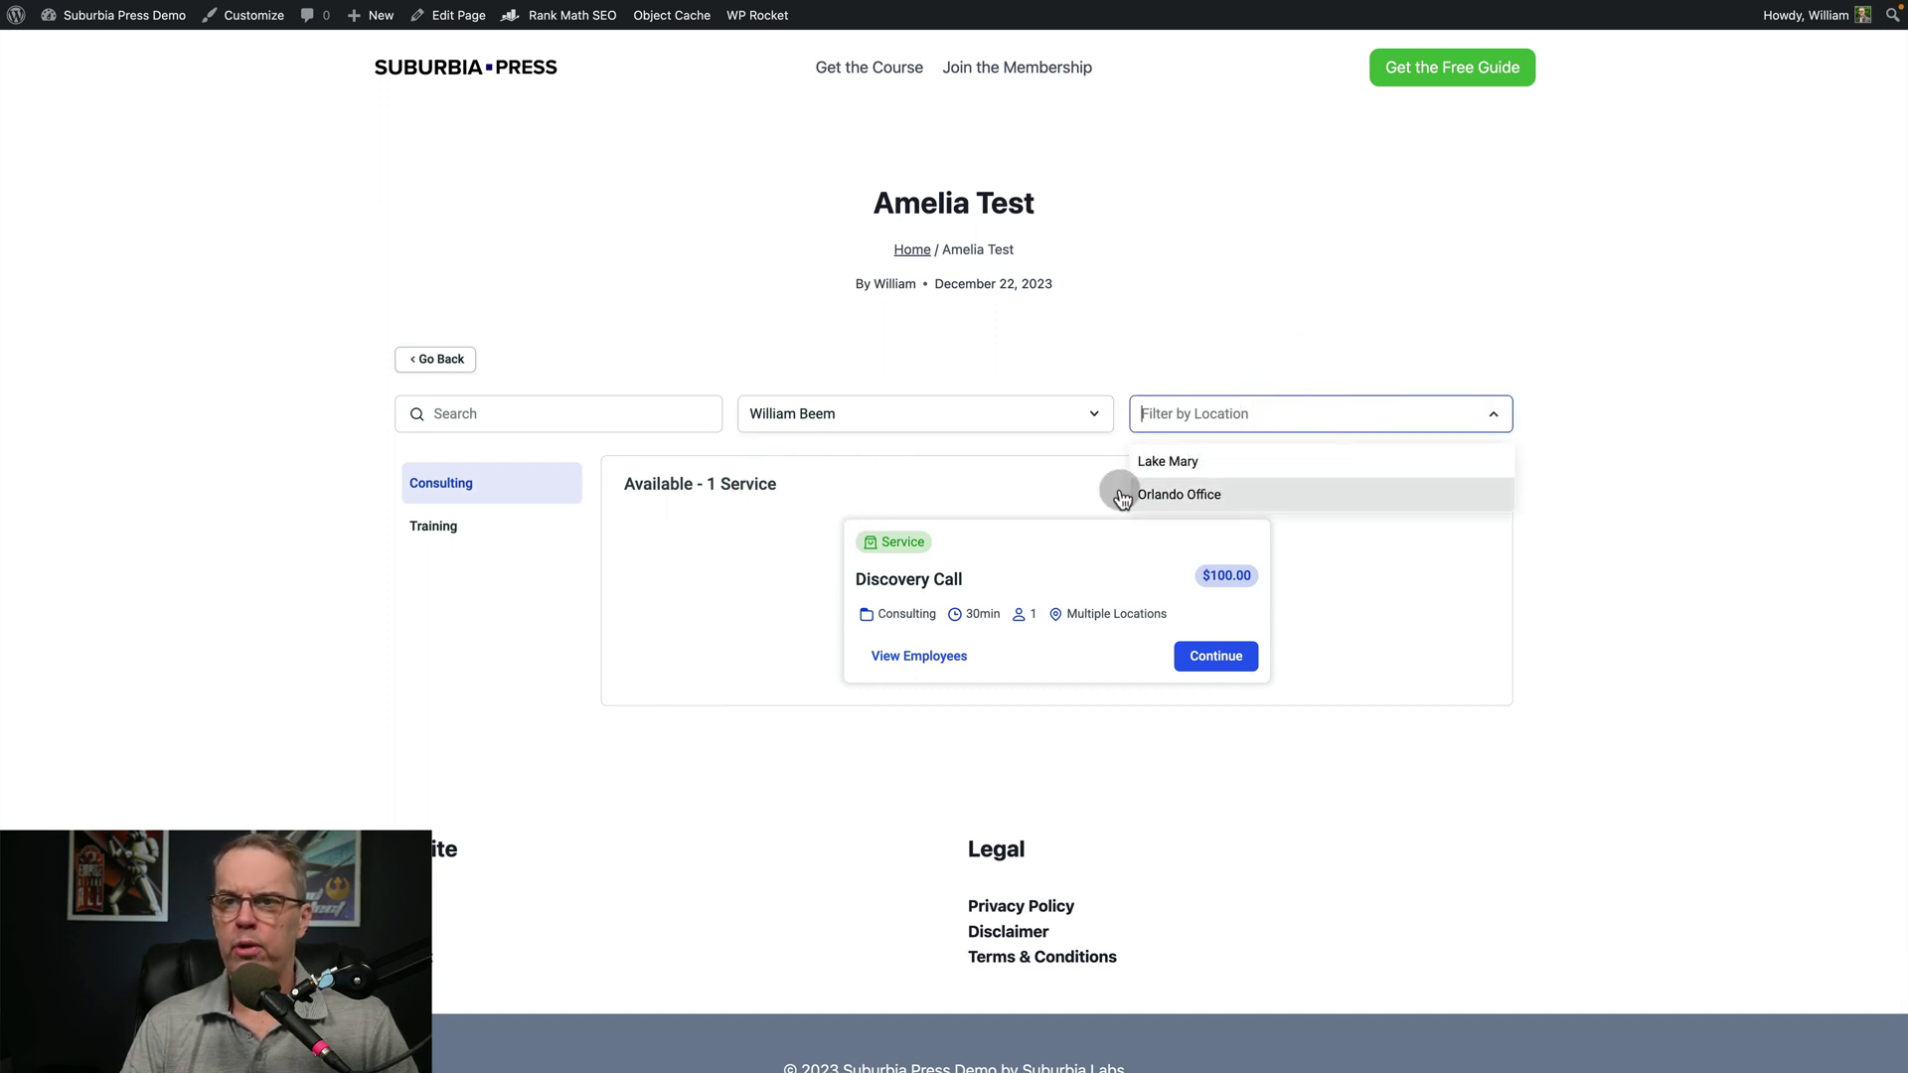
click(463, 527)
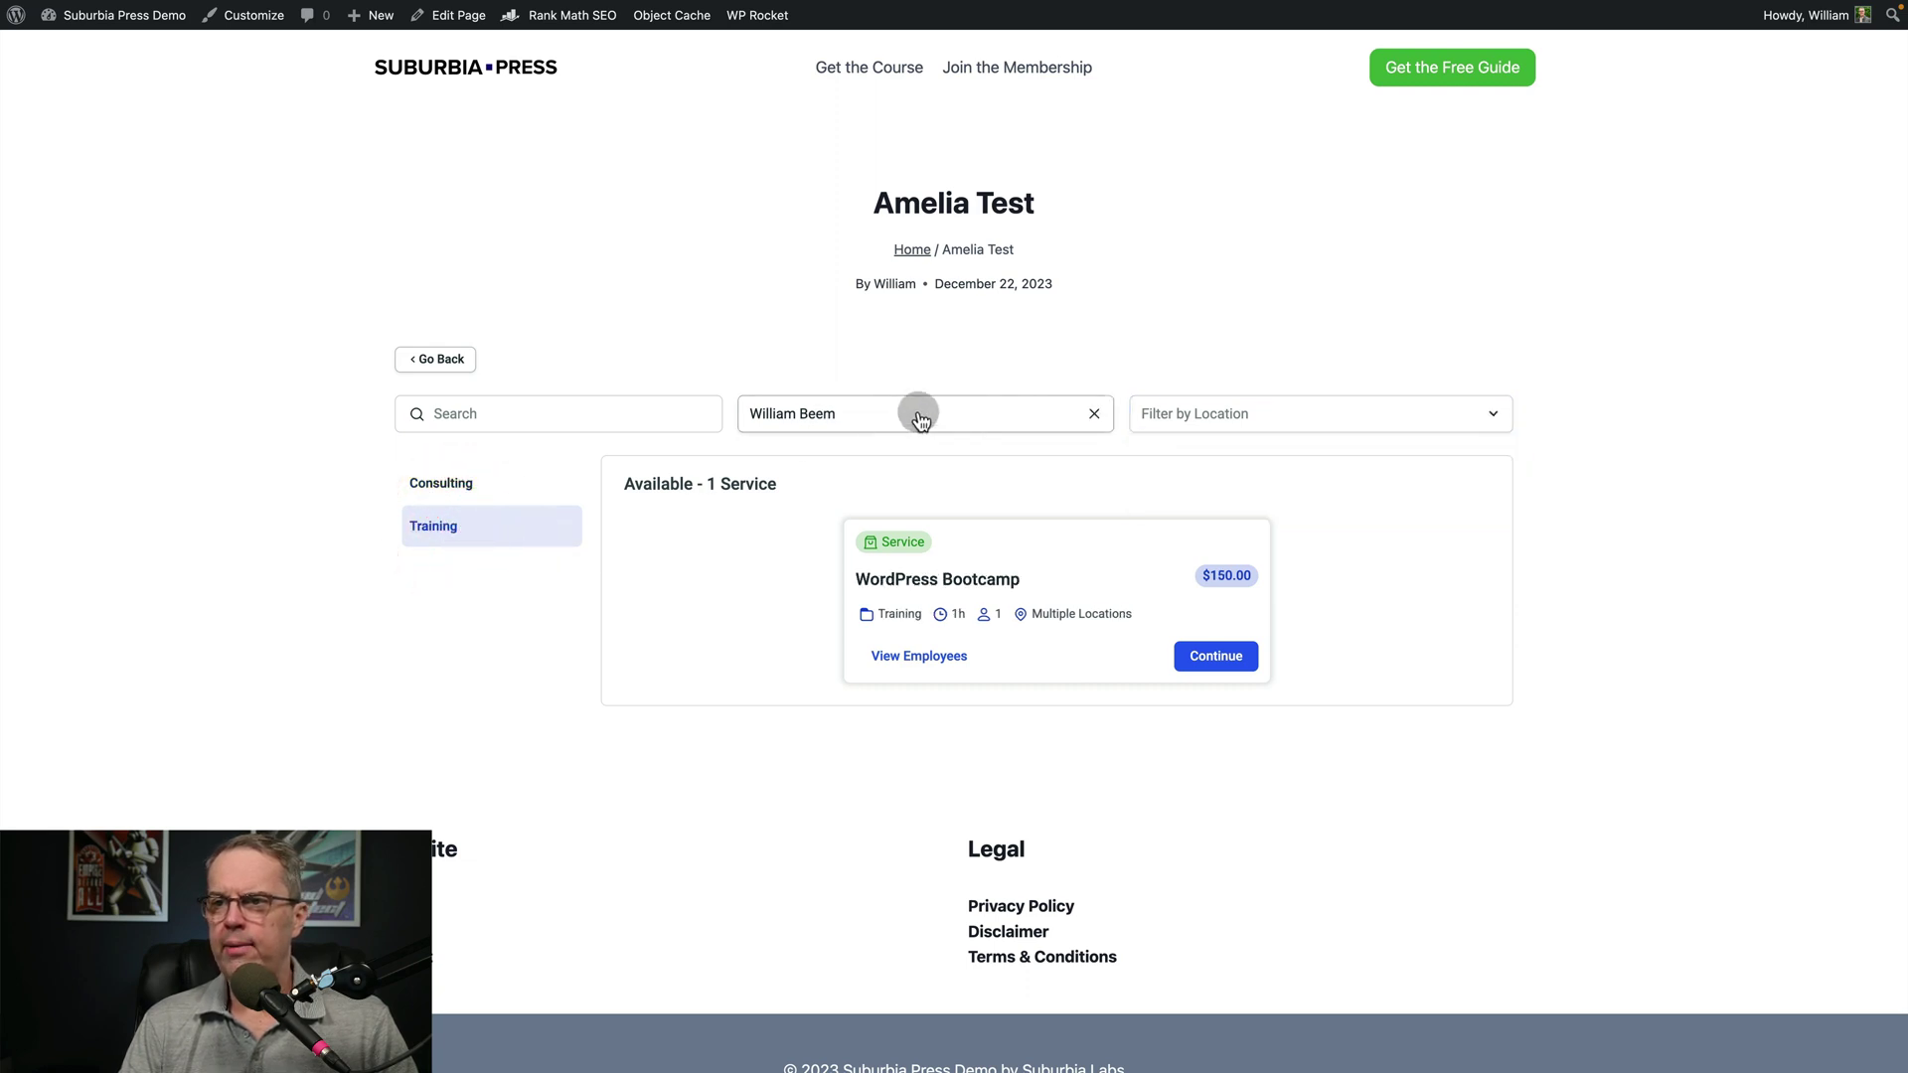
click(1204, 415)
click(789, 569)
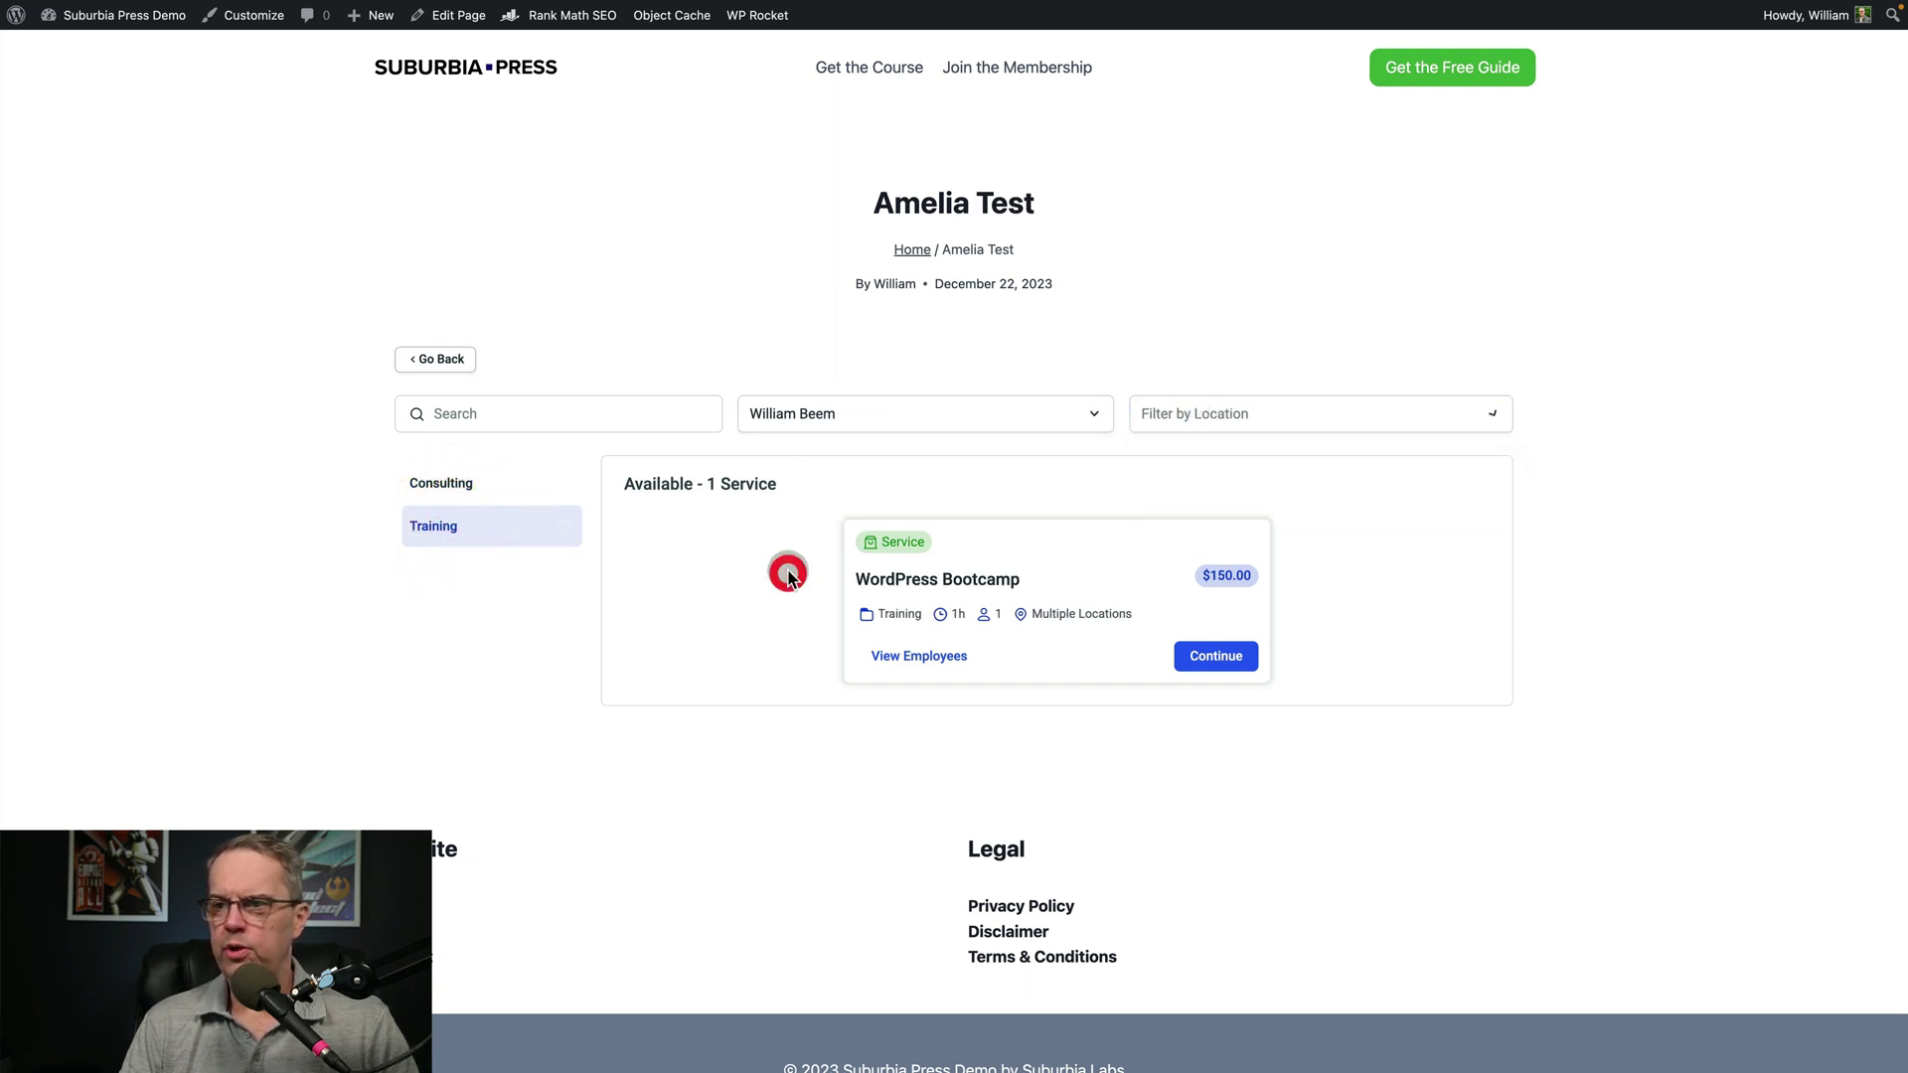
click(471, 484)
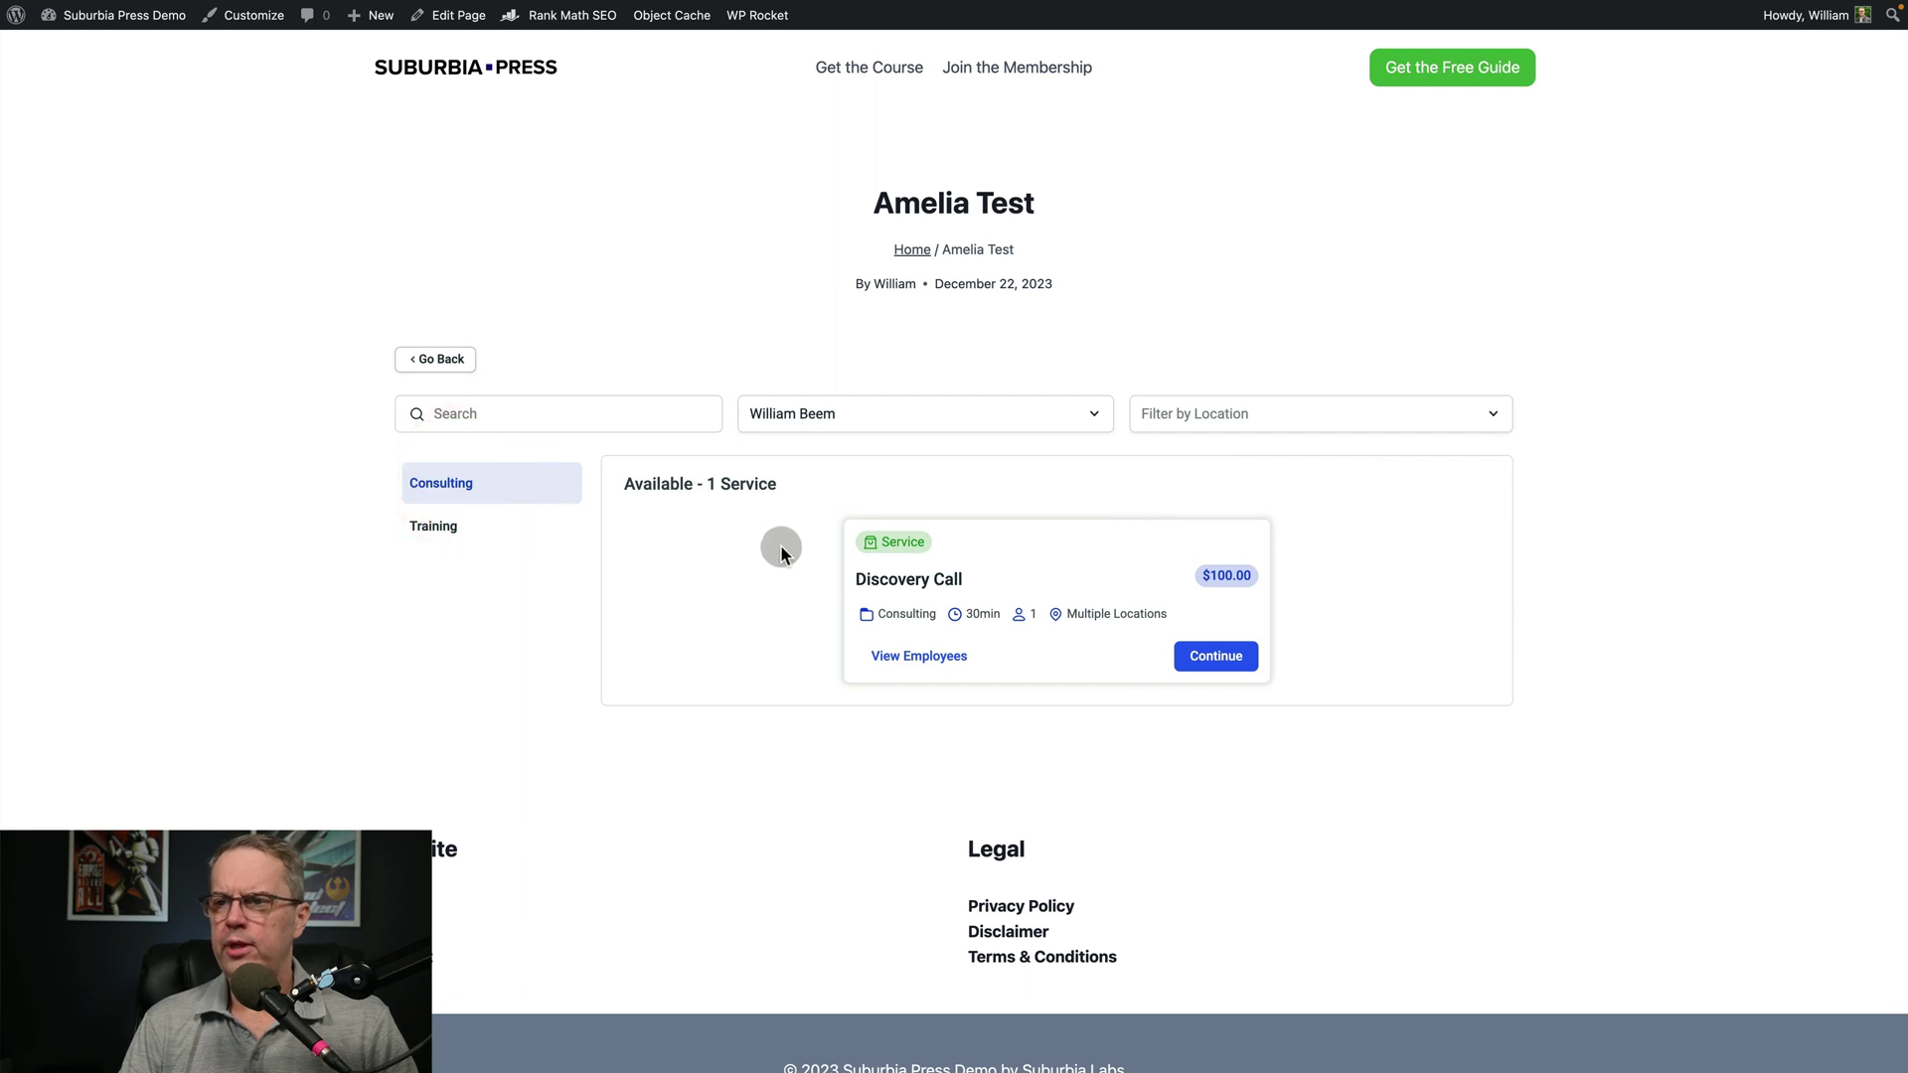
Change the employee filter to the other employee and list Discovery Call's available employees
click(618, 405)
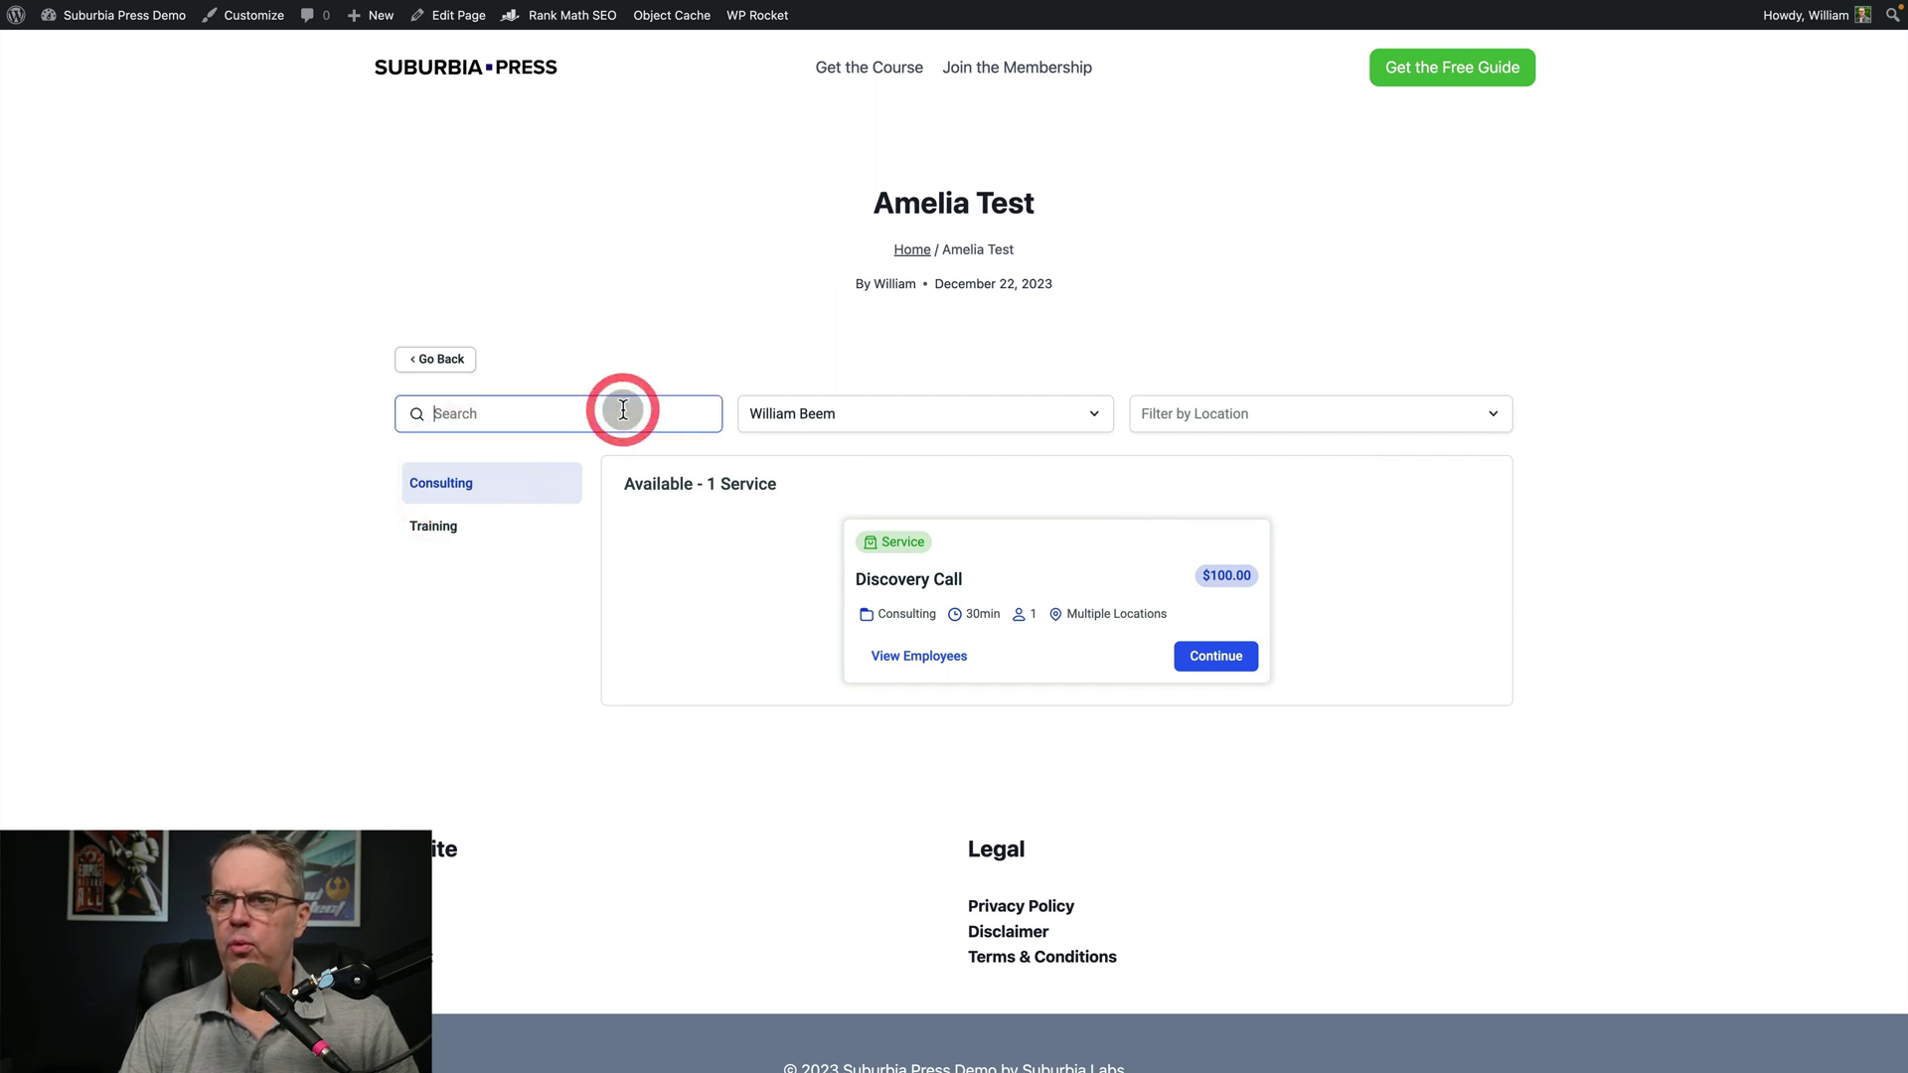
click(907, 411)
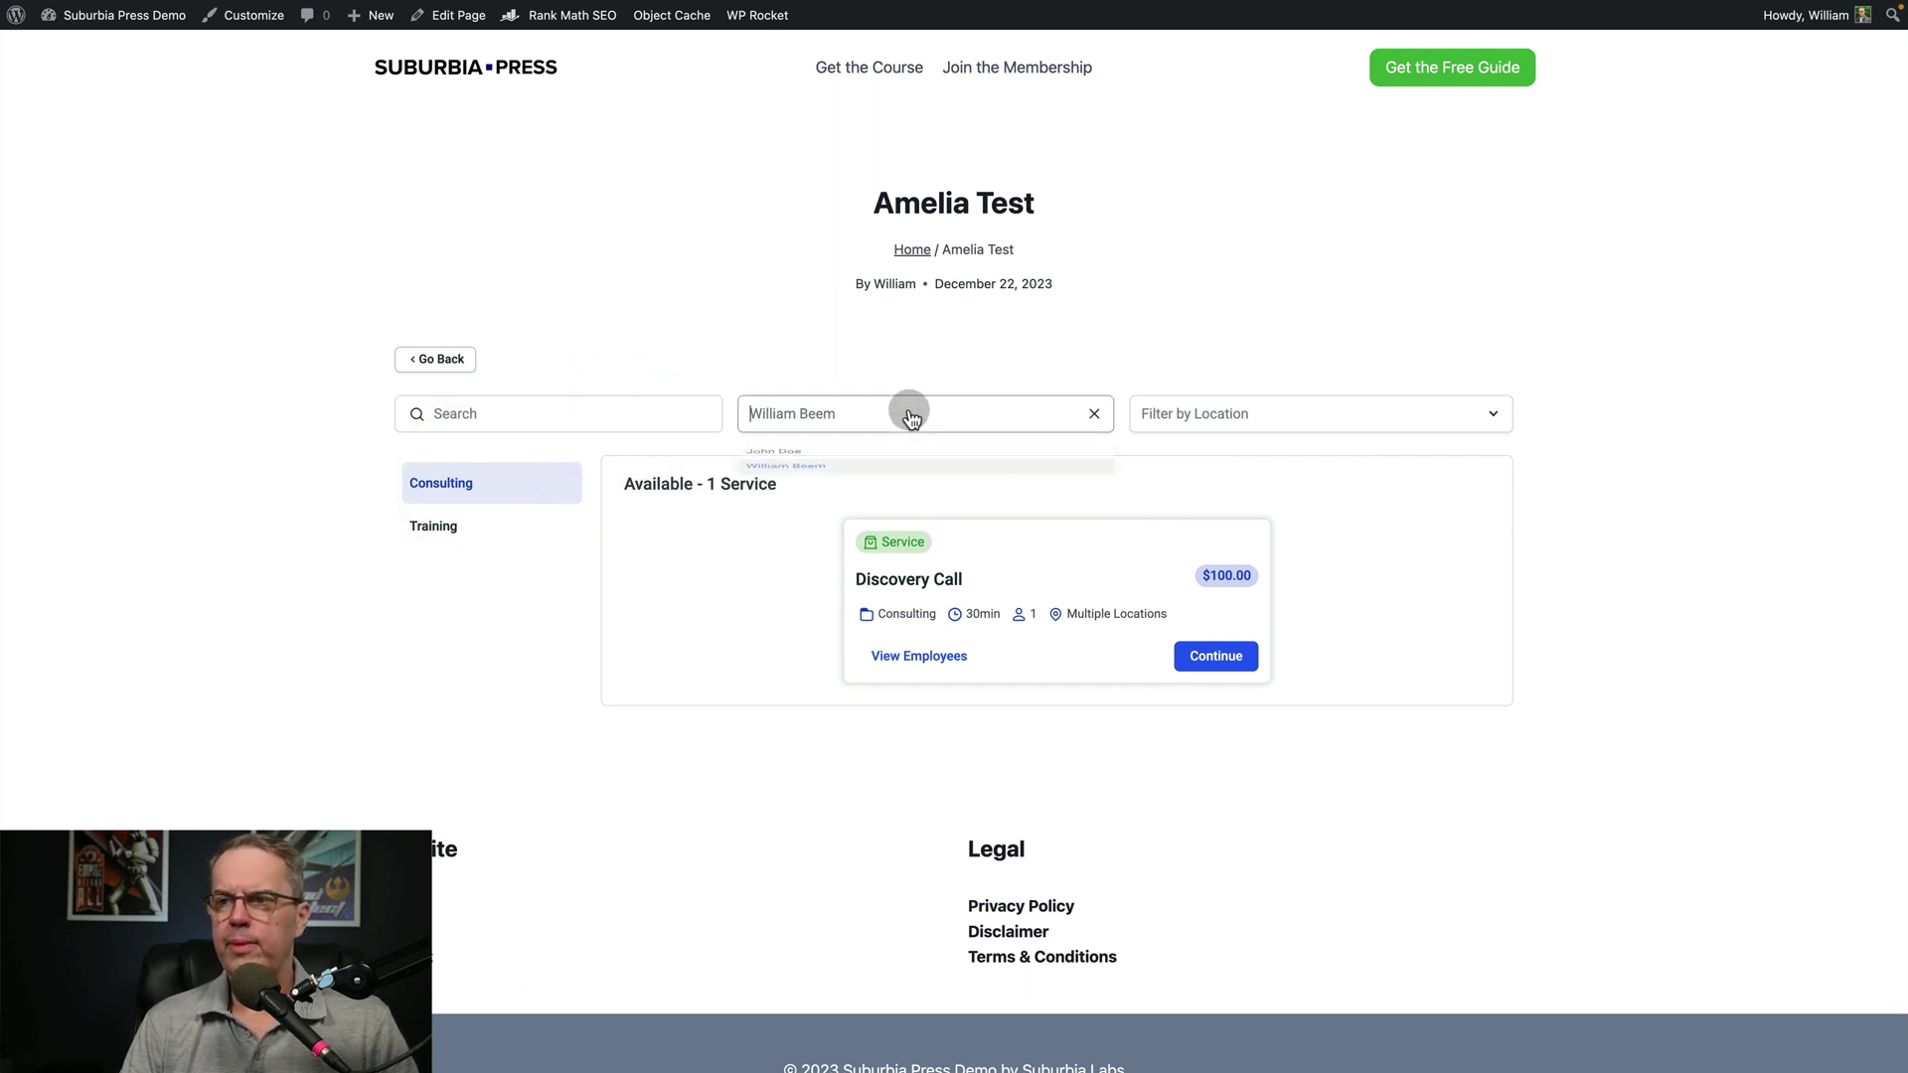
click(824, 461)
click(1183, 413)
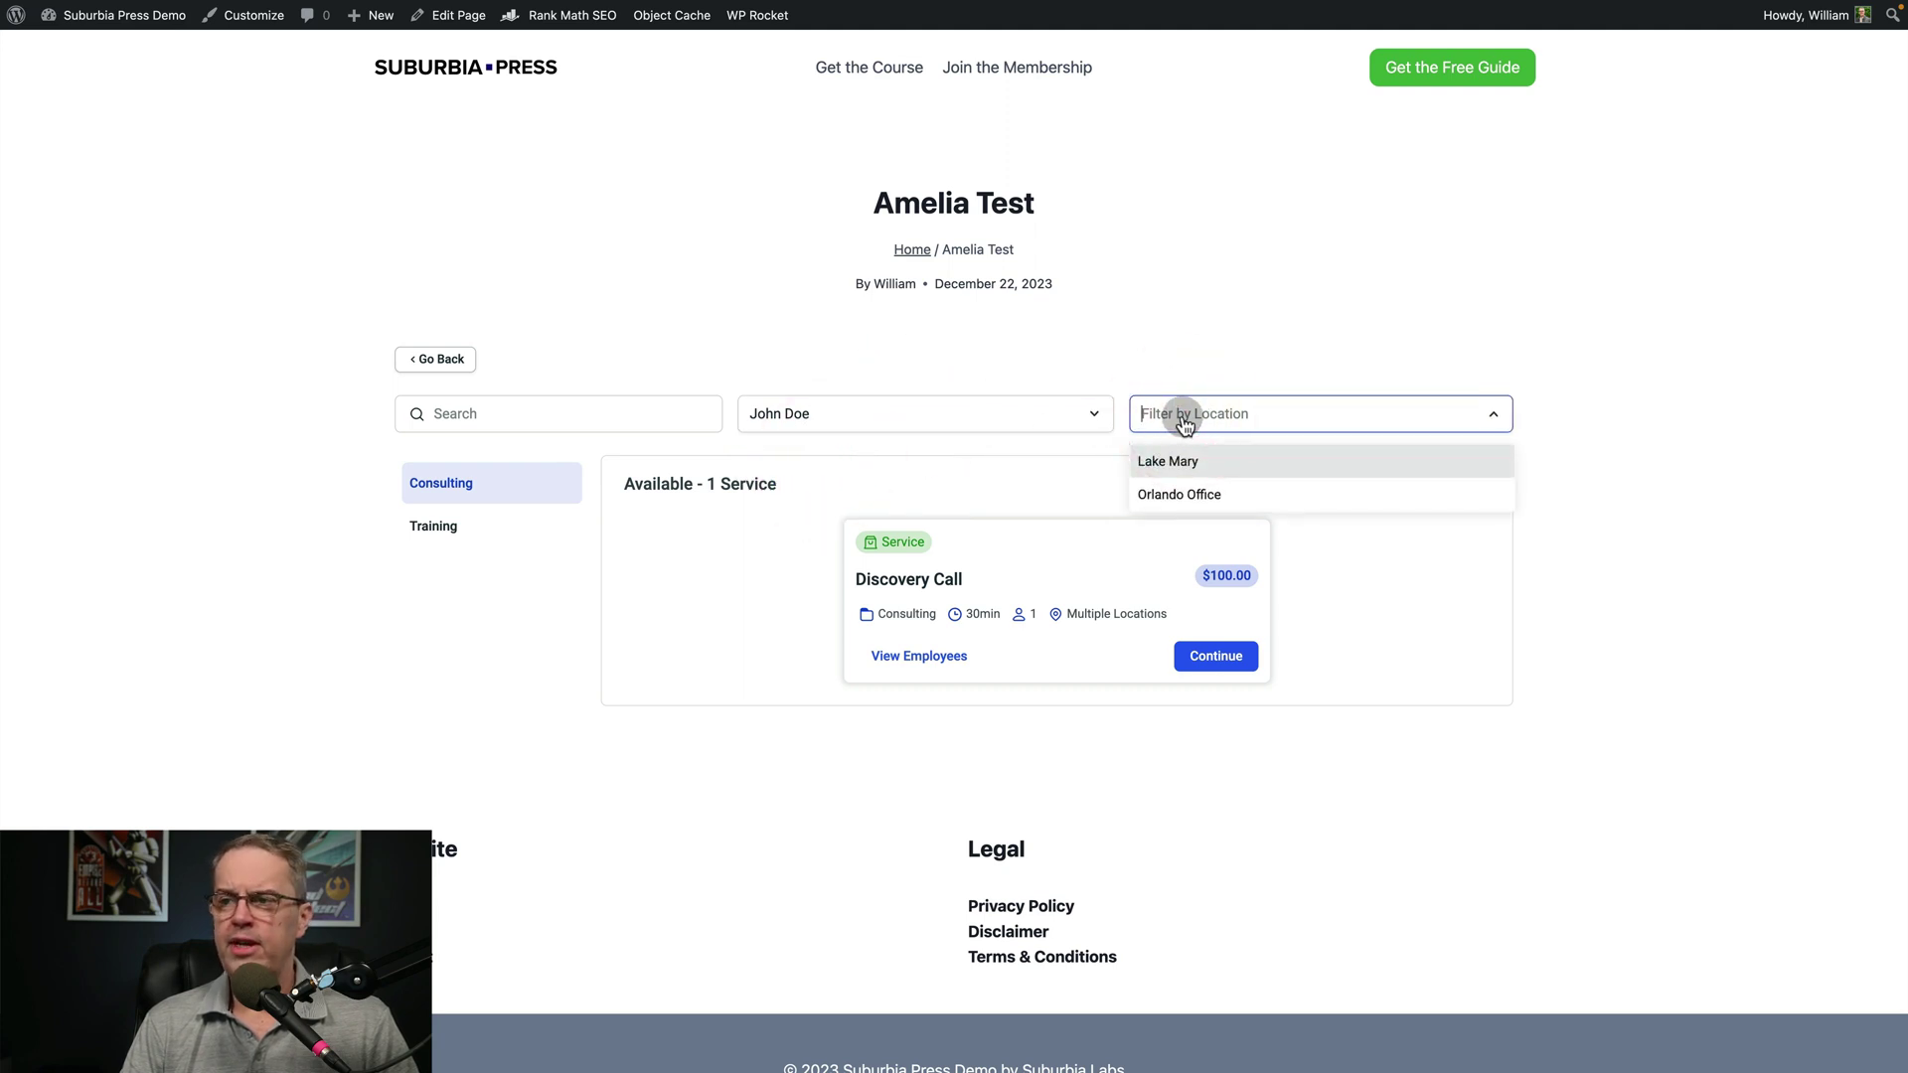
click(1090, 481)
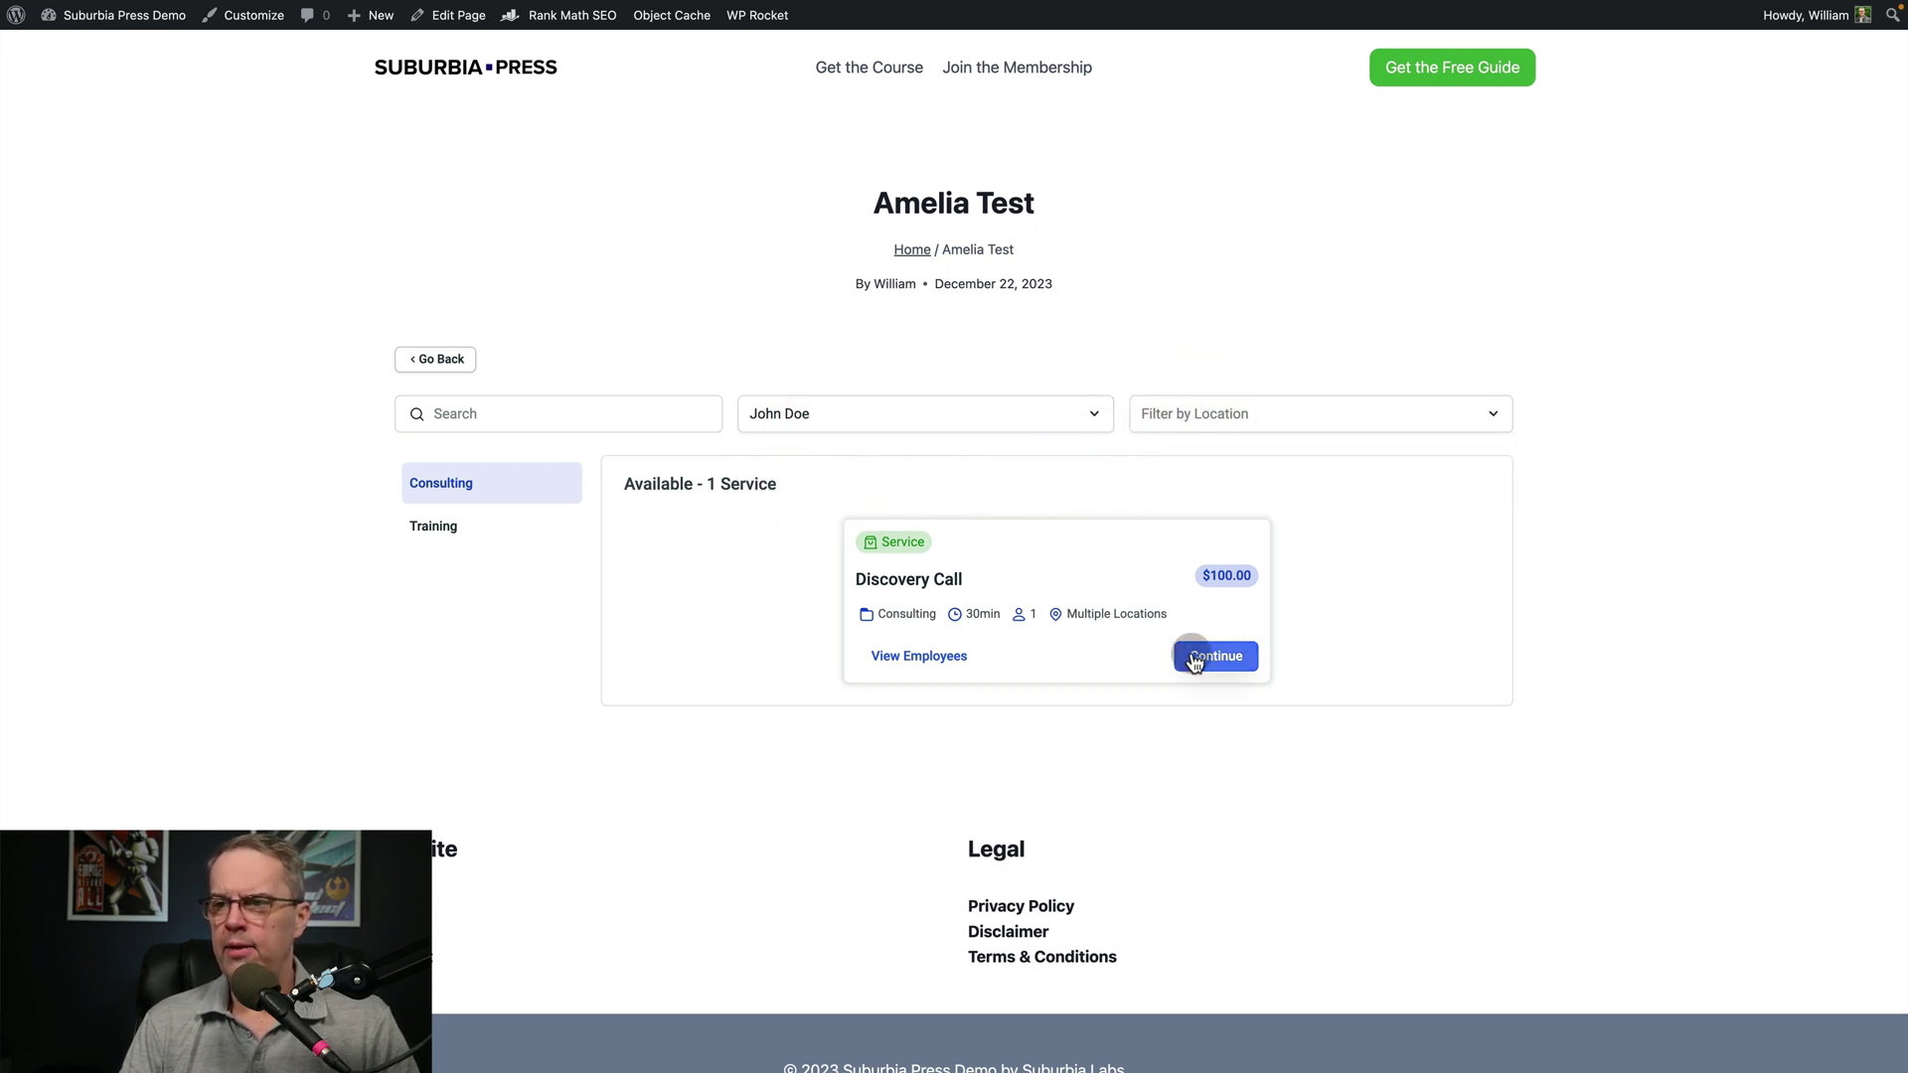
click(937, 655)
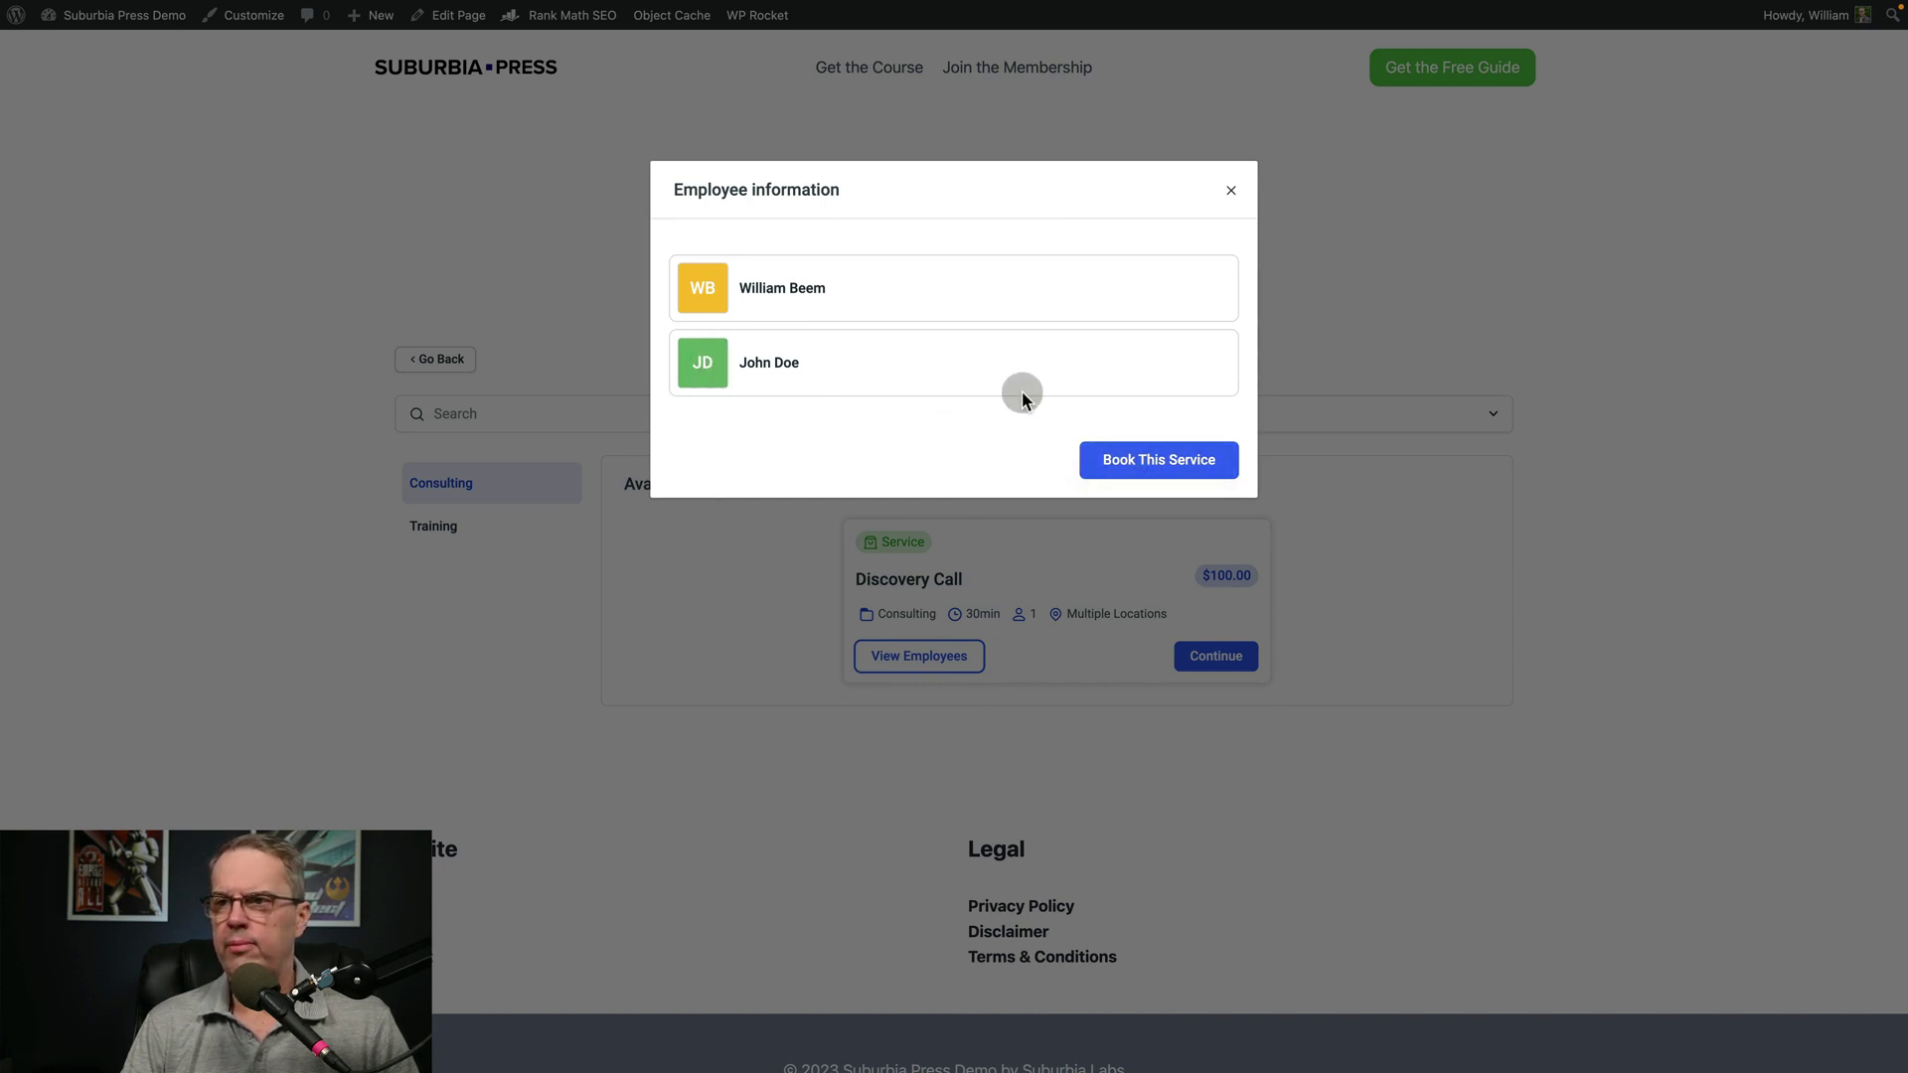
Open the Discovery Call service page and its Book Now booking form
click(861, 294)
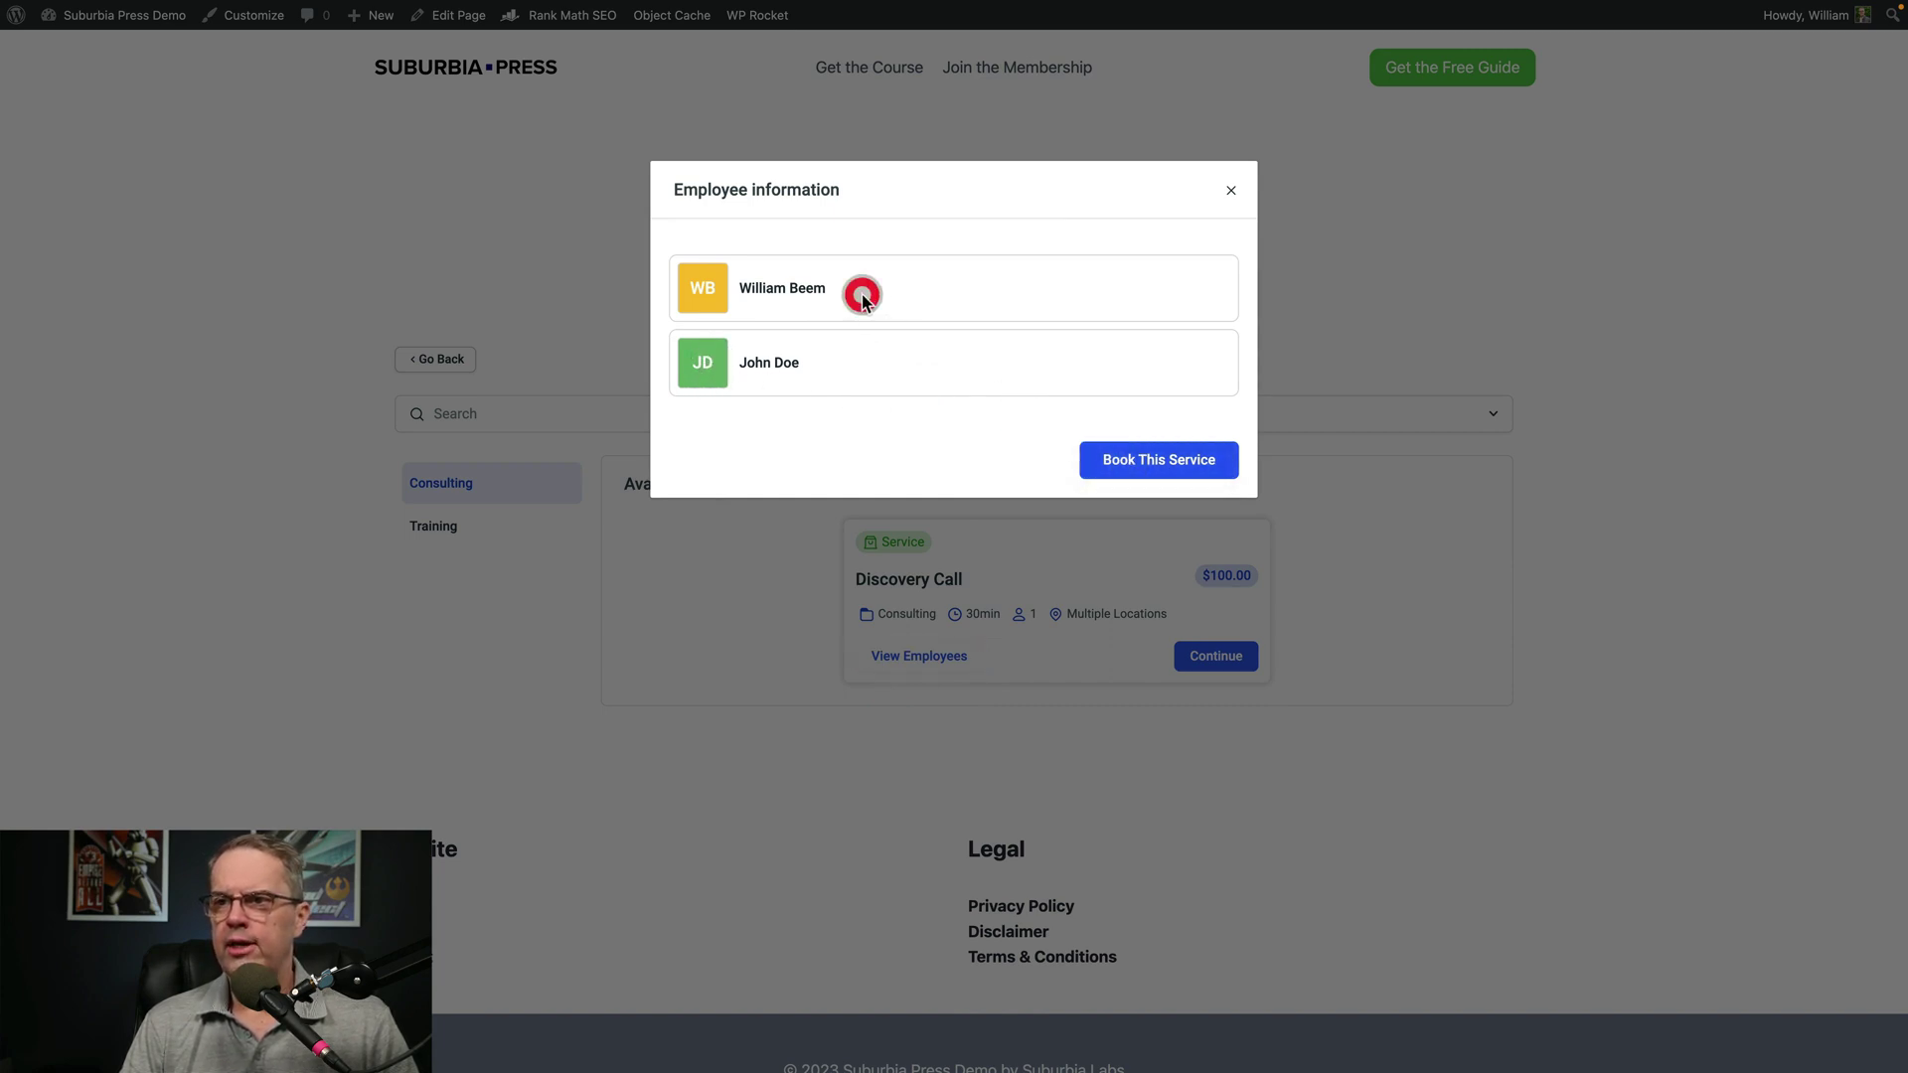
click(758, 366)
click(675, 361)
click(1142, 459)
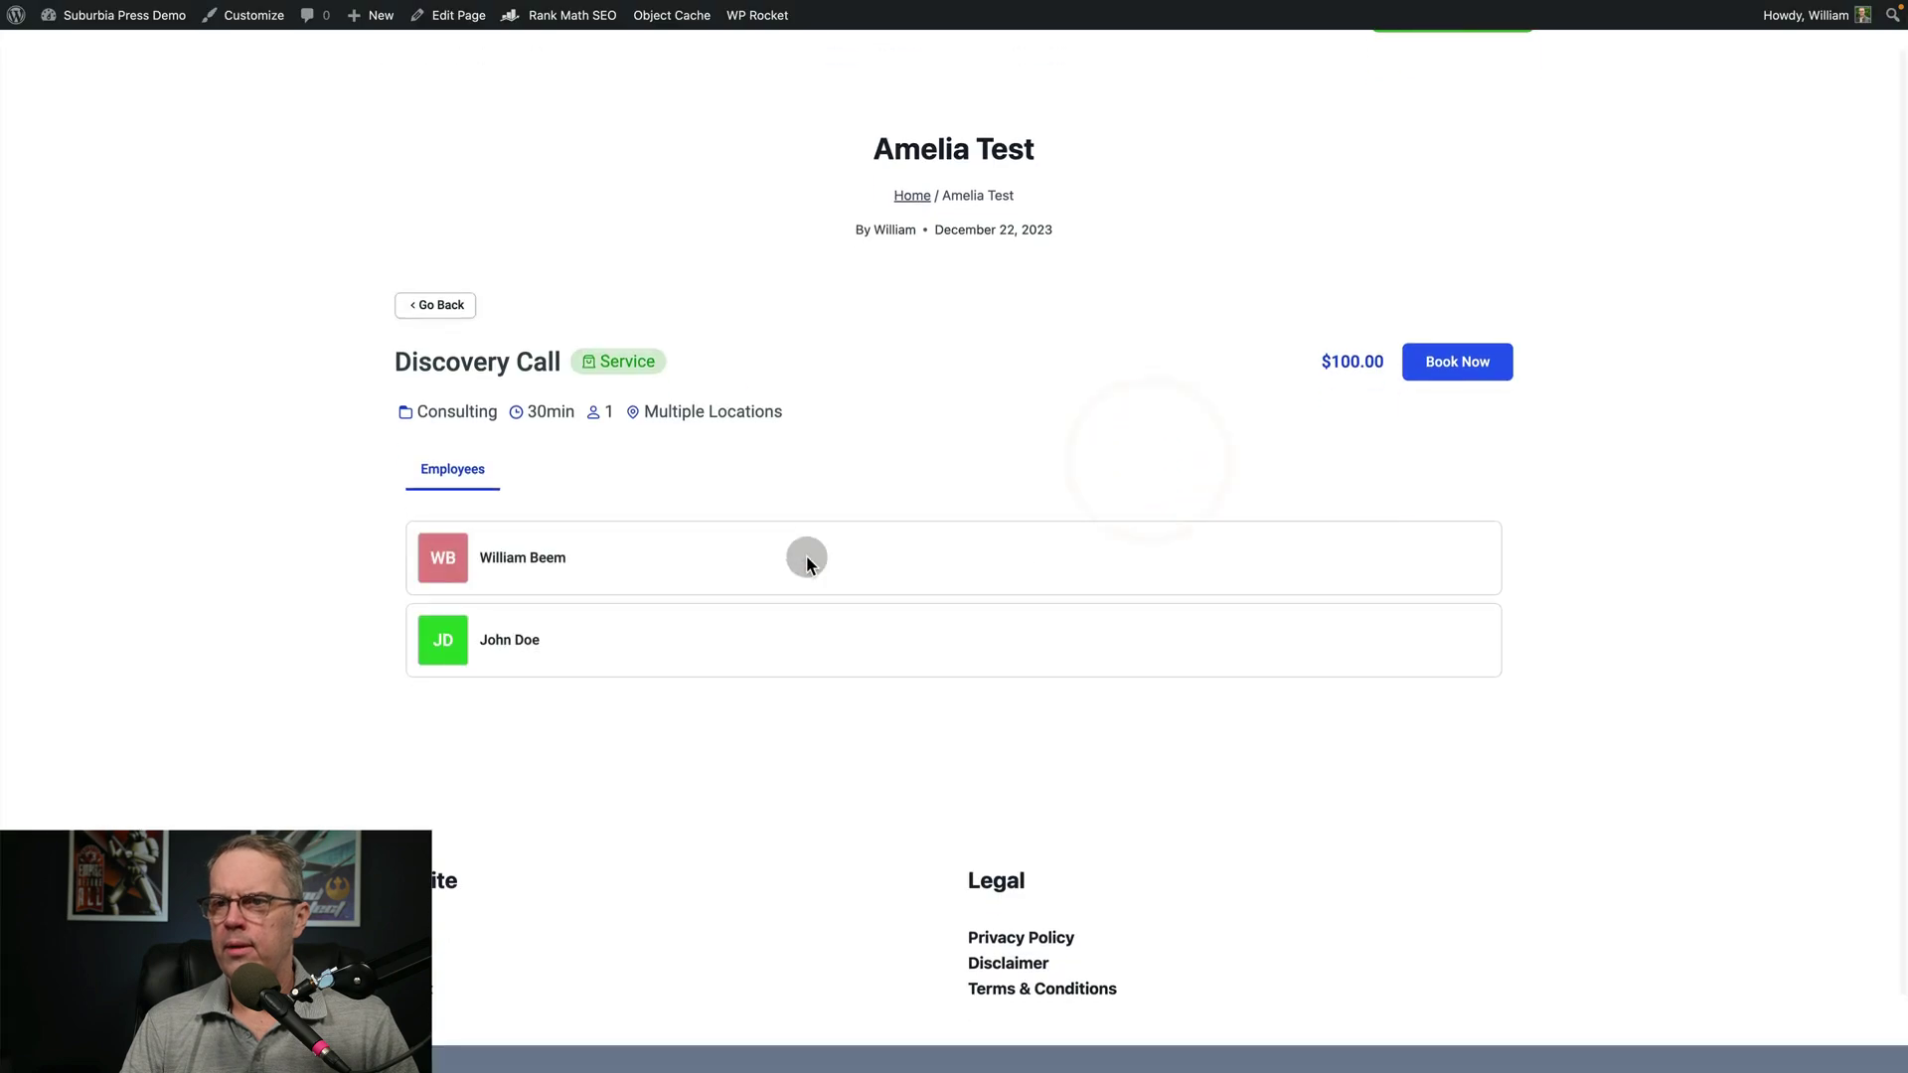
click(446, 650)
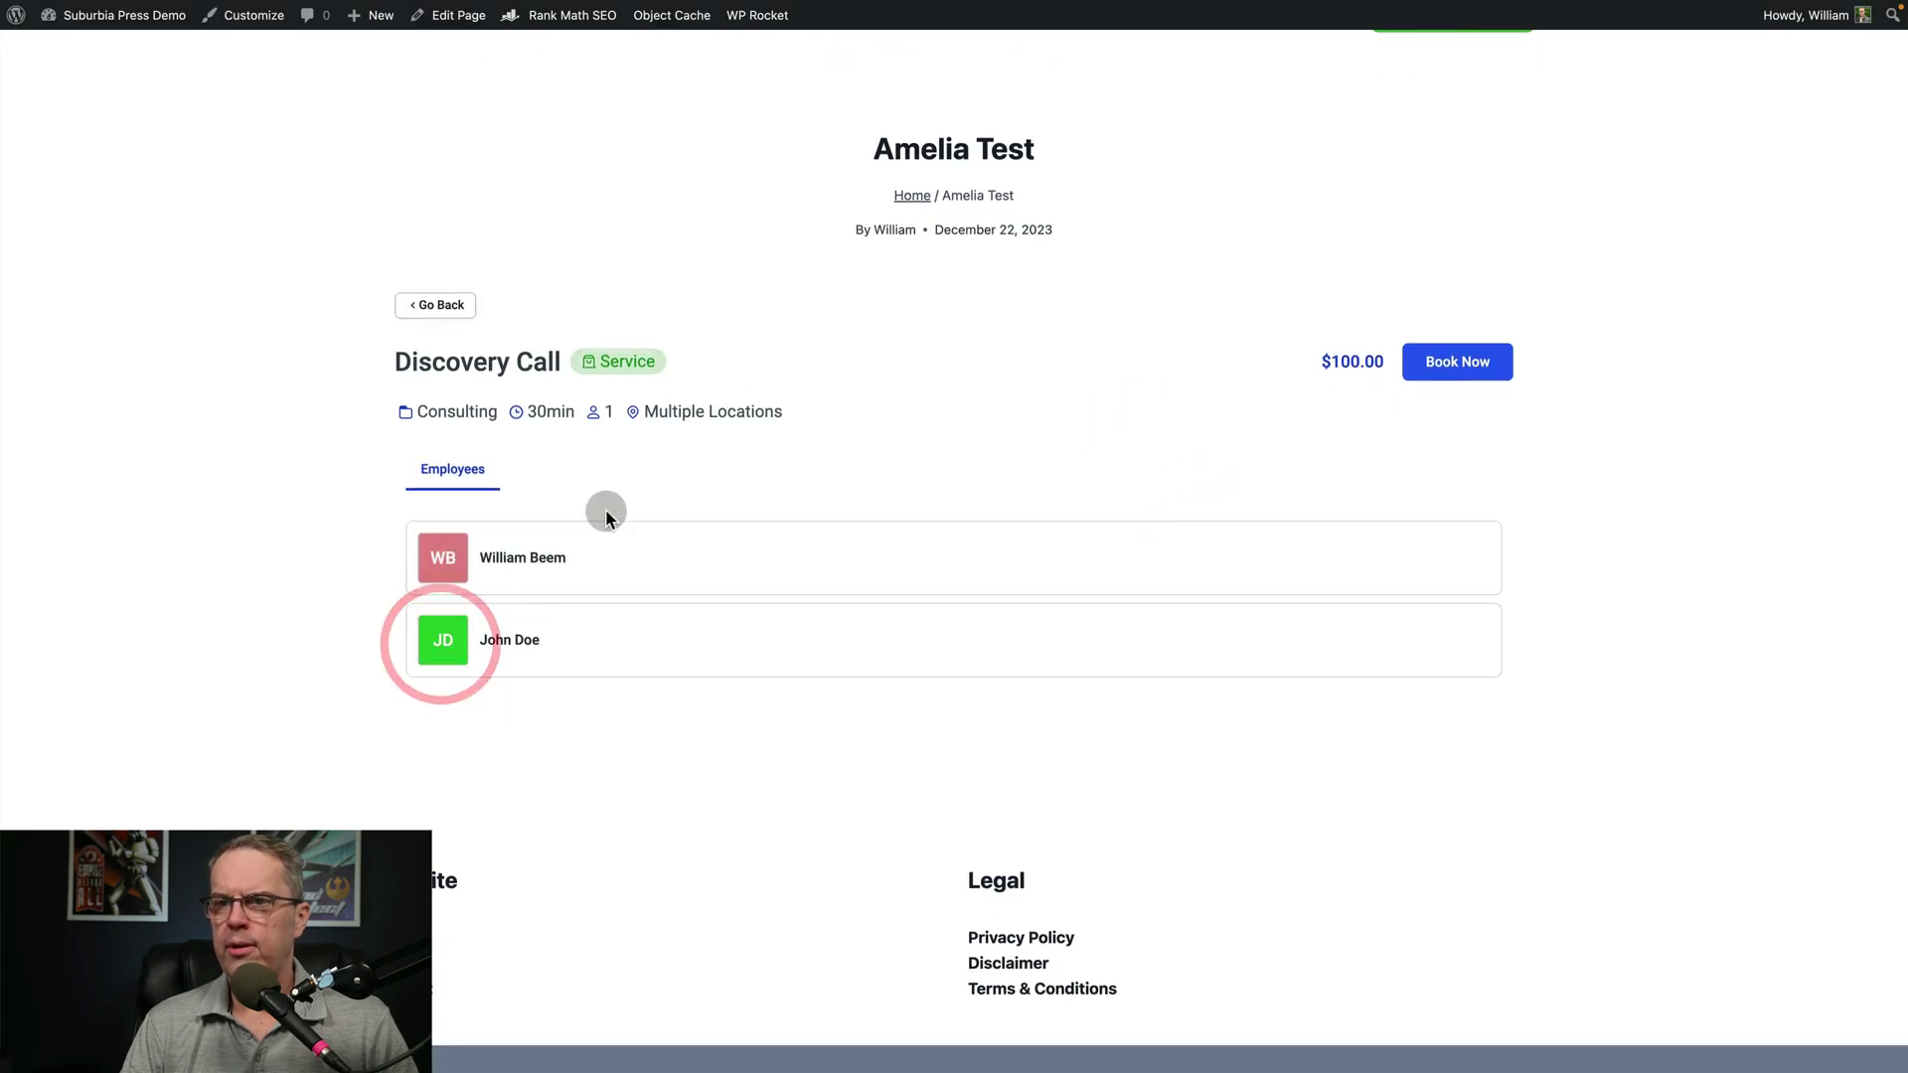
click(1441, 370)
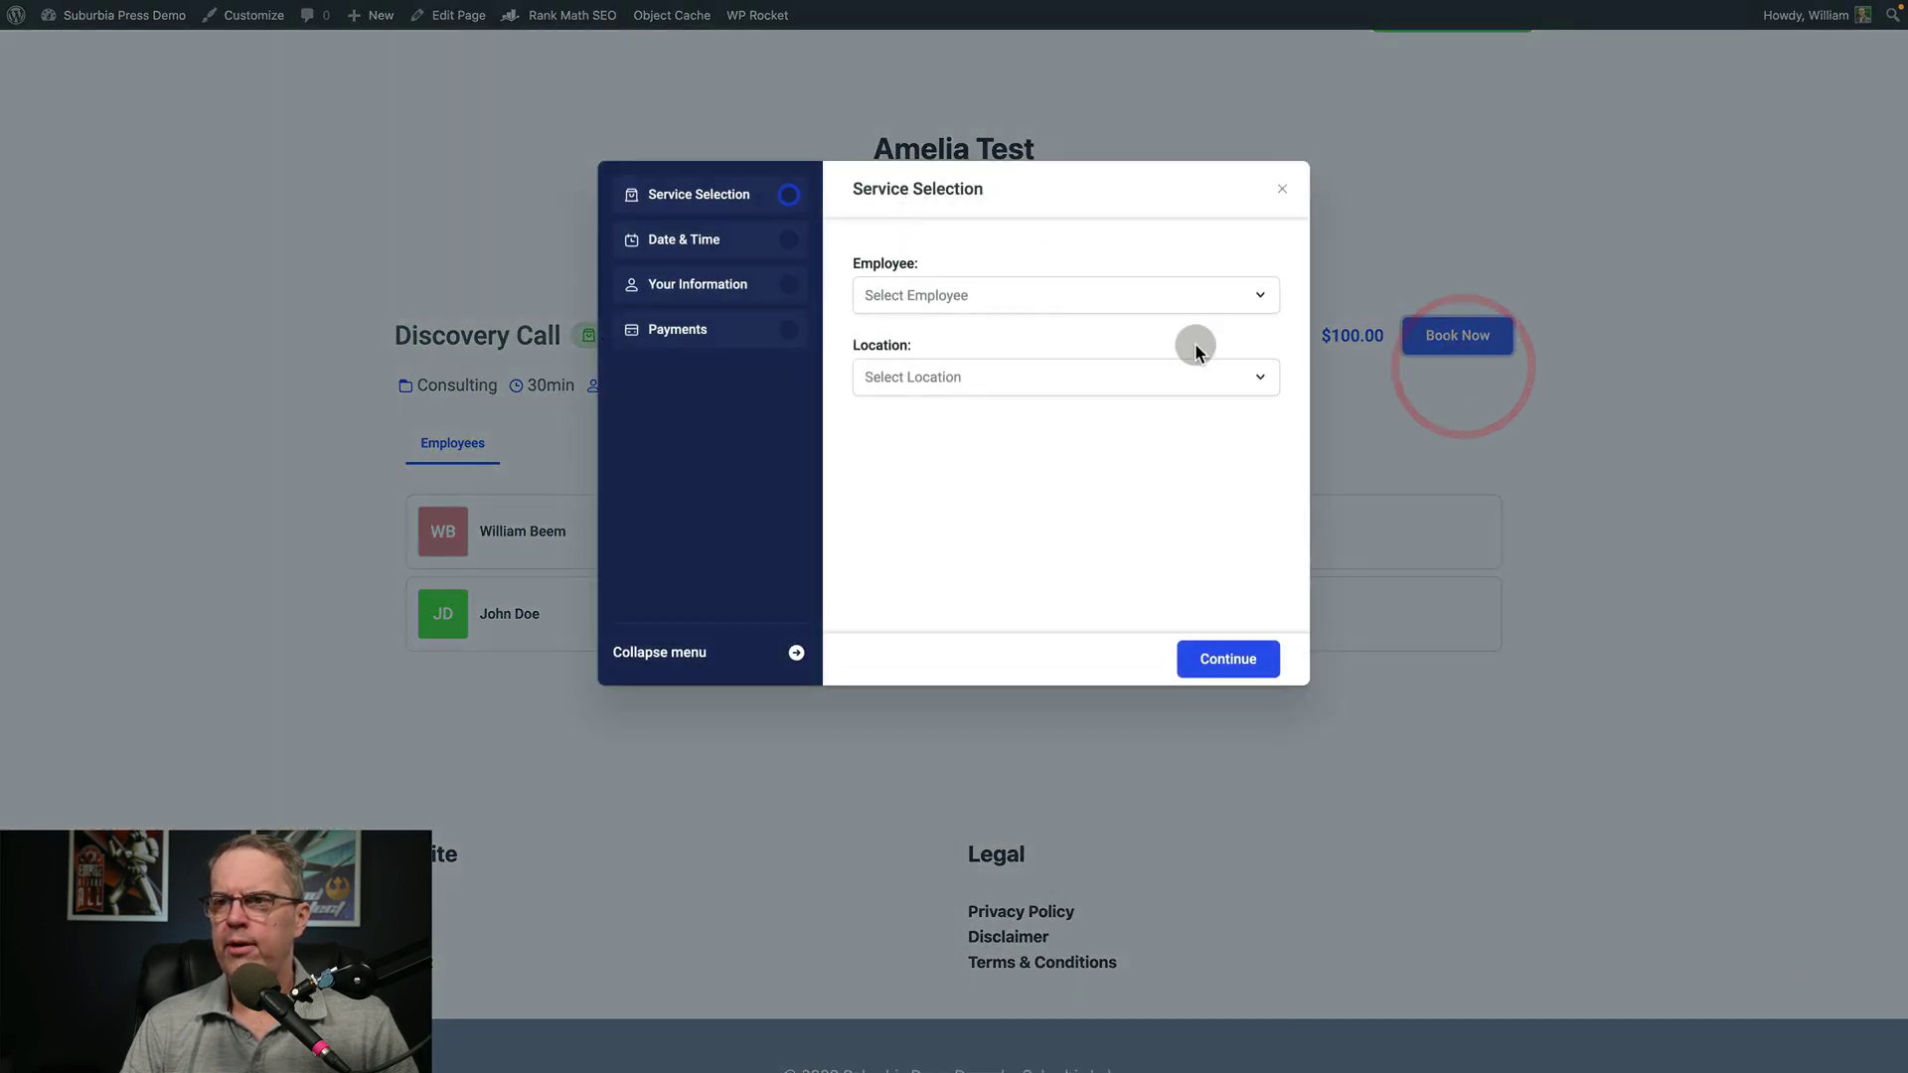
Choose an employee and Orlando Office, then continue to the date and time step
click(1008, 298)
click(963, 352)
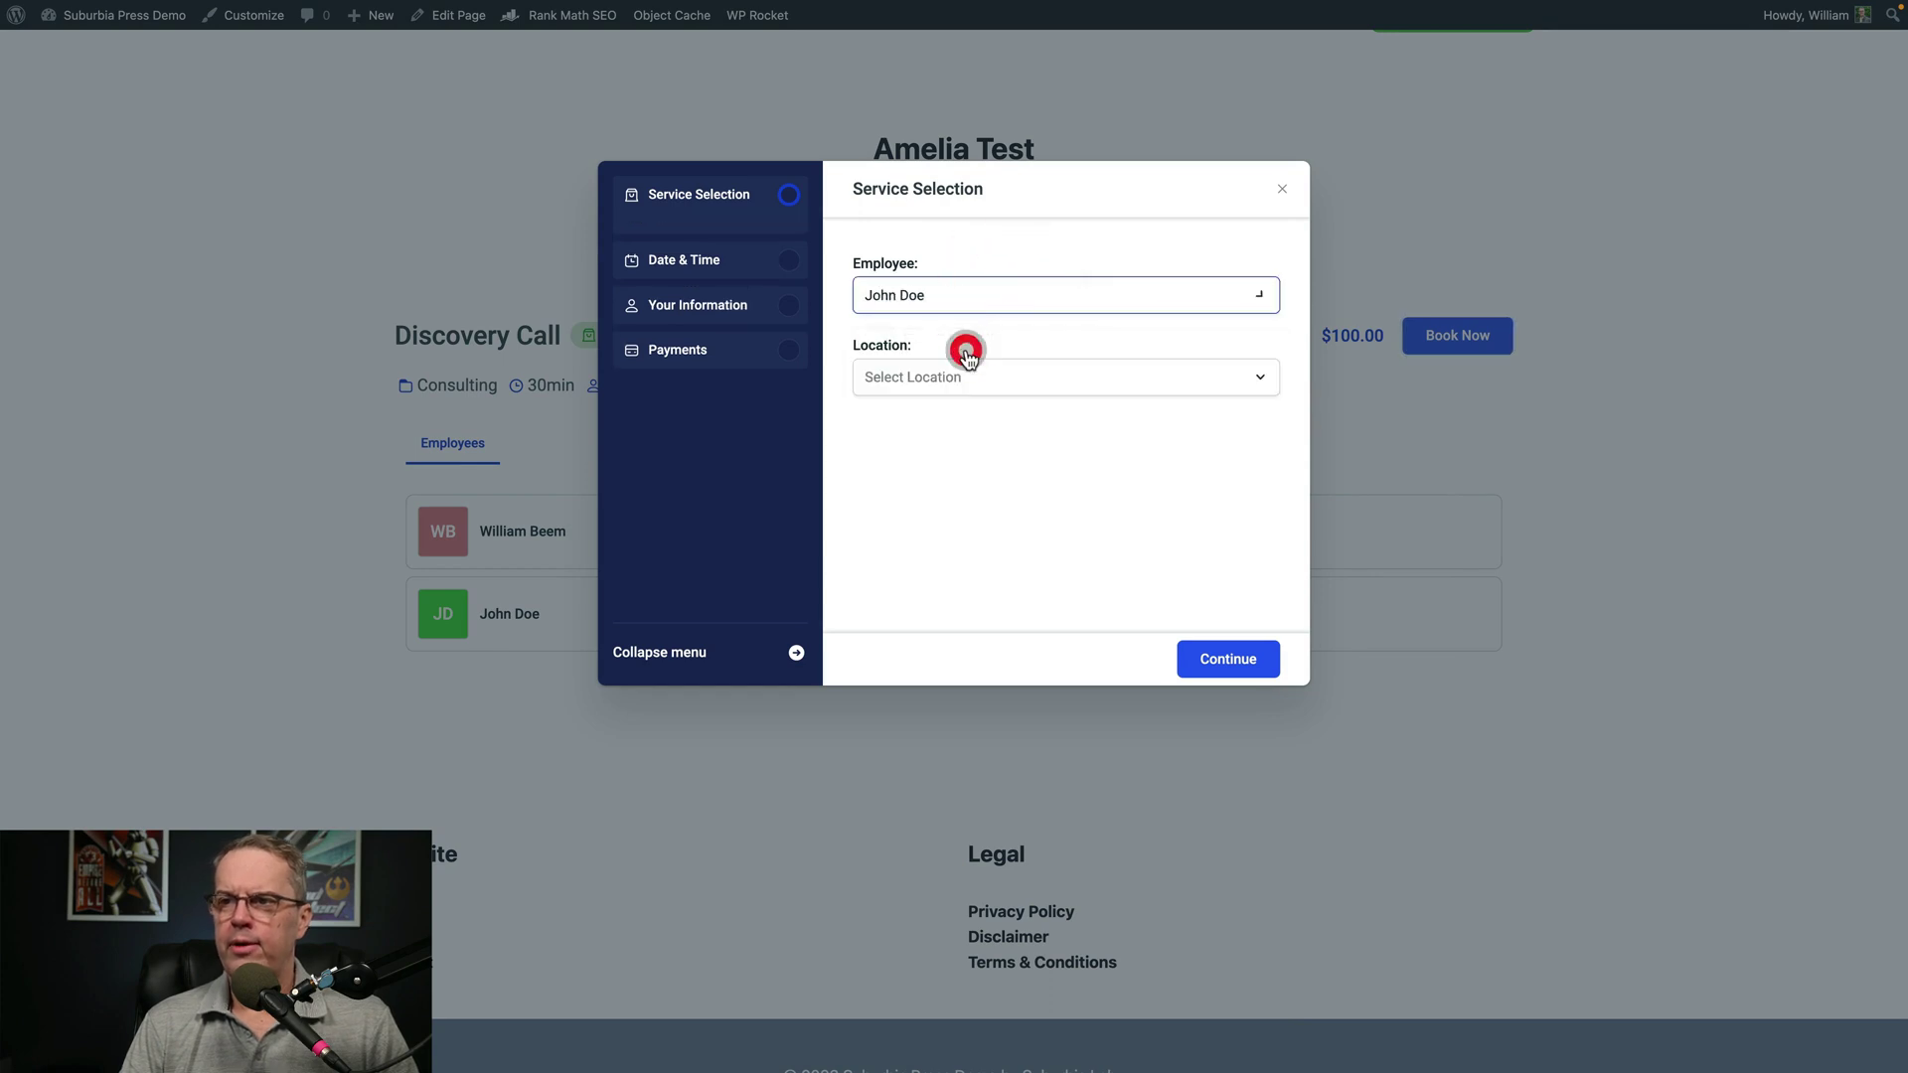
click(962, 378)
click(945, 424)
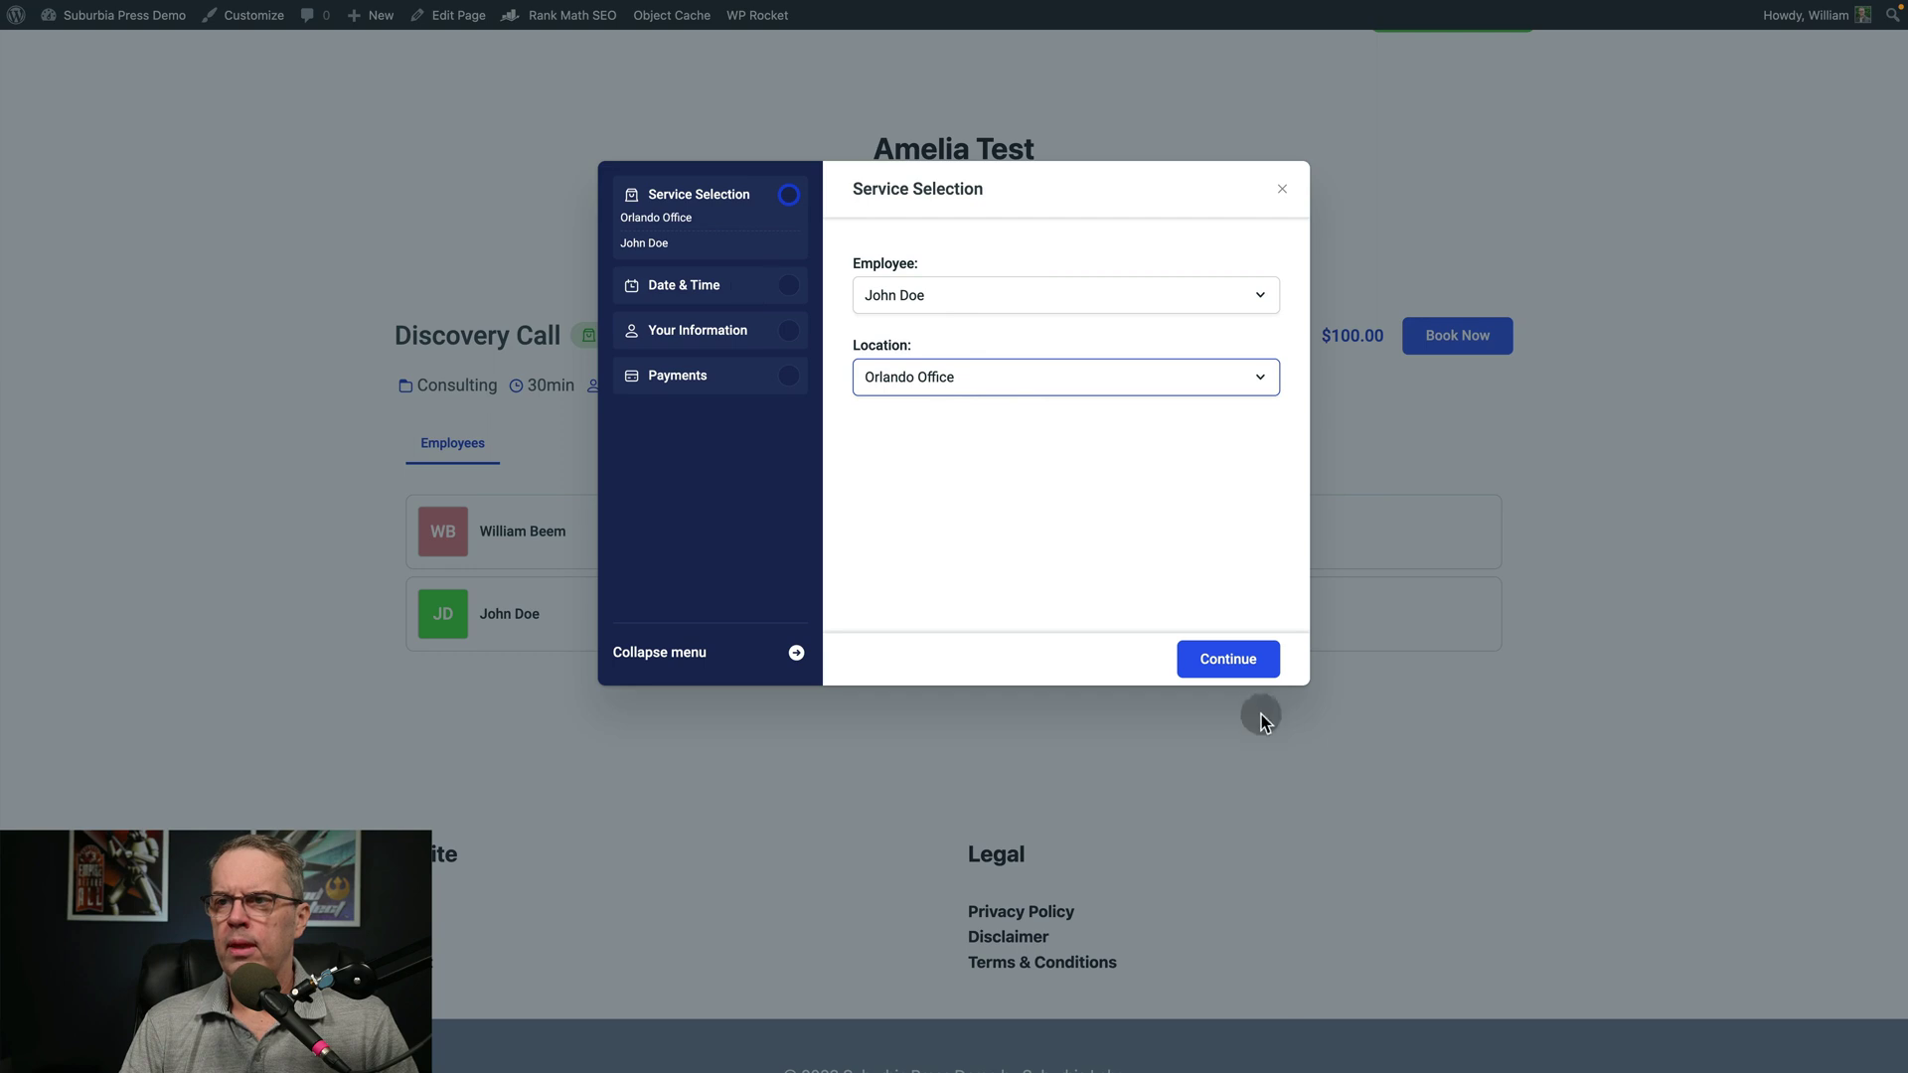
click(1230, 659)
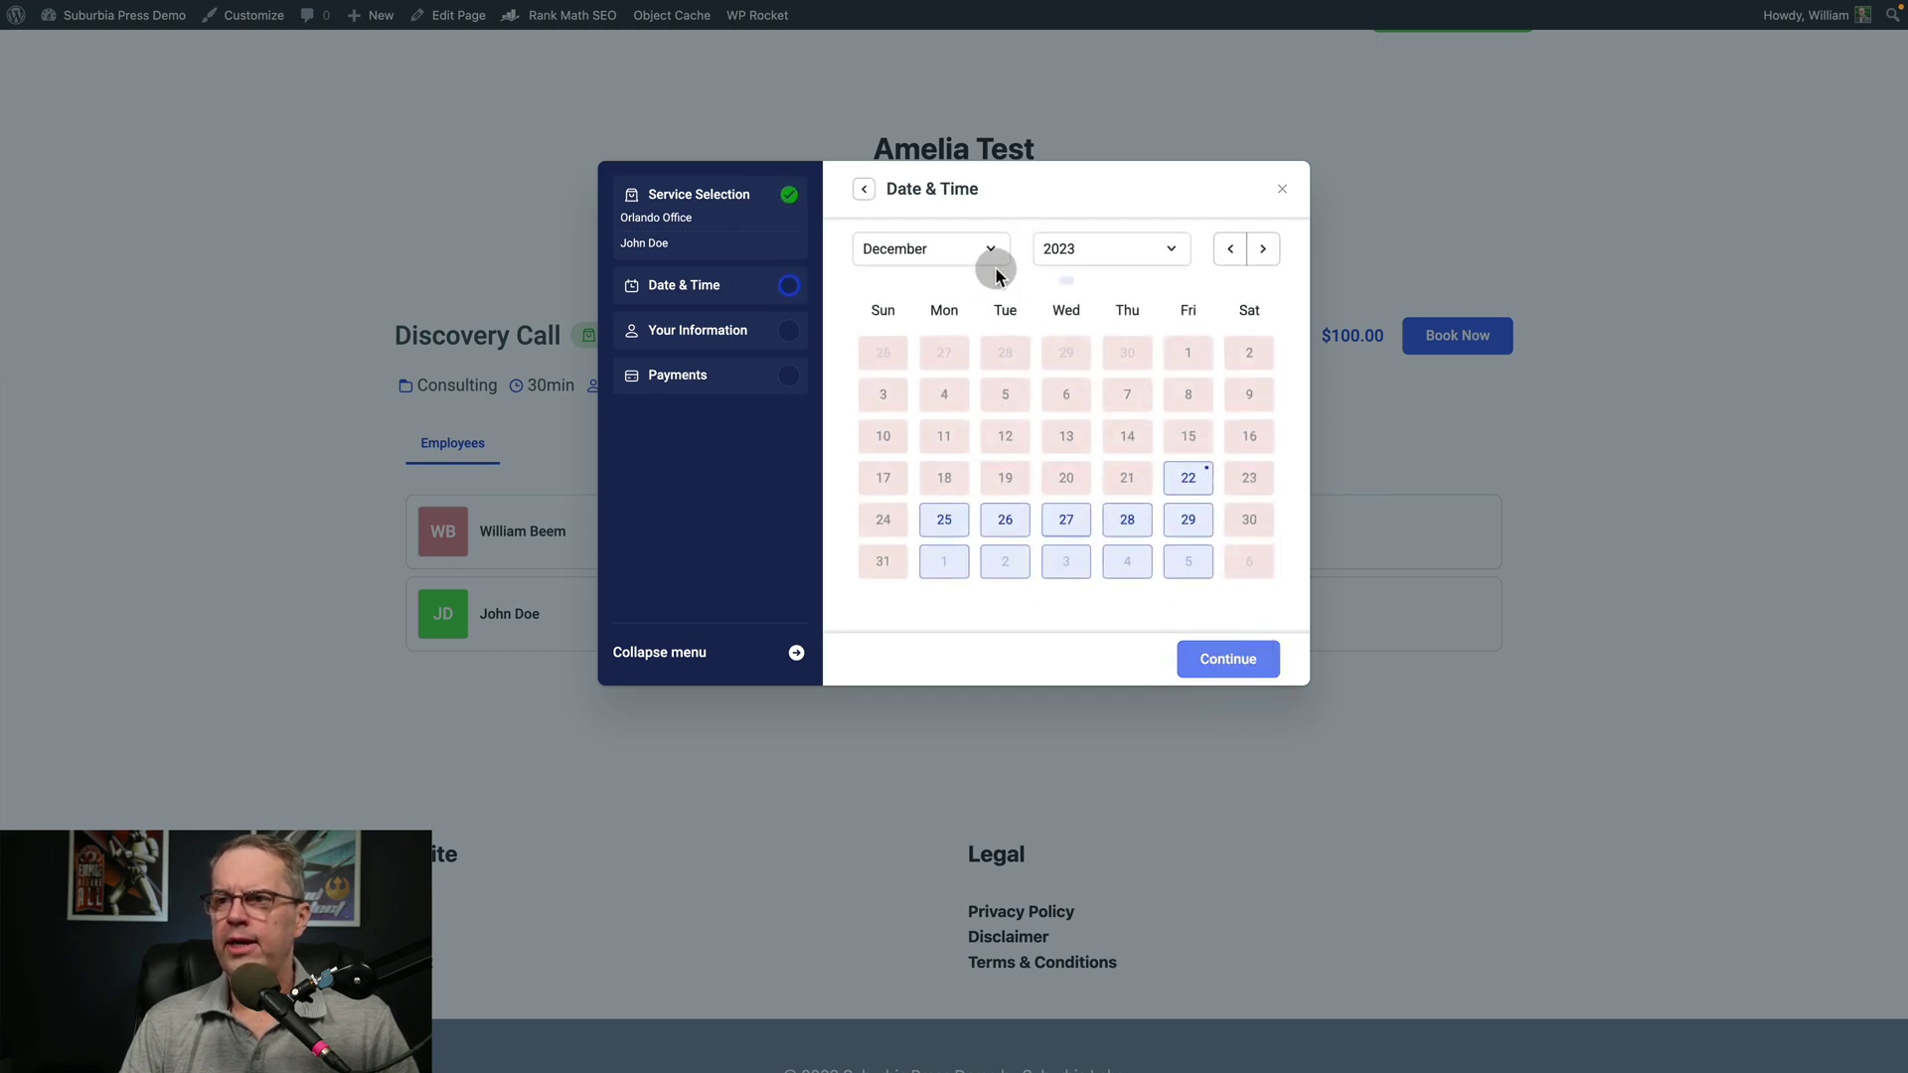
Pick January 5, 2024 at 9:00 AM, continue, then close the booking form
click(994, 250)
click(1093, 248)
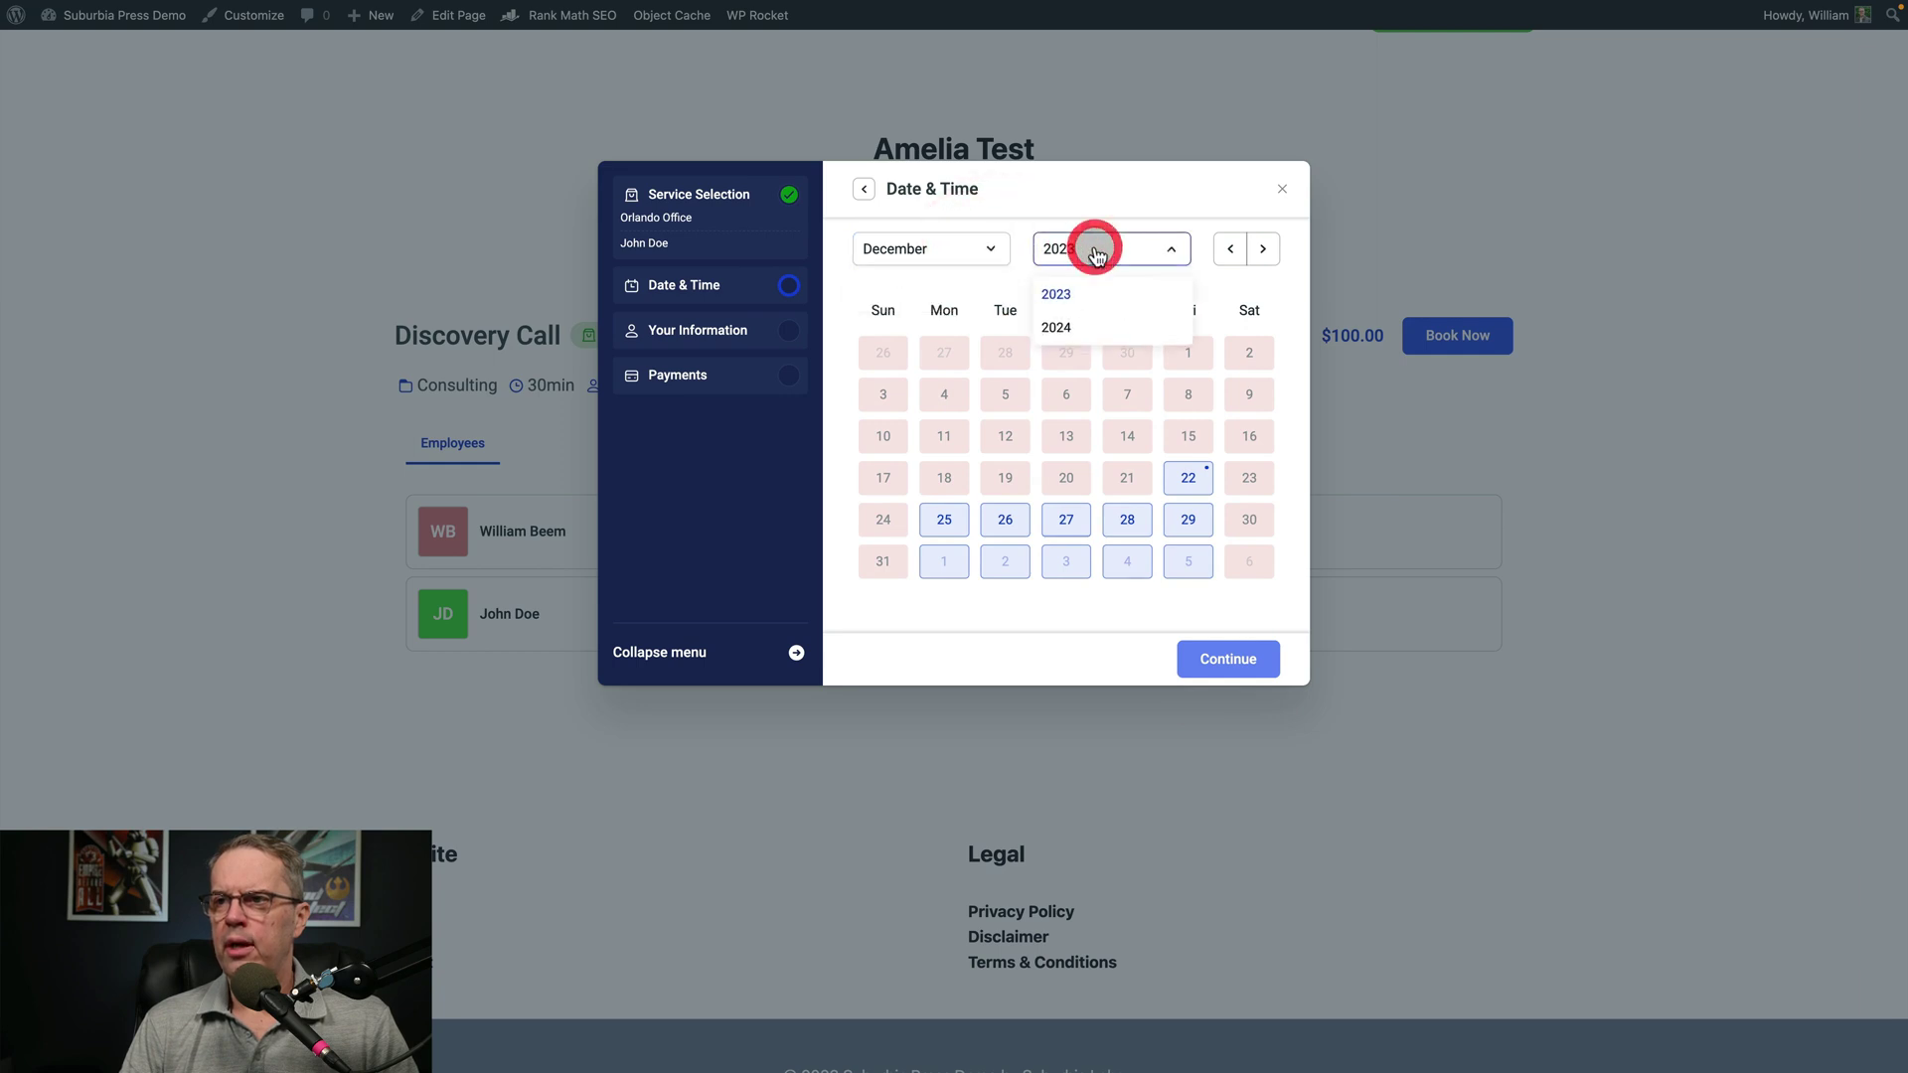
click(1083, 320)
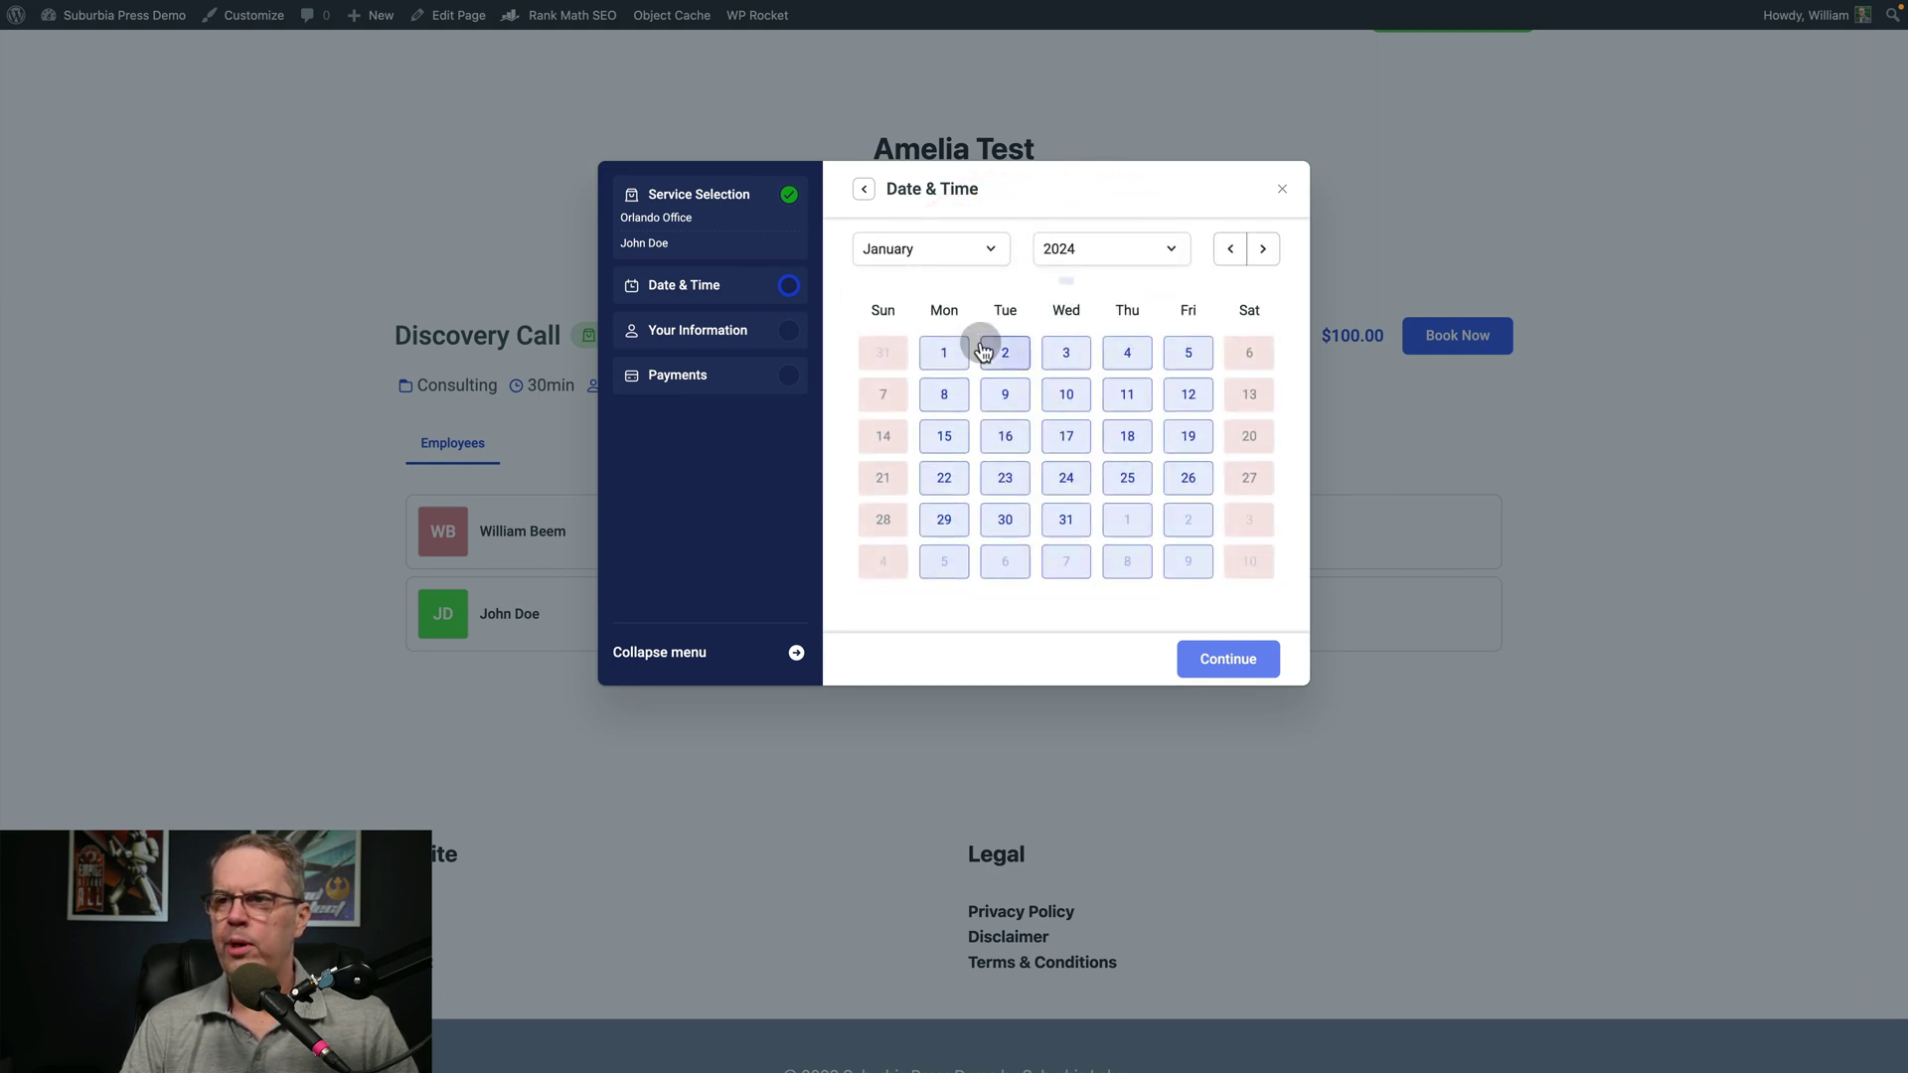
click(1188, 355)
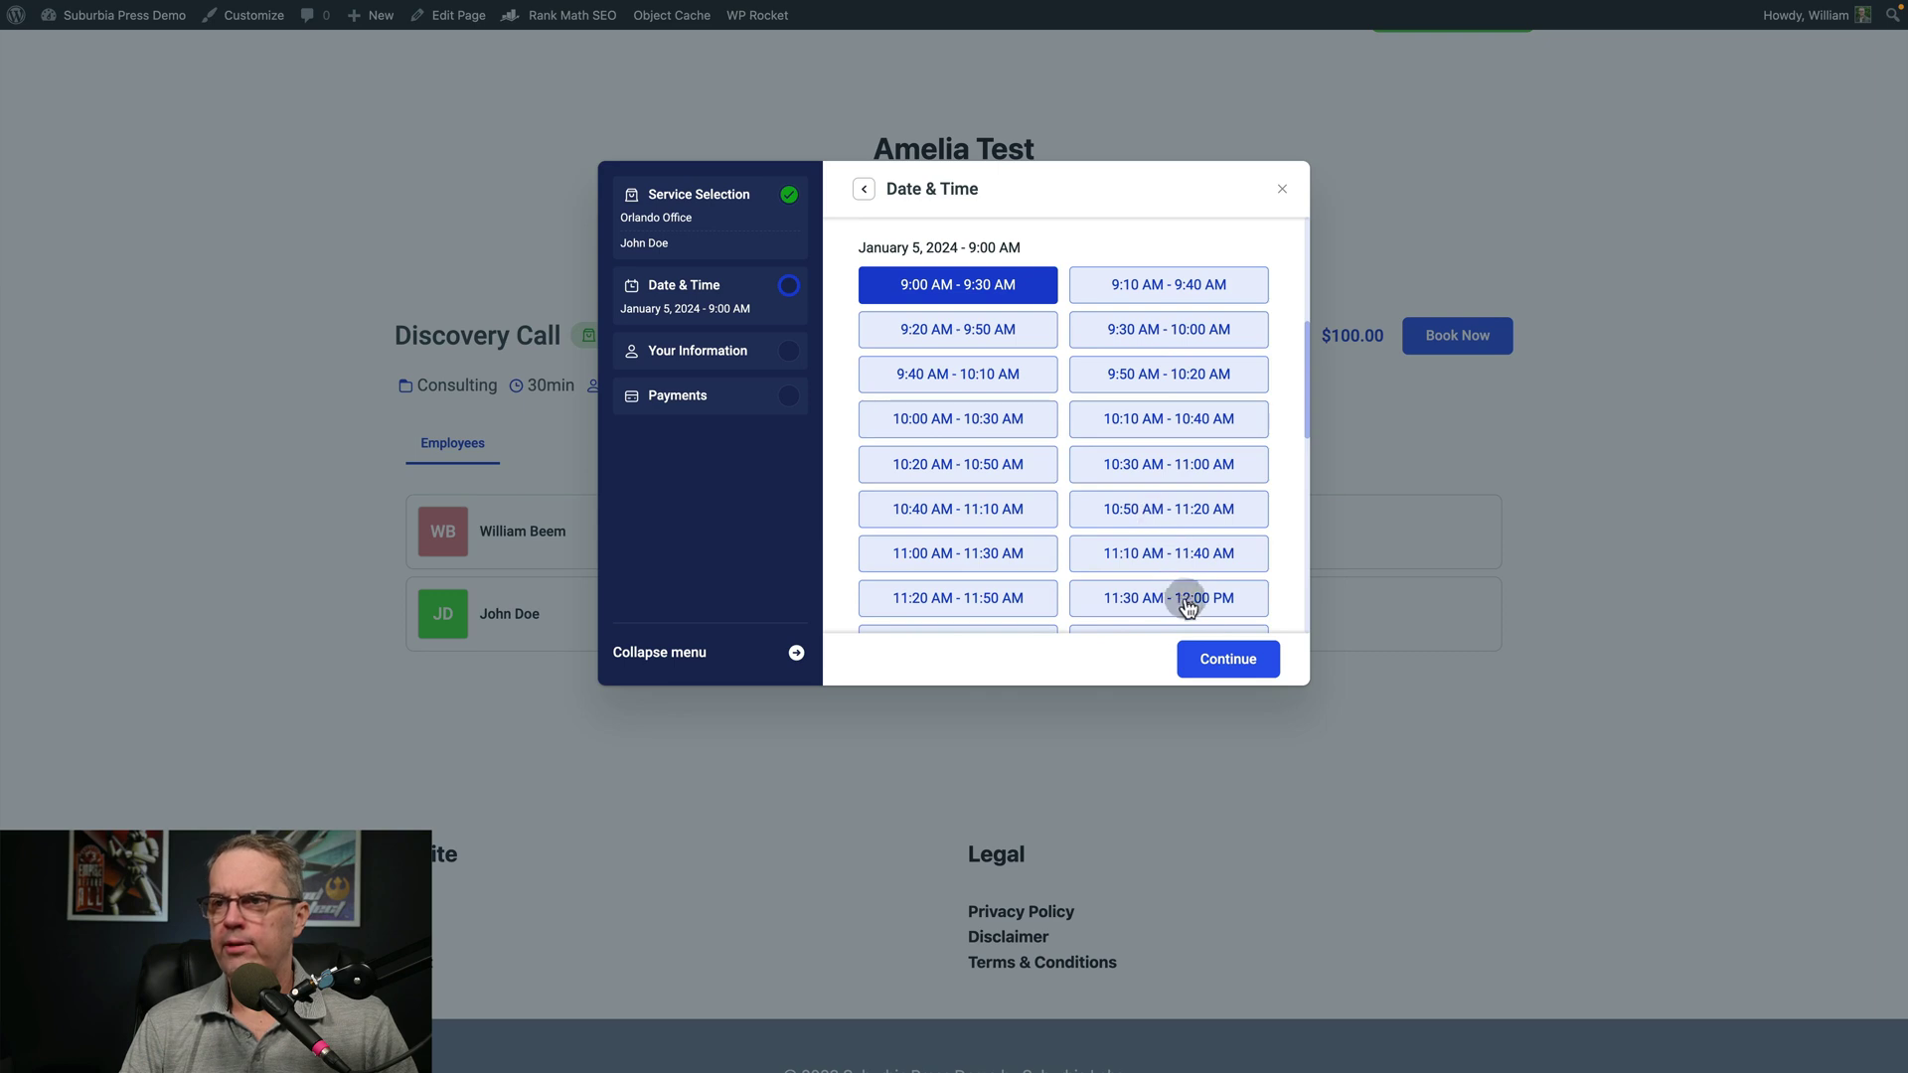
click(1204, 659)
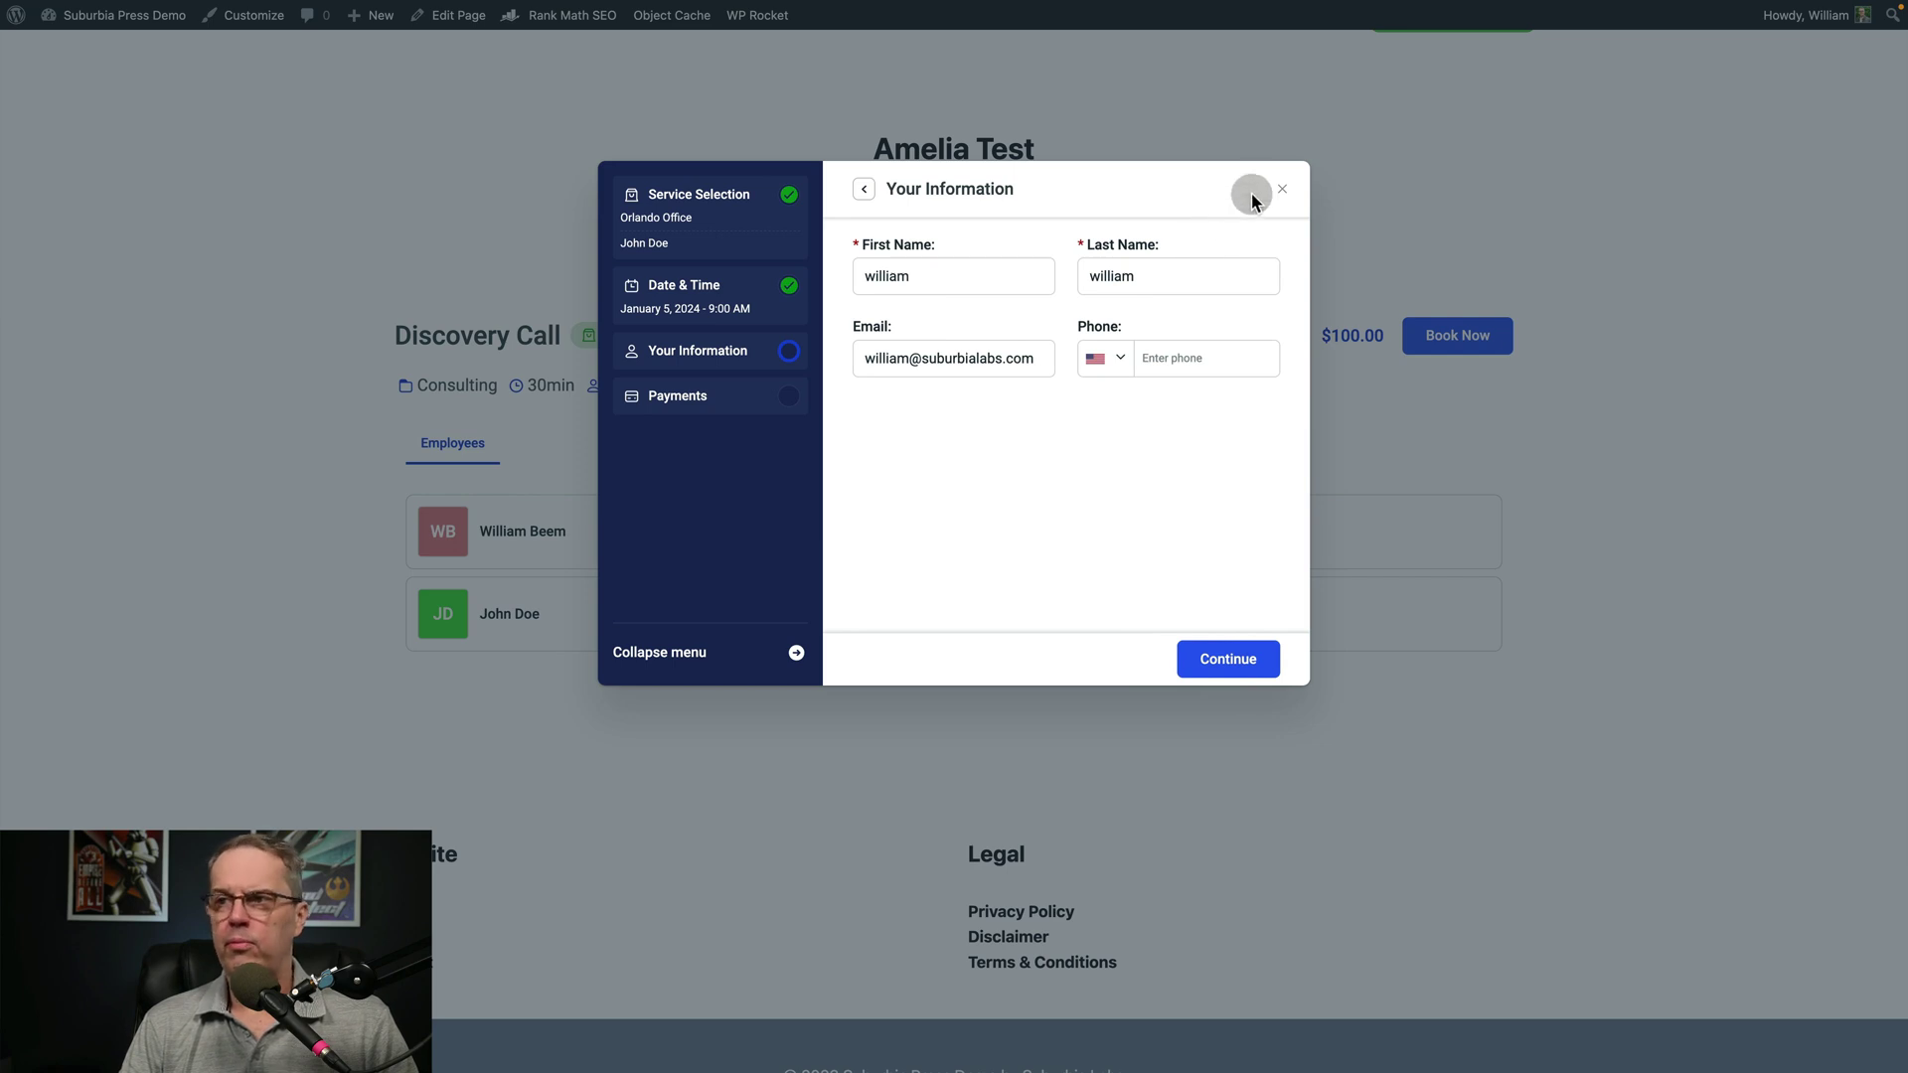
click(1280, 189)
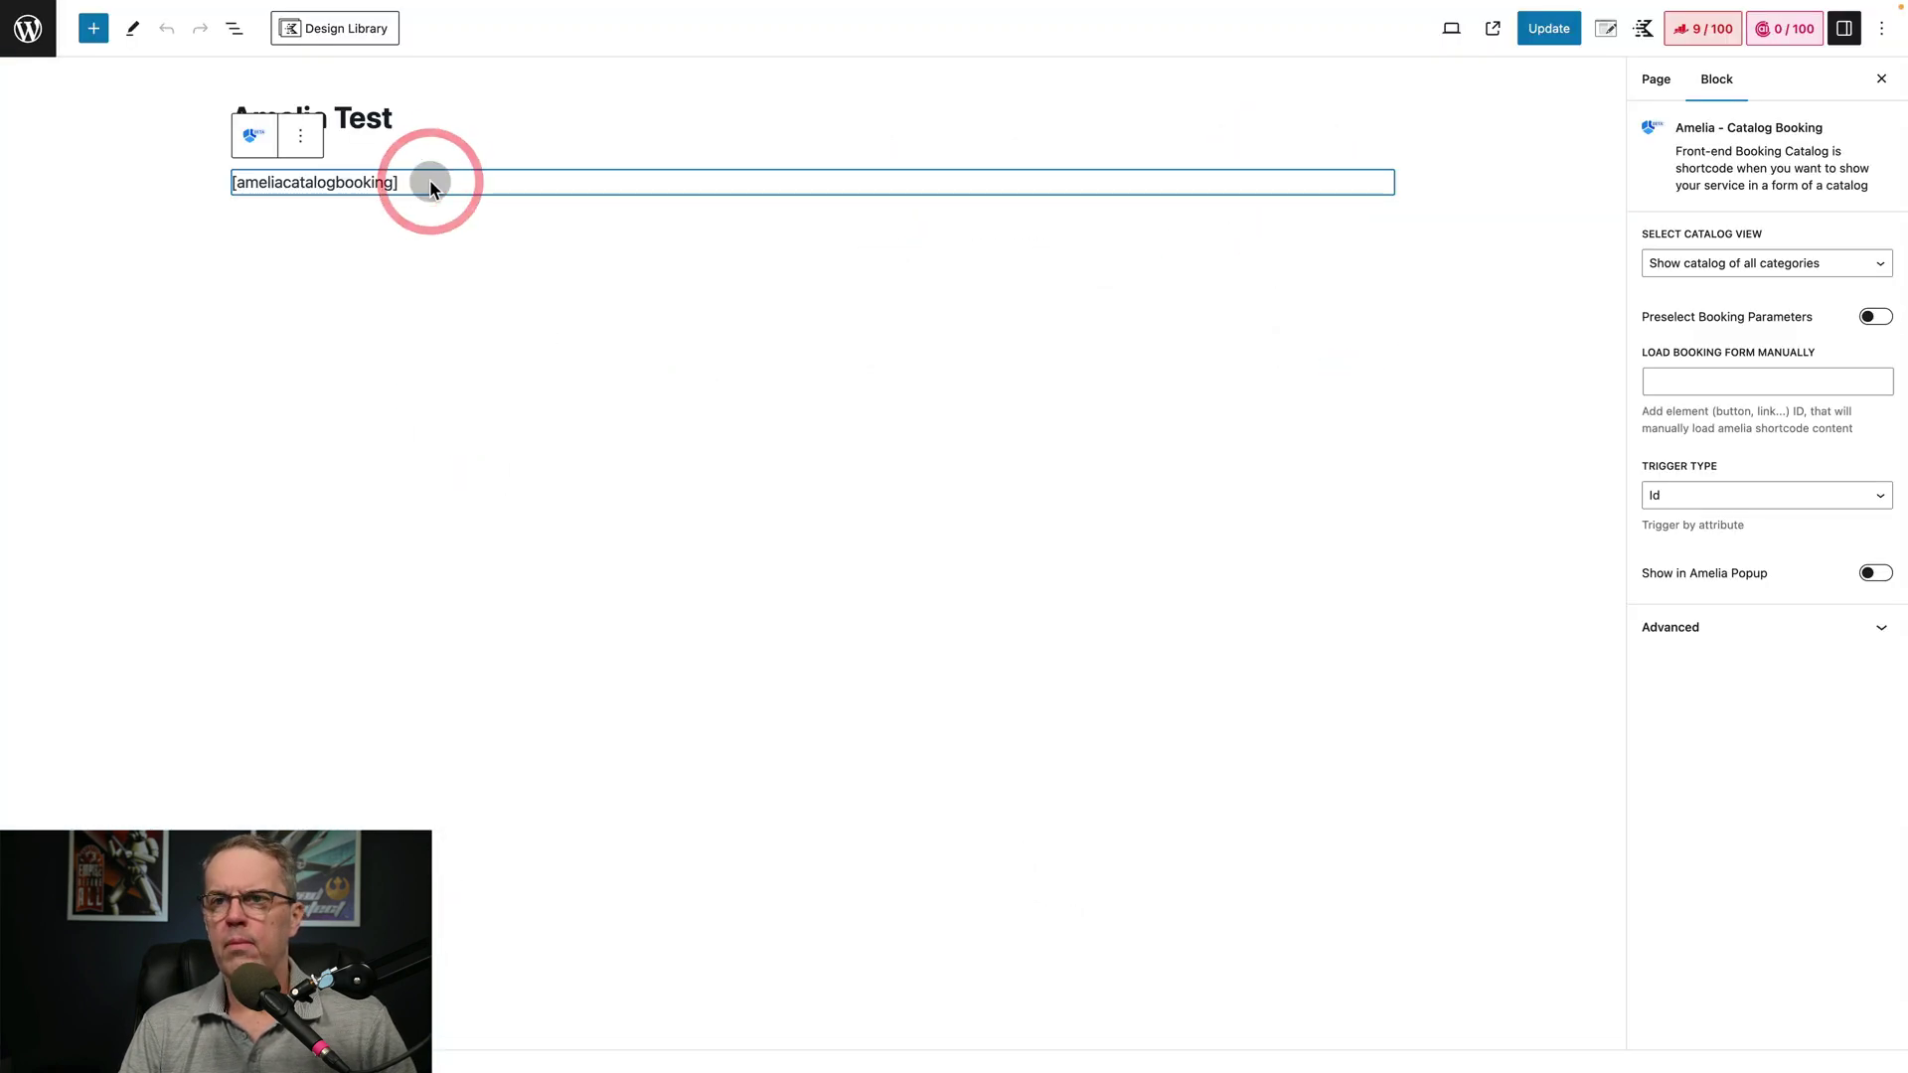
drag(425, 183, 294, 177)
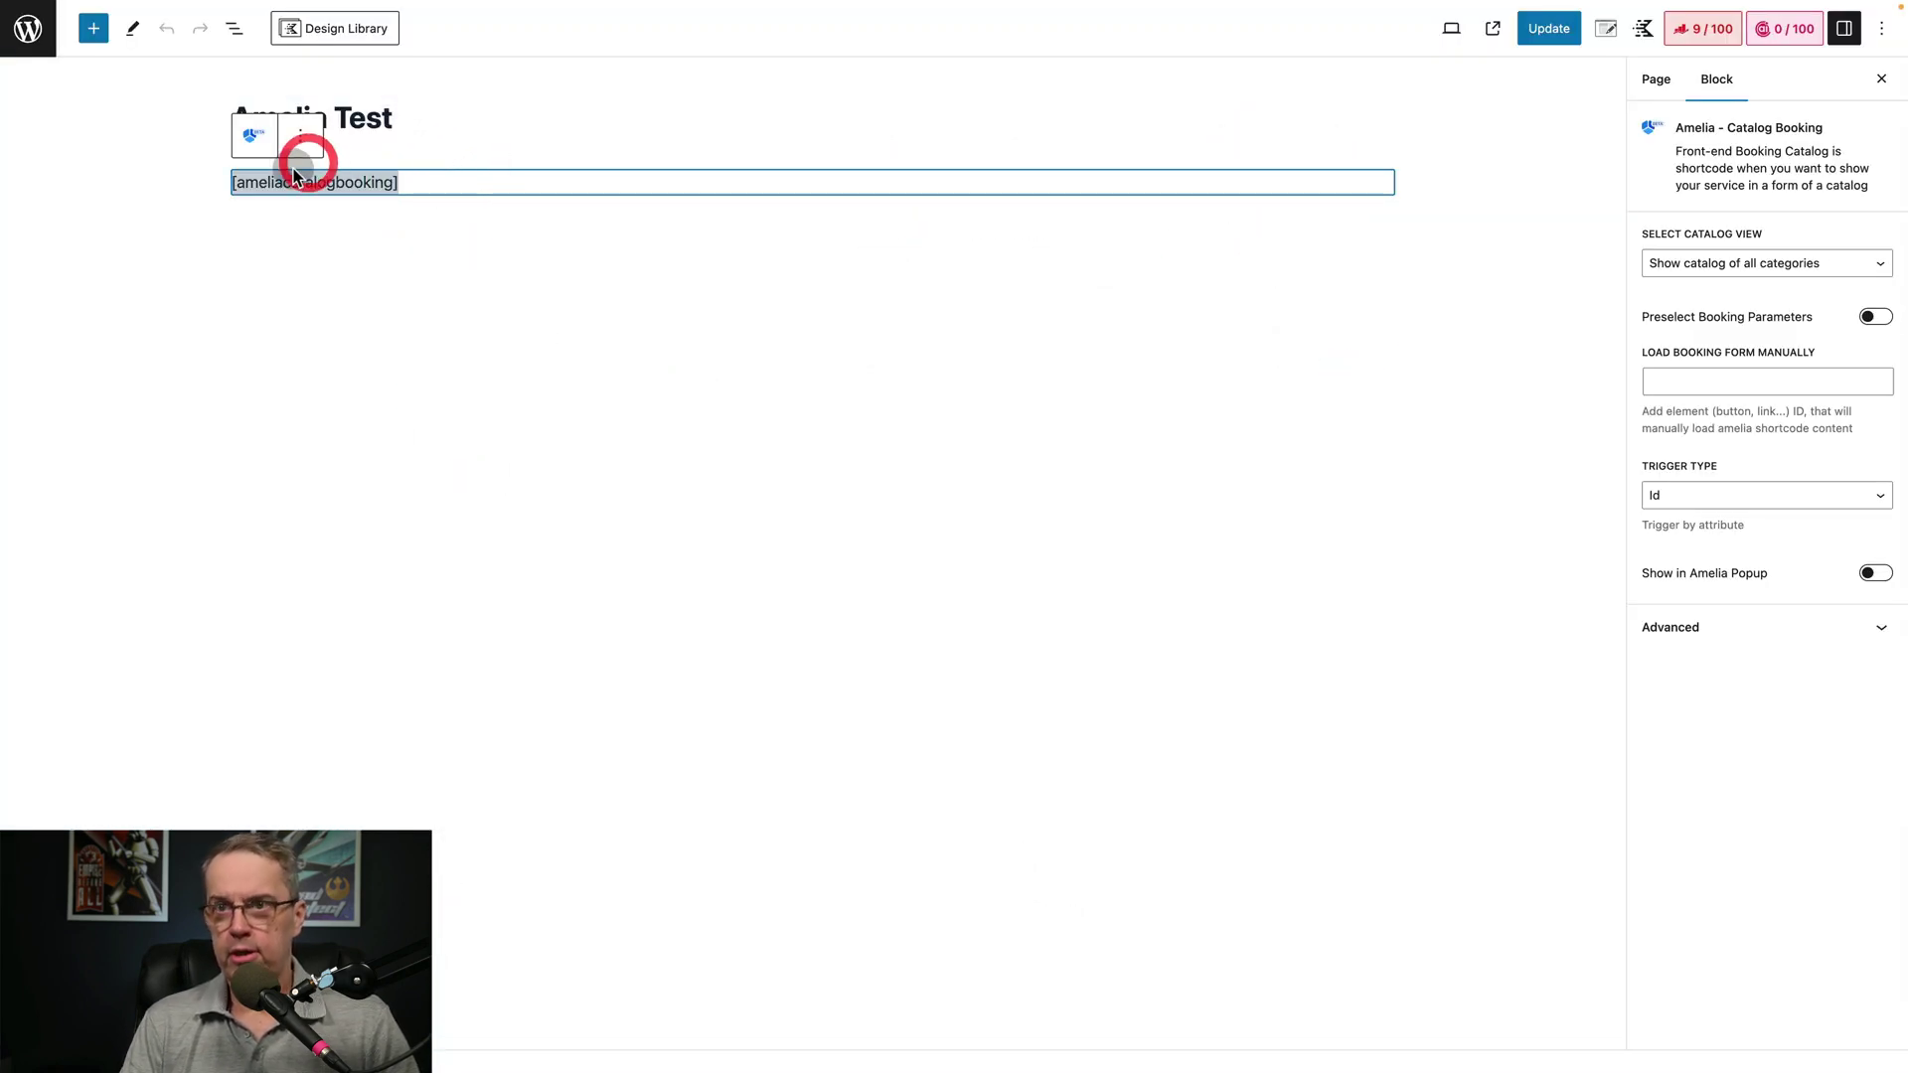
Delete [ameliacatalogbooking], insert Amelia - Search view via /am, and update the page
key(BackSpace)
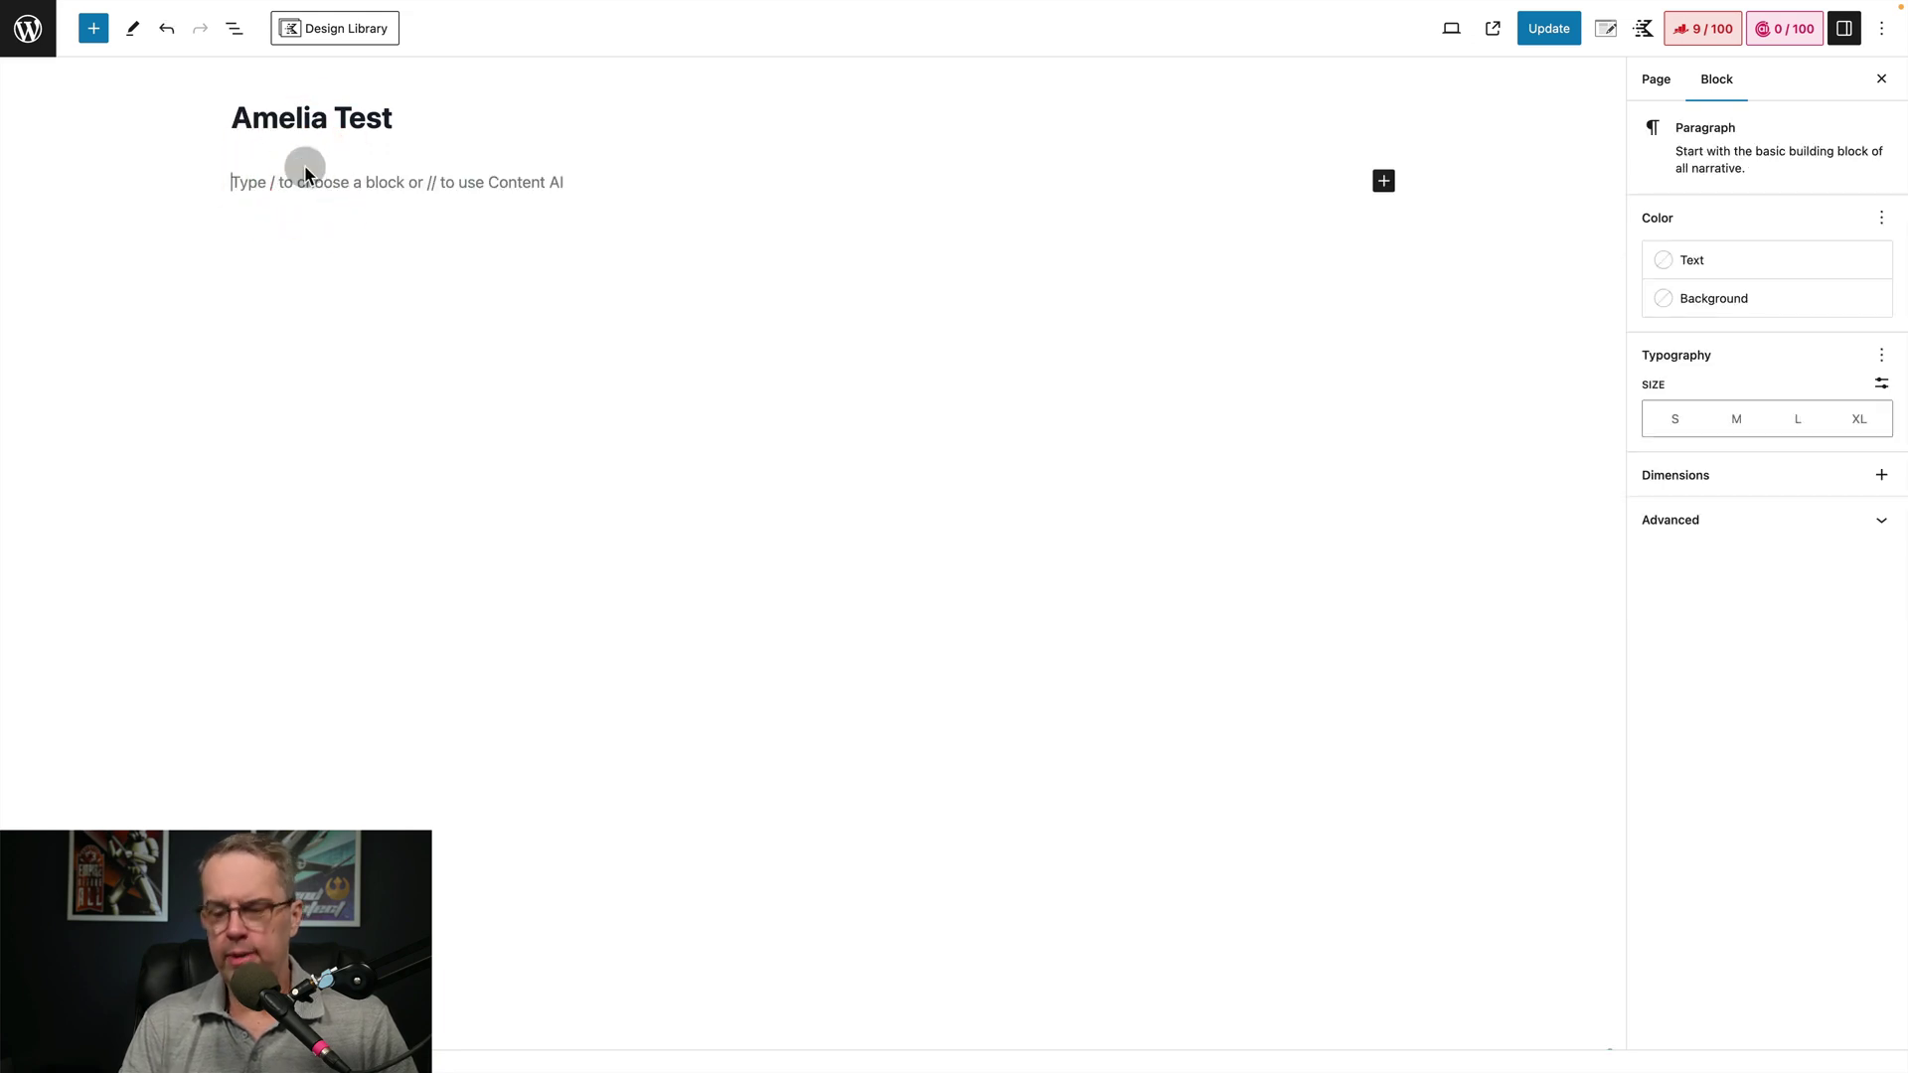
text(/am)
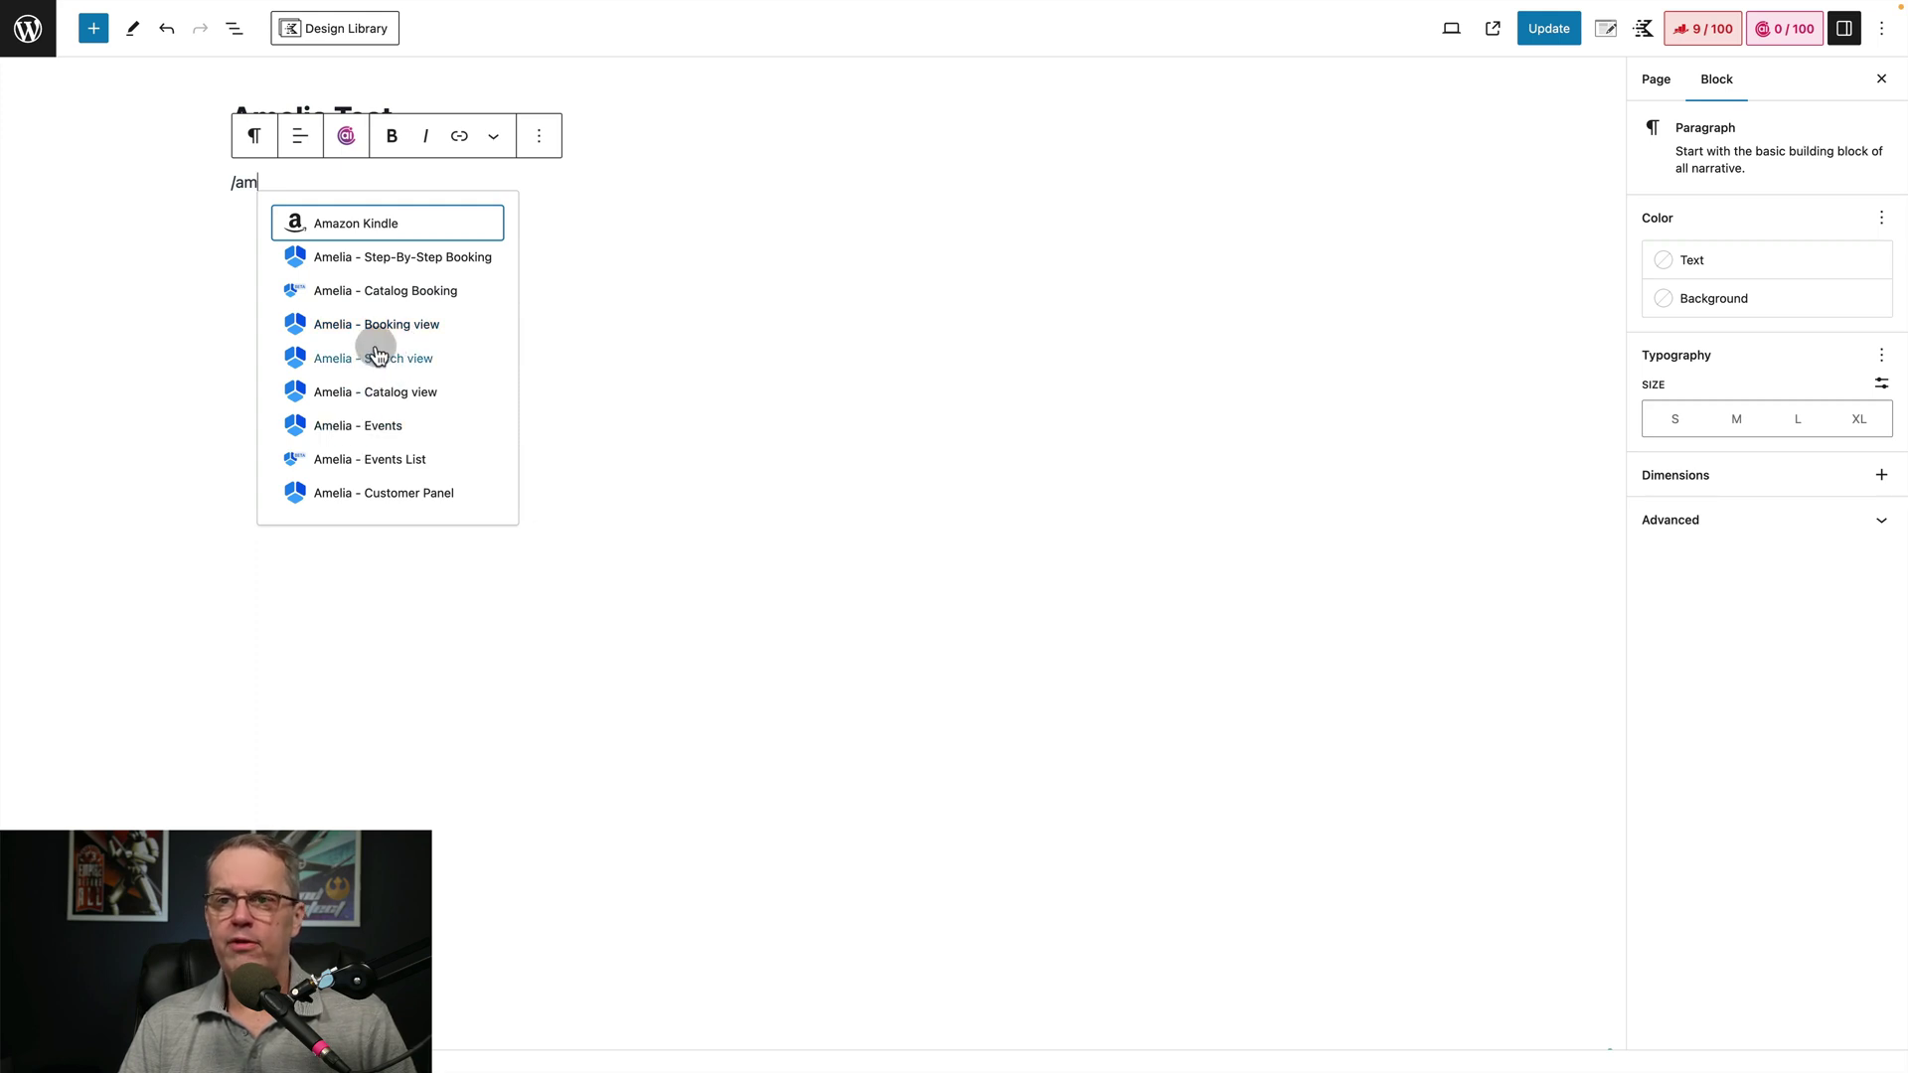
click(348, 366)
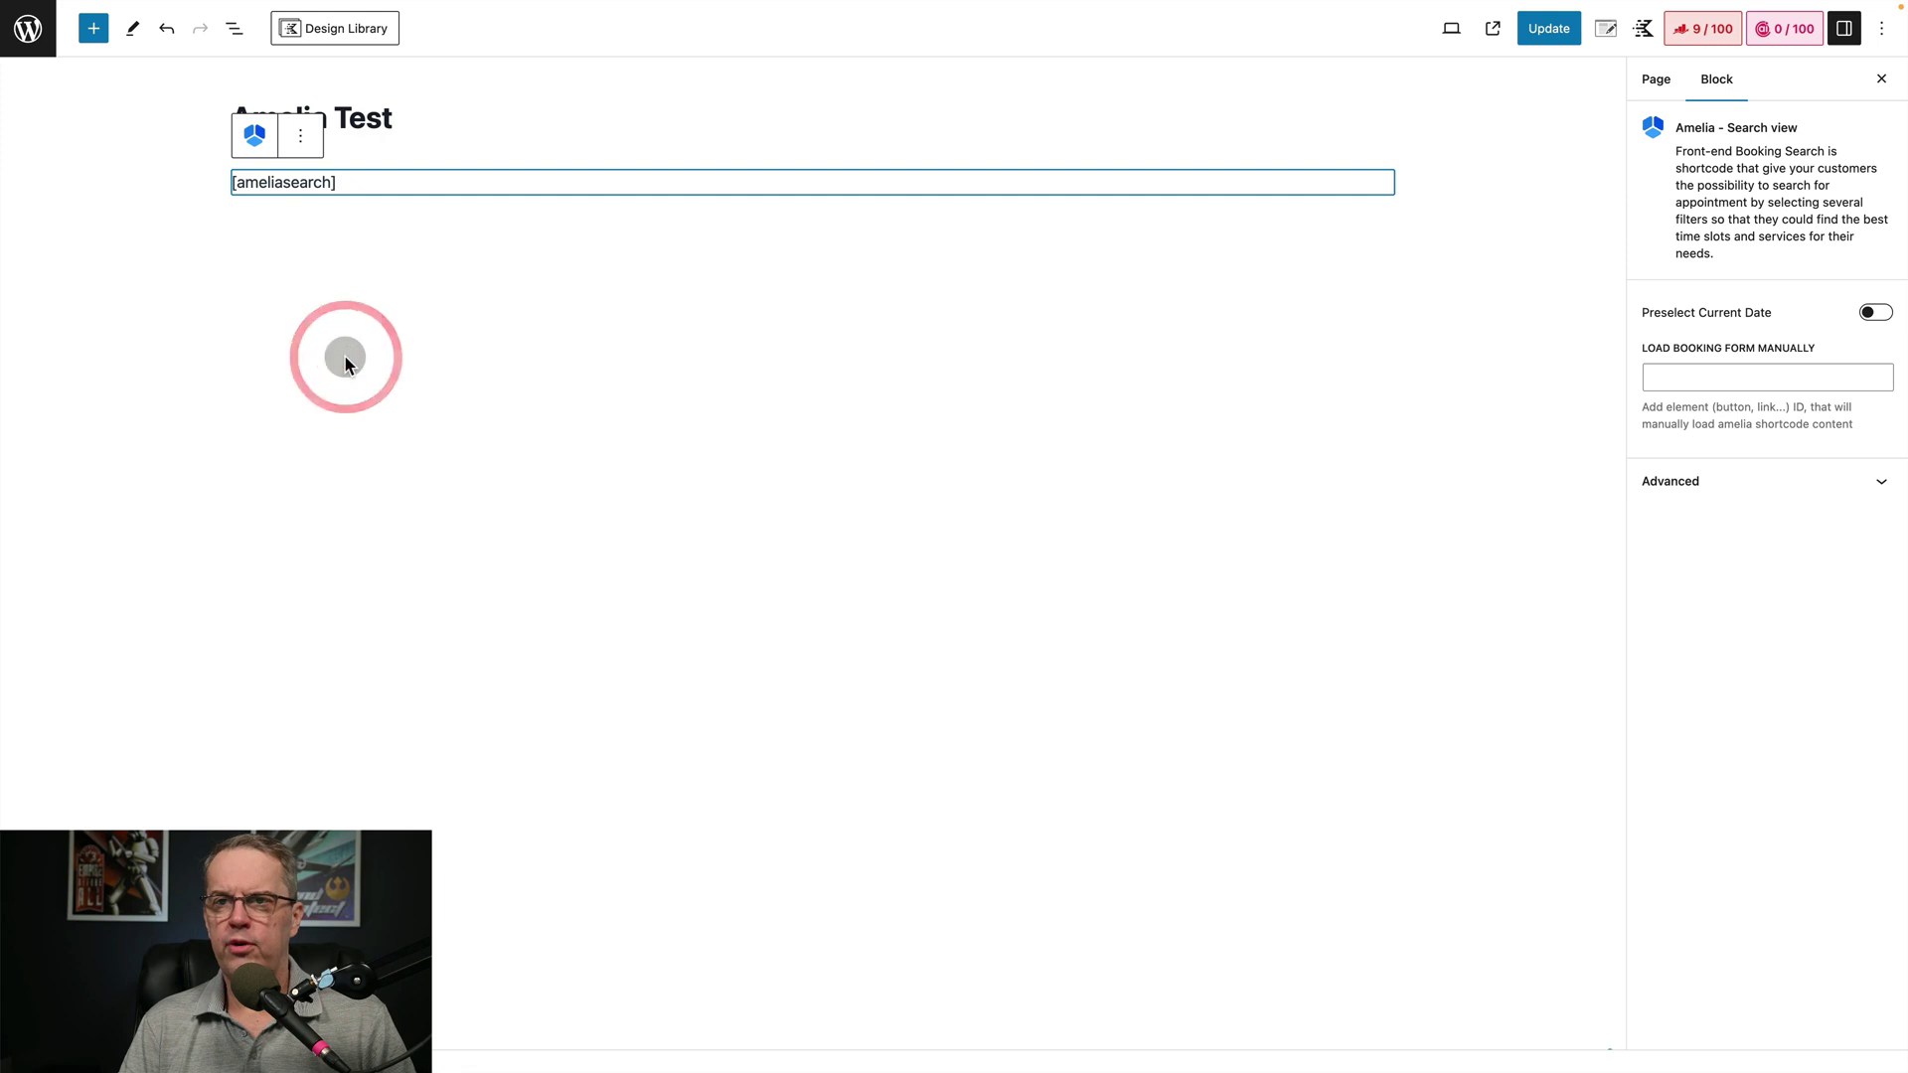
click(1530, 30)
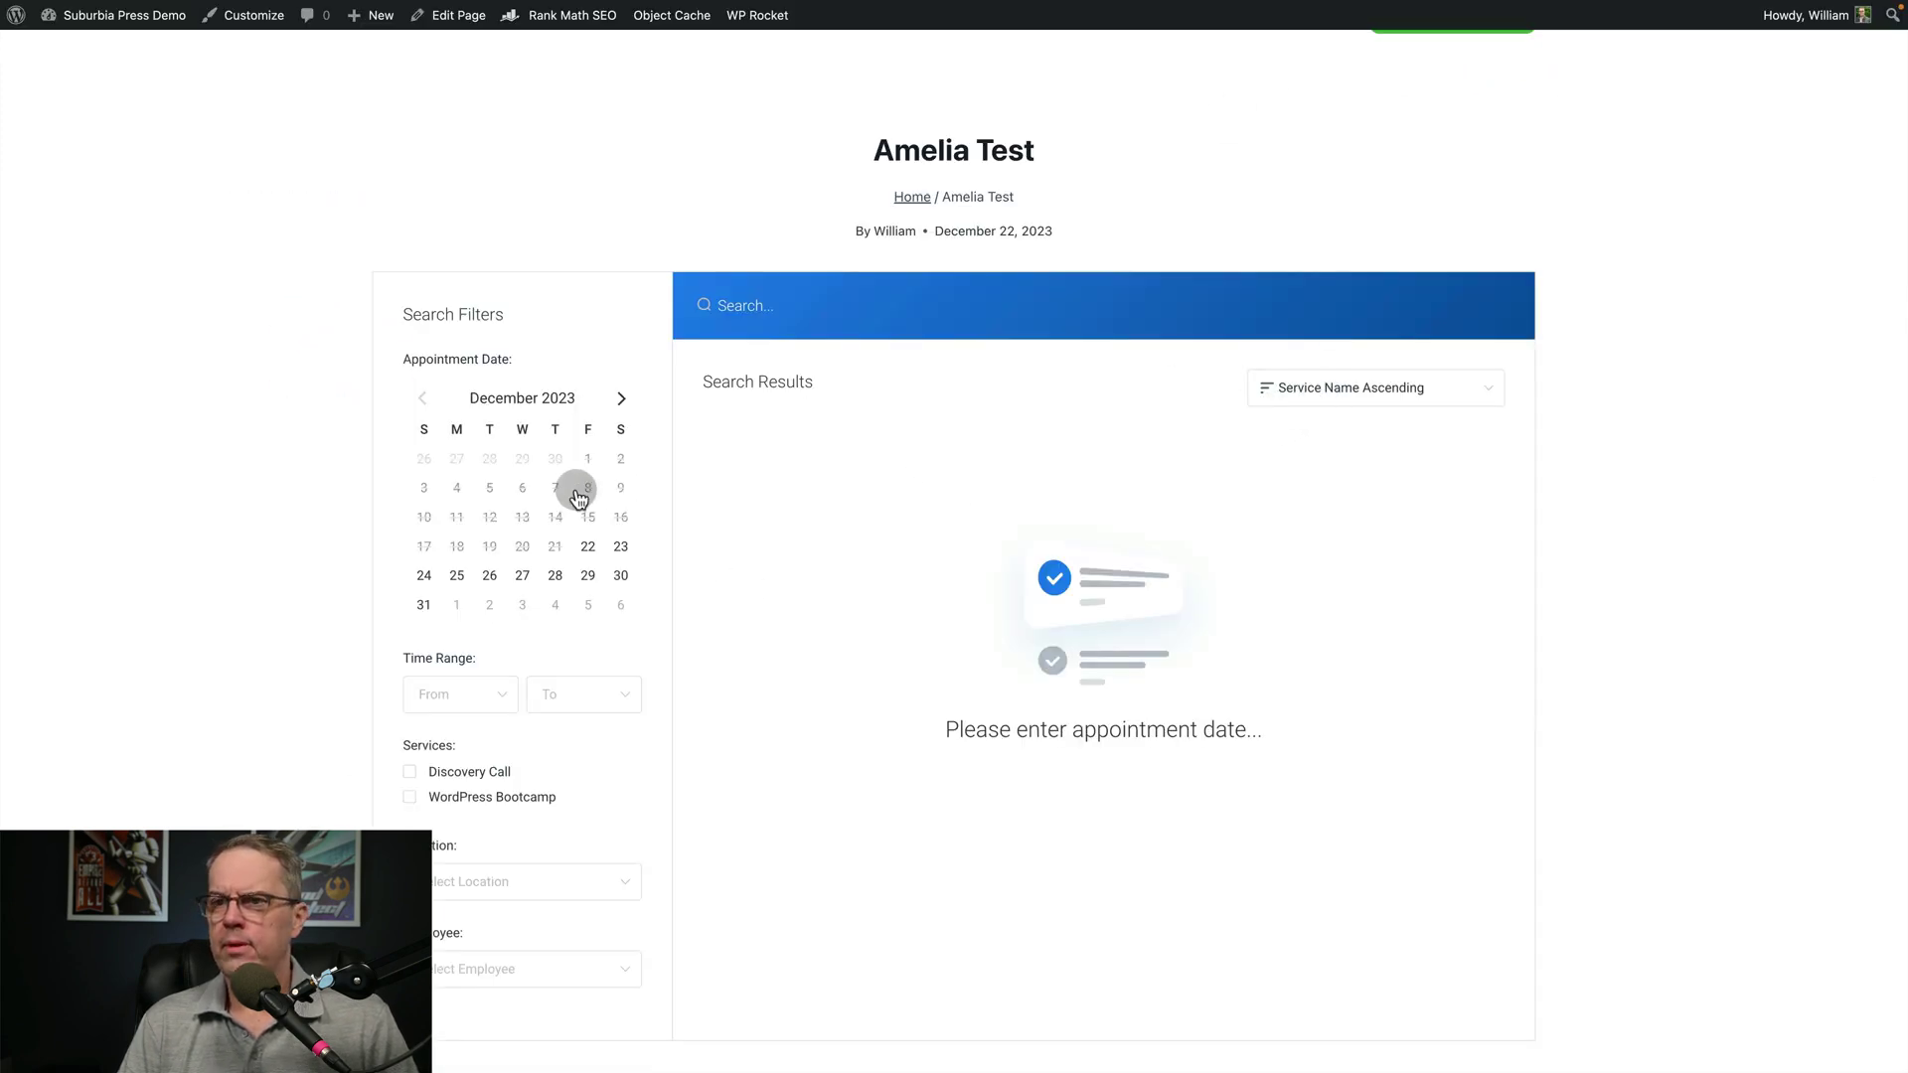
Search the booking form for appointments on January 3, 2024
click(620, 397)
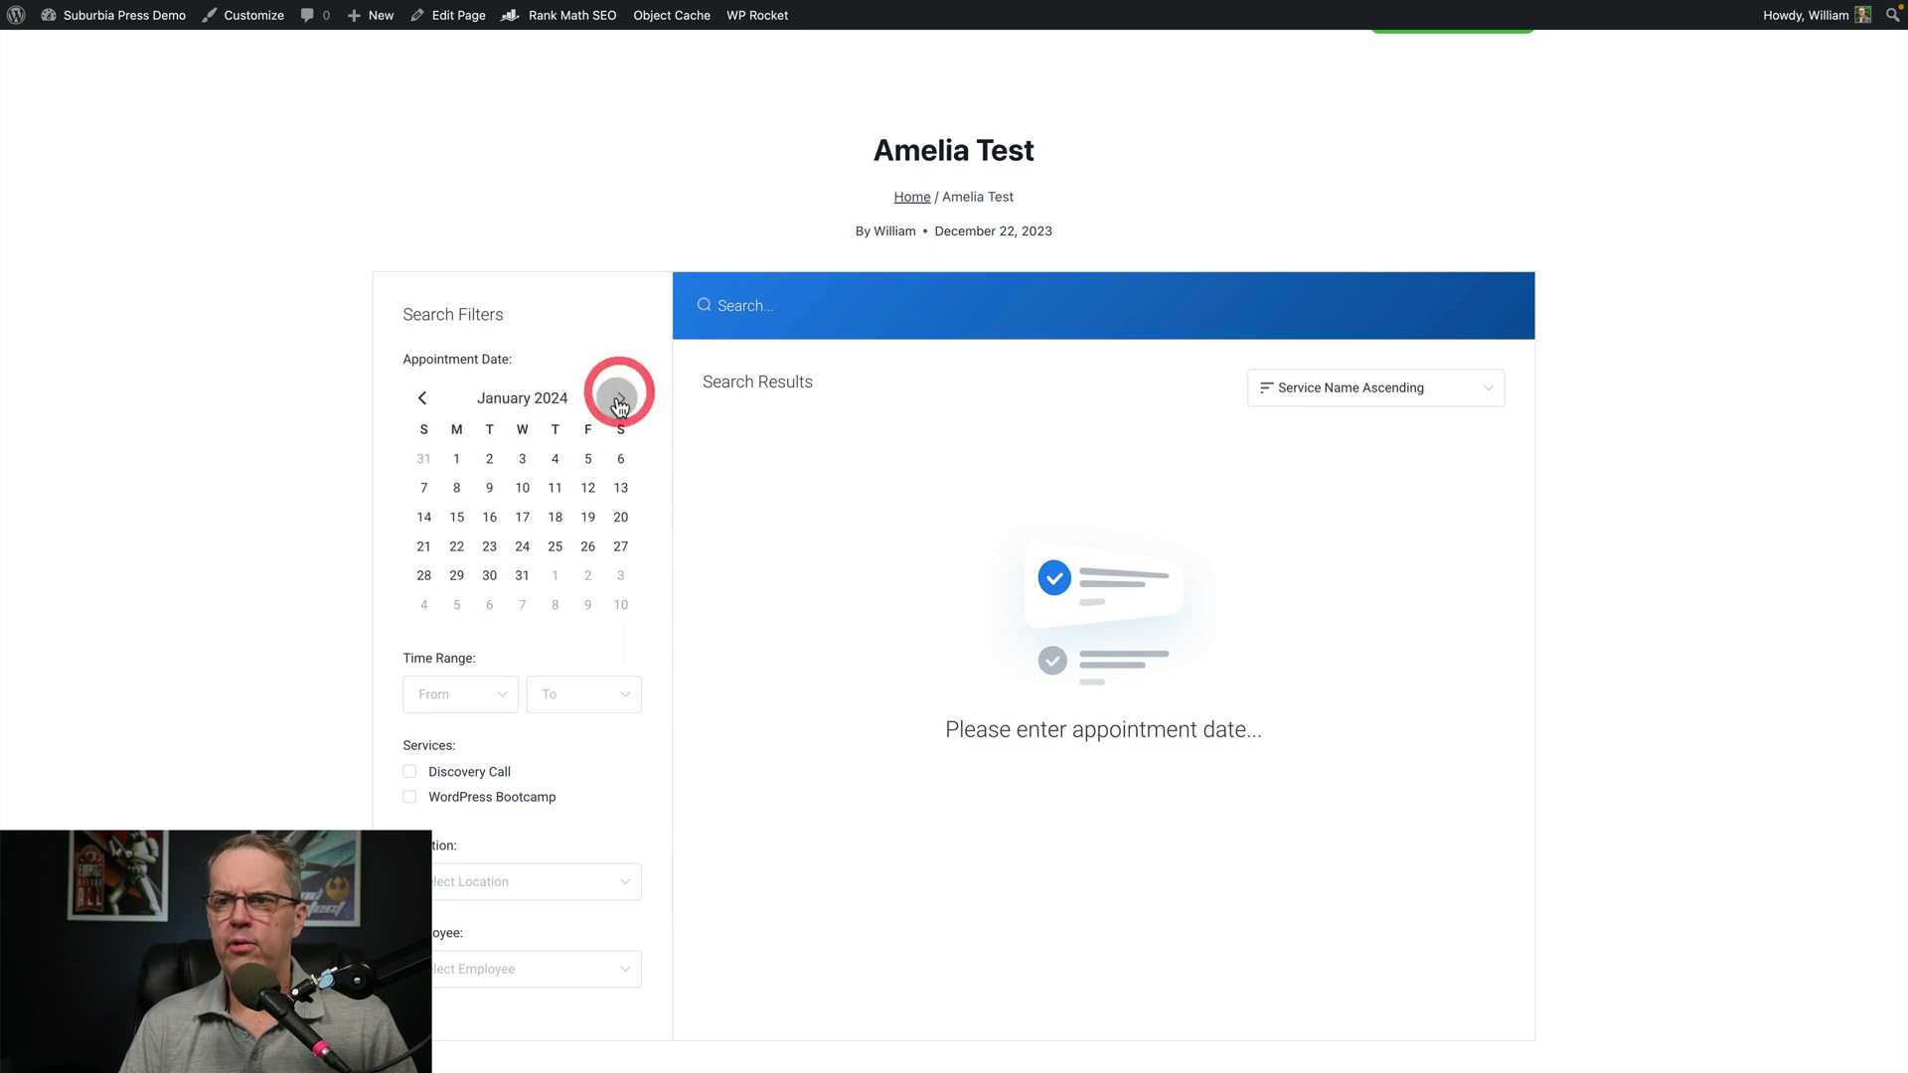
click(522, 459)
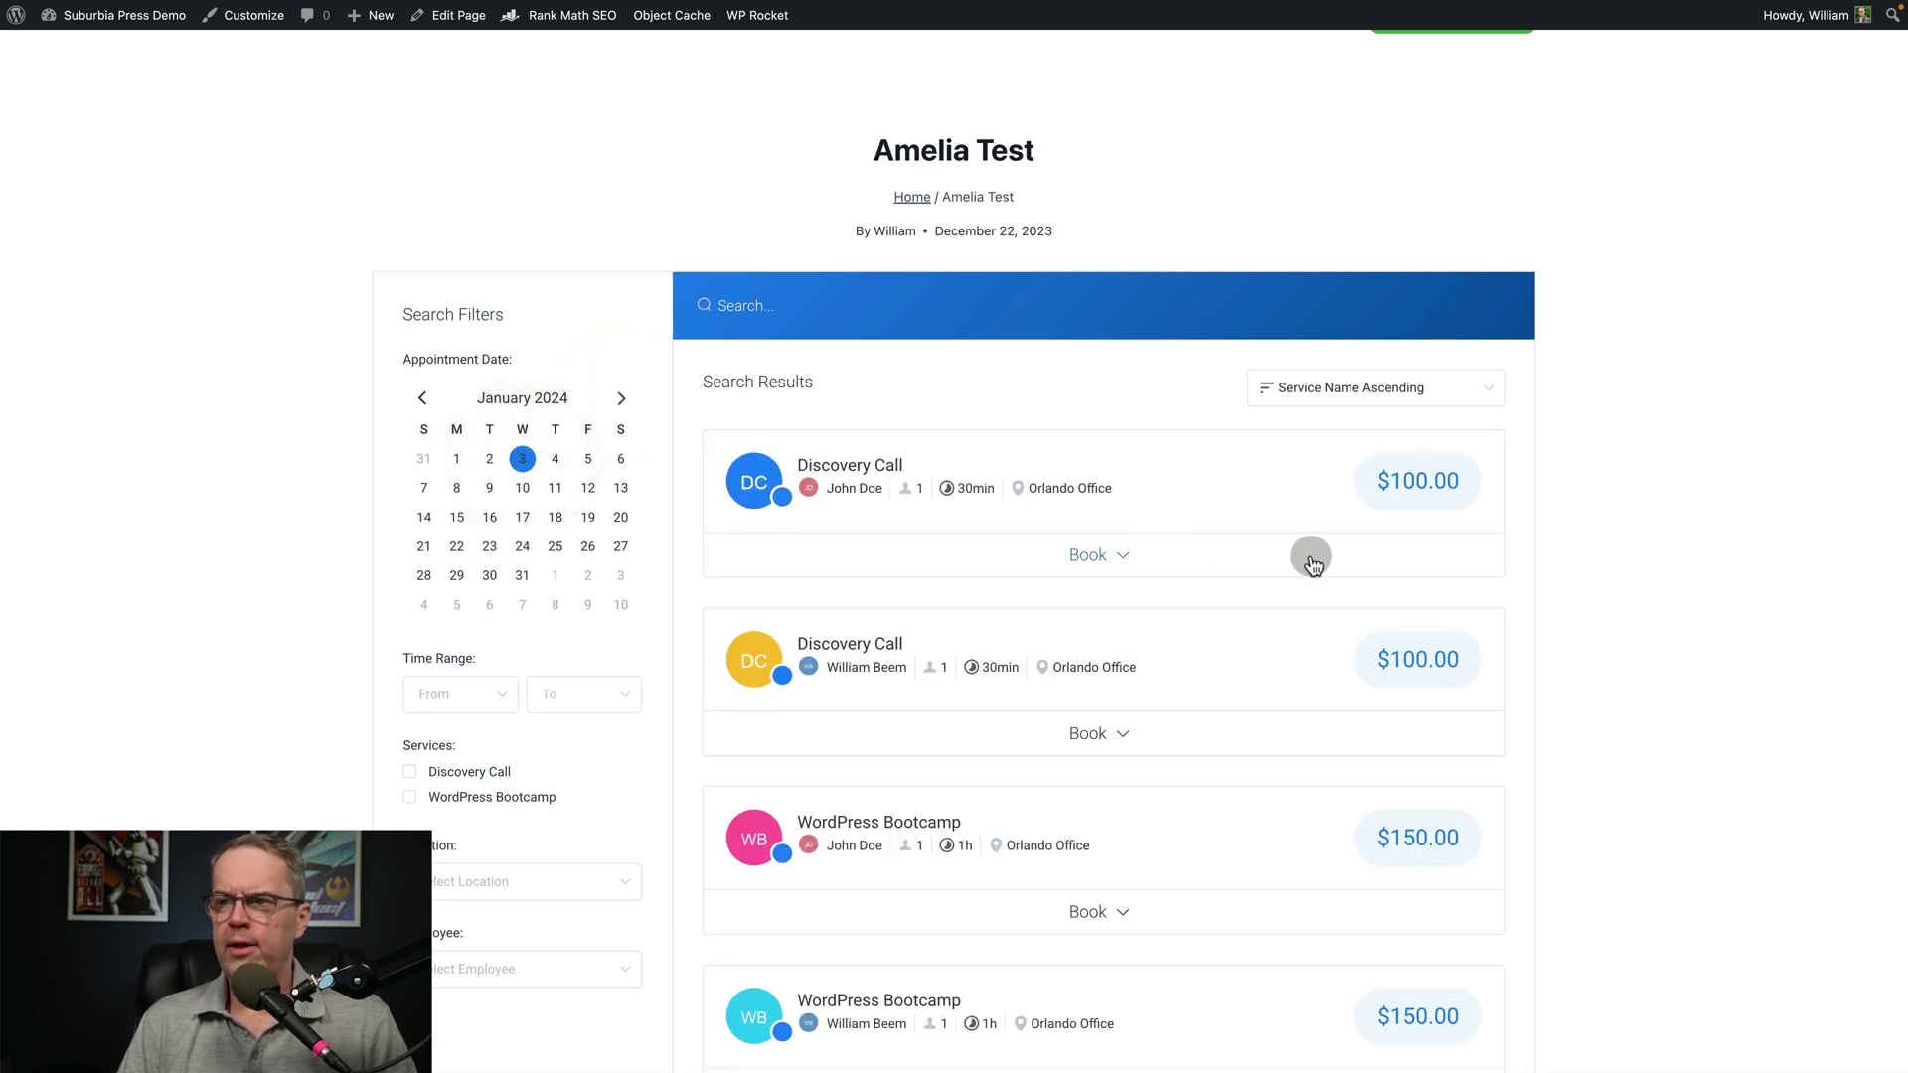
scroll(1576, 560, down, 3)
scroll(1576, 552, down, 4)
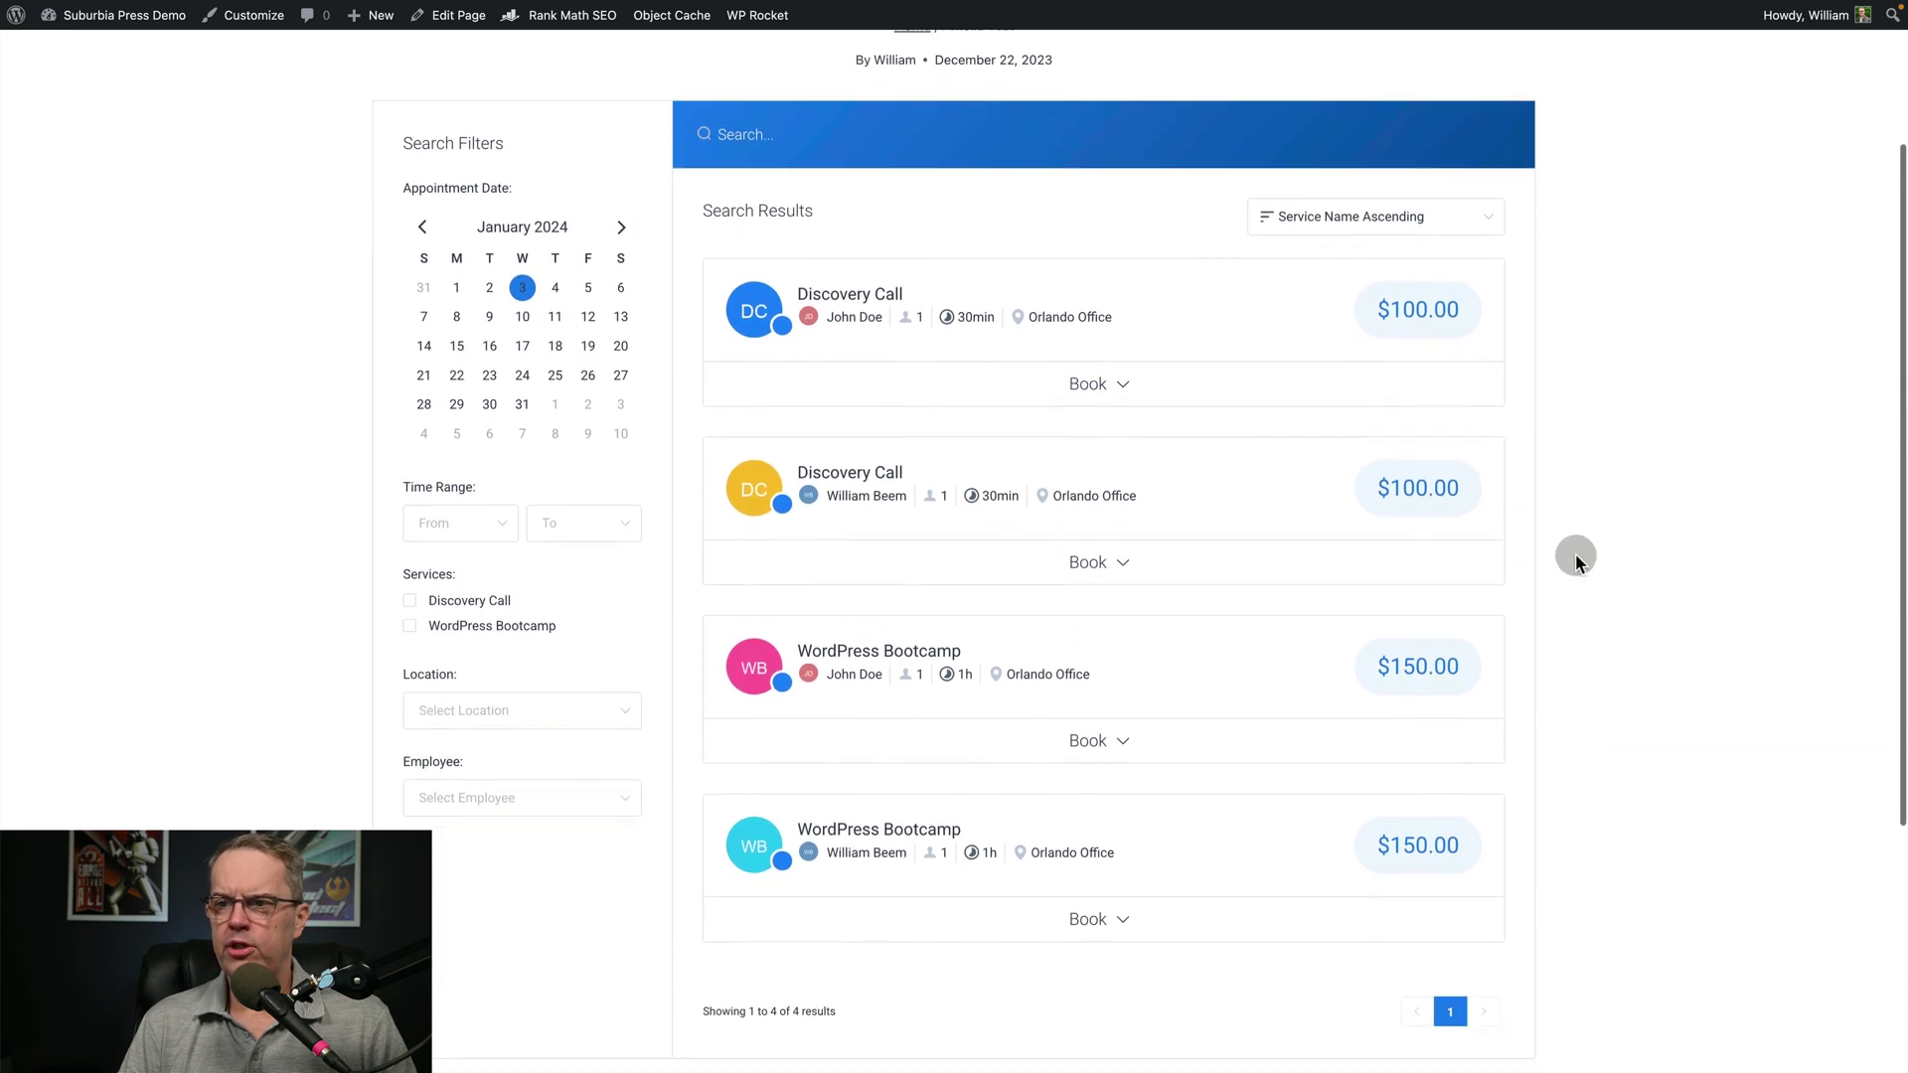
scroll(1233, 589, up, 4)
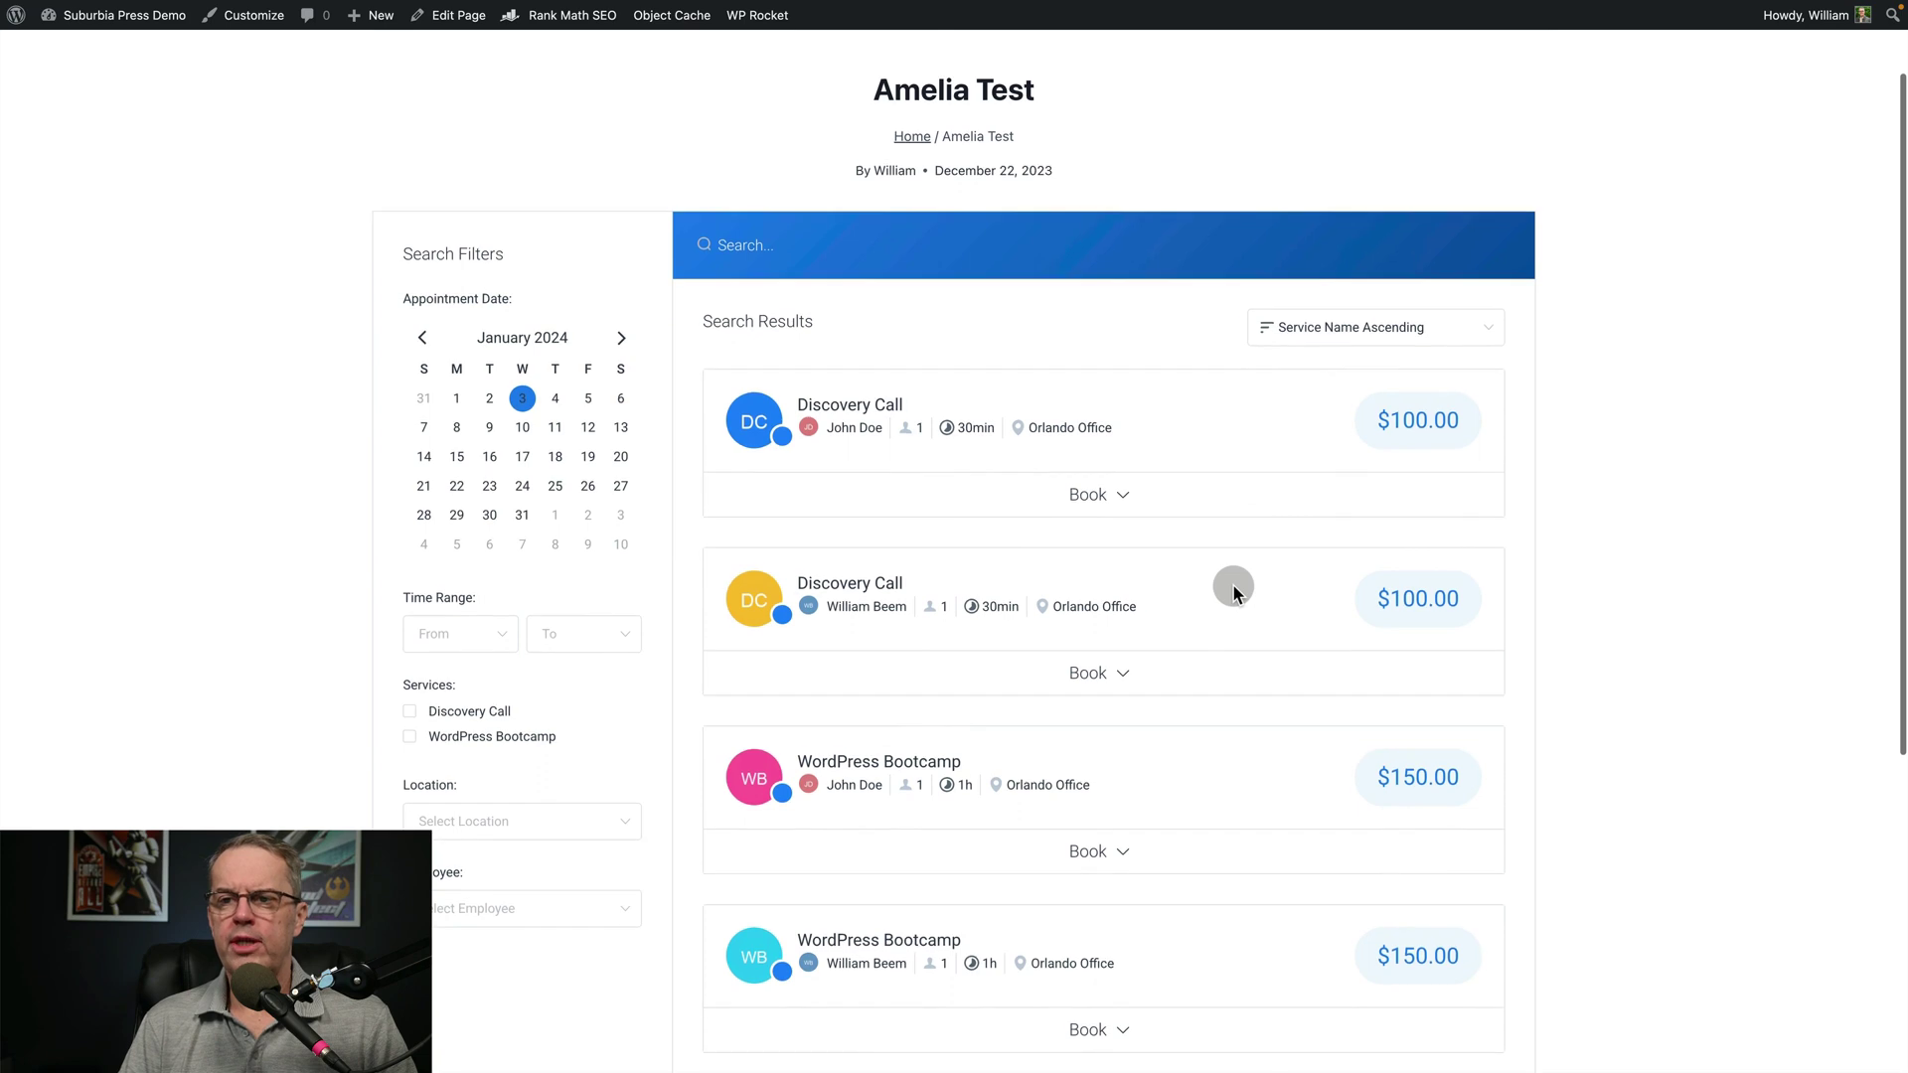
Filter to Discovery Call at Orlando Office with one employee and show its time slots
click(410, 711)
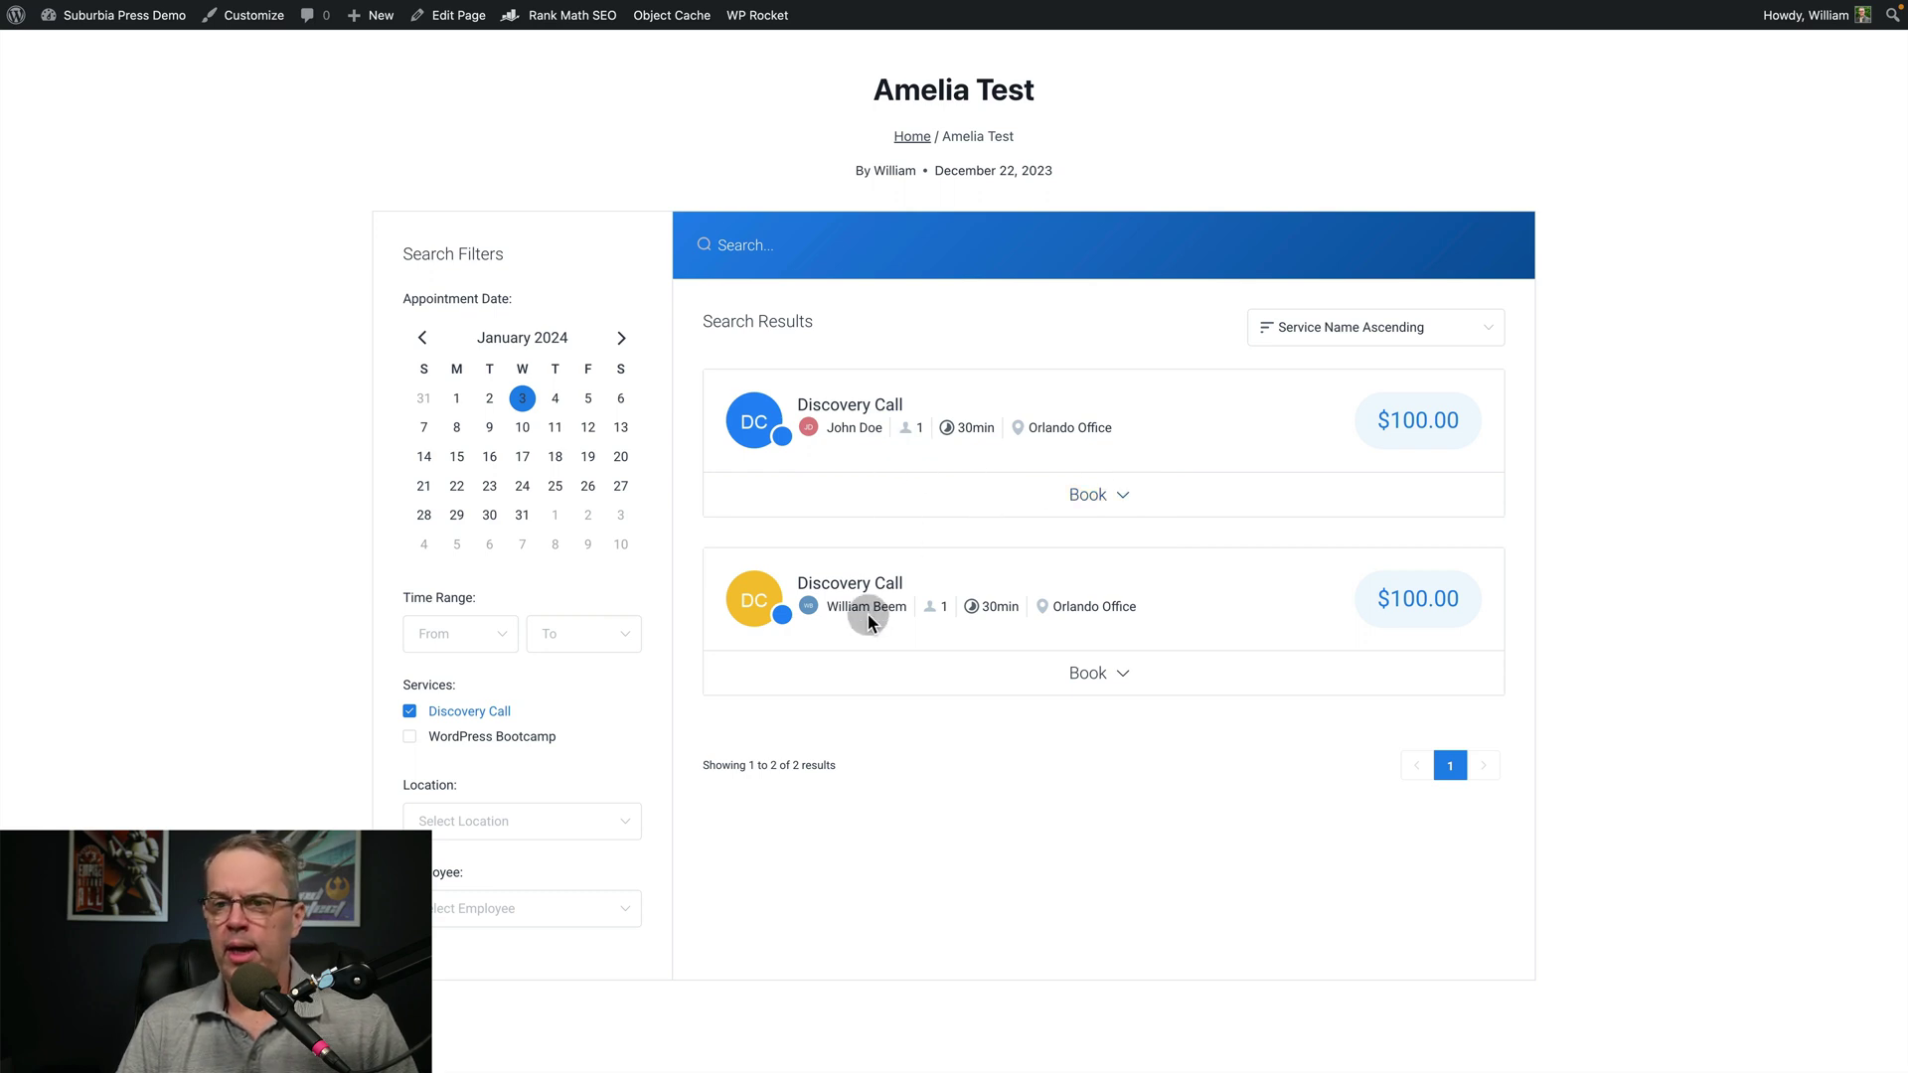
click(609, 820)
click(545, 878)
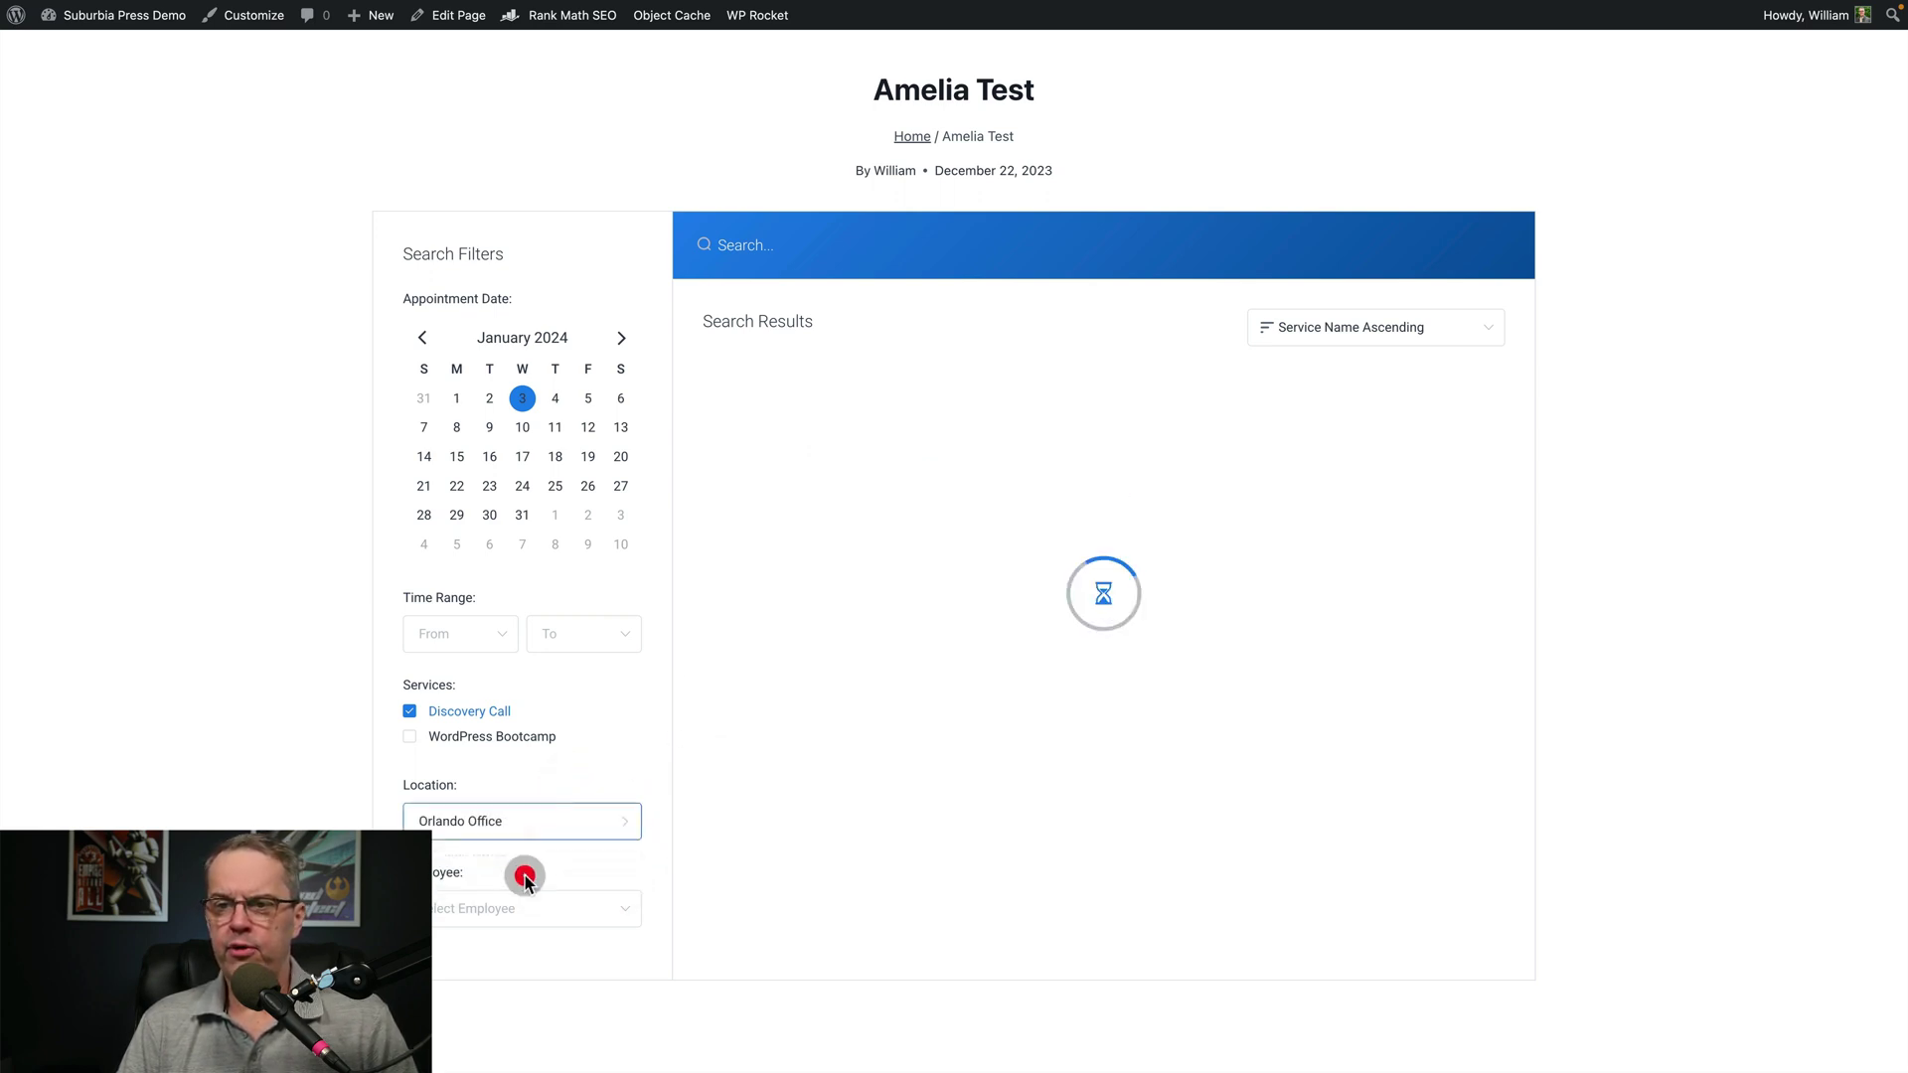
click(462, 908)
click(472, 1001)
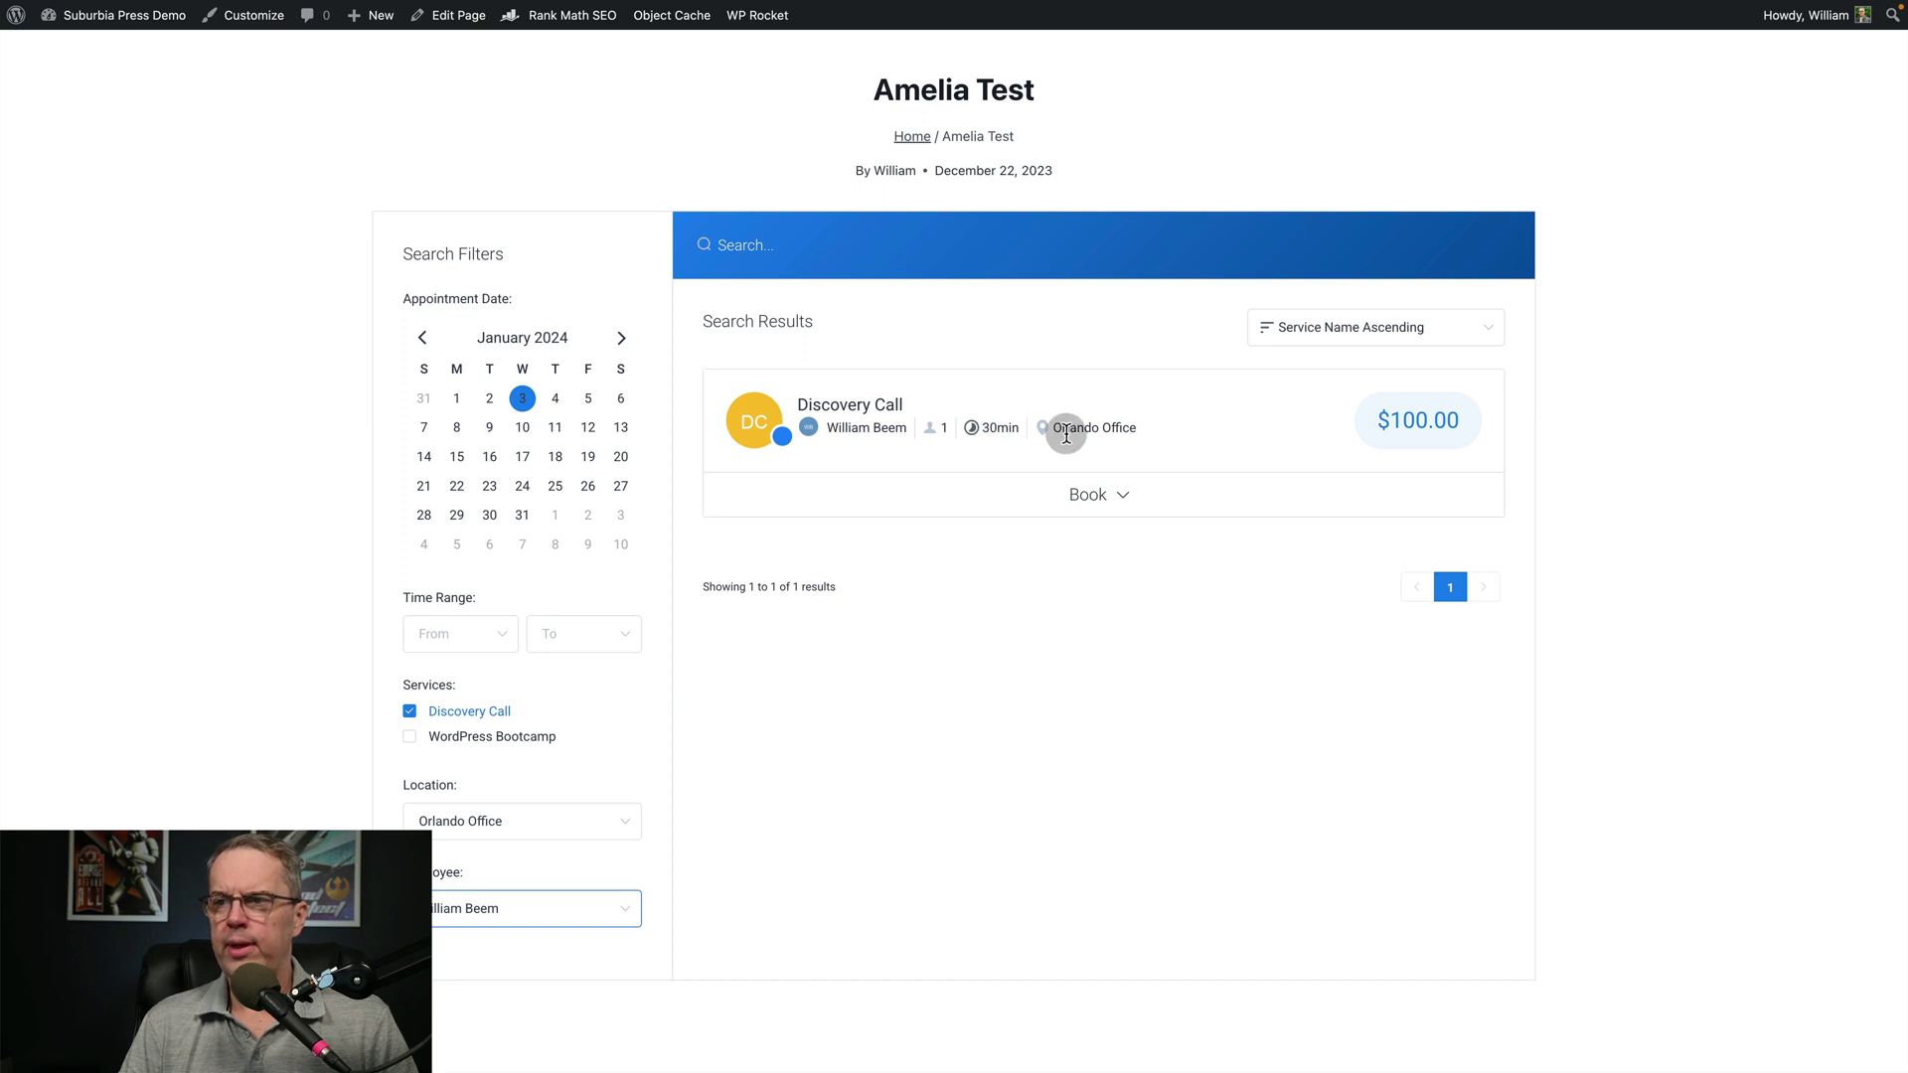
click(1116, 493)
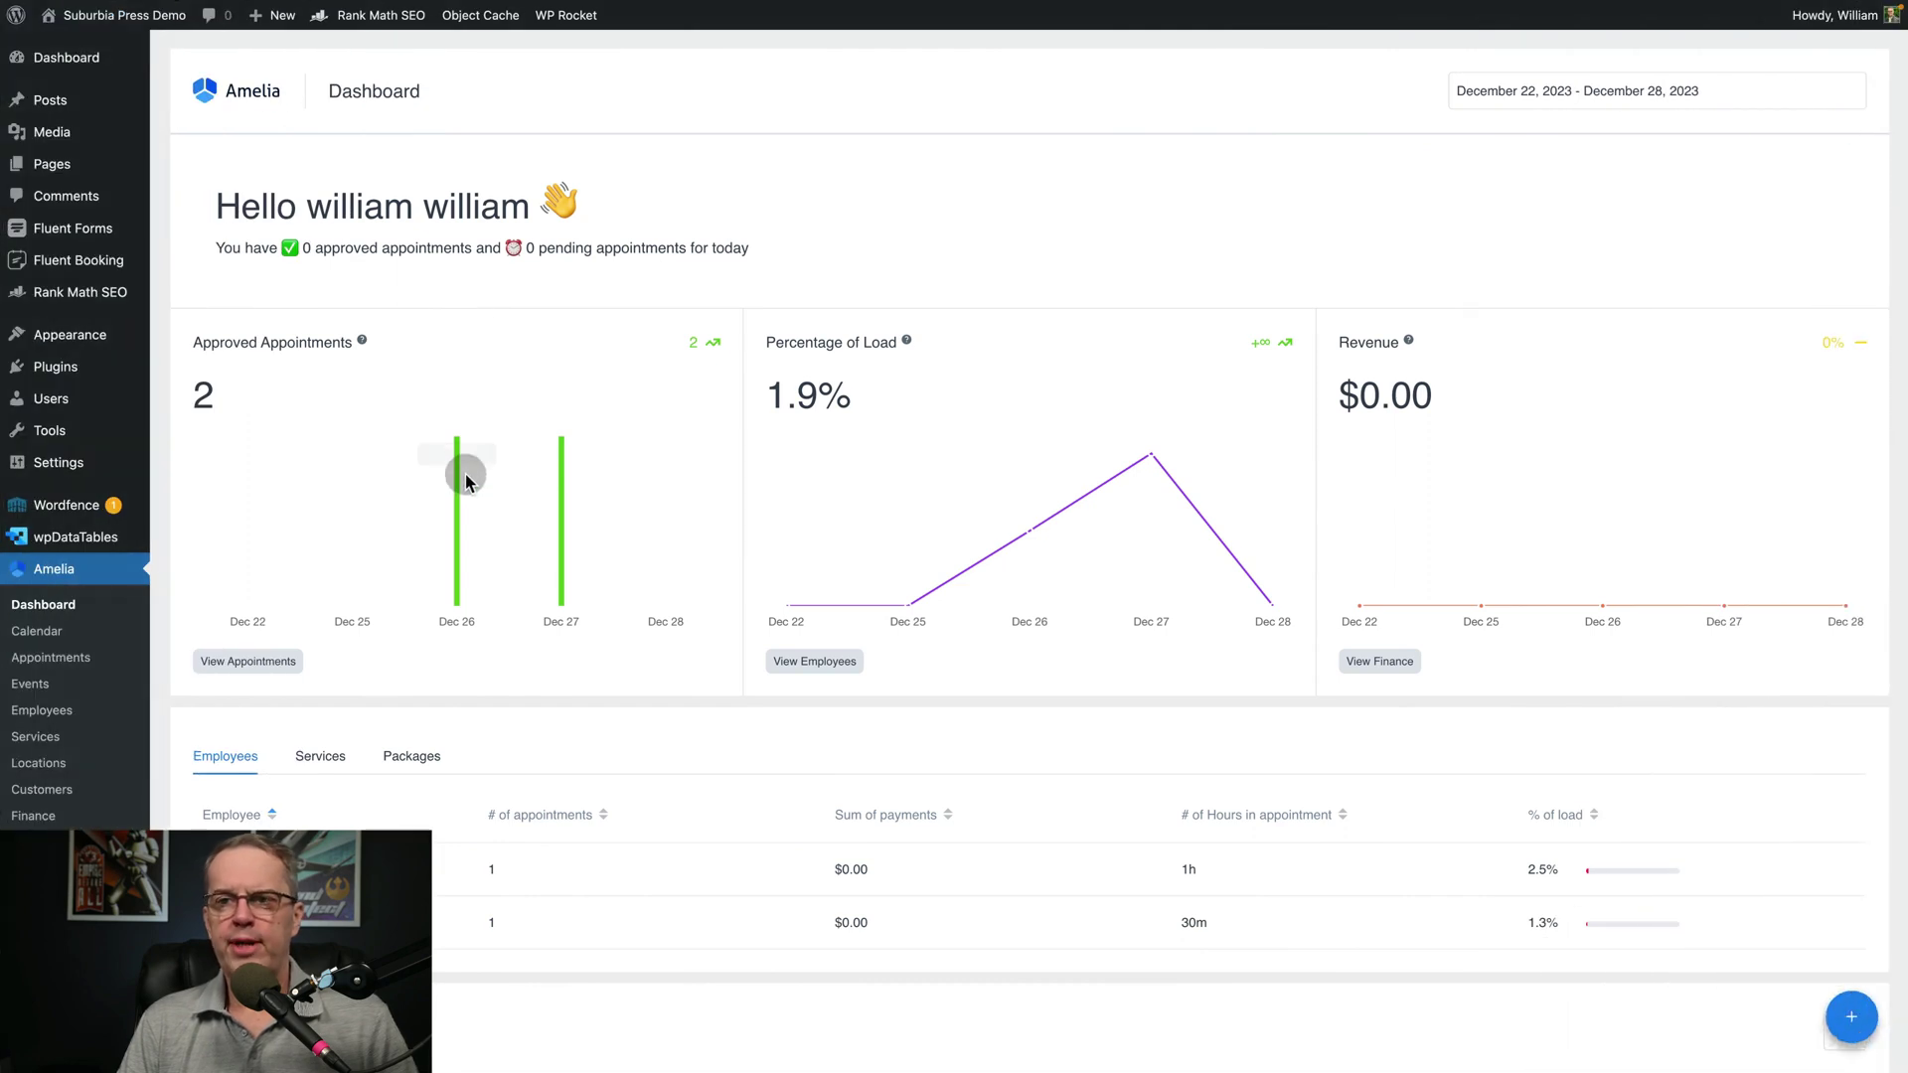
Open Amelia Notifications on the customer Appointment Approved email template
mouse_move(558, 487)
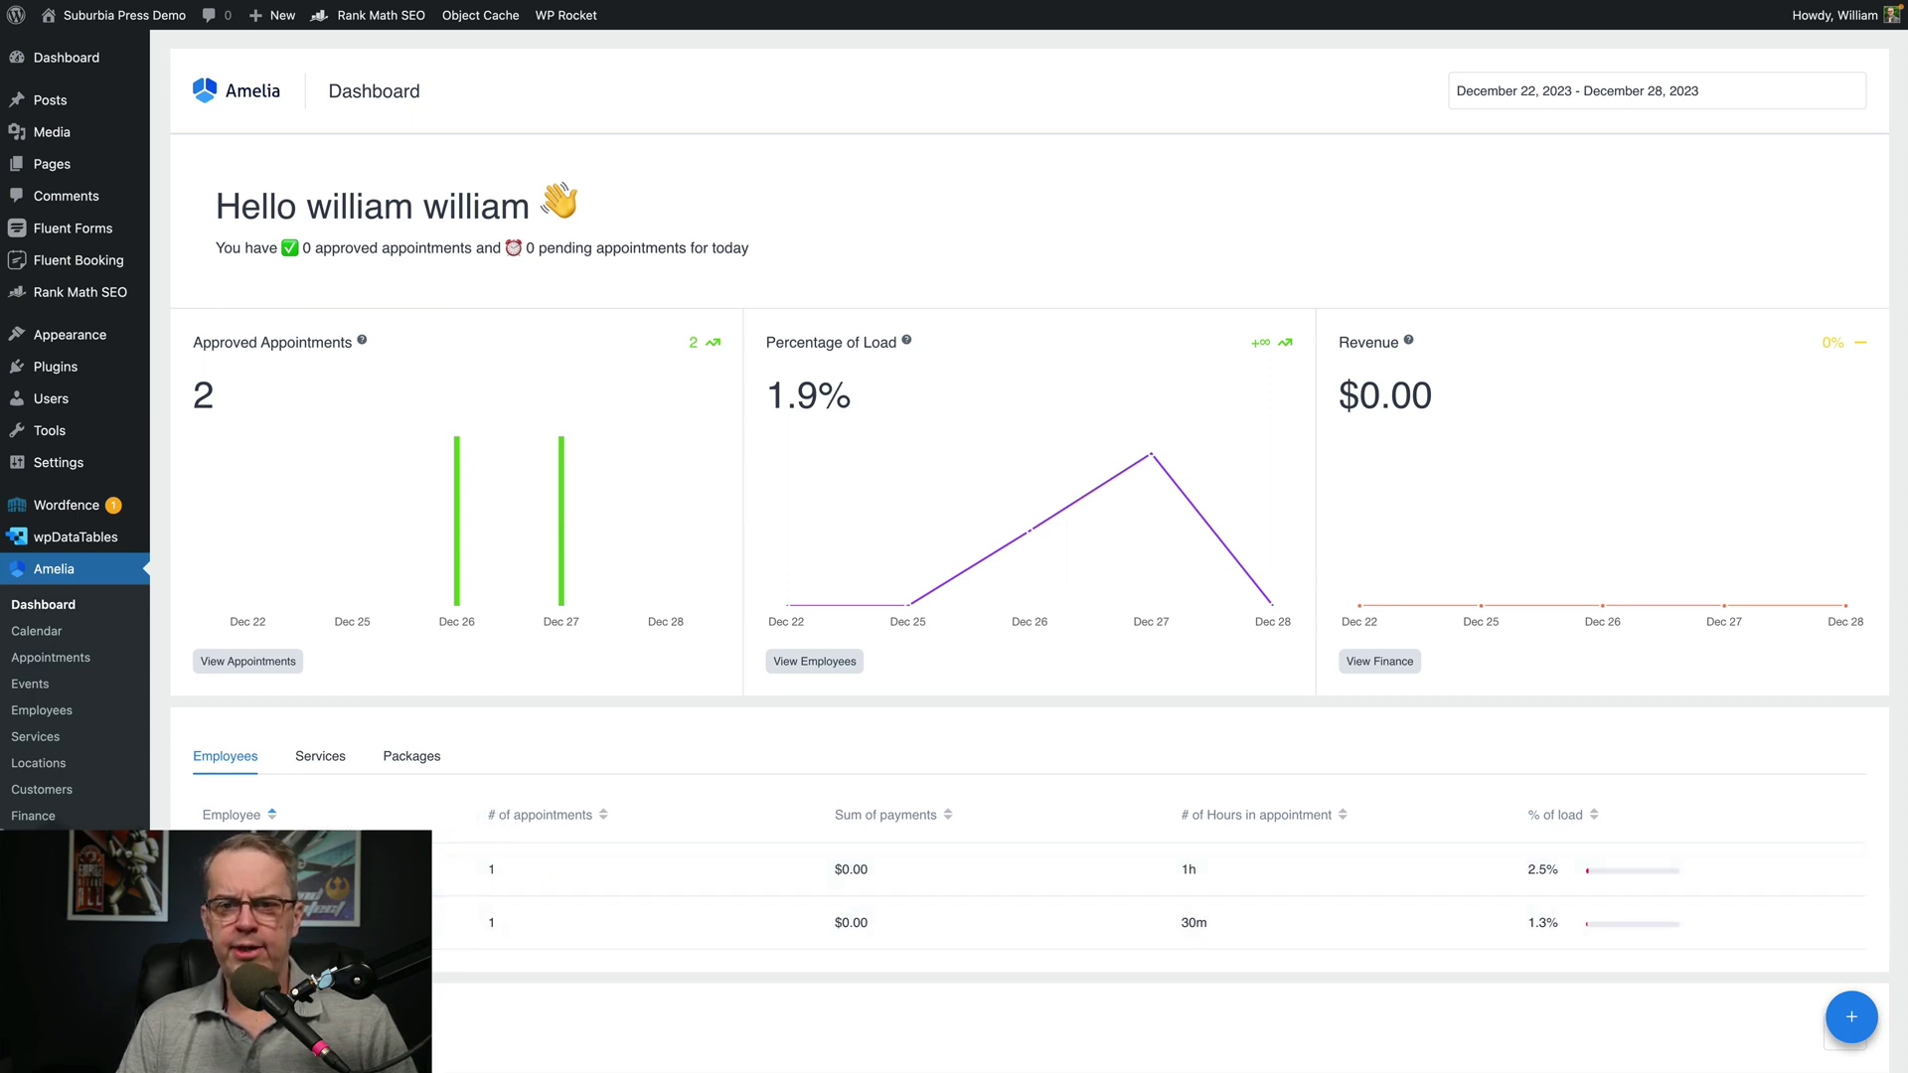
click(49, 841)
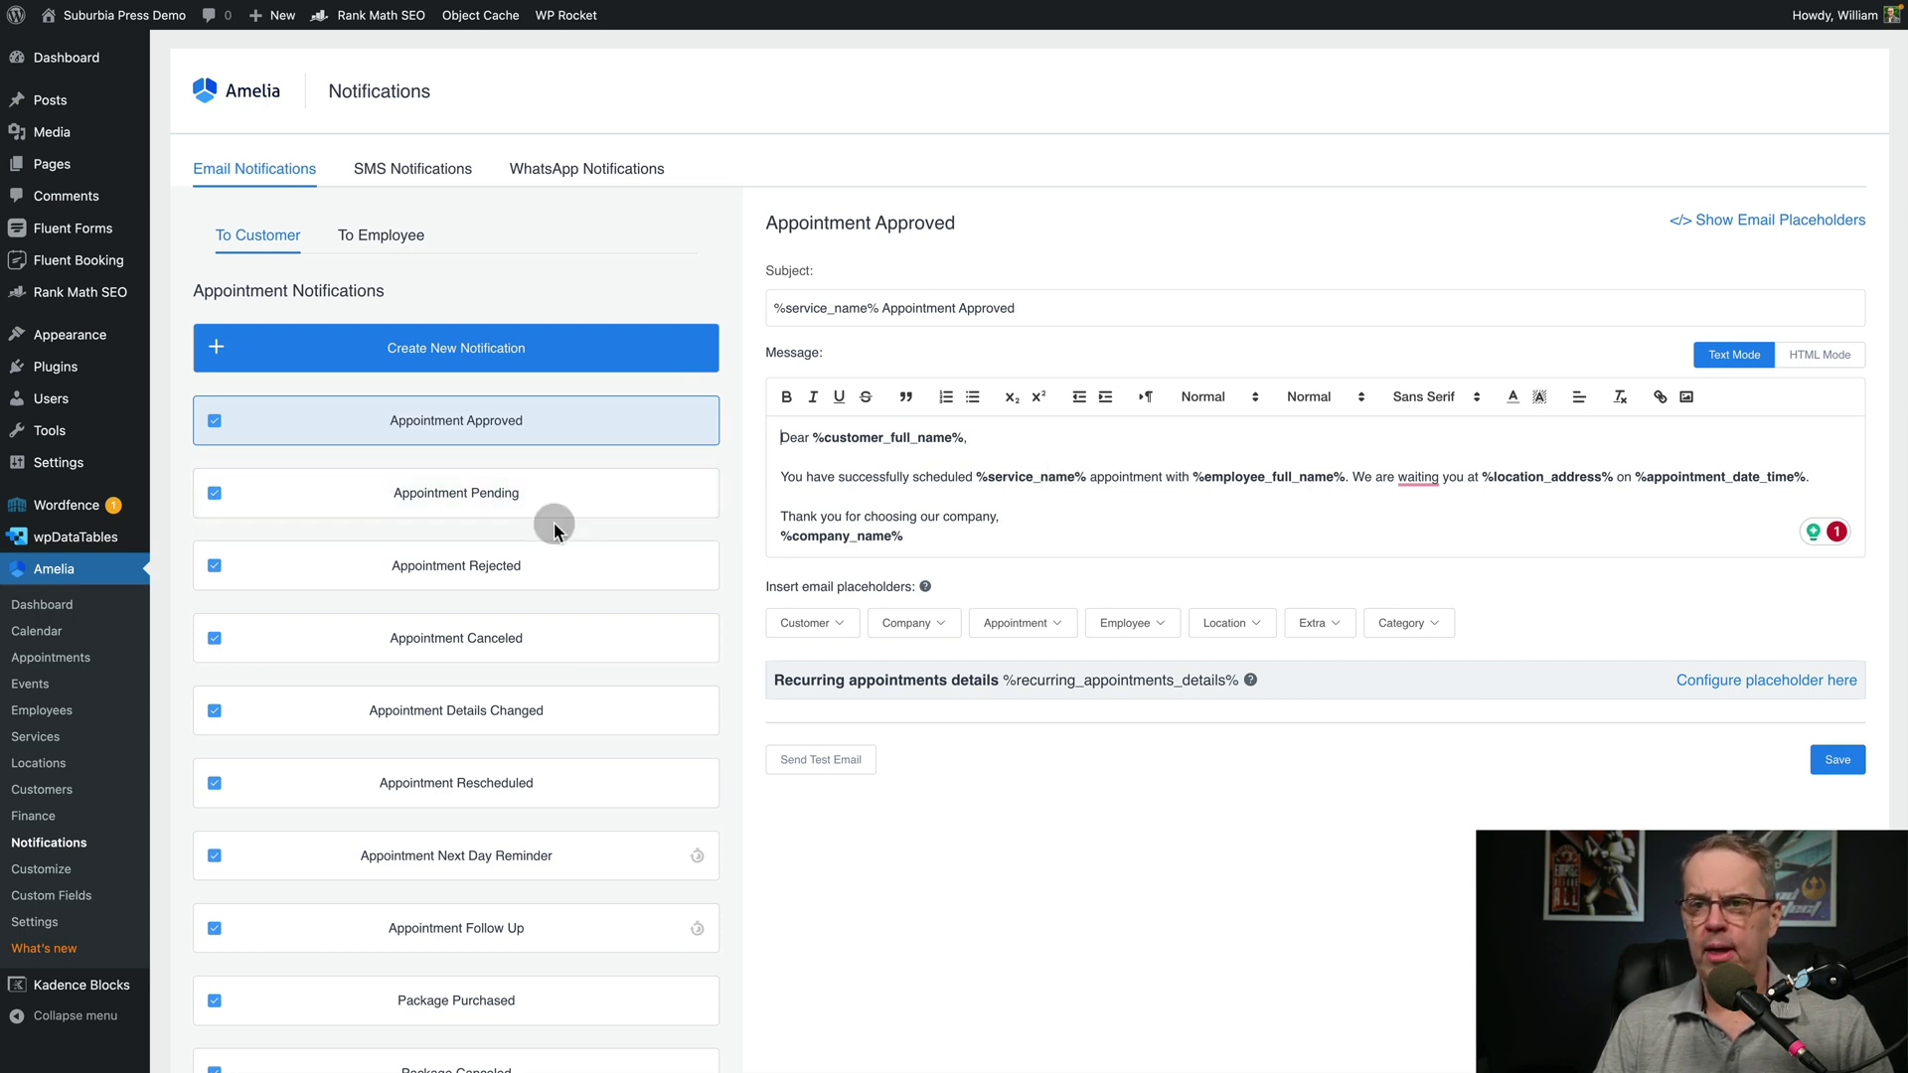
Review the customer Pending, Rejected, Canceled, Next Day Reminder and Follow Up email templates
click(527, 501)
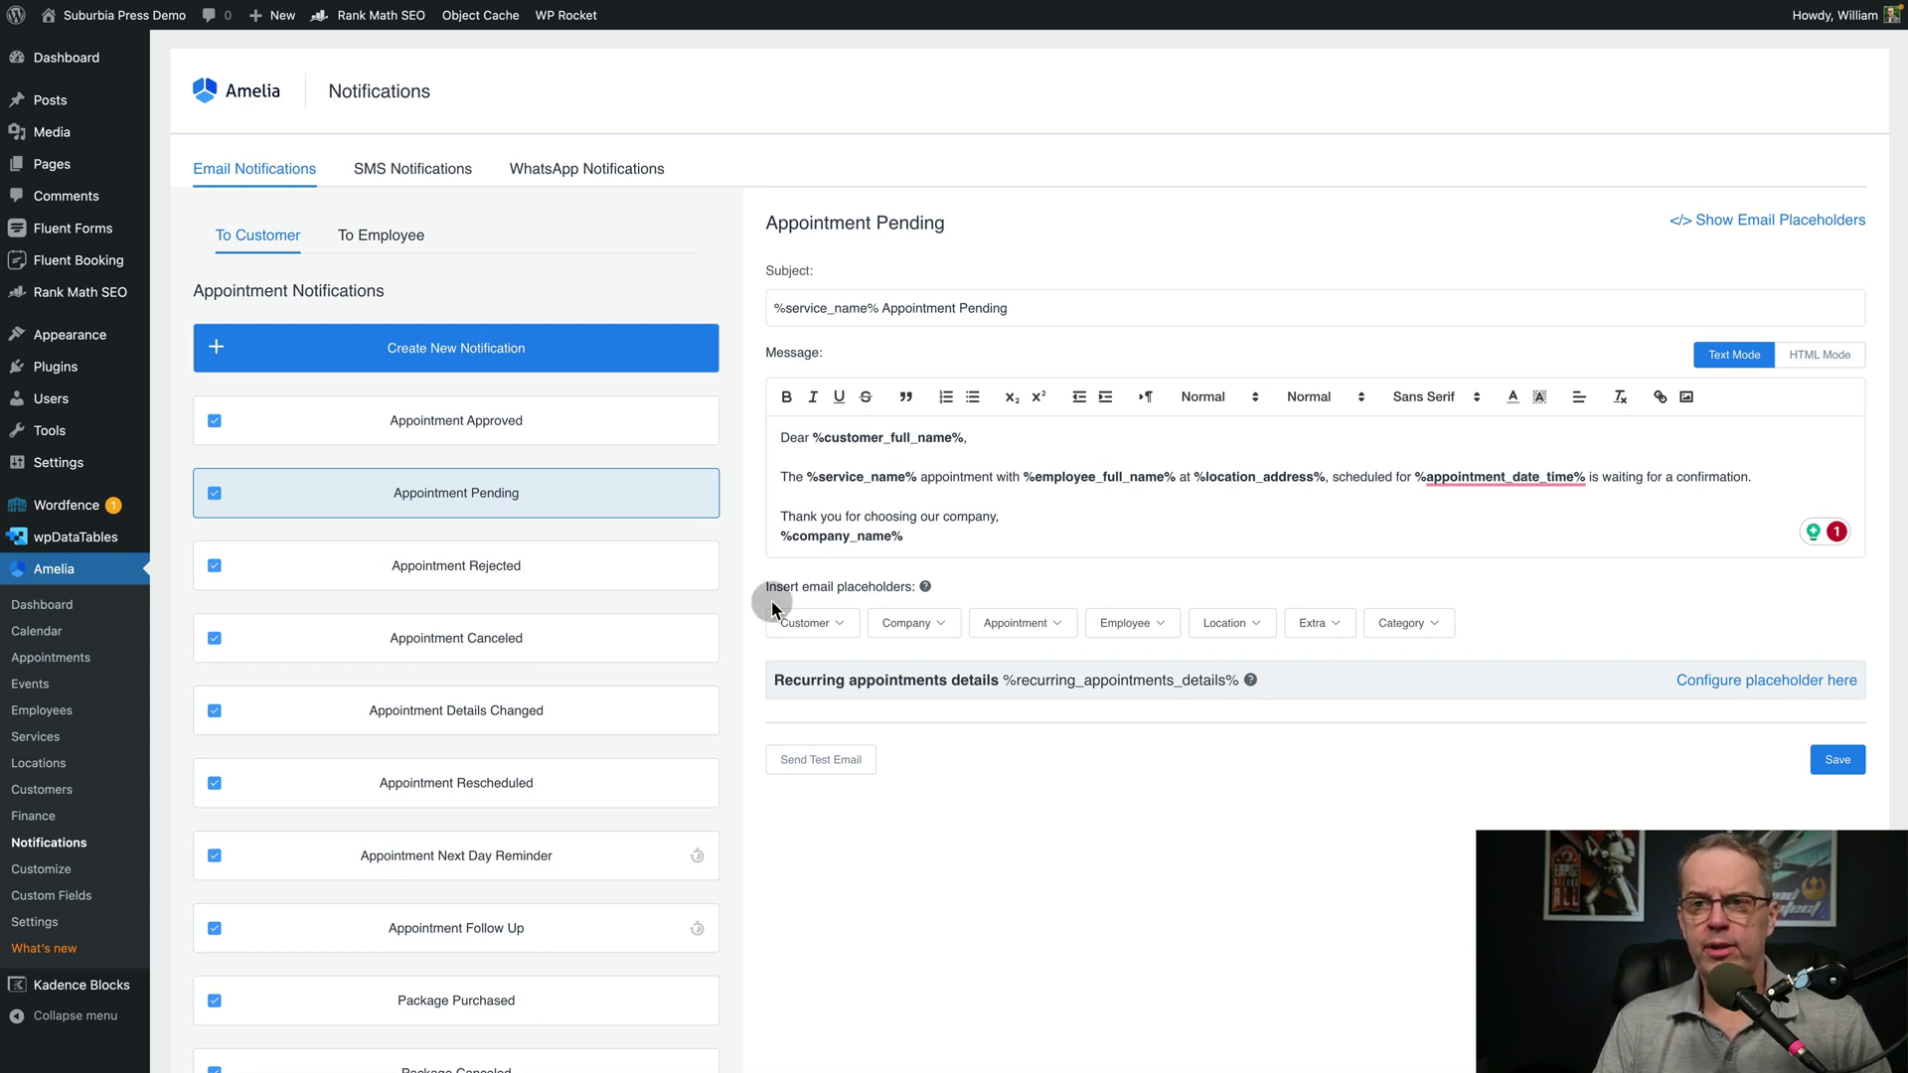
click(487, 556)
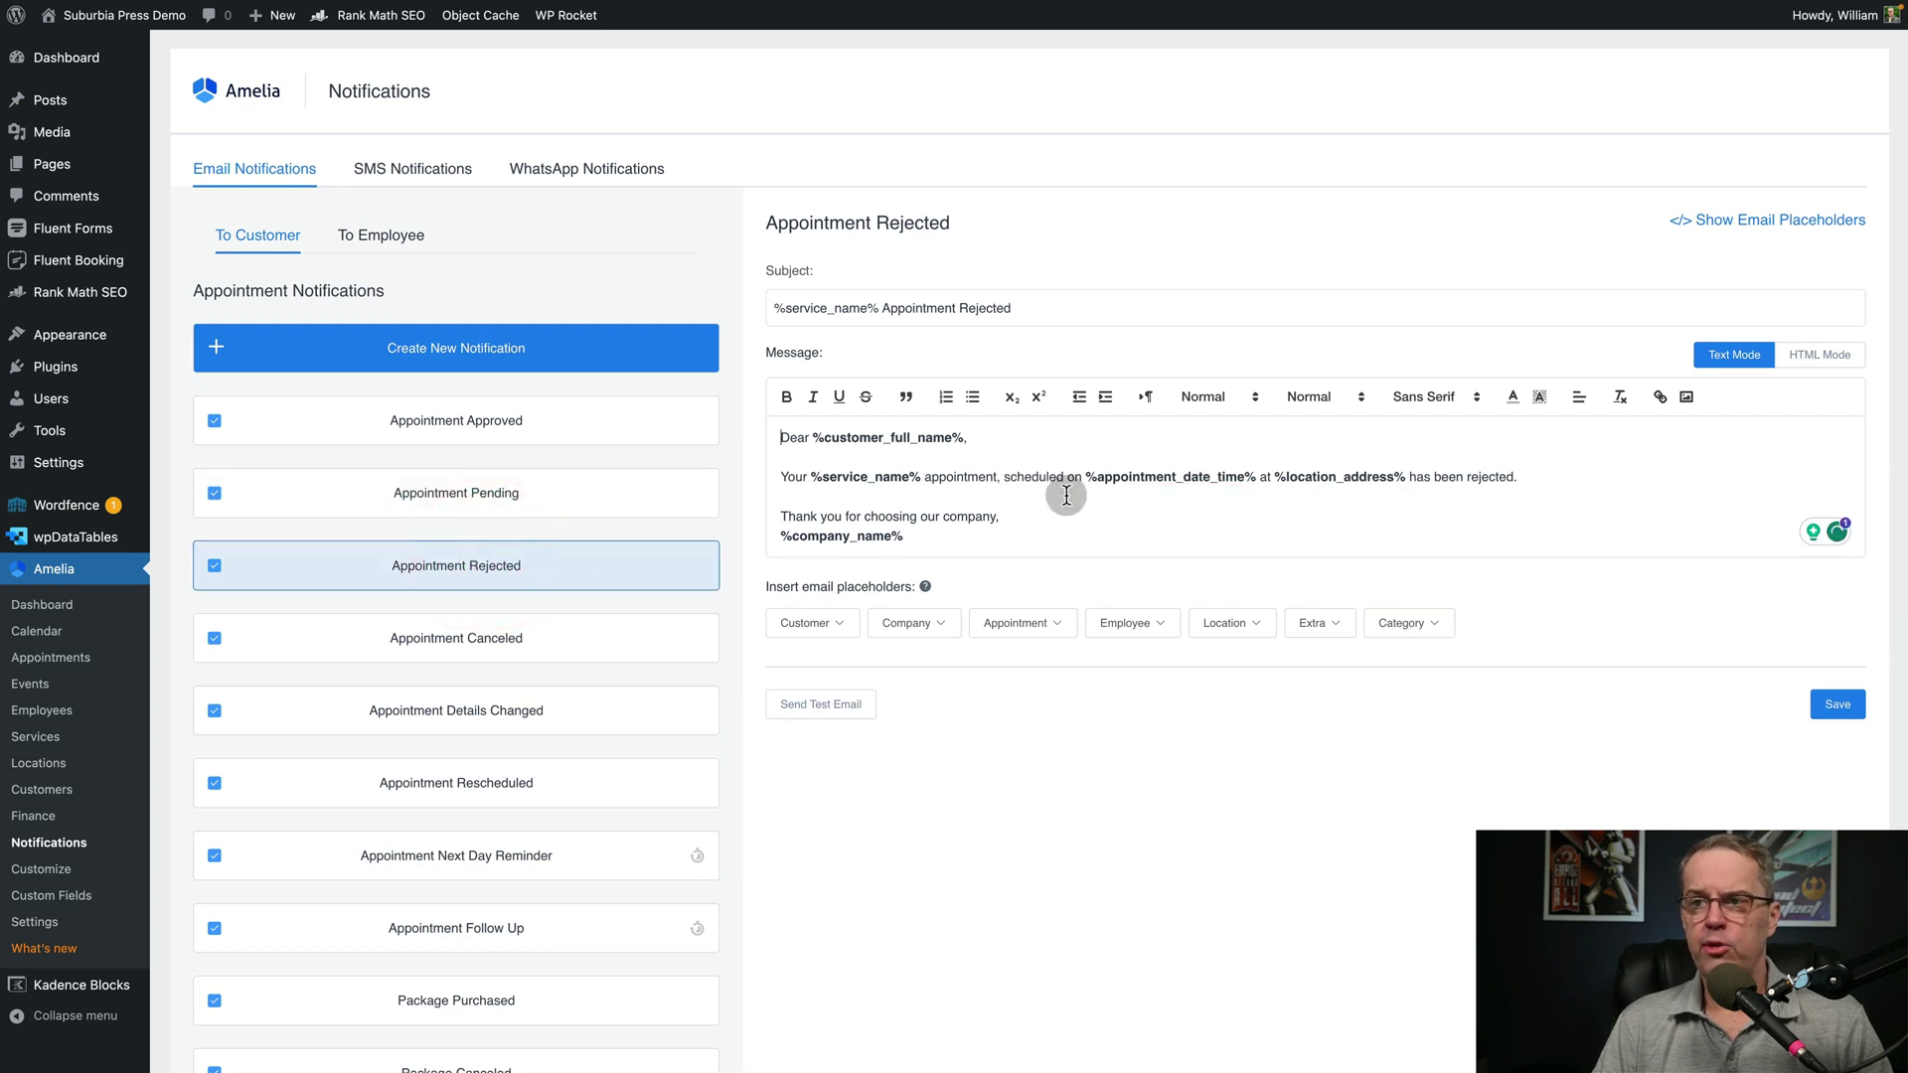
click(500, 651)
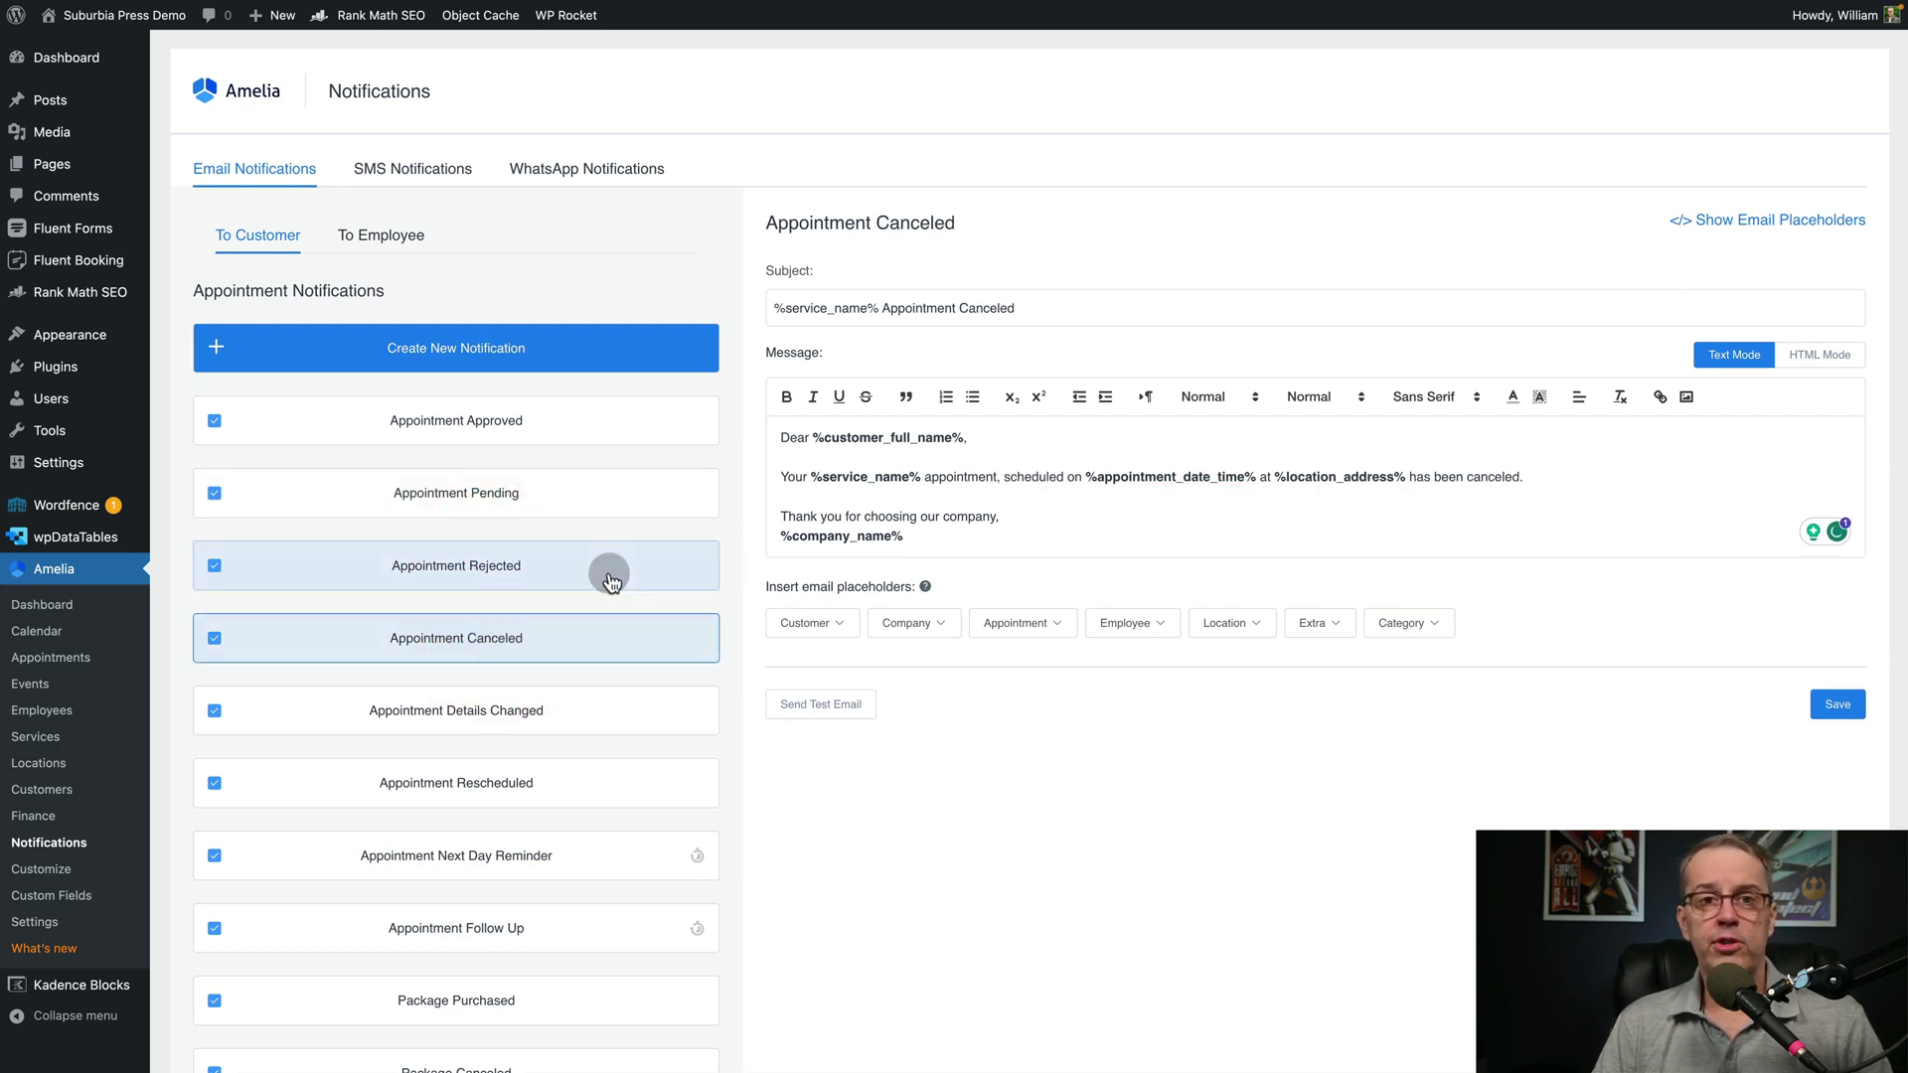
scroll(609, 574, down, 1)
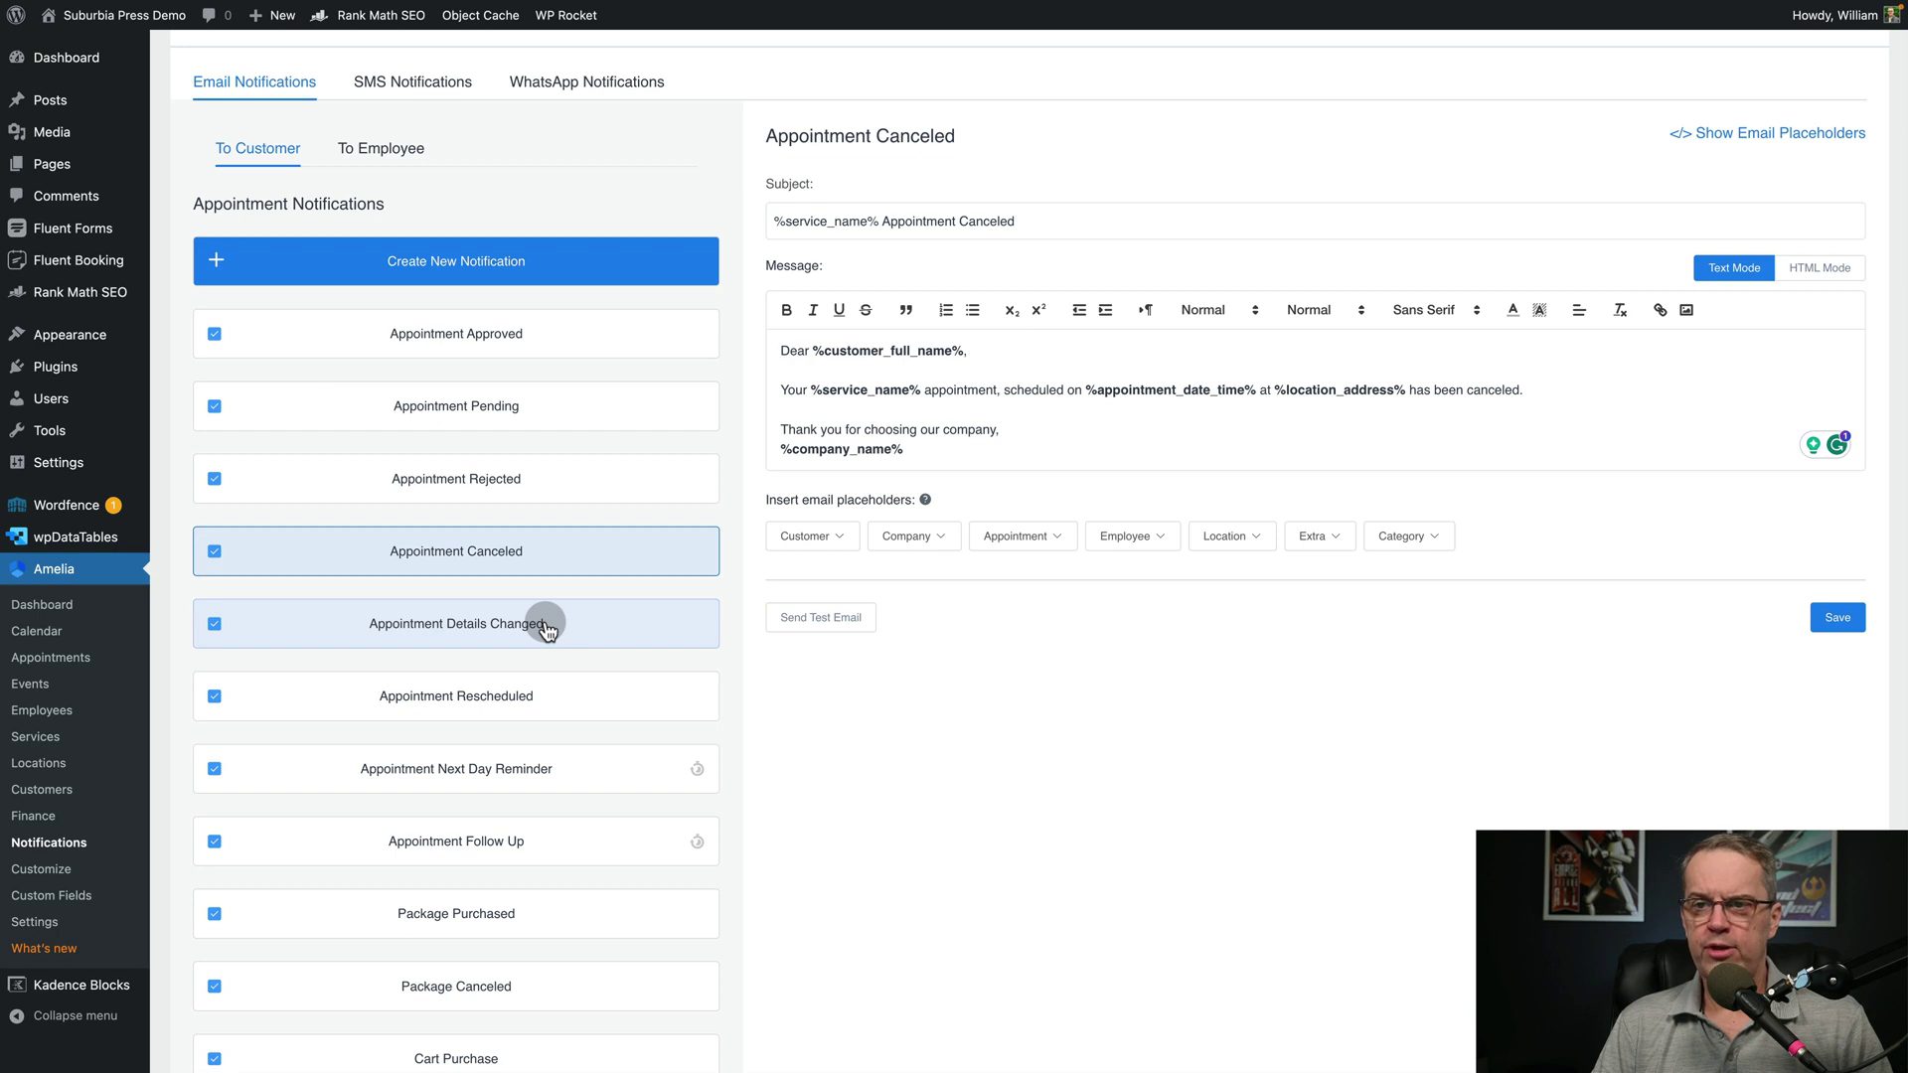
scroll(560, 663, down, 2)
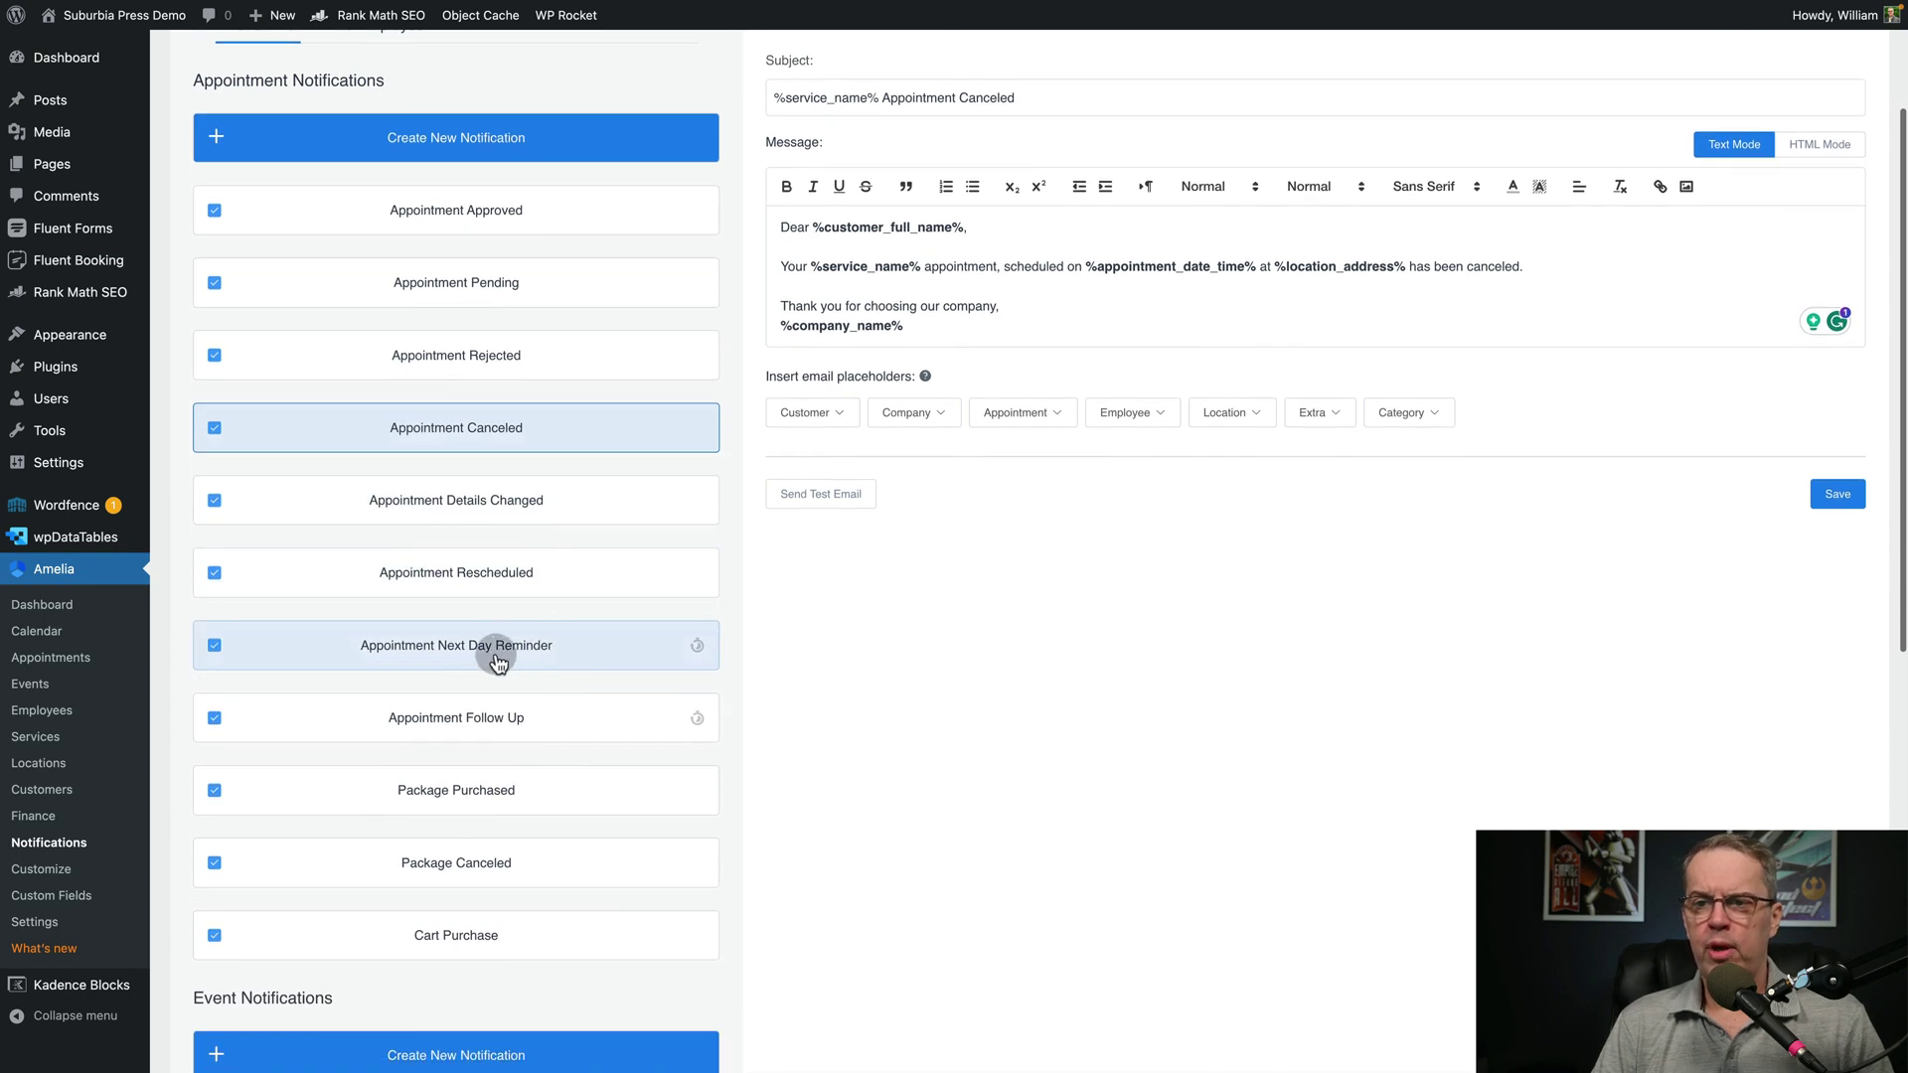
click(472, 661)
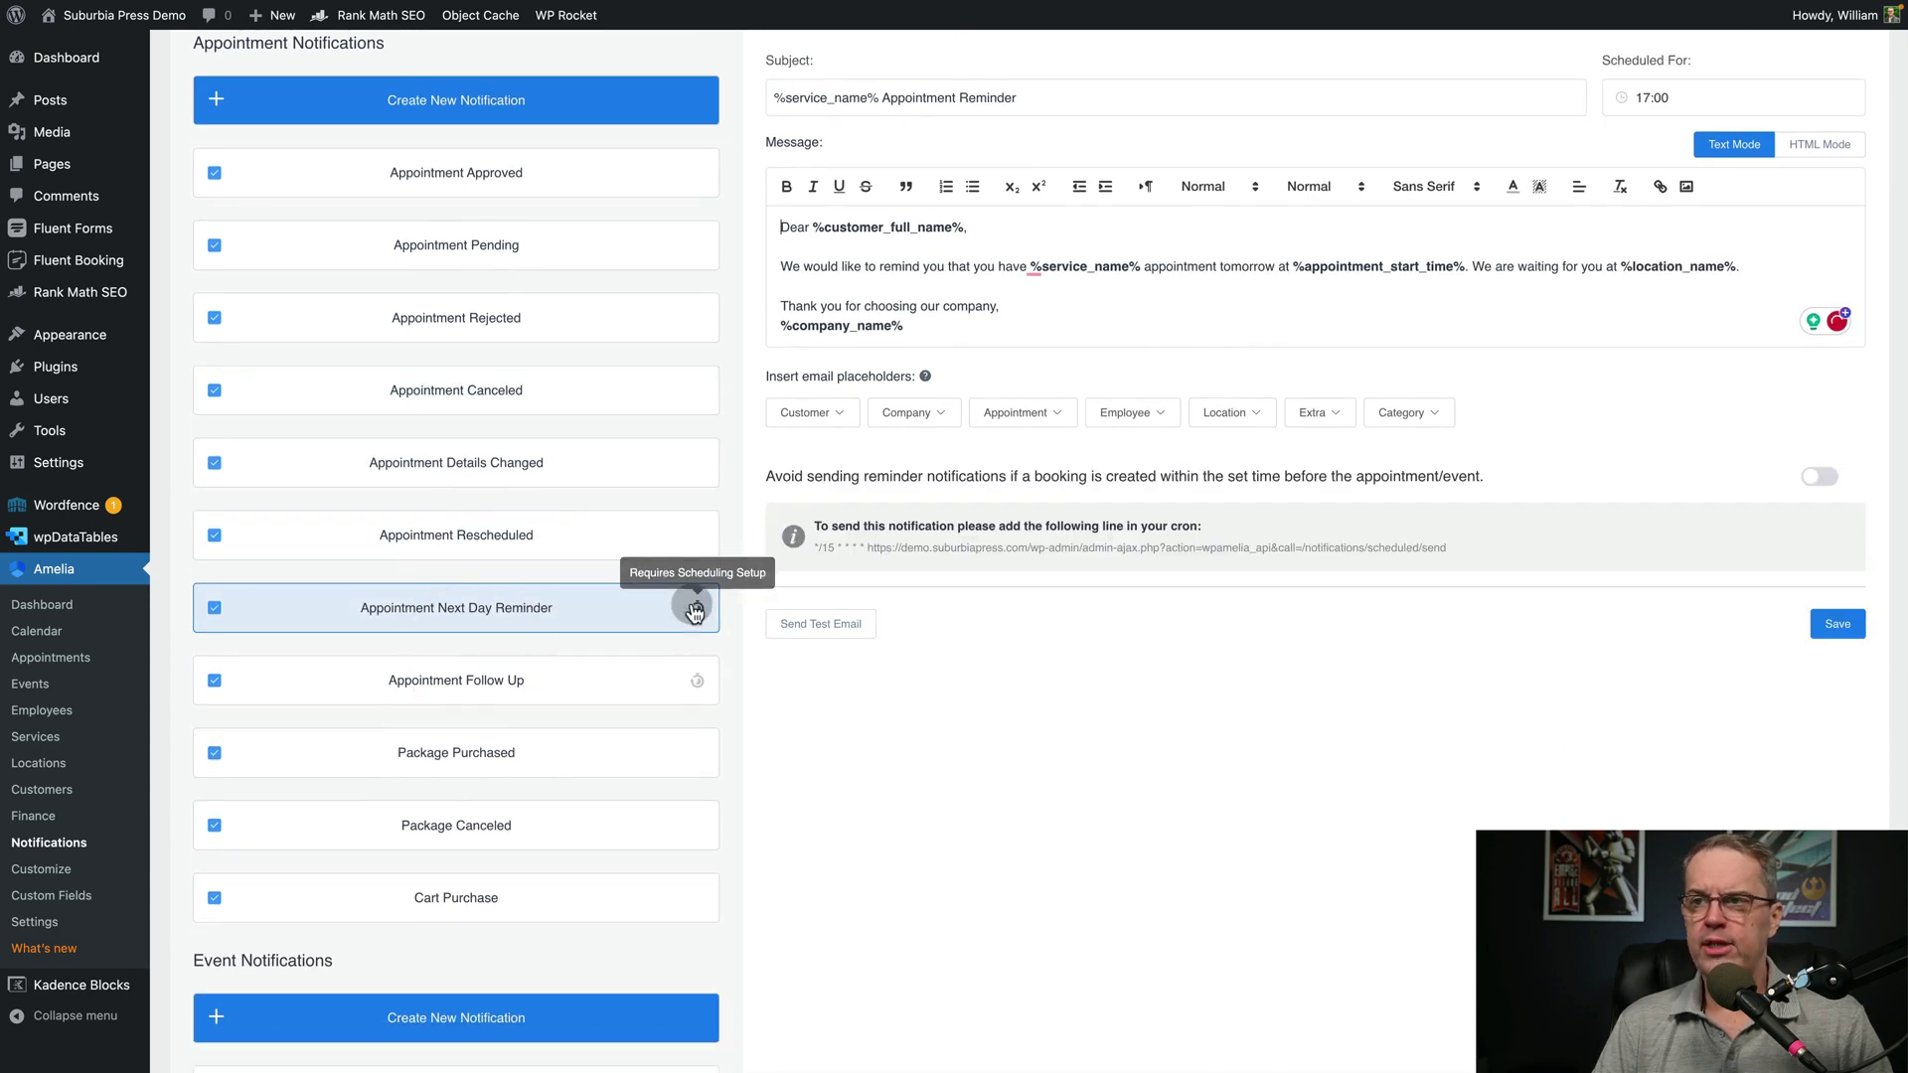
click(512, 683)
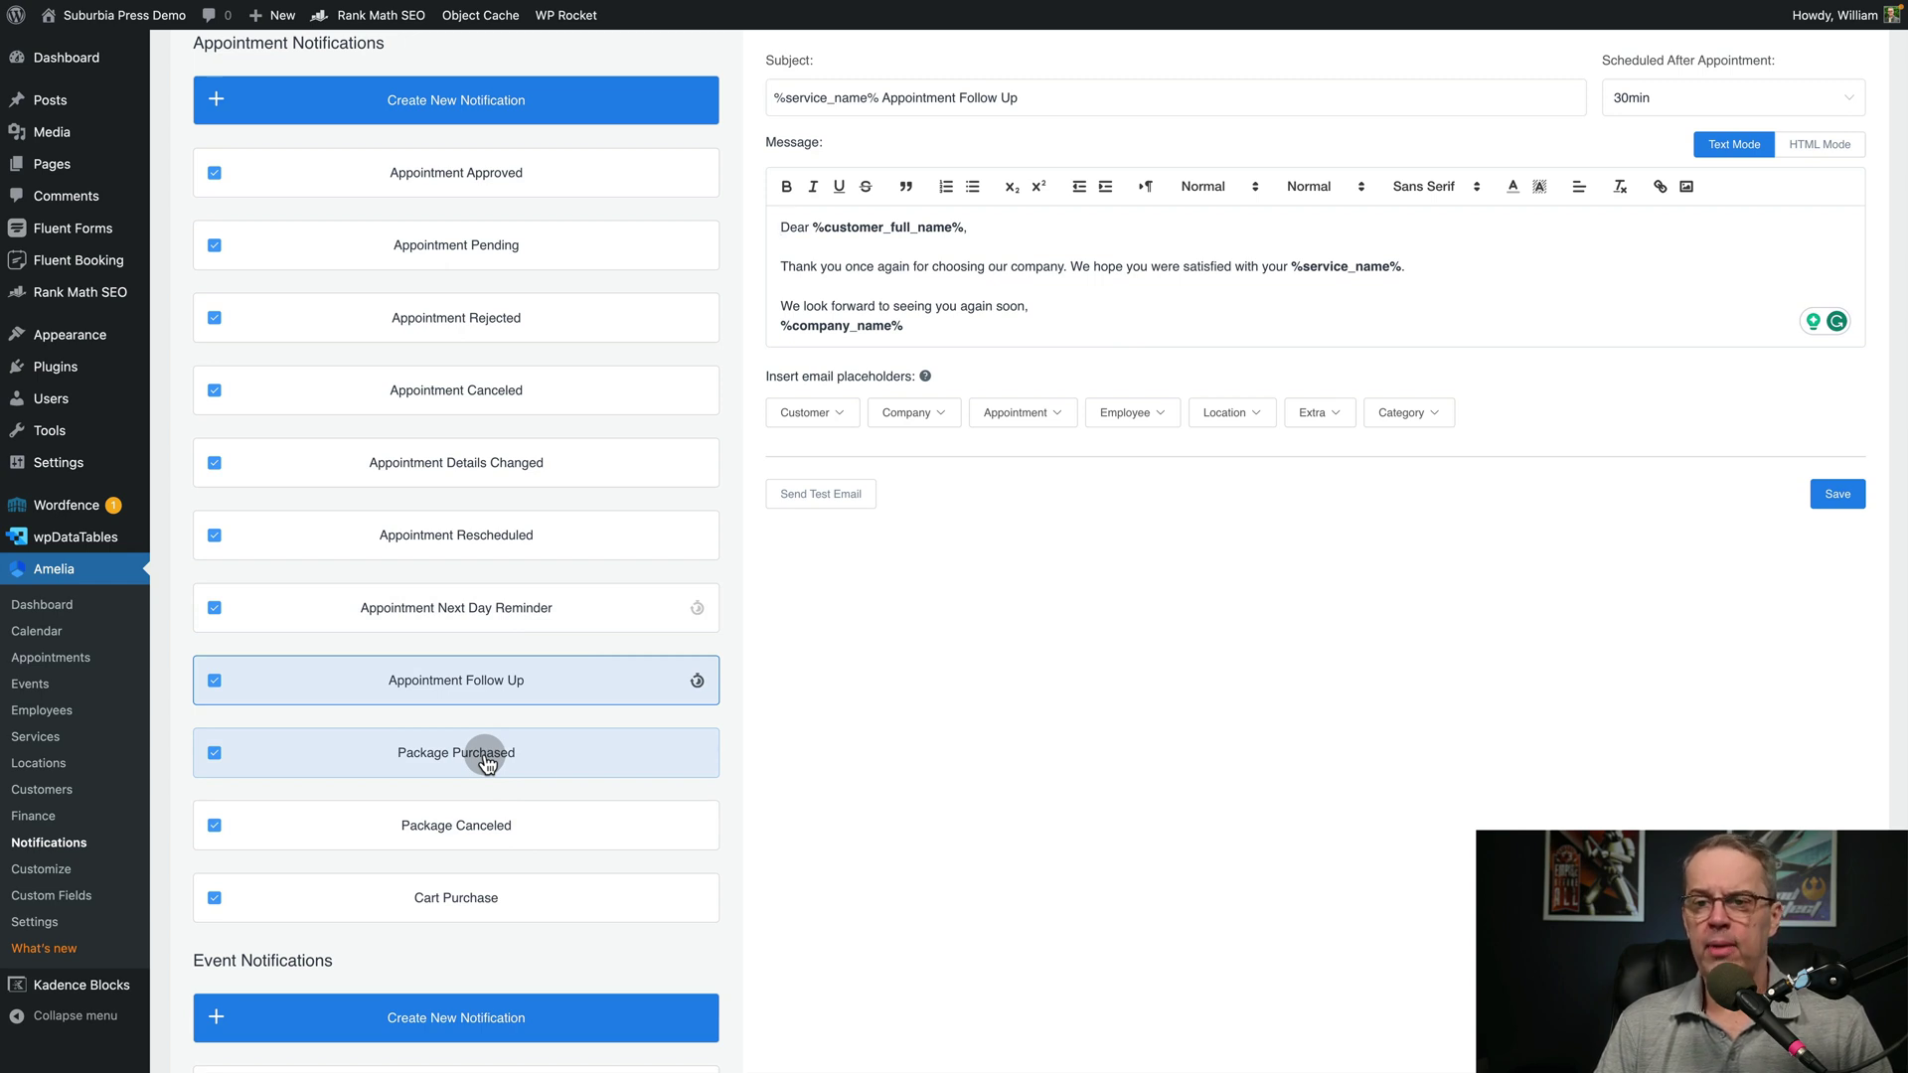
scroll(485, 760, up, 3)
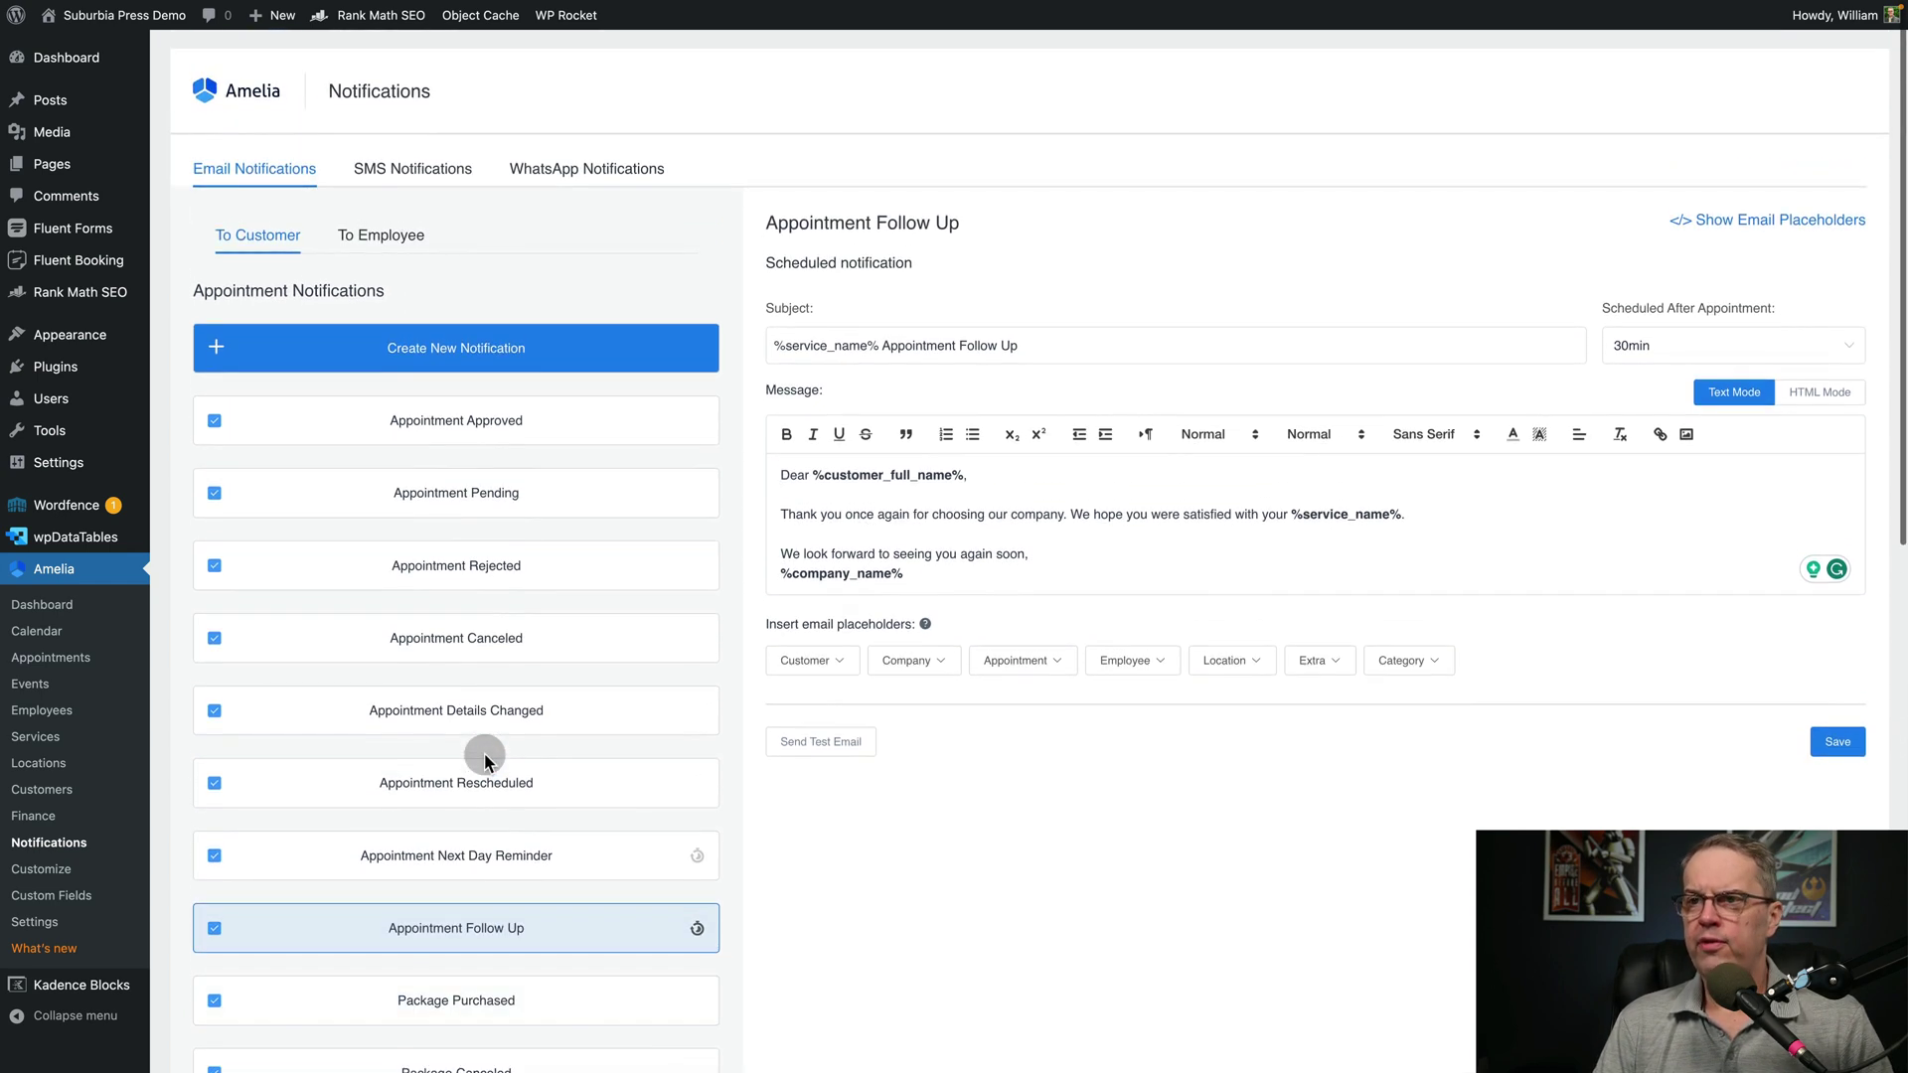
drag(812, 475, 959, 477)
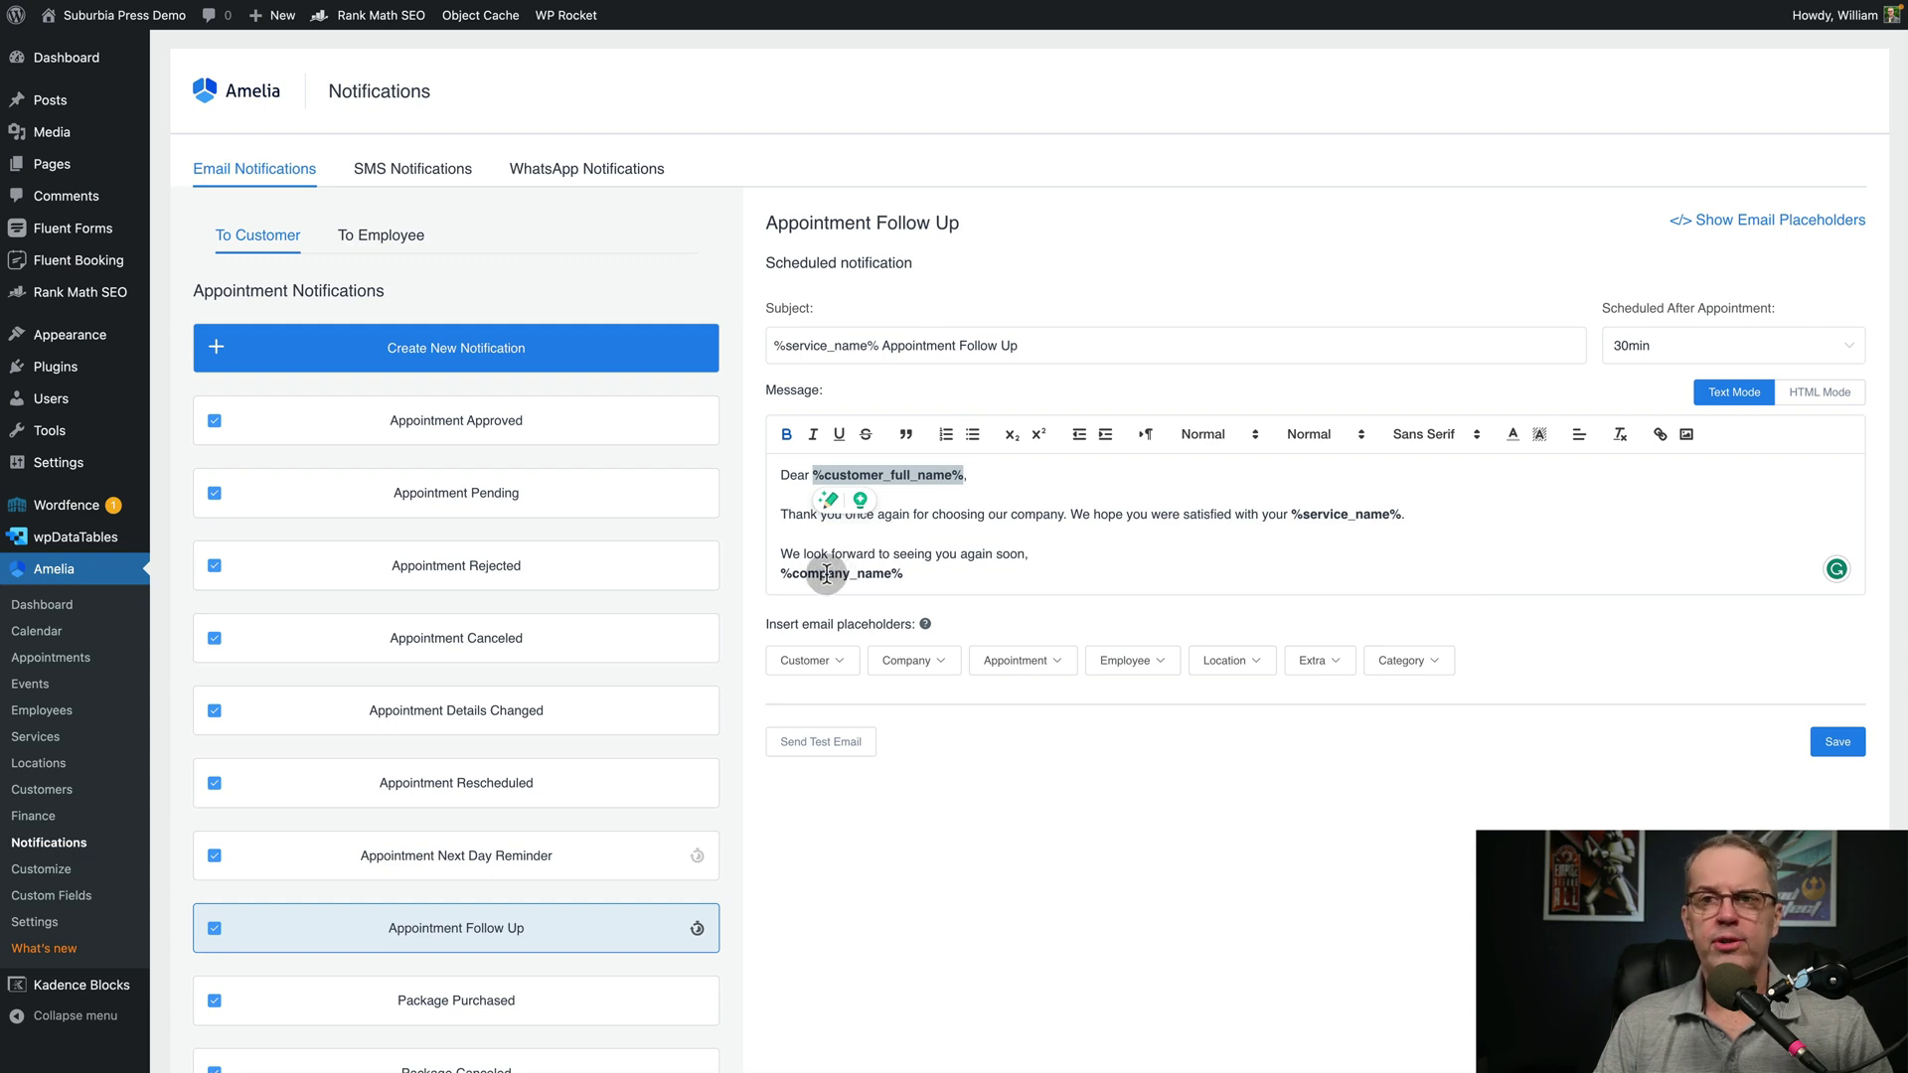
Check the employee Appointment Approved template, then show the Amelia SMS sign-in form
click(341, 244)
click(427, 436)
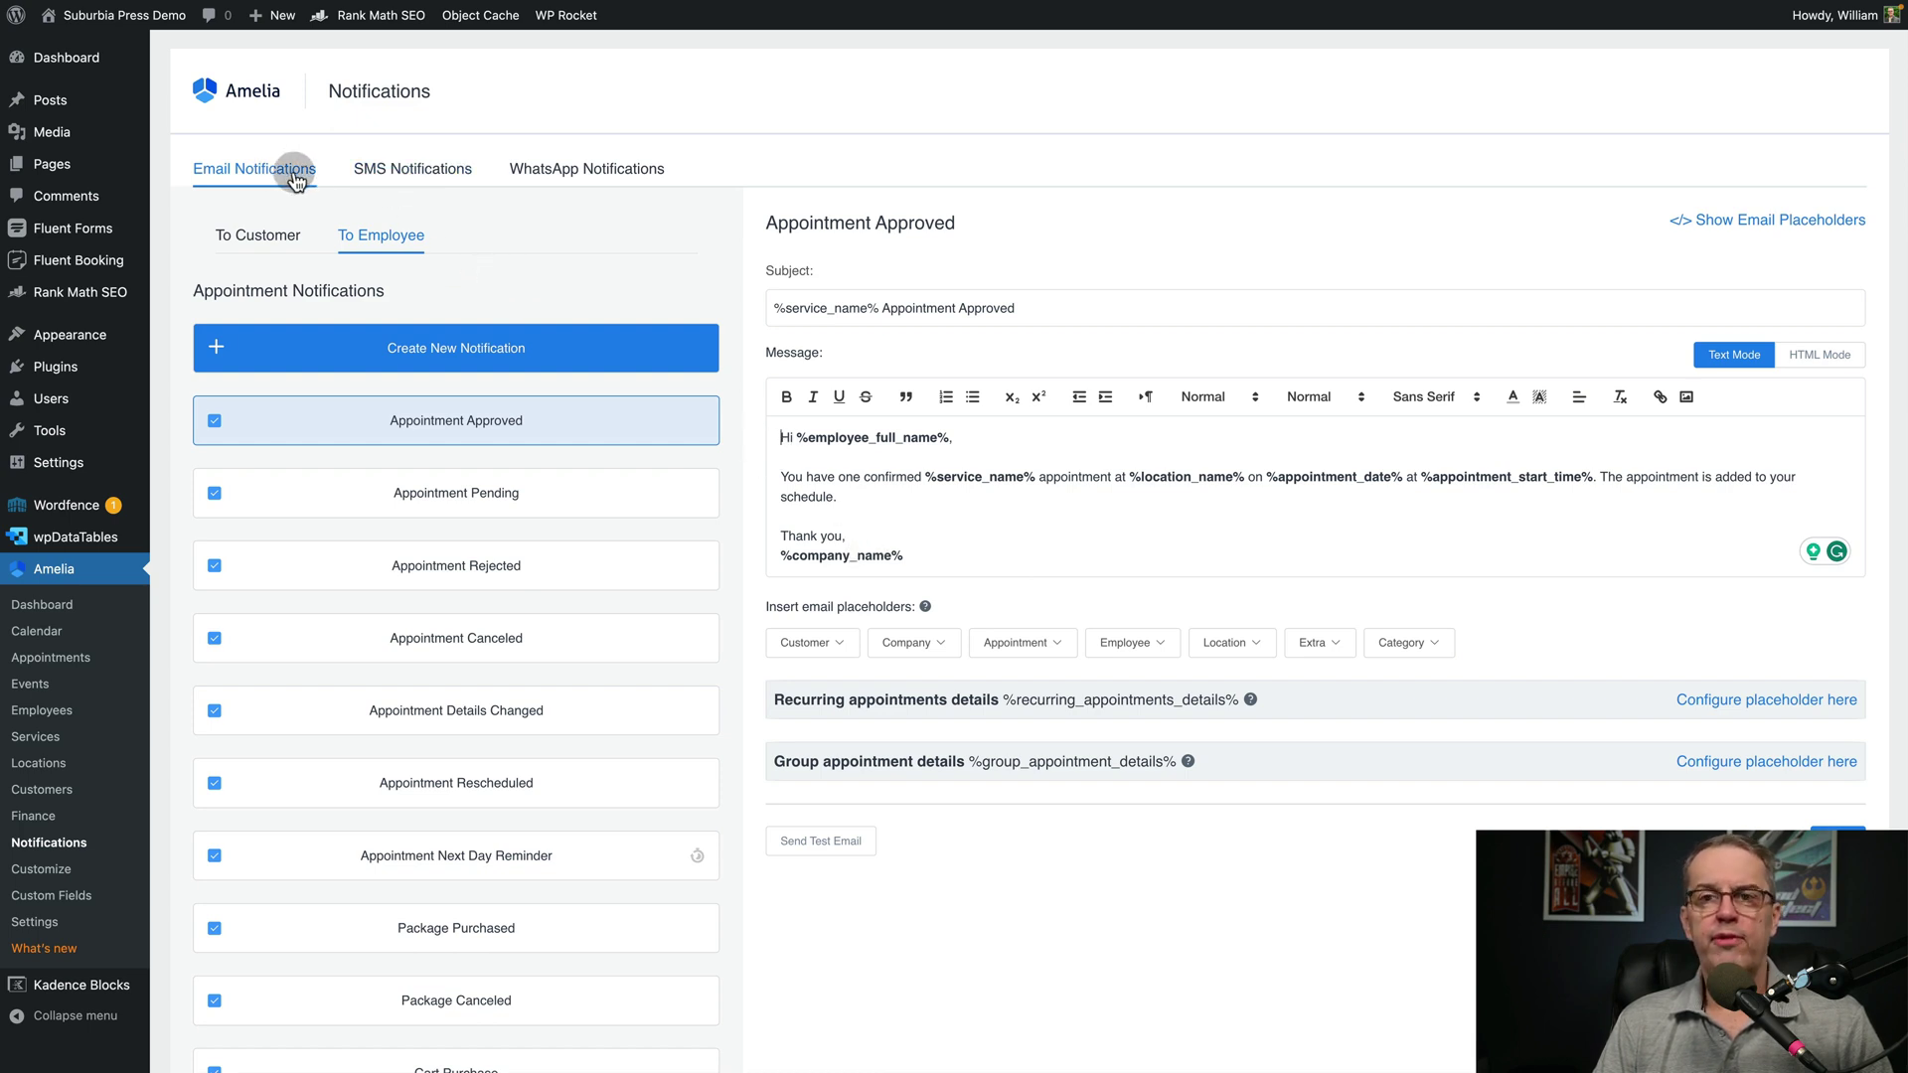
click(397, 176)
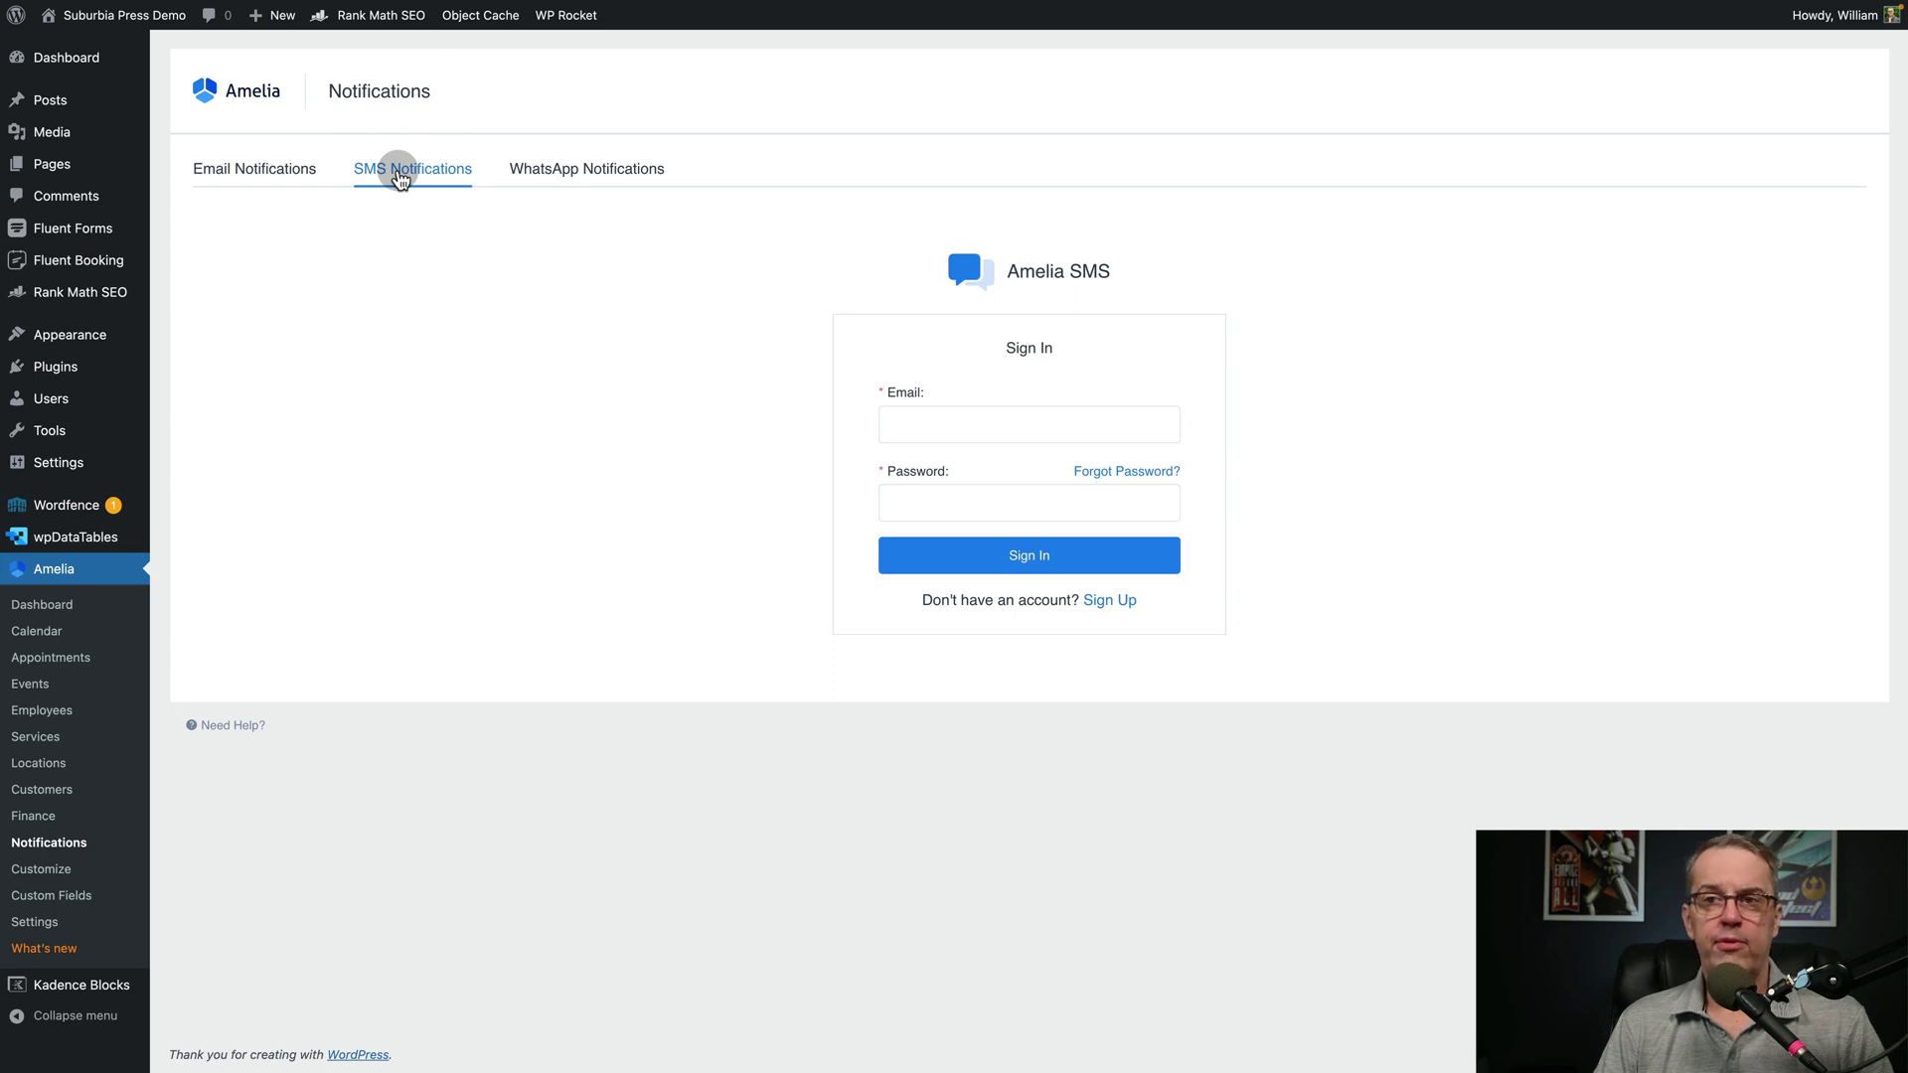
View WhatsApp notification settings, return to email templates, then show the Customize form list
click(560, 175)
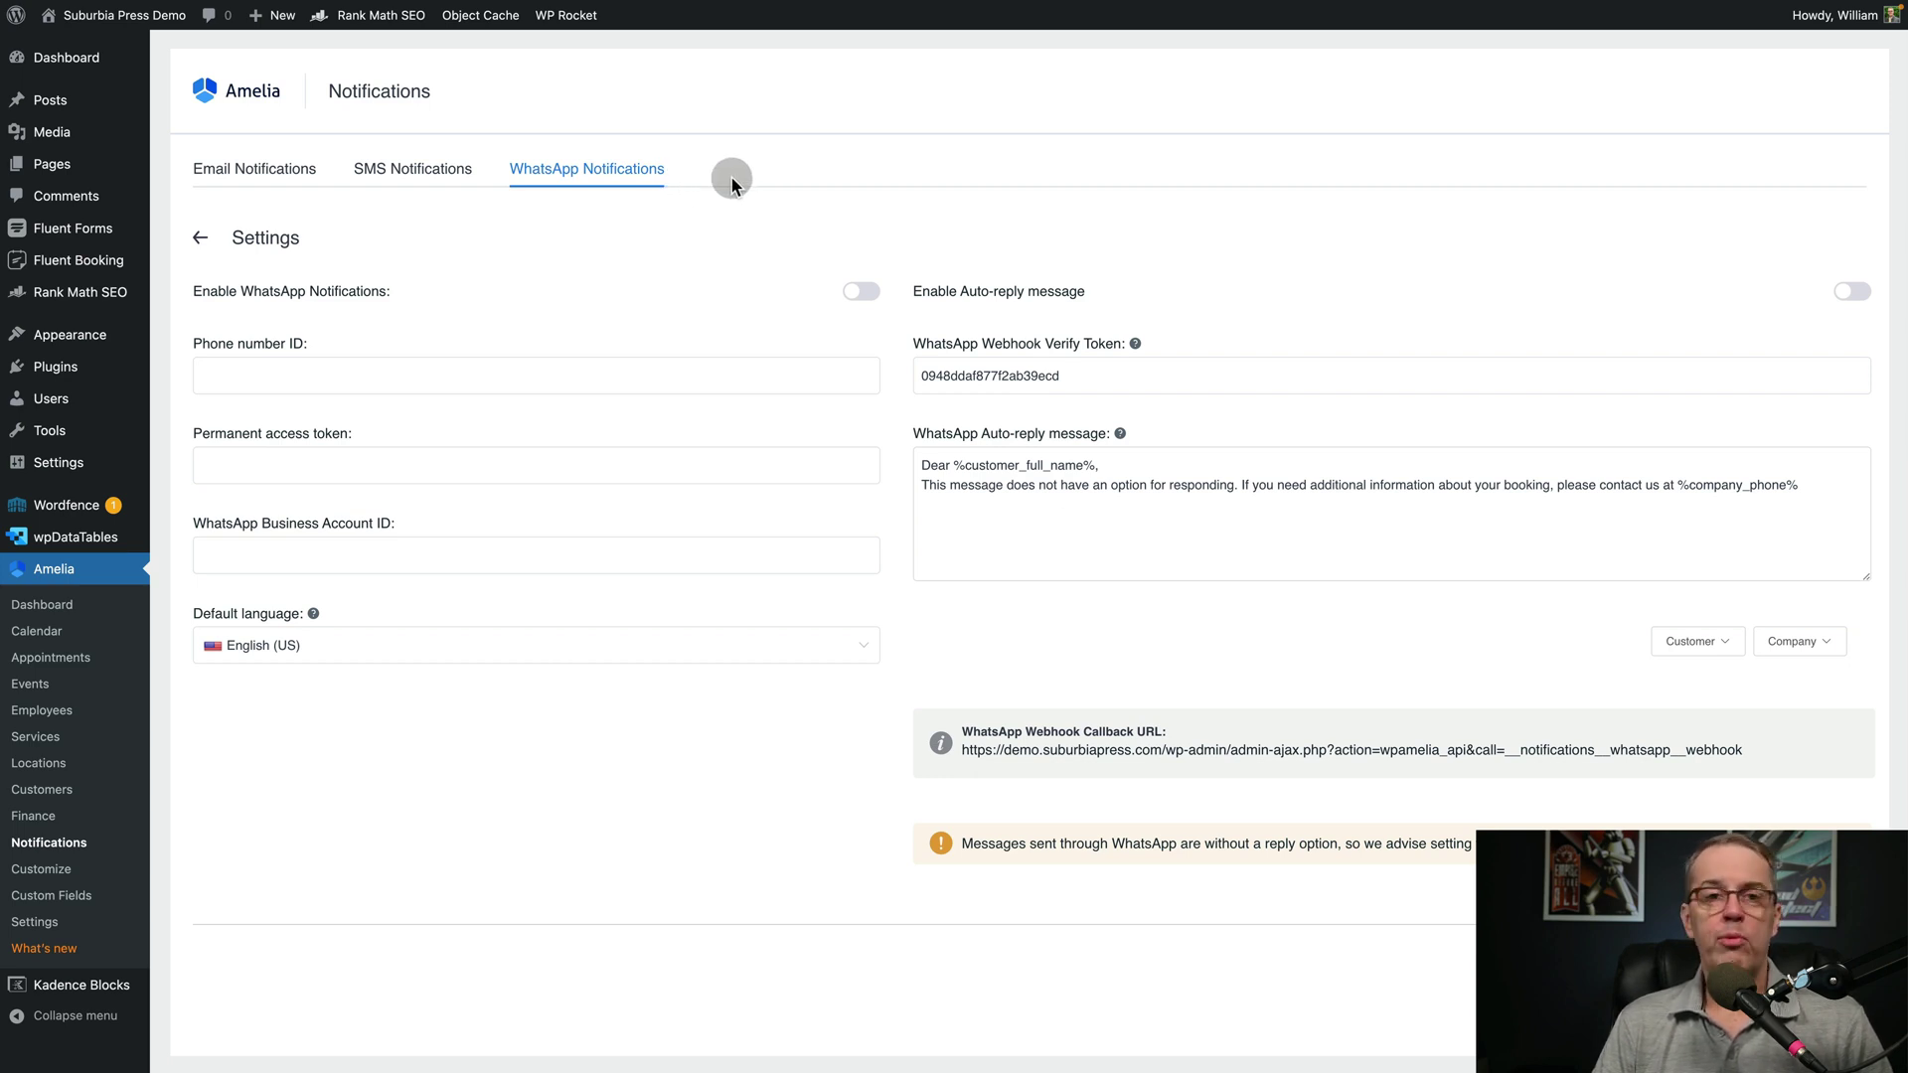
click(232, 175)
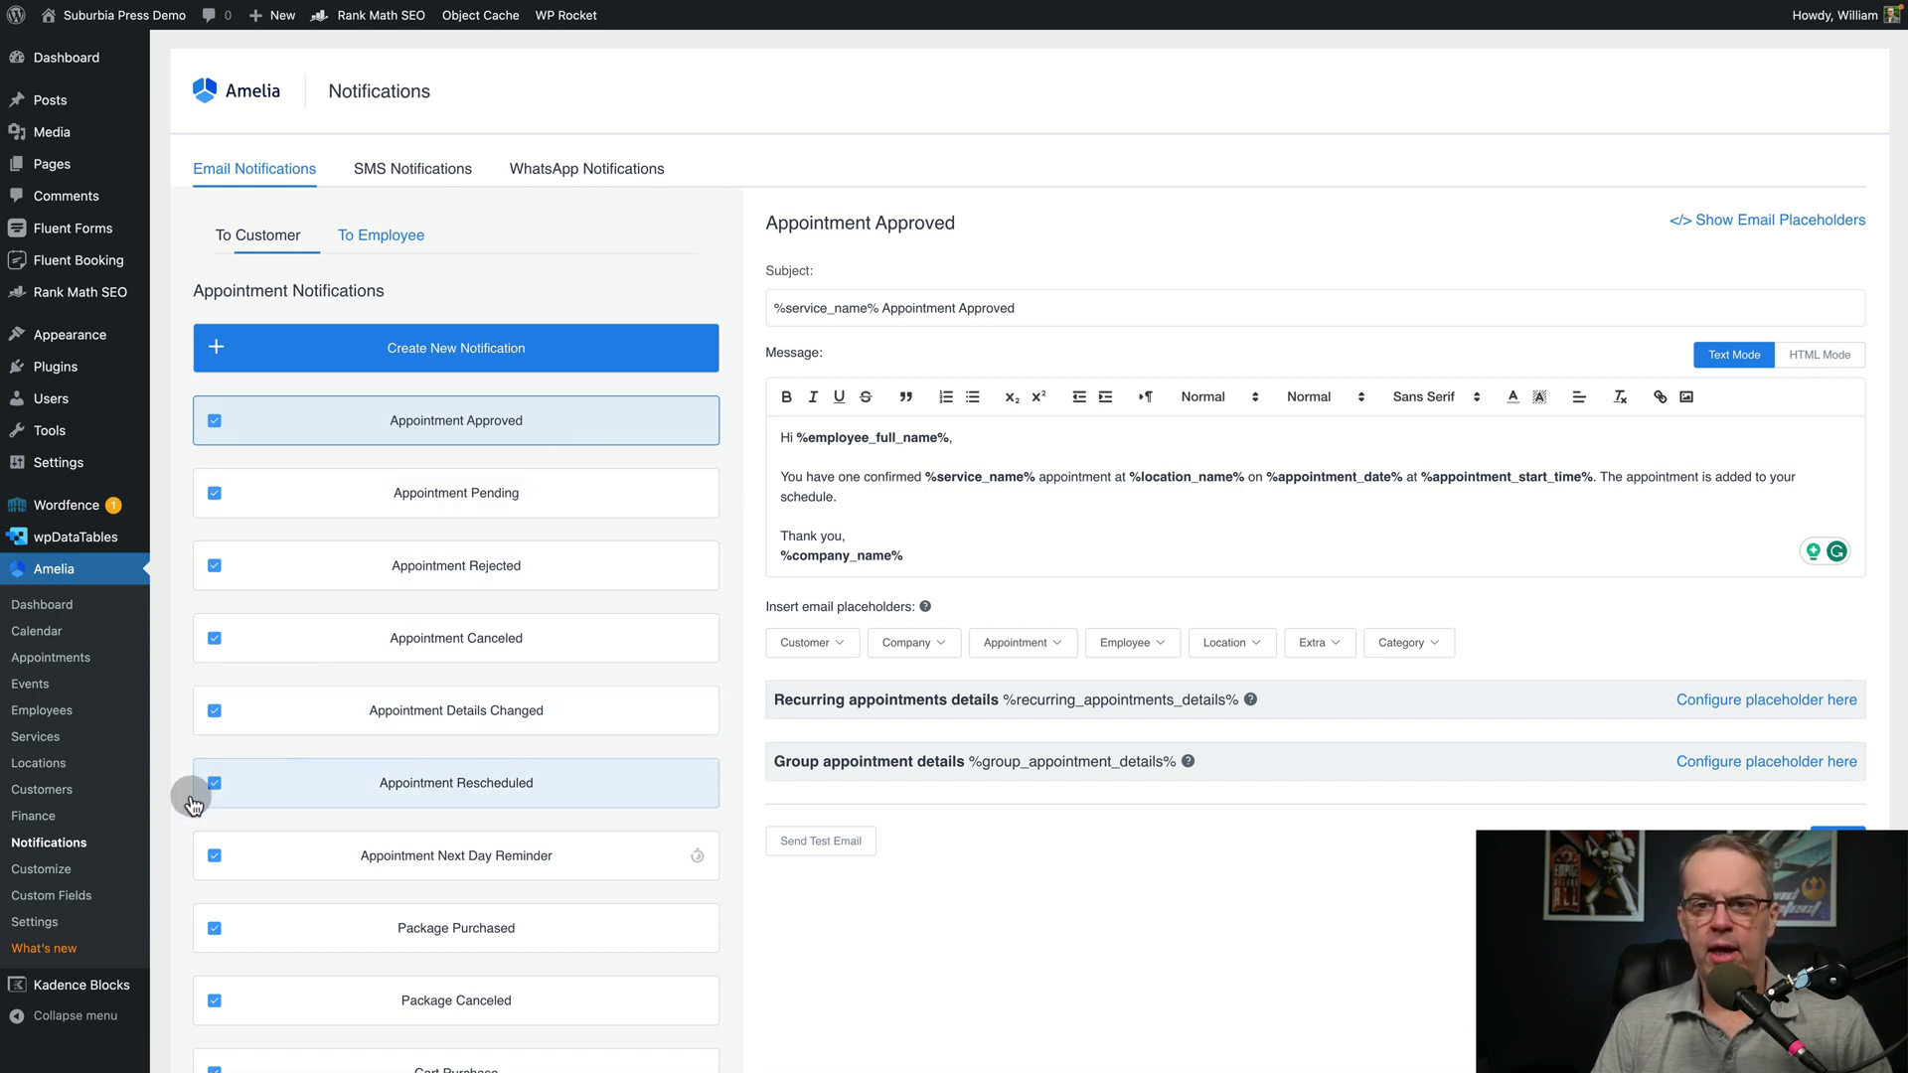
click(38, 872)
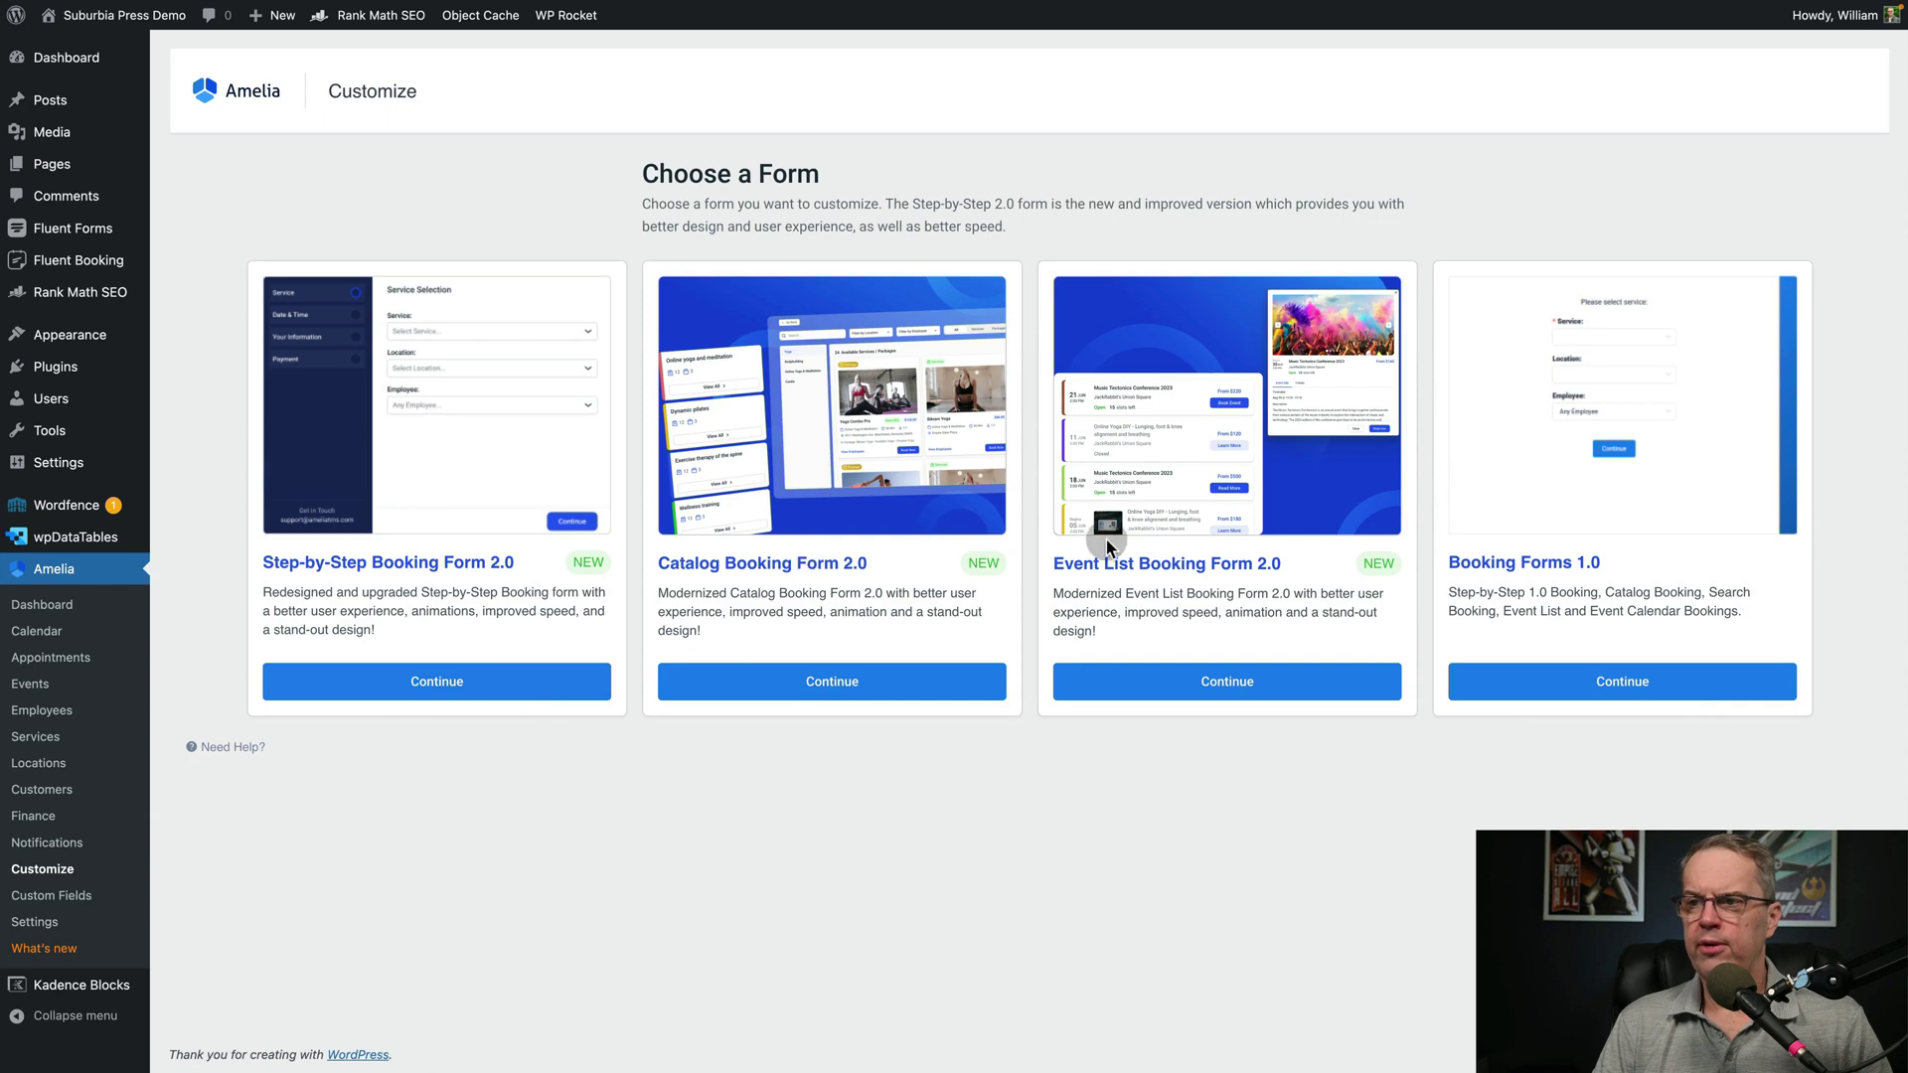
Edit Catalog Booking Form 2.0's Services and Packages Overview, preview Categories 1–5, and show its options
click(837, 695)
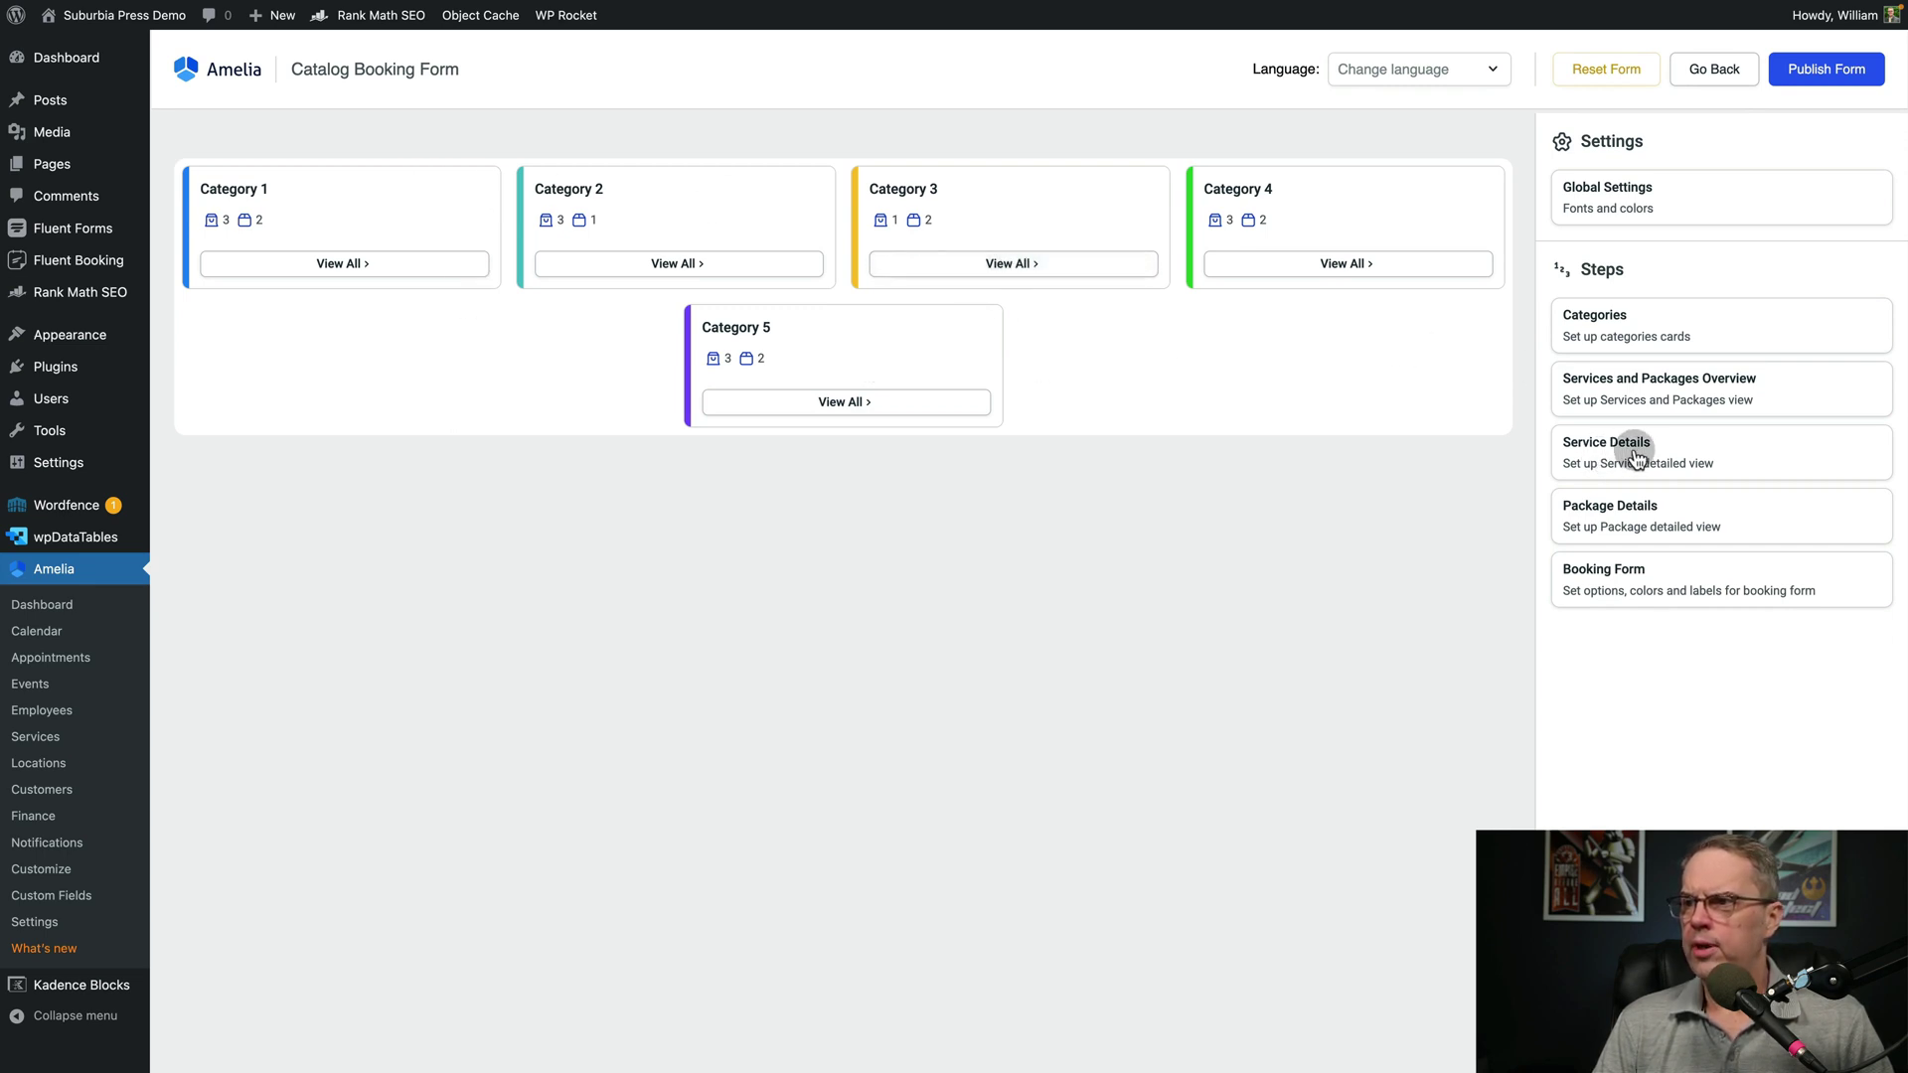
click(1643, 385)
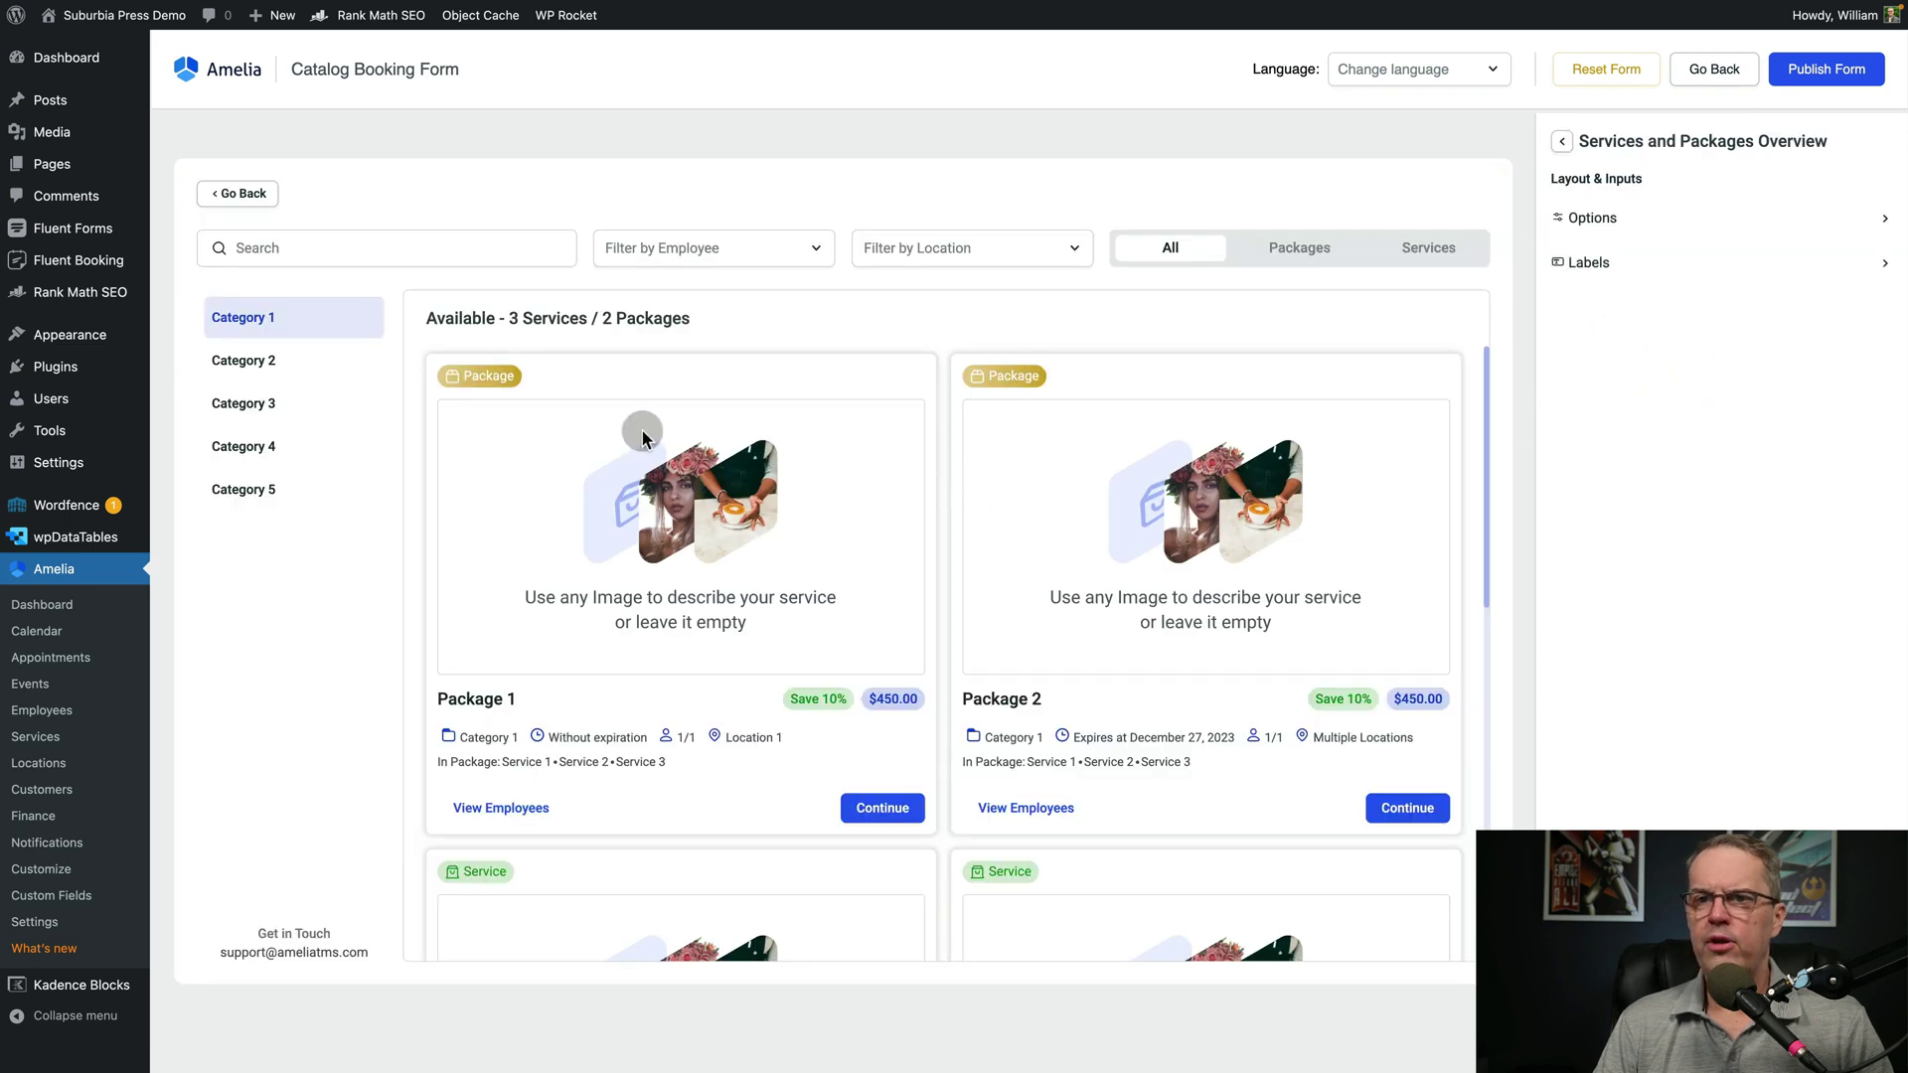
click(243, 360)
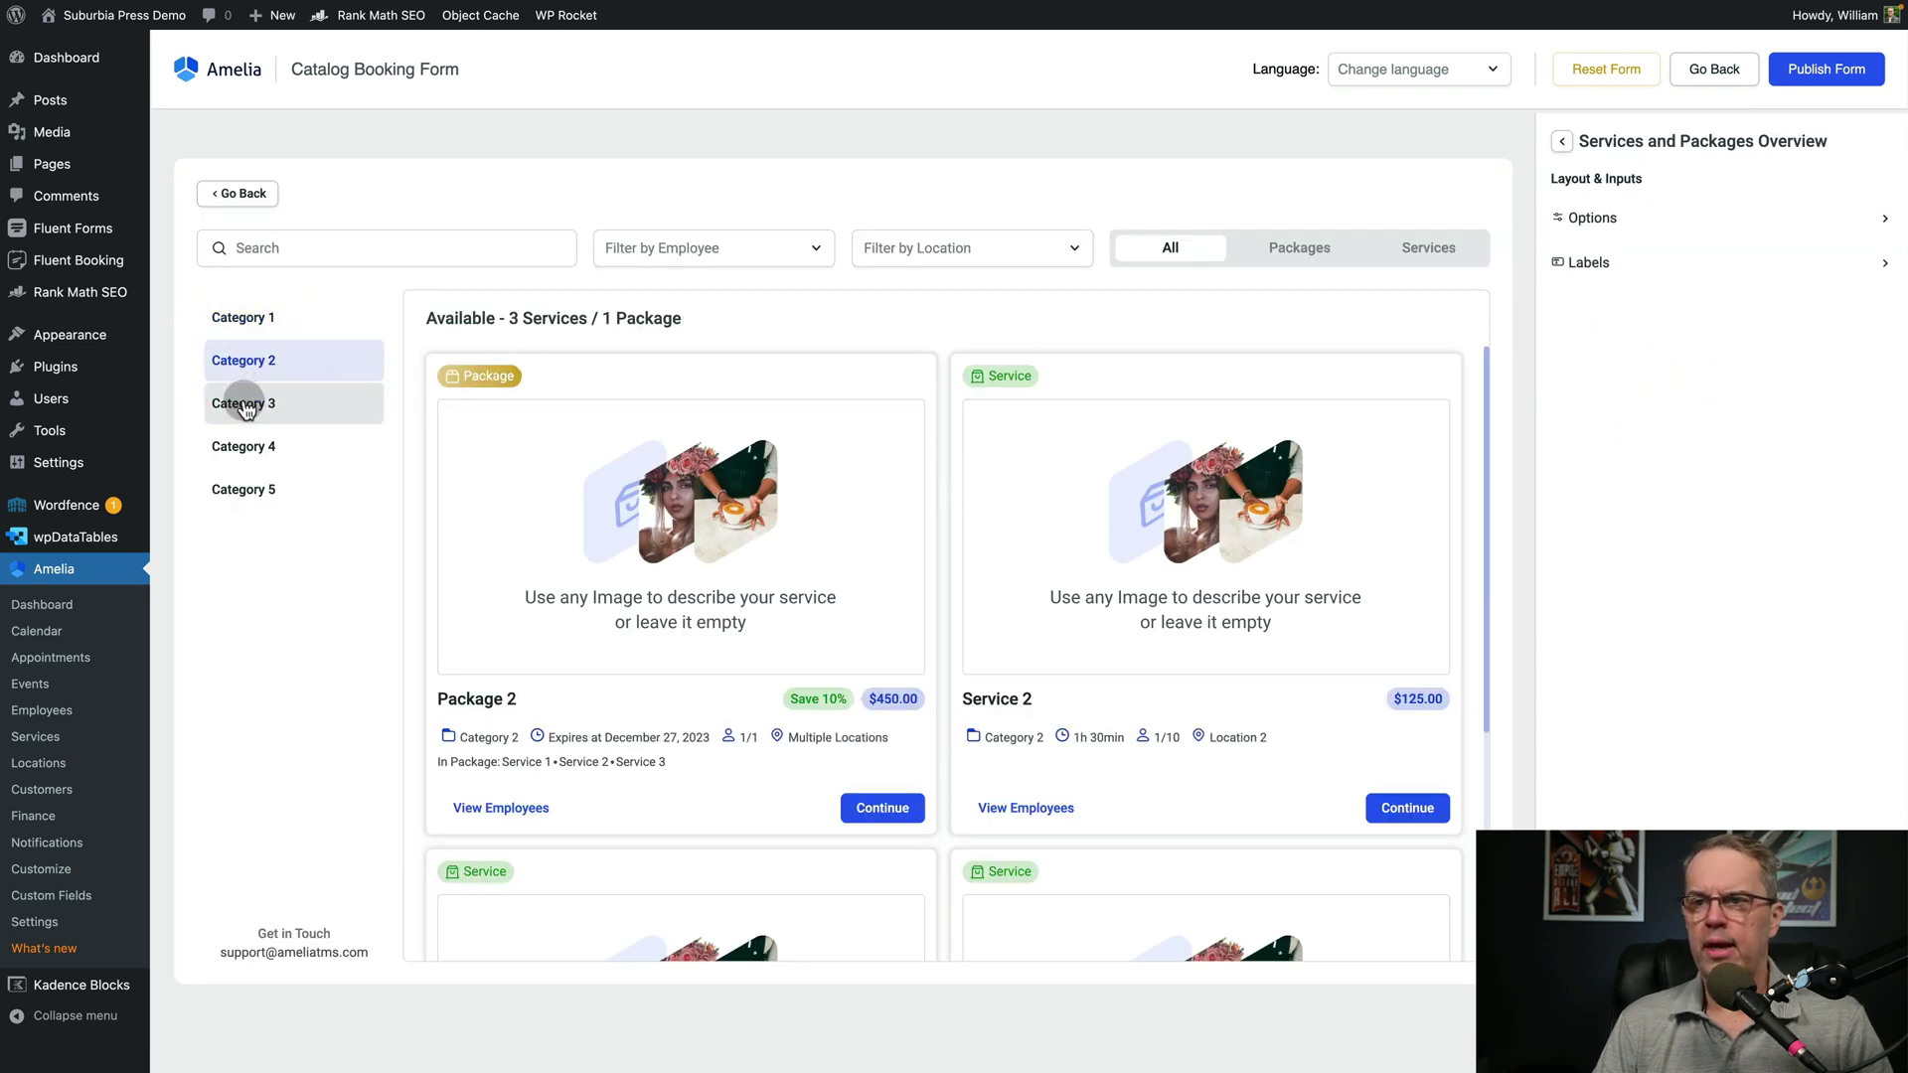
click(244, 405)
click(245, 450)
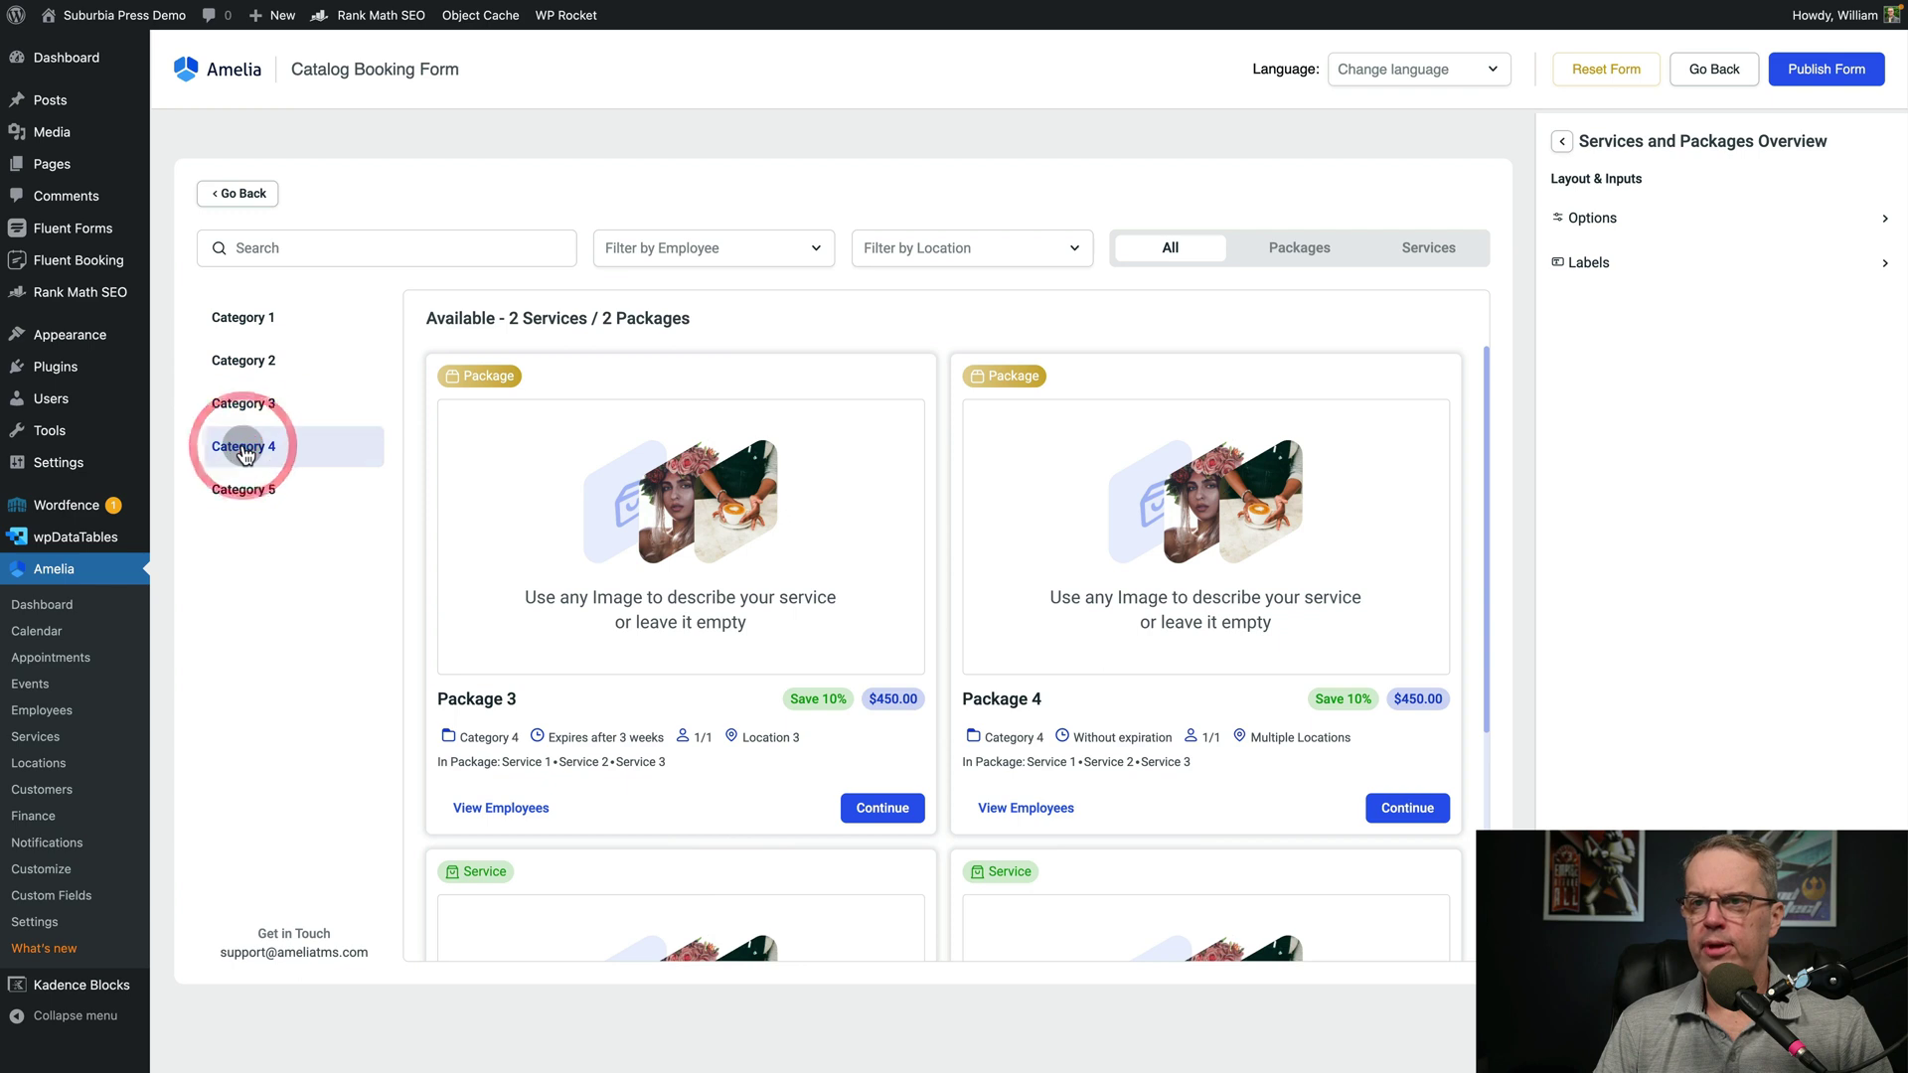
click(245, 488)
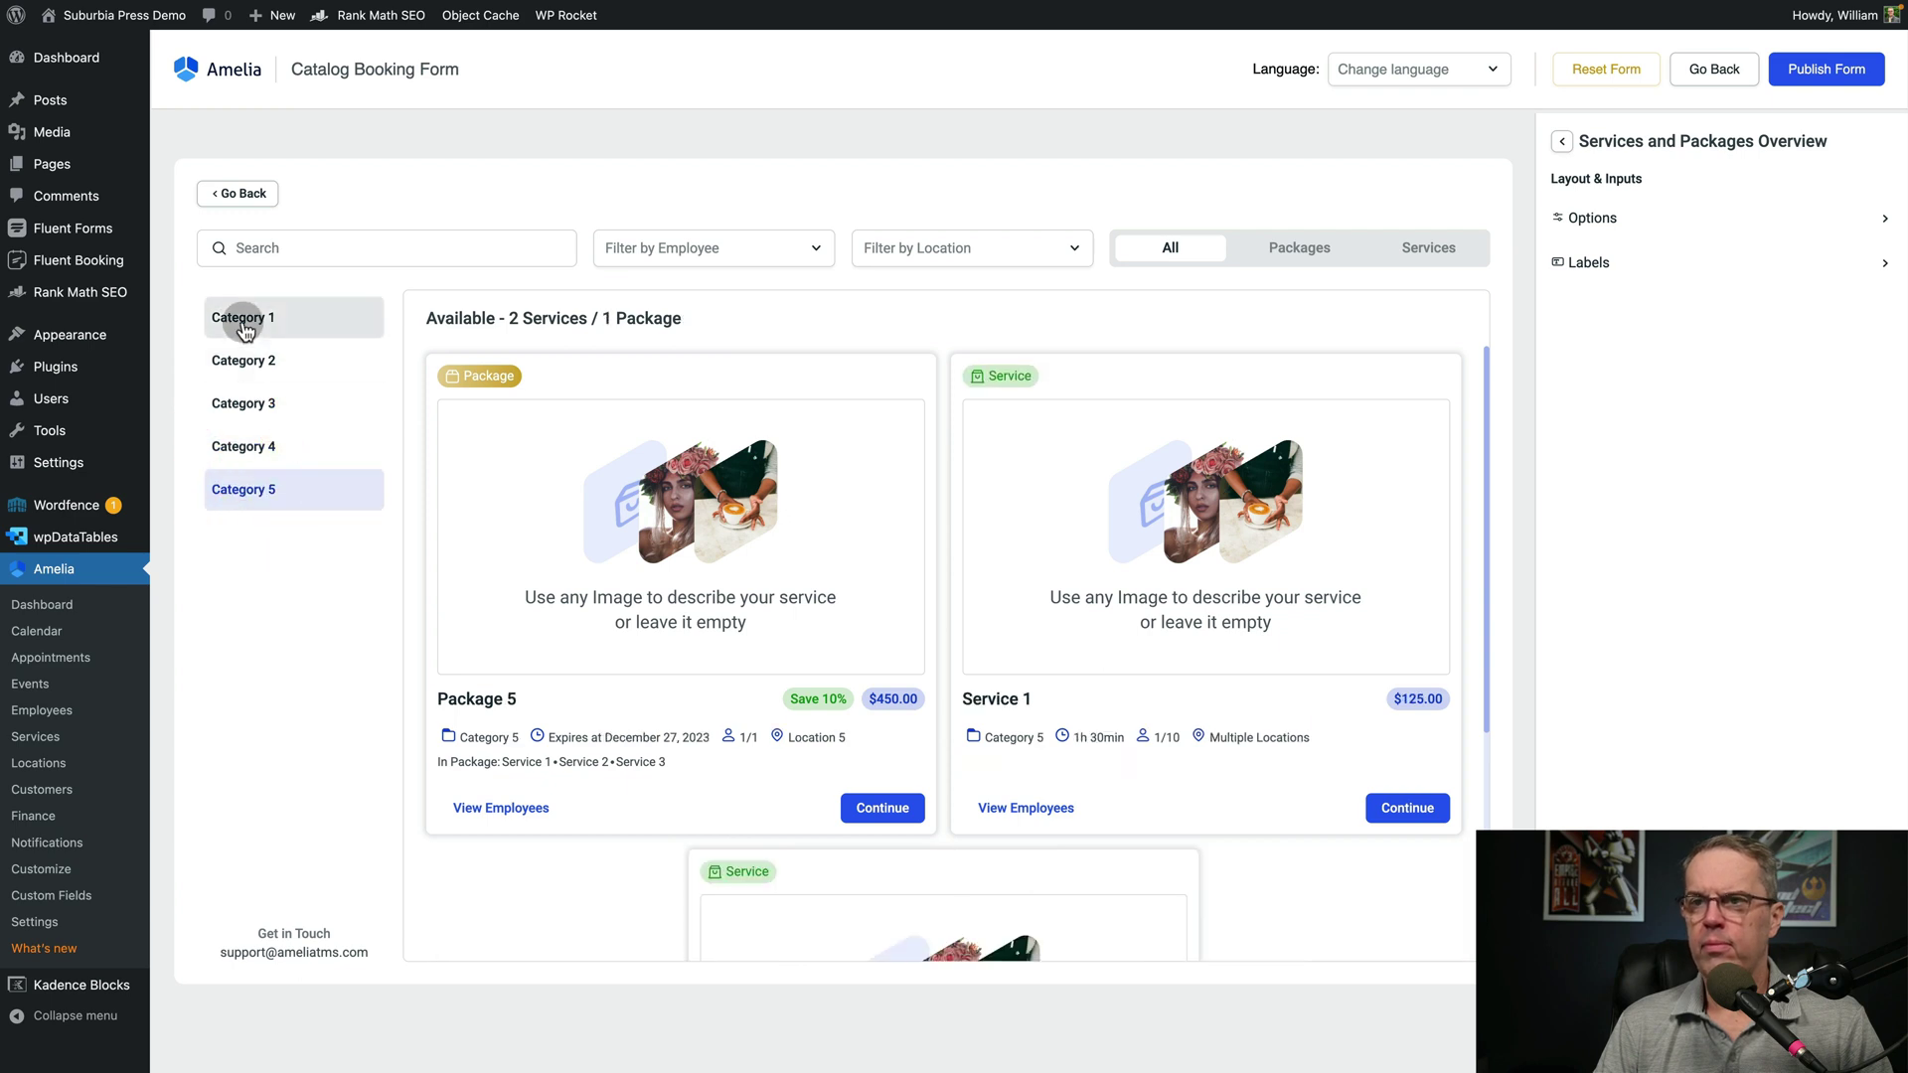
click(245, 317)
click(1594, 218)
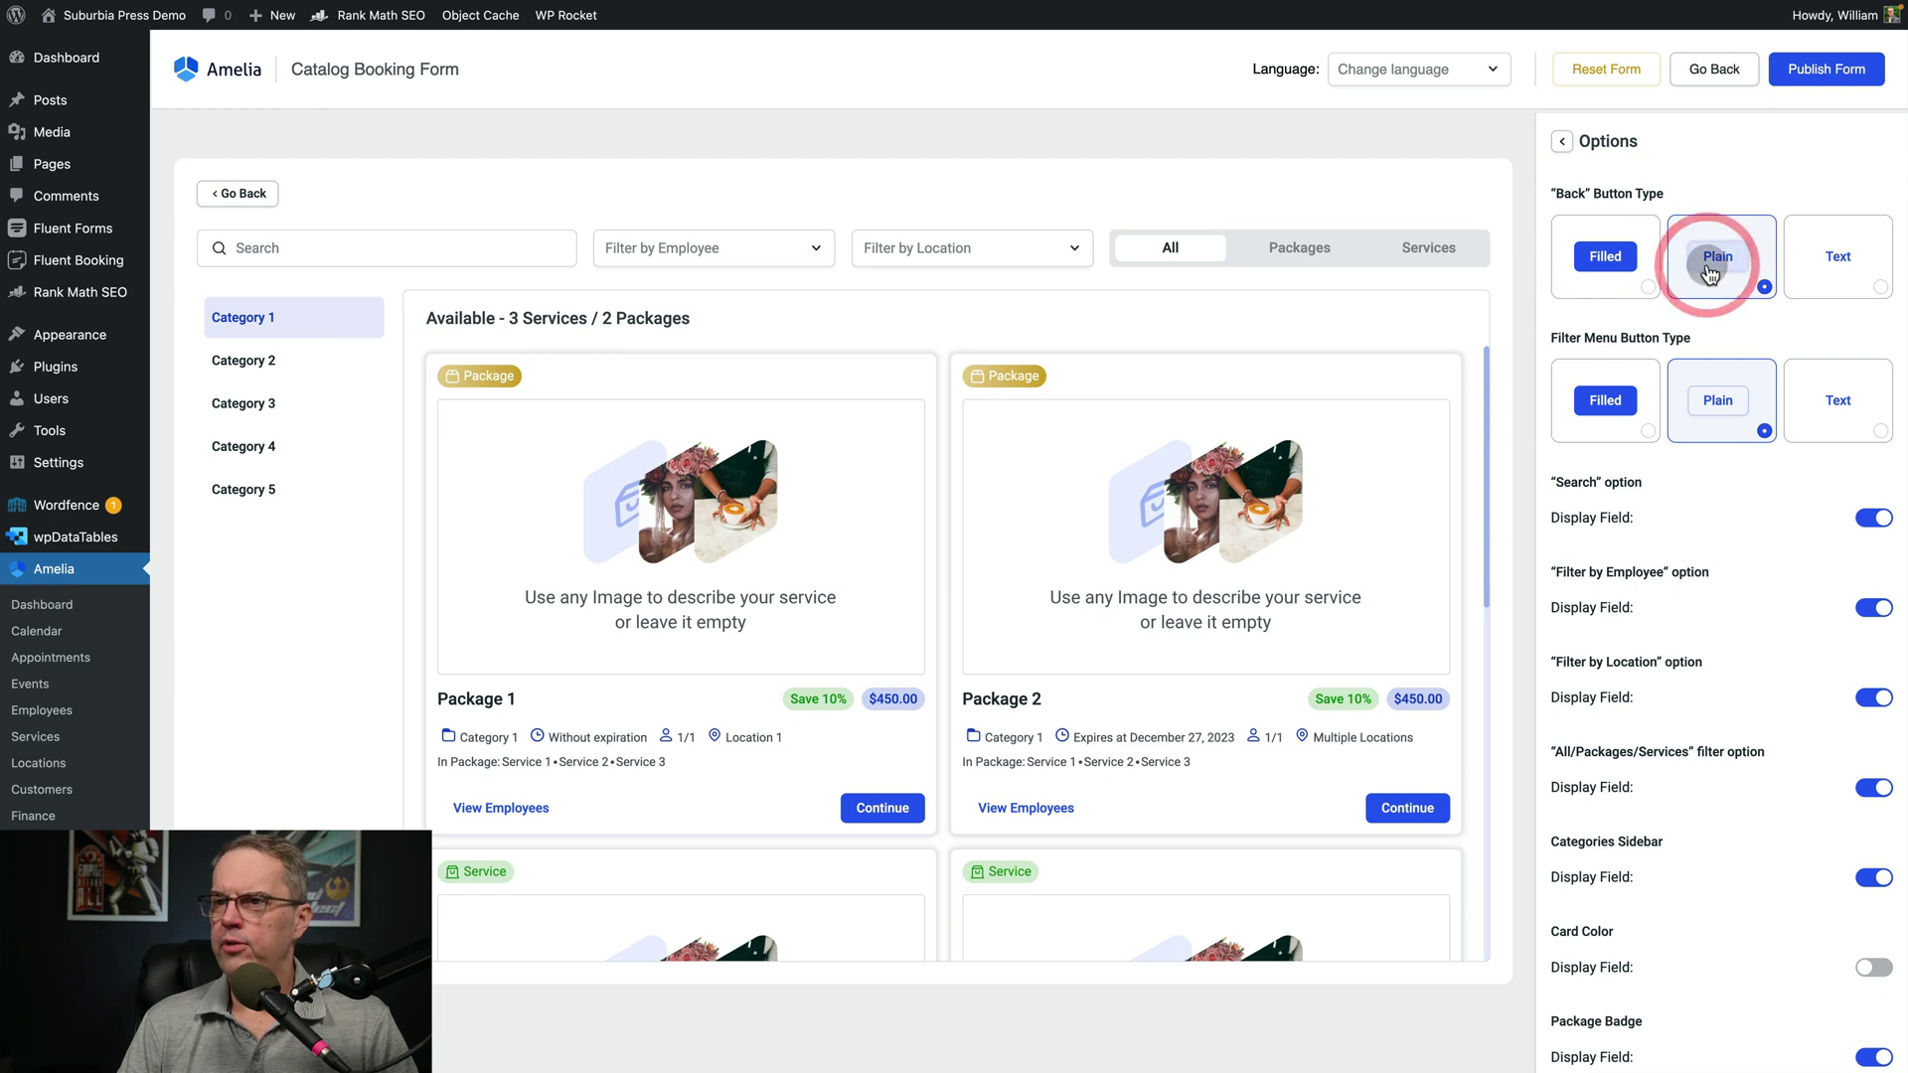
click(1836, 256)
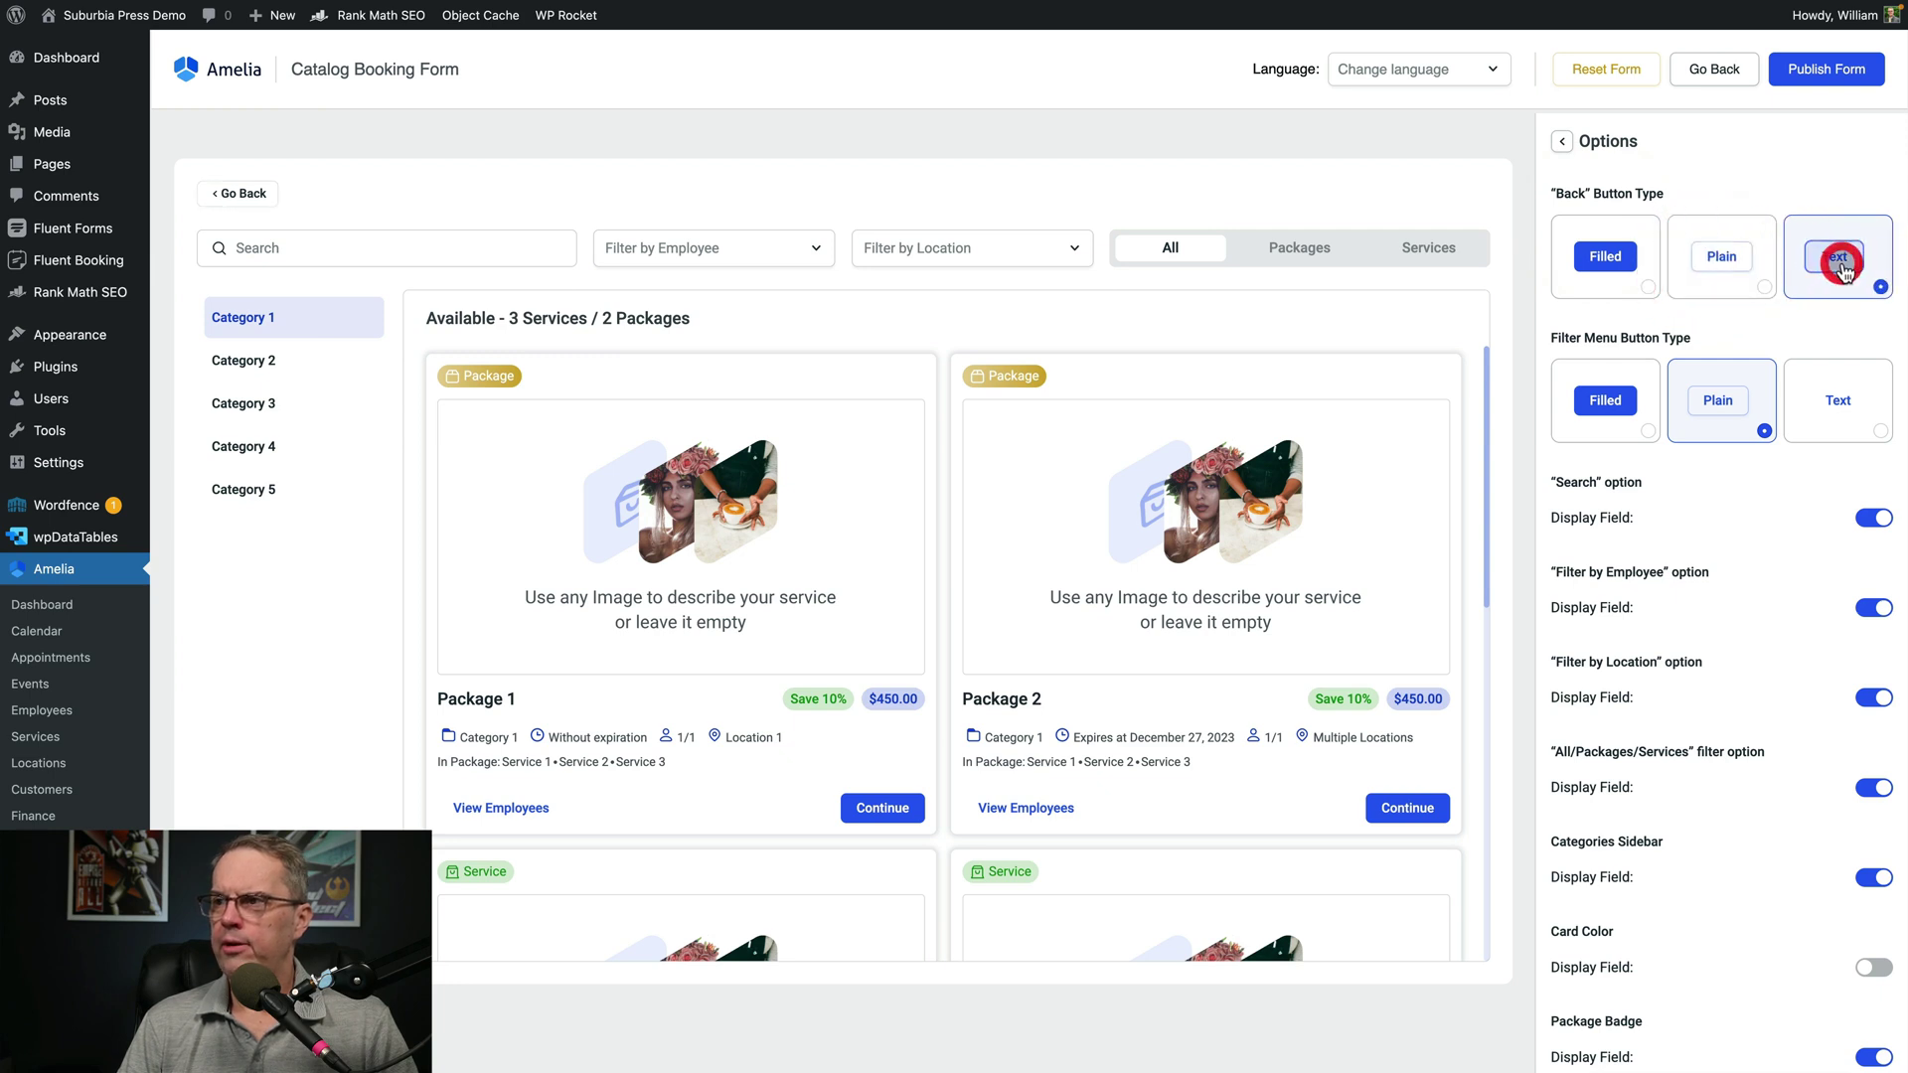
click(1604, 256)
scroll(1861, 425, down, 5)
click(1874, 427)
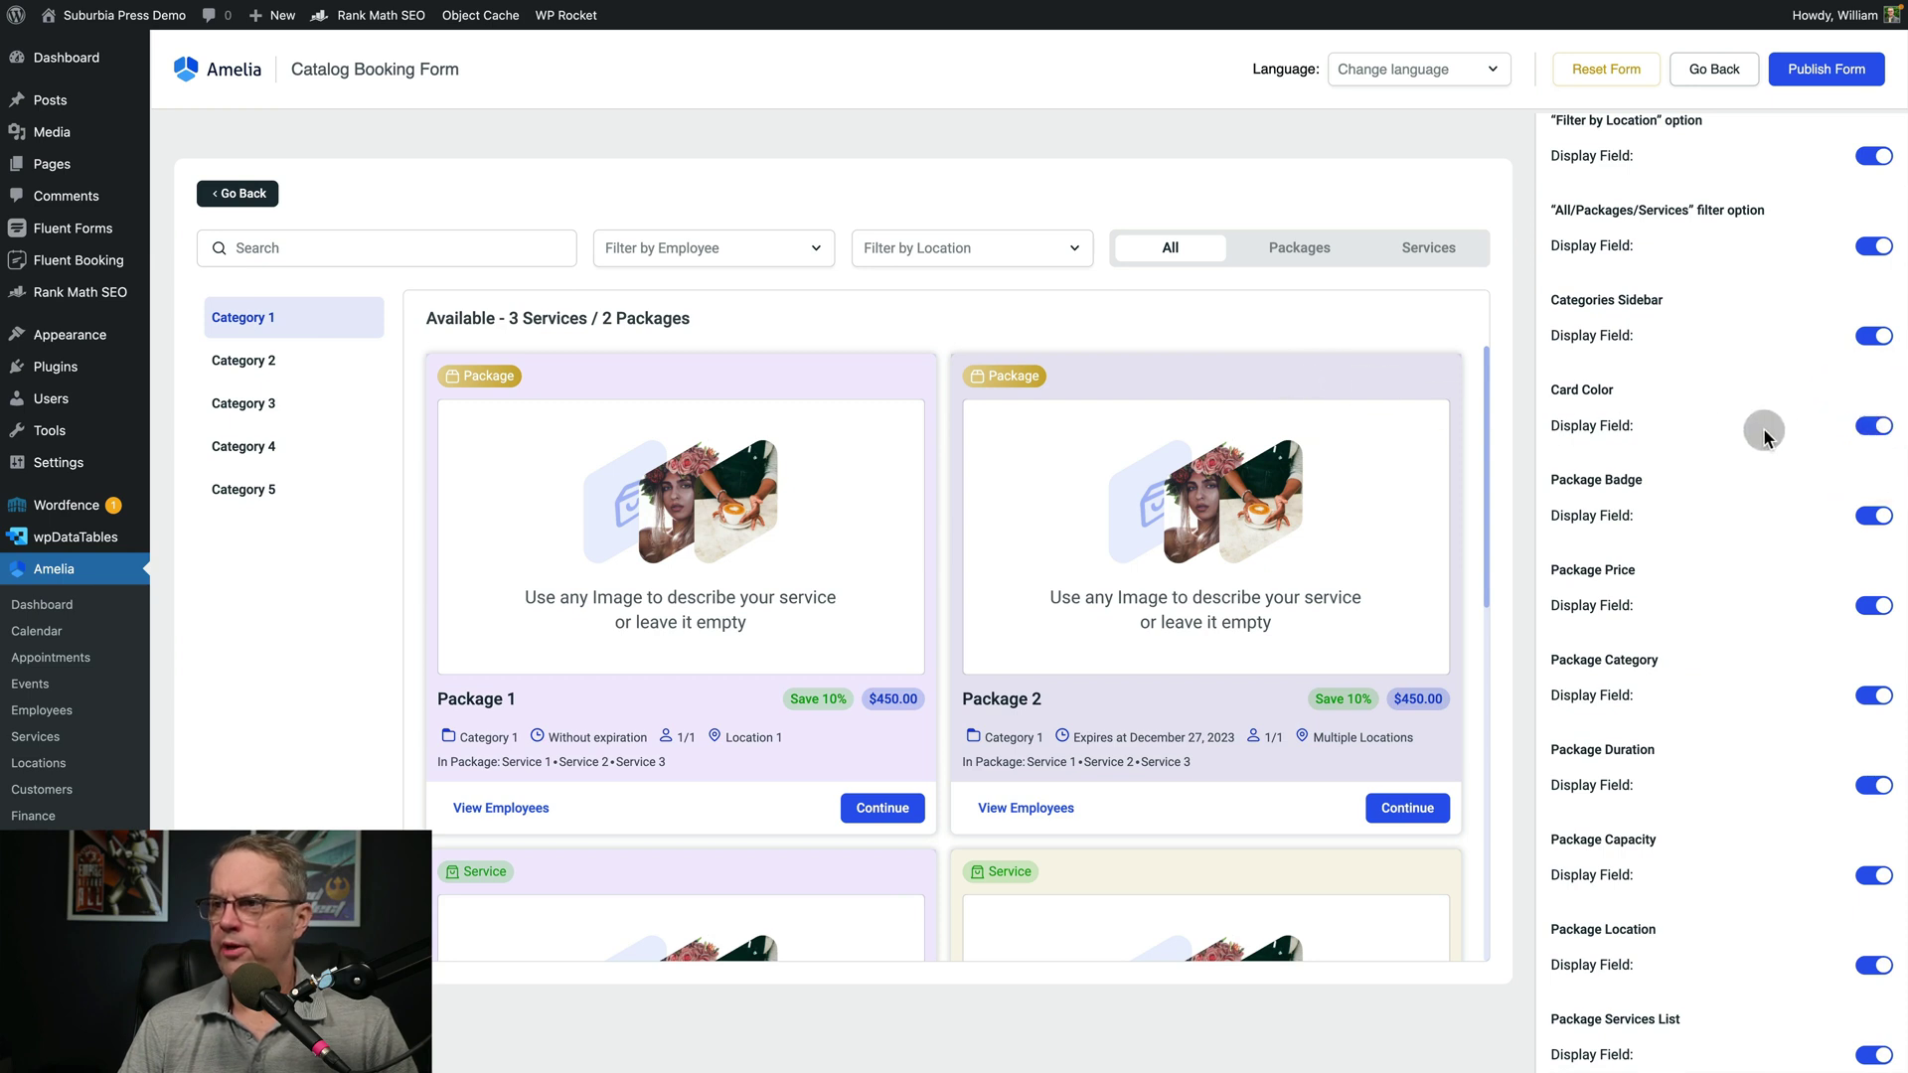
scroll(1759, 434, down, 10)
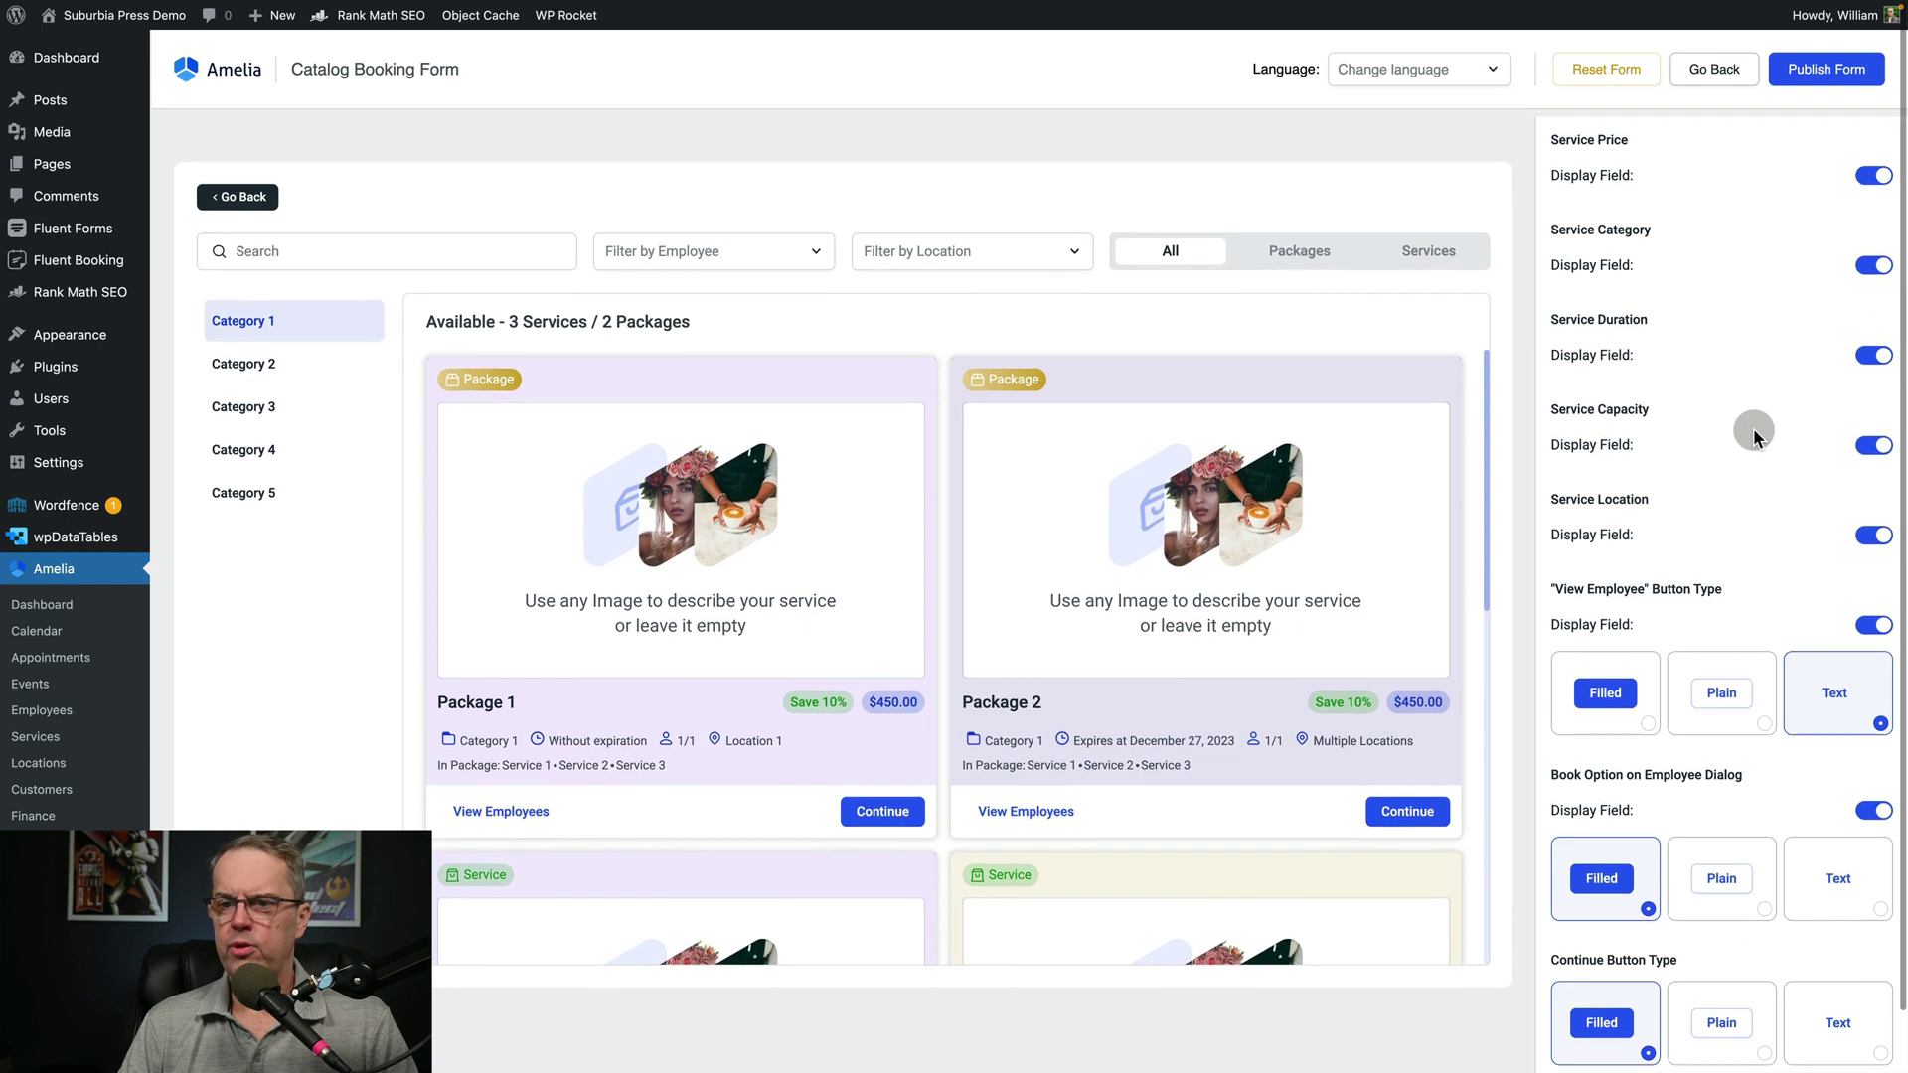
scroll(1683, 435, up, 4)
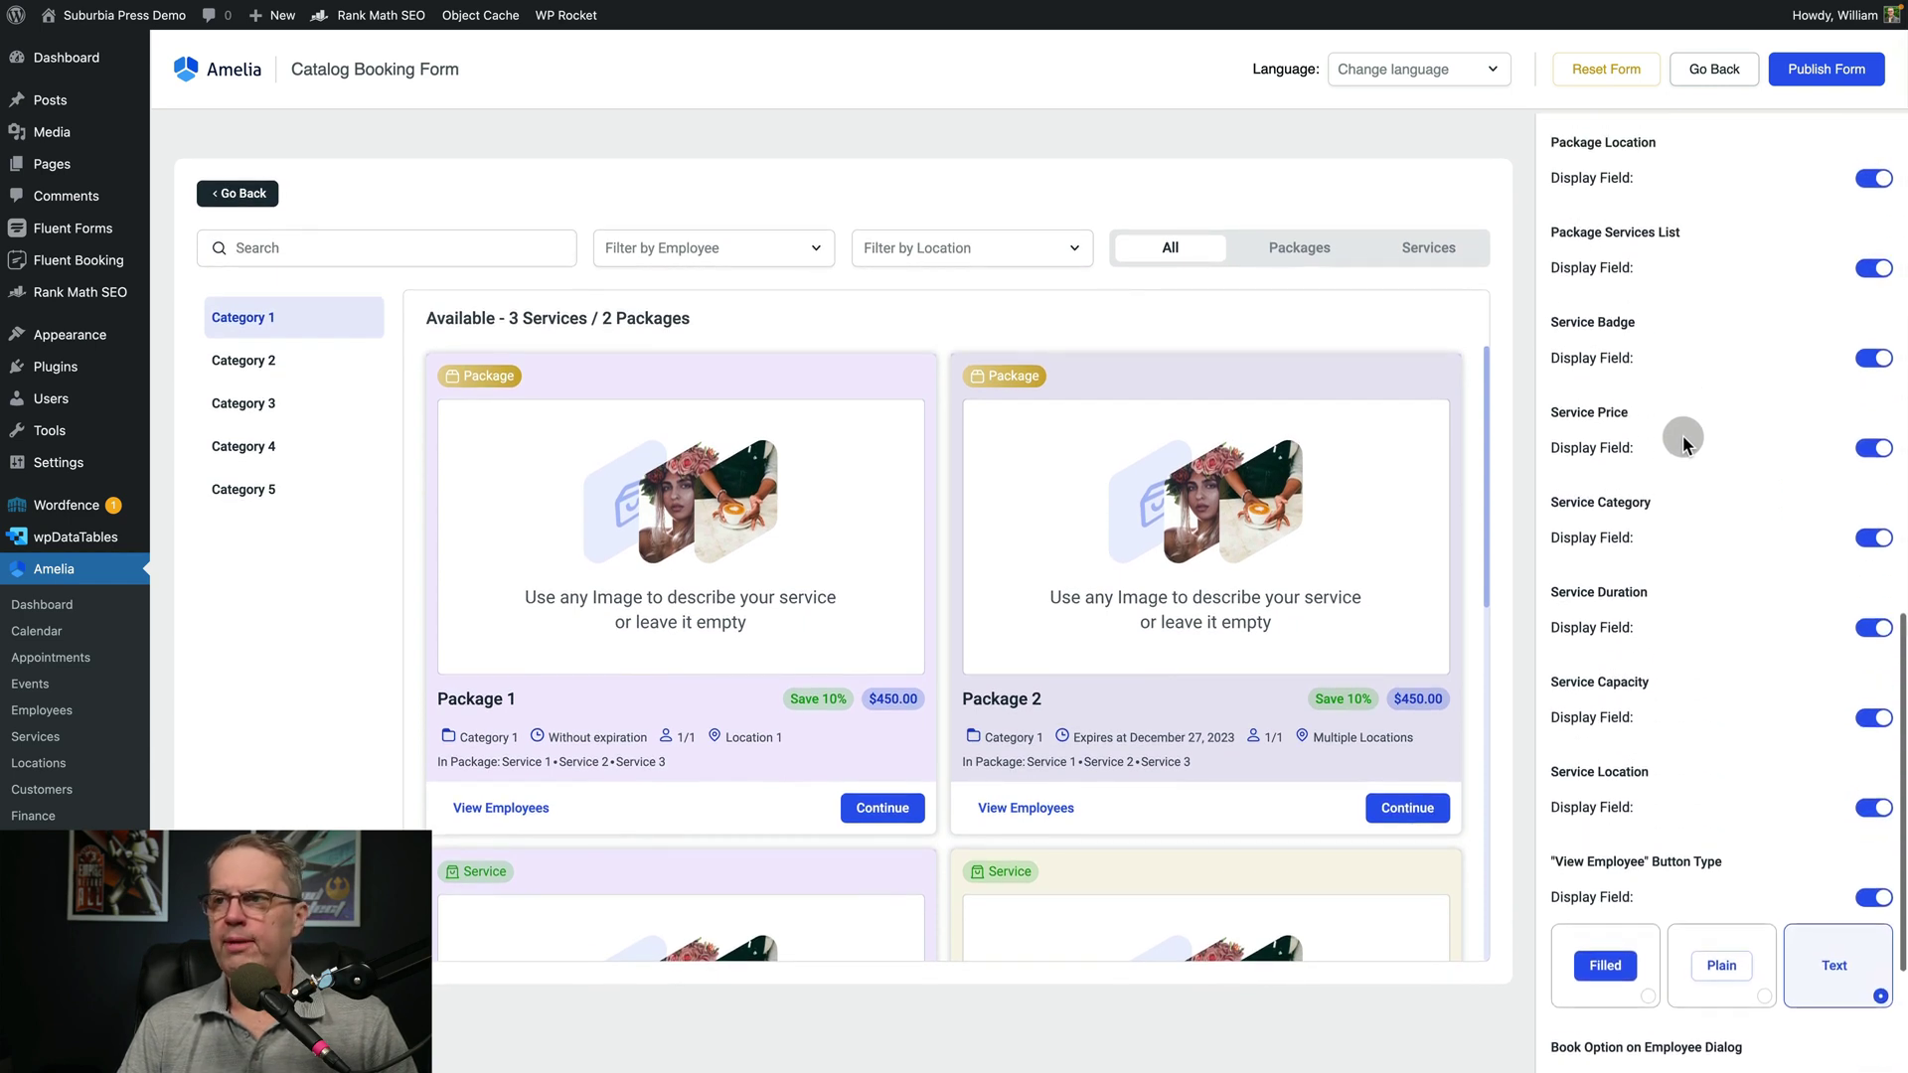
scroll(1683, 435, up, 3)
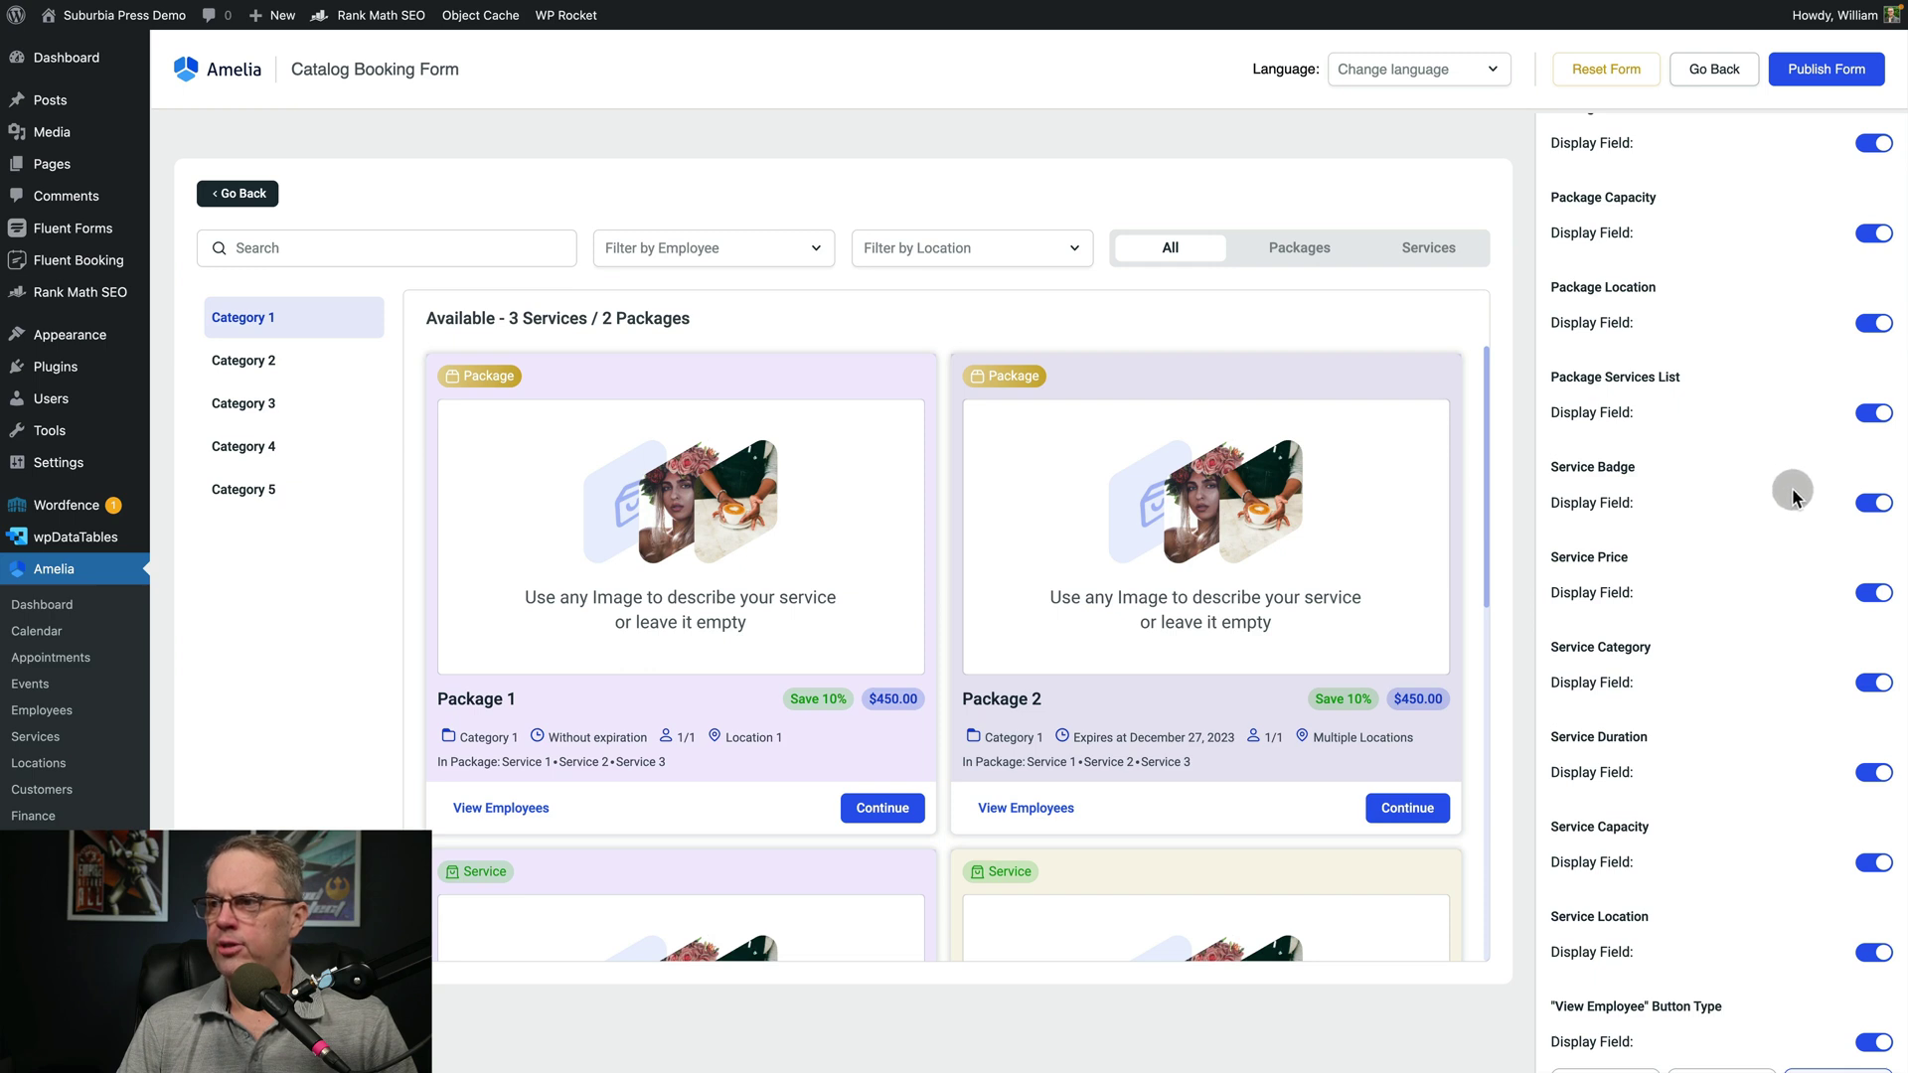
click(1868, 504)
click(1868, 505)
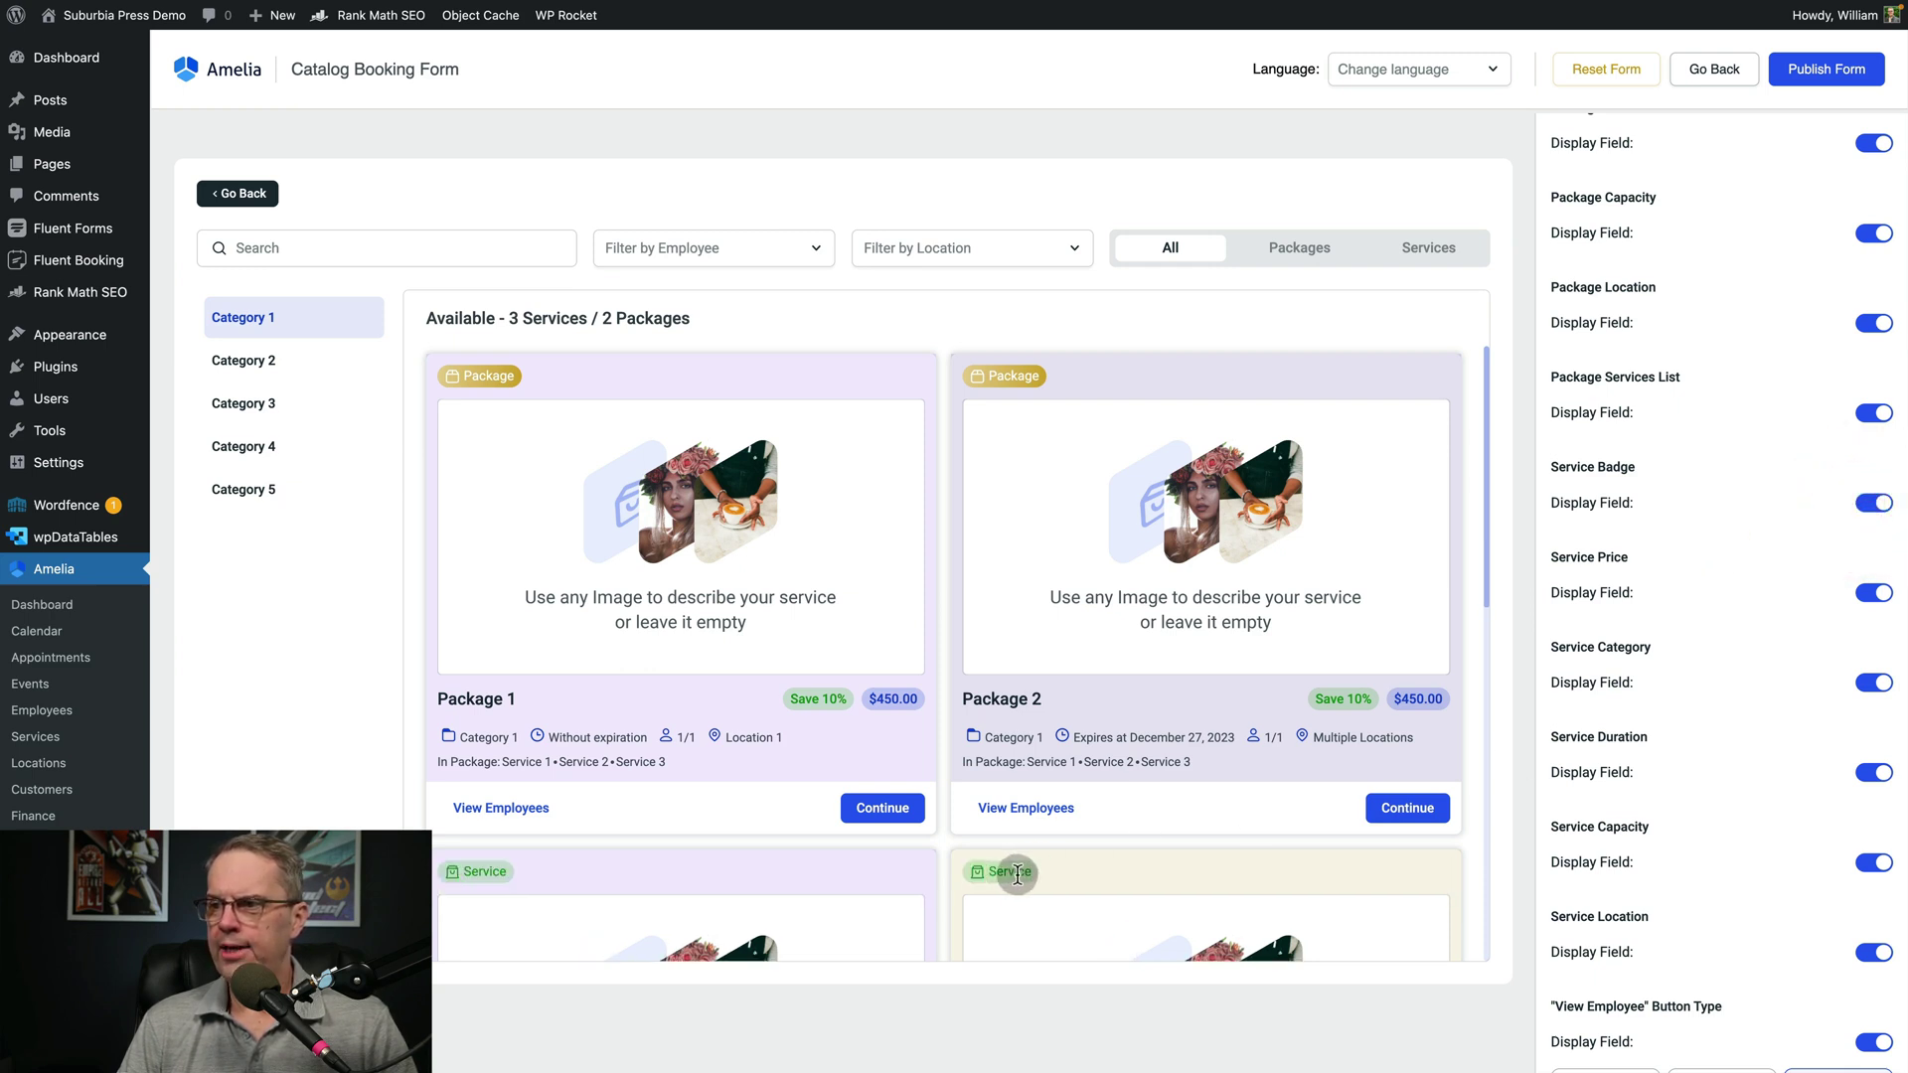
click(1871, 684)
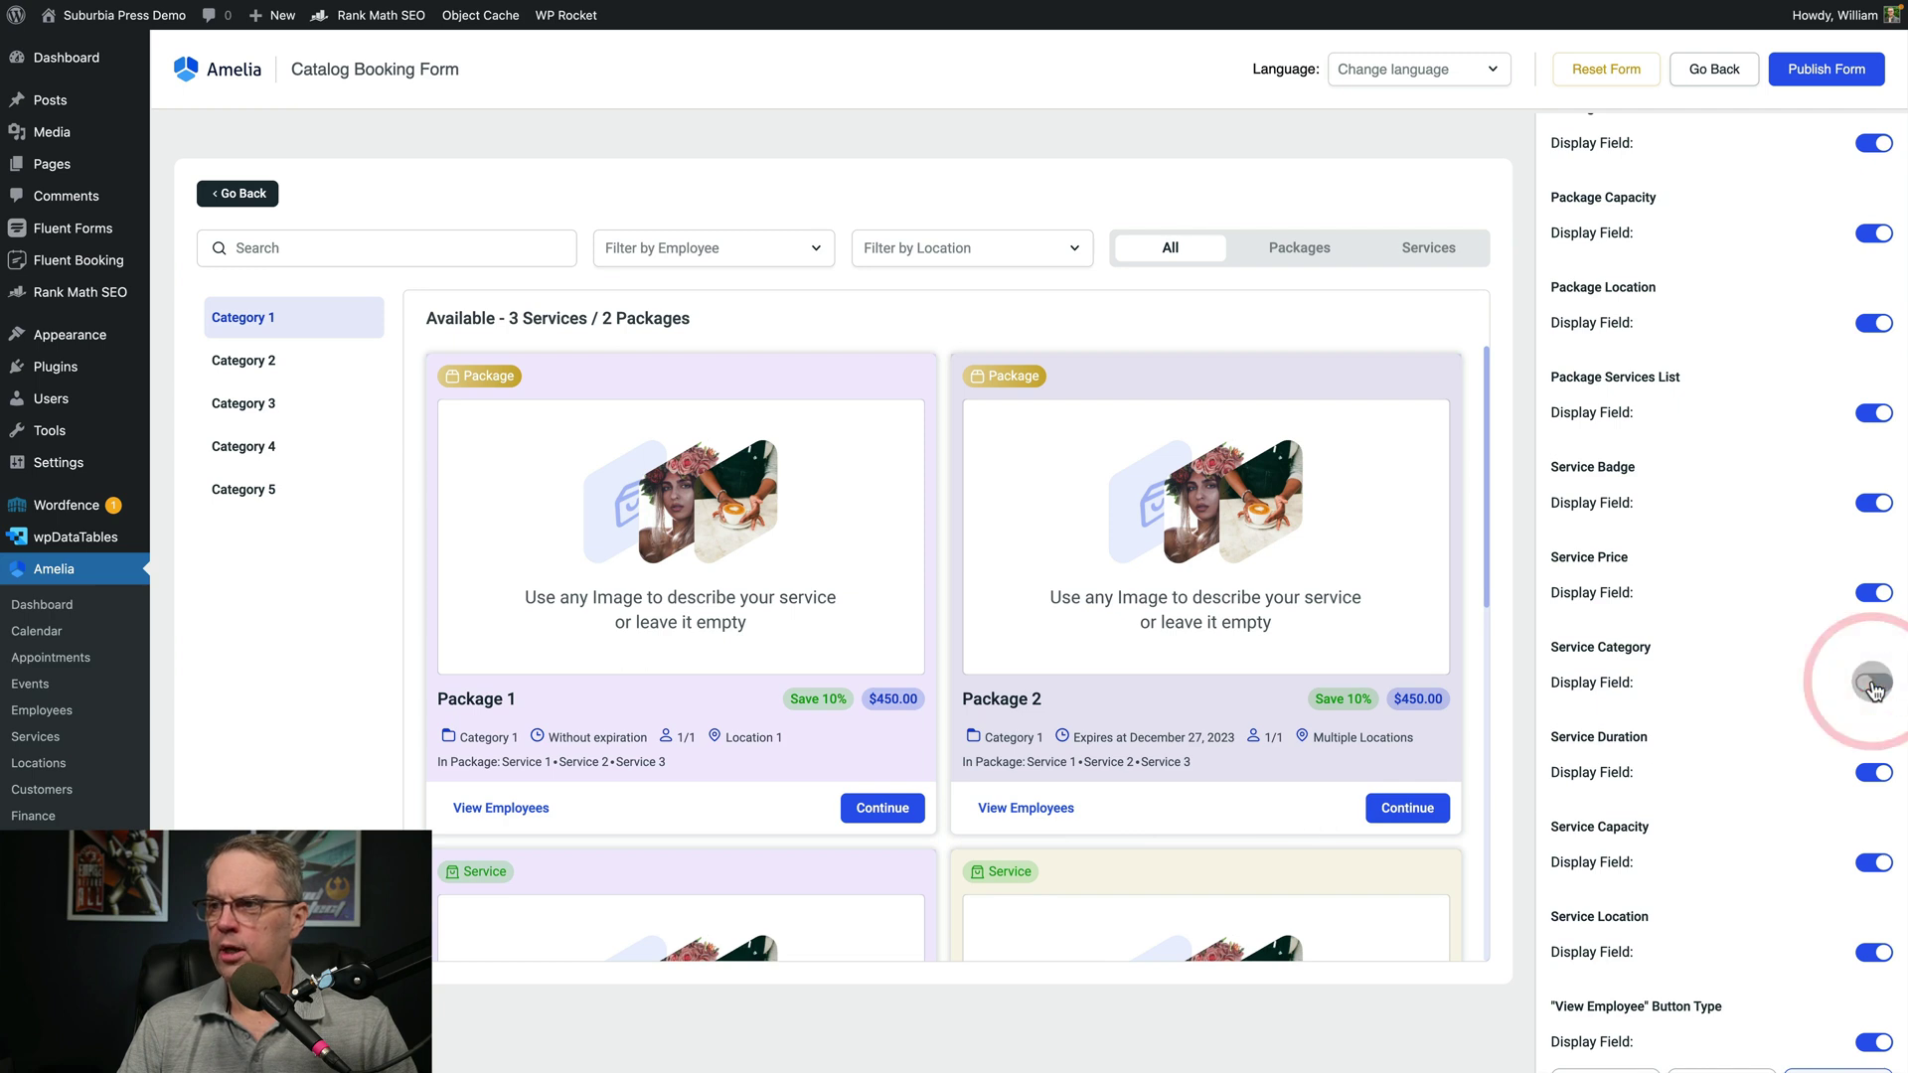
click(1872, 684)
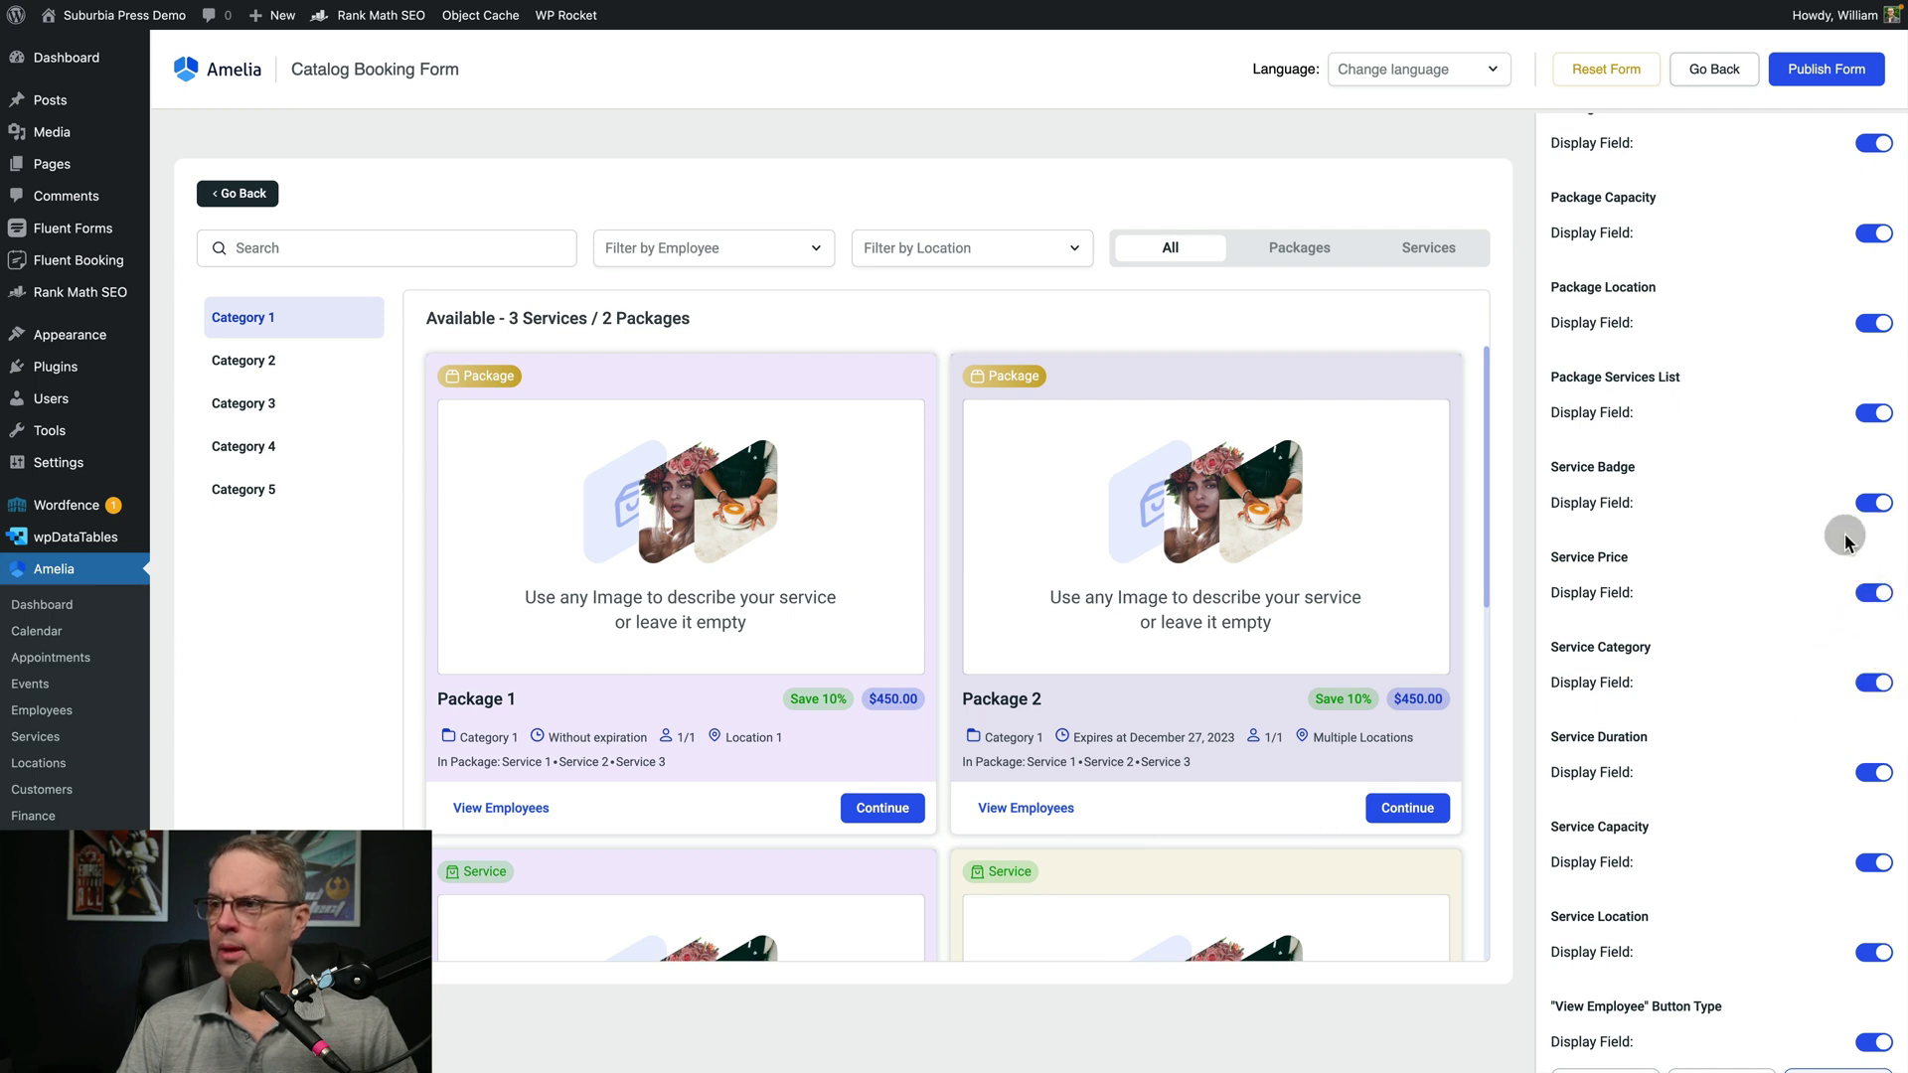
click(1868, 502)
click(1867, 502)
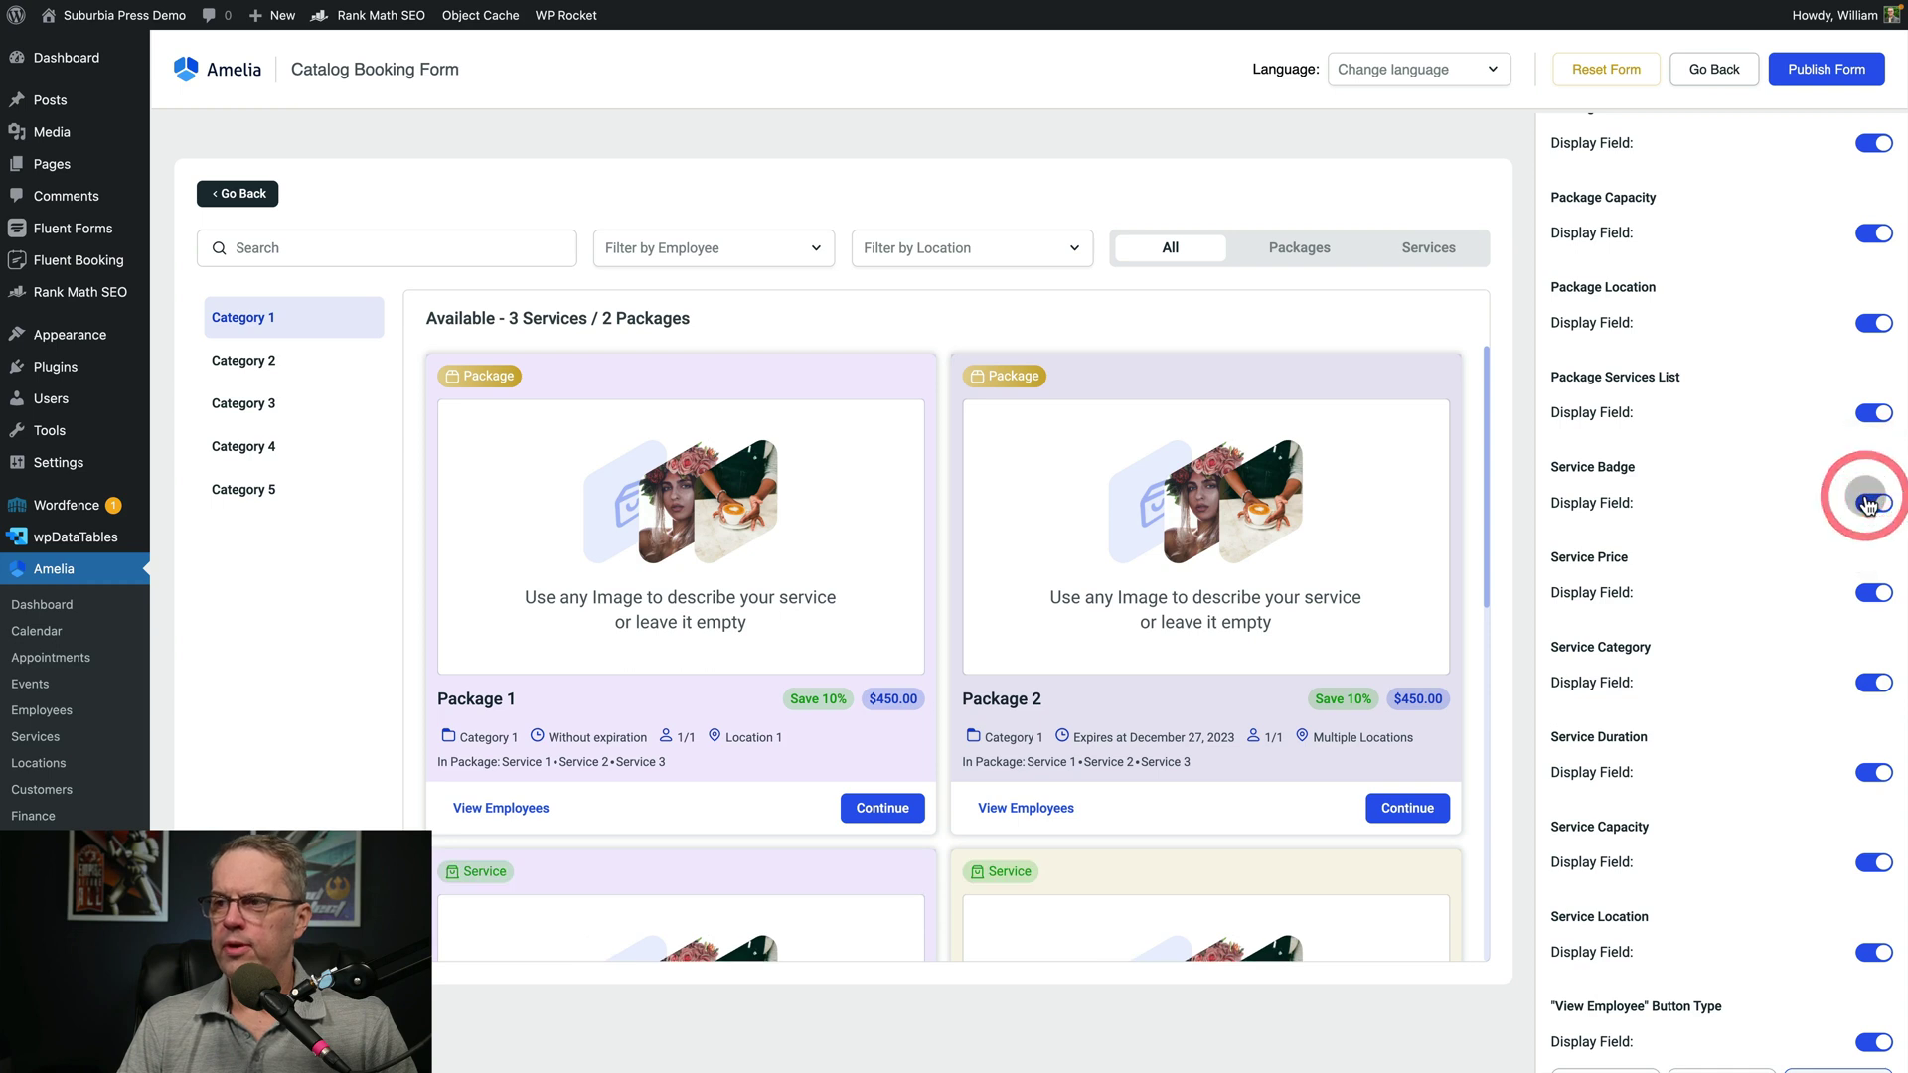
scroll(1726, 588, down, 2)
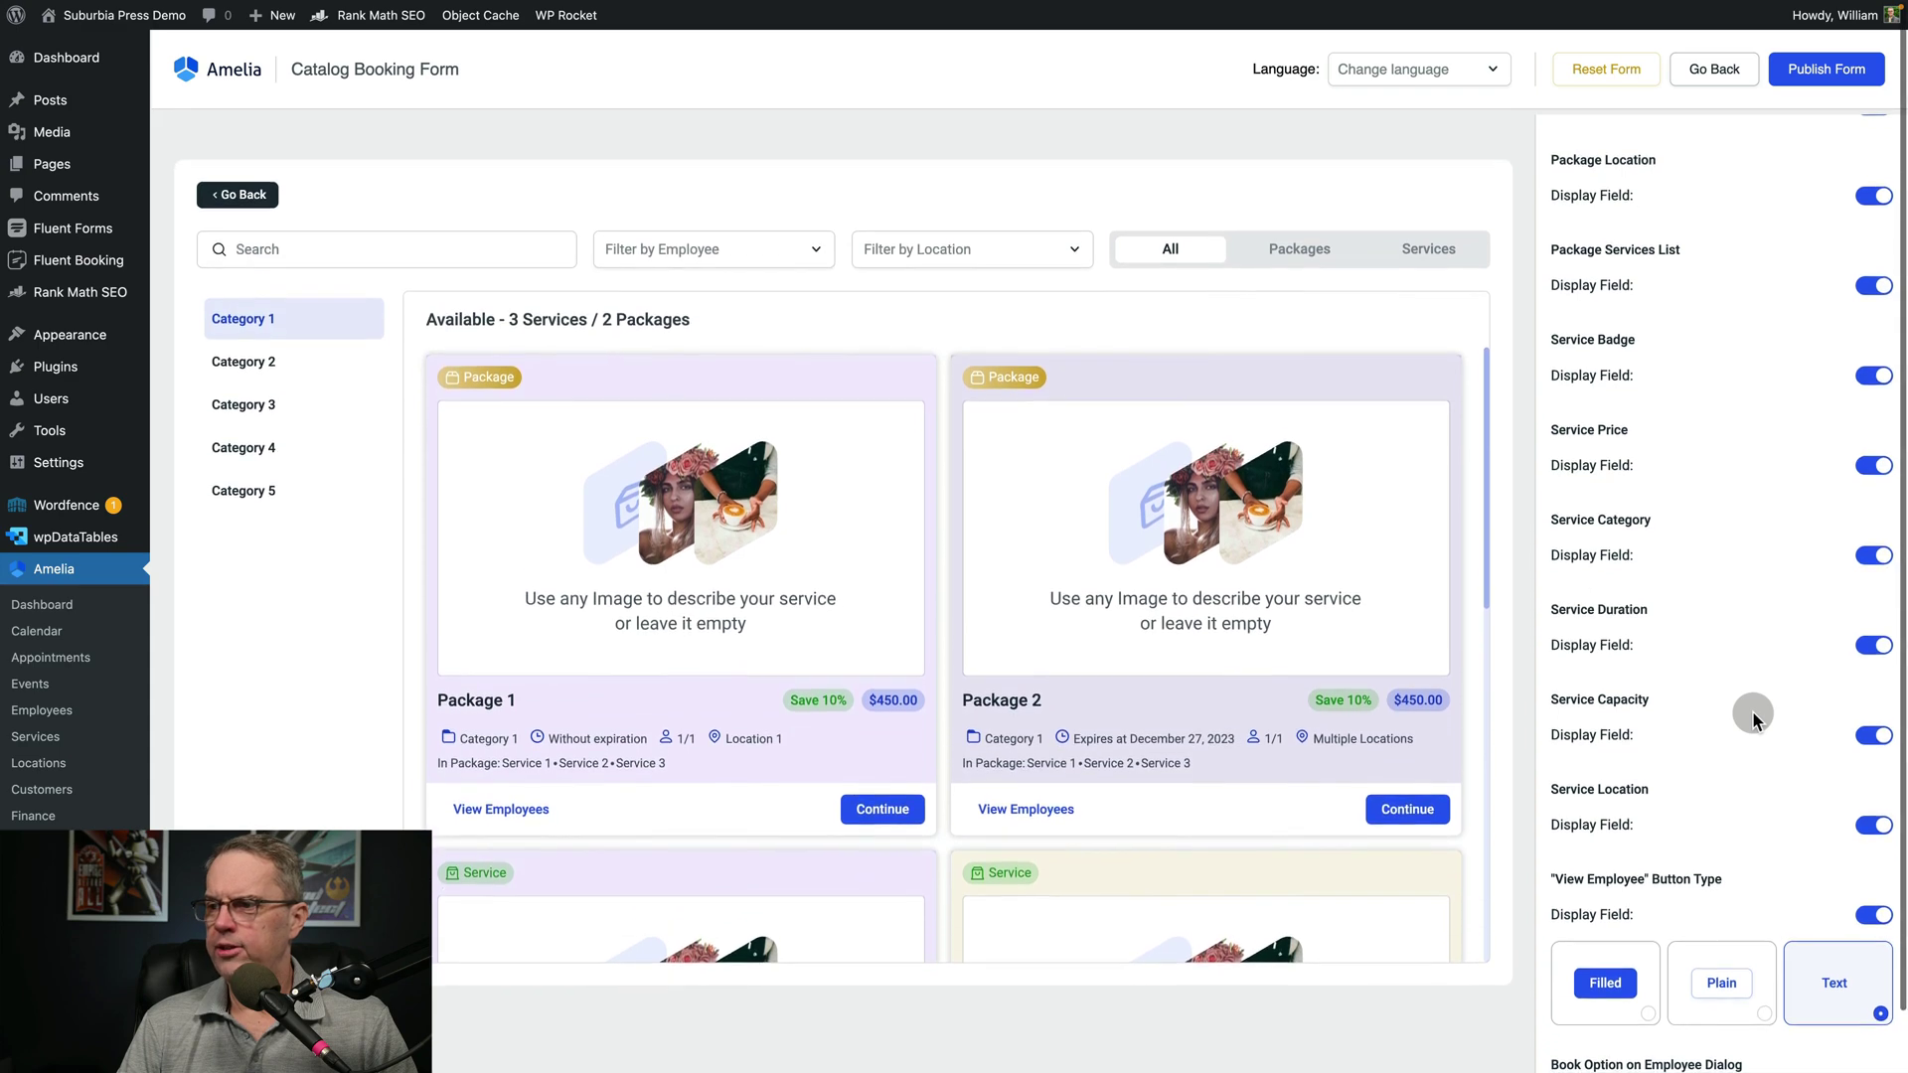
scroll(1750, 711, up, 10)
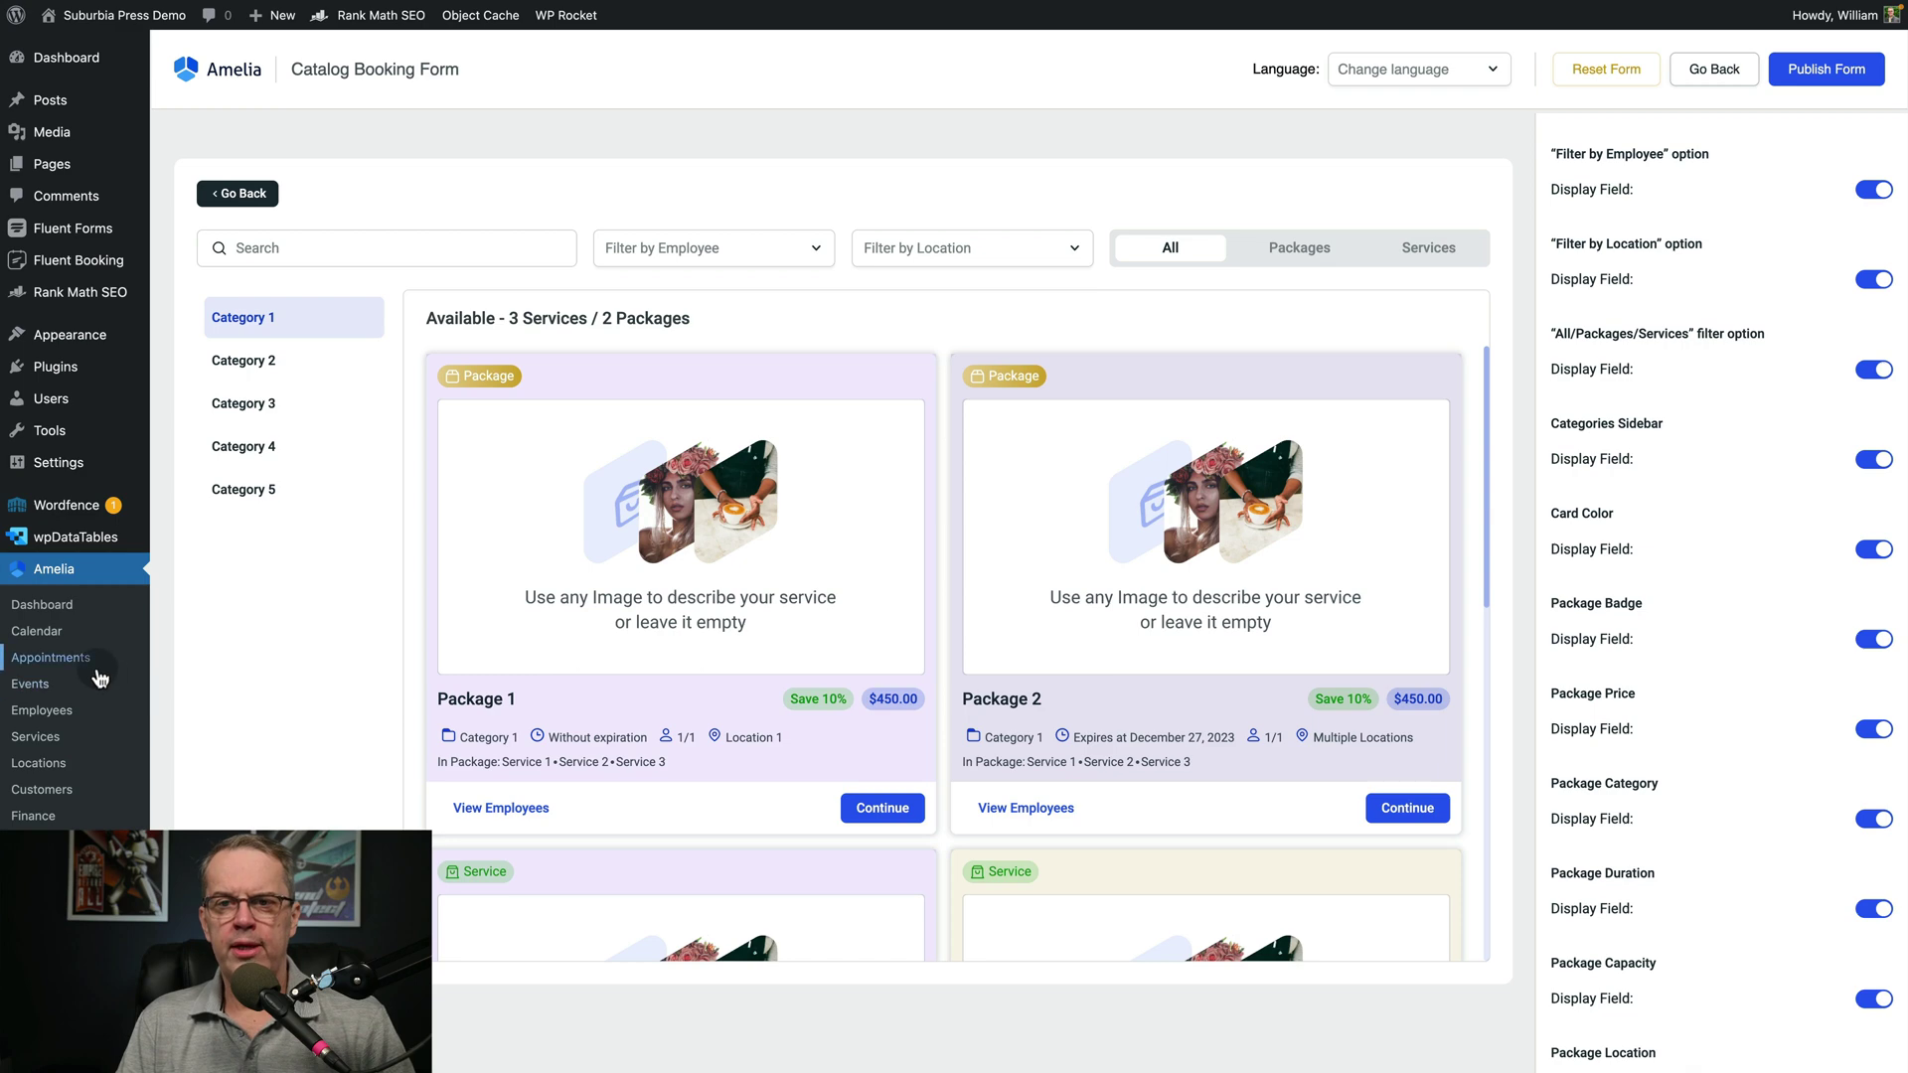
From Amelia Settings, open Integrations and view the Google, Outlook and Zoom tabs
click(29, 921)
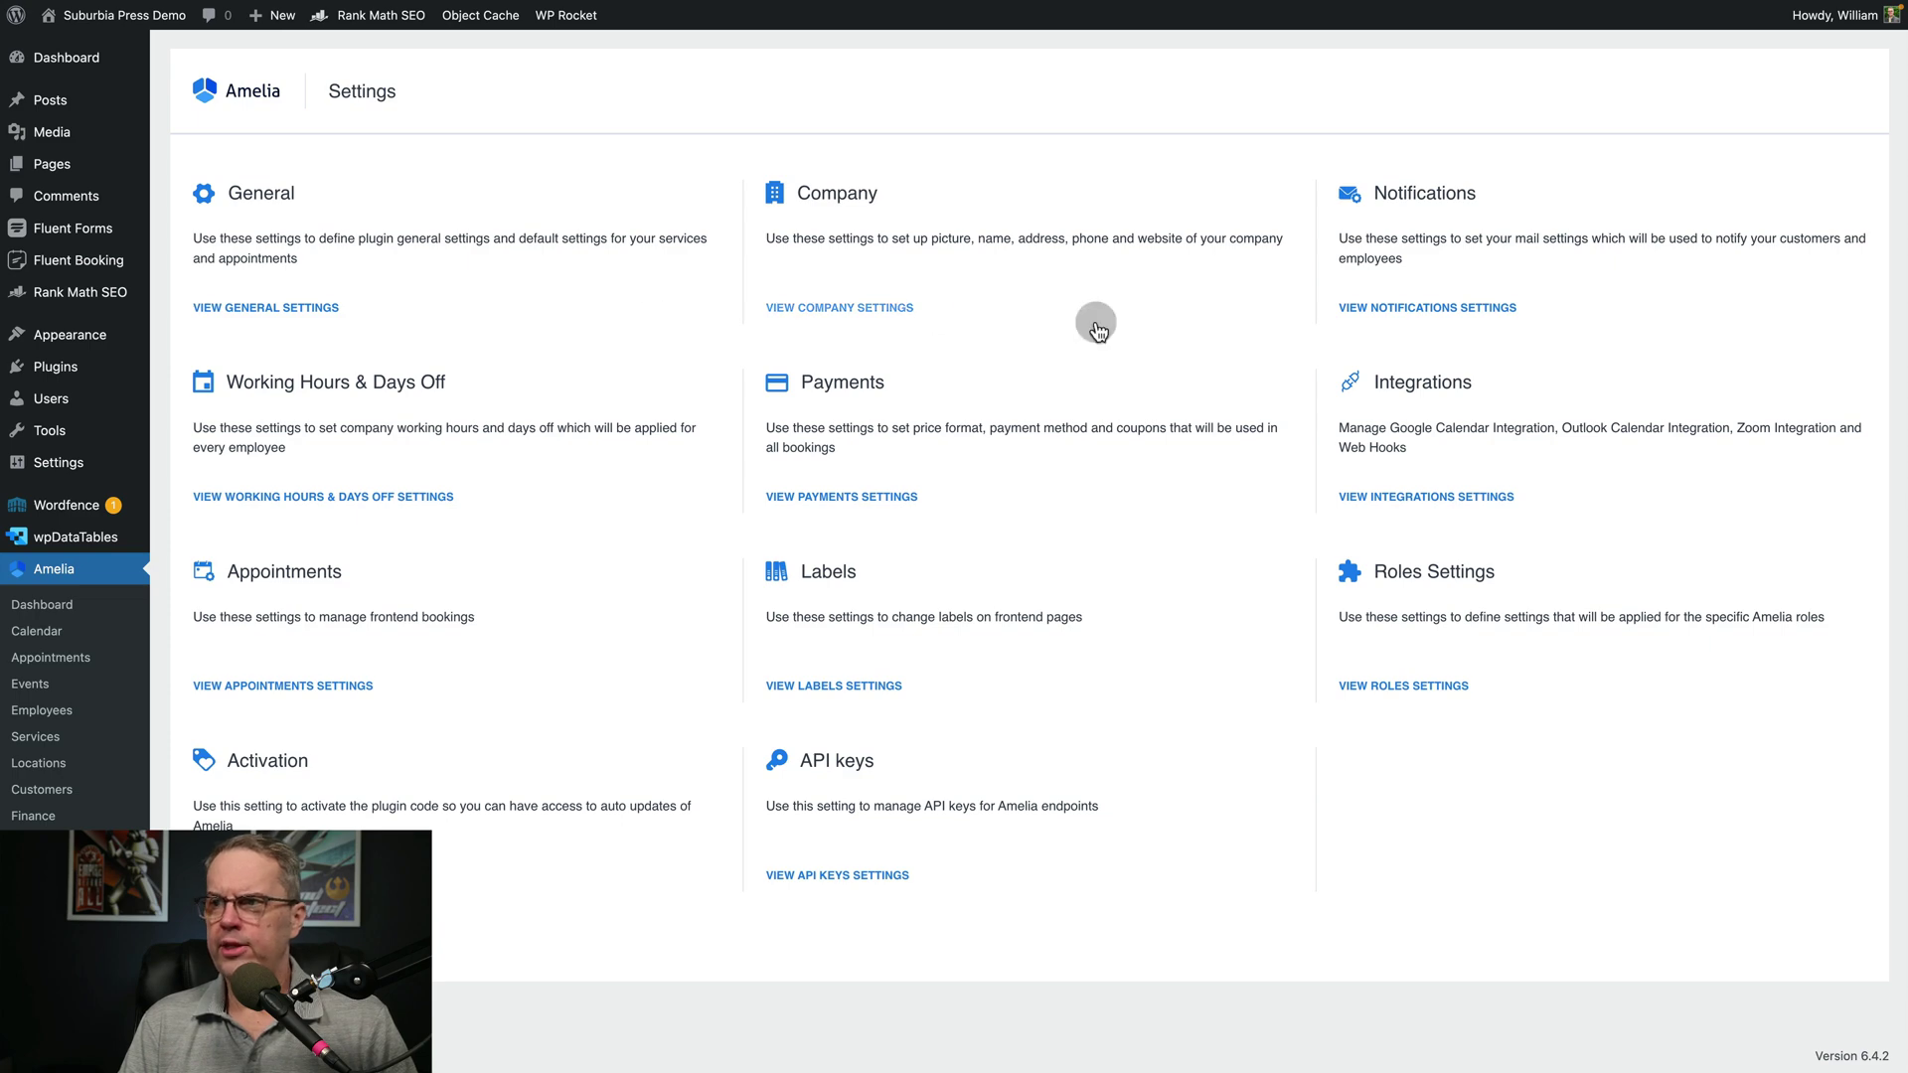
click(1420, 498)
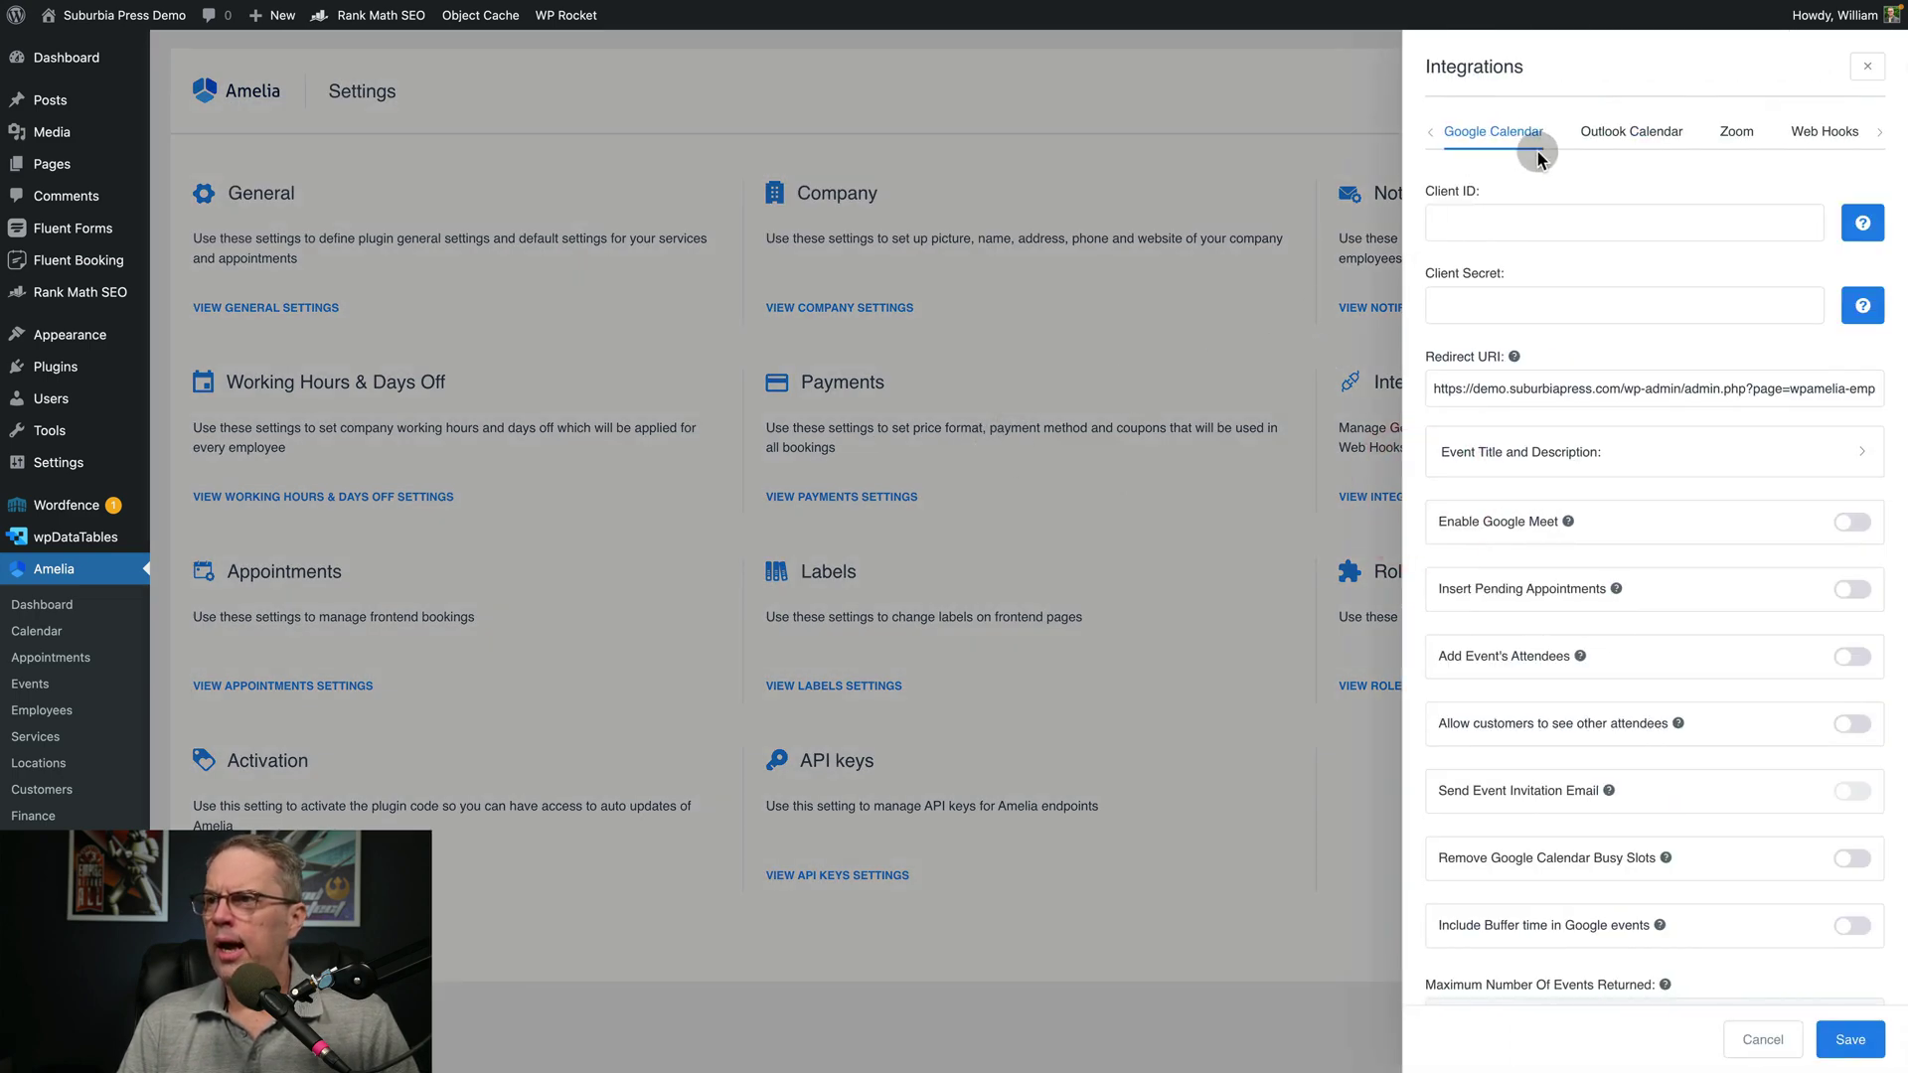
click(1432, 142)
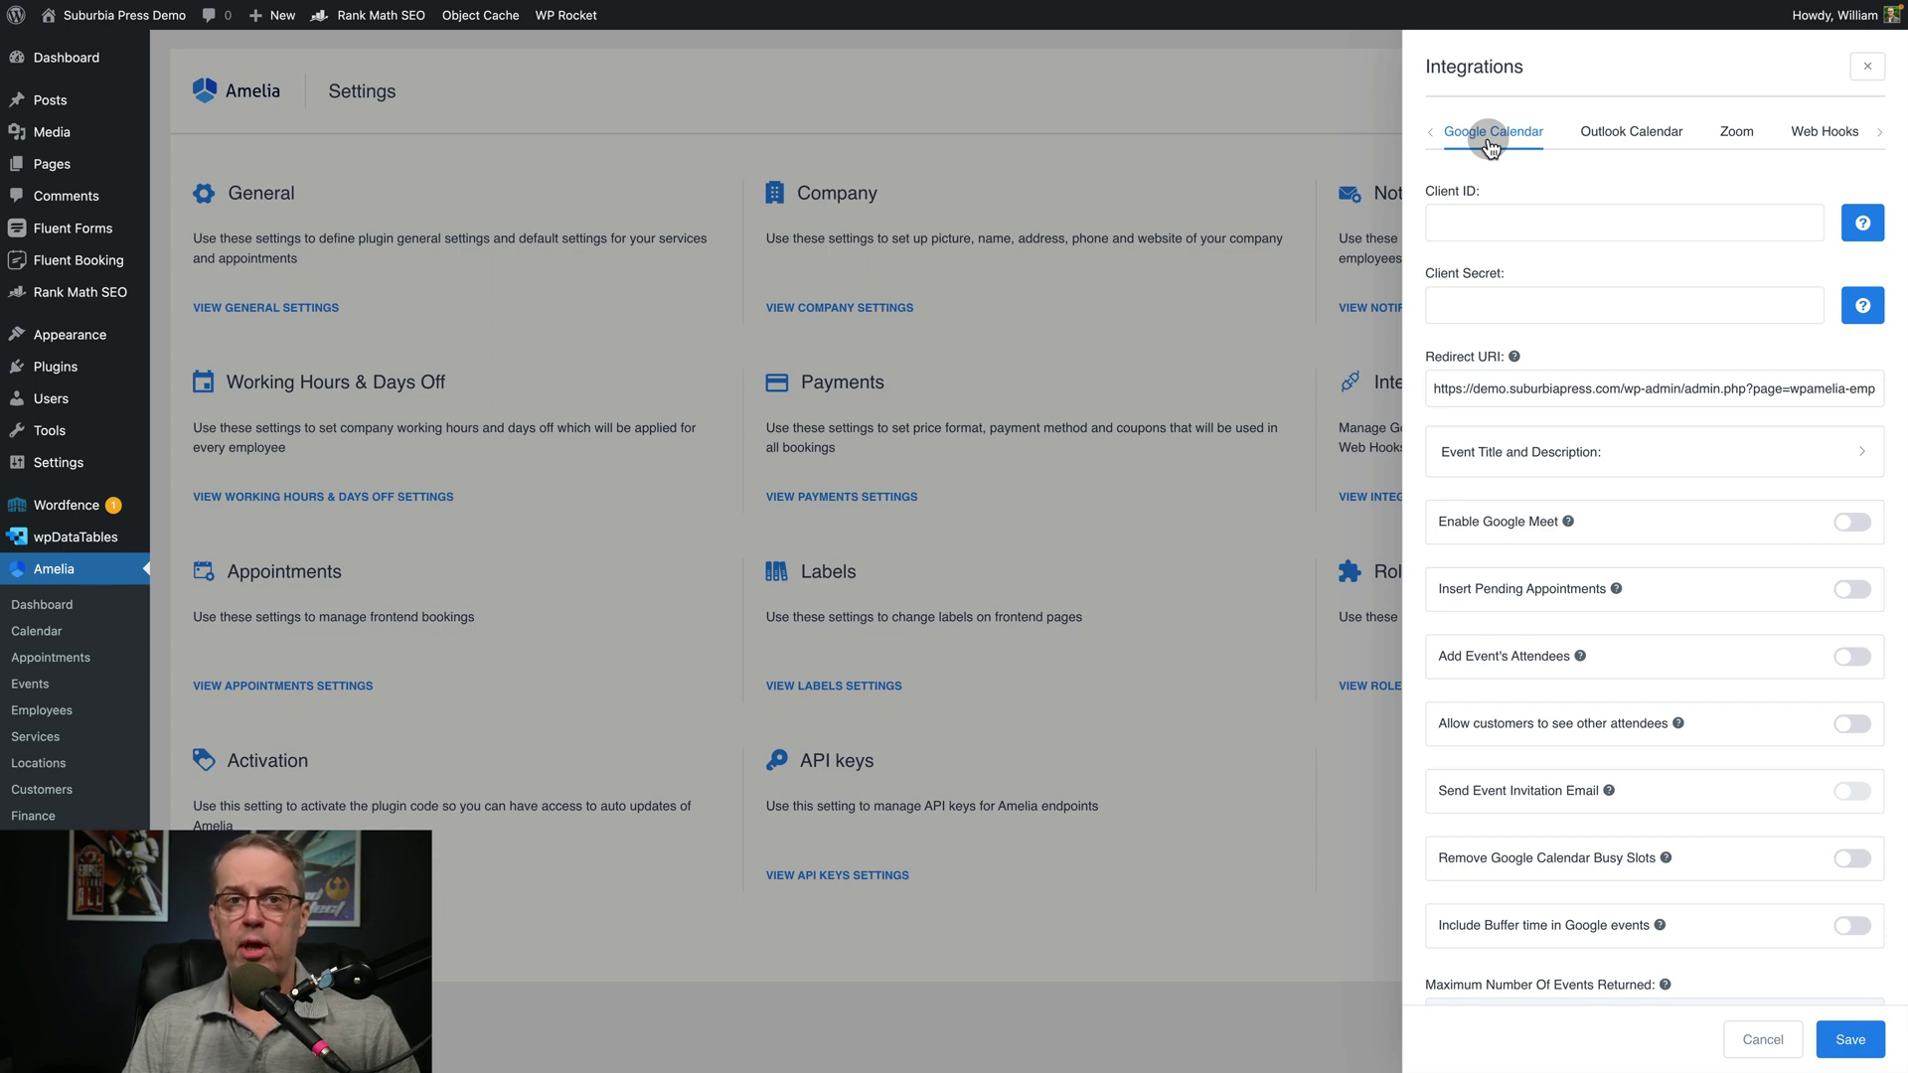
click(1602, 140)
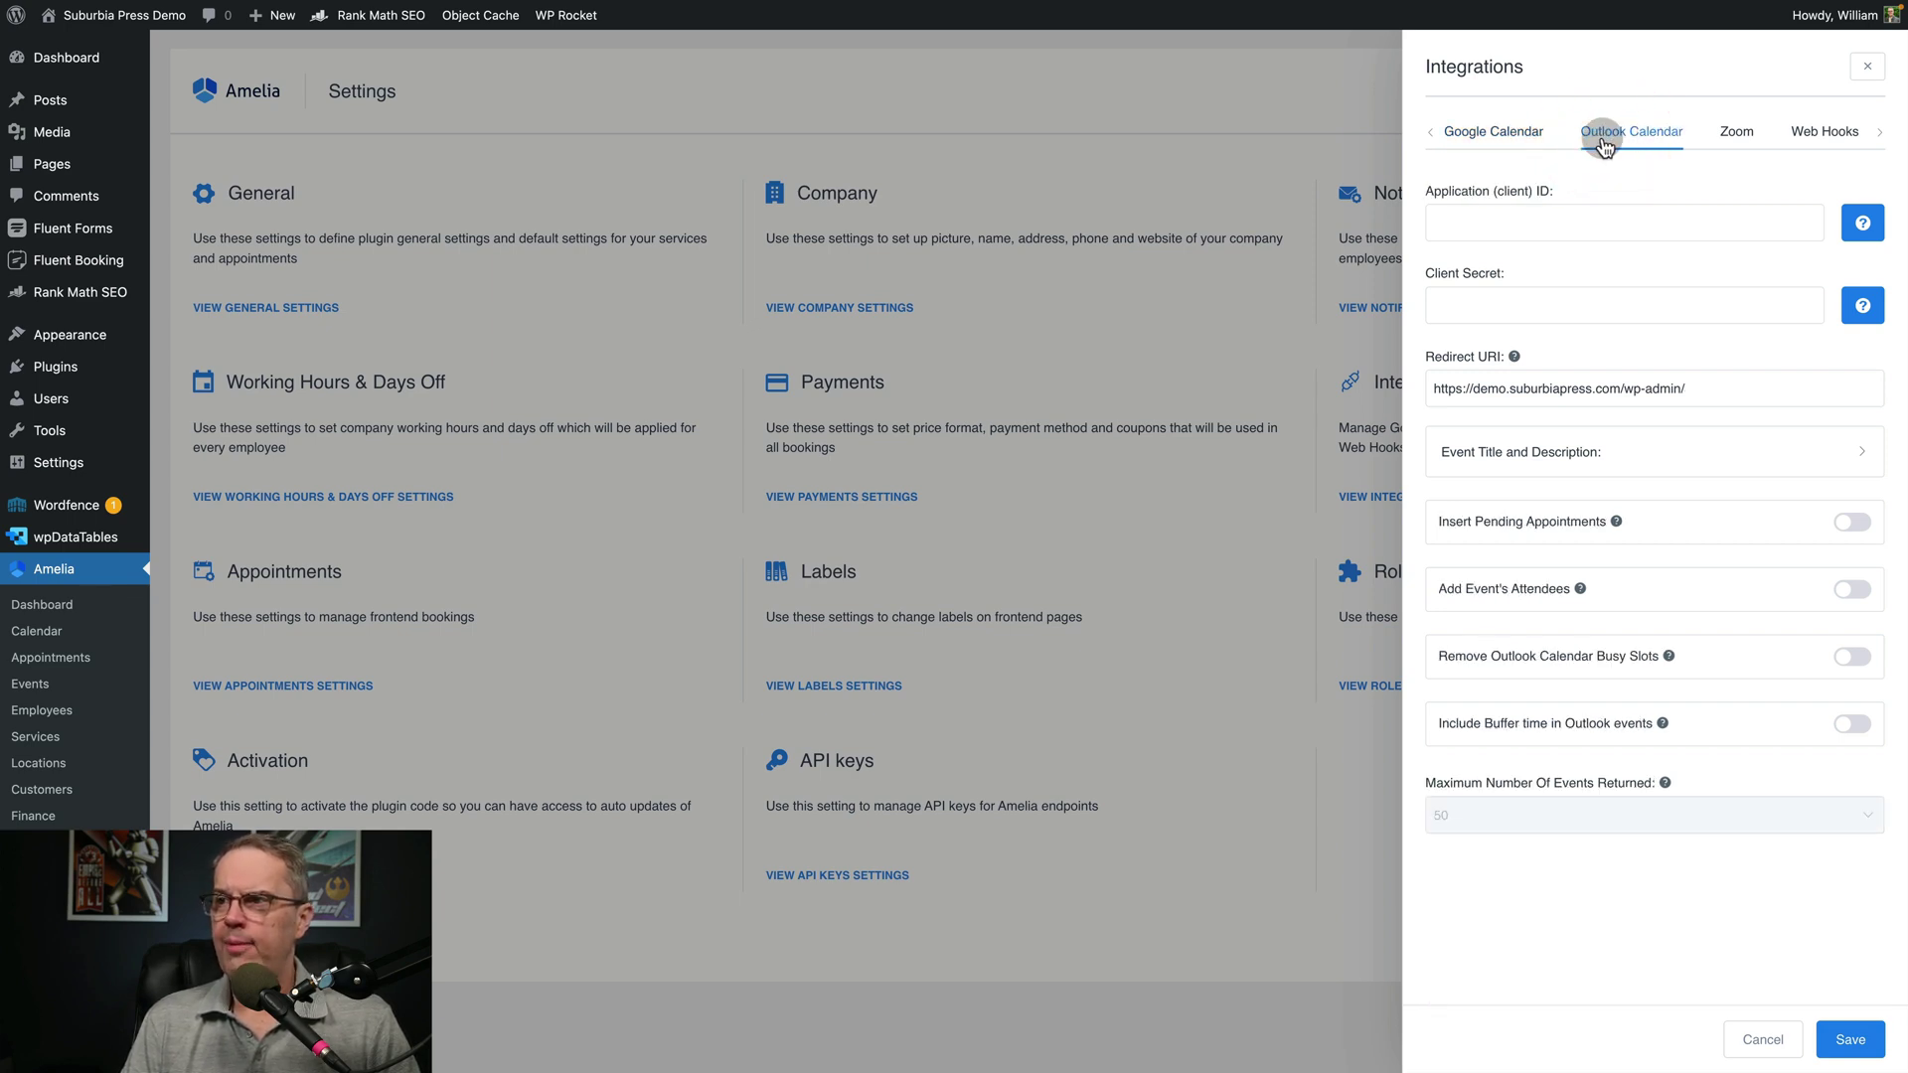
click(1737, 139)
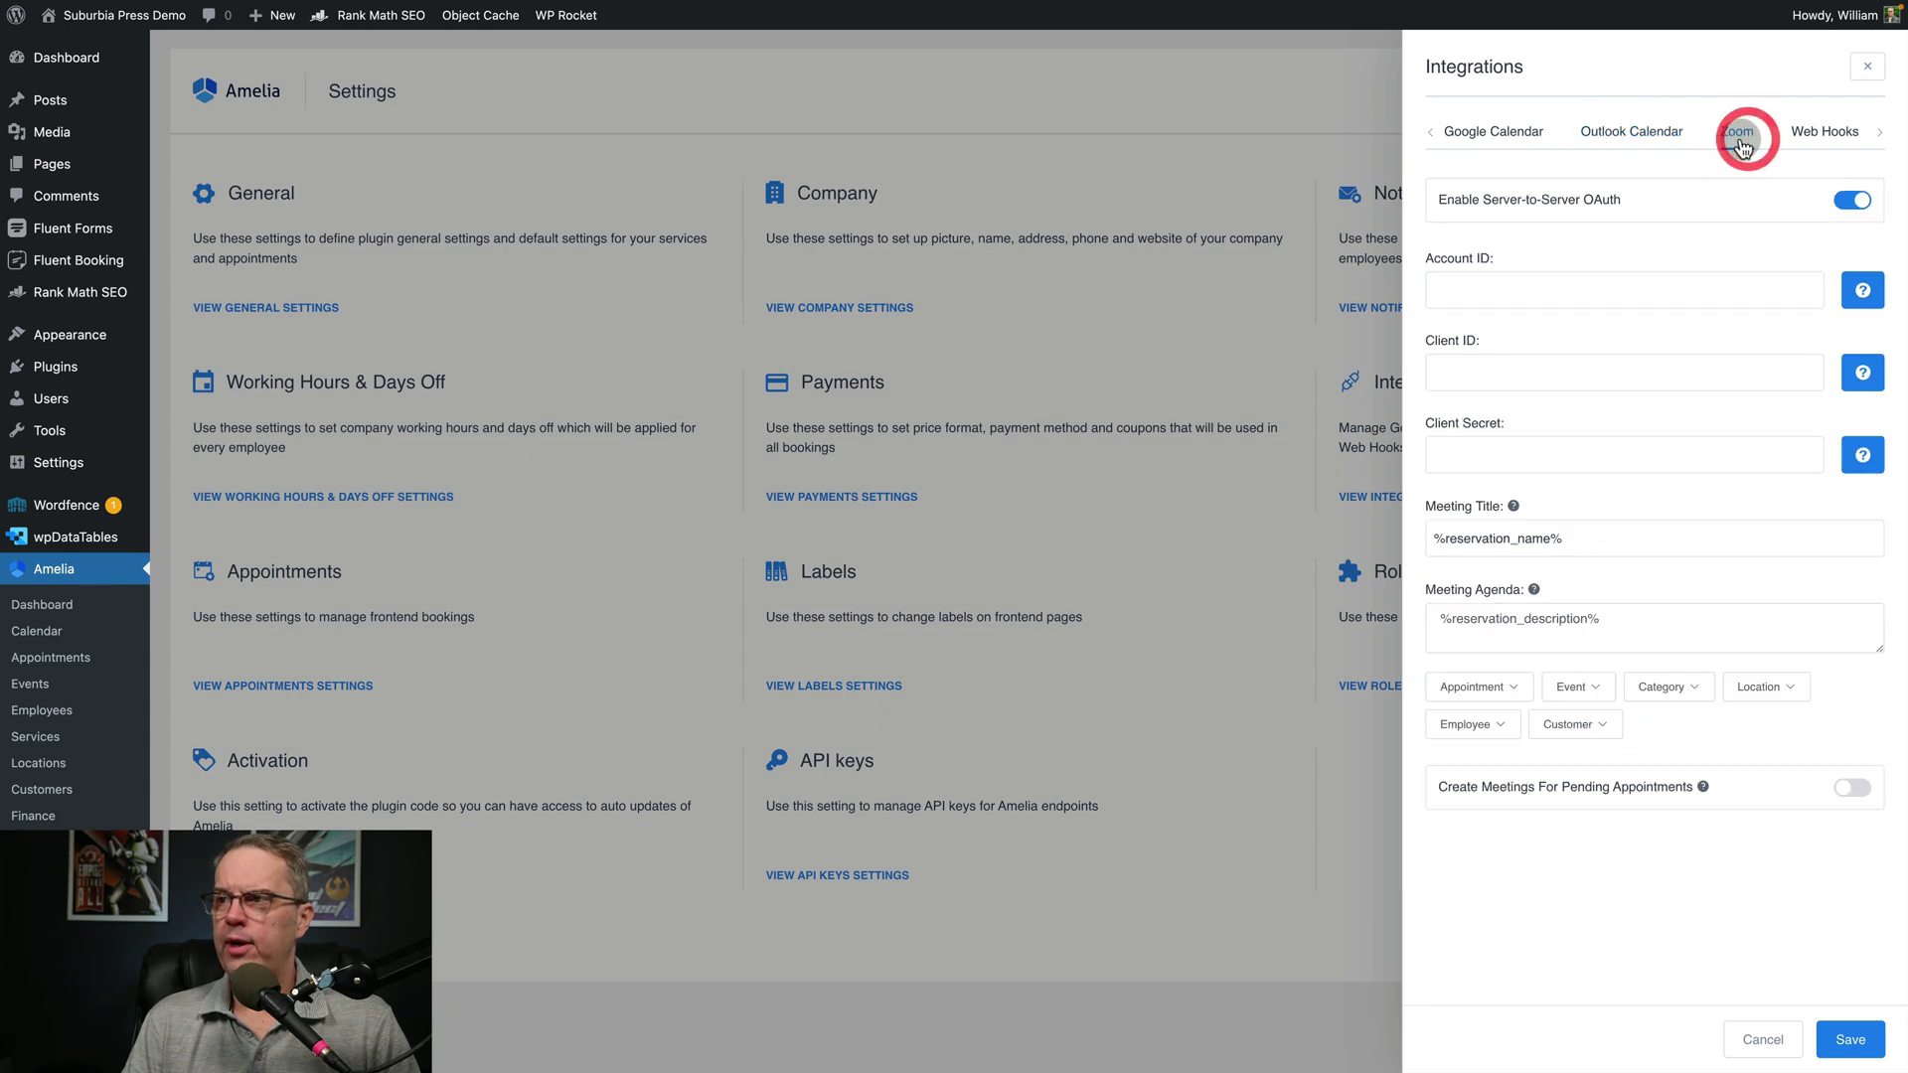
Browse the Web Hooks, Marketing Tools and Lesson Space tabs, then cancel without saving
click(1824, 133)
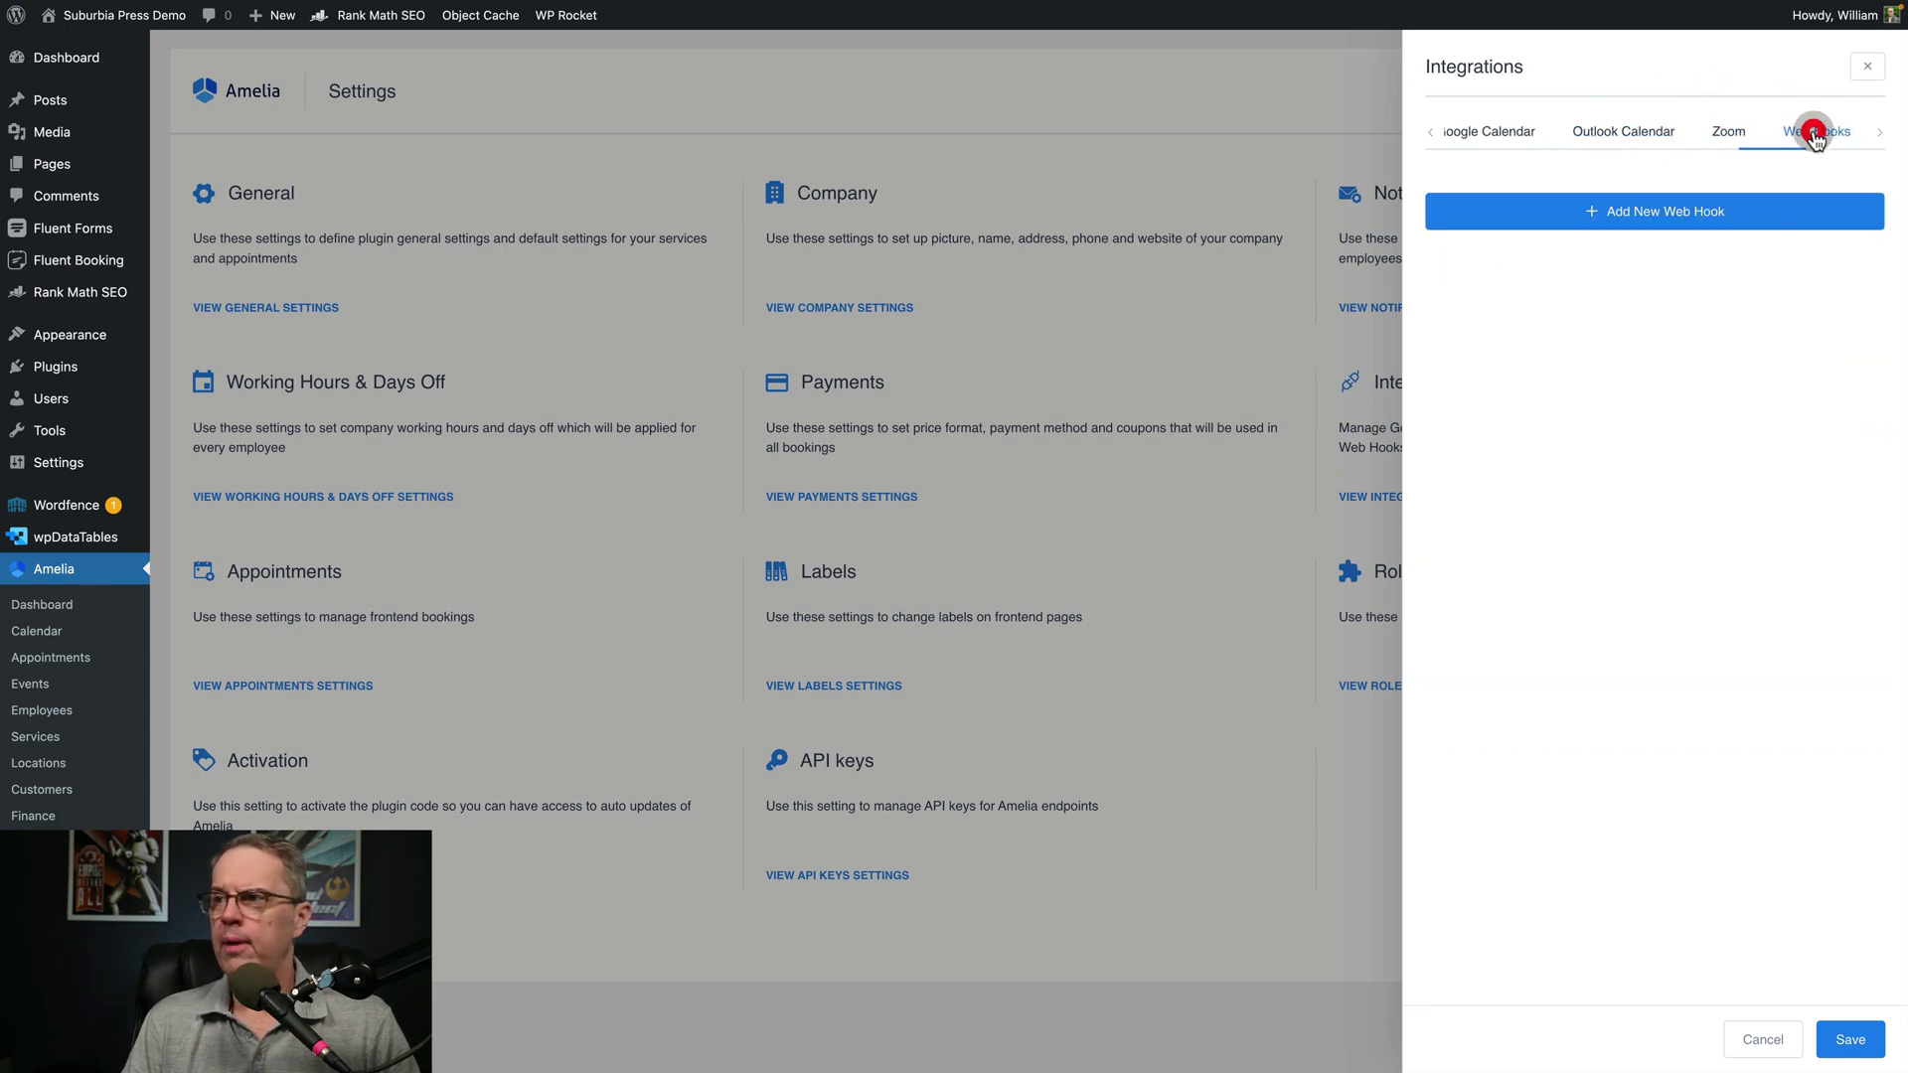
click(1878, 133)
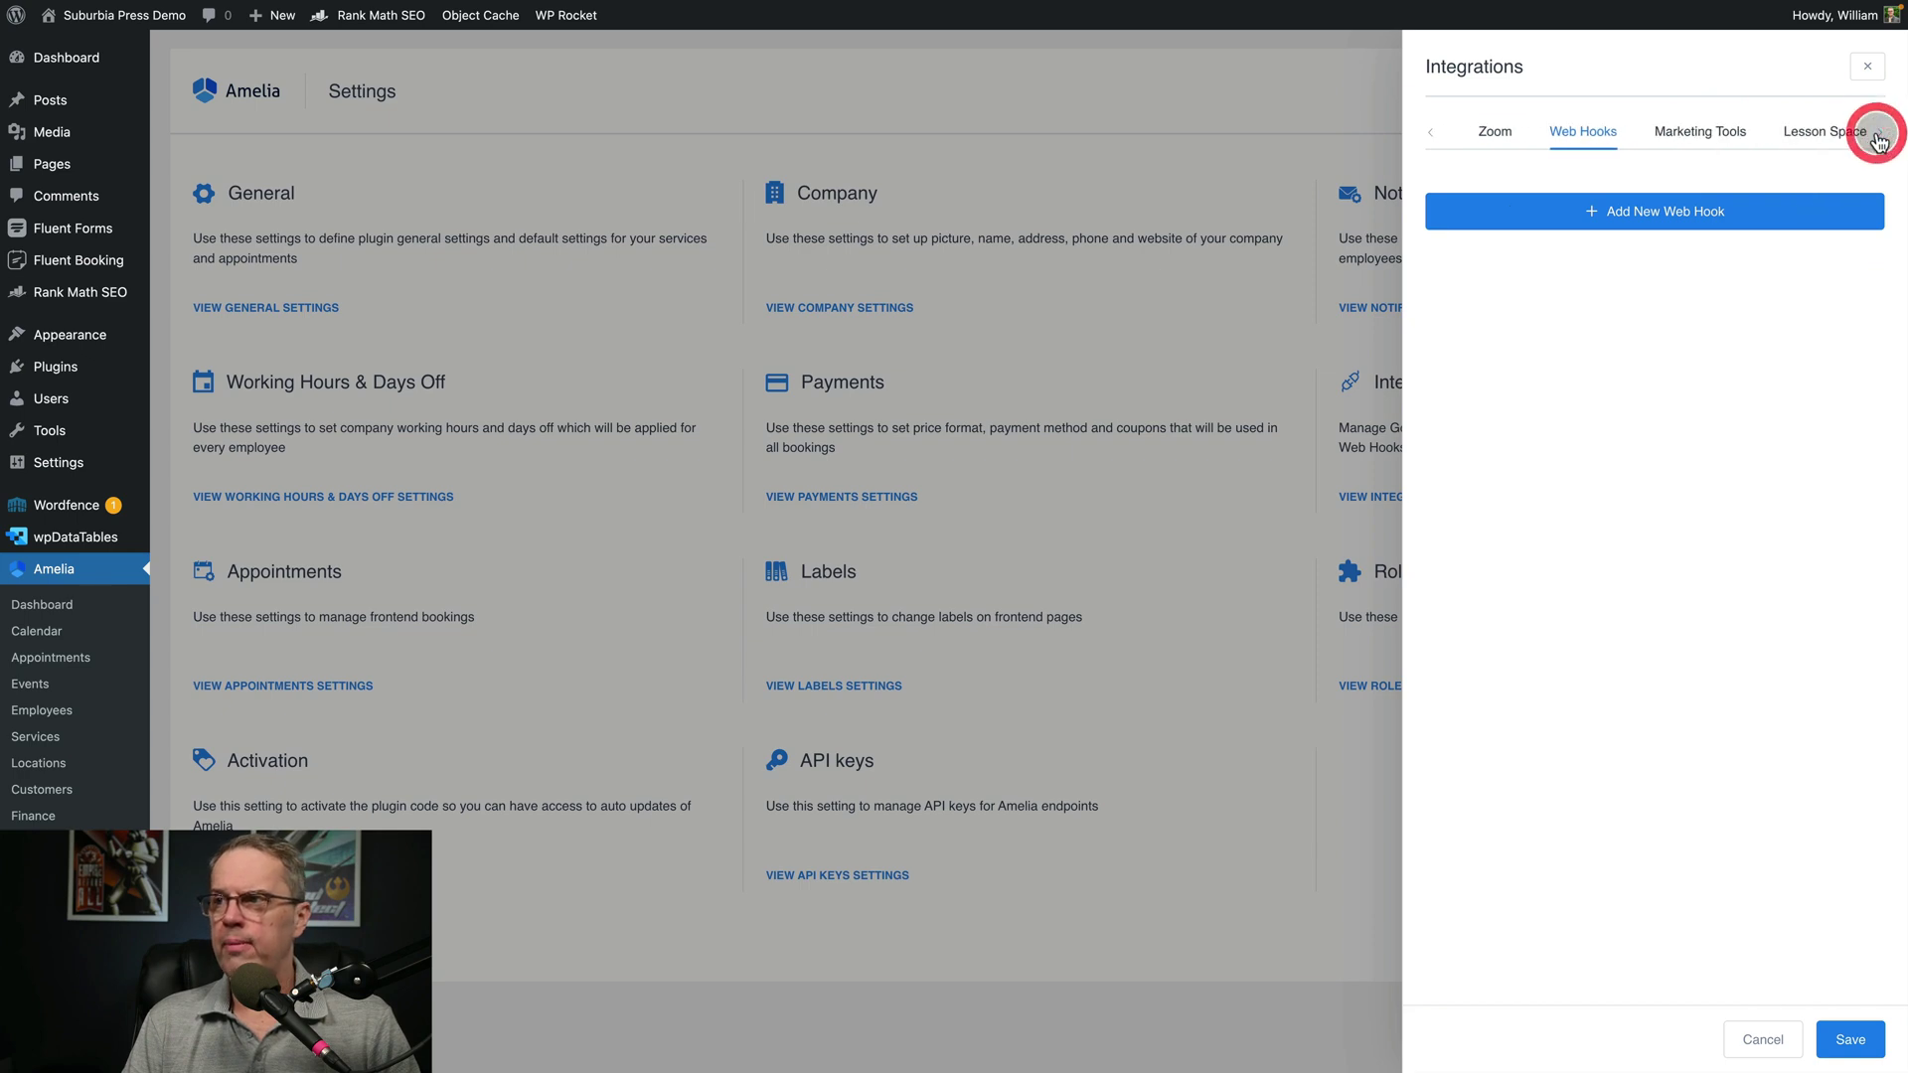
click(1717, 137)
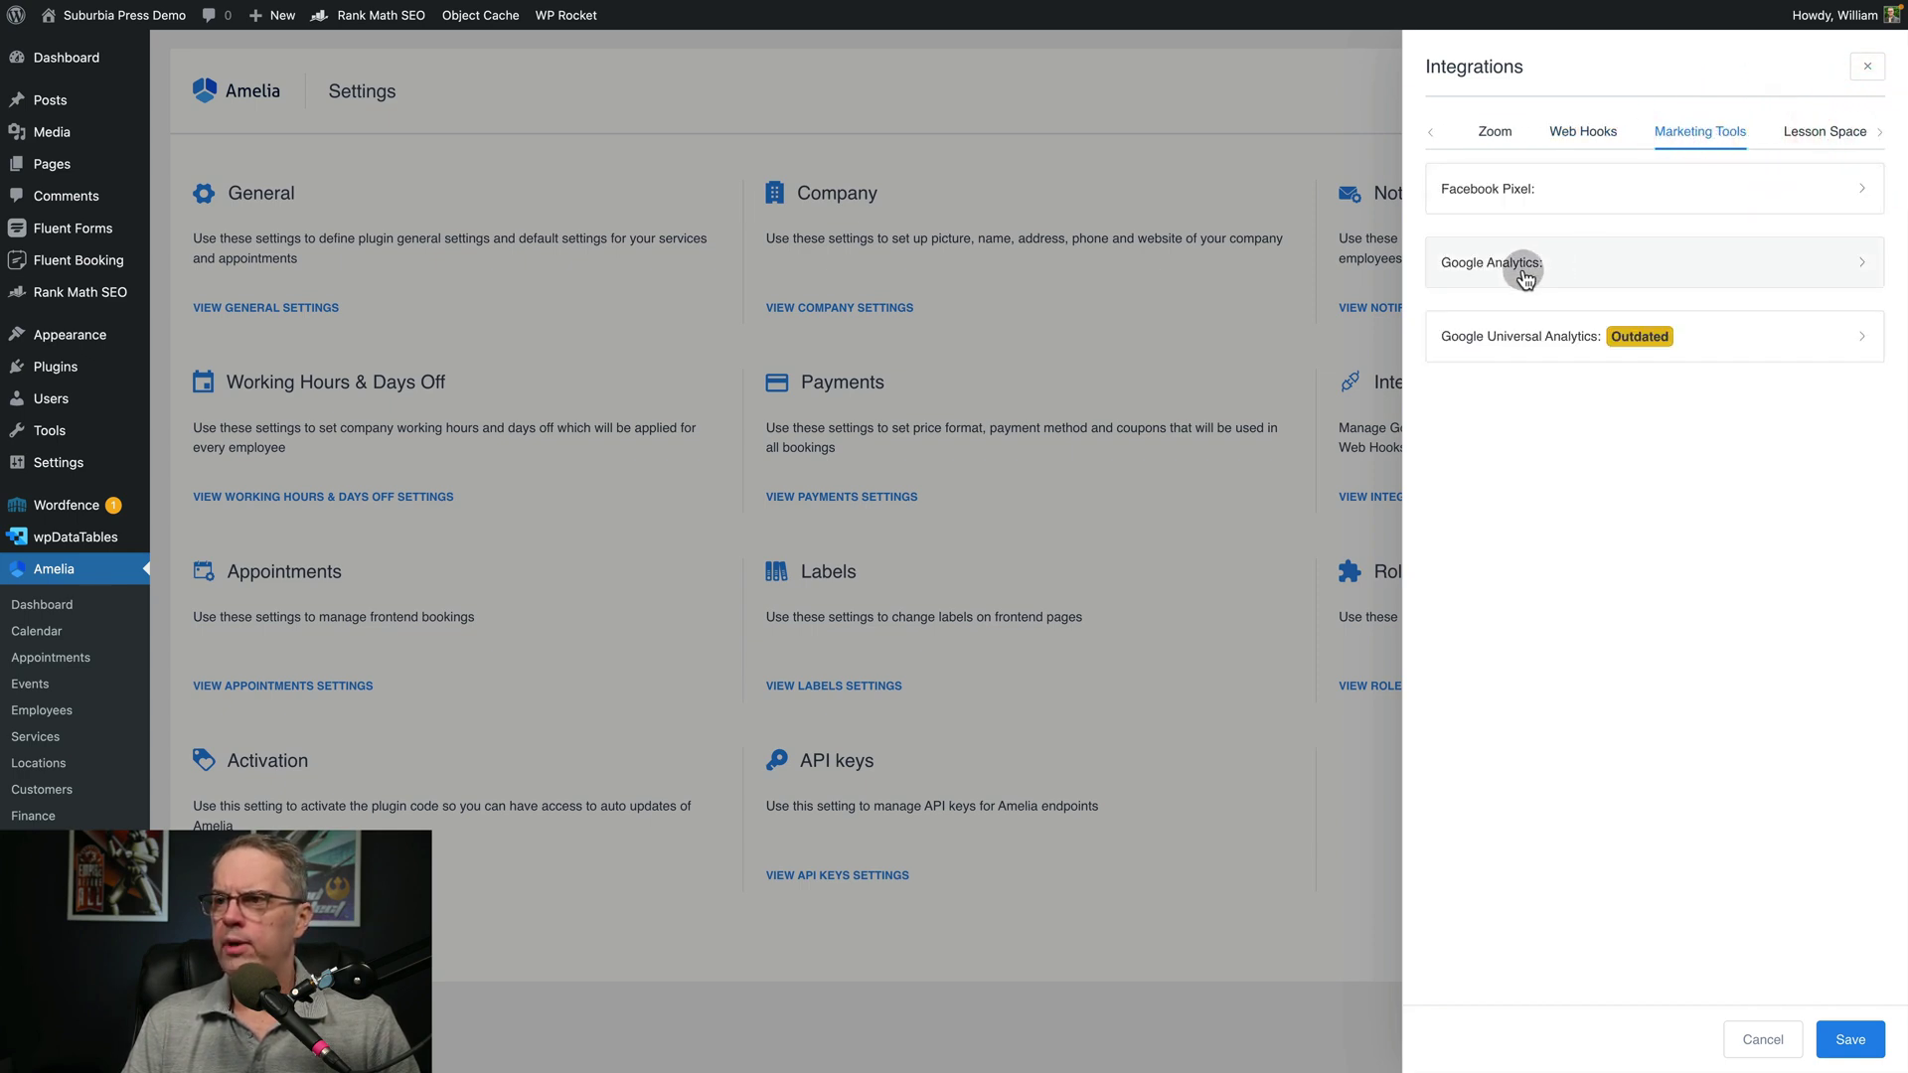
click(1803, 135)
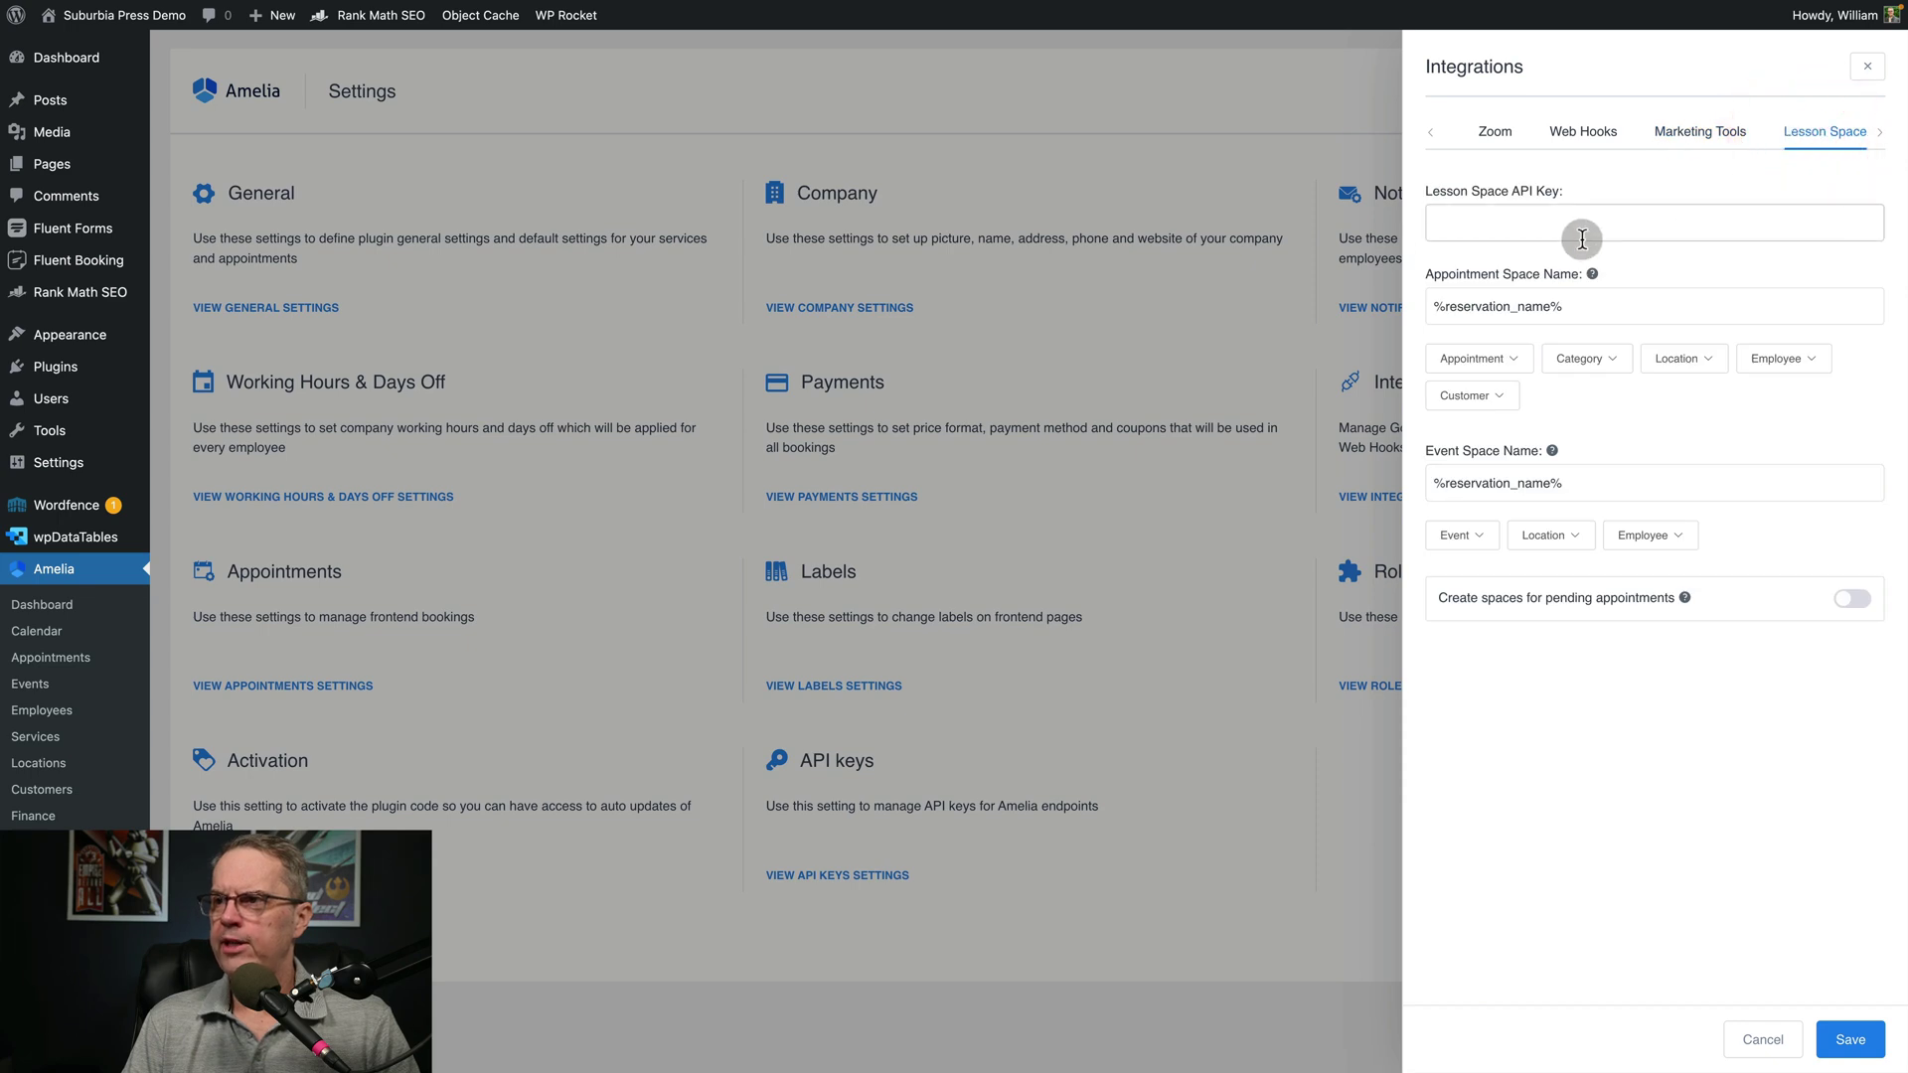
mouse_move(1591, 286)
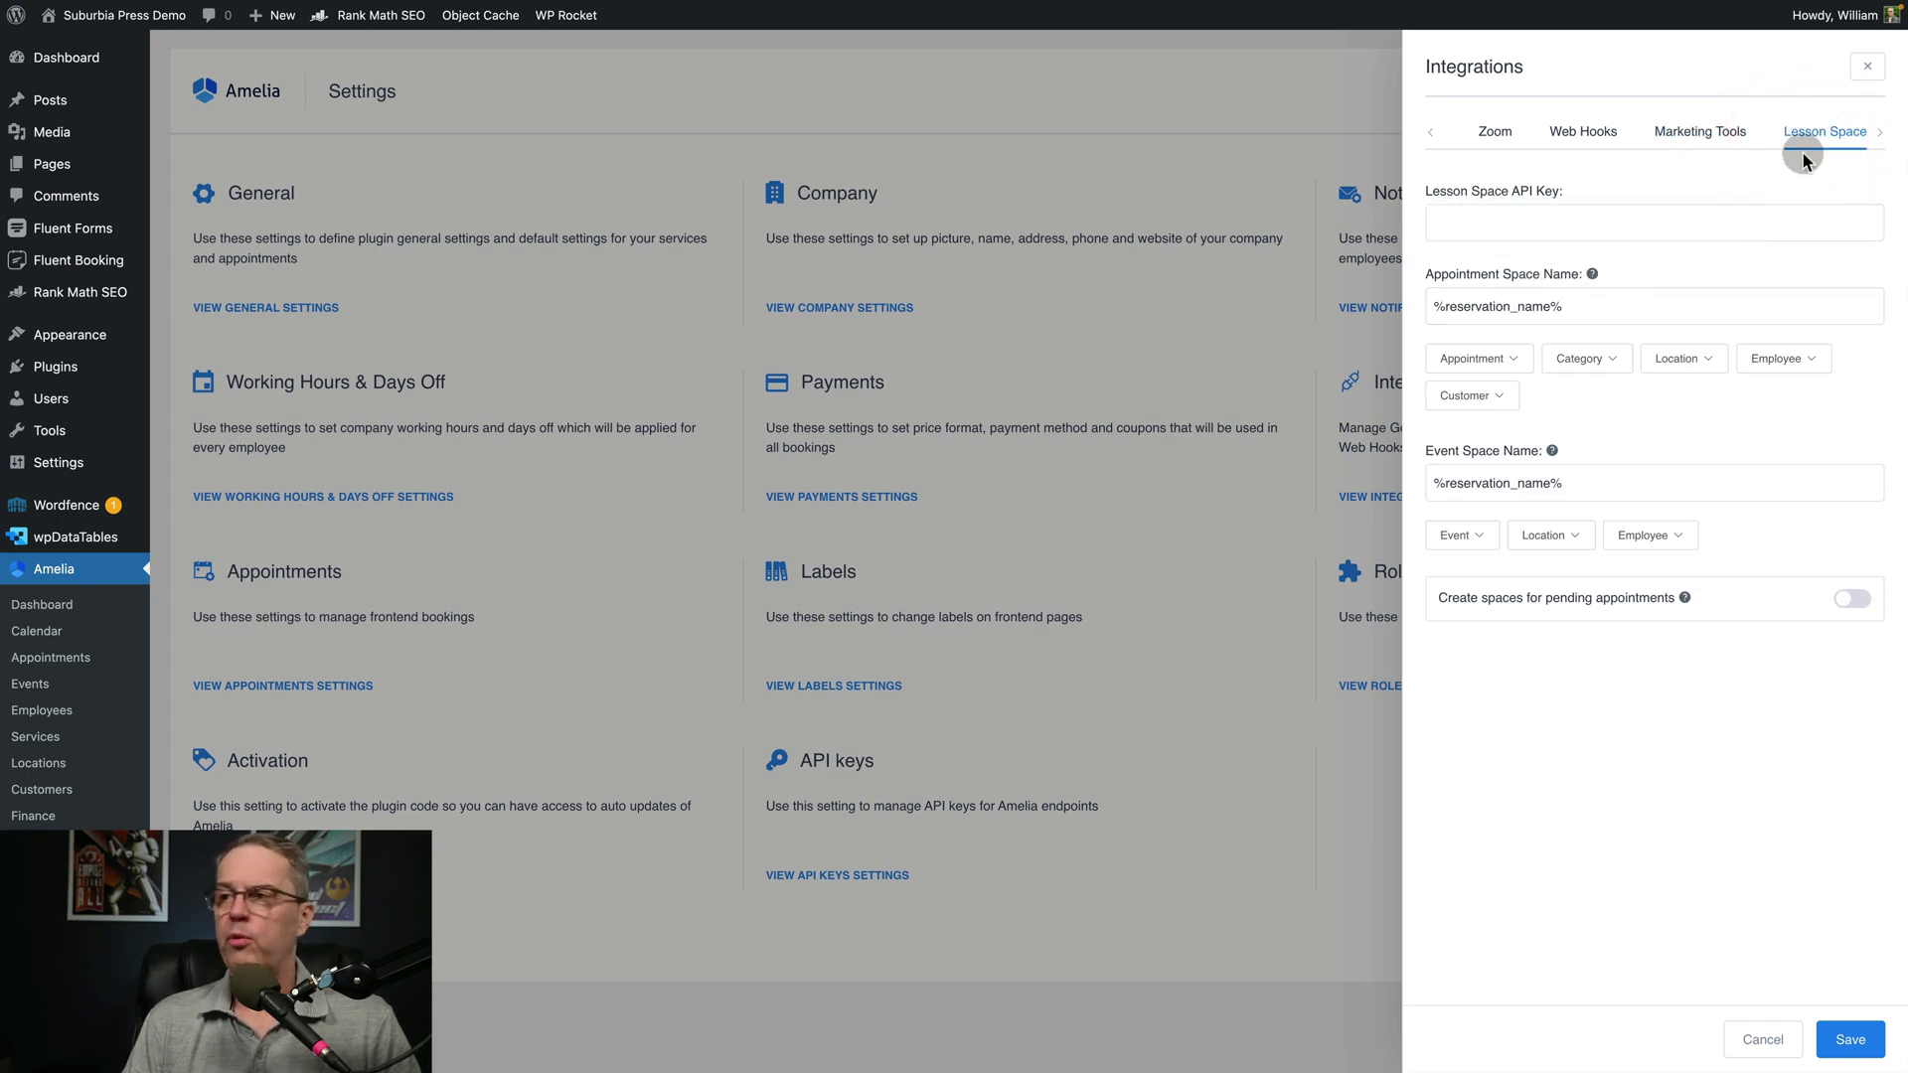
click(1430, 135)
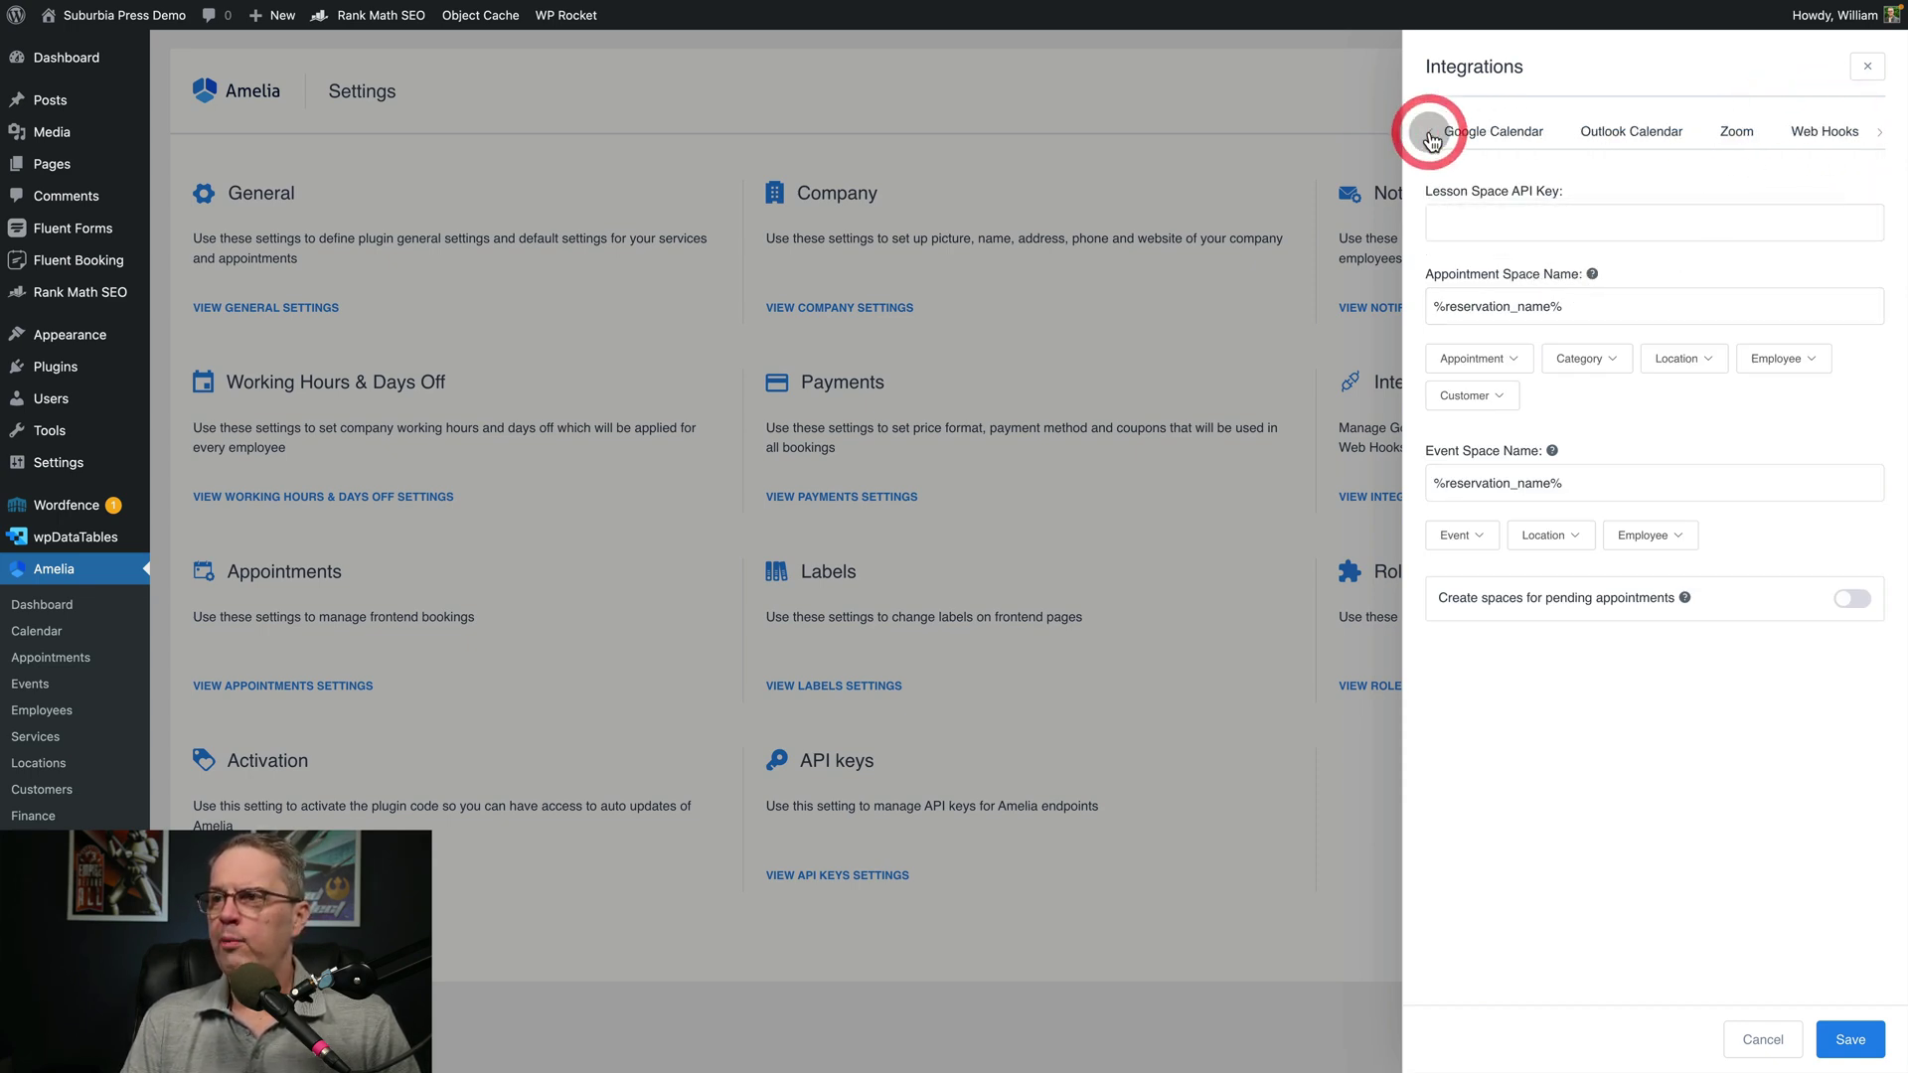
click(1432, 134)
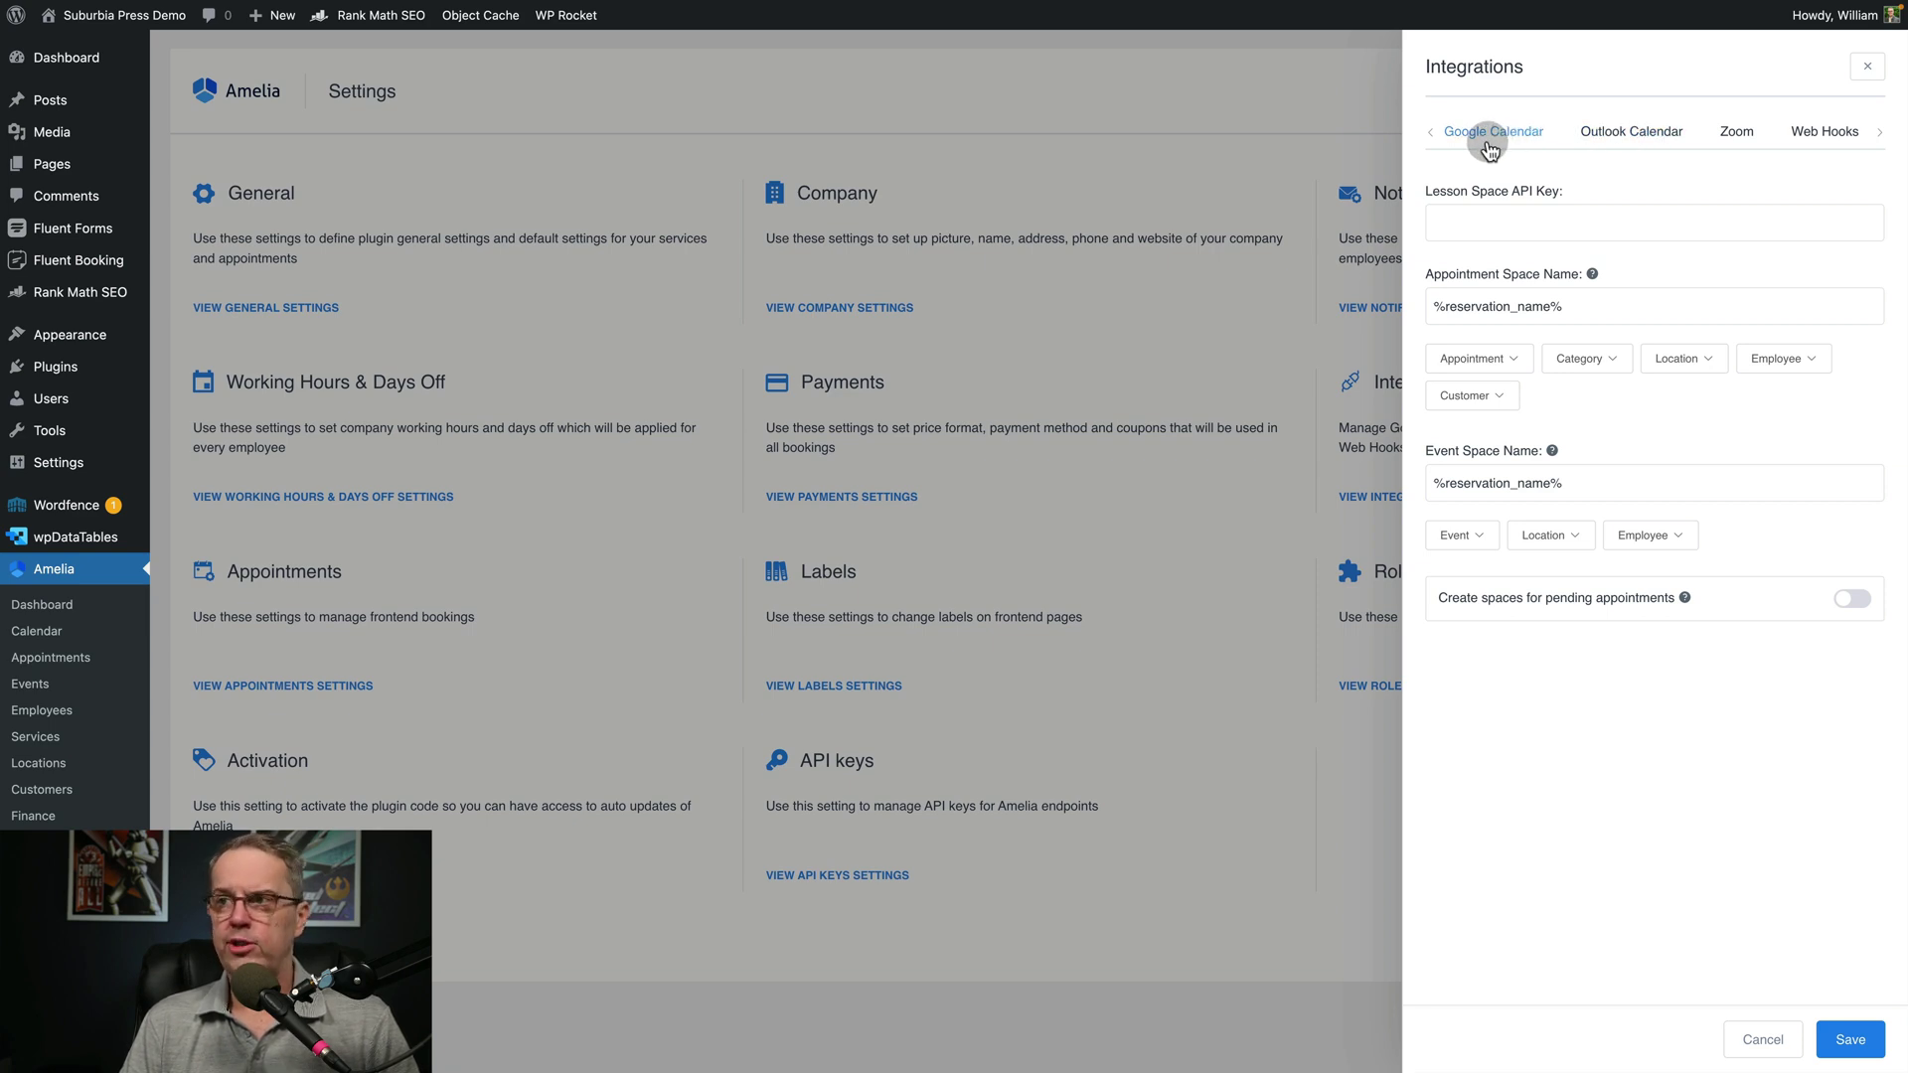
click(1773, 1050)
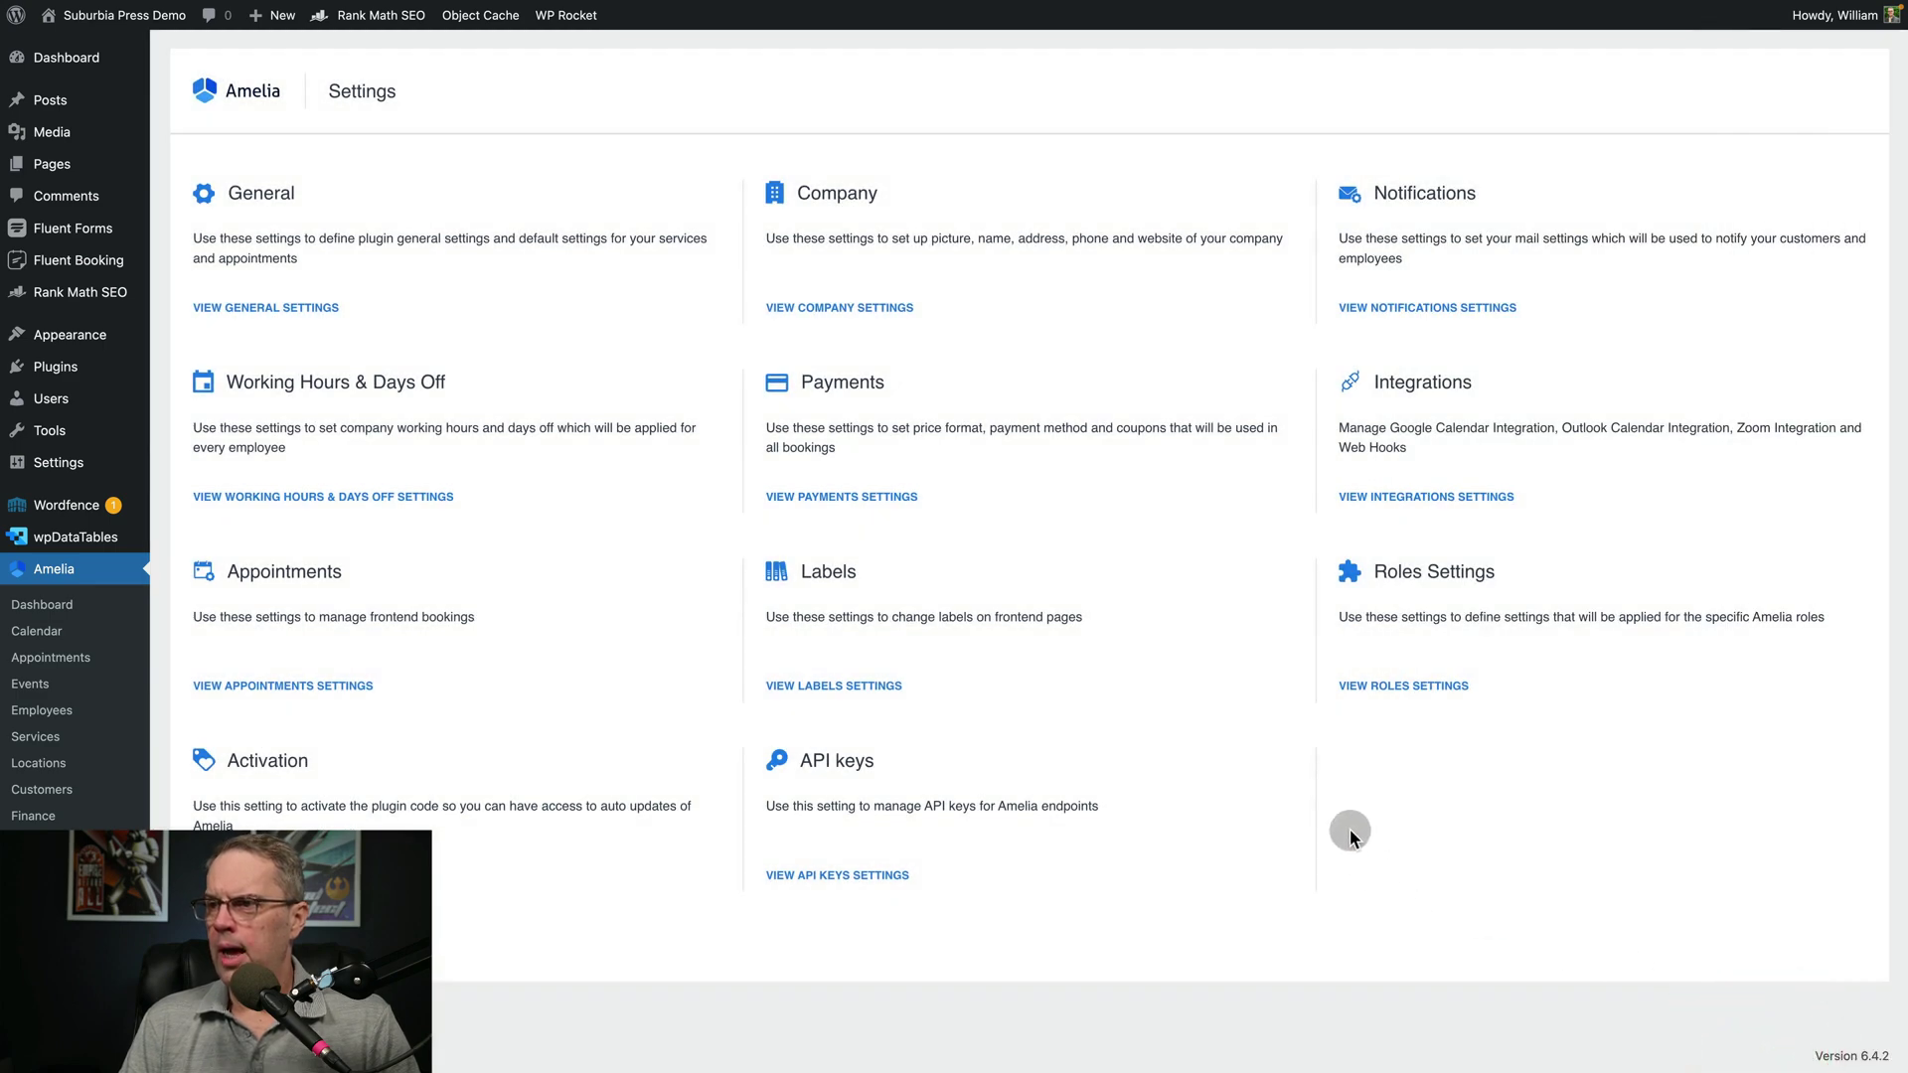
click(1380, 687)
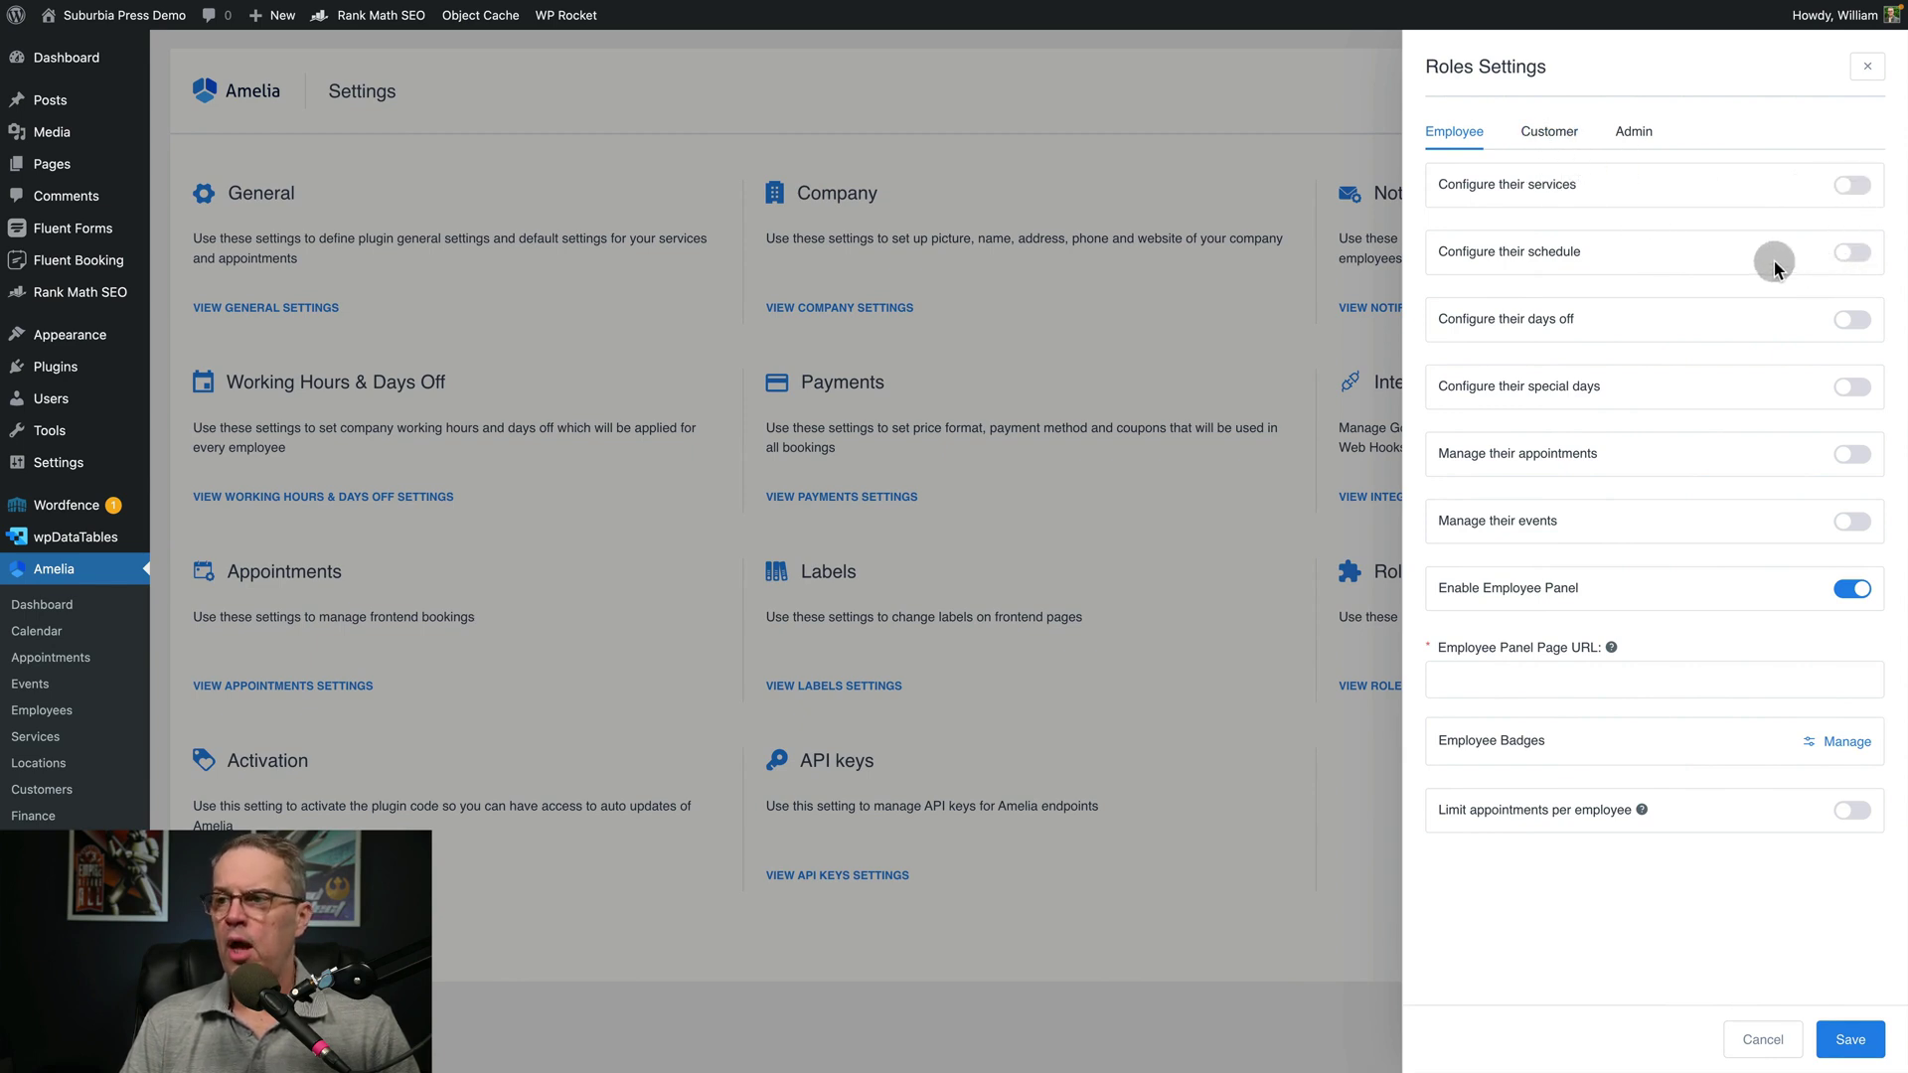
click(1644, 132)
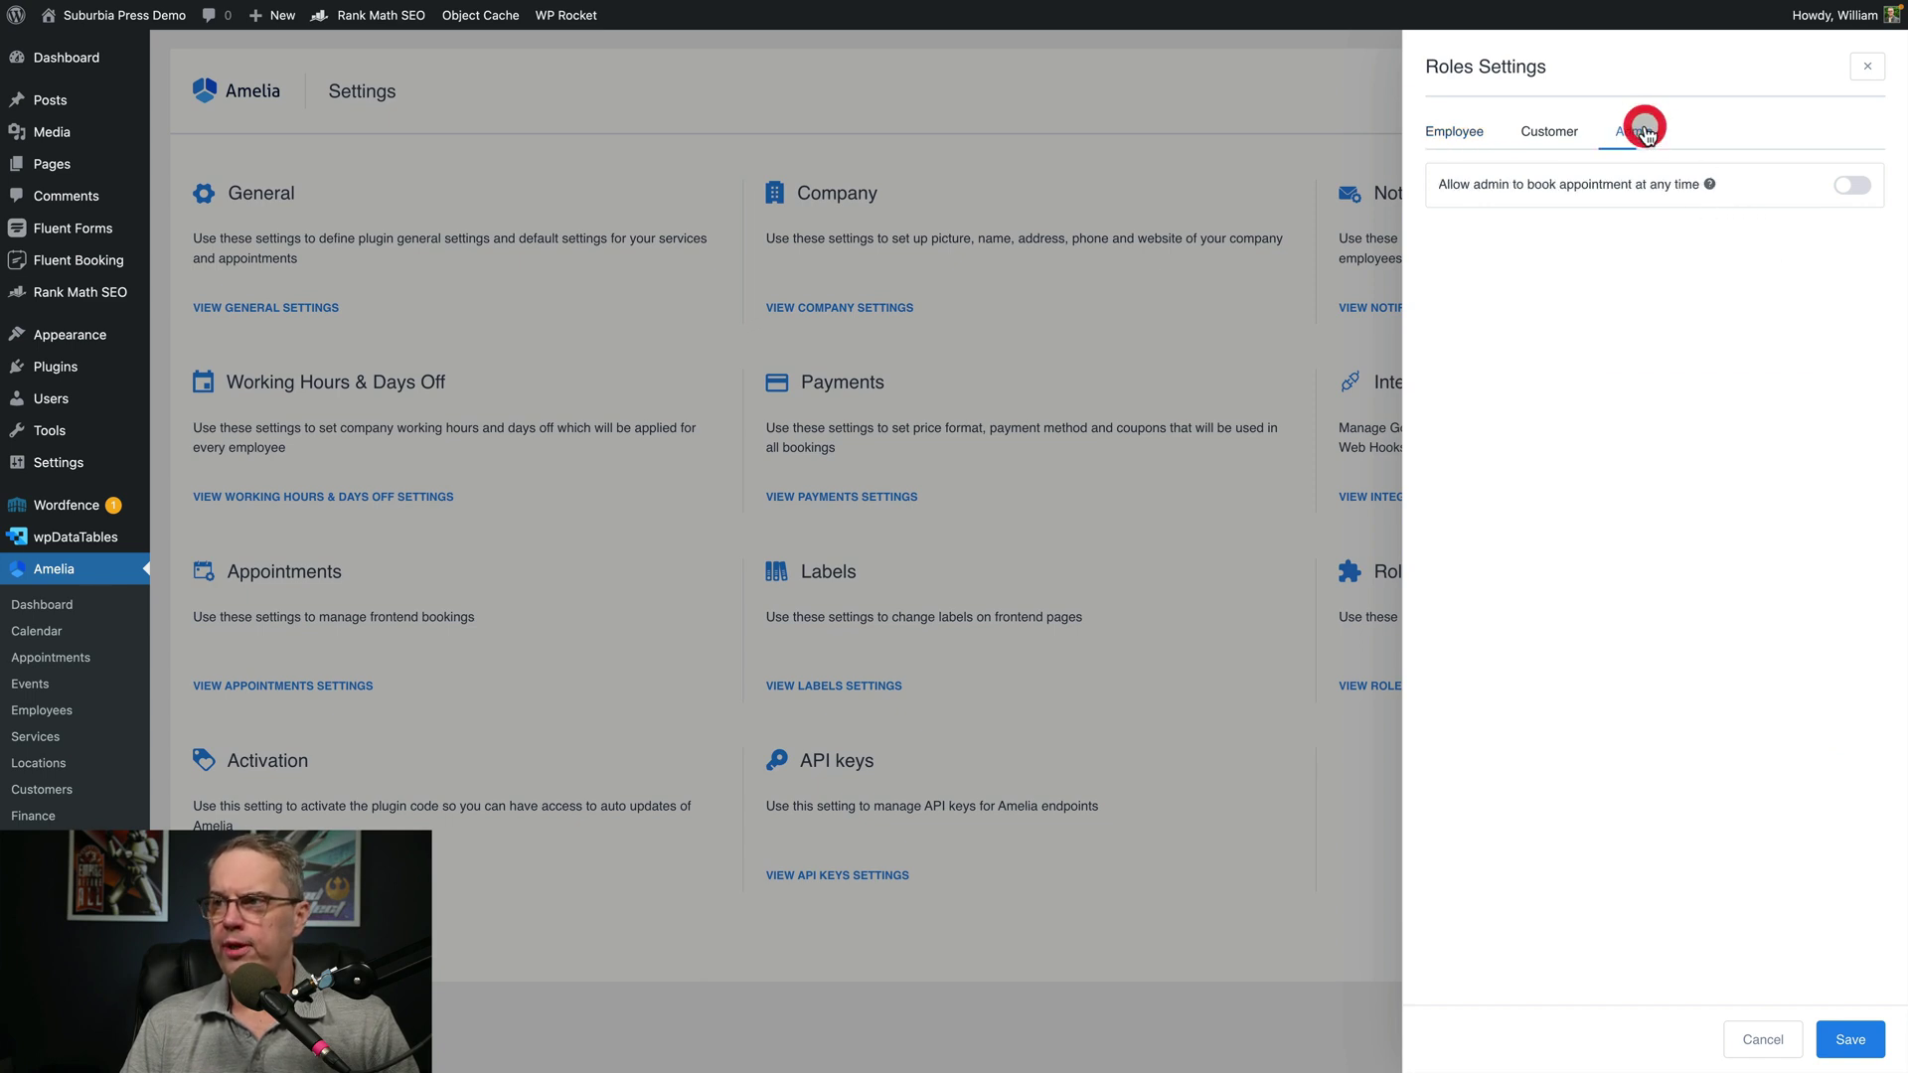
click(1858, 185)
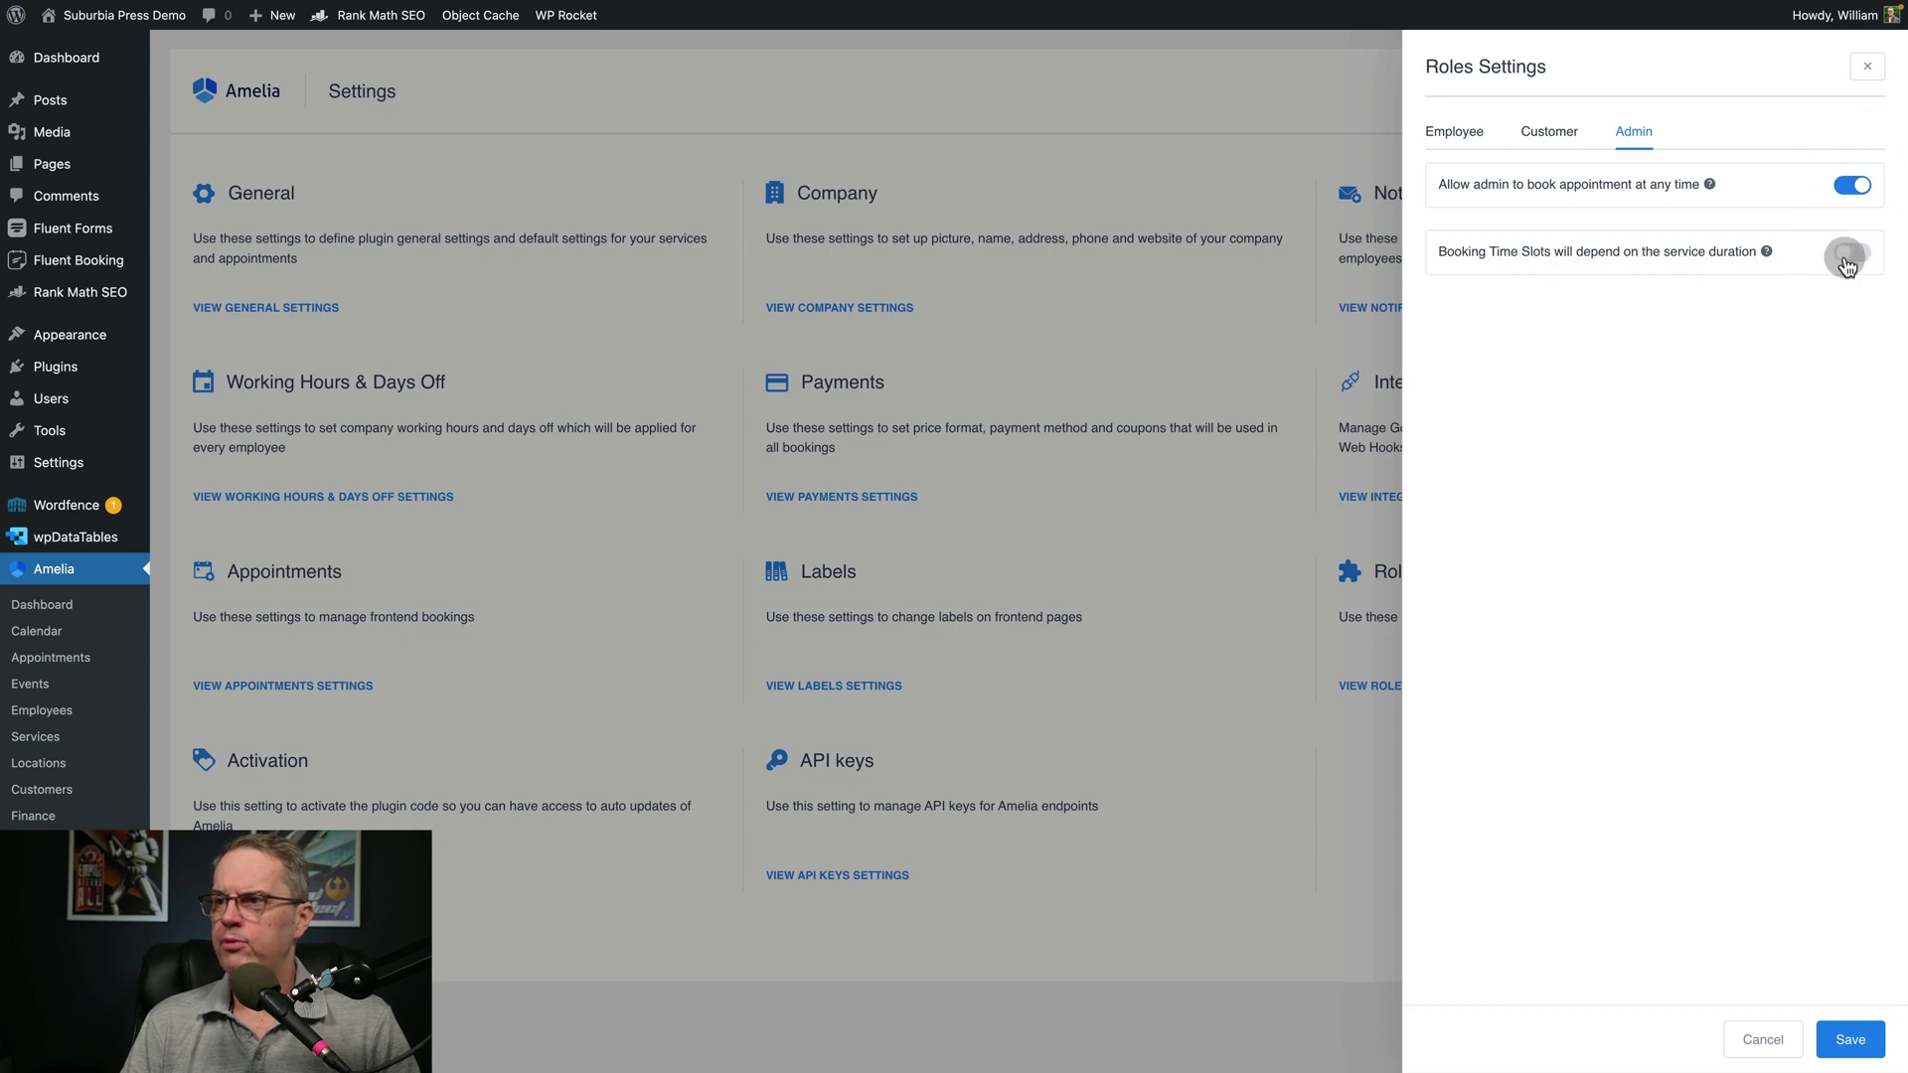
click(1851, 255)
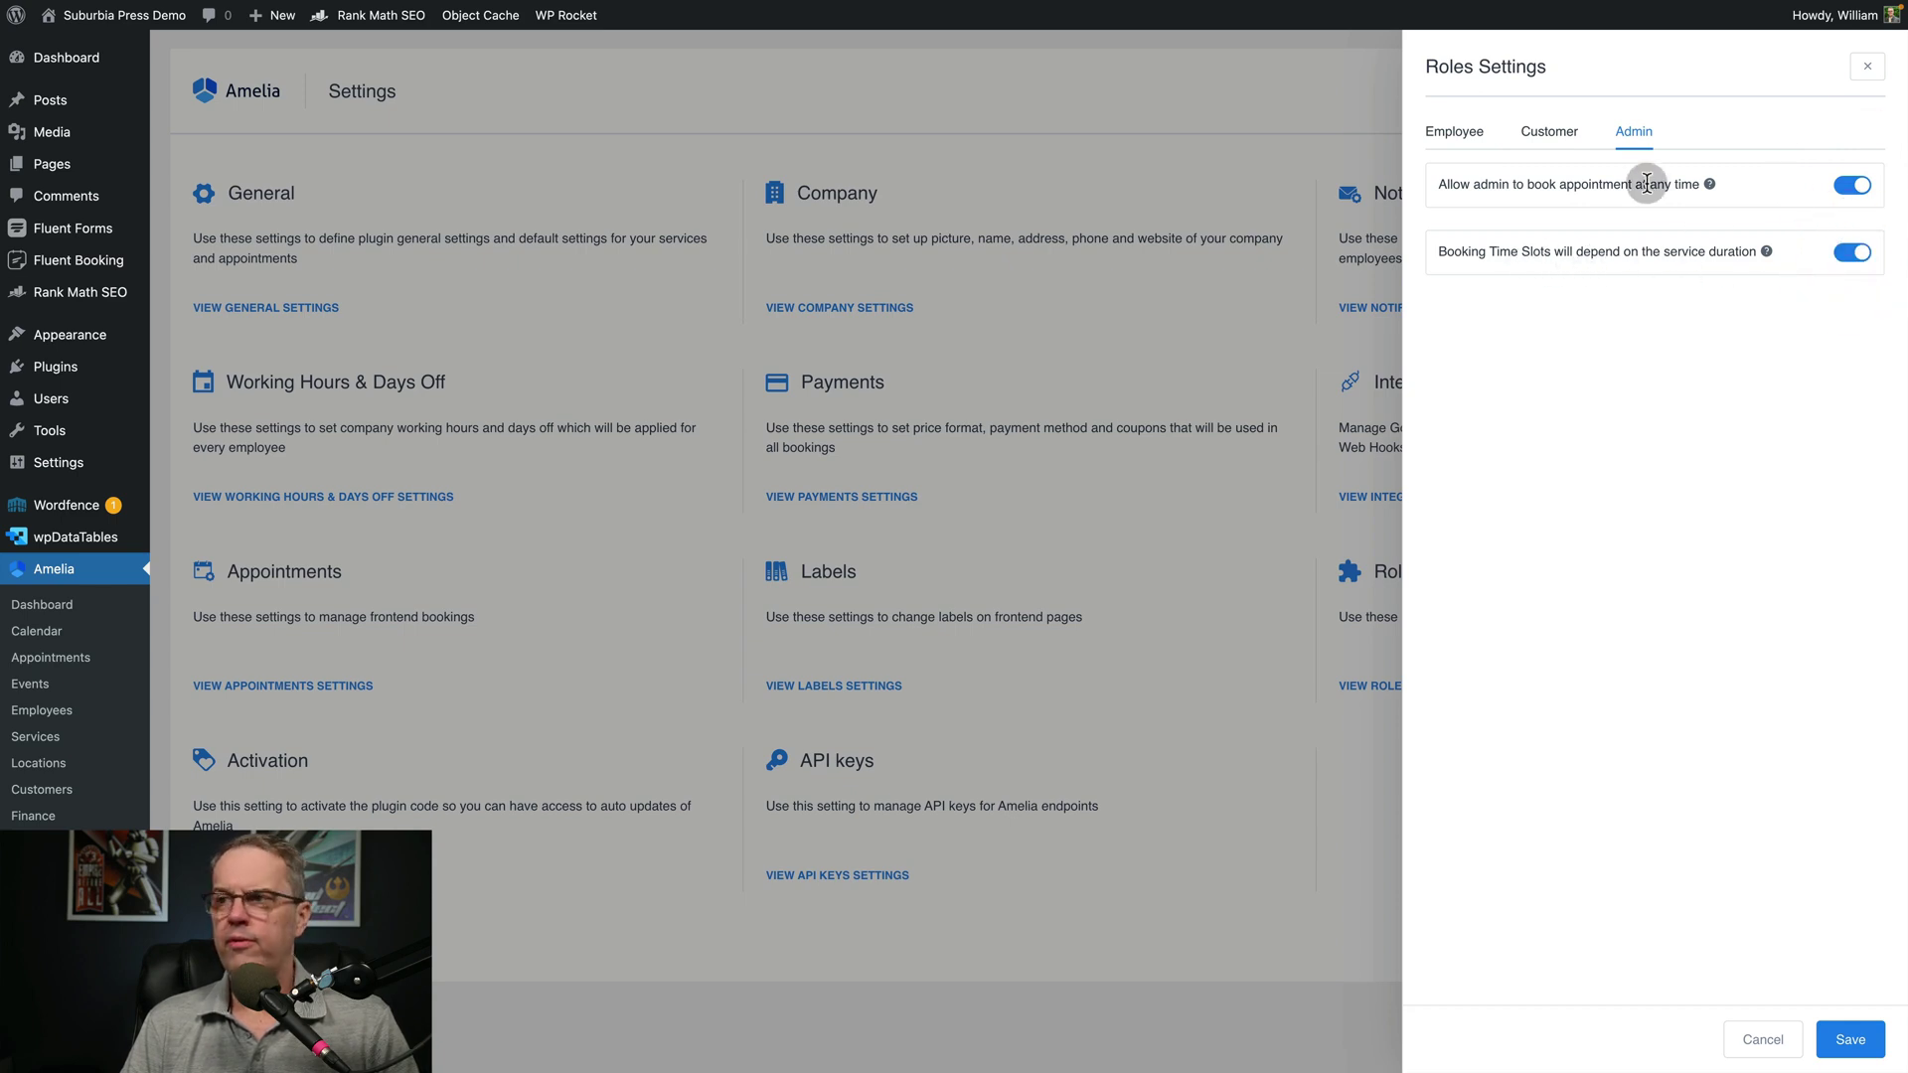
click(1555, 138)
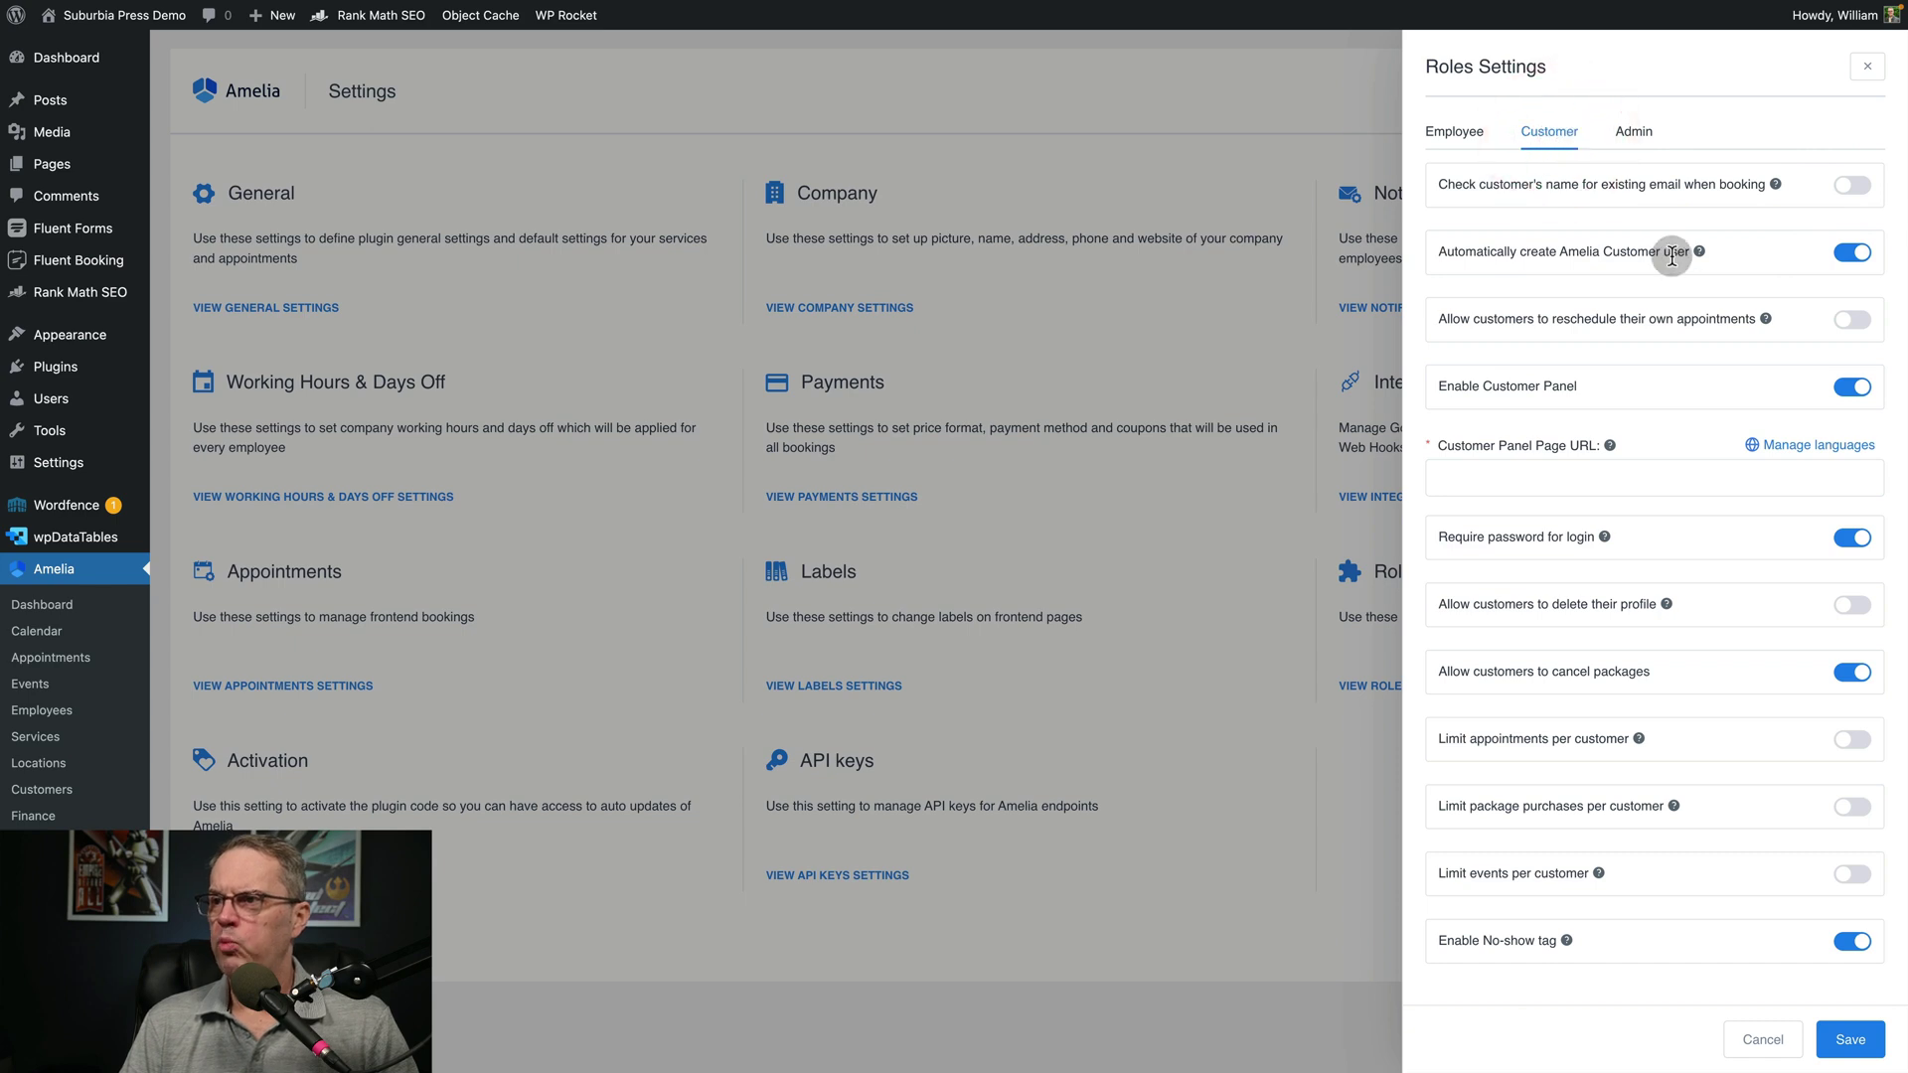
click(1458, 135)
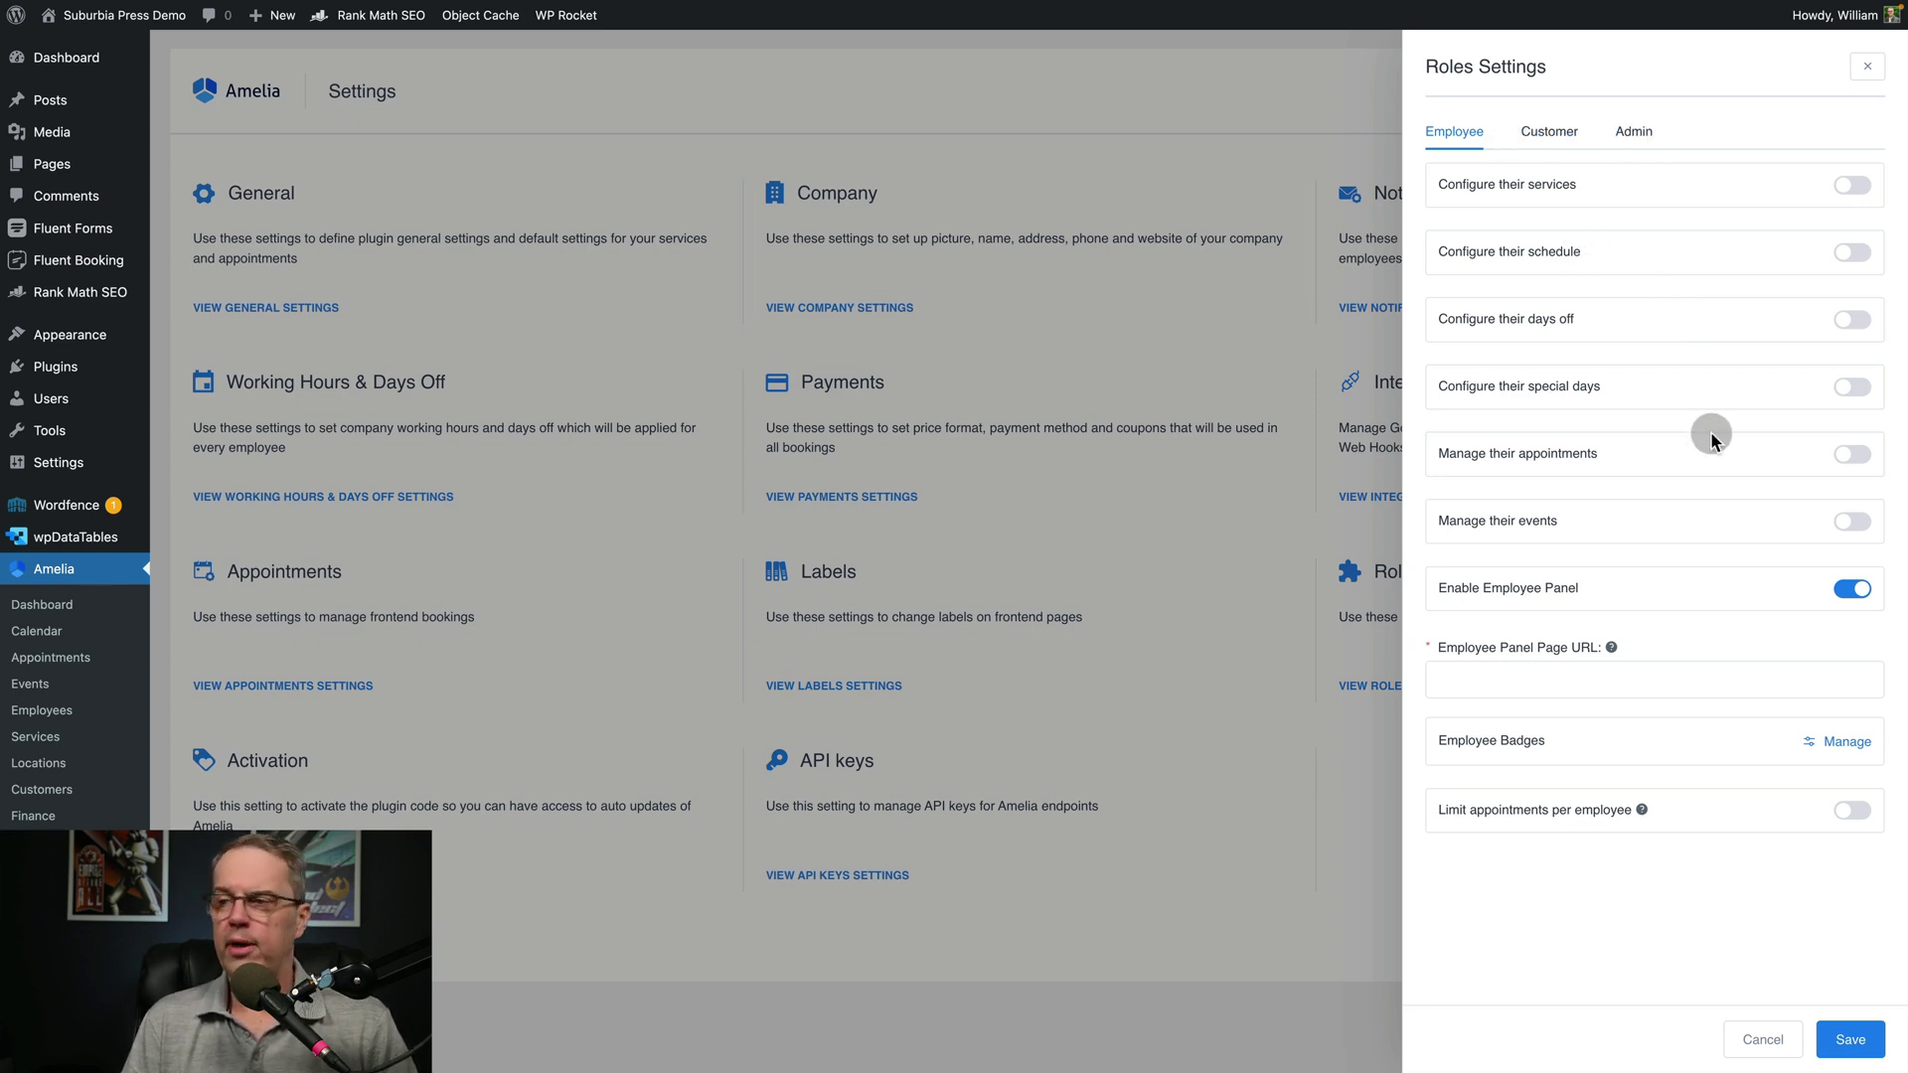
click(1774, 1041)
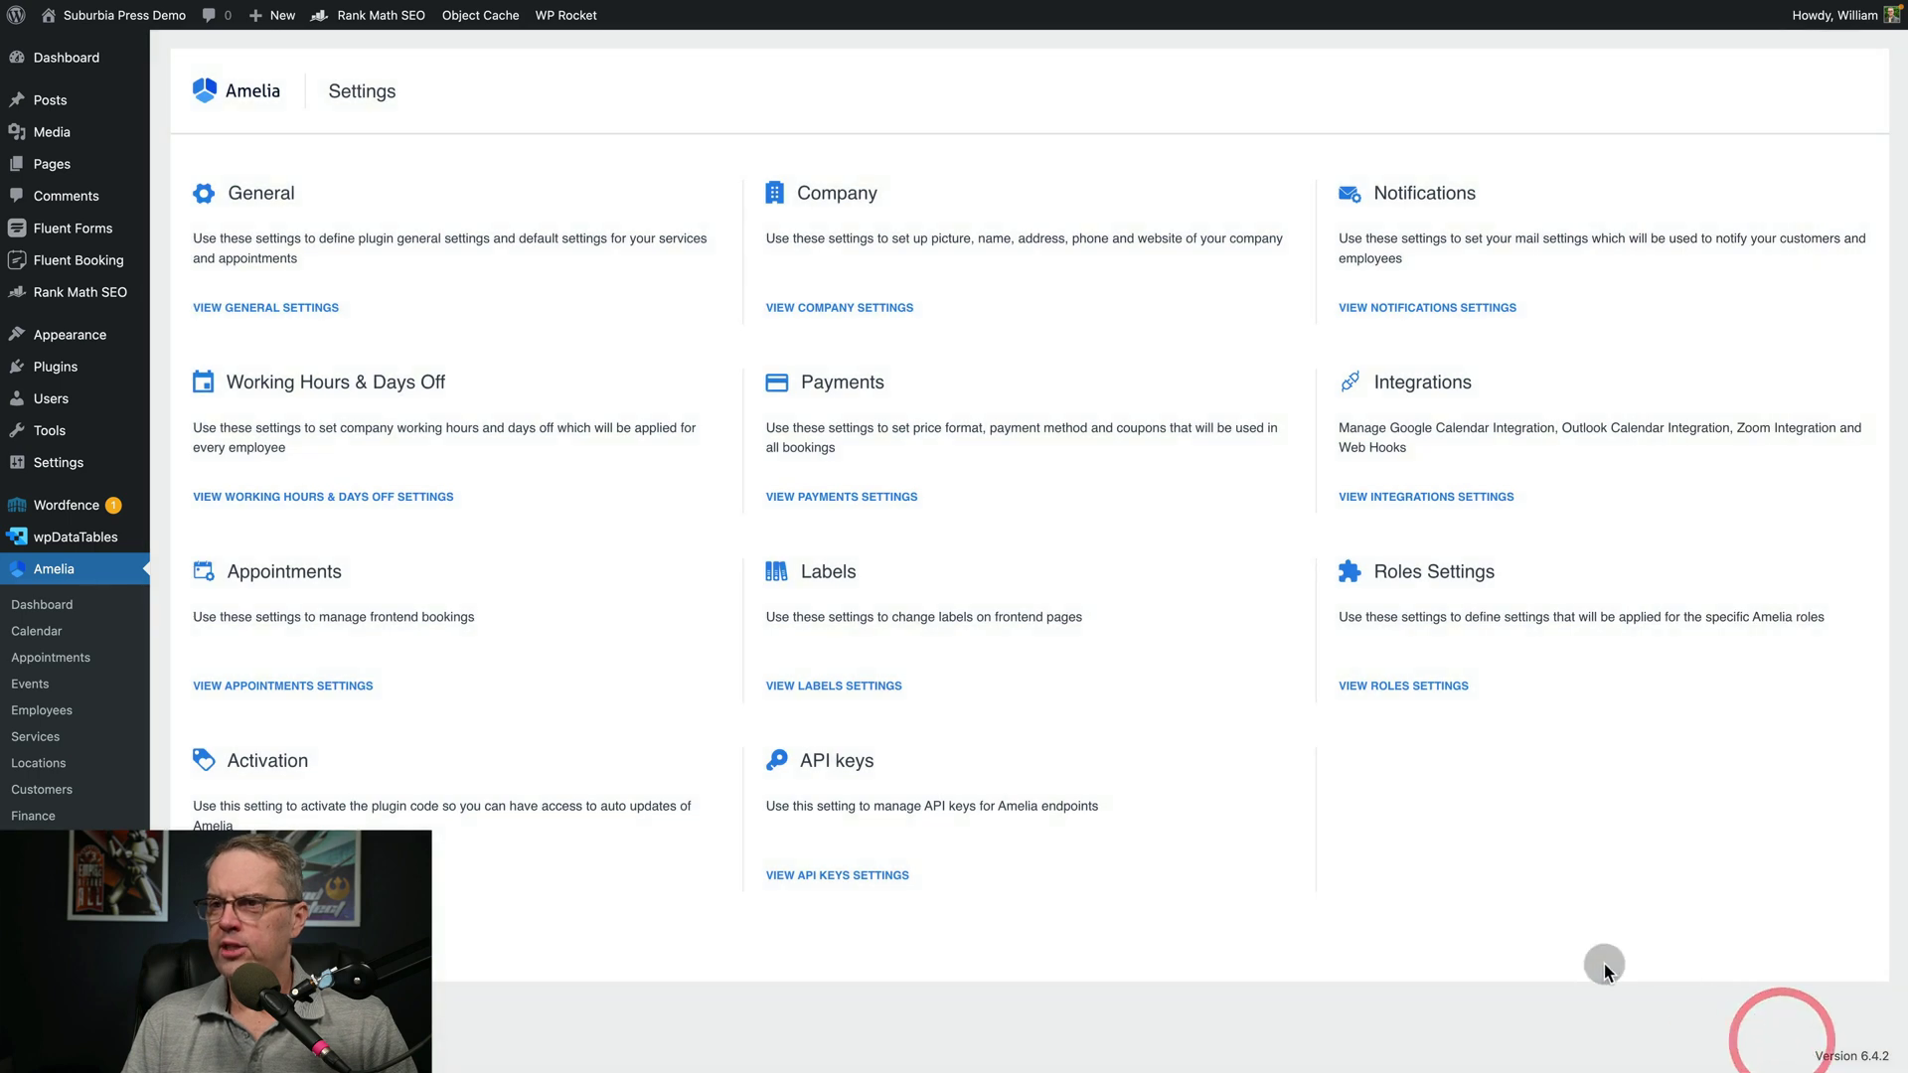